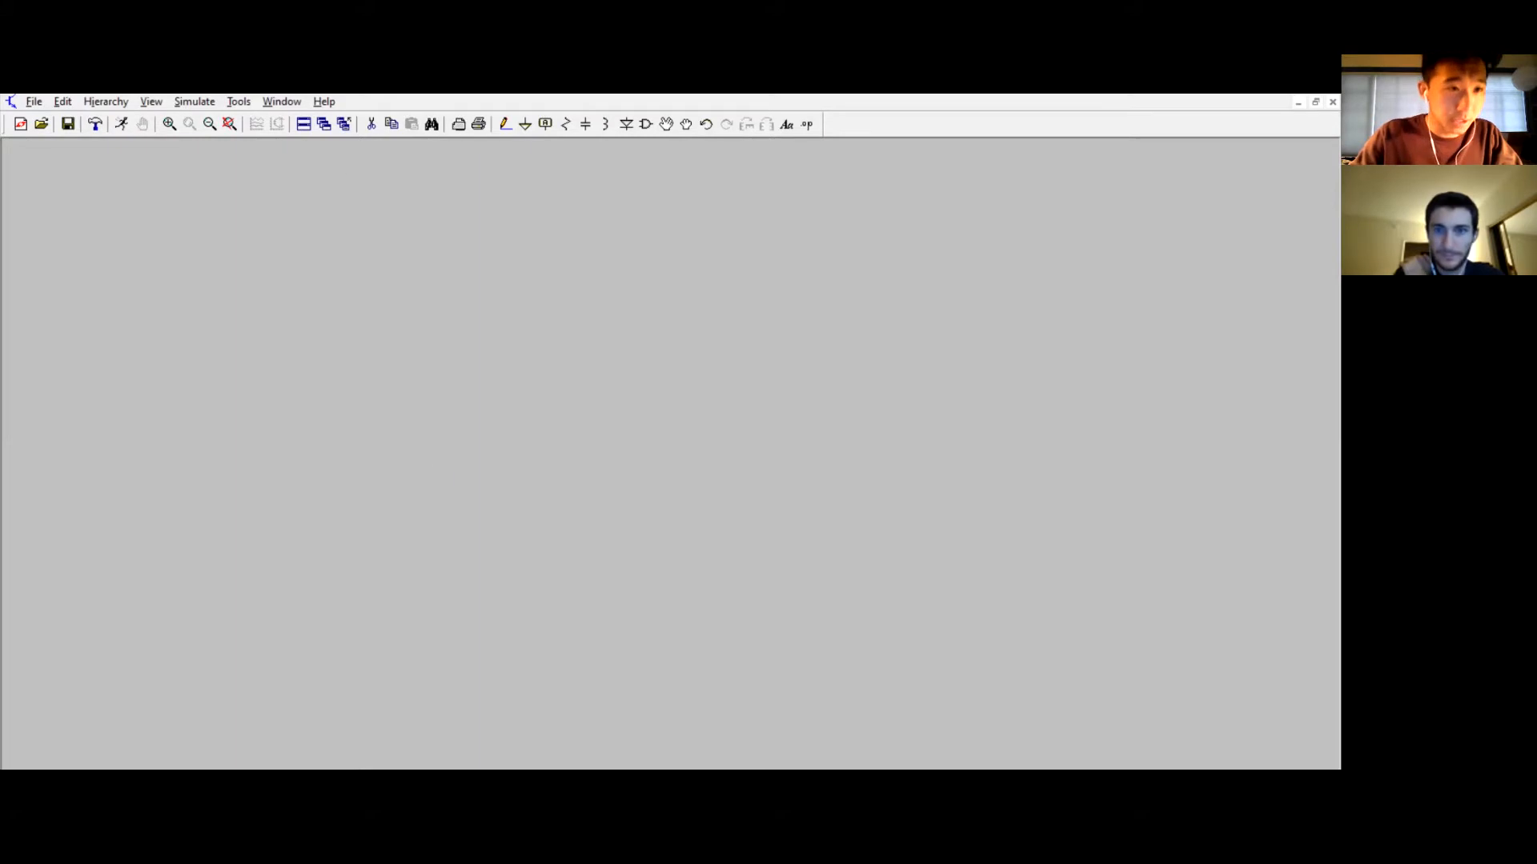
Step: Create a new schematic and place one resistor in it
click(36, 105)
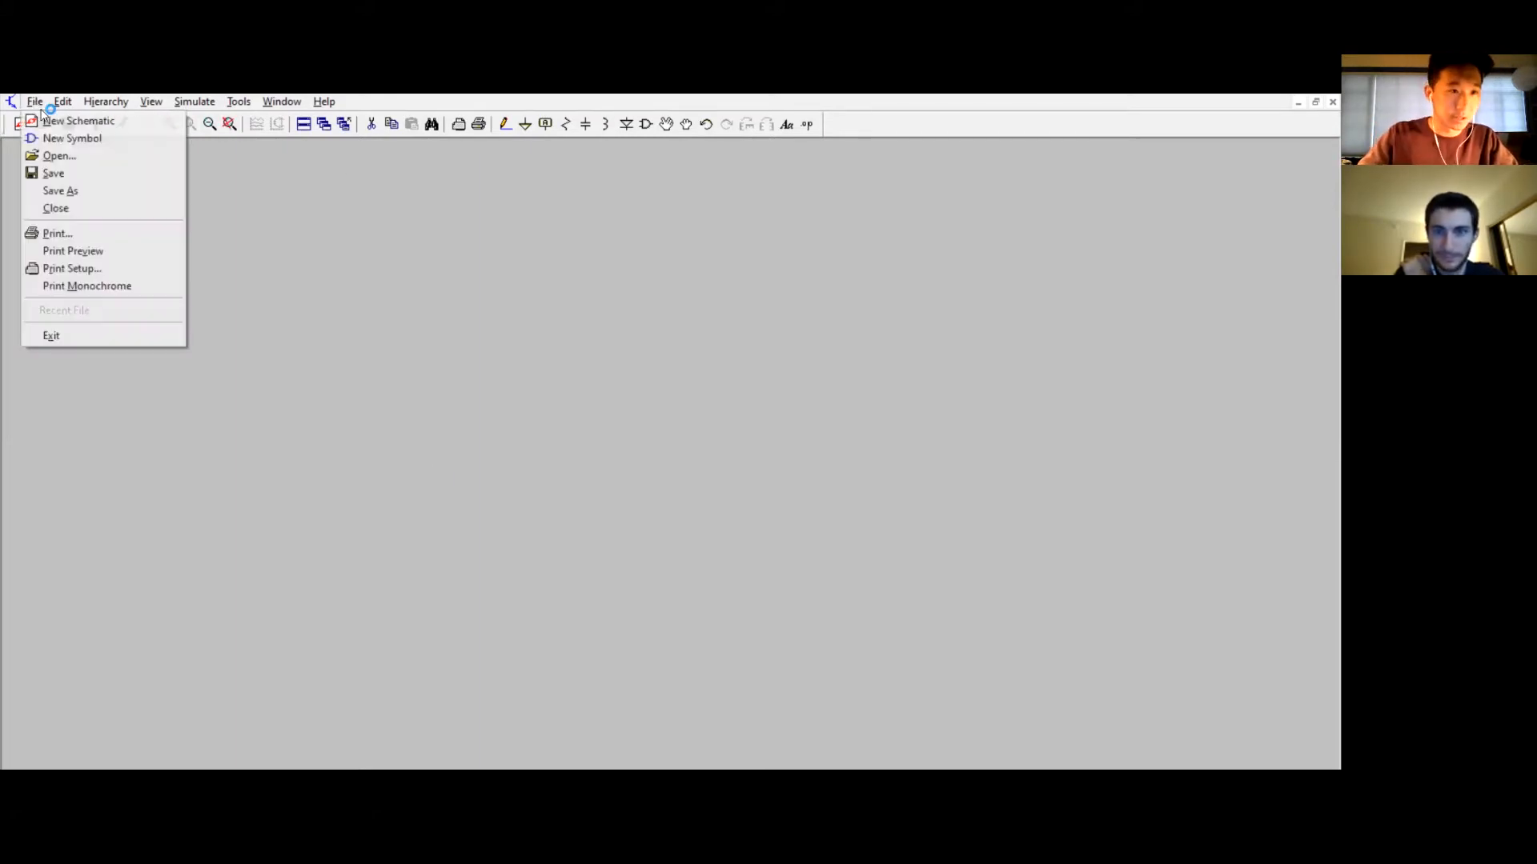
click(50, 122)
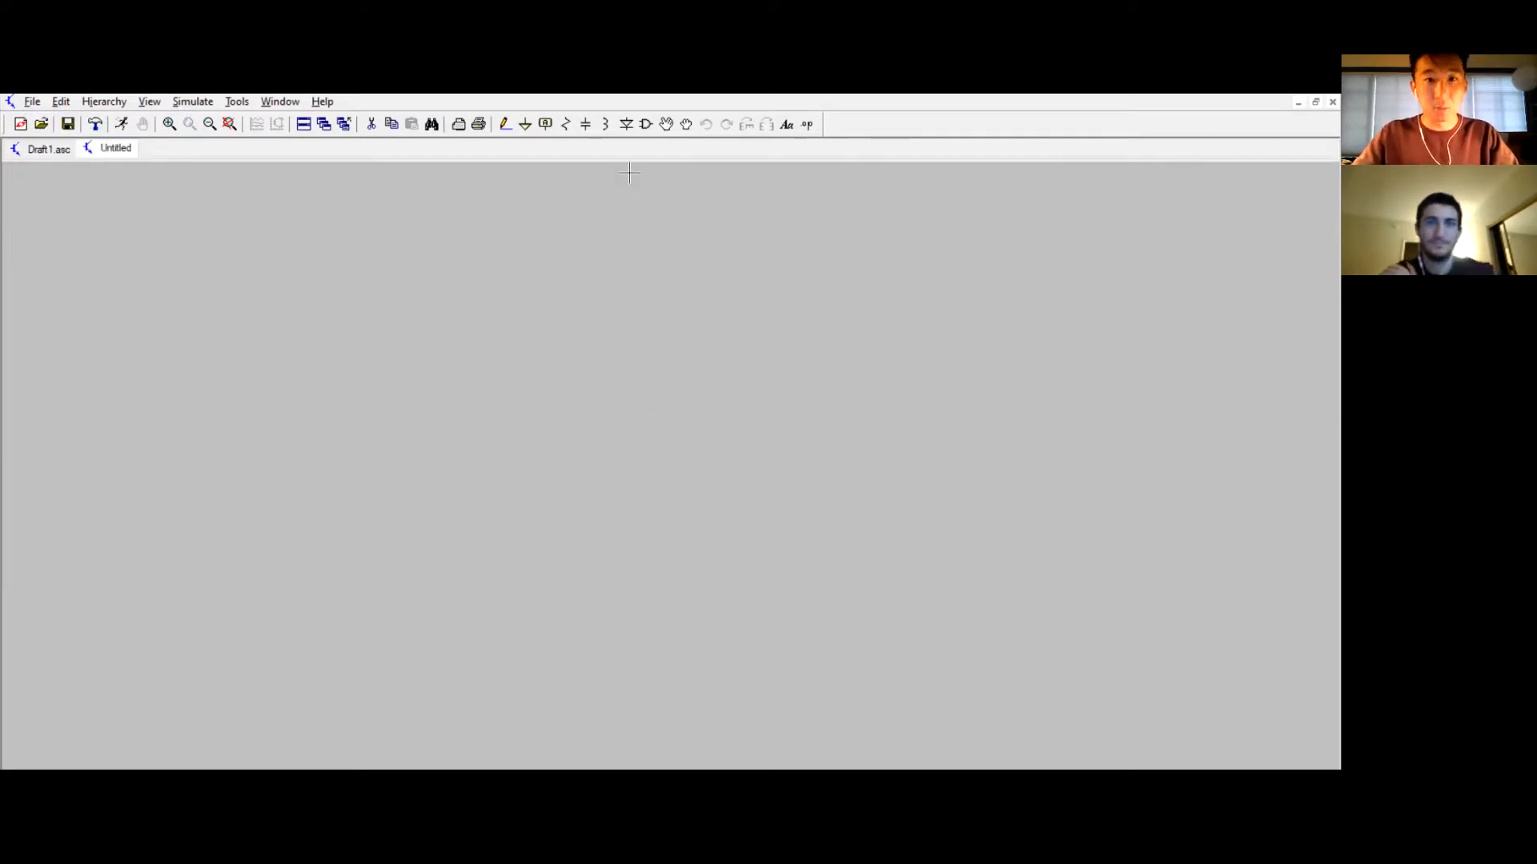
click(568, 125)
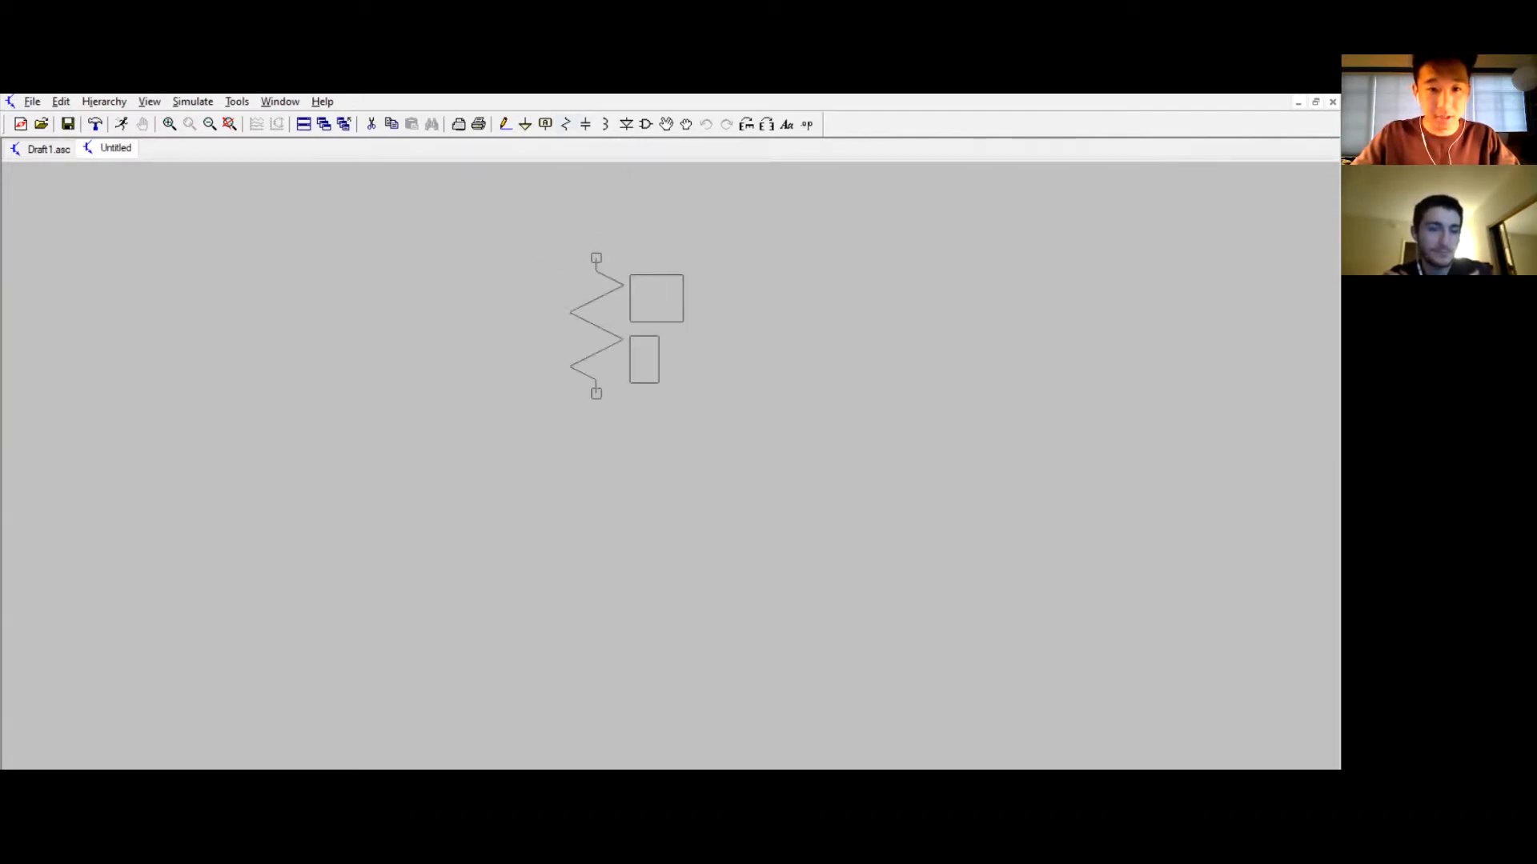
click(596, 324)
Step: Place three extra resistors and delete them again
click(786, 352)
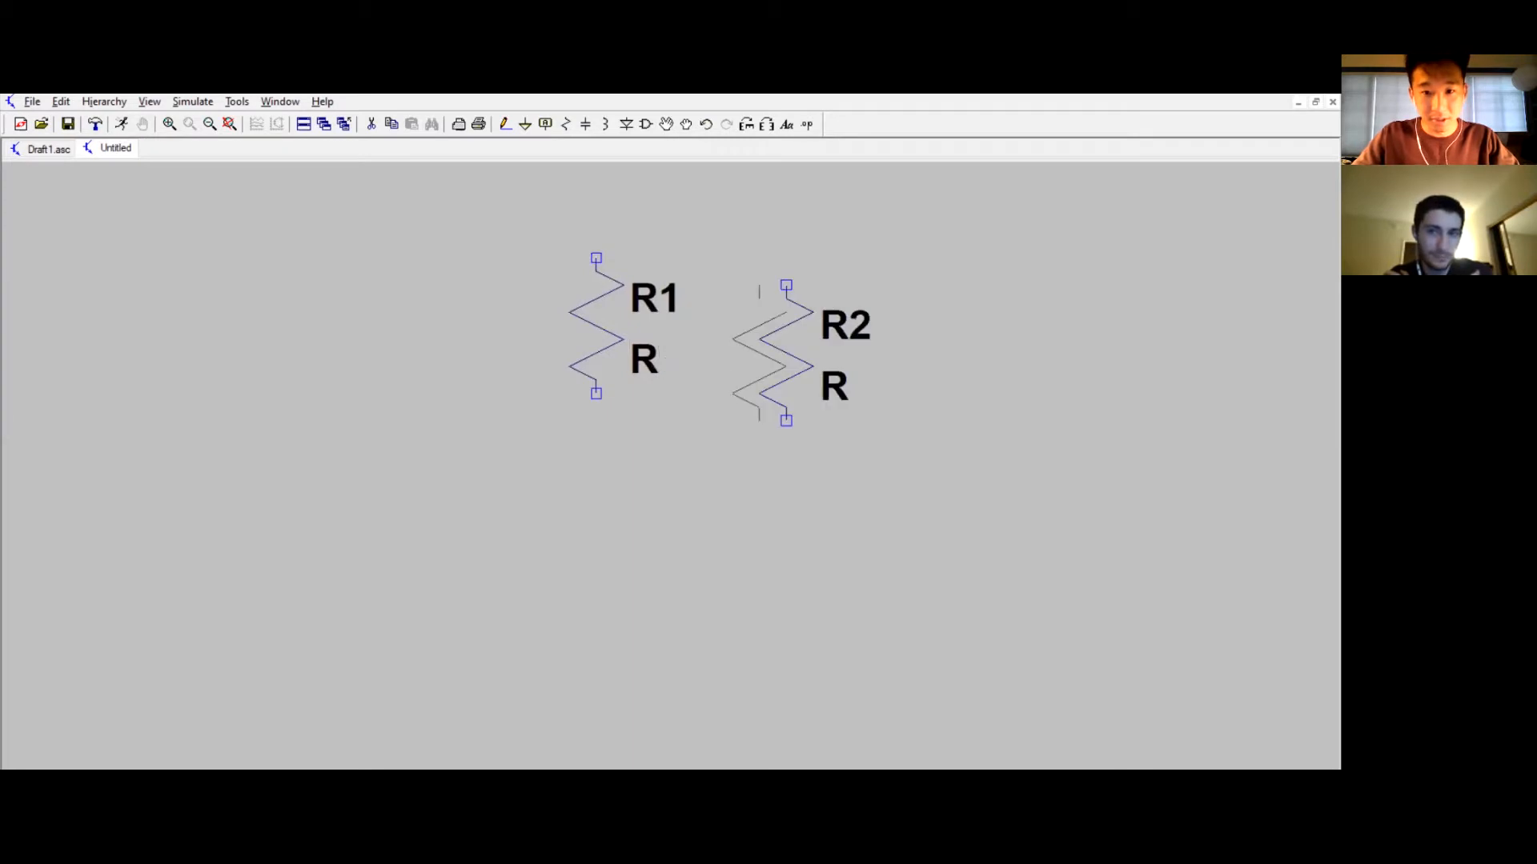
click(320, 420)
click(348, 581)
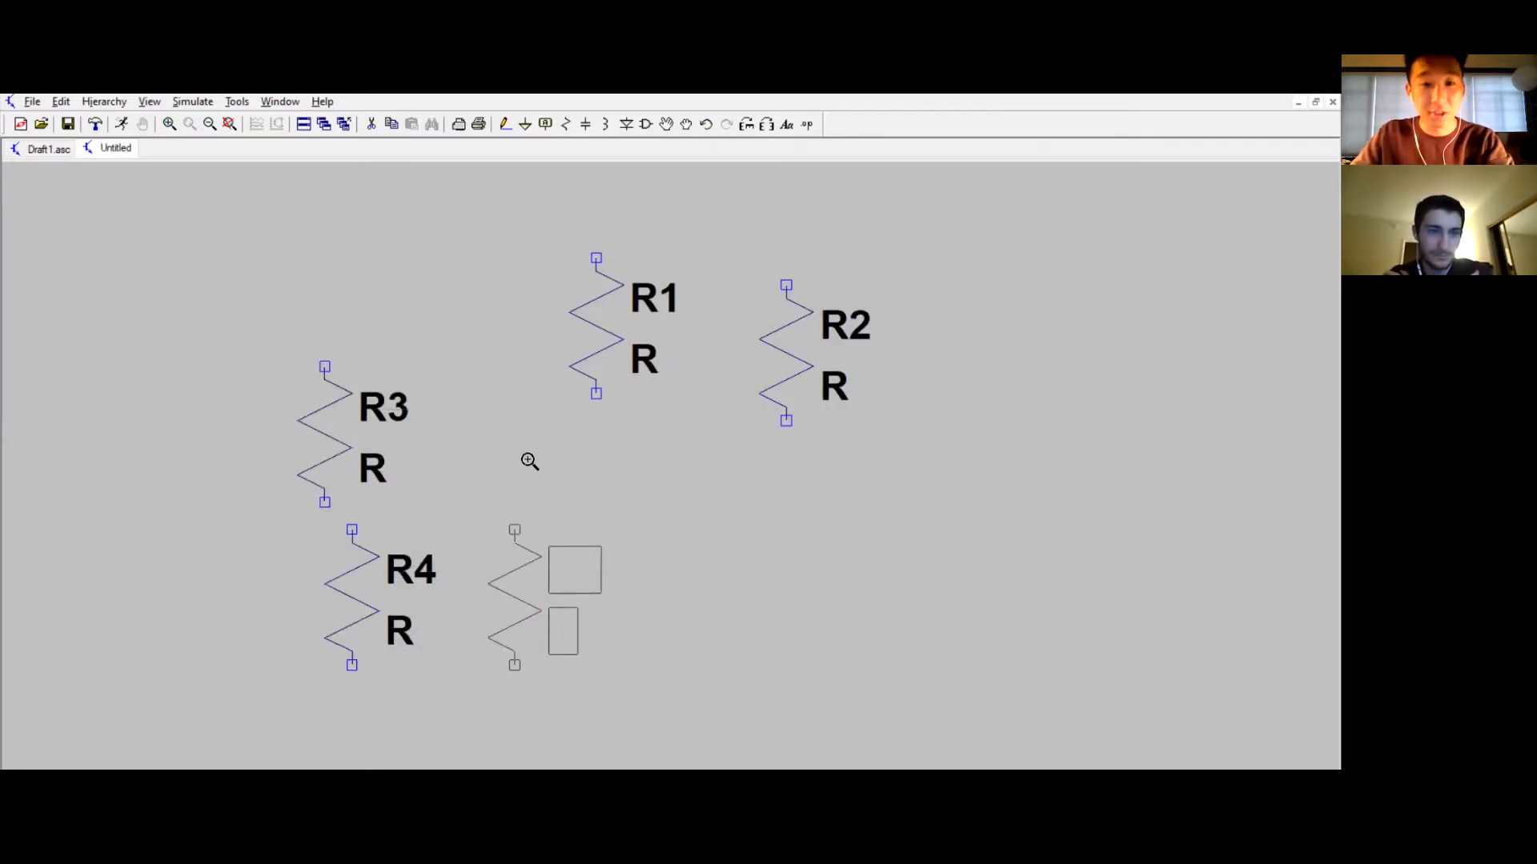
key(Delete)
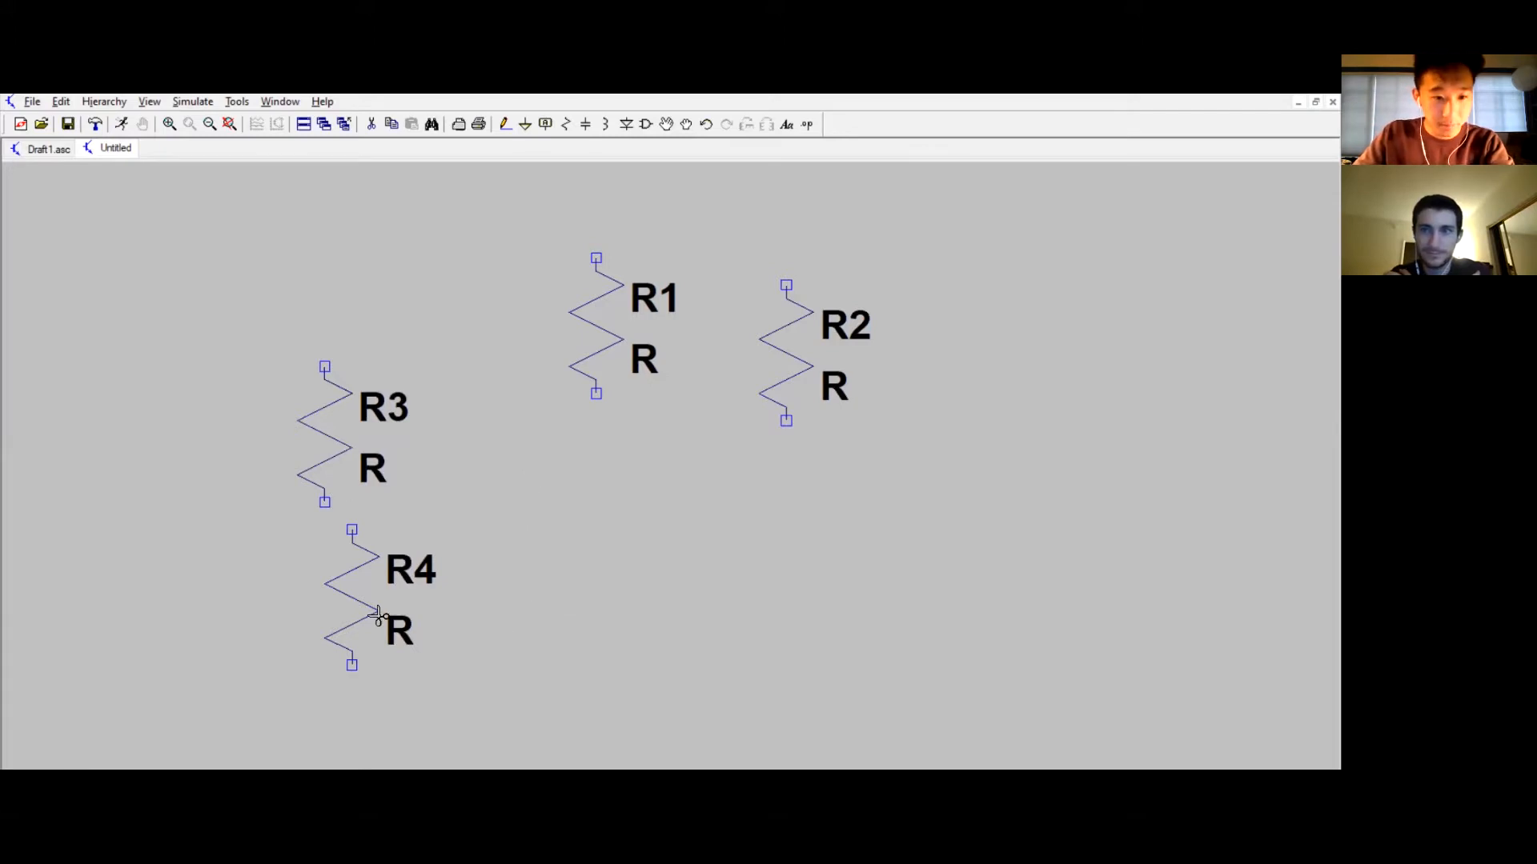
click(362, 596)
click(334, 472)
click(810, 357)
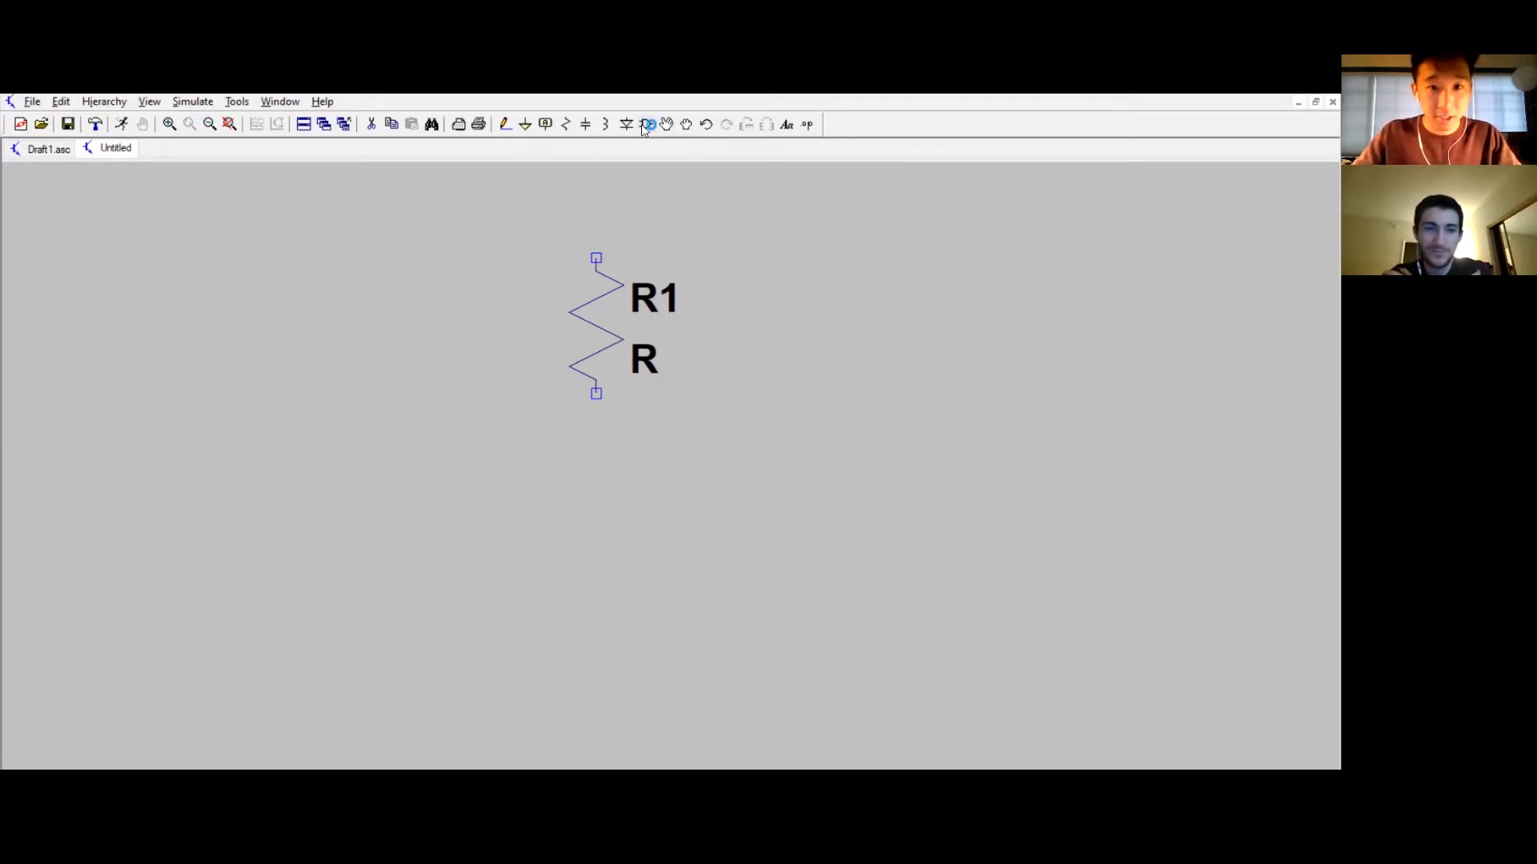
Step: Place a capacitor below the resistor
click(586, 124)
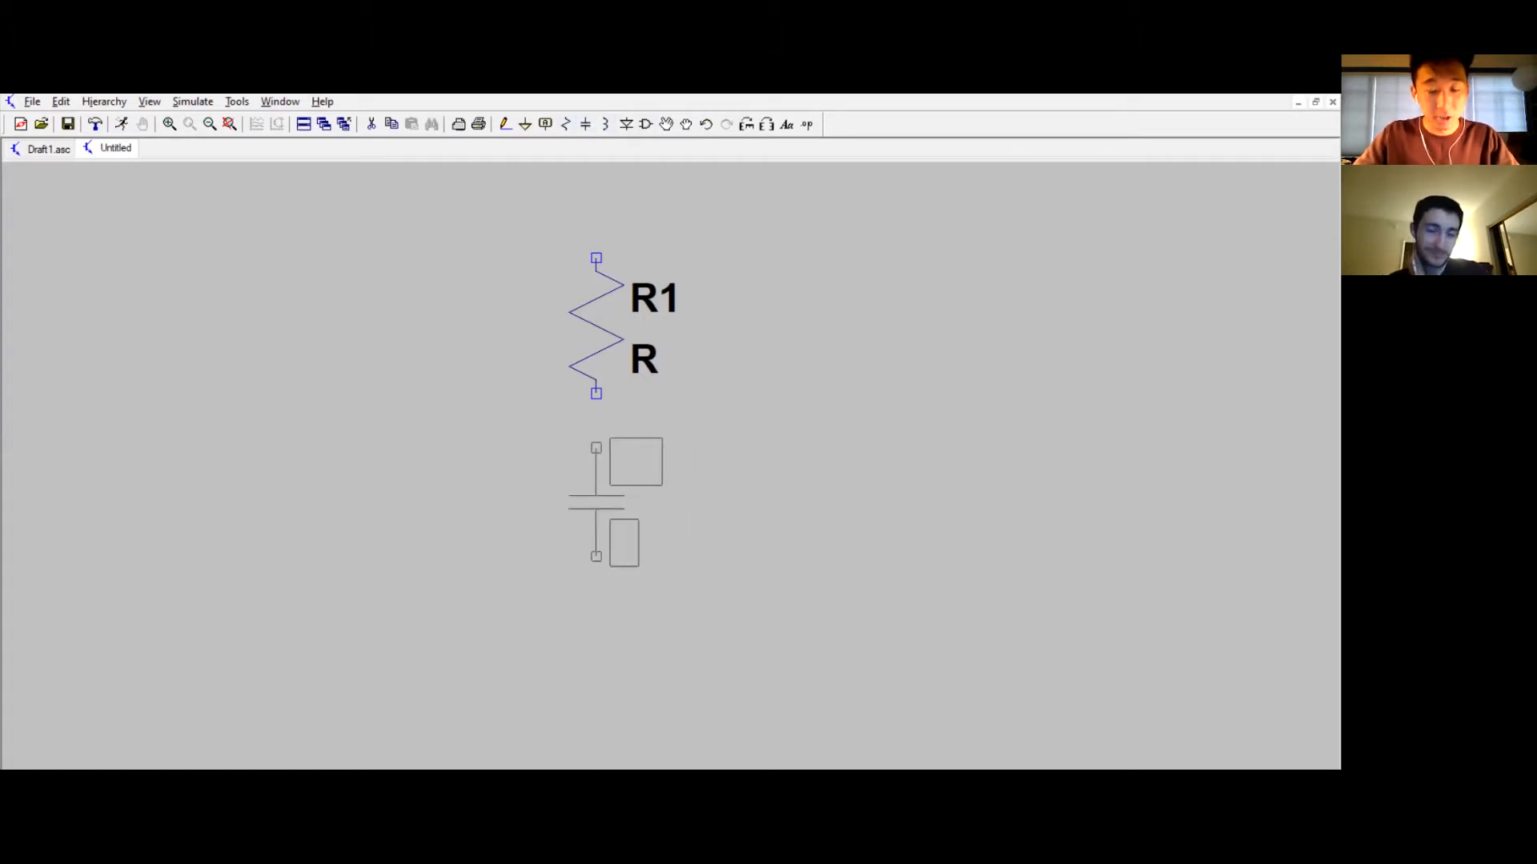
click(596, 448)
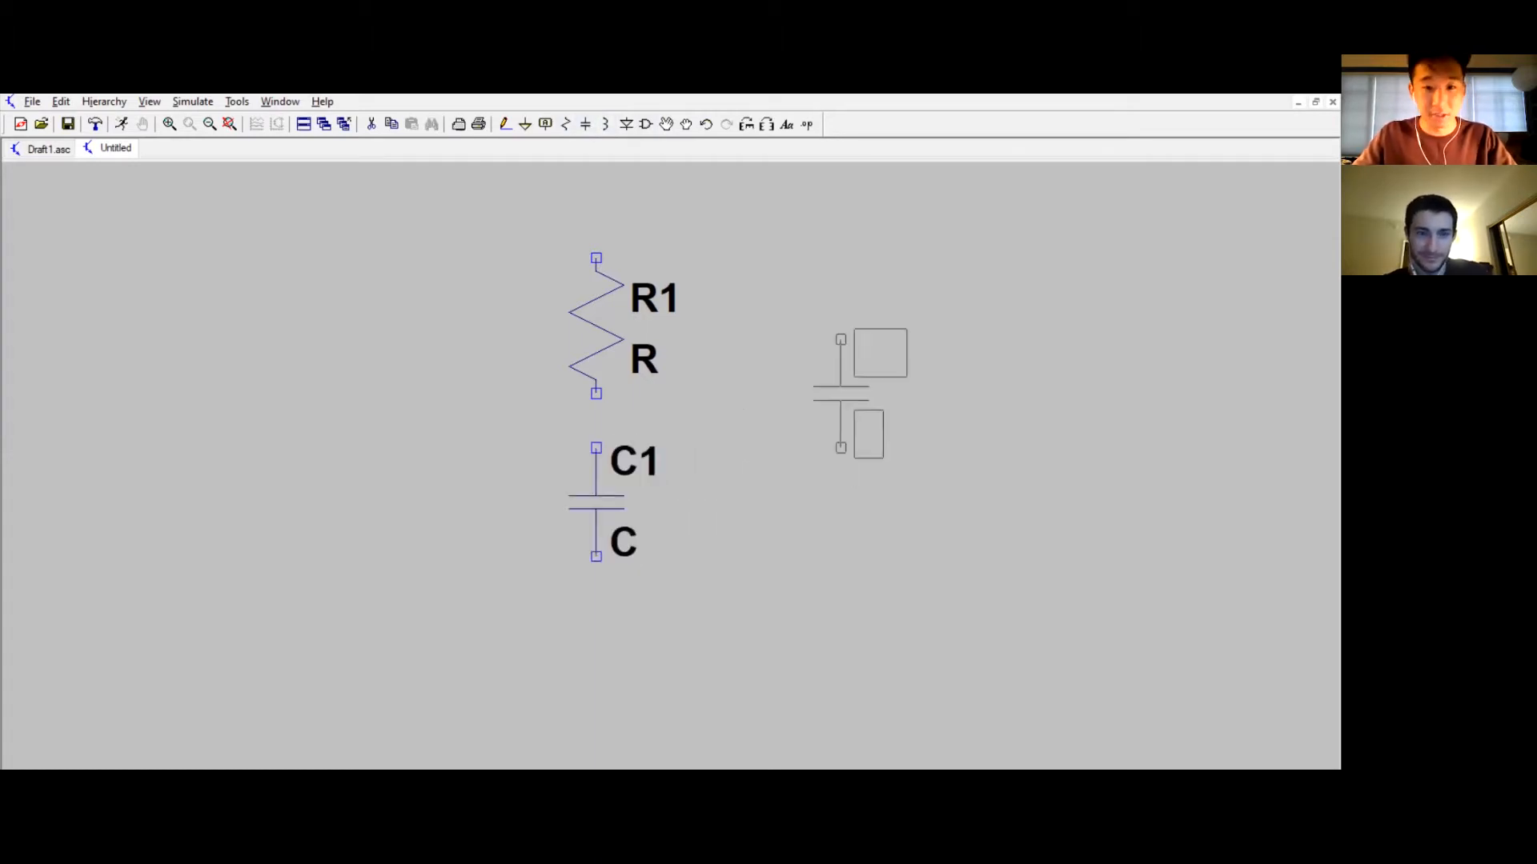
key(Escape)
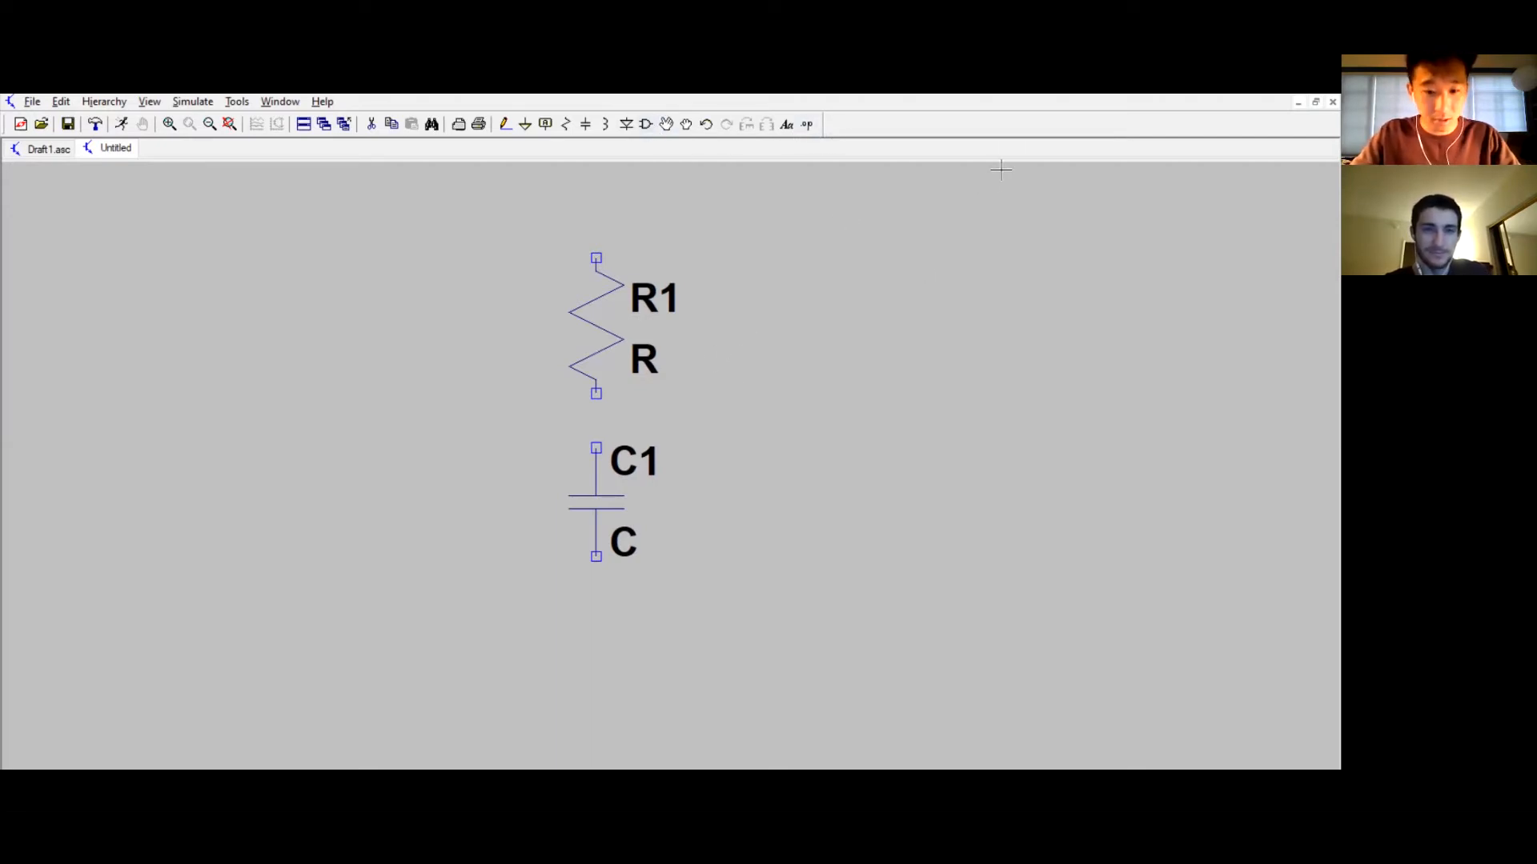
Step: Search the component library for voltage and place a voltage source left of the resistor
click(646, 124)
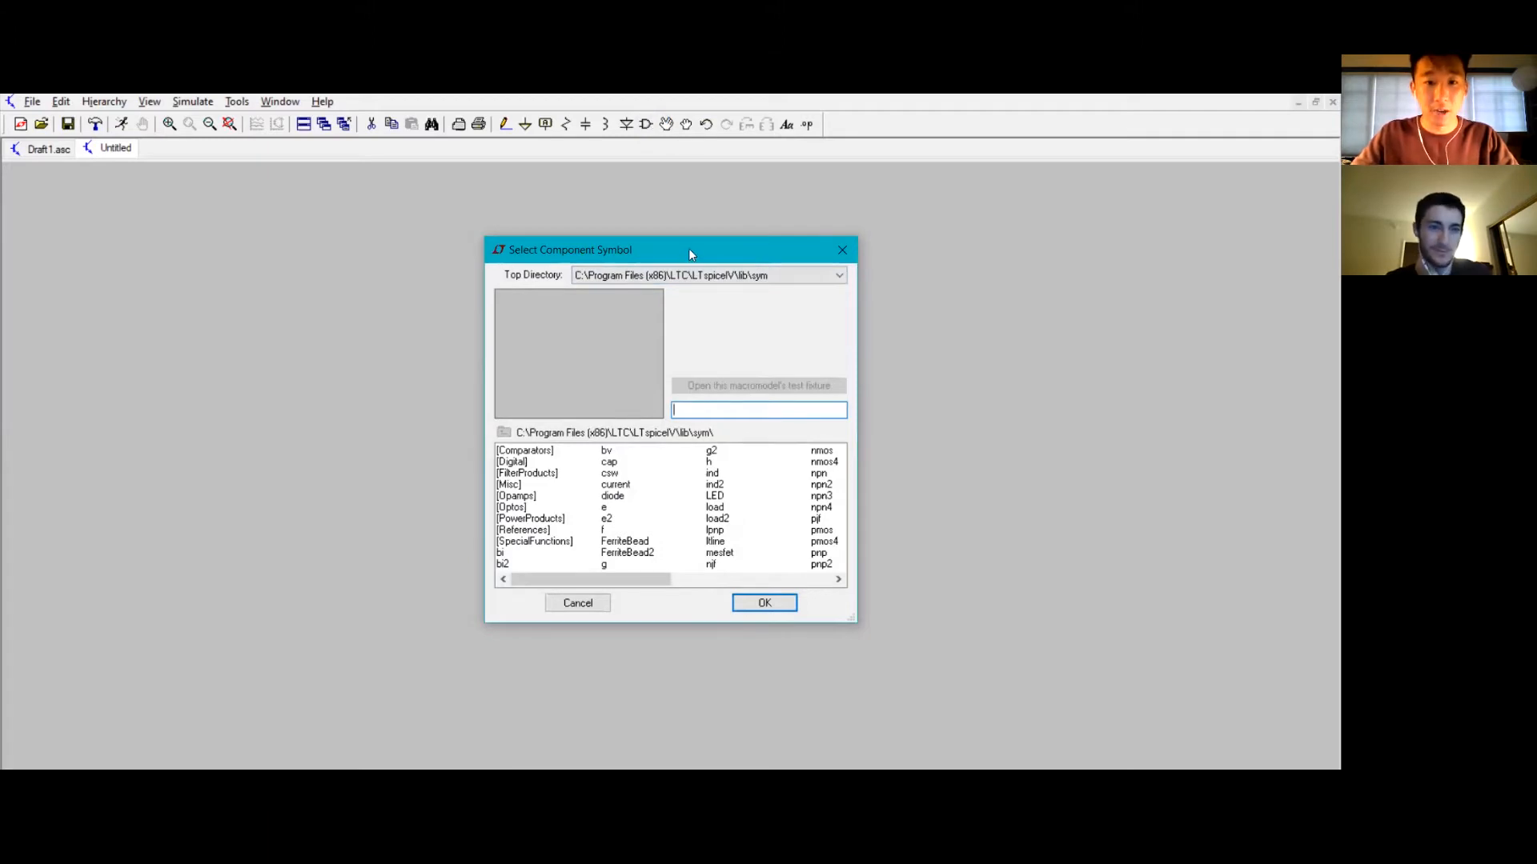
drag(688, 248, 664, 232)
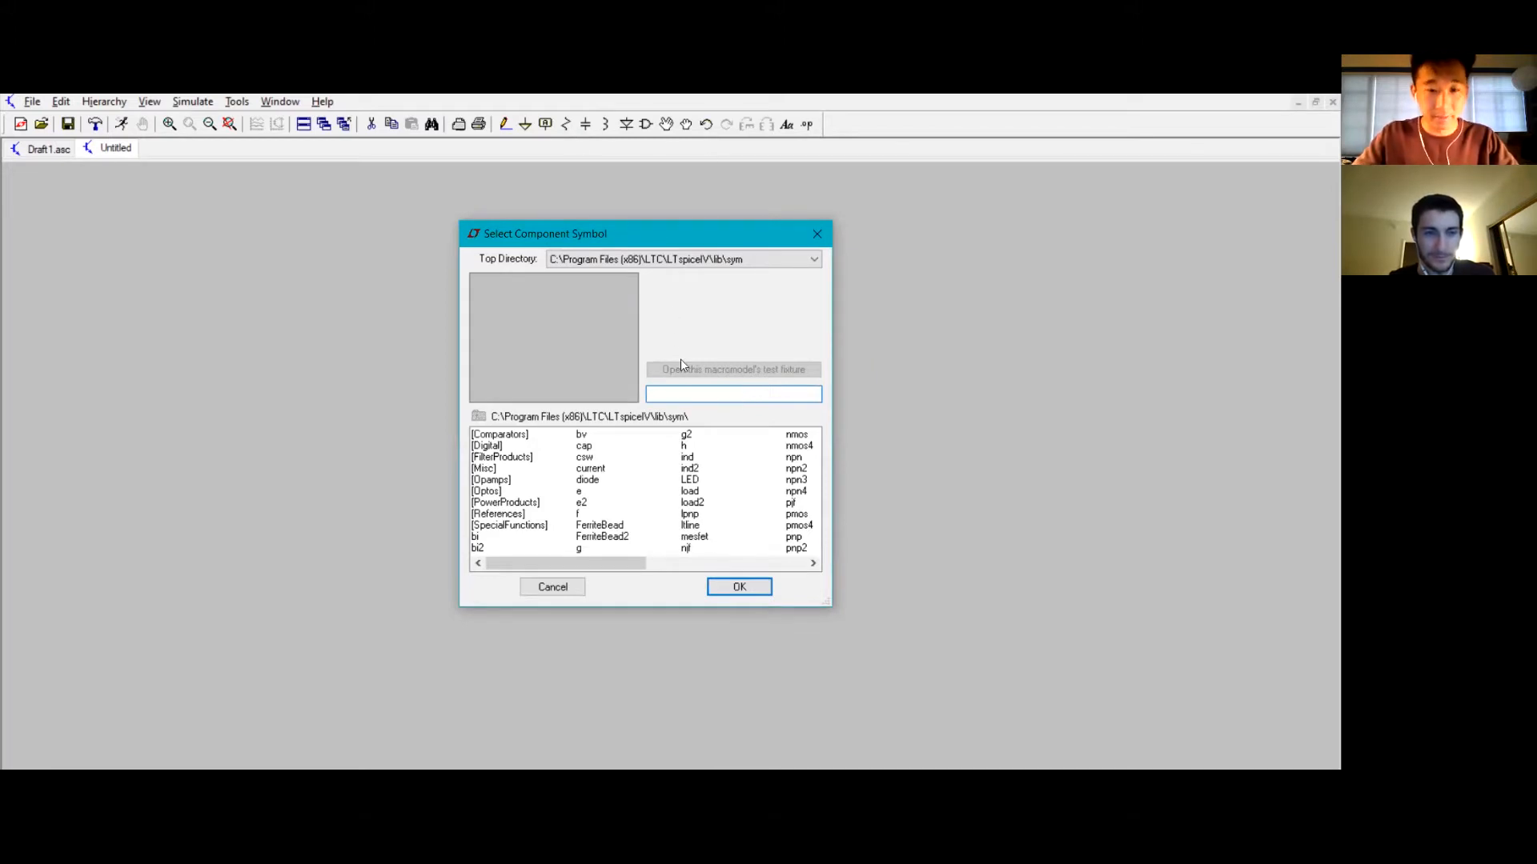
text(voltage)
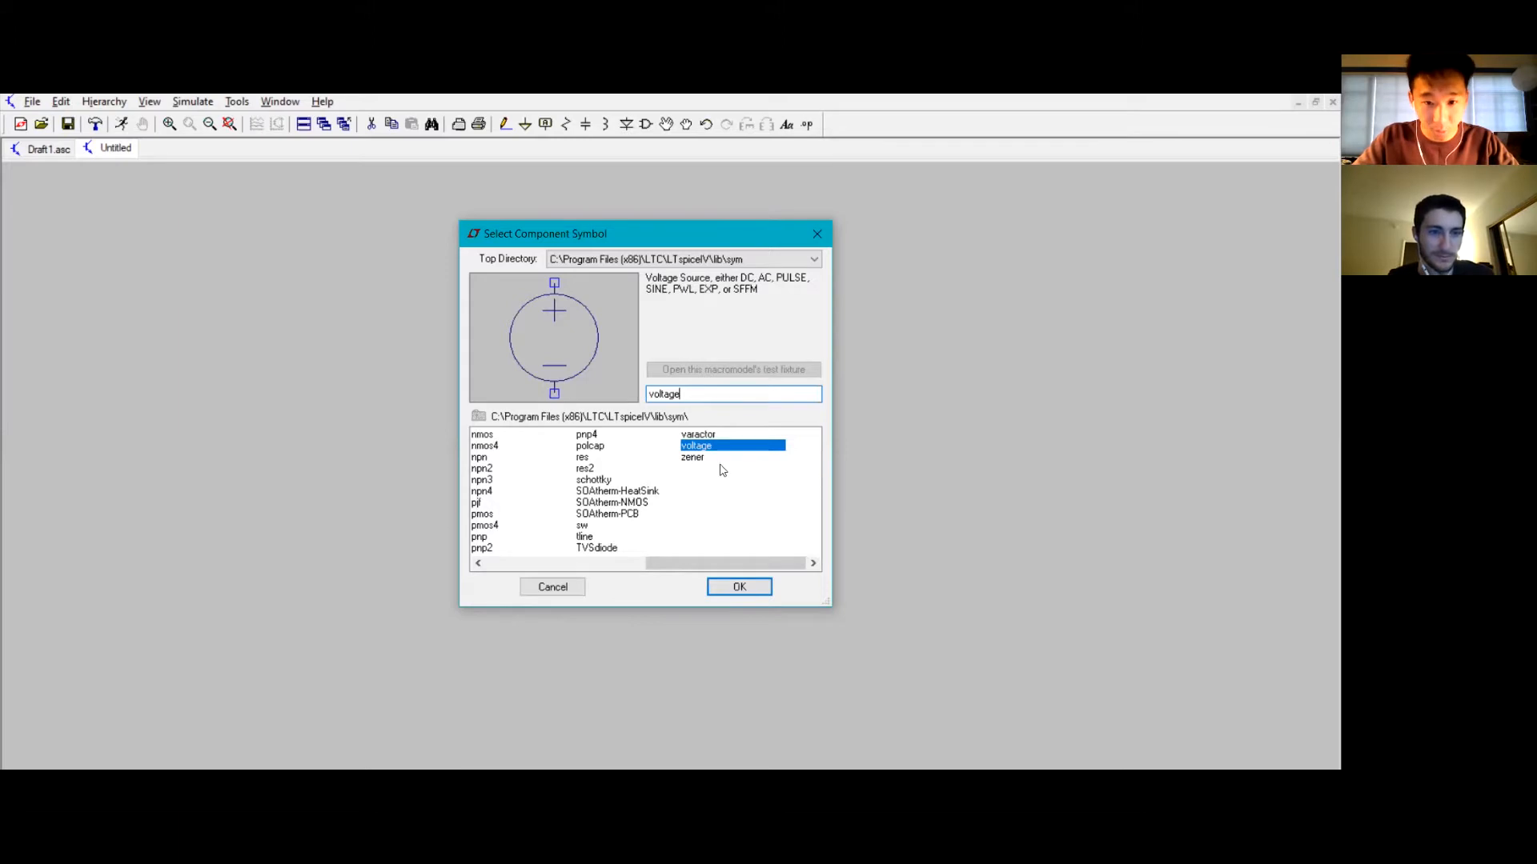
click(739, 587)
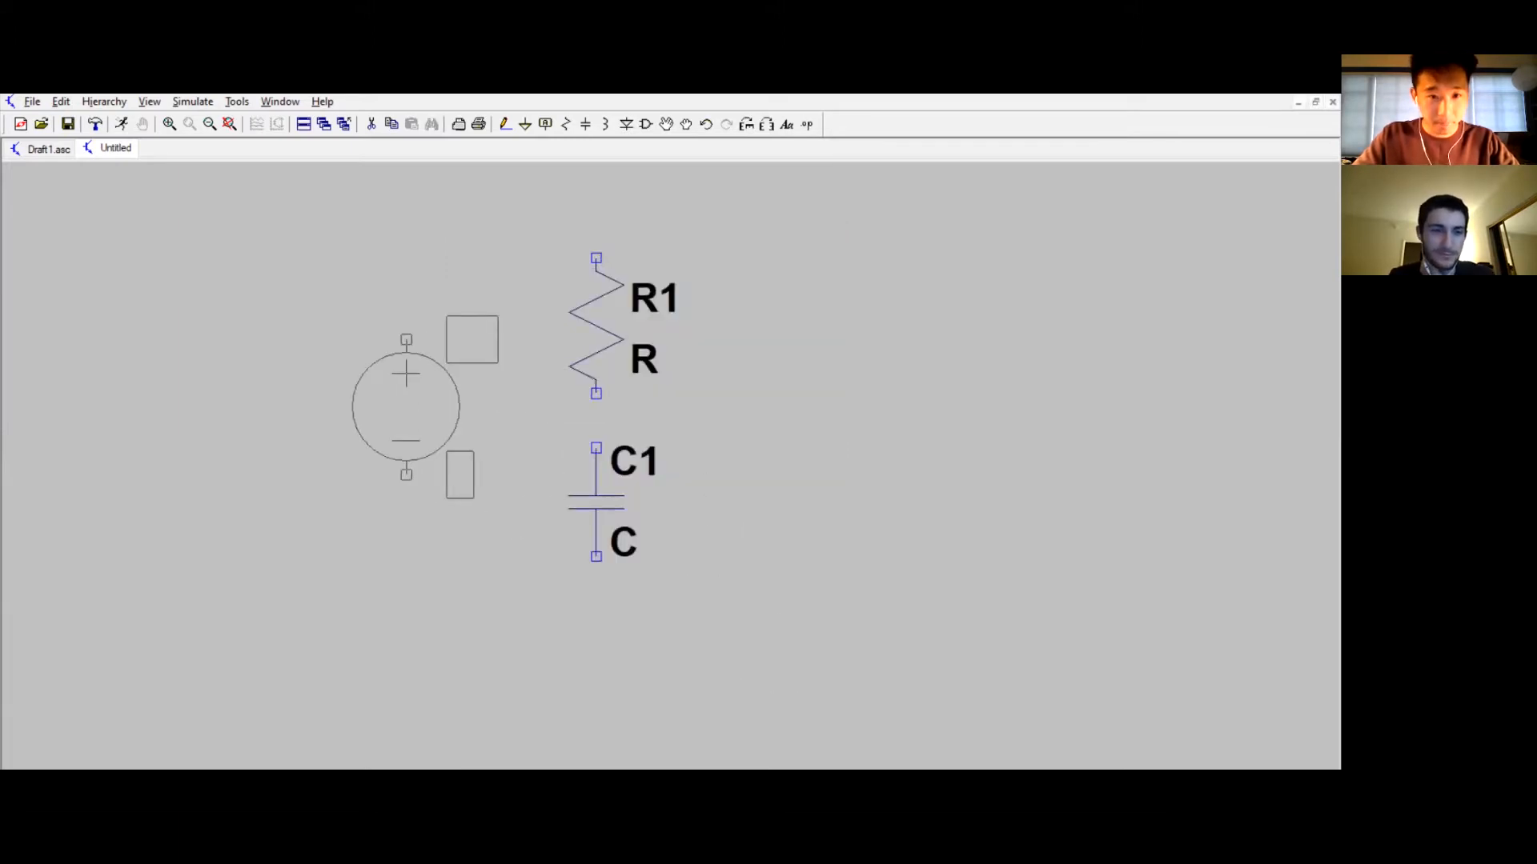
click(406, 339)
key(Escape)
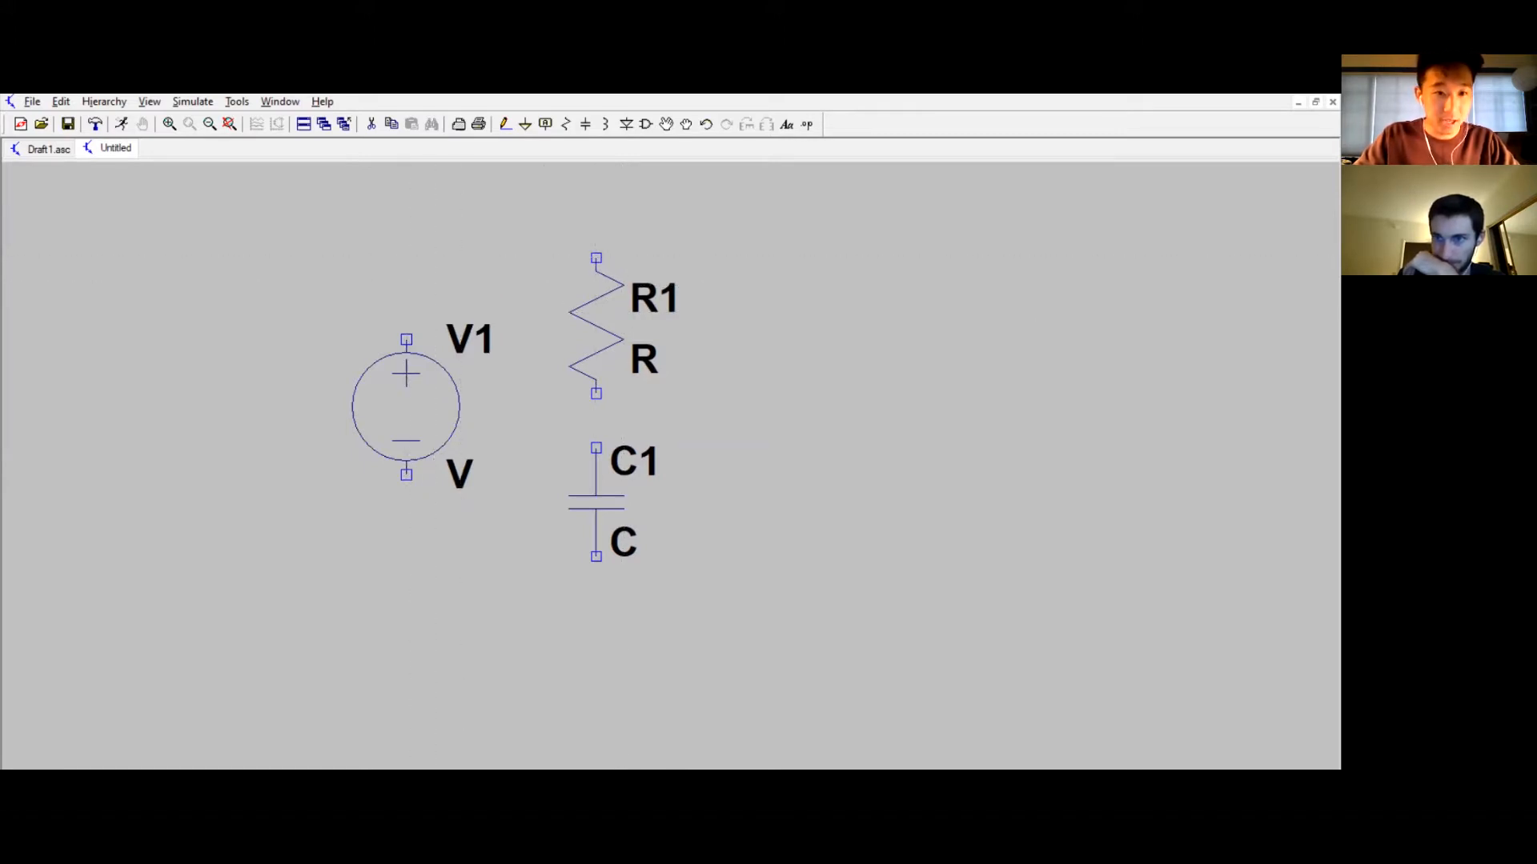
Step: Wire the voltage source's positive terminal to the top of the resistor
click(406, 340)
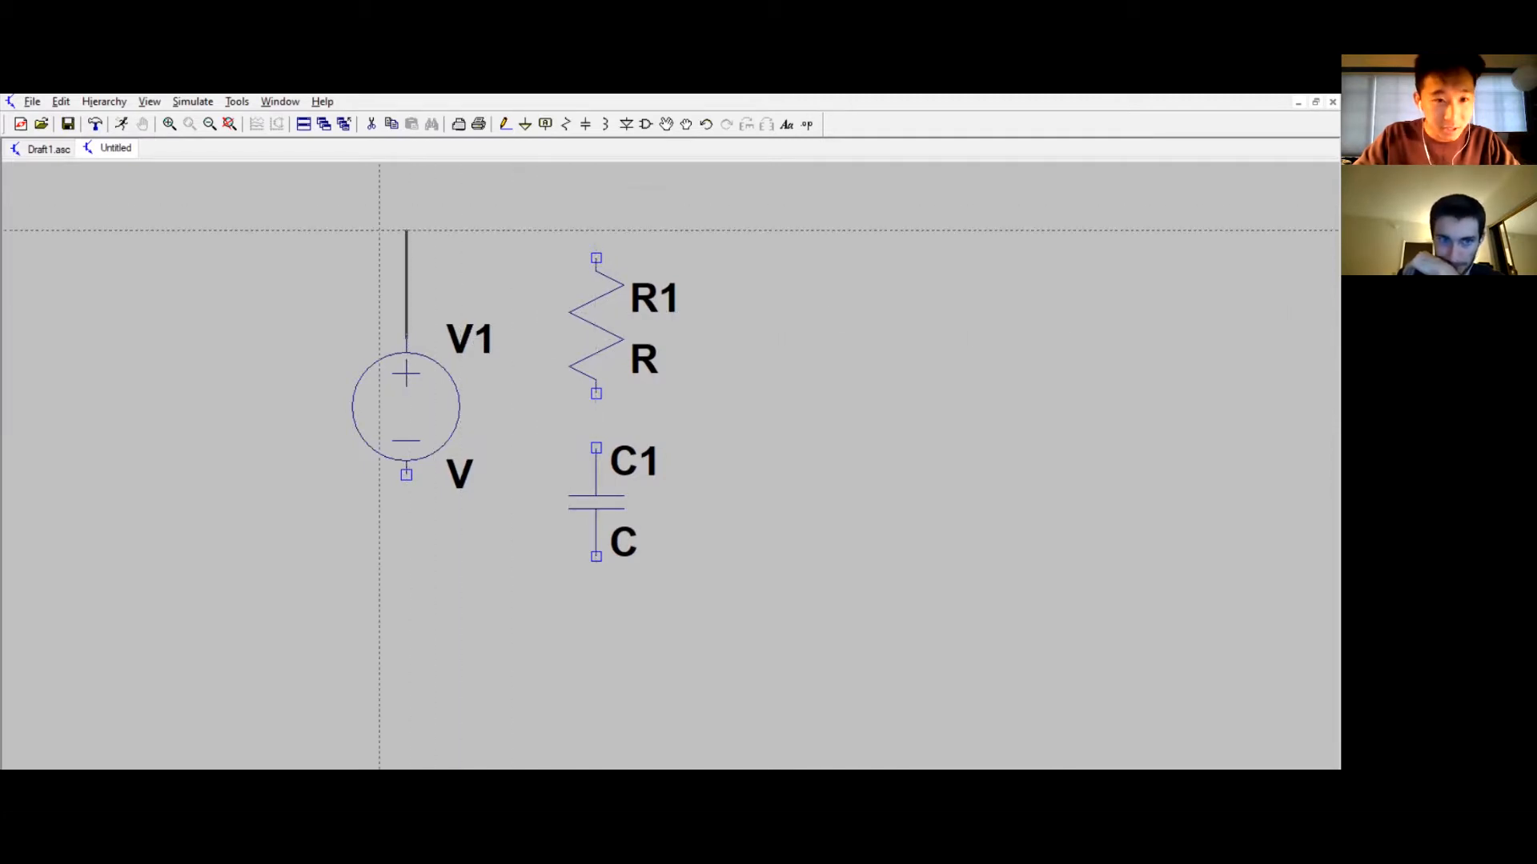
click(406, 230)
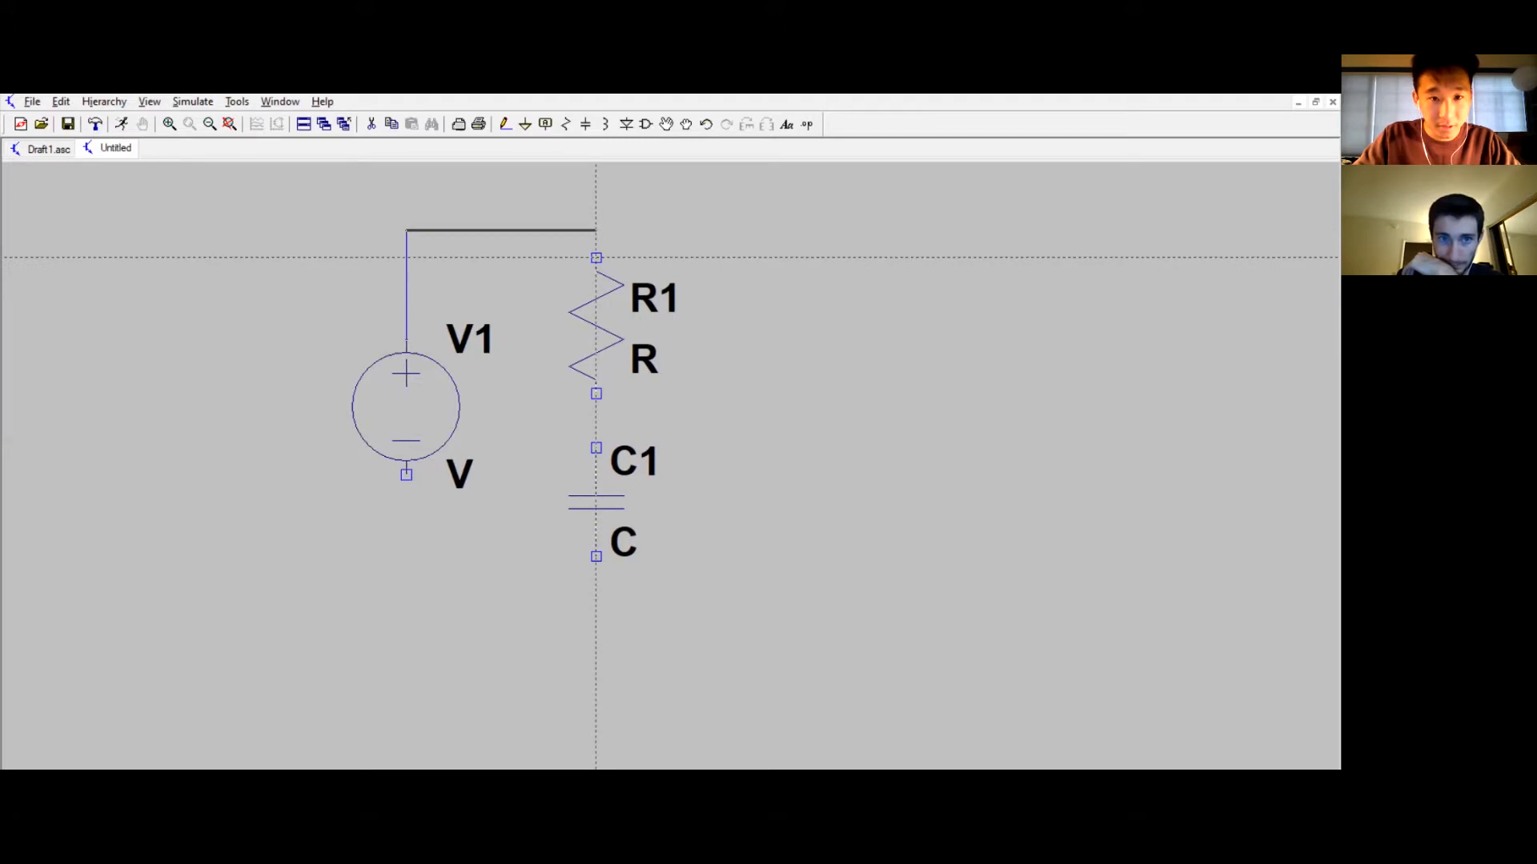
click(595, 231)
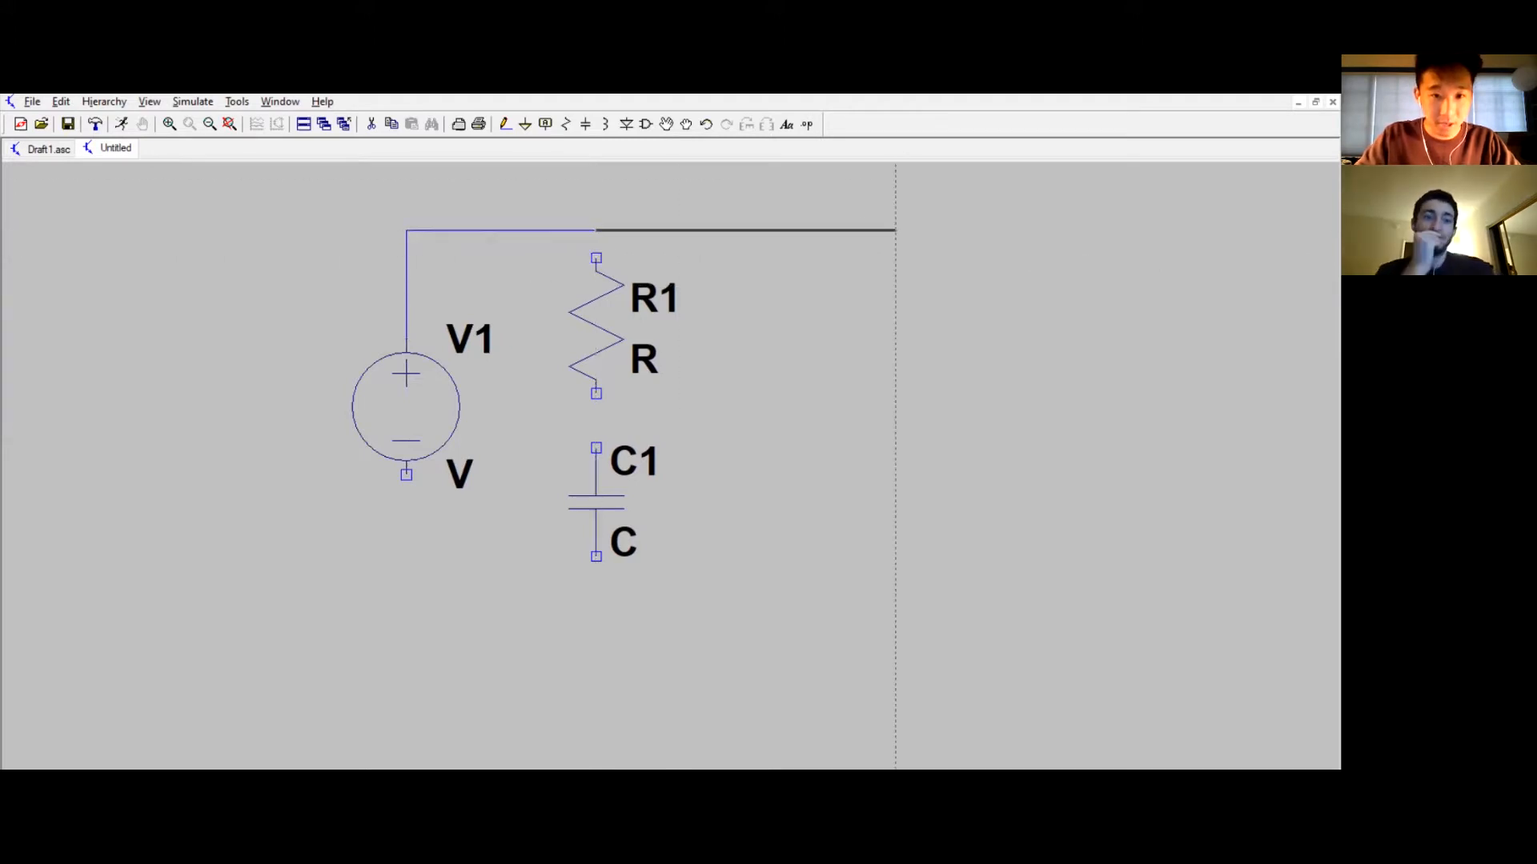
click(595, 257)
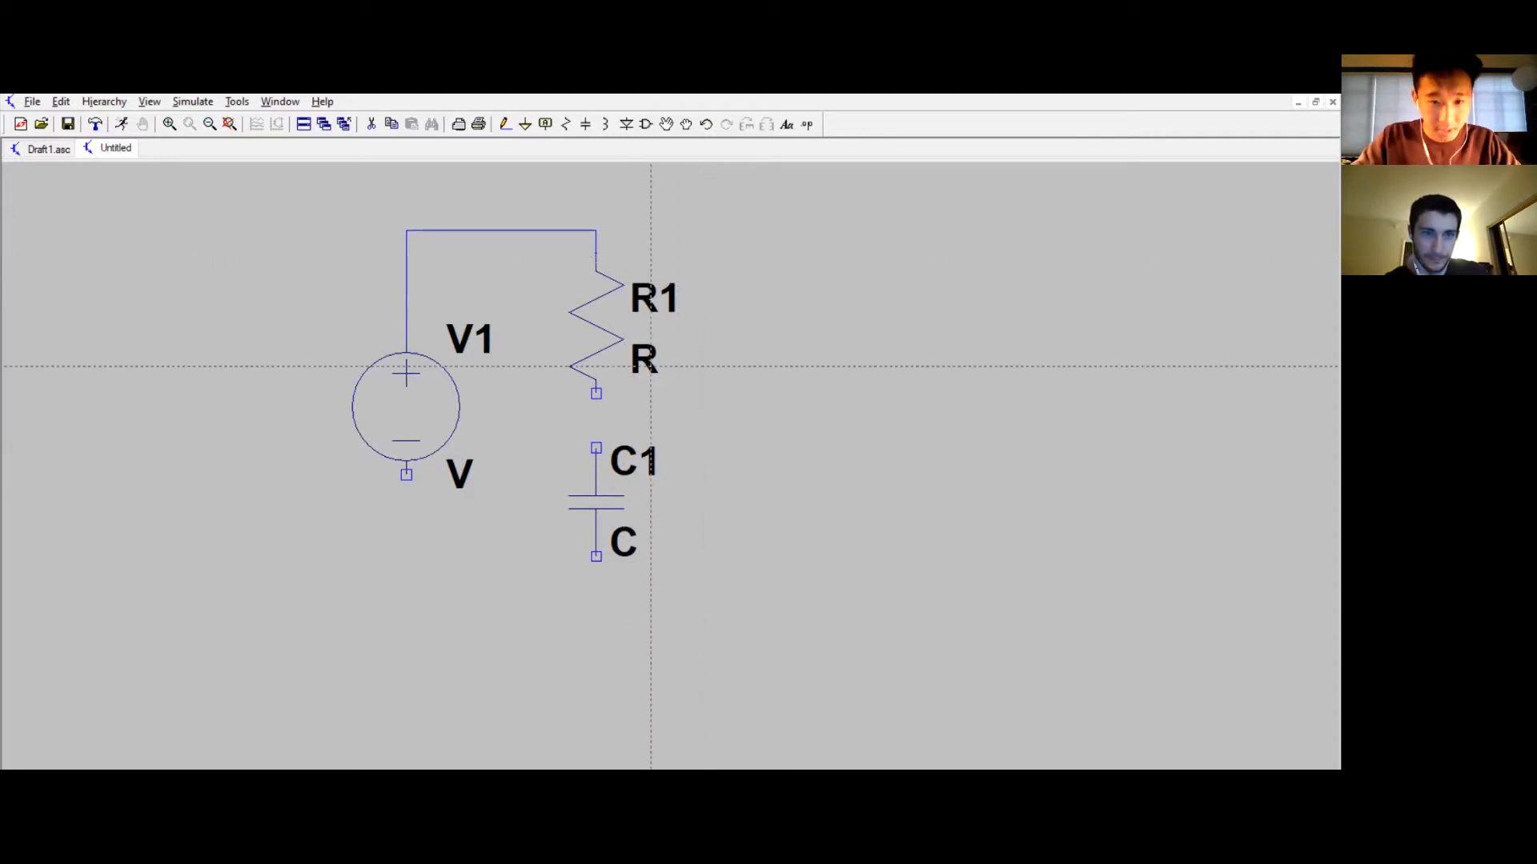
Step: Wire the resistor's bottom to the capacitor and run a wire leftward from the capacitor's bottom
click(595, 393)
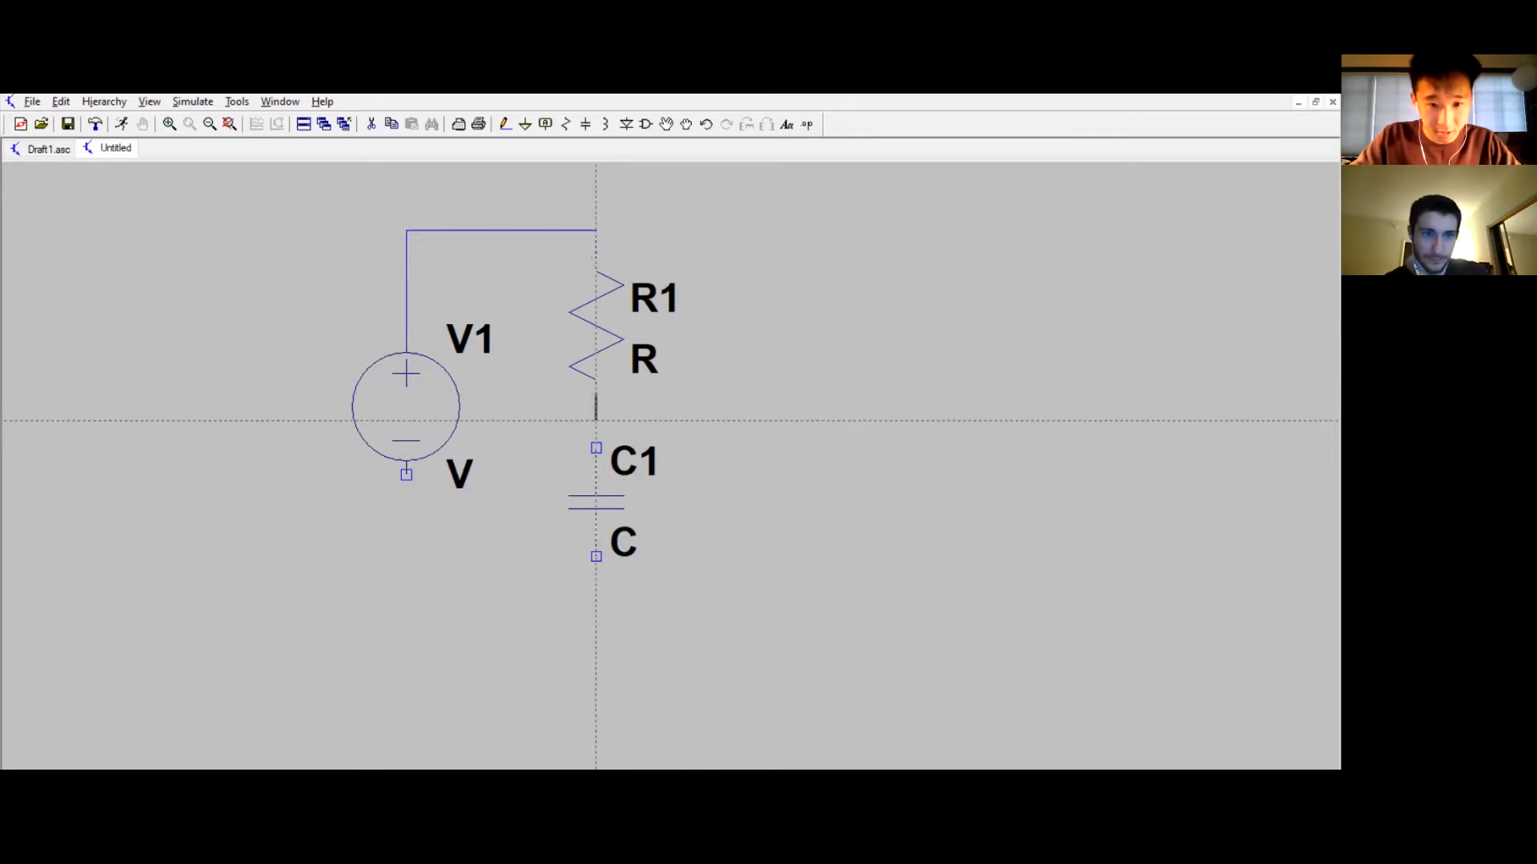
click(595, 448)
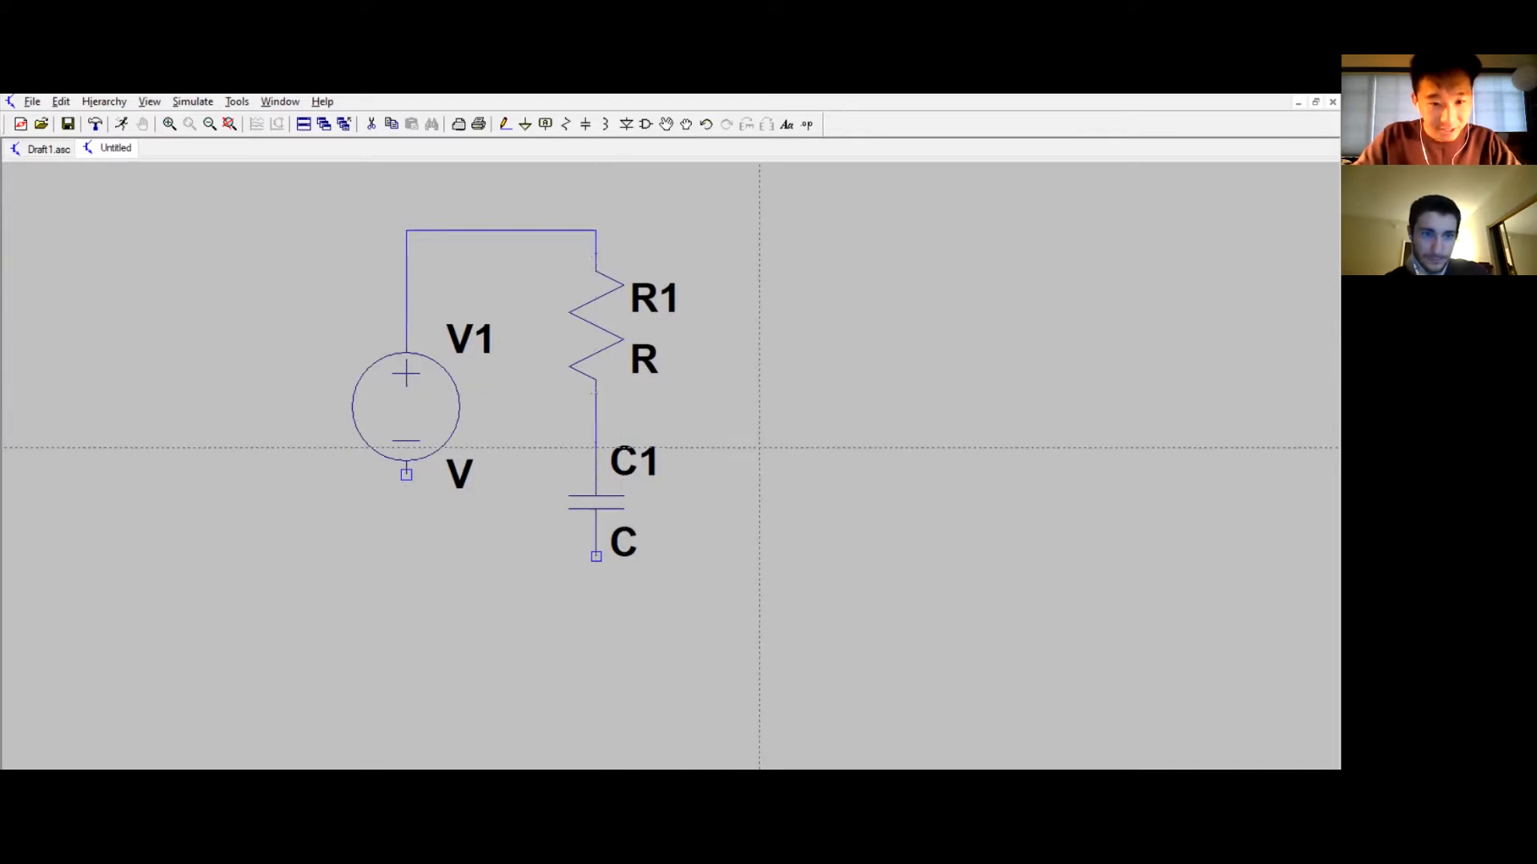
click(596, 557)
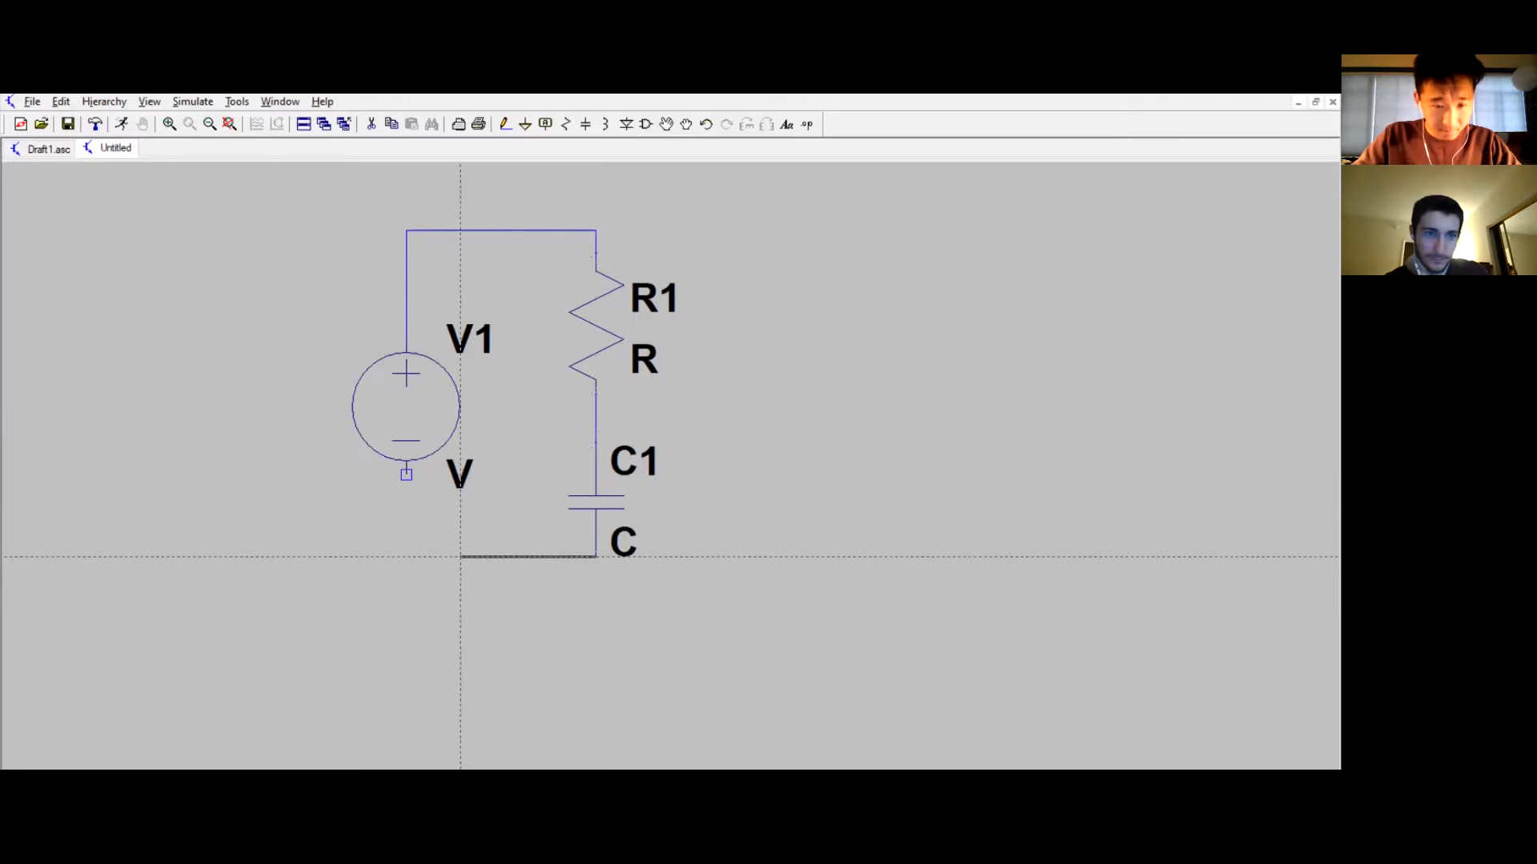
click(487, 556)
key(Escape)
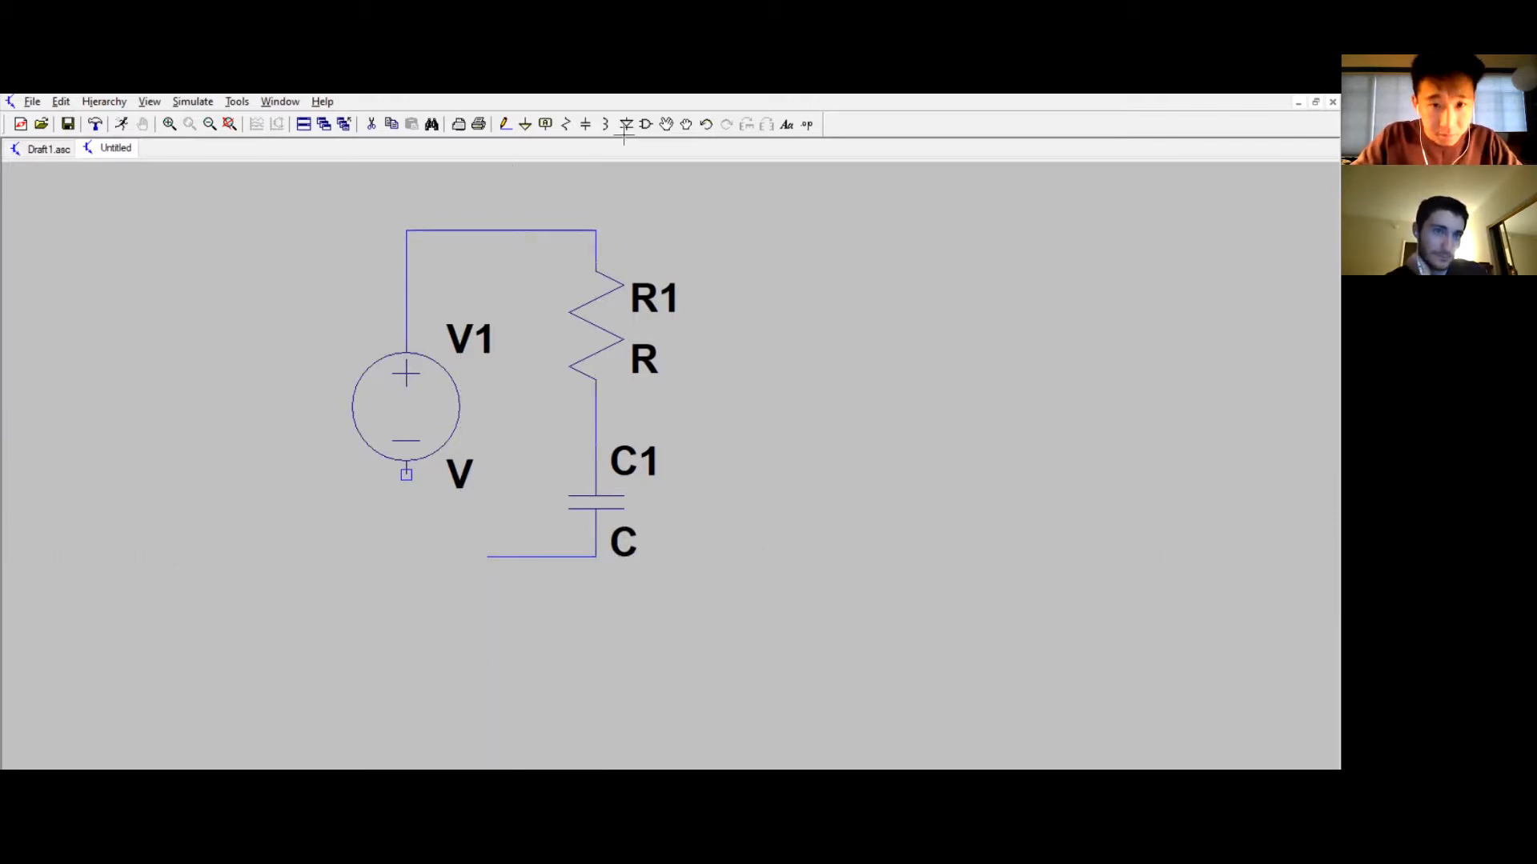
Step: Add a ground on the bottom wire and connect the voltage source's negative terminal to it
click(526, 126)
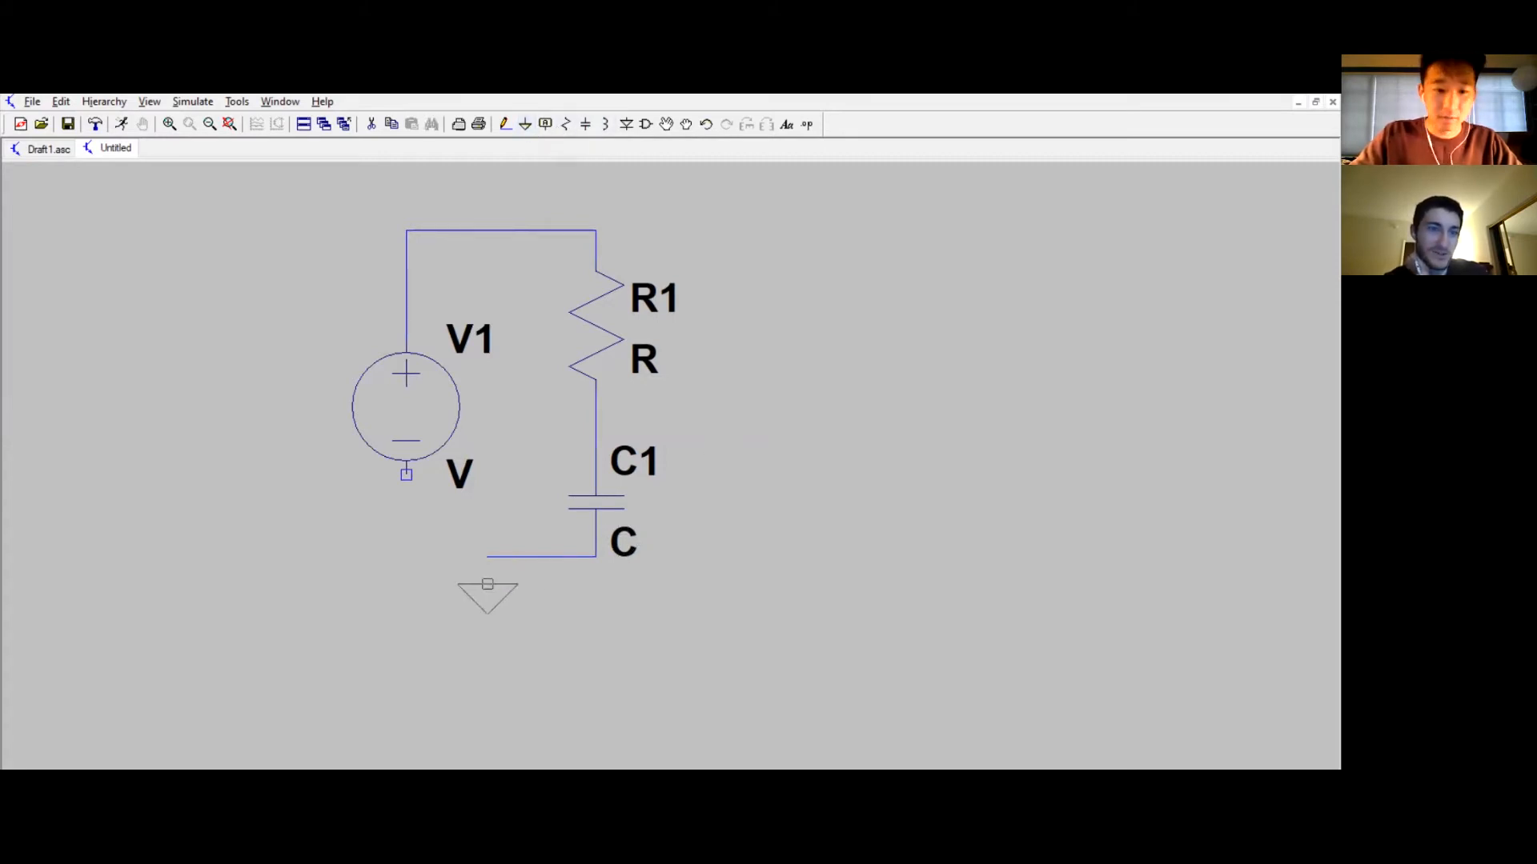
click(460, 557)
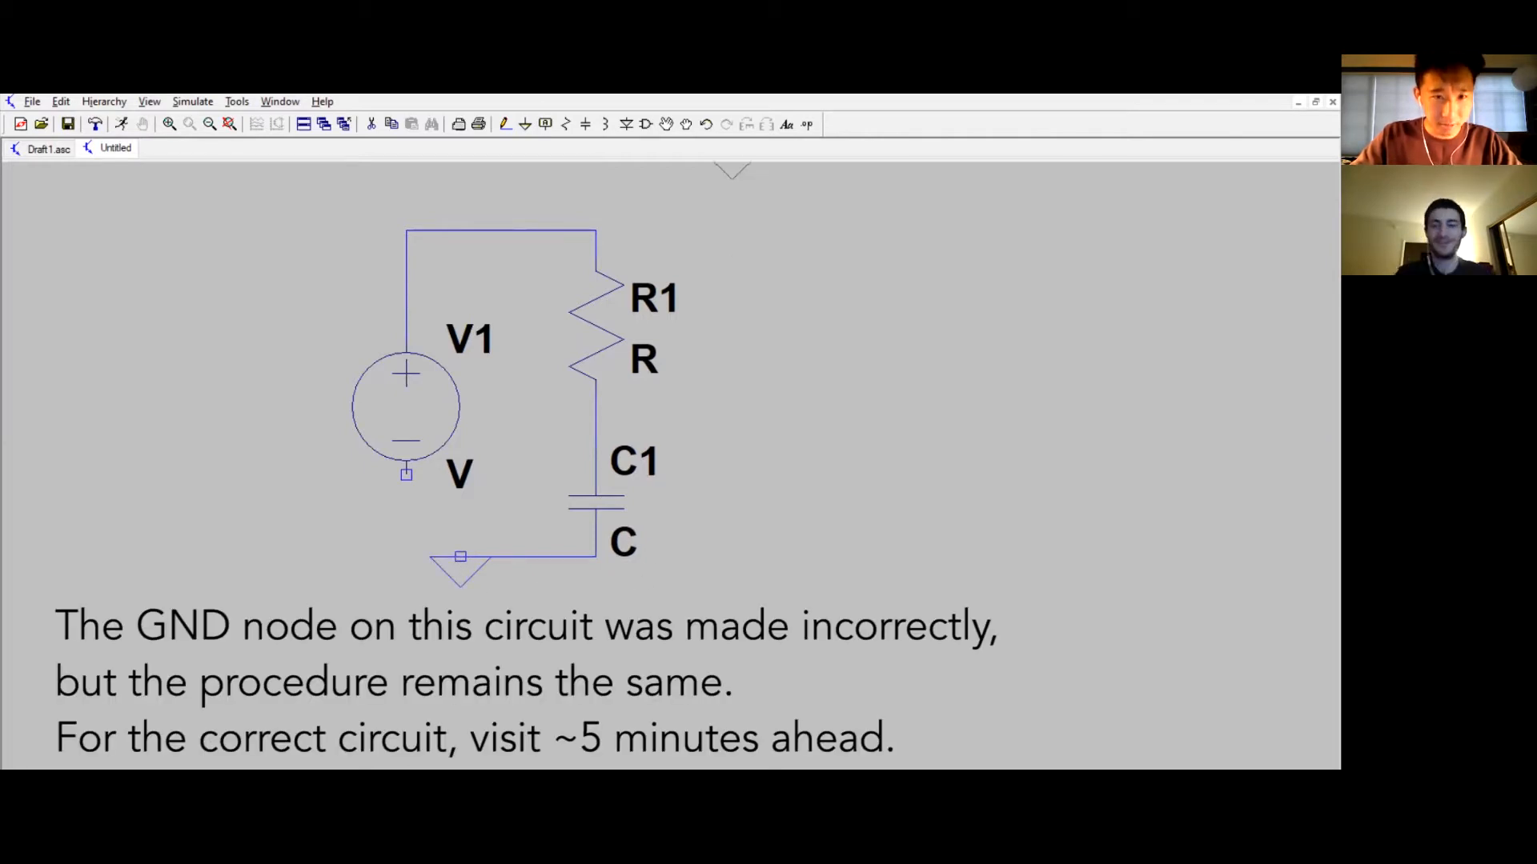
click(505, 124)
click(406, 474)
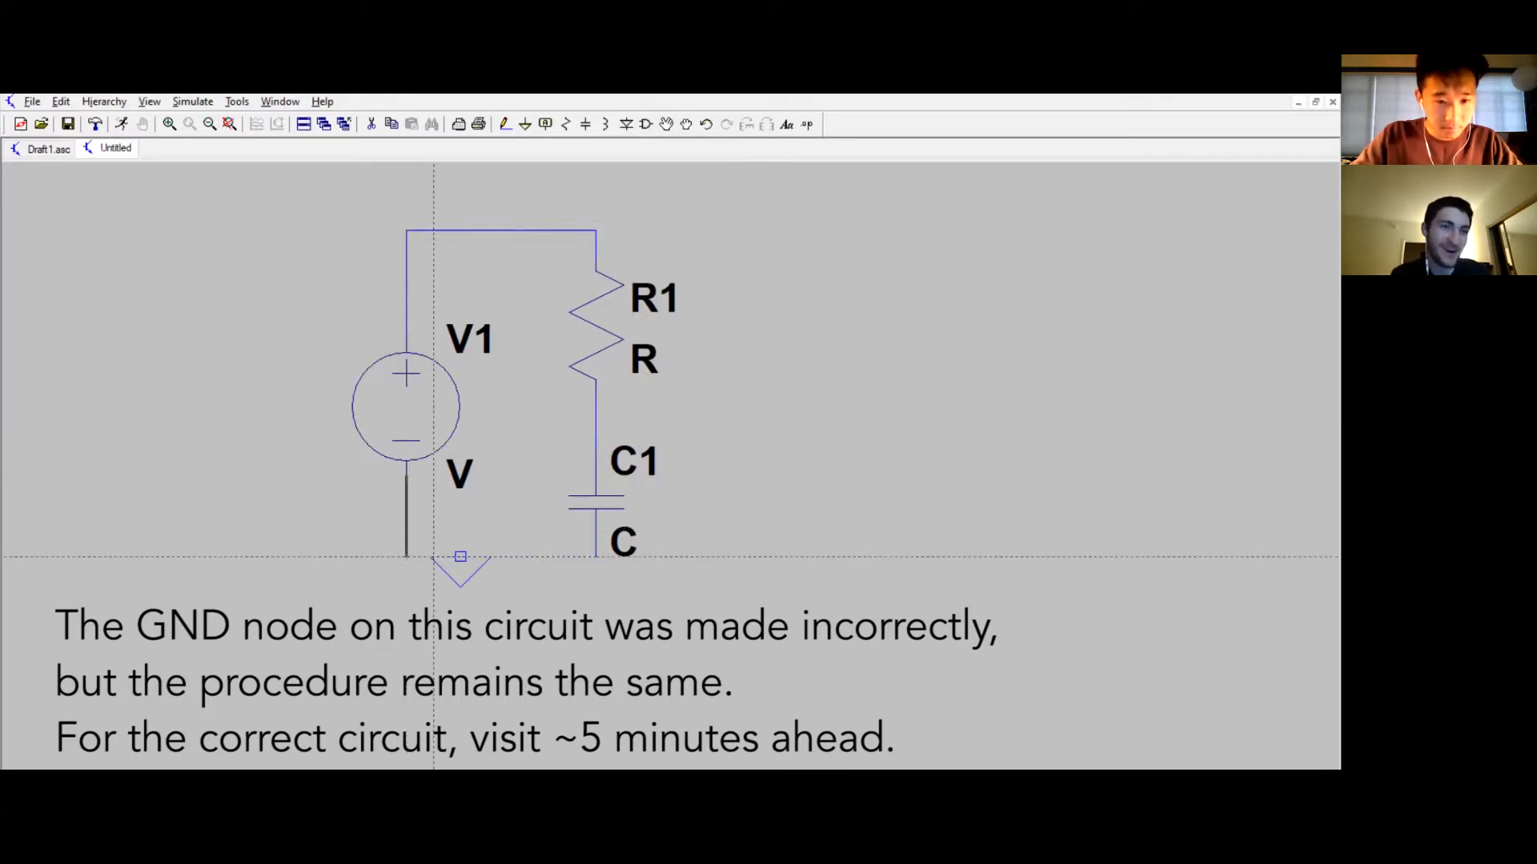
click(596, 556)
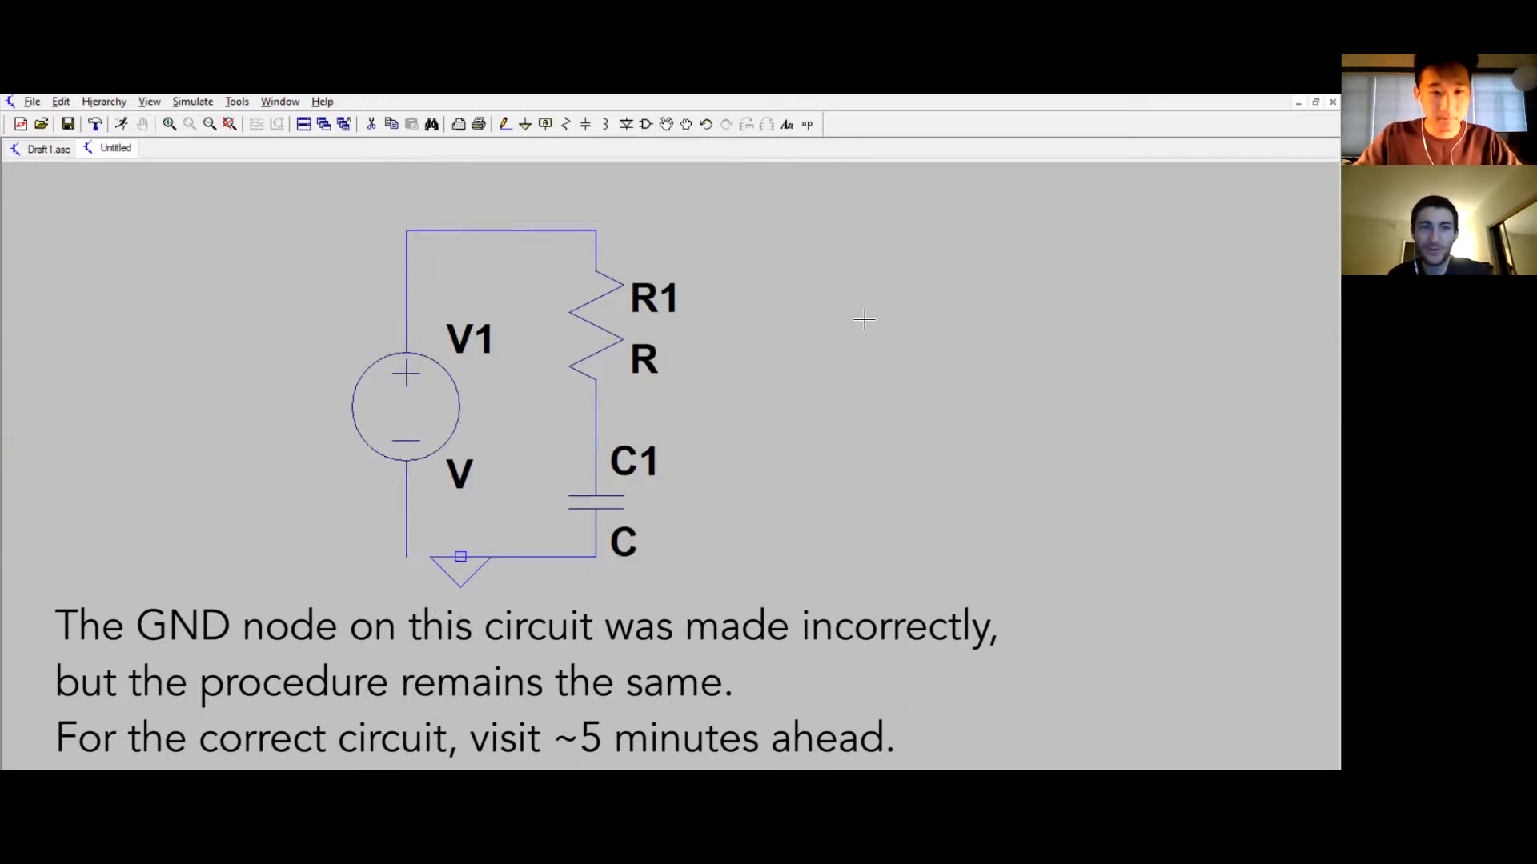
click(505, 125)
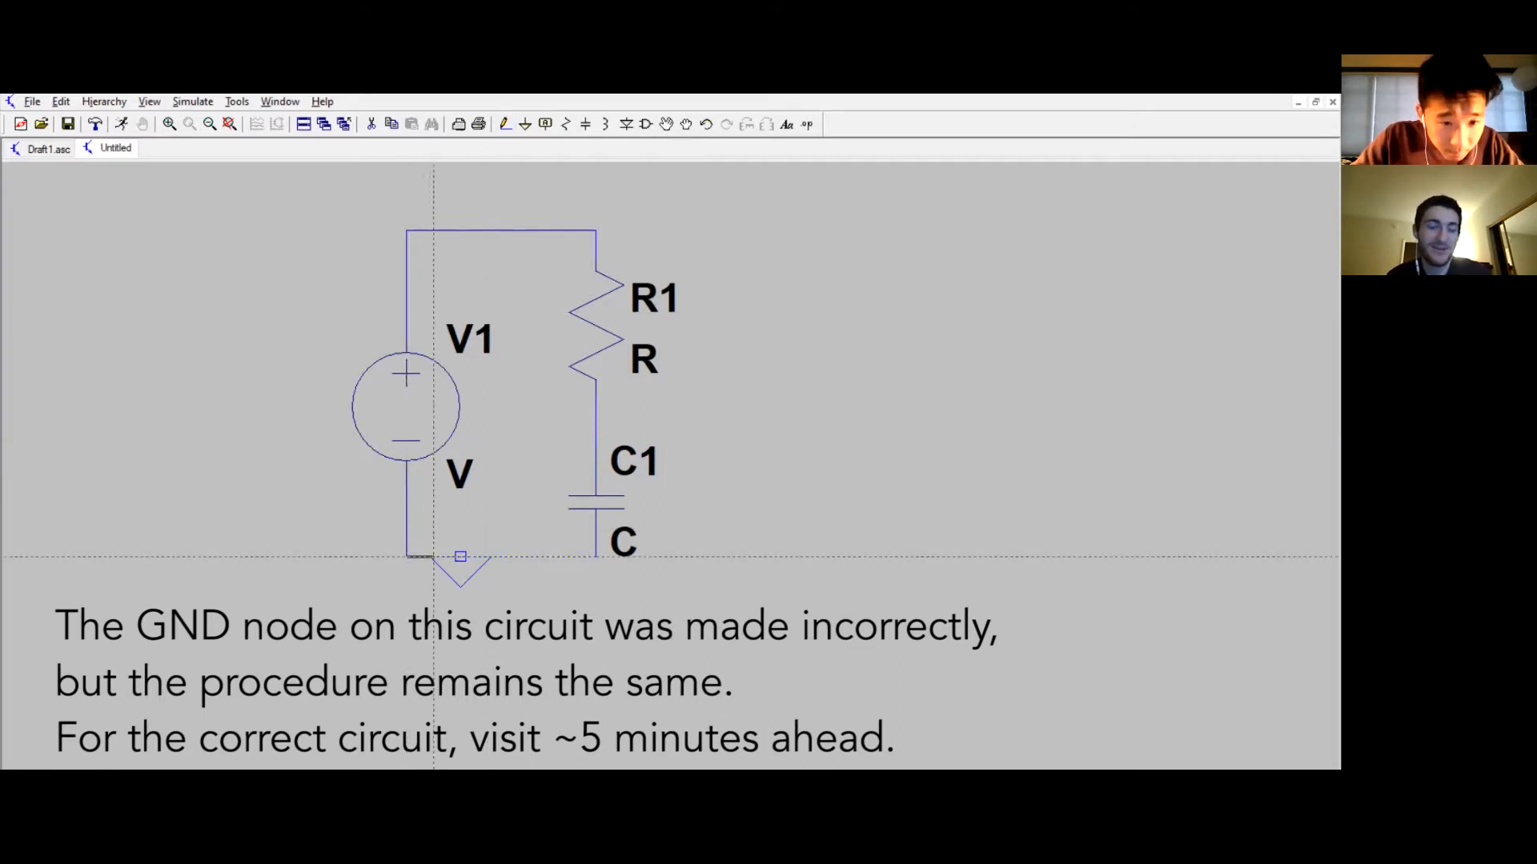
key(Escape)
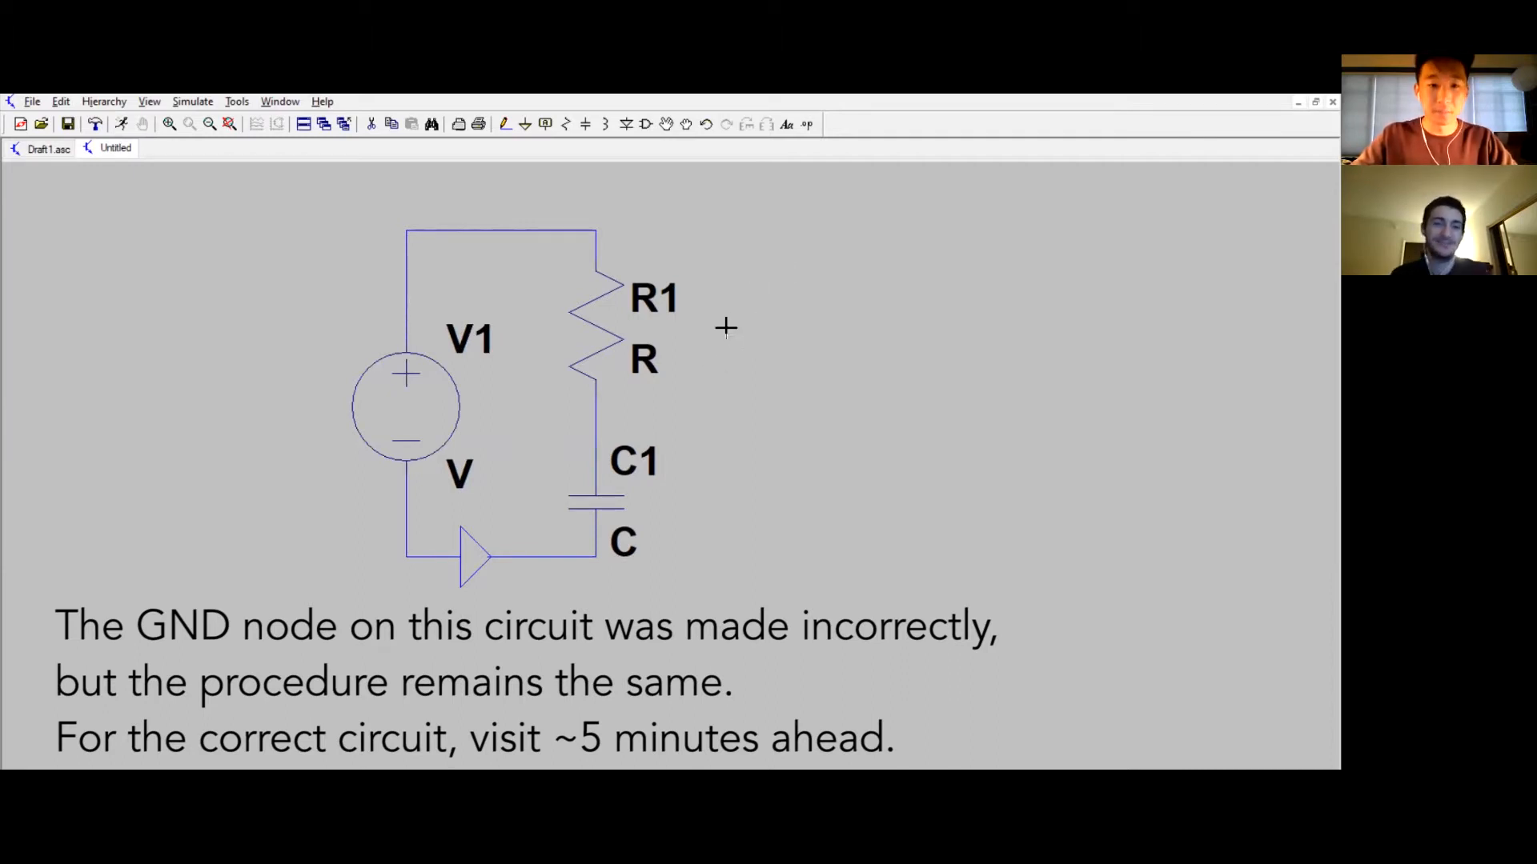
Step: Open and close the property dialogs of the resistor, voltage source and capacitor without changing any values
right_click(594, 320)
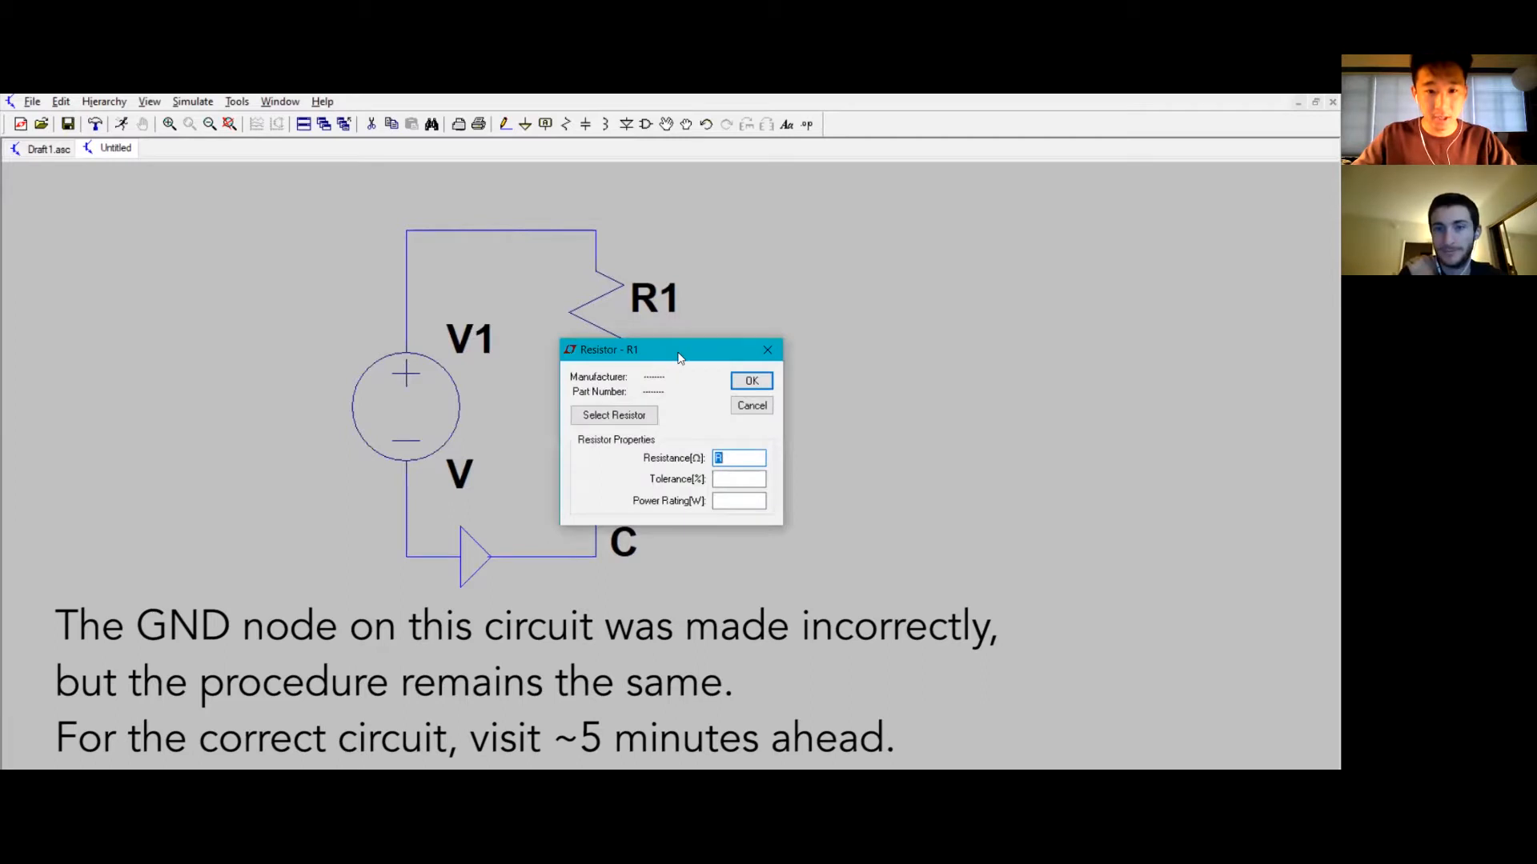
drag(679, 358, 875, 253)
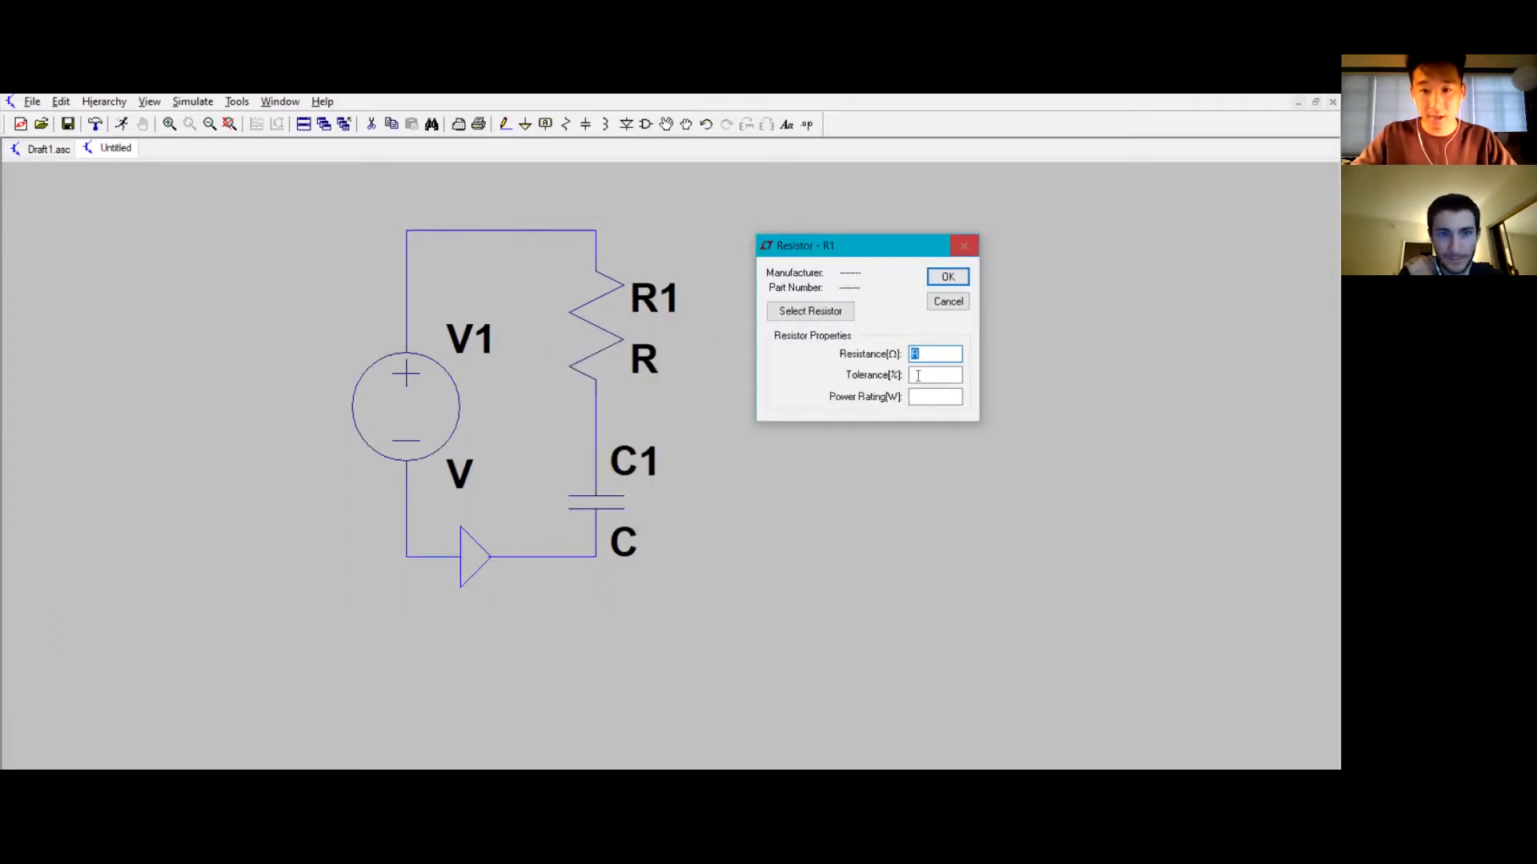
click(965, 245)
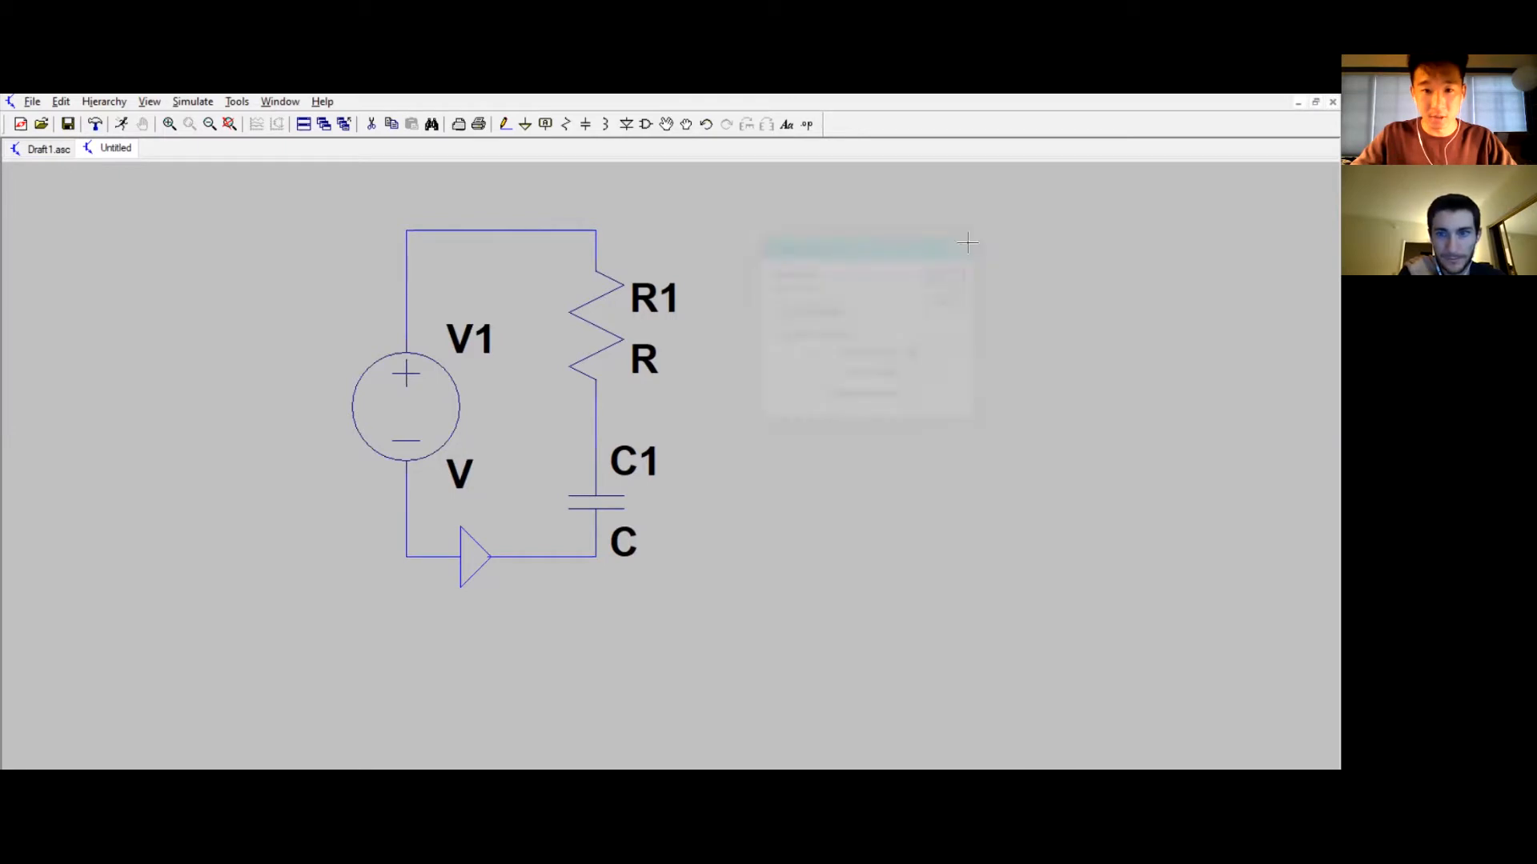
right_click(392, 420)
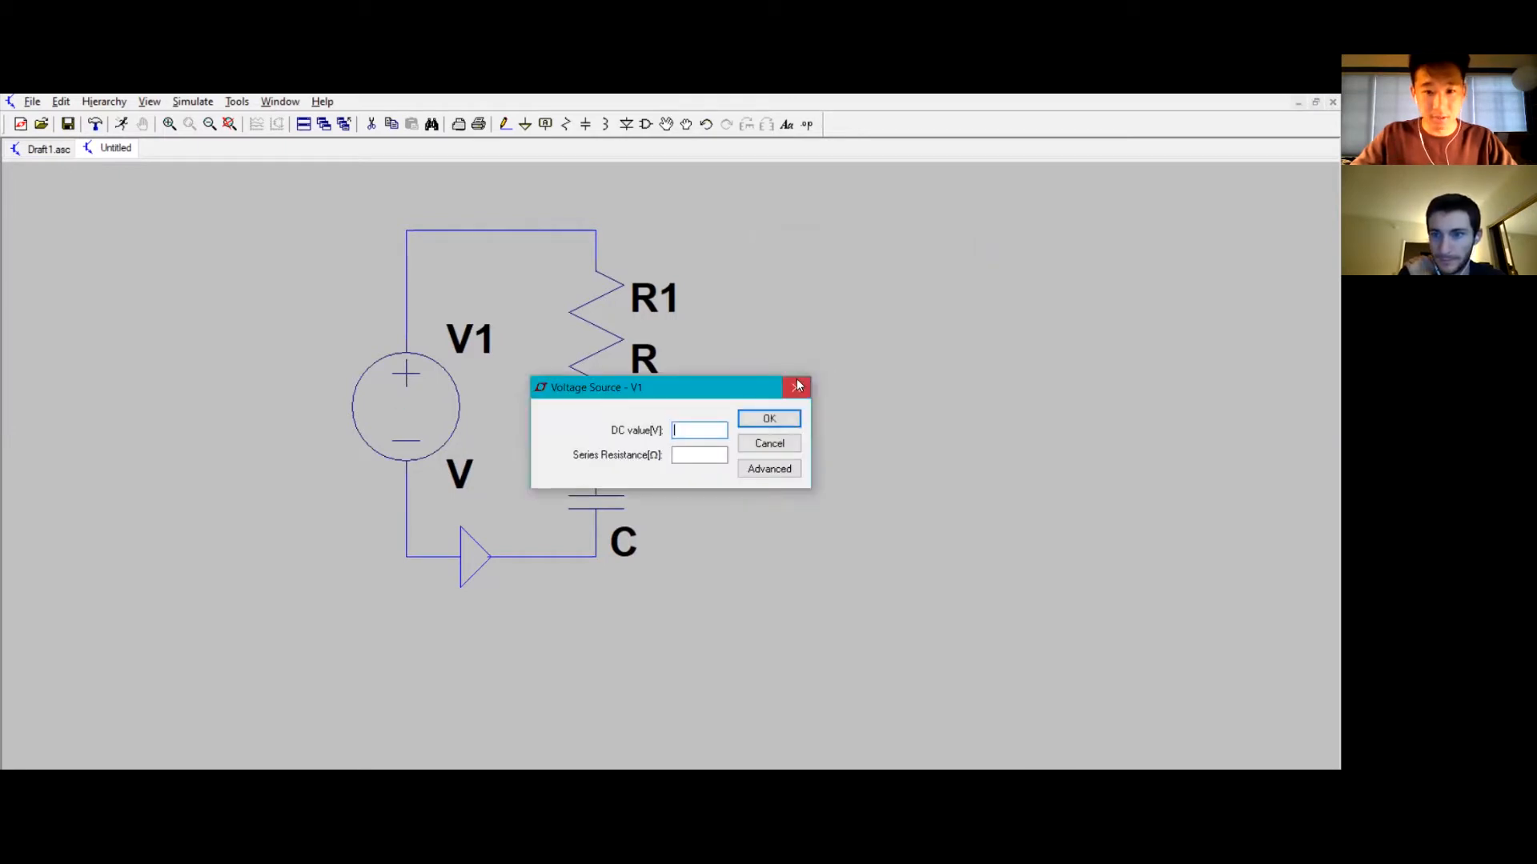
click(797, 382)
right_click(604, 491)
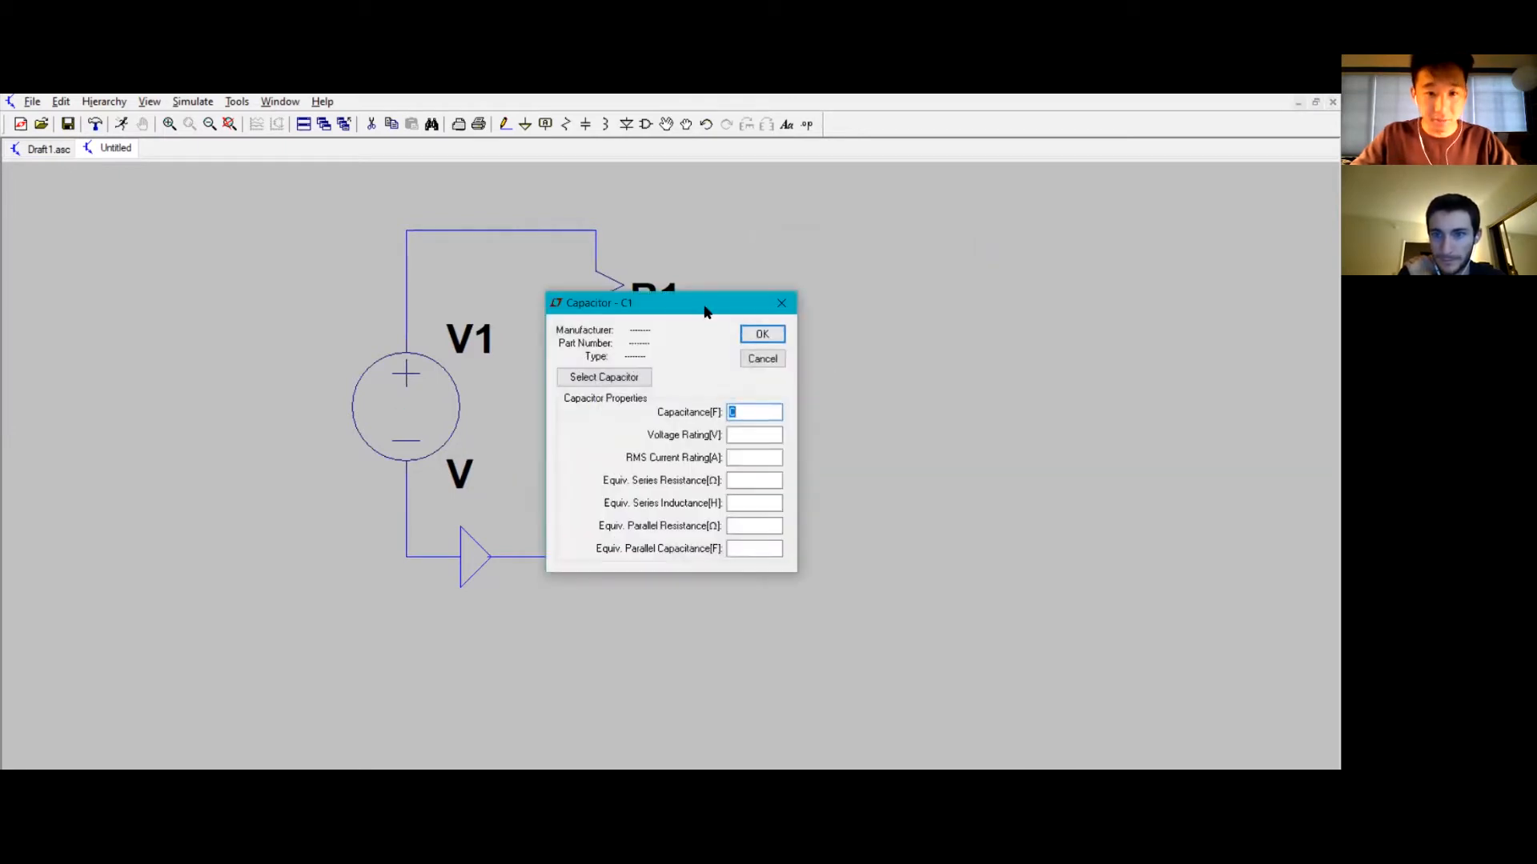
drag(706, 311, 895, 240)
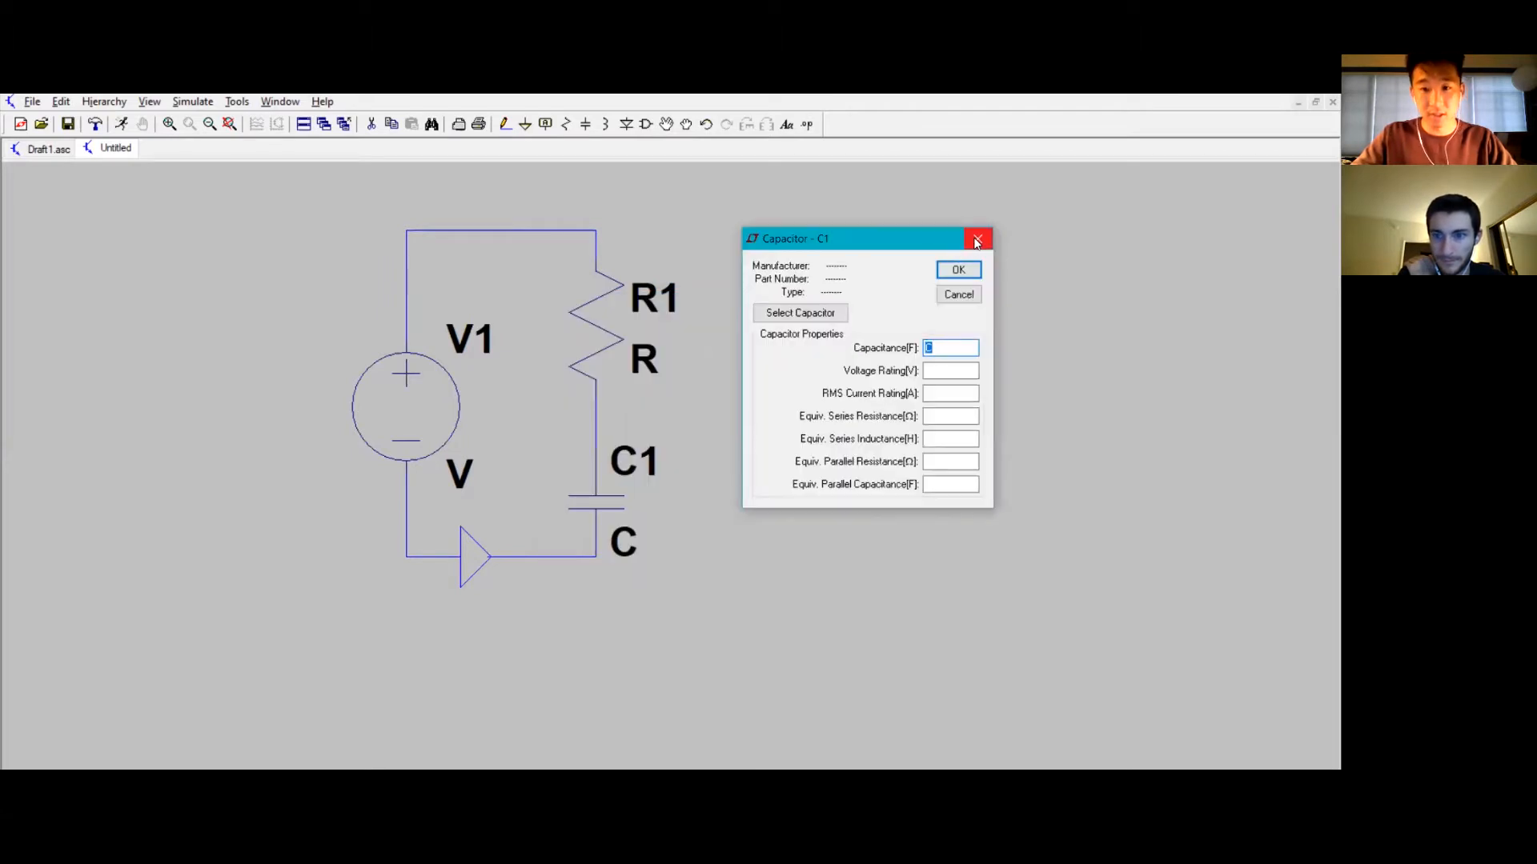
click(967, 236)
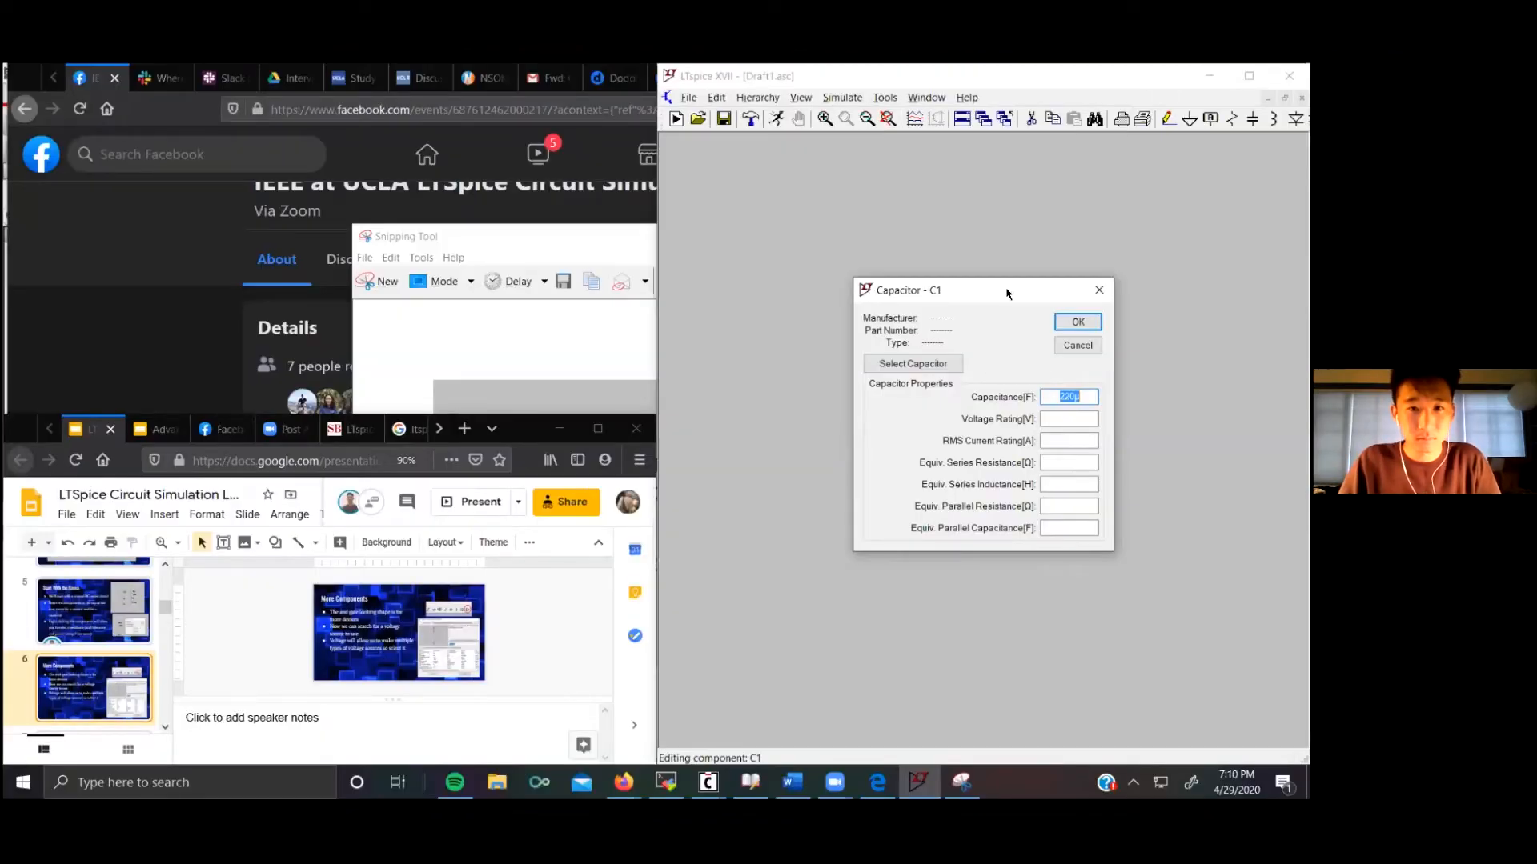
Step: Set the capacitor's capacitance to 220µ and maximize the schematic window
key(Return)
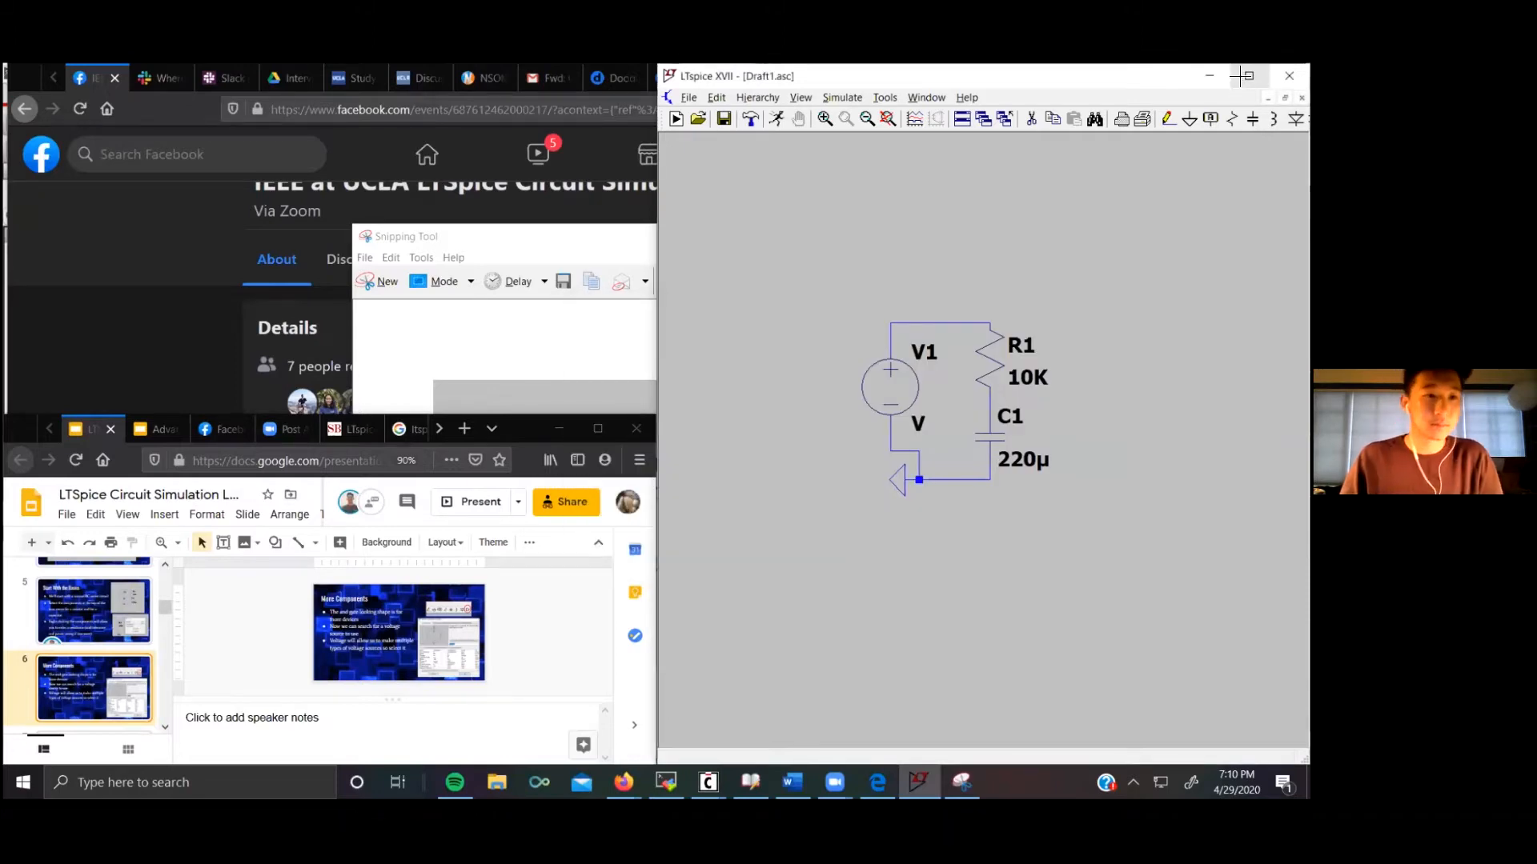
click(1247, 75)
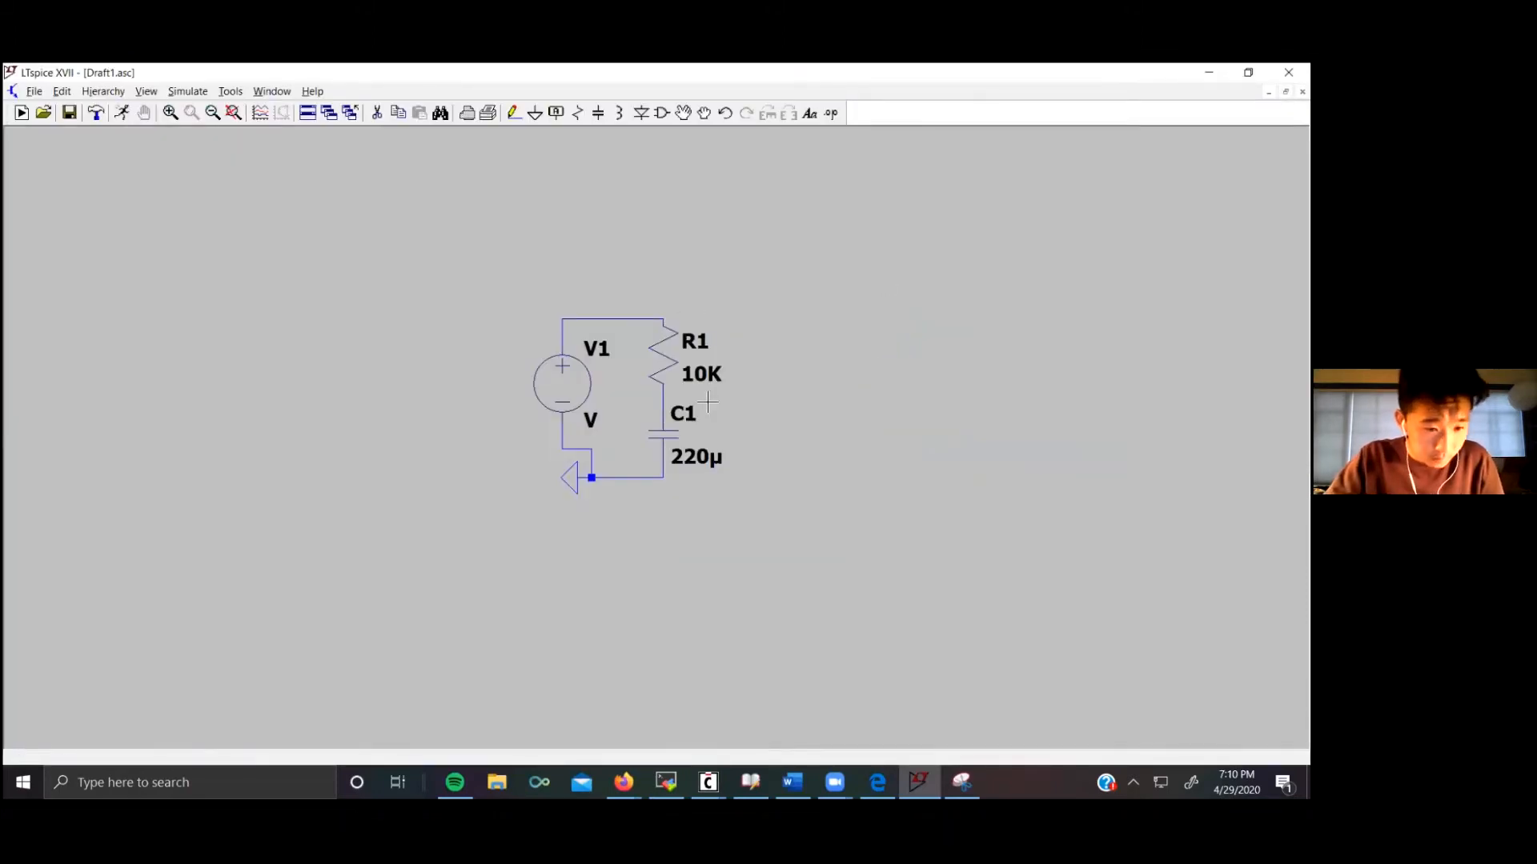
Step: Browse the stock capacitor database from the capacitor's properties, listing all capacitors, then close without choosing one
right_click(660, 446)
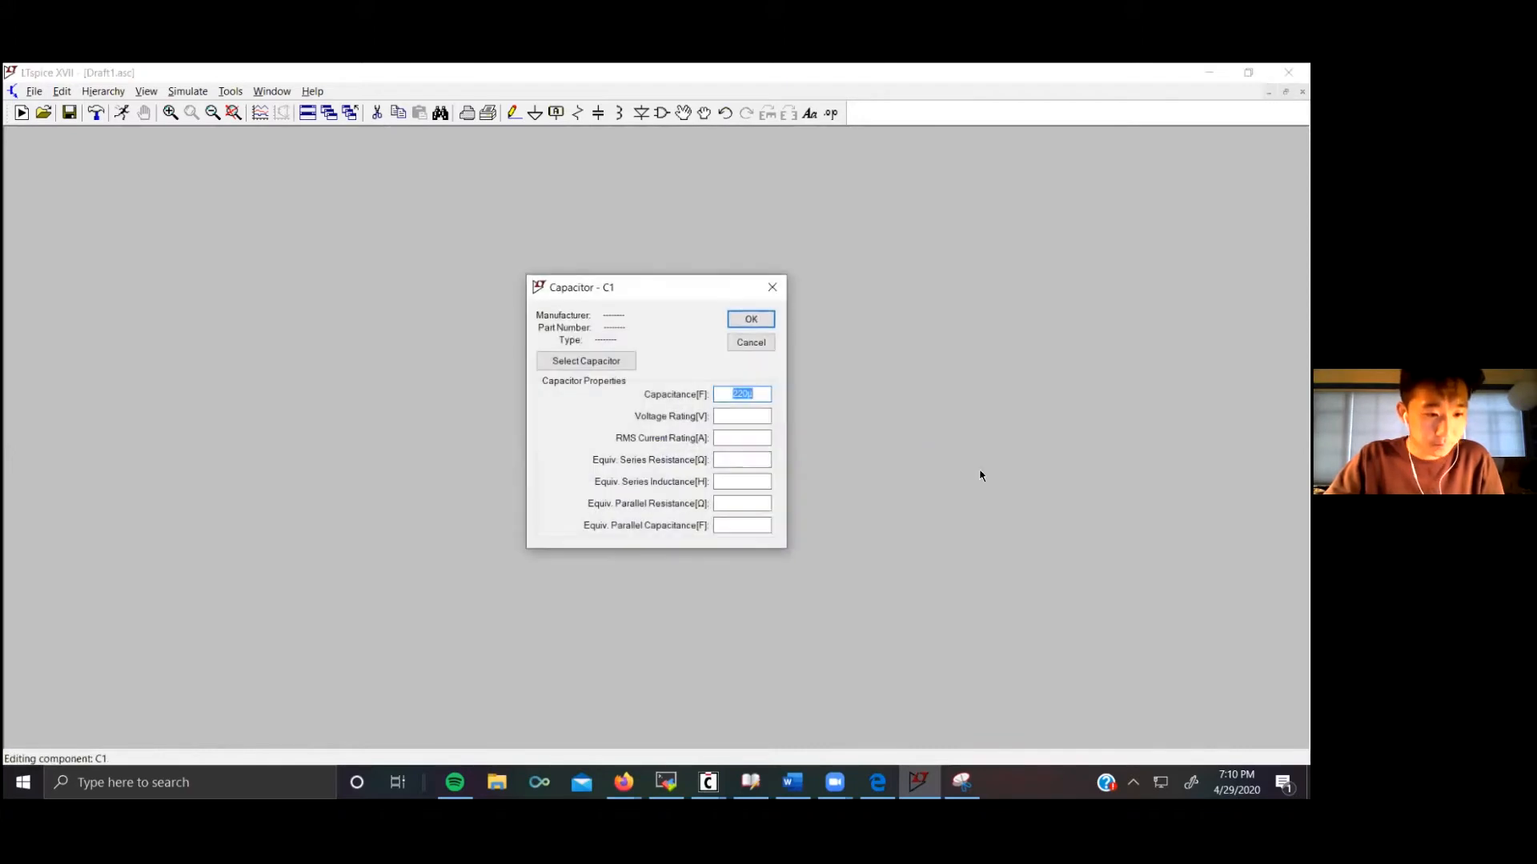
click(614, 363)
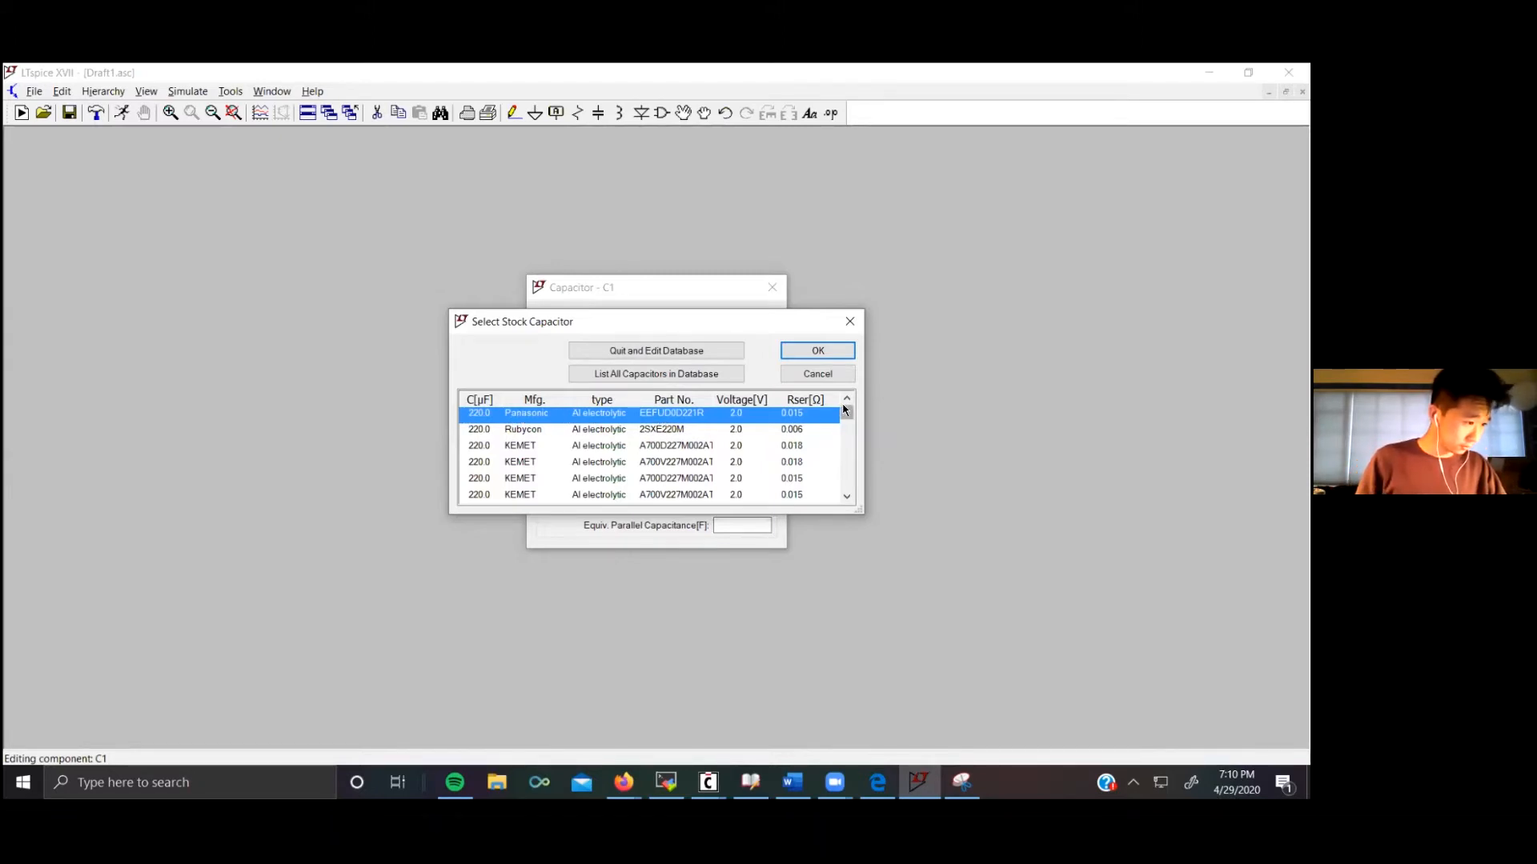
drag(847, 413, 848, 440)
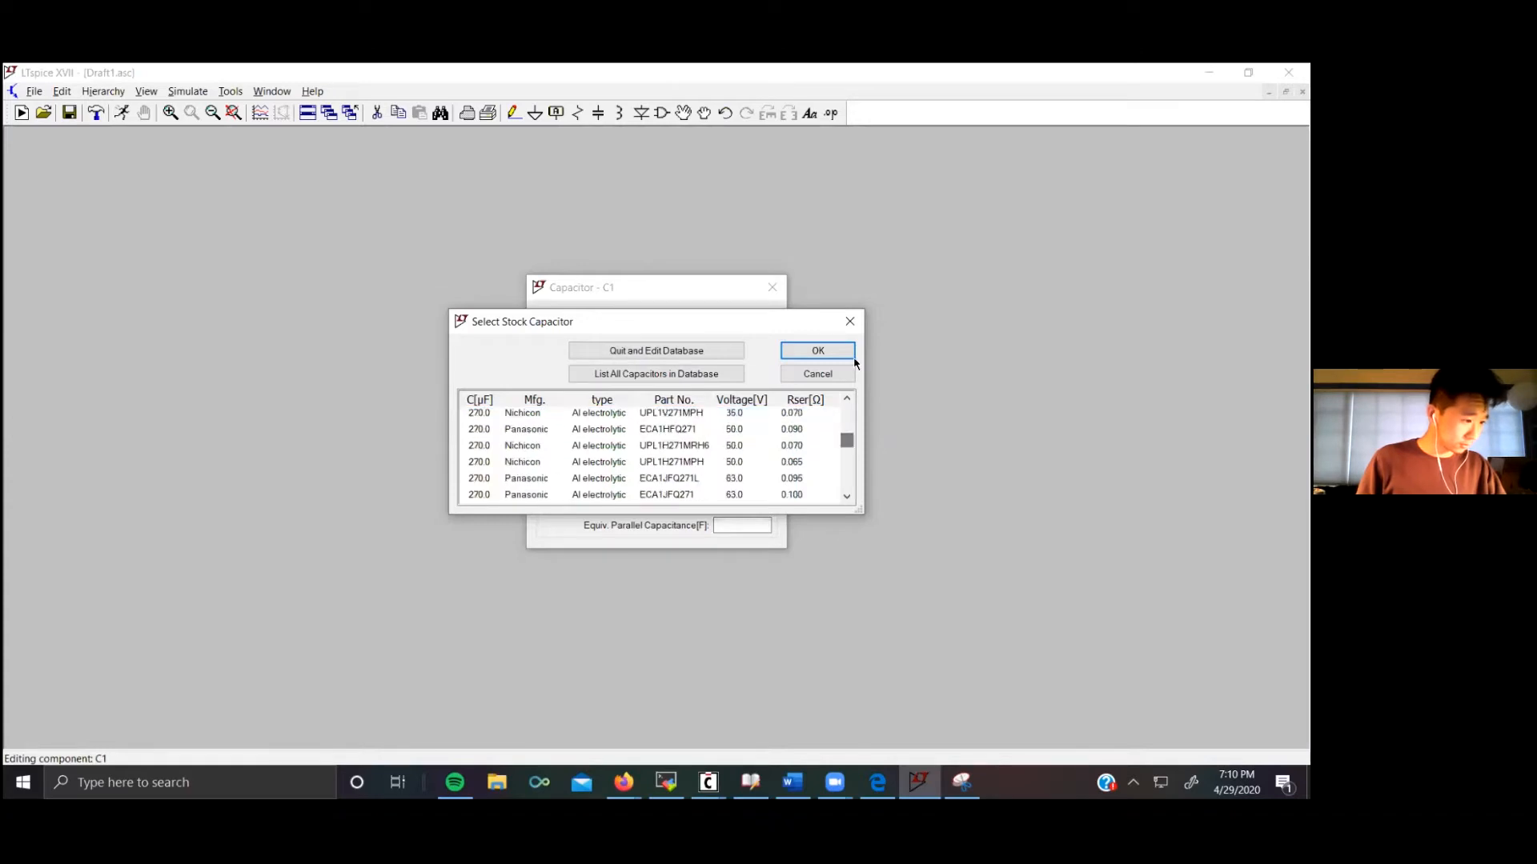
click(632, 373)
drag(854, 441, 855, 405)
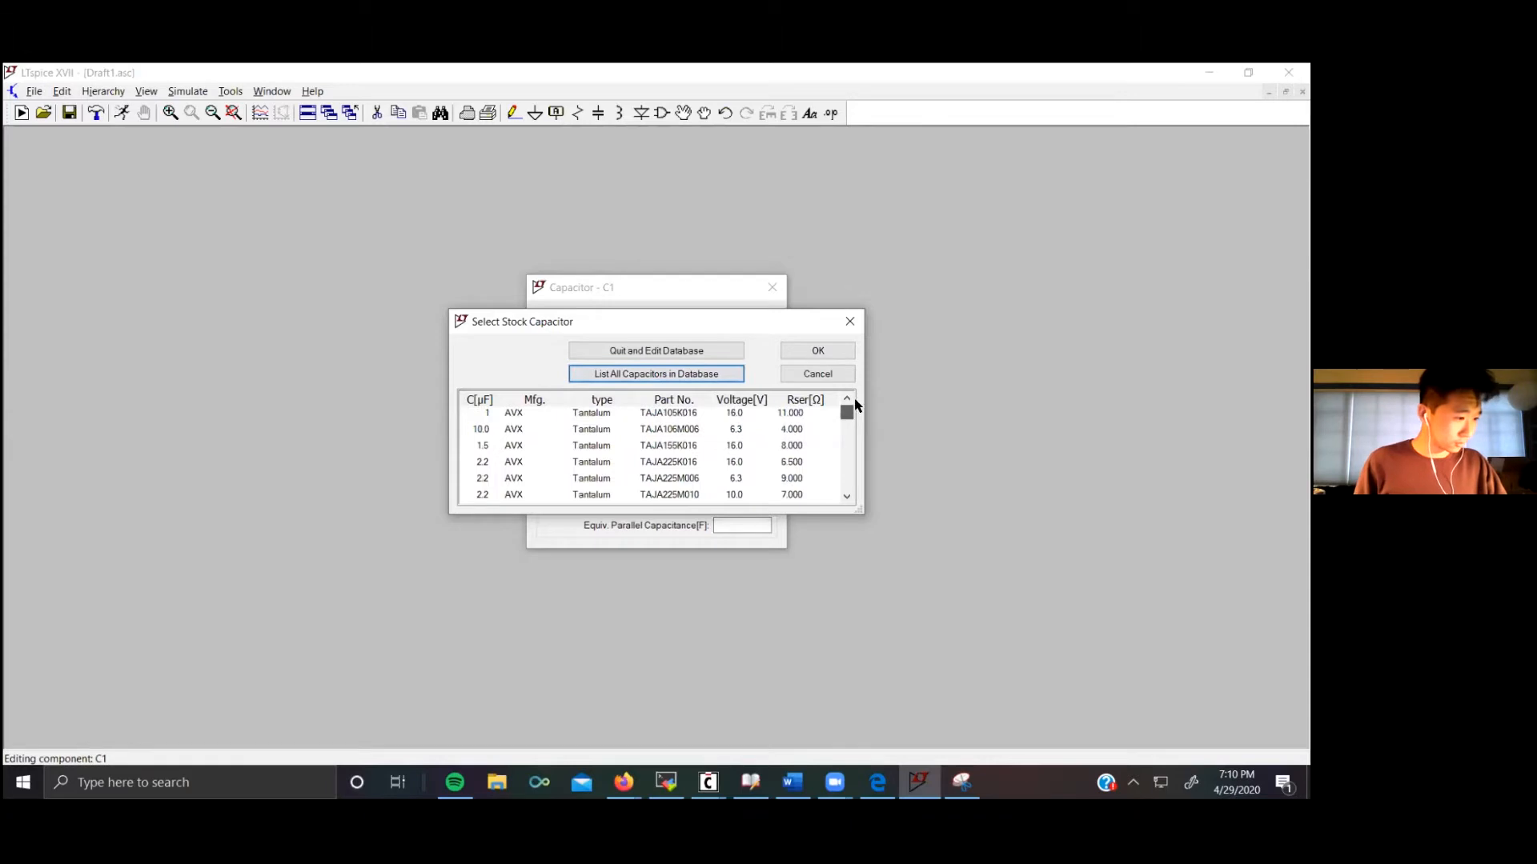
click(841, 329)
click(772, 286)
Step: Search the component library for res and close it without placing anything
click(658, 118)
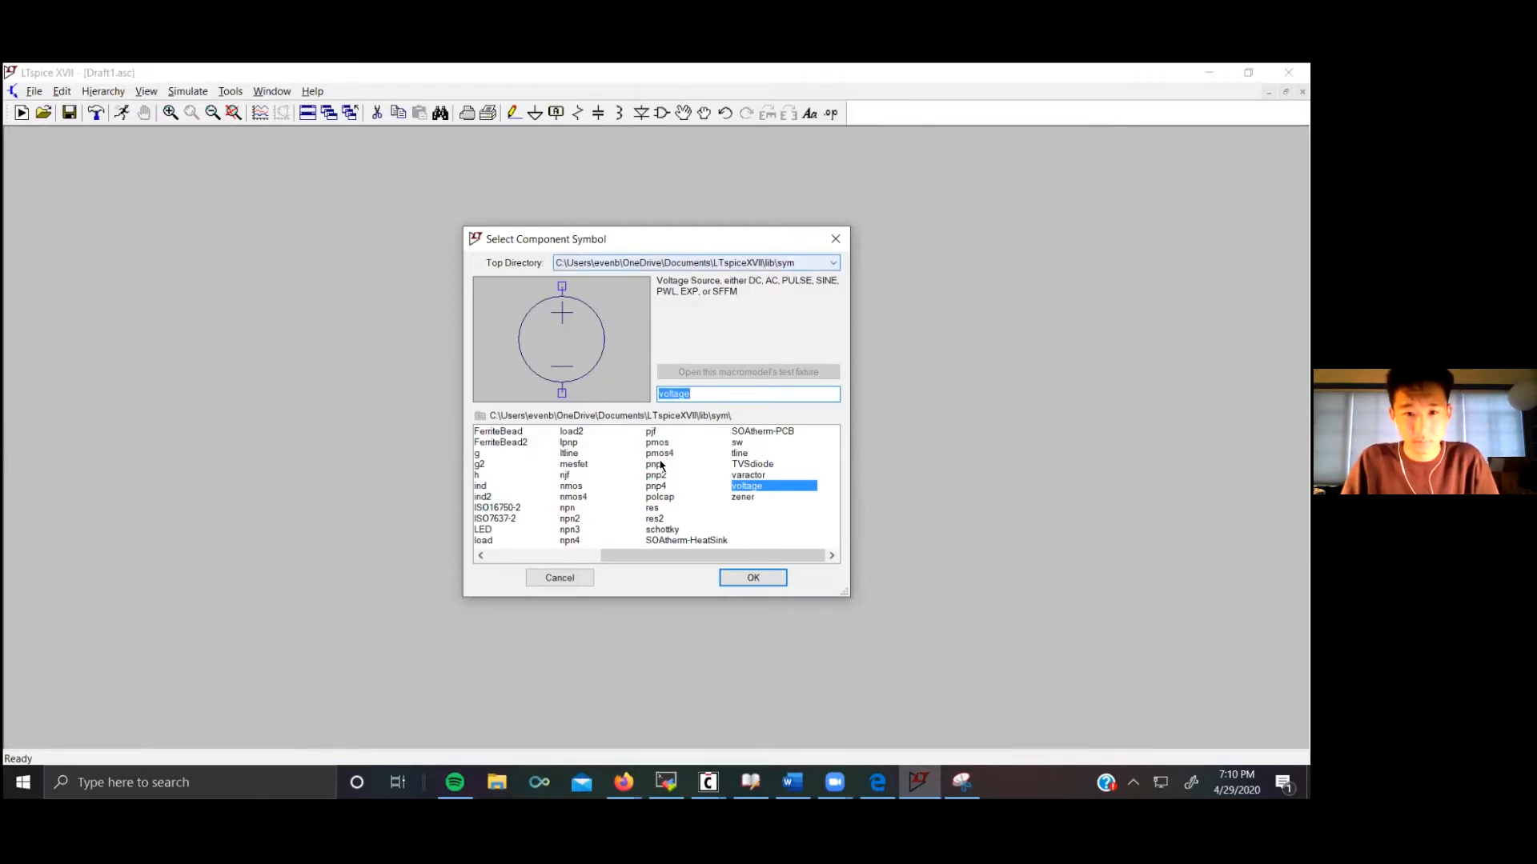
drag(657, 558, 510, 562)
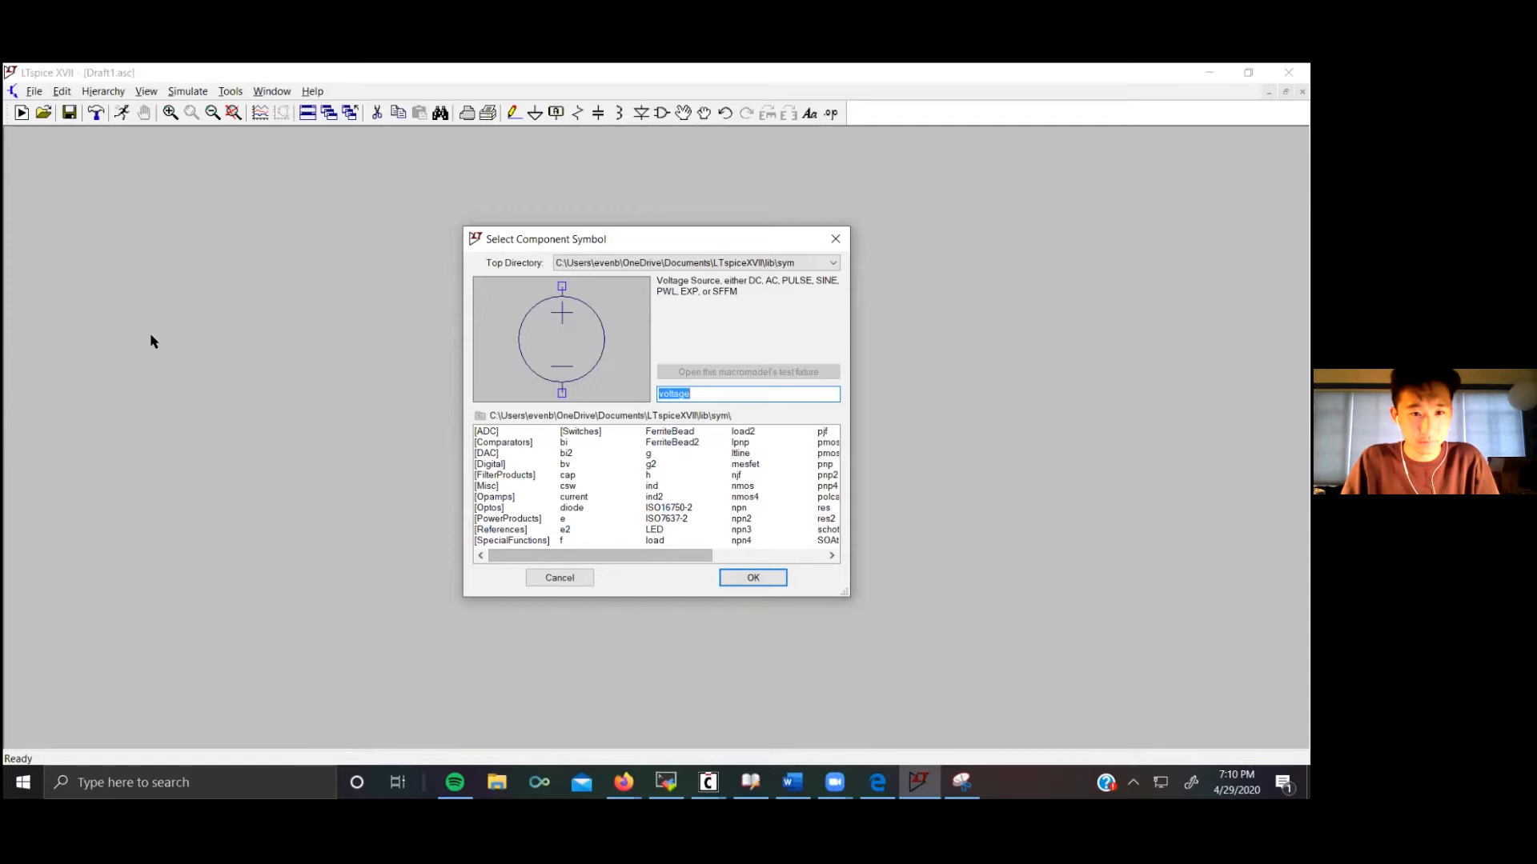
text(res)
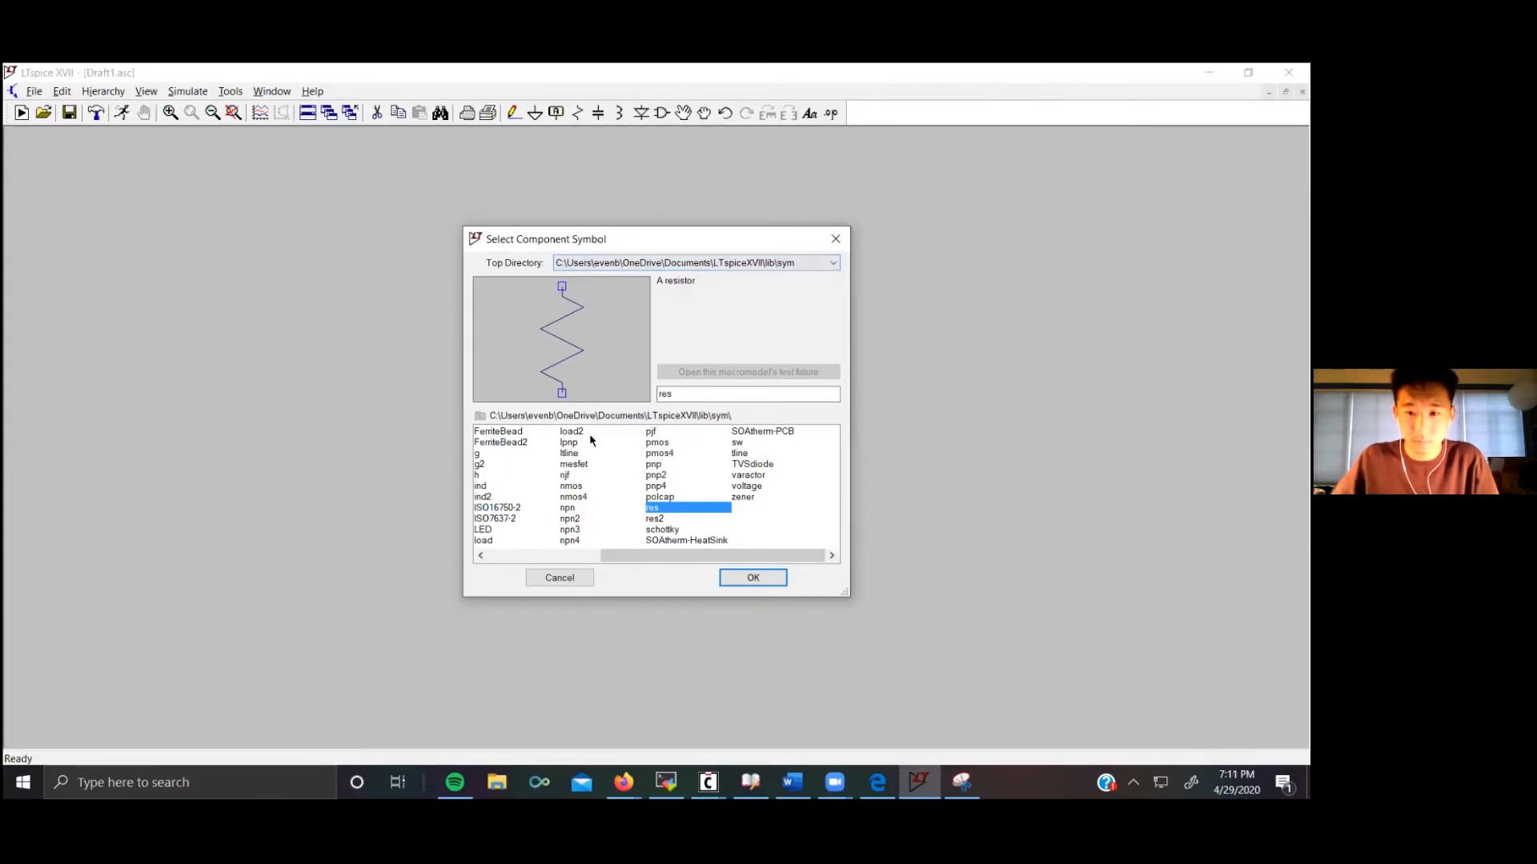
click(835, 239)
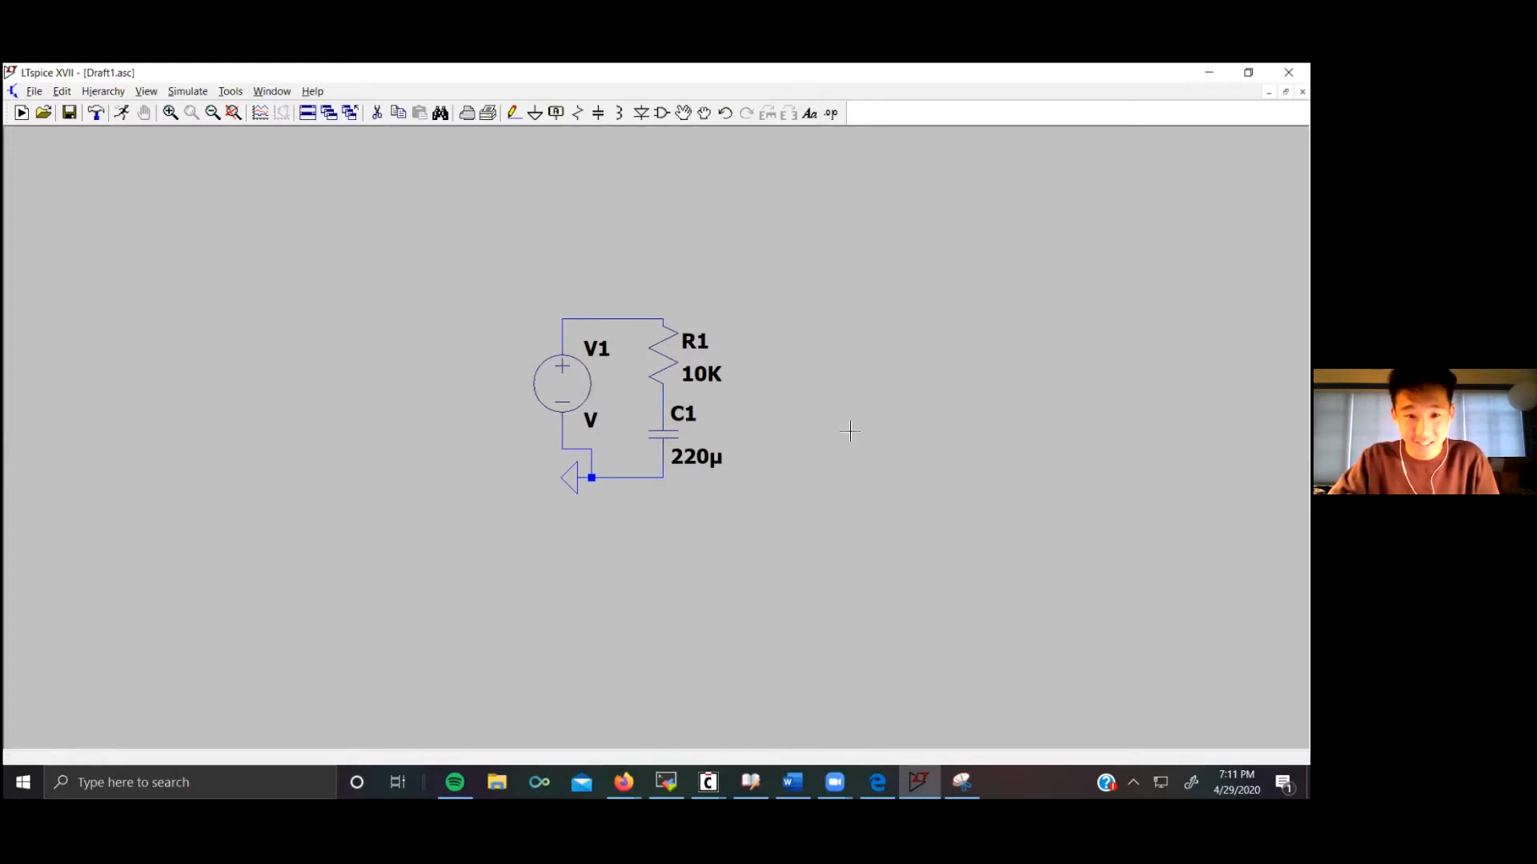
Step: Open the resistor's value, reference designator and property dialogs and close them unchanged
right_click(693, 373)
click(801, 355)
right_click(800, 354)
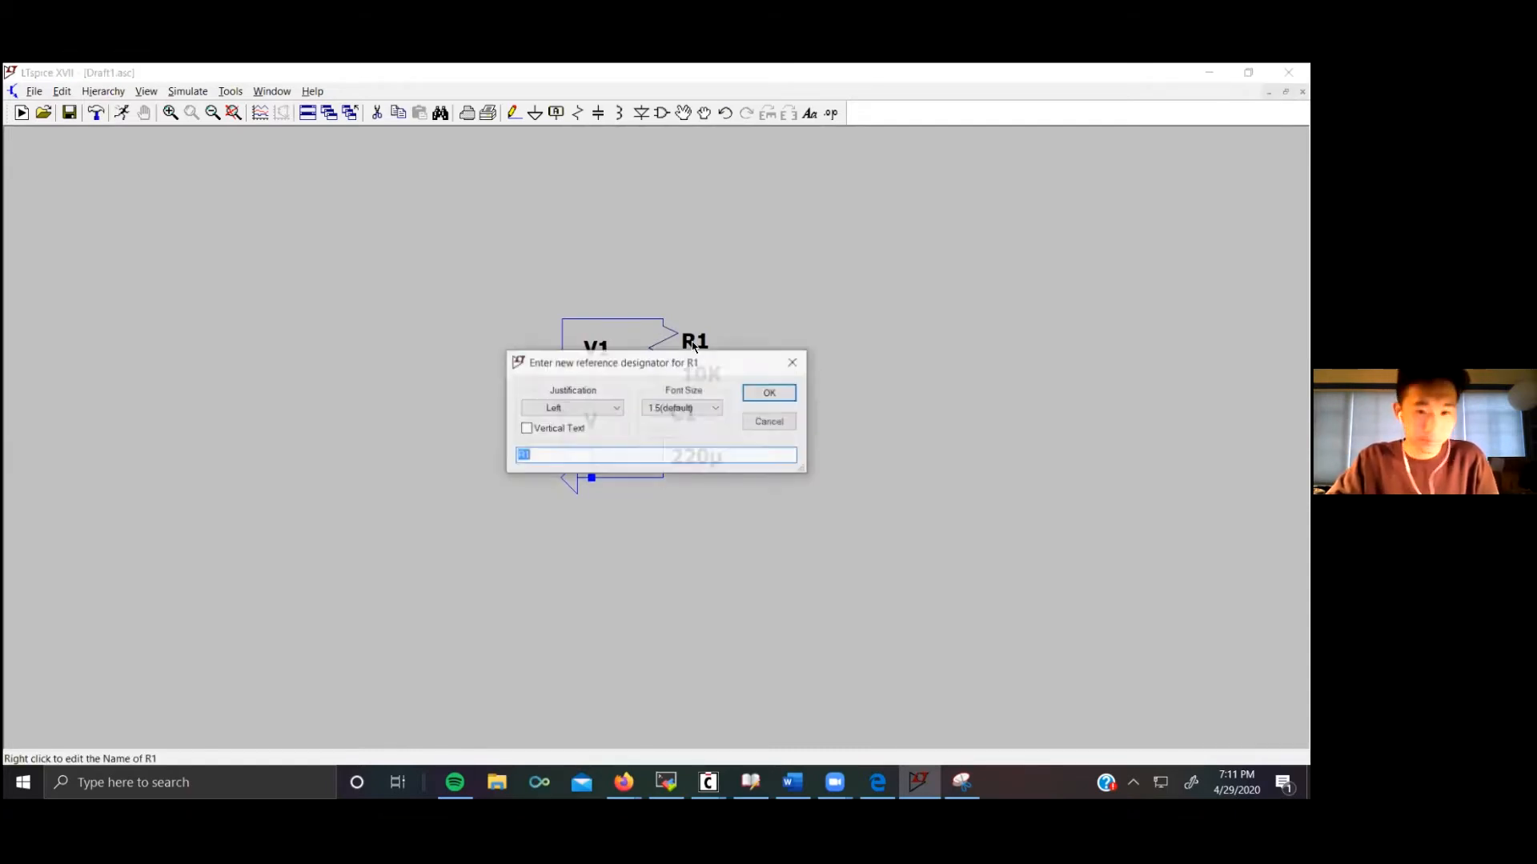
click(800, 355)
right_click(662, 353)
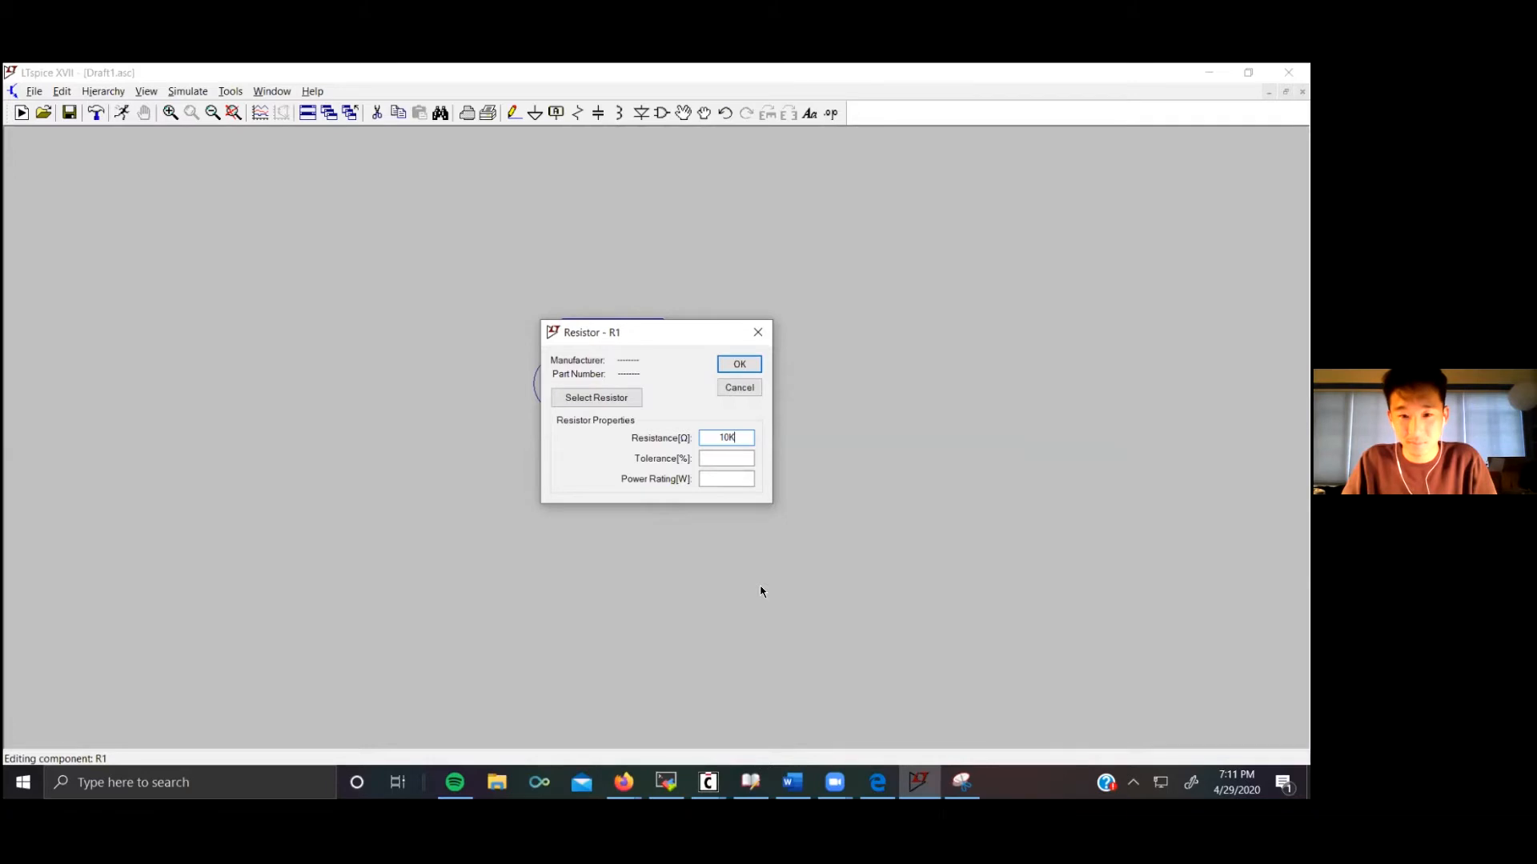
click(749, 362)
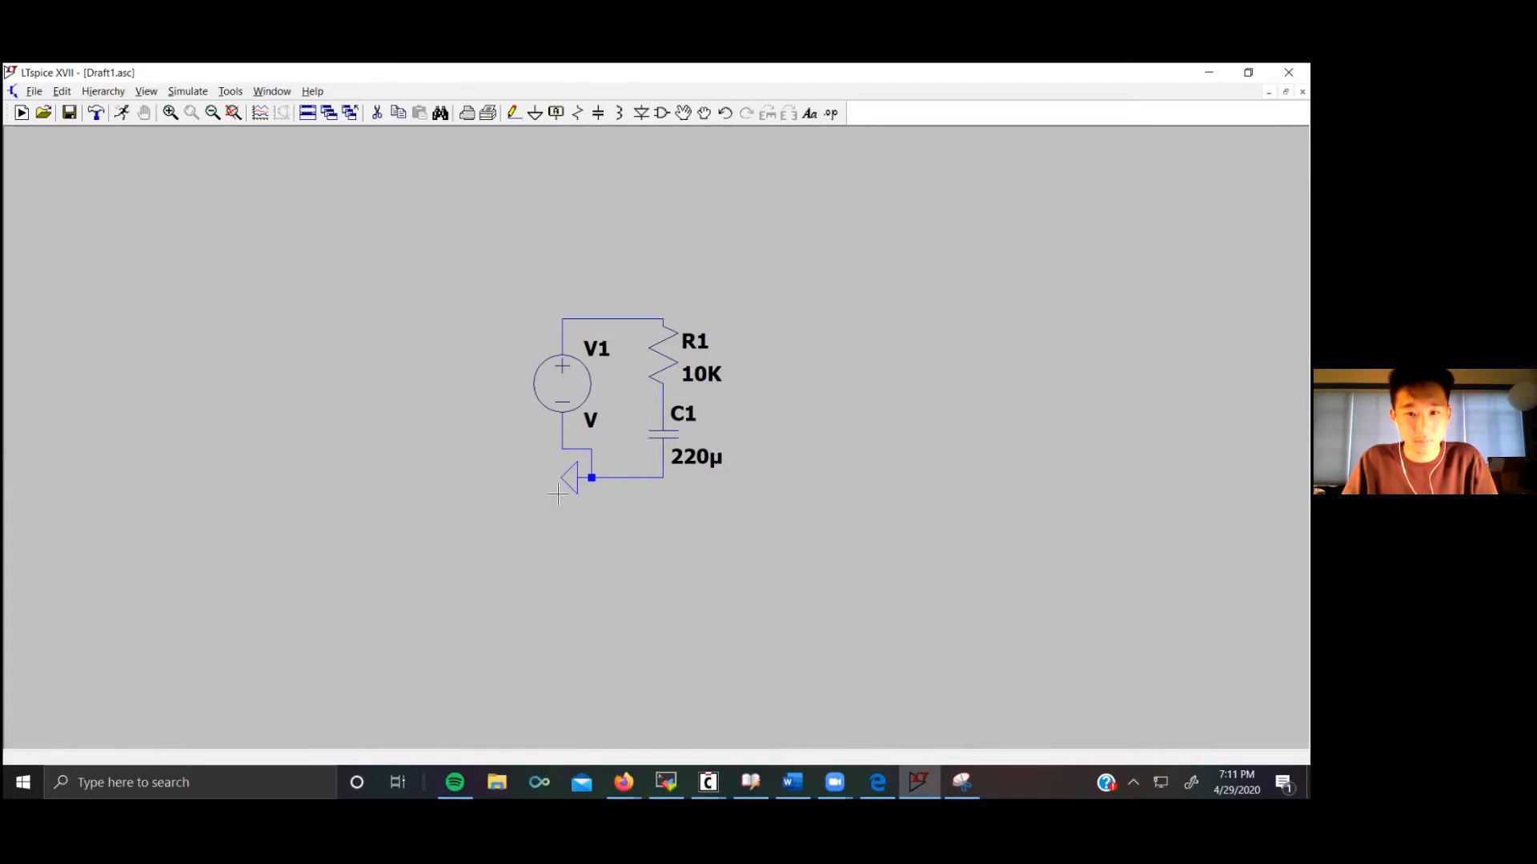
Step: Set the voltage source's DC value to 3 V
right_click(606, 397)
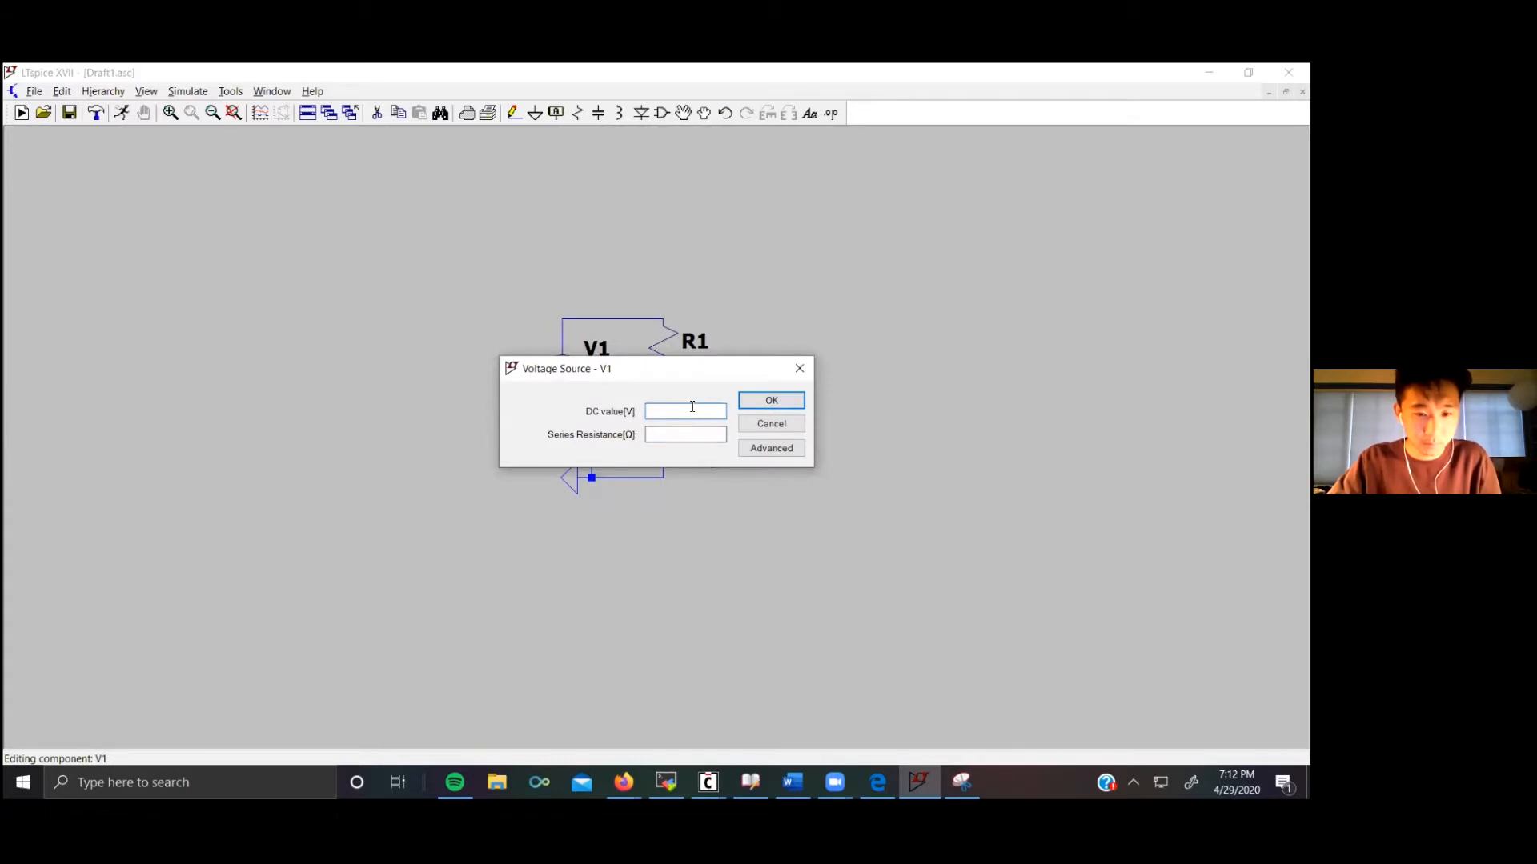
text(3)
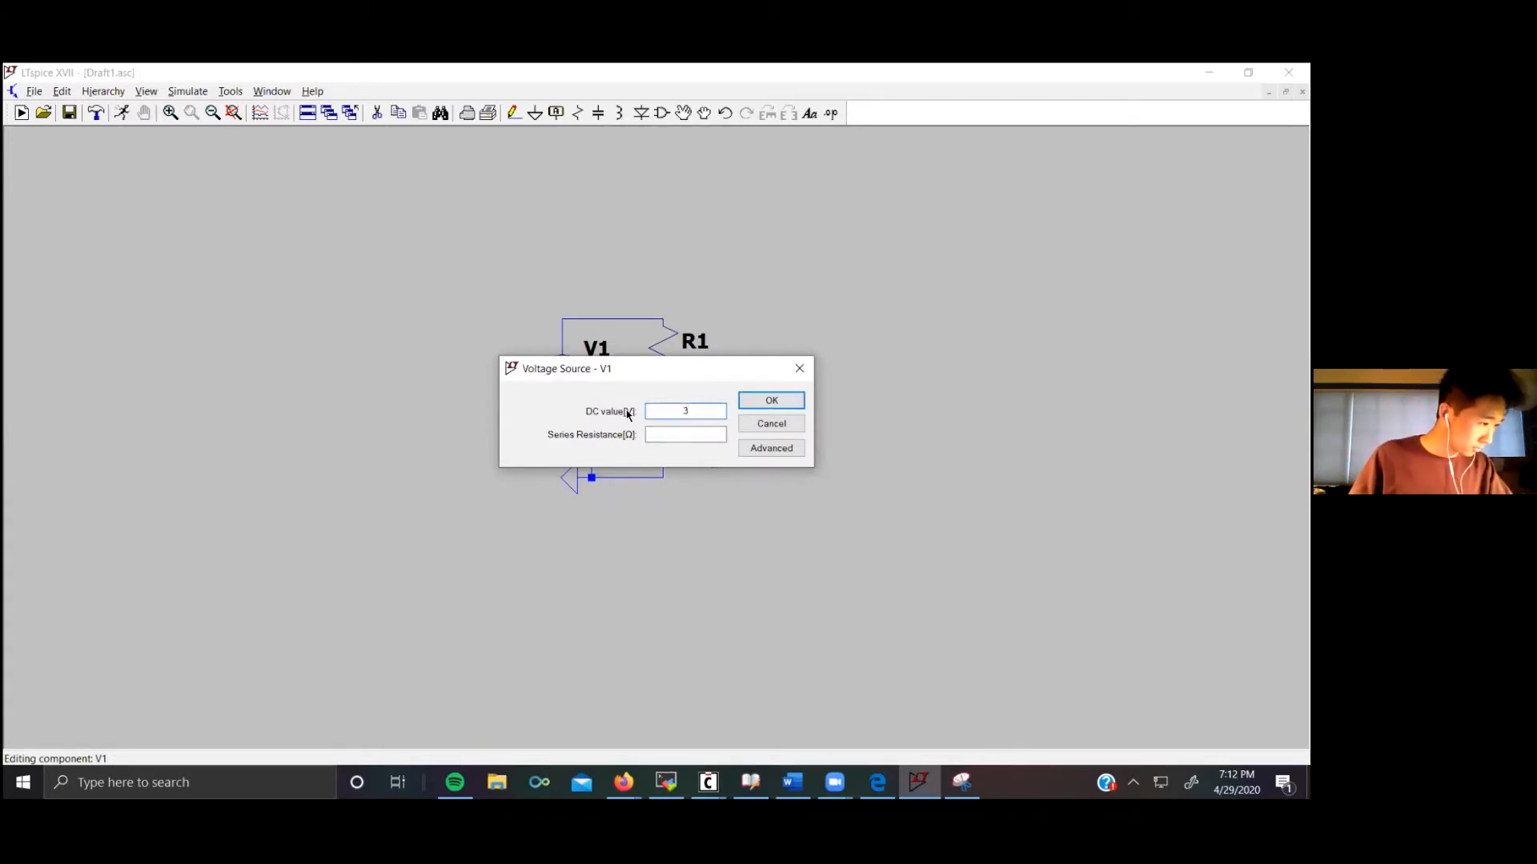
click(781, 404)
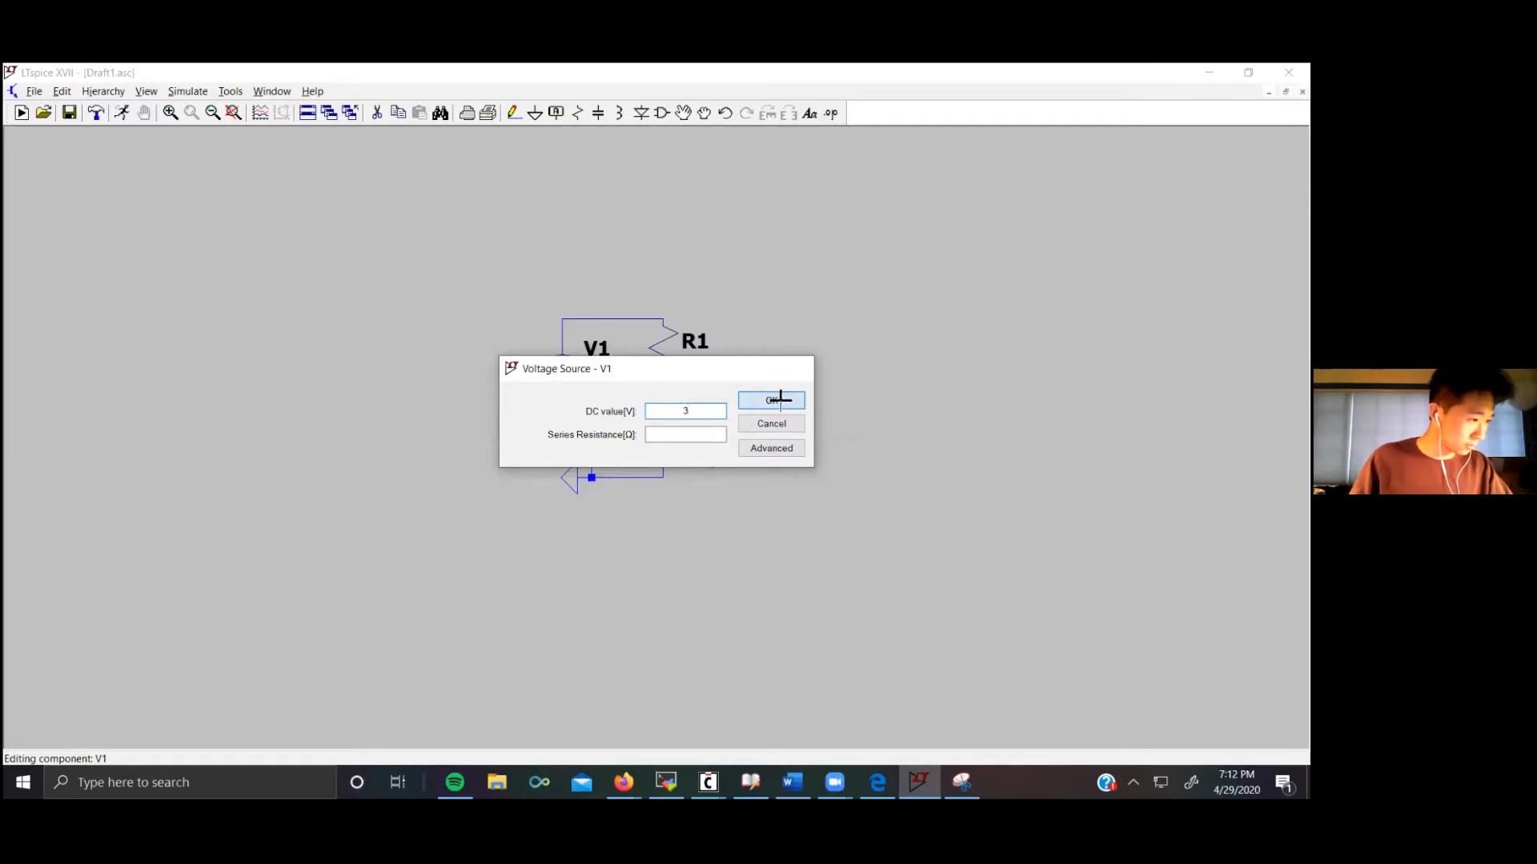
Step: Run a transient simulation with a stop time of 1 and place the .tran directive below the circuit
click(121, 112)
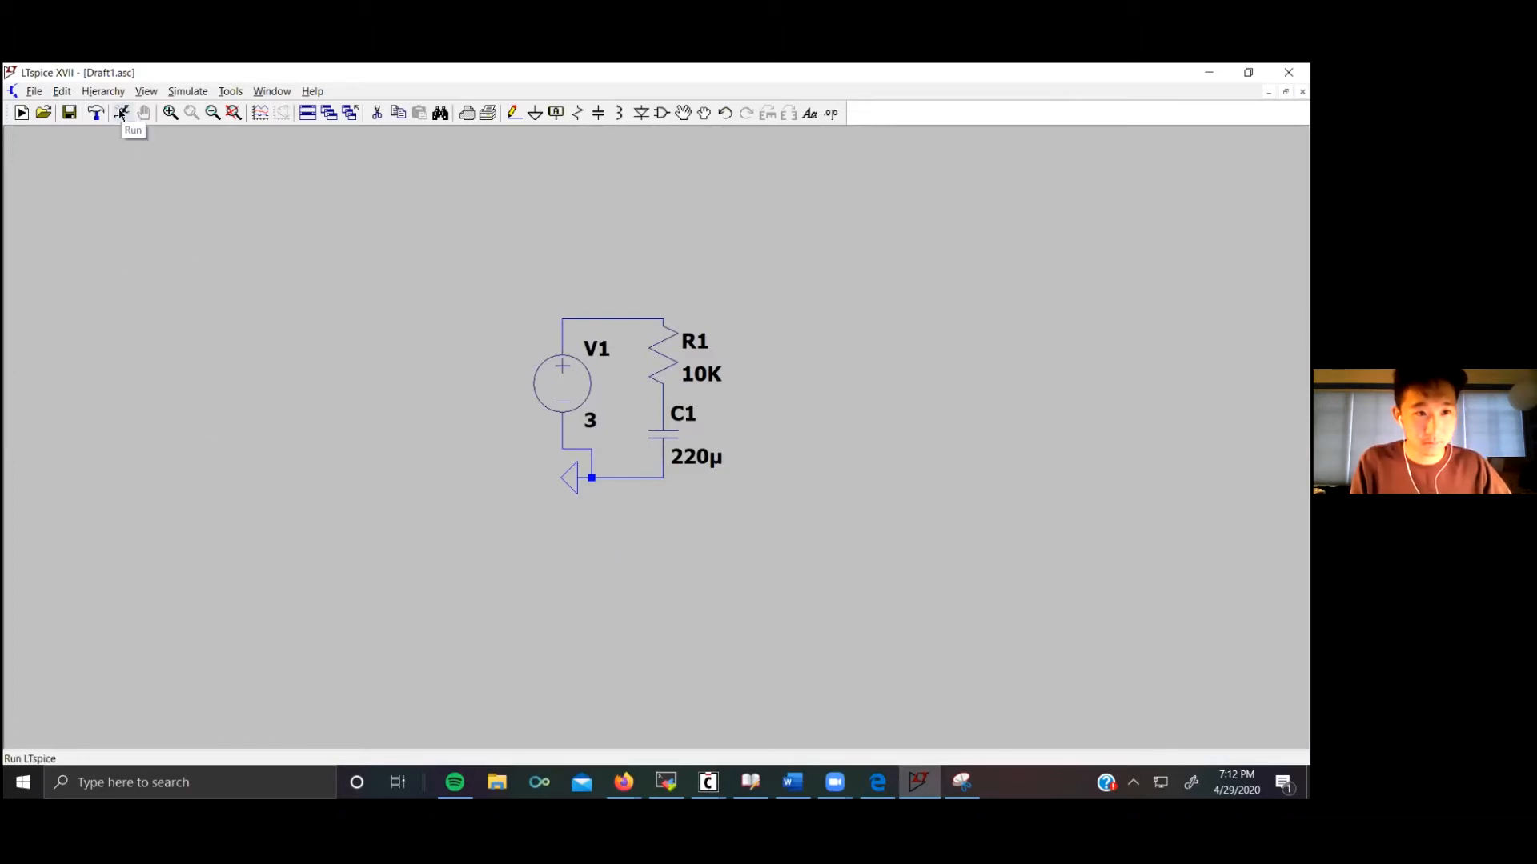
click(121, 112)
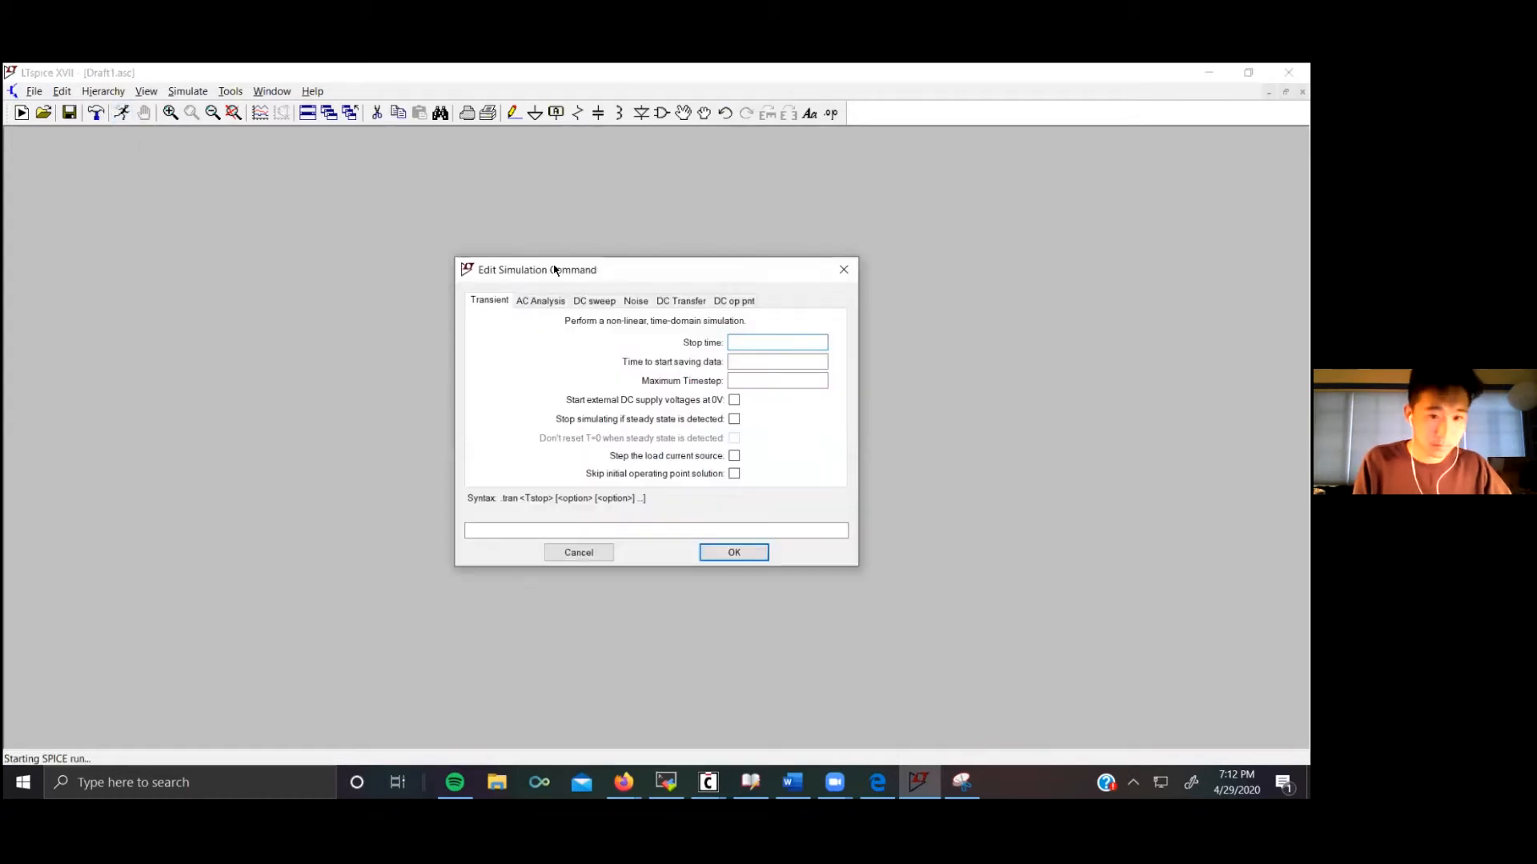
drag(579, 271, 201, 259)
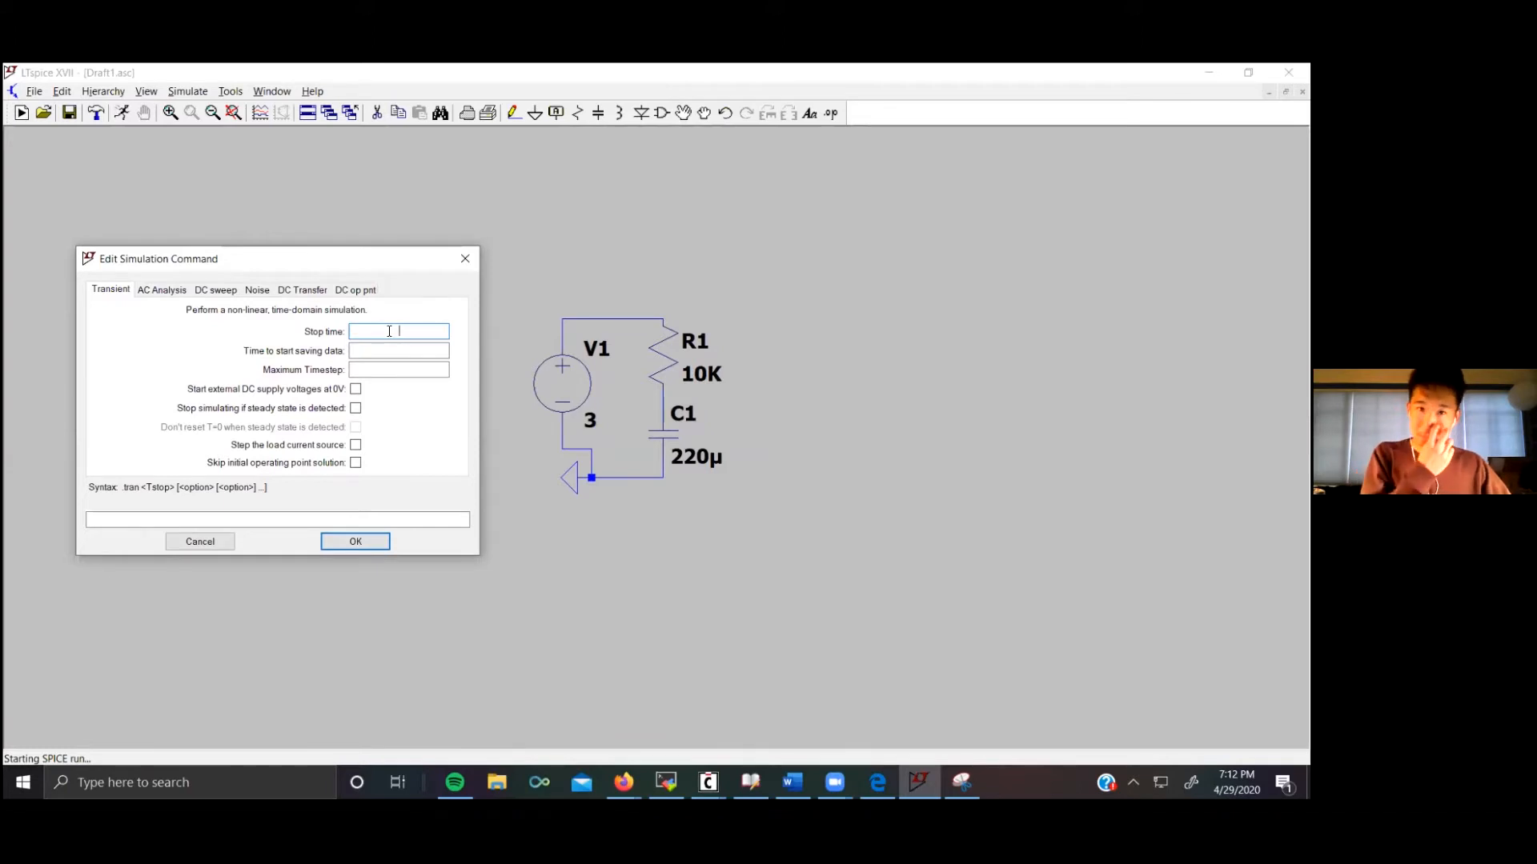
text(1)
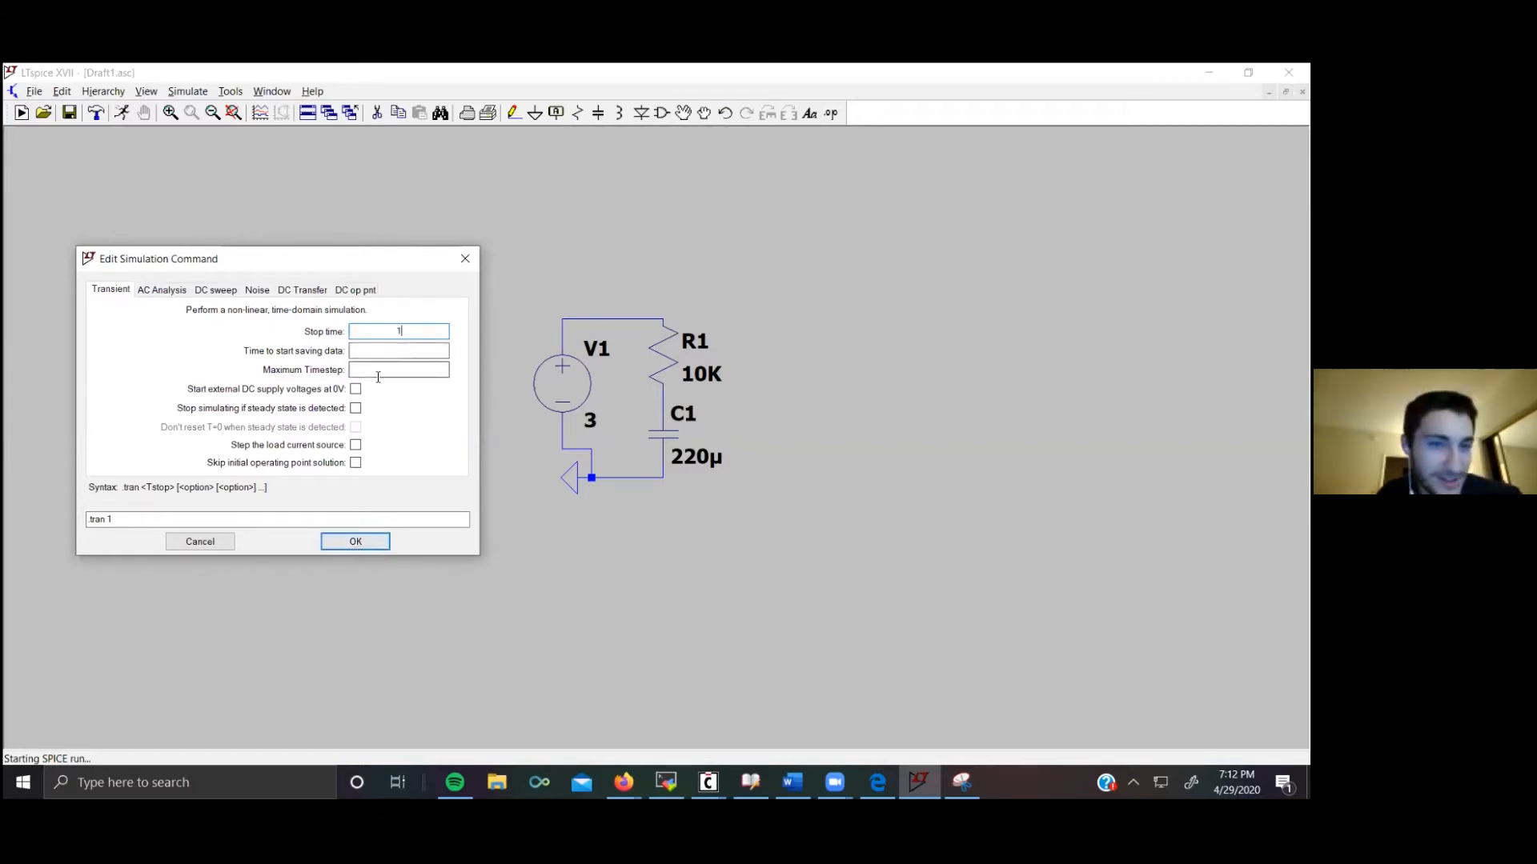
click(355, 542)
click(564, 498)
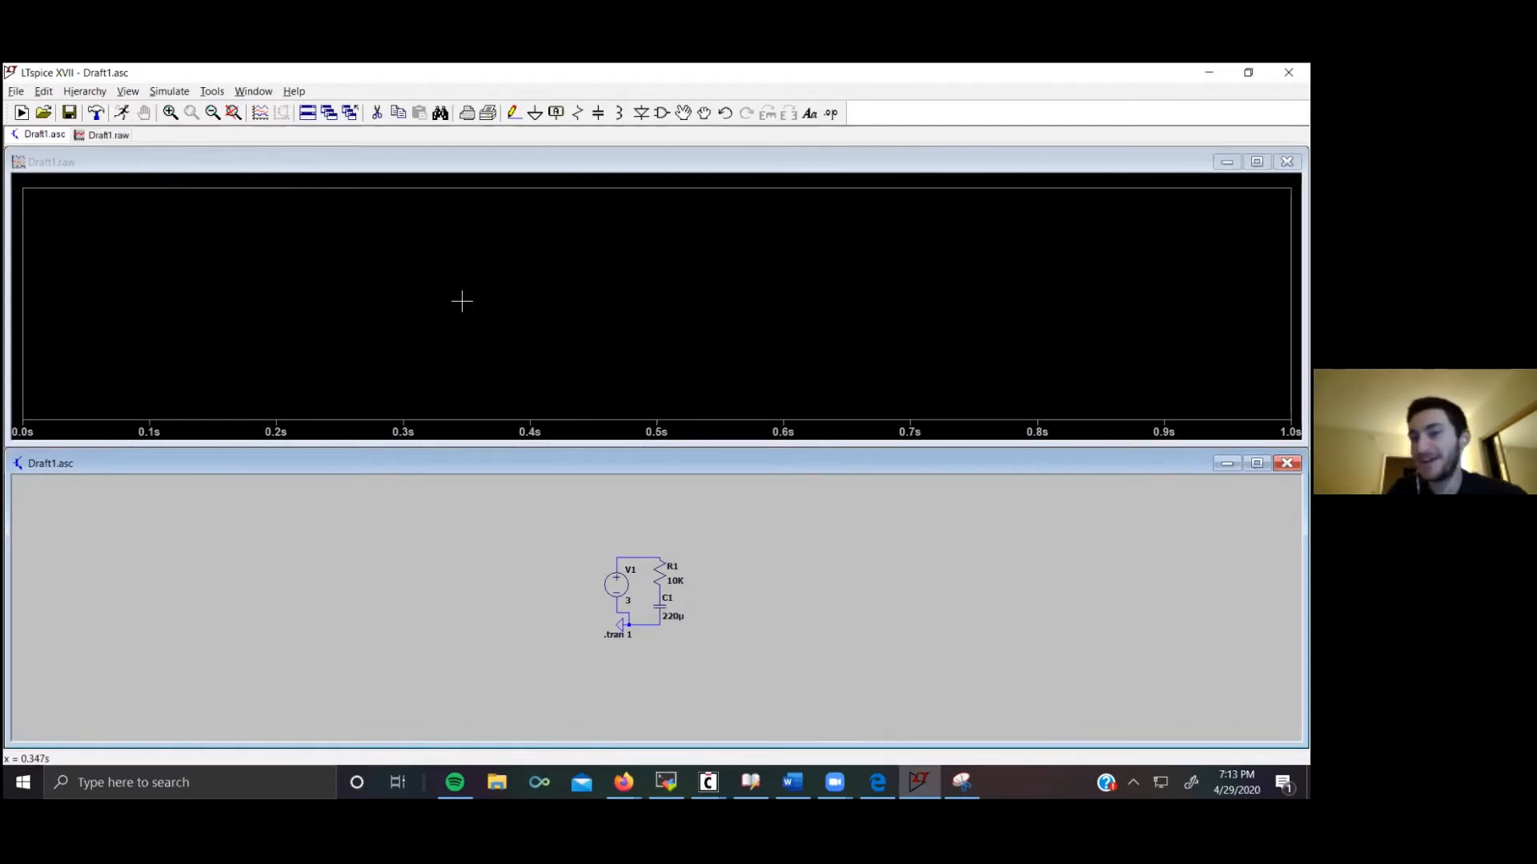
Step: Probe the circuit's nodes, resistor, capacitor and voltage source to plot their voltages and currents
click(628, 554)
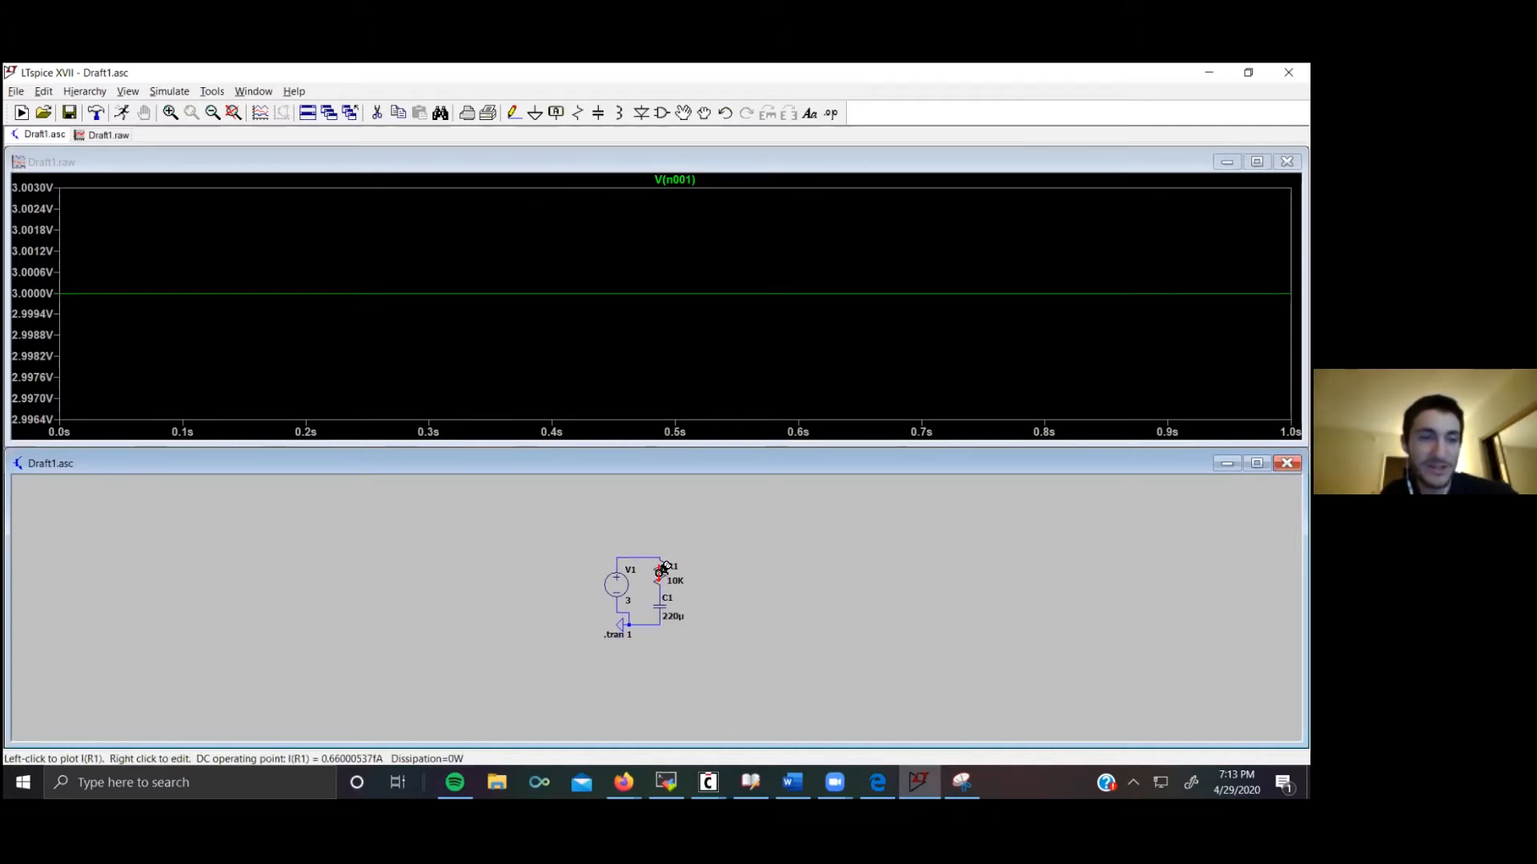
click(661, 570)
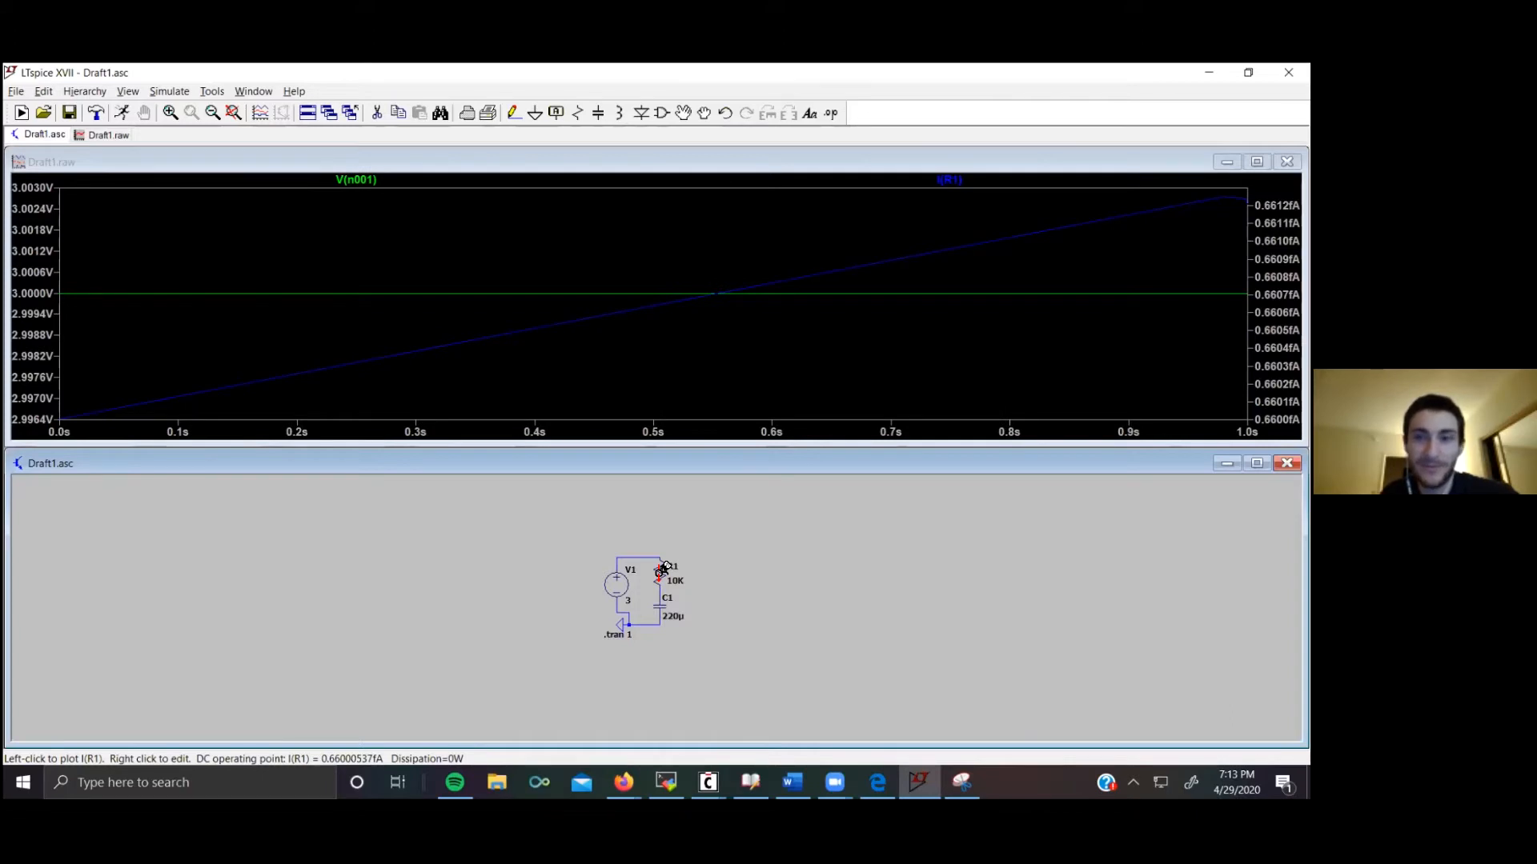
click(664, 604)
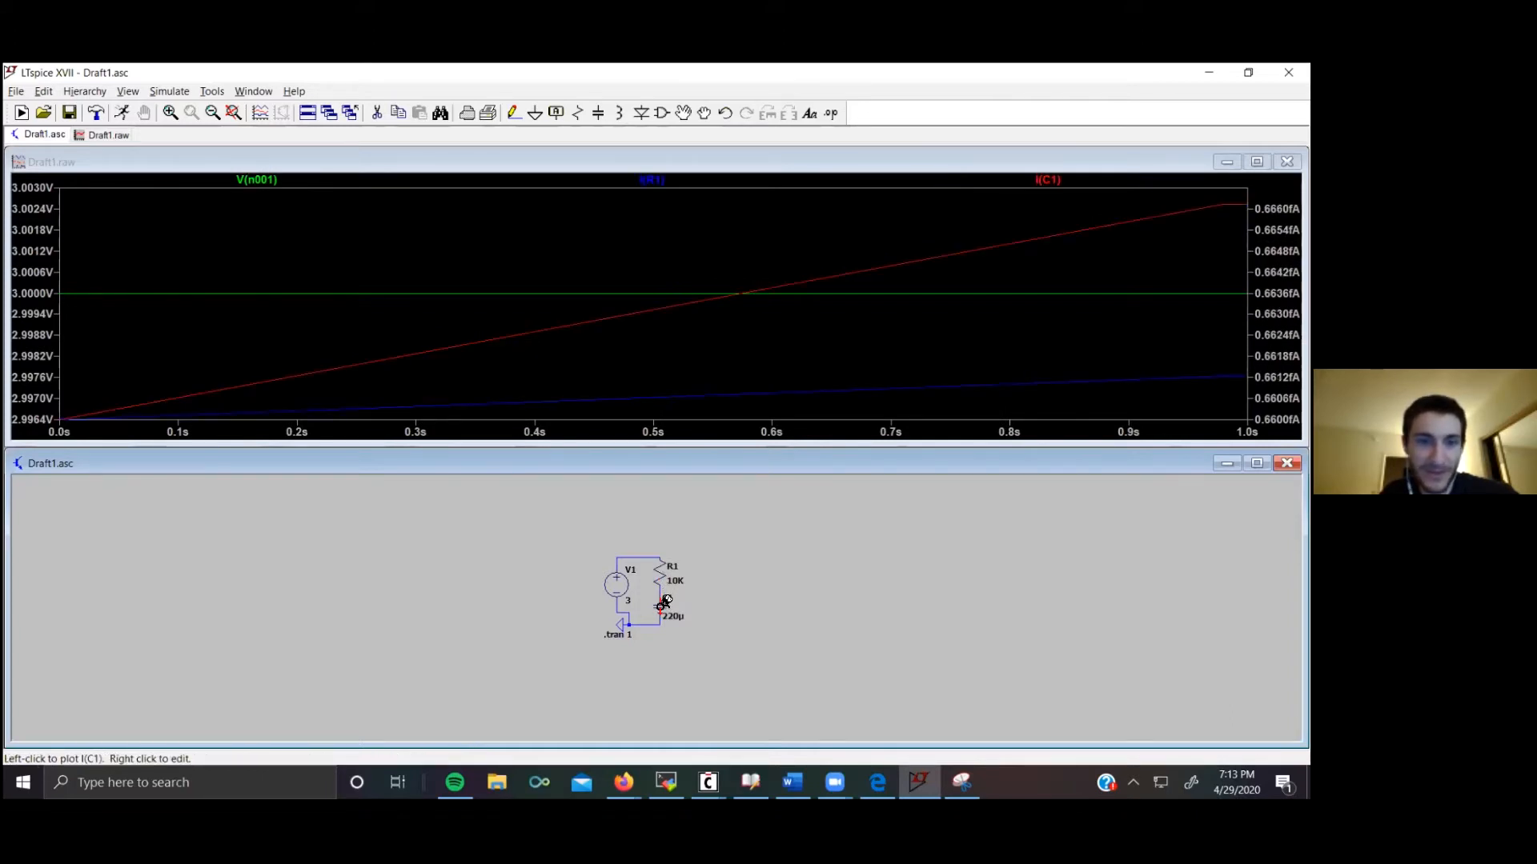
click(661, 594)
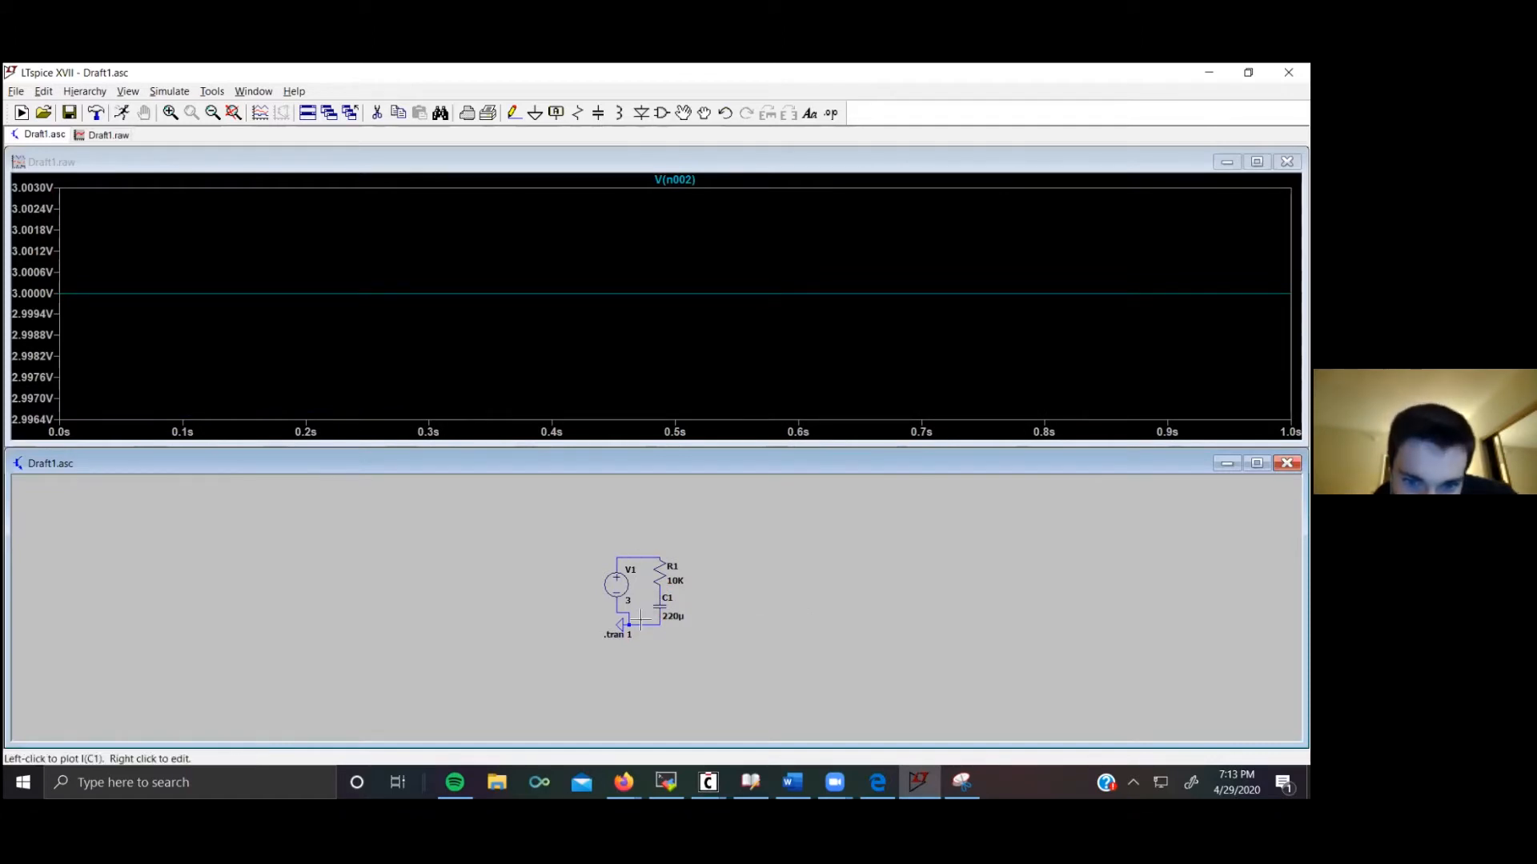
click(661, 605)
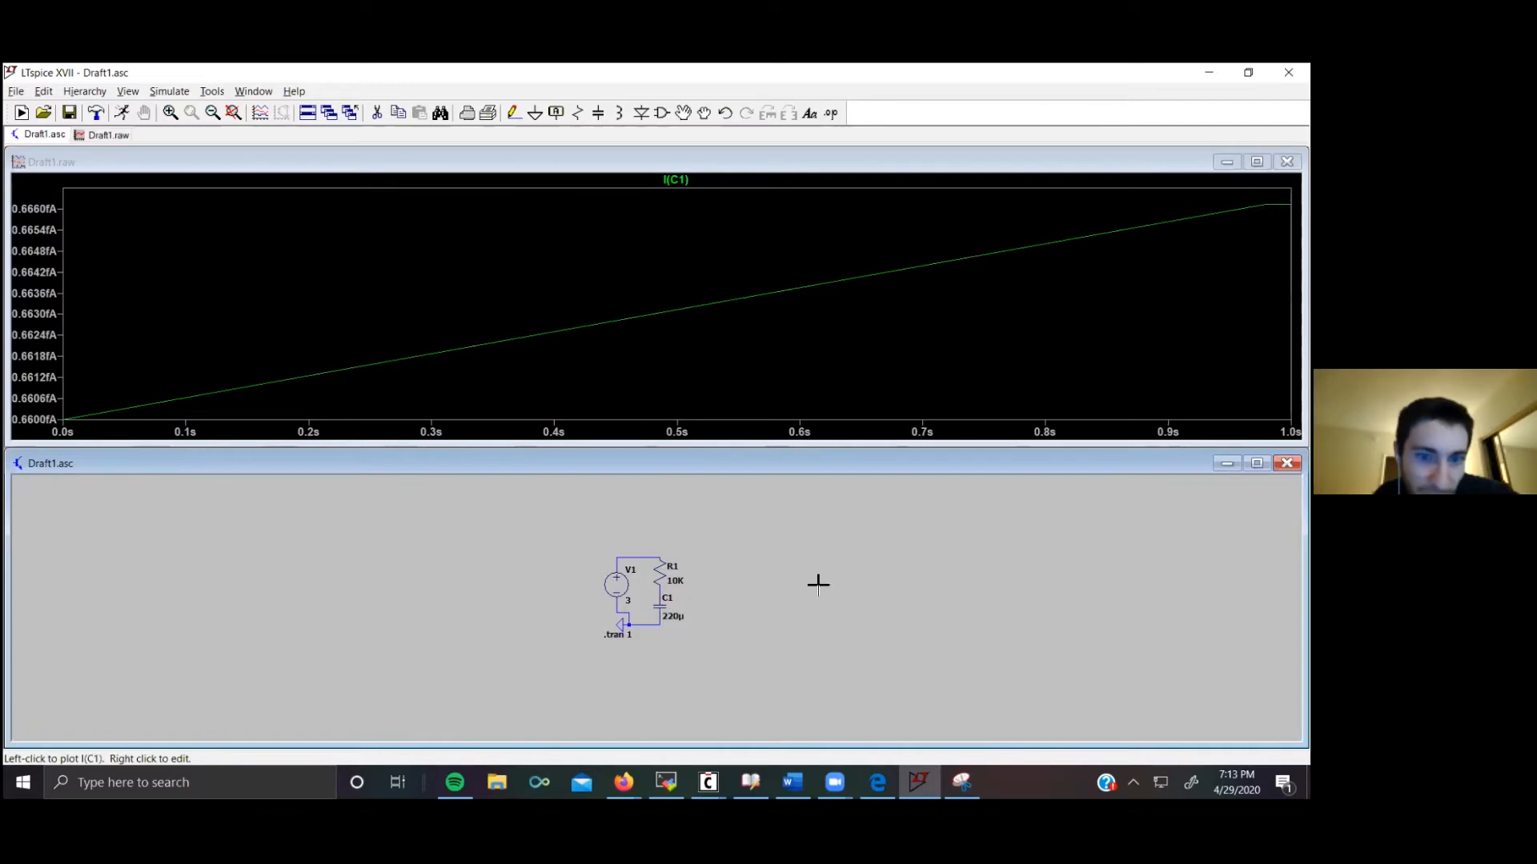
click(671, 570)
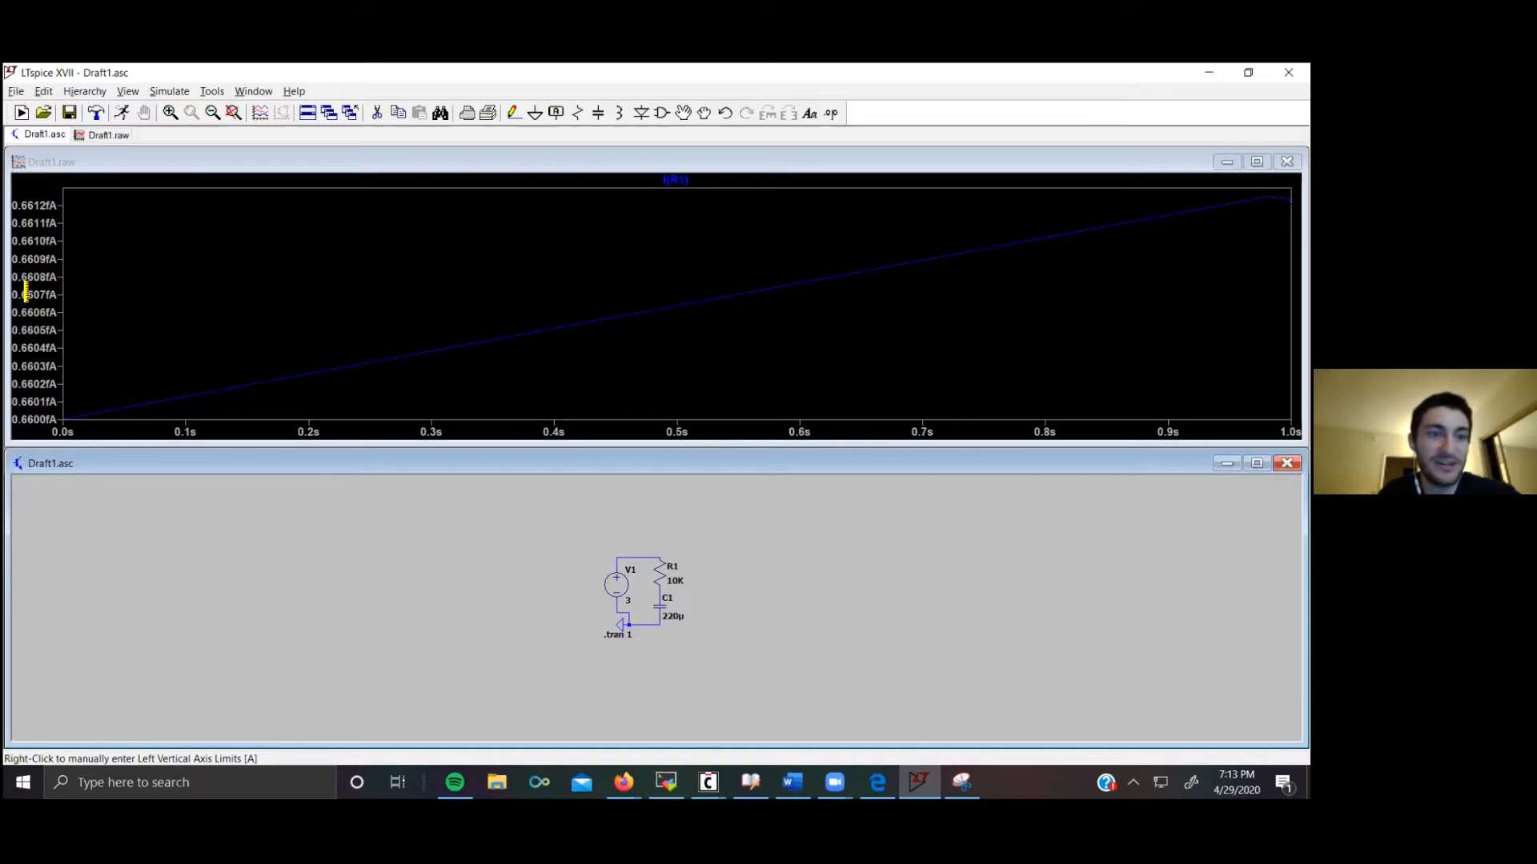
click(623, 580)
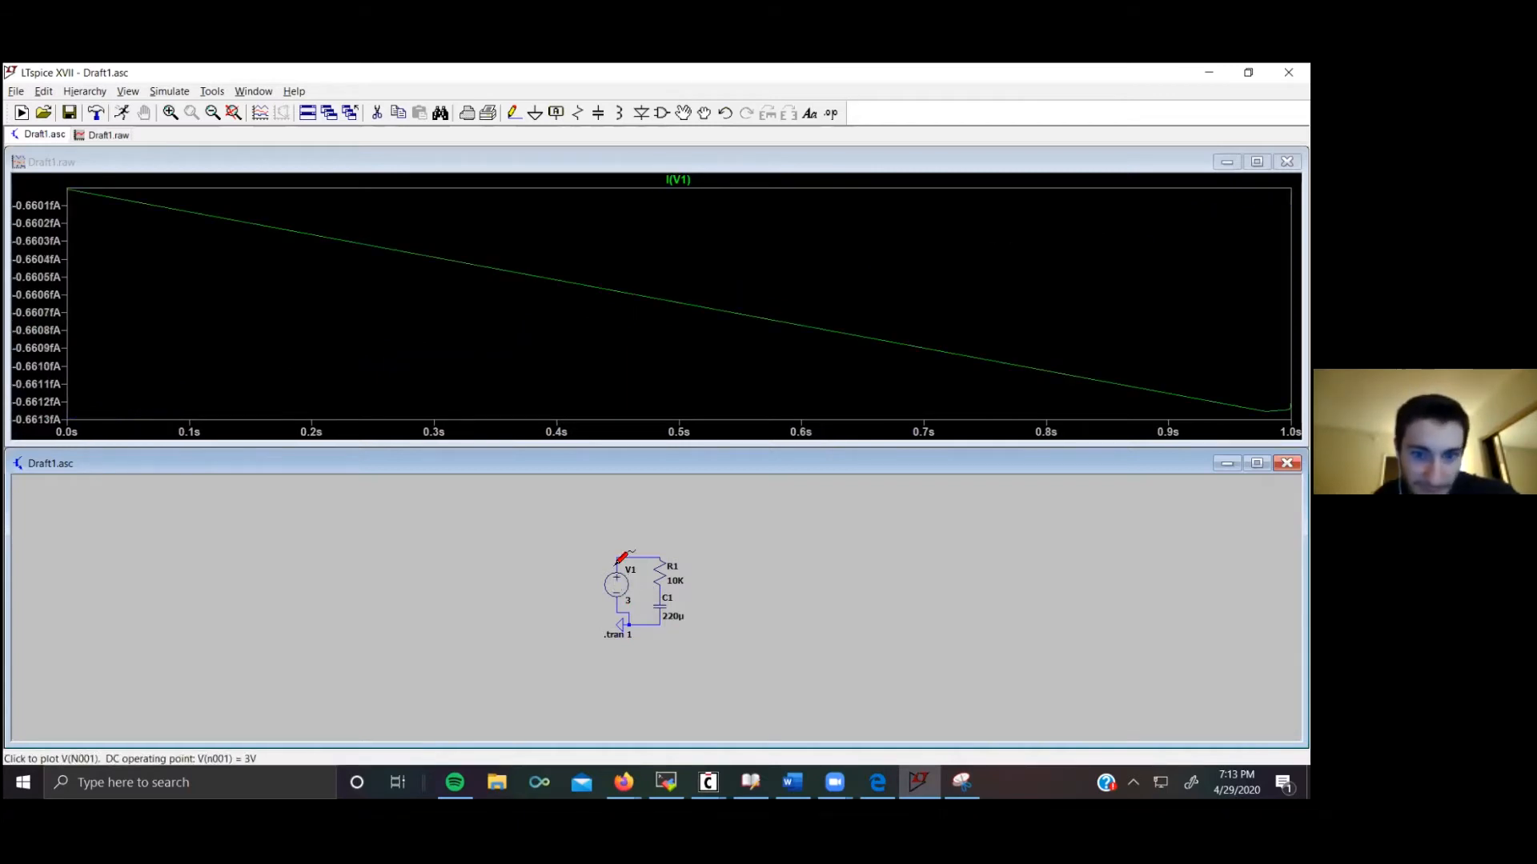
Step: Probe the source's top node, the resistor–capacitor junction, and the capacitor and resistor currents to plot them together
click(621, 556)
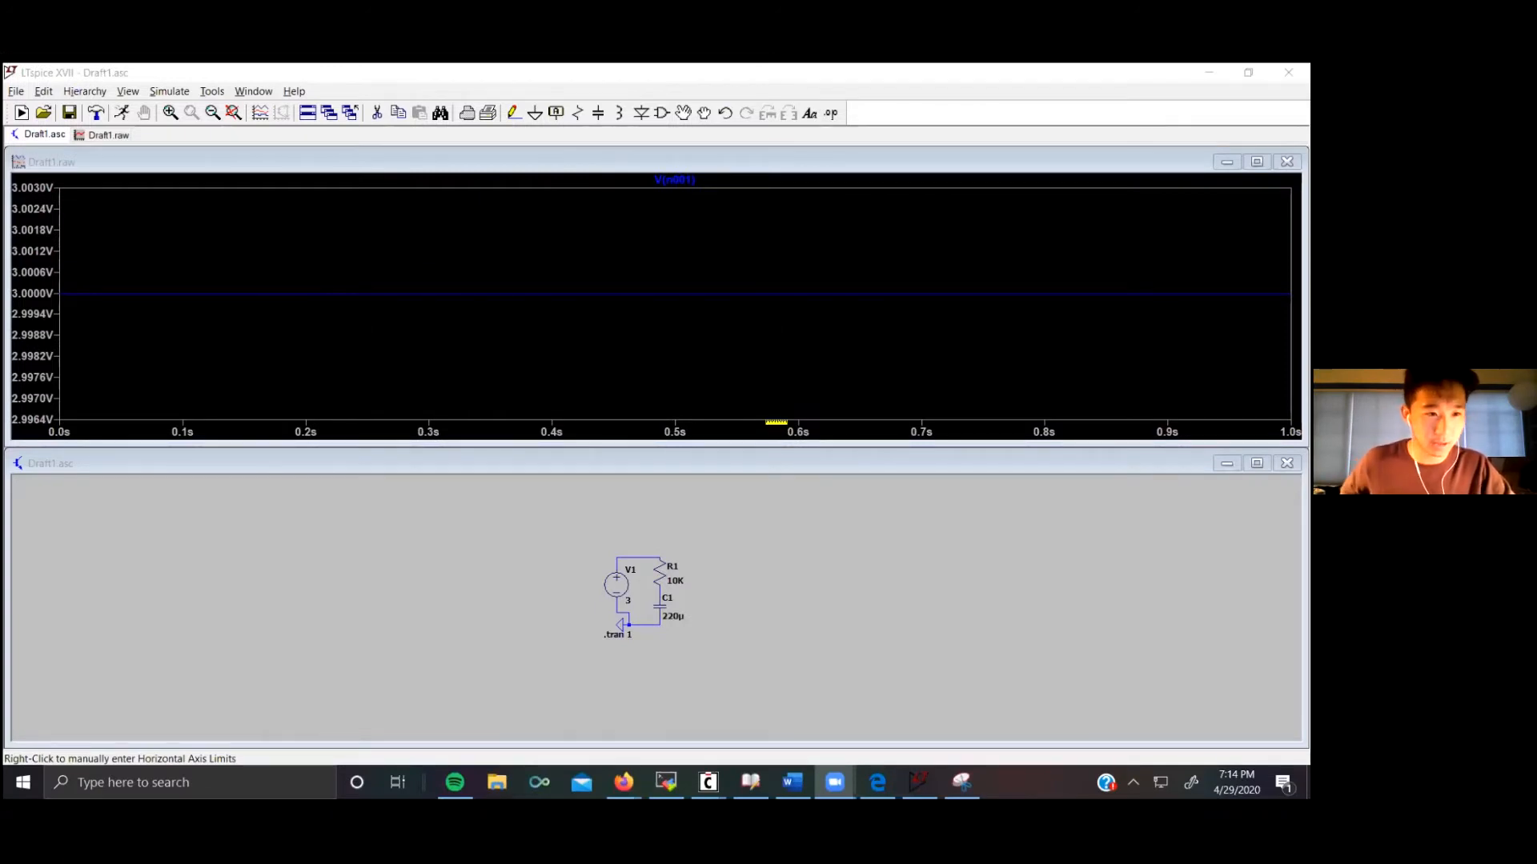
click(638, 557)
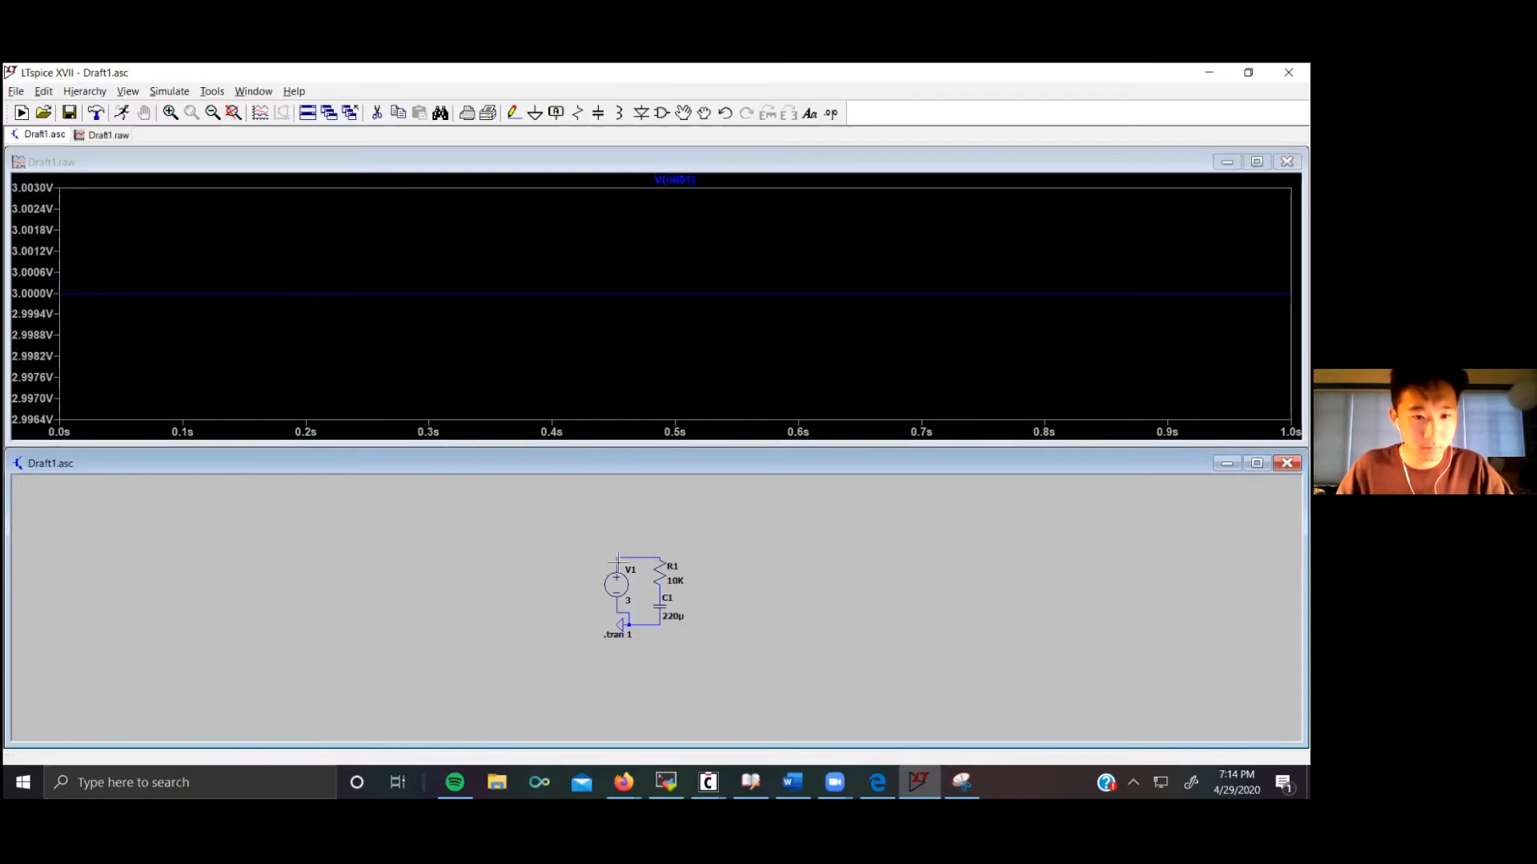
click(664, 586)
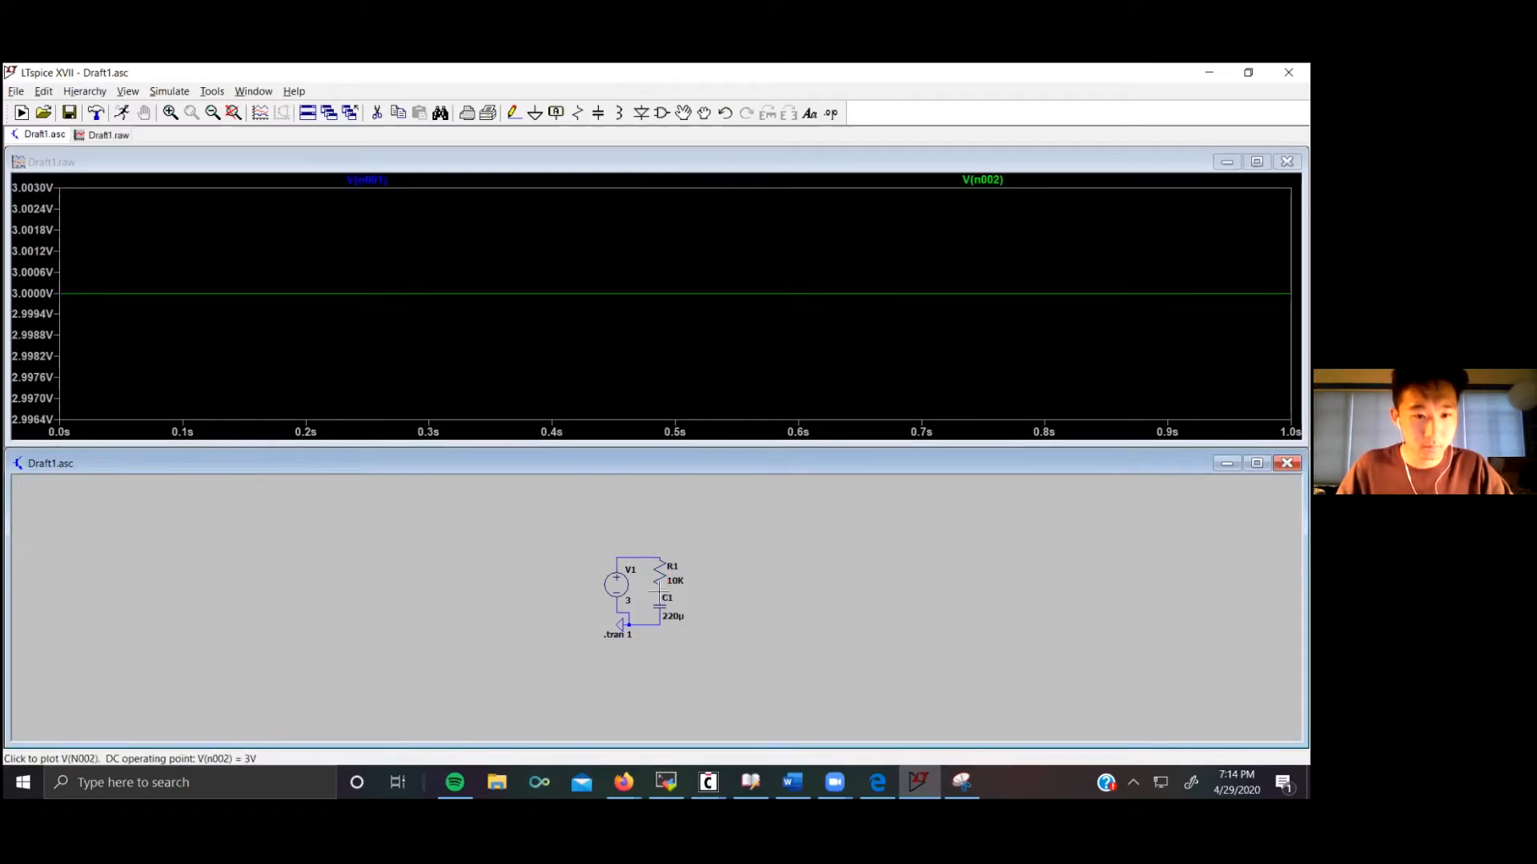
click(664, 602)
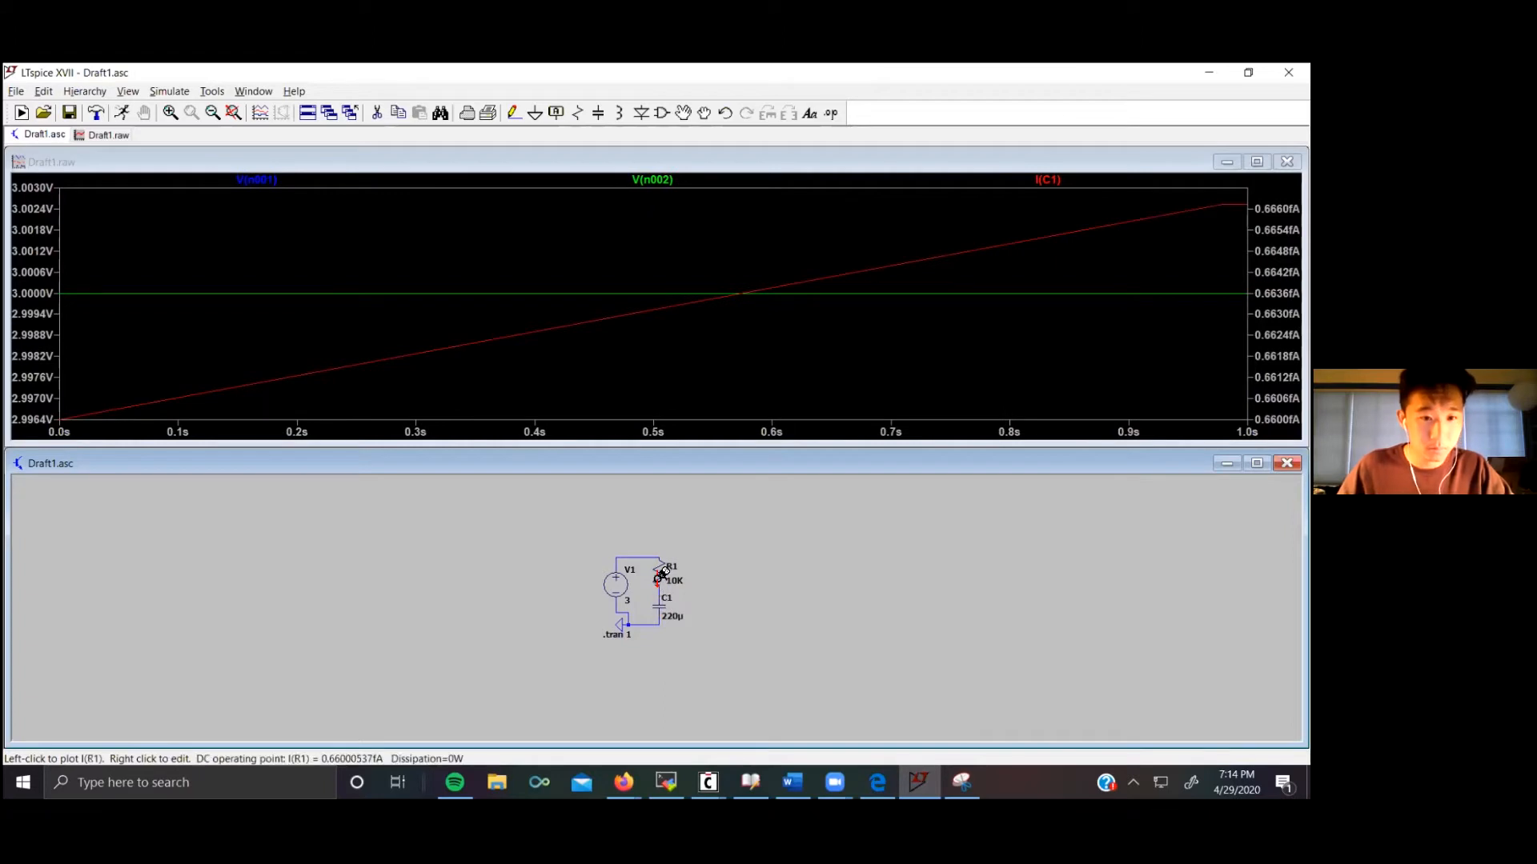
click(660, 573)
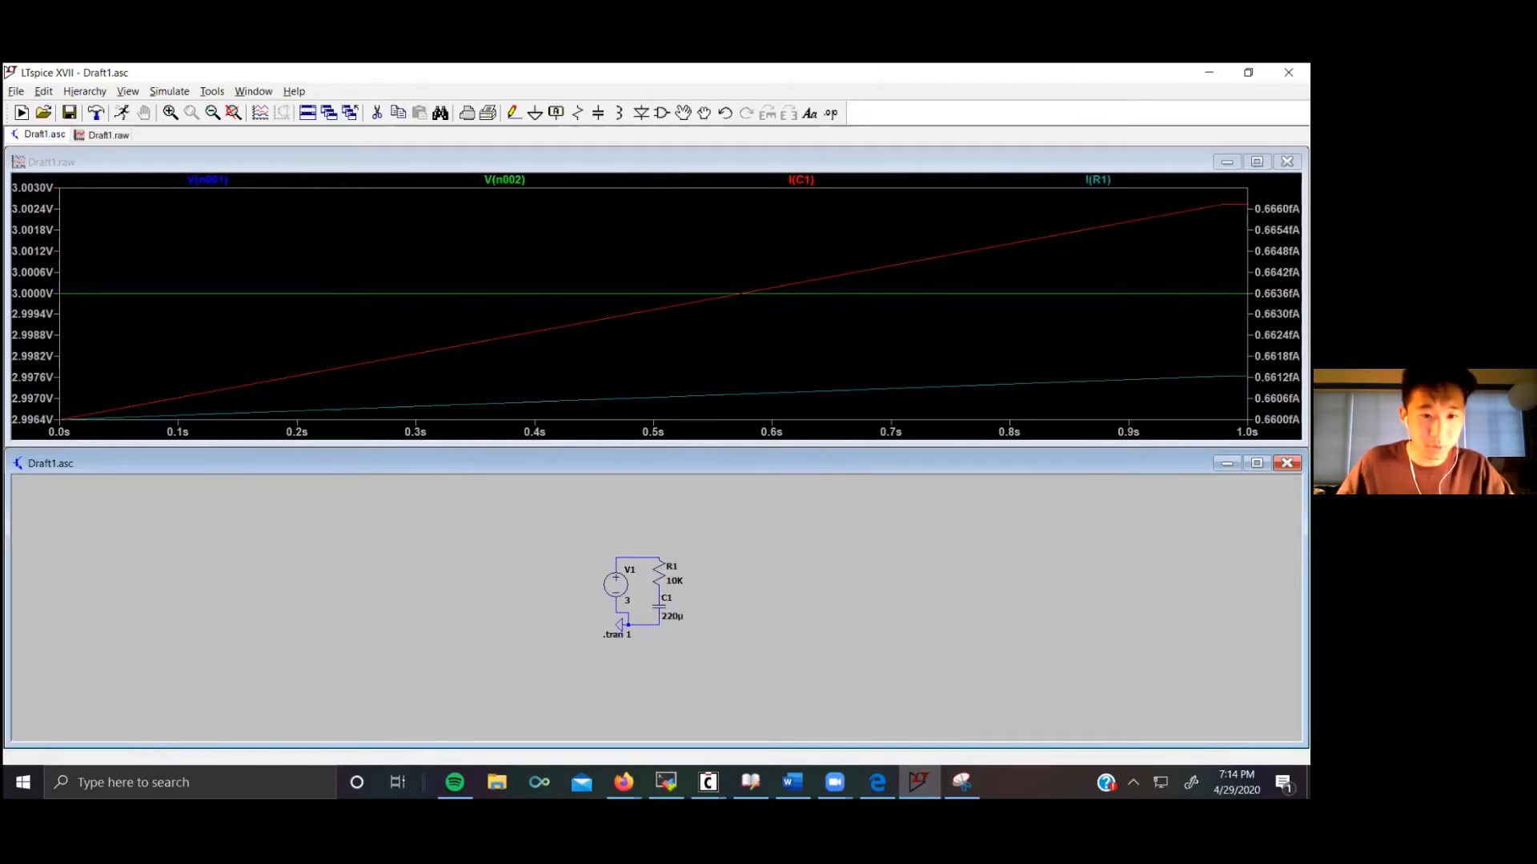
click(238, 95)
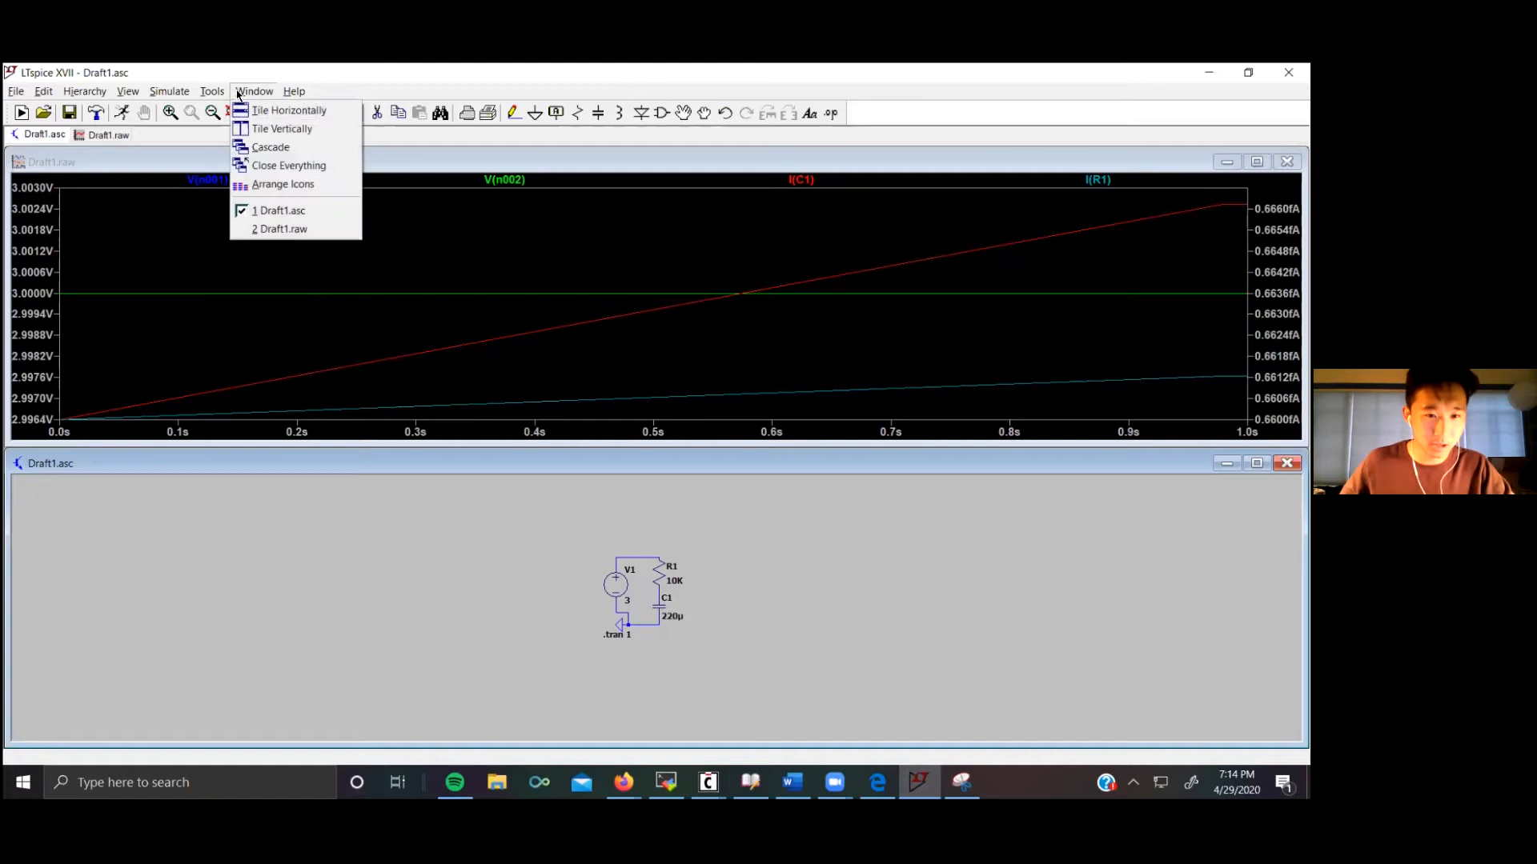
mouse_move(208, 93)
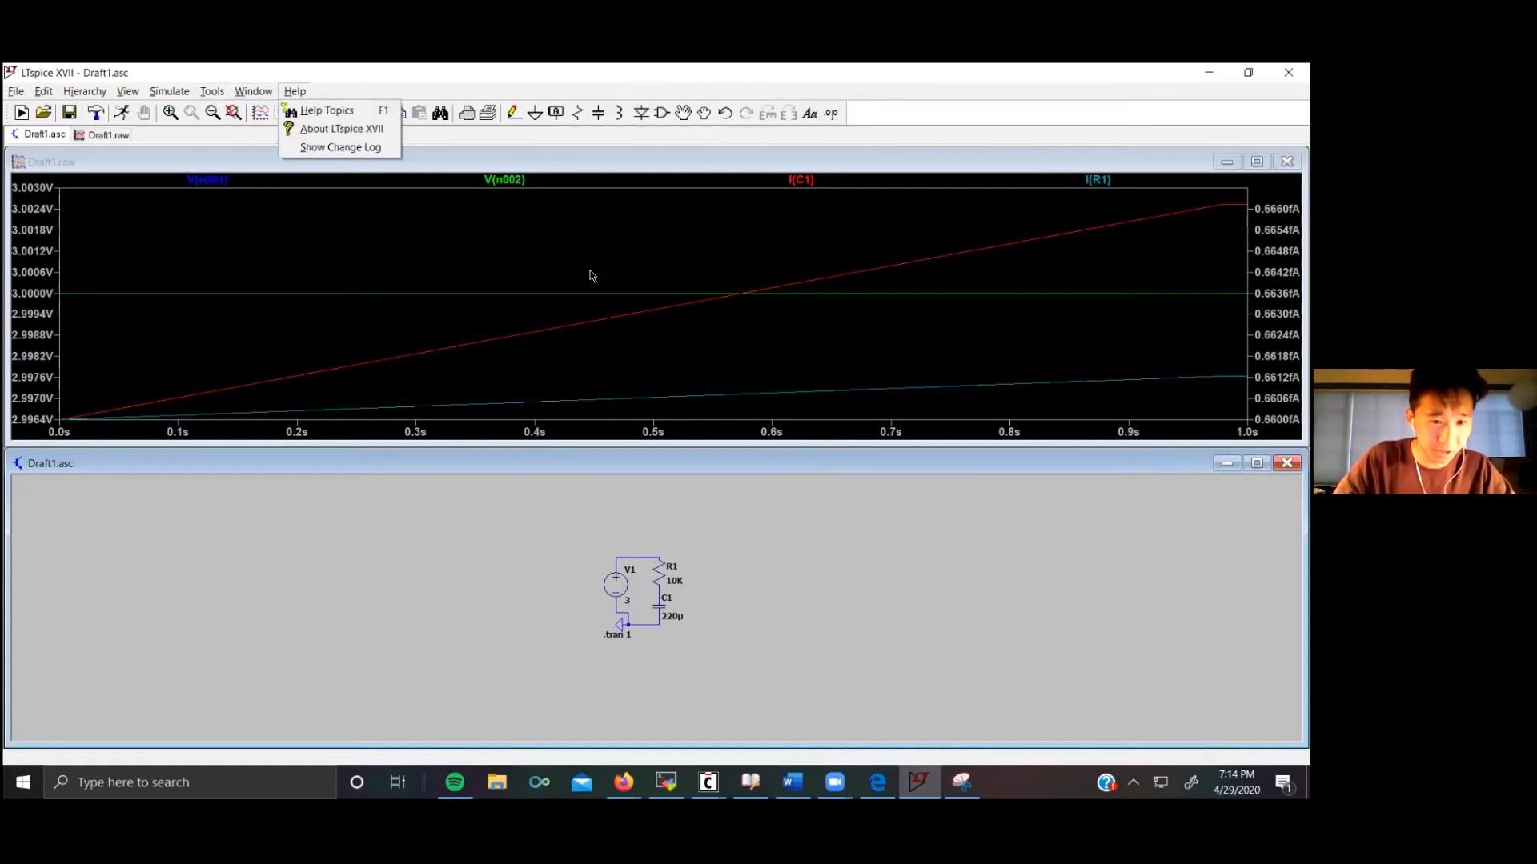
click(590, 275)
Step: Reset the trace colors of the waveform plot
right_click(568, 259)
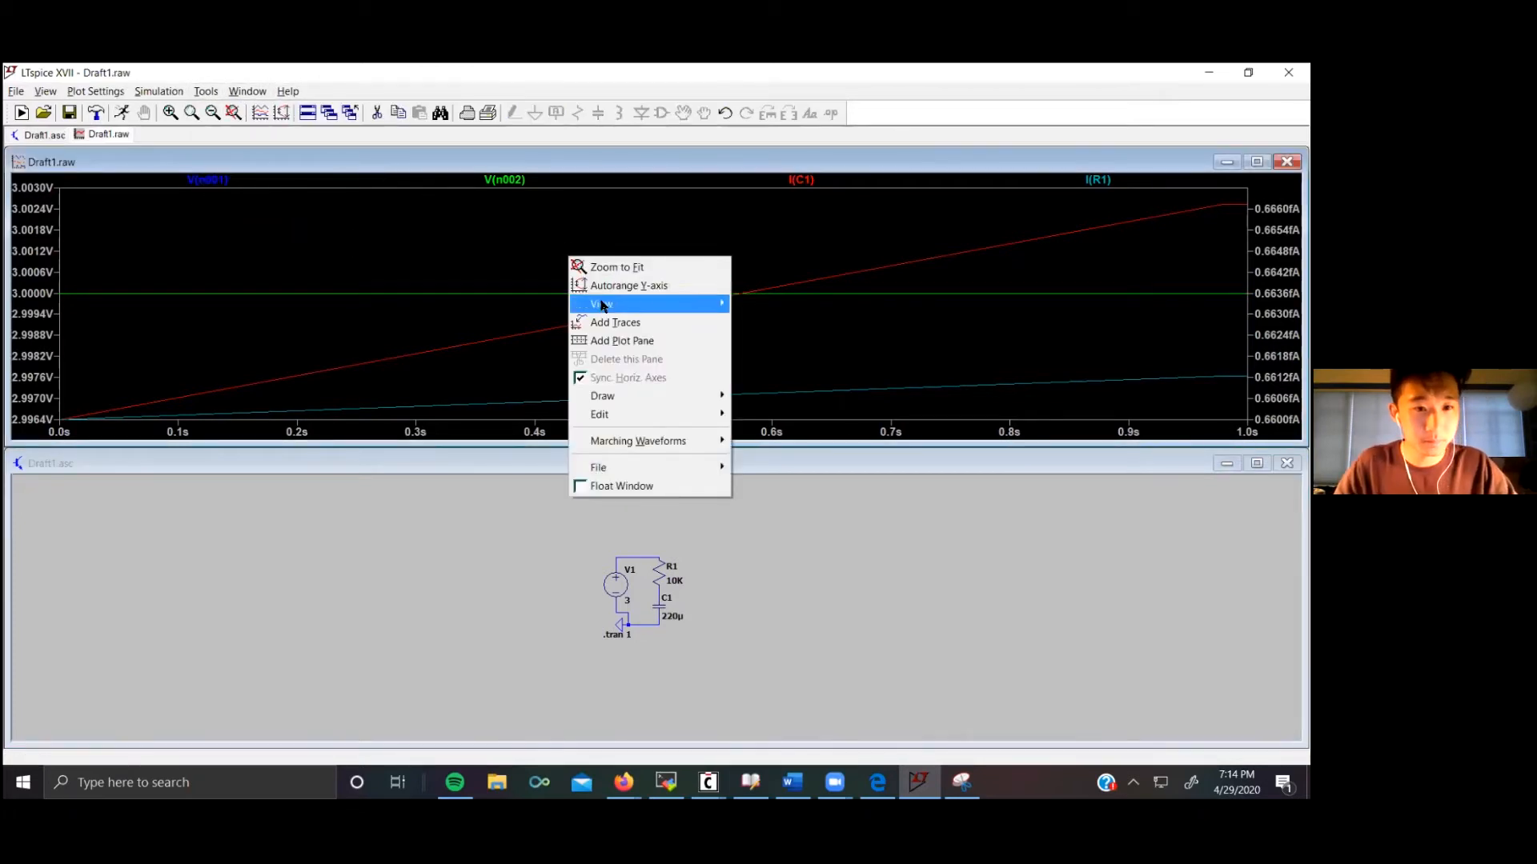
mouse_move(603, 305)
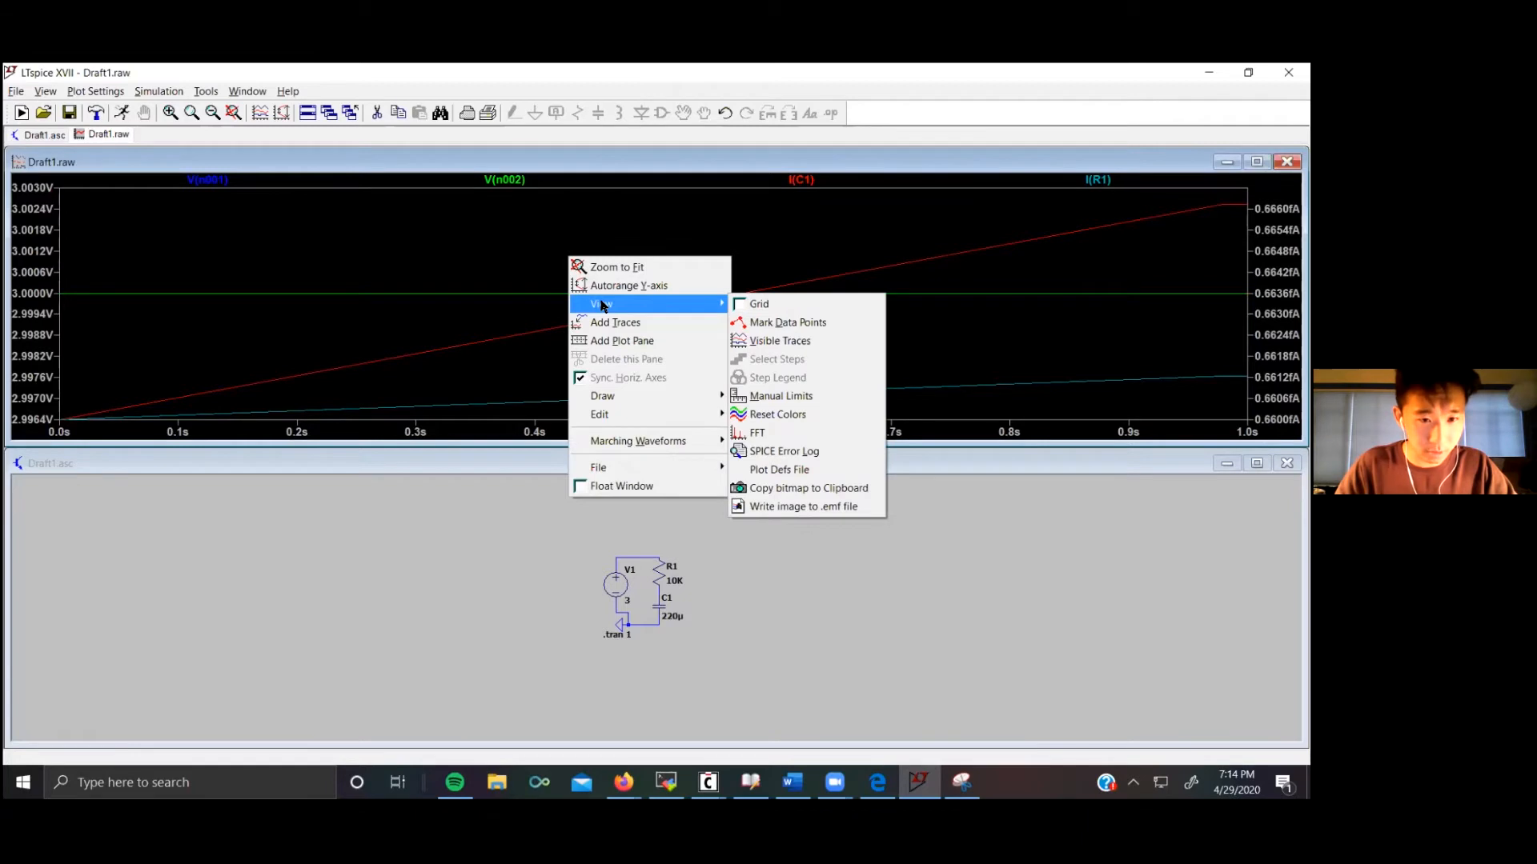
click(773, 414)
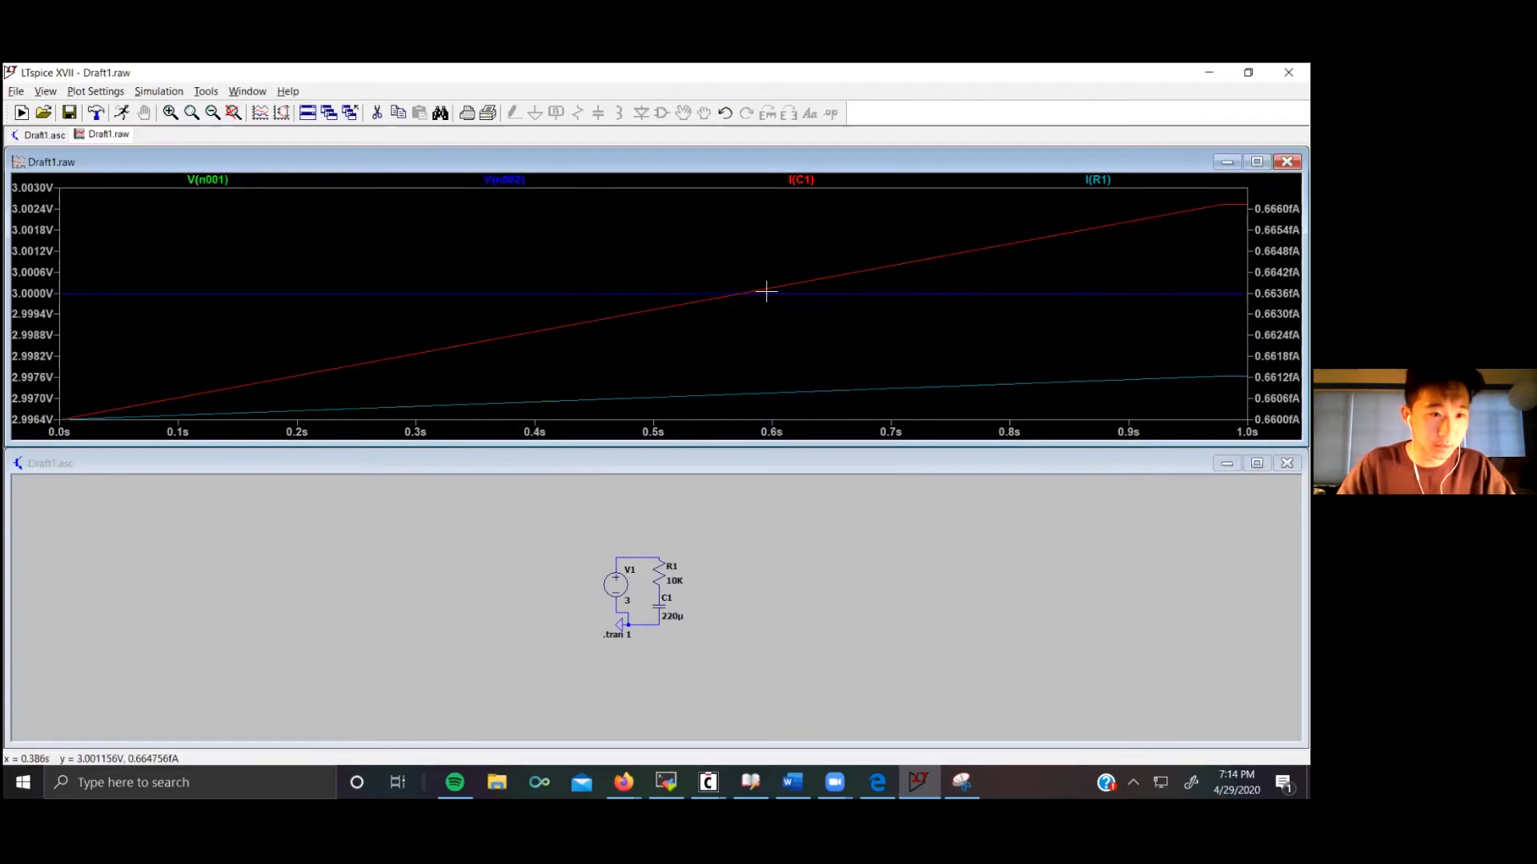
Step: Probe the source's top node again so only its voltage is plotted, briefly adding the resistor–capacitor junction voltage in between
click(736, 553)
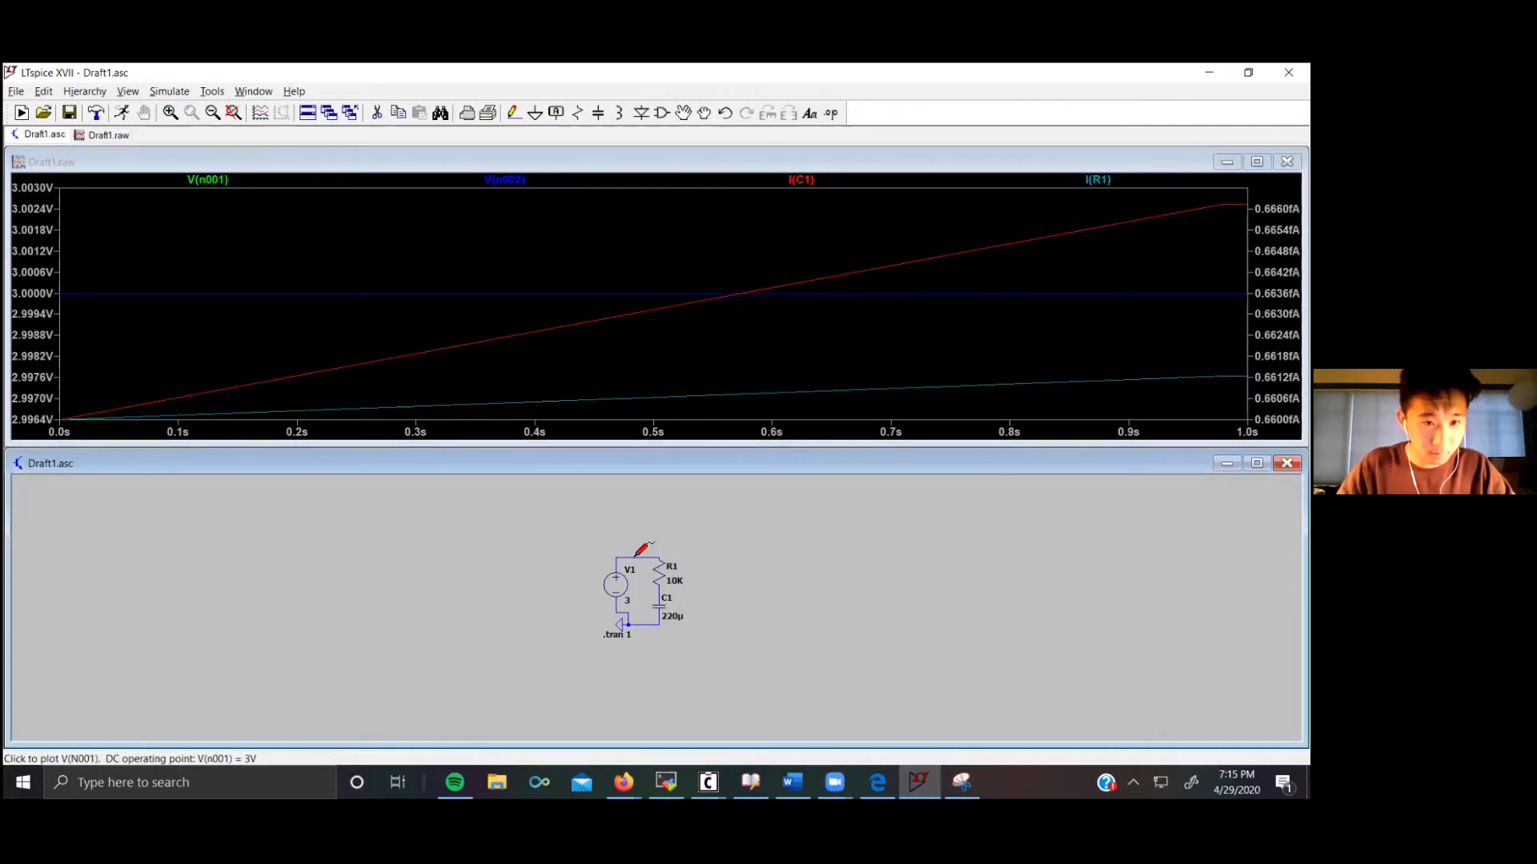
right_click(581, 328)
click(549, 344)
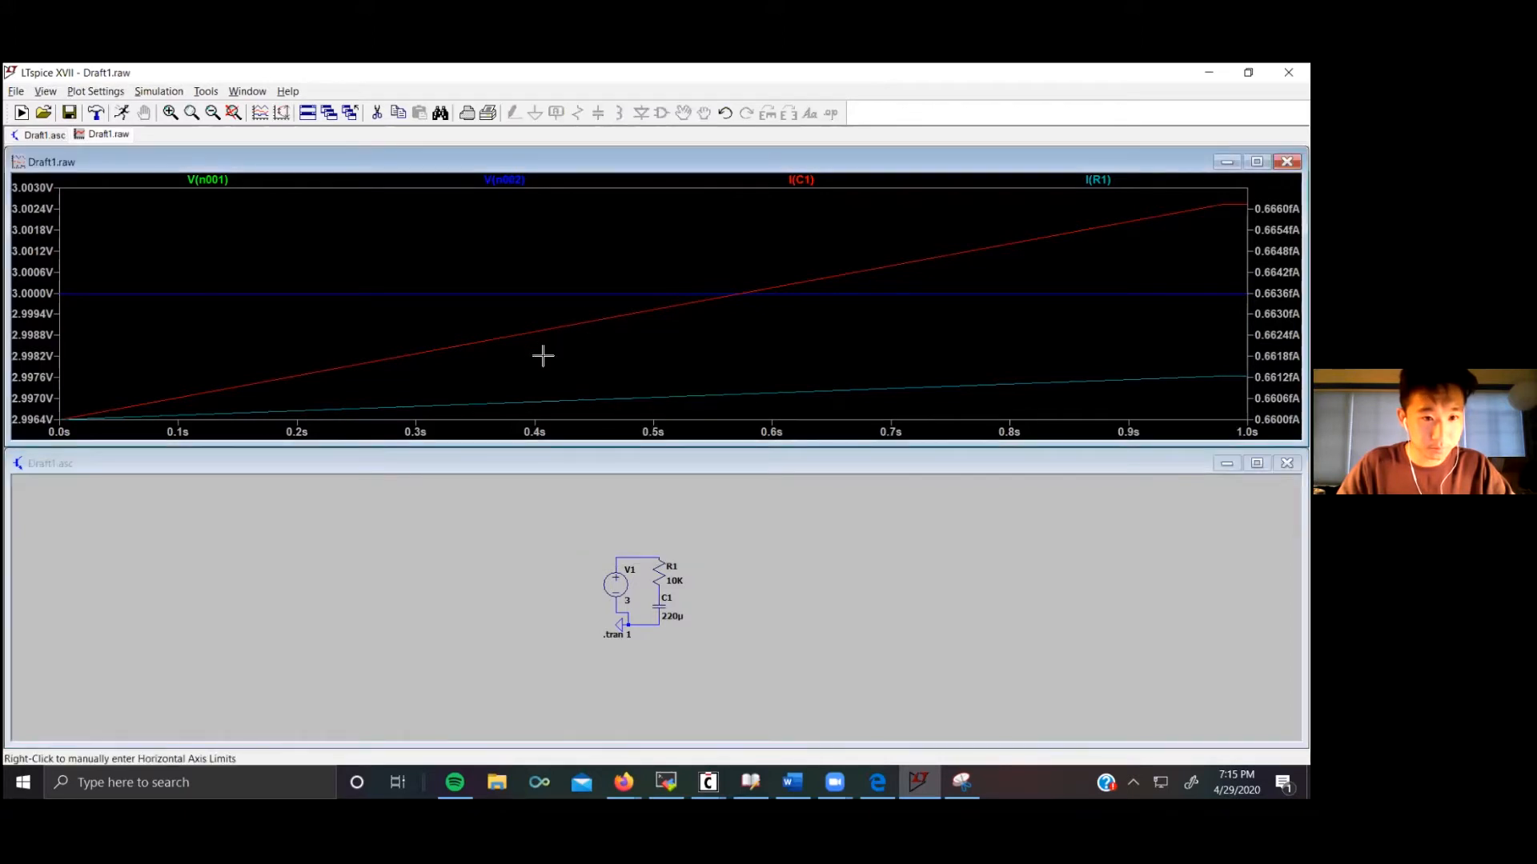
click(632, 556)
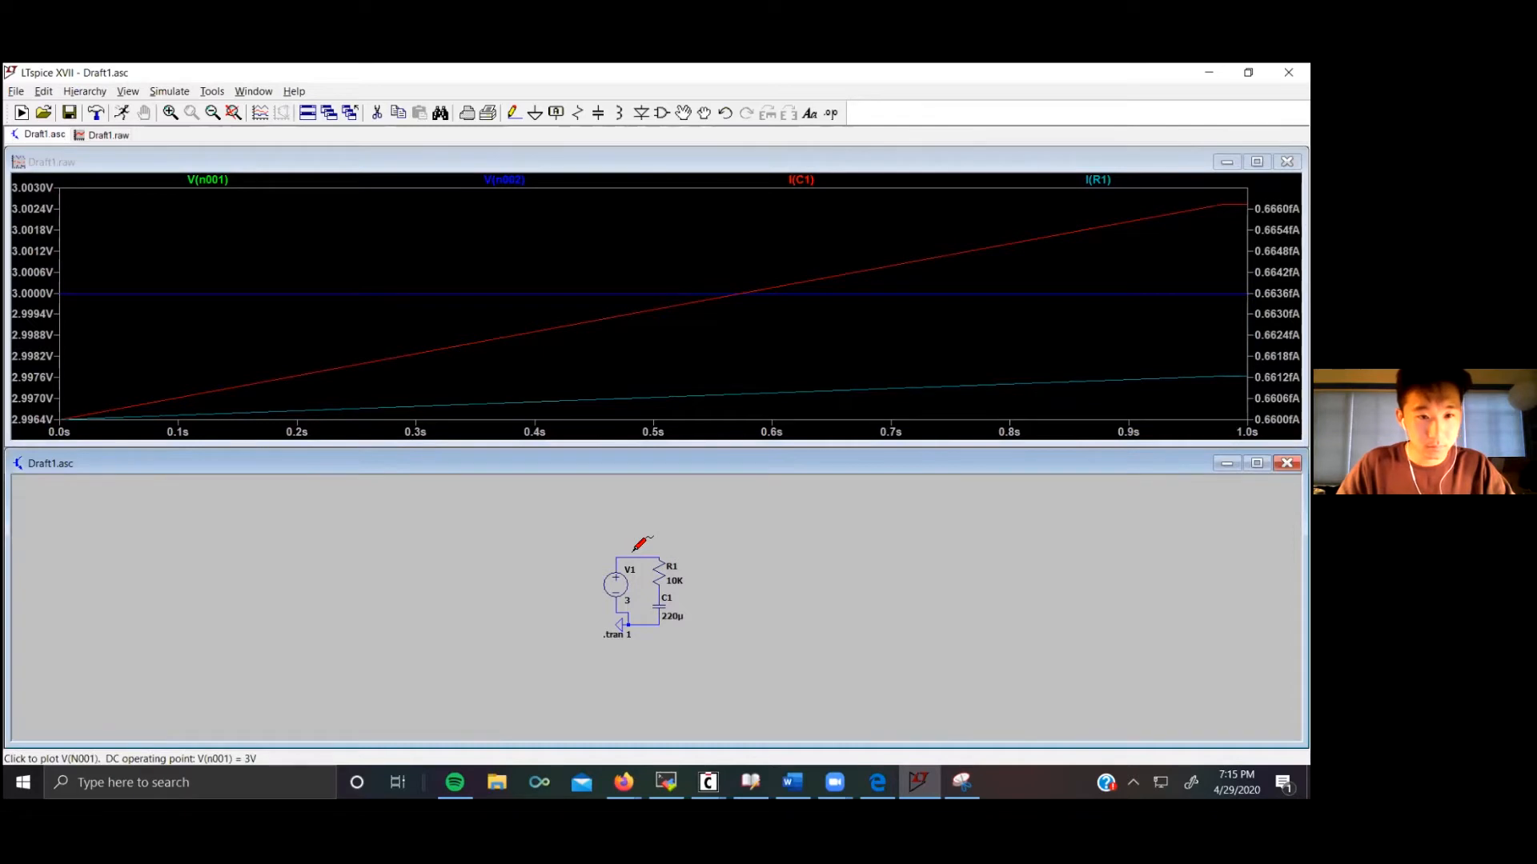
click(633, 556)
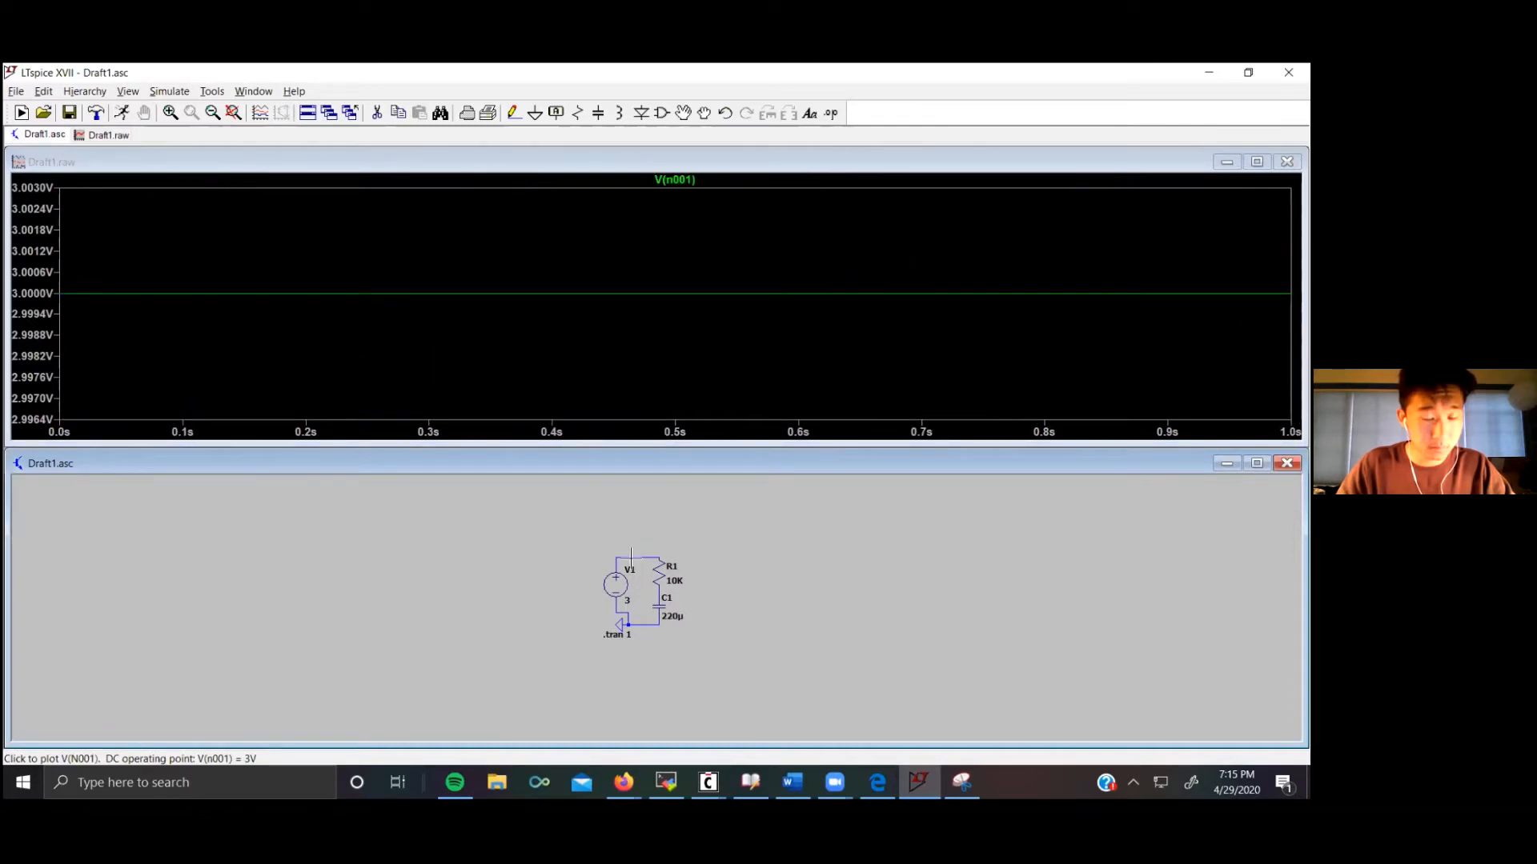
click(657, 594)
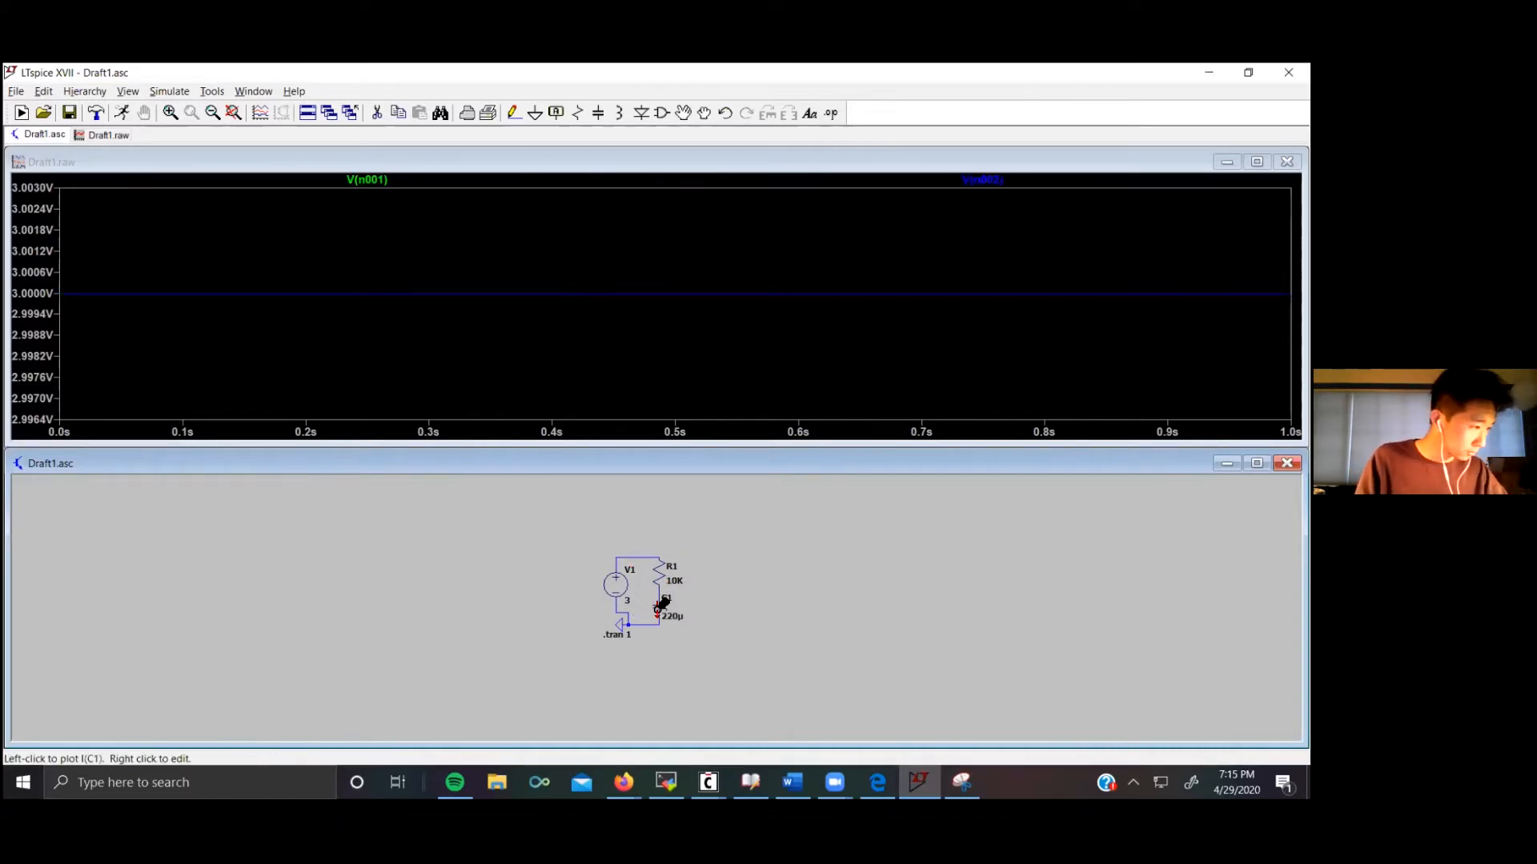
click(638, 557)
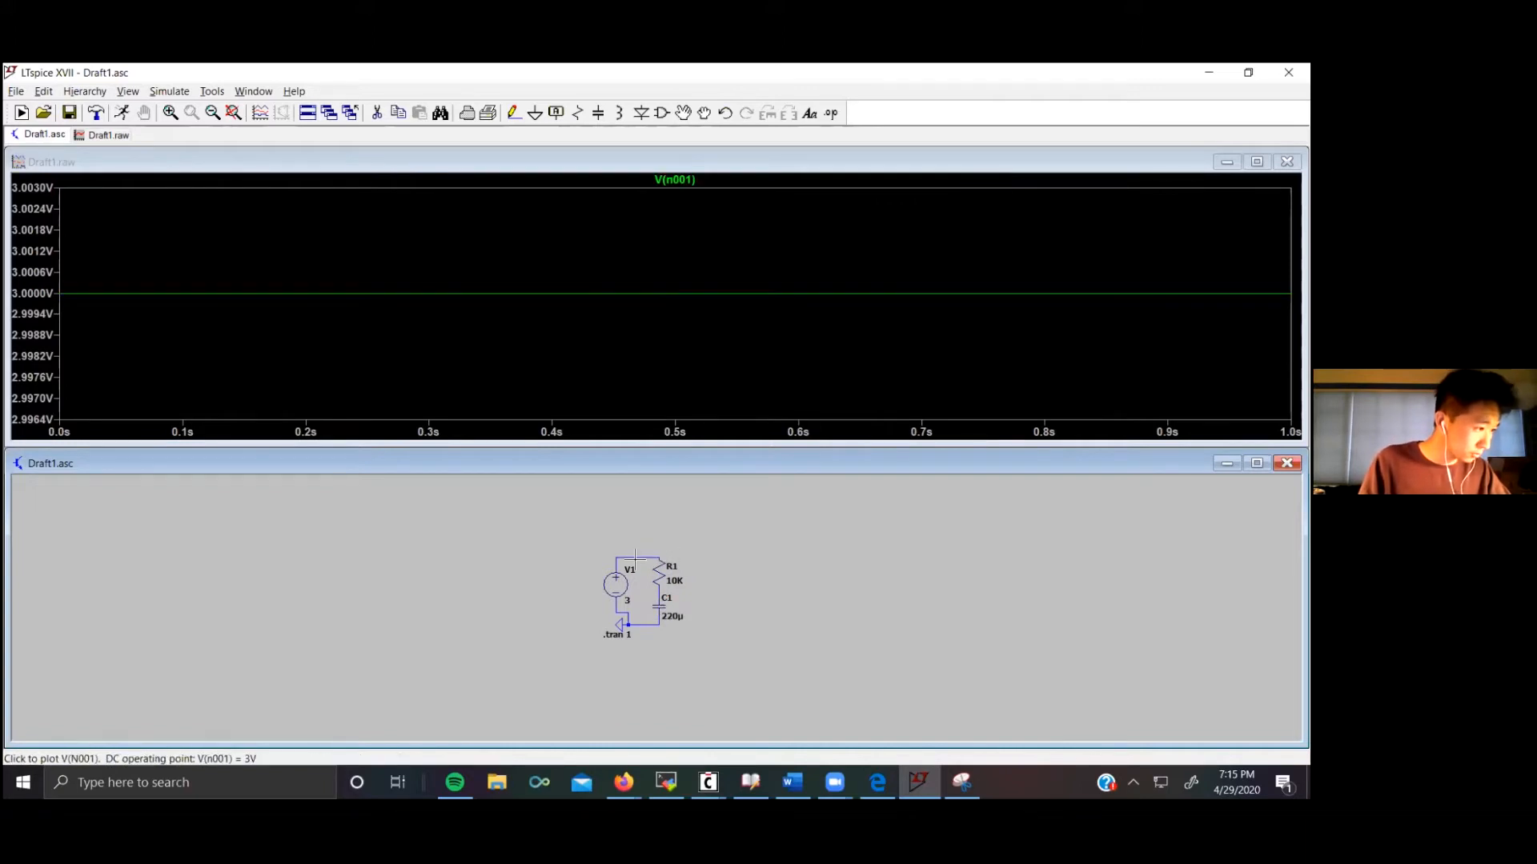
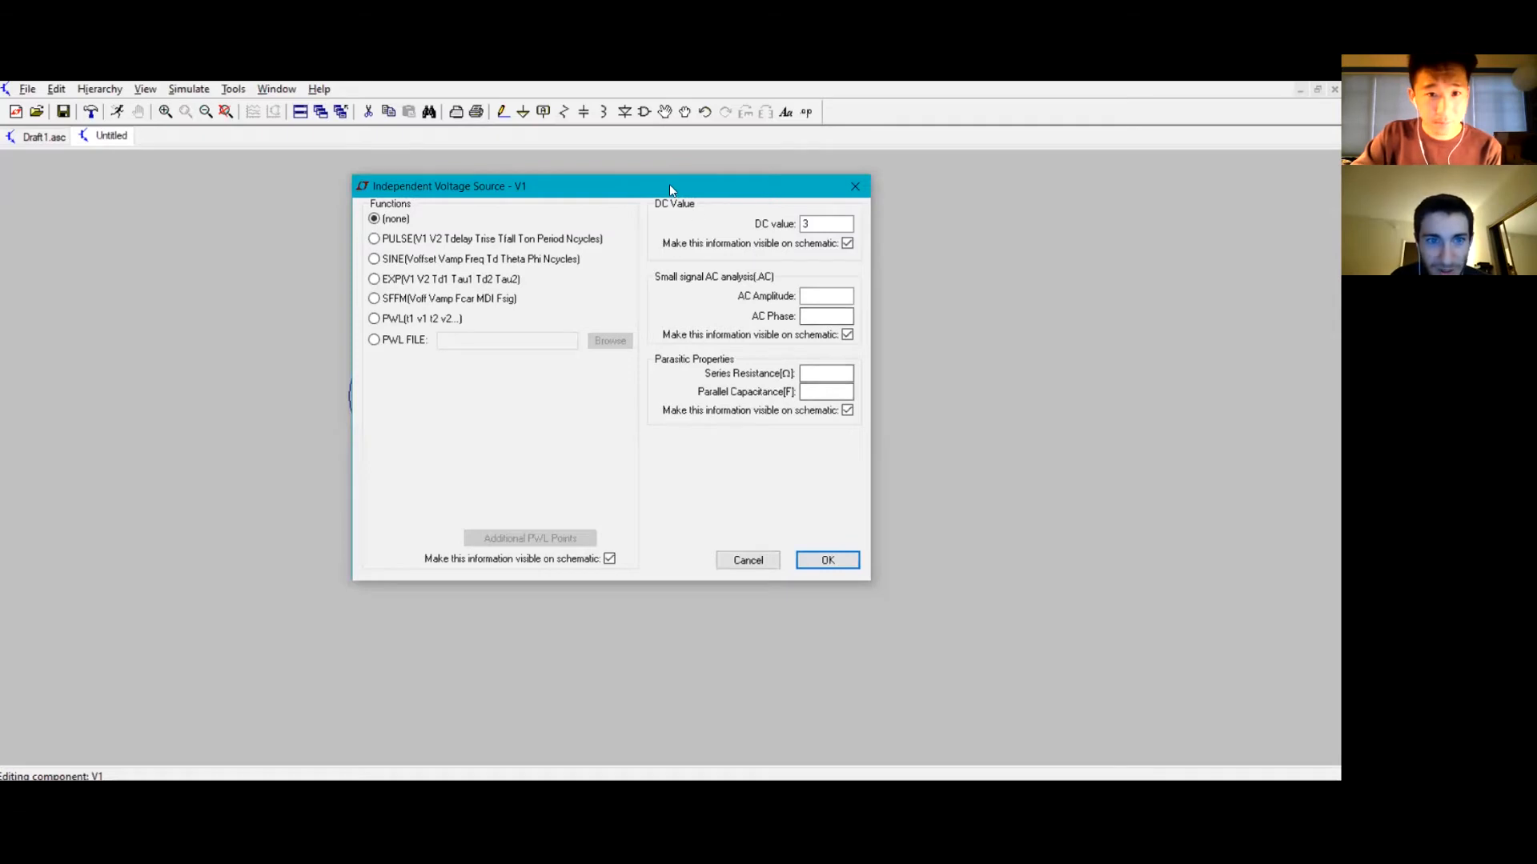
Step: Switch the voltage source to a PULSE function with 0 V initial, 3 V on, 0 delay, and 0.000001 s rise and fall times
drag(669, 185, 734, 221)
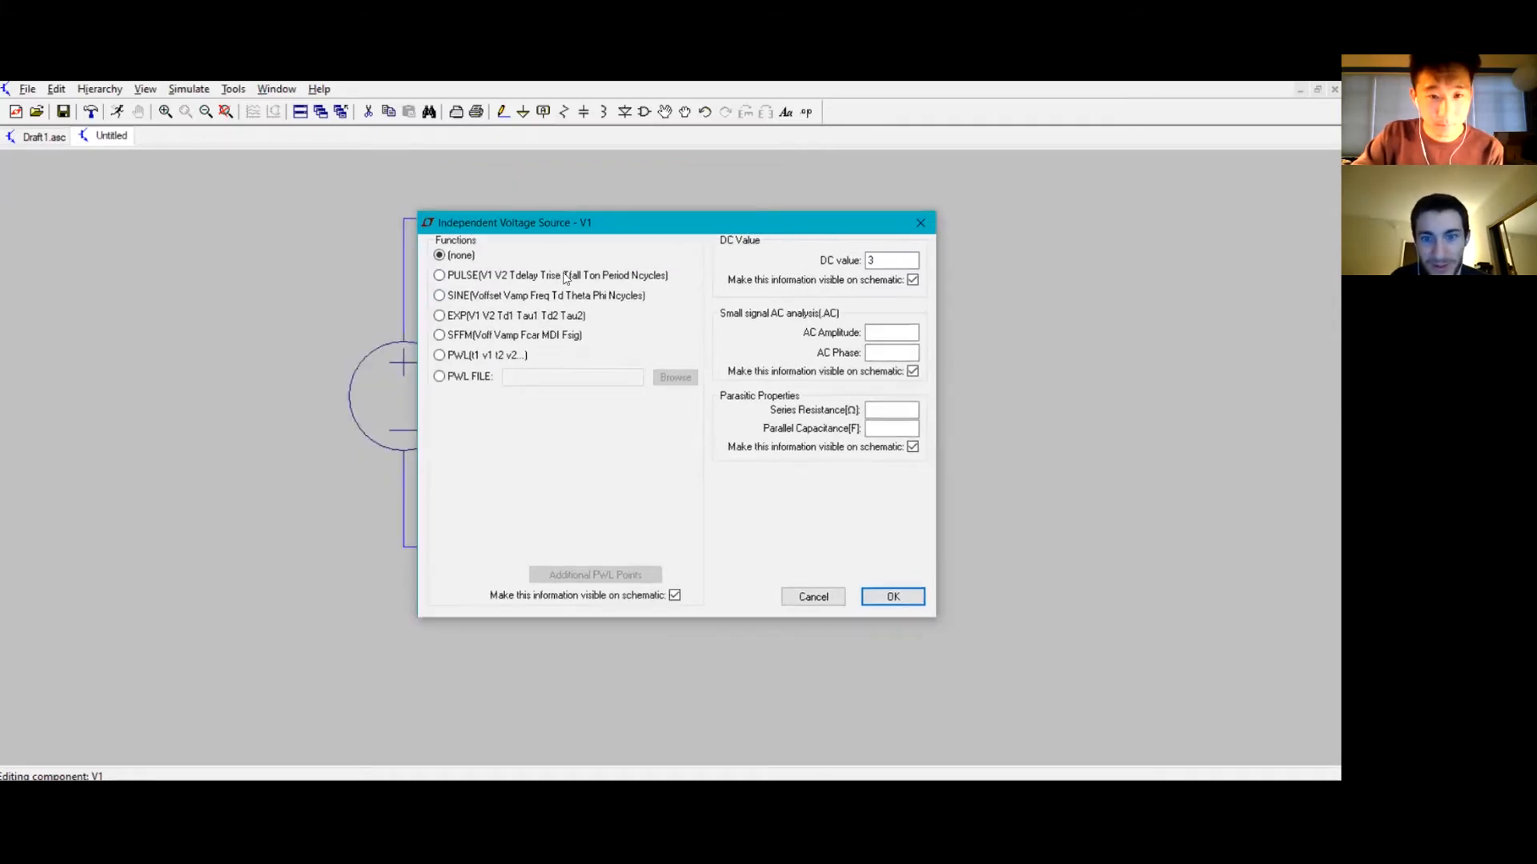
click(467, 277)
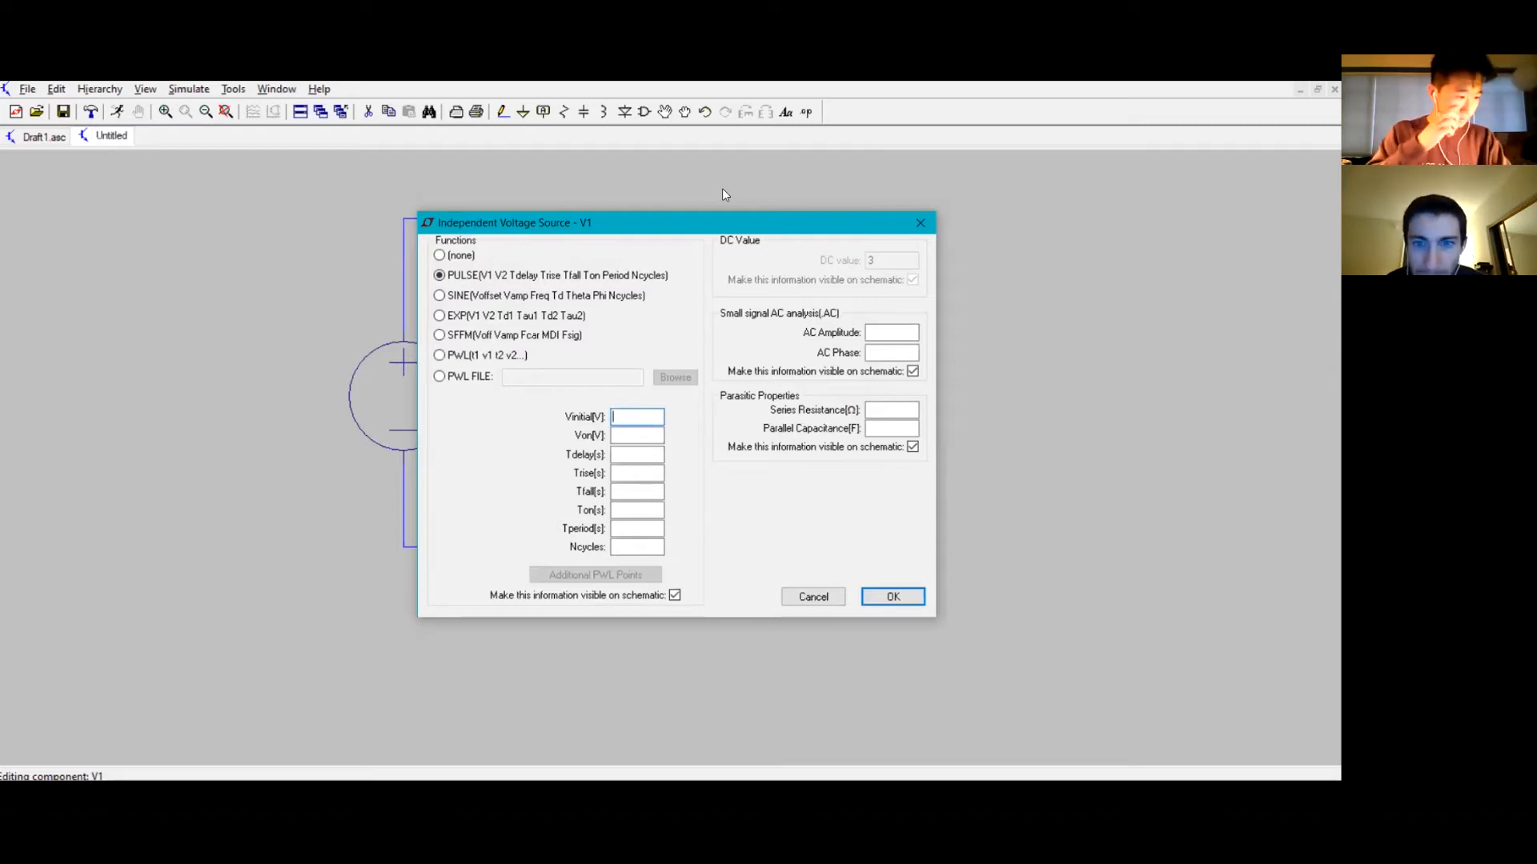
text(0)
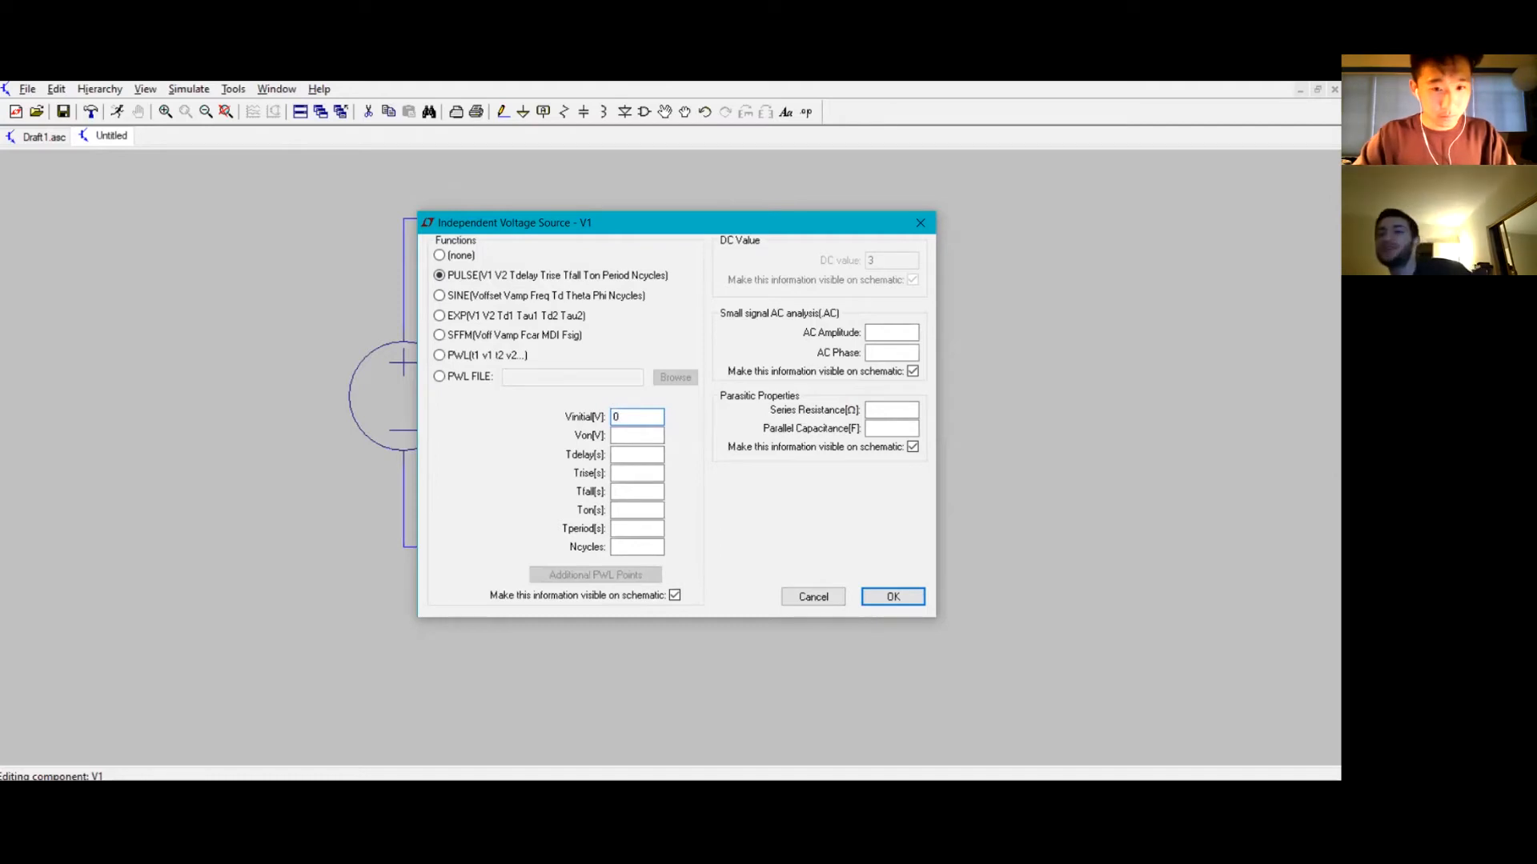
text(3)
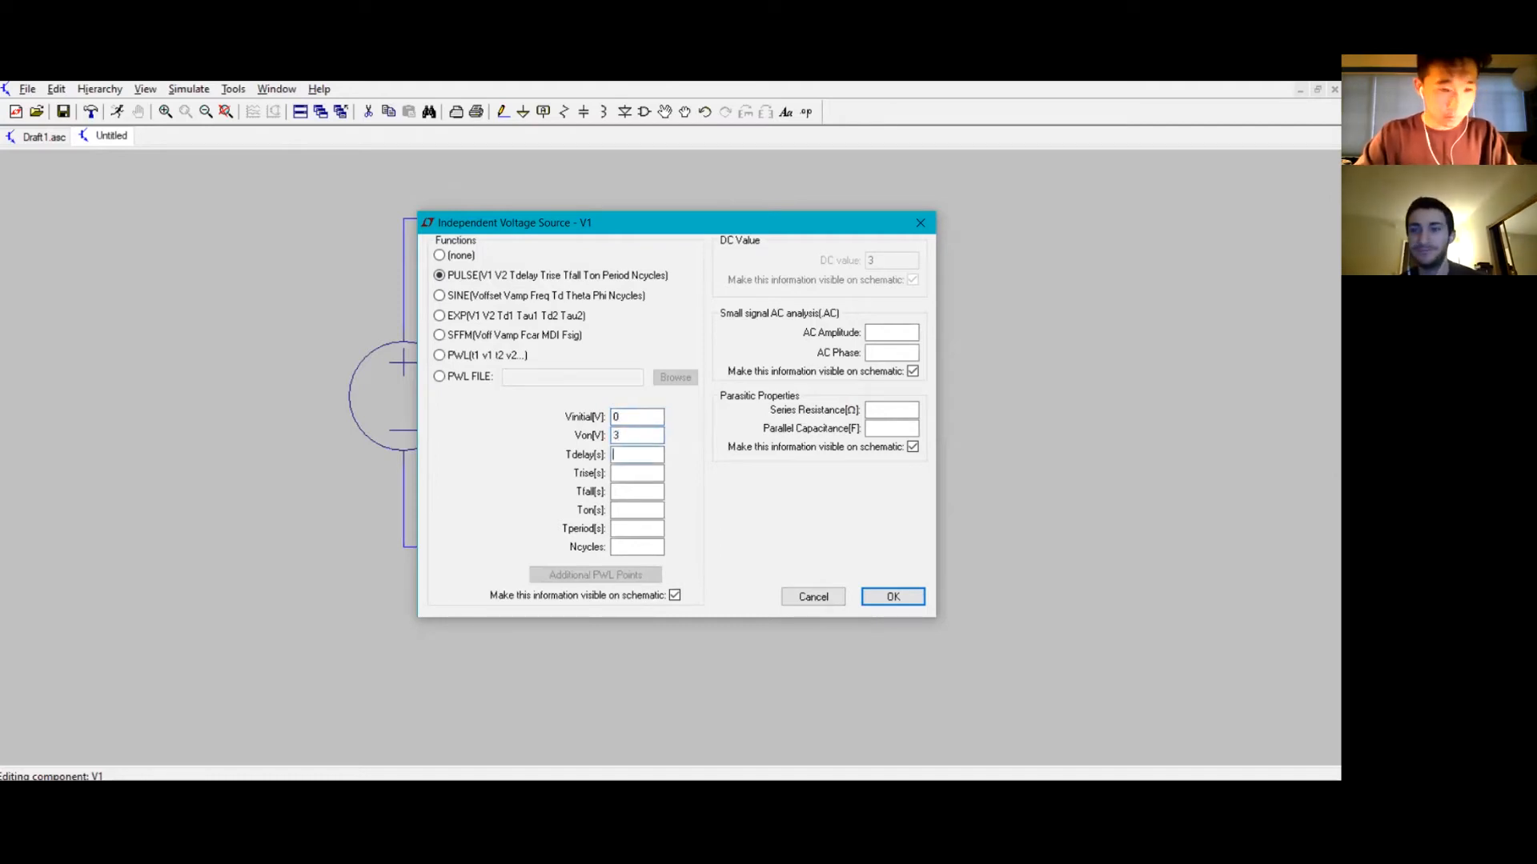
text(0)
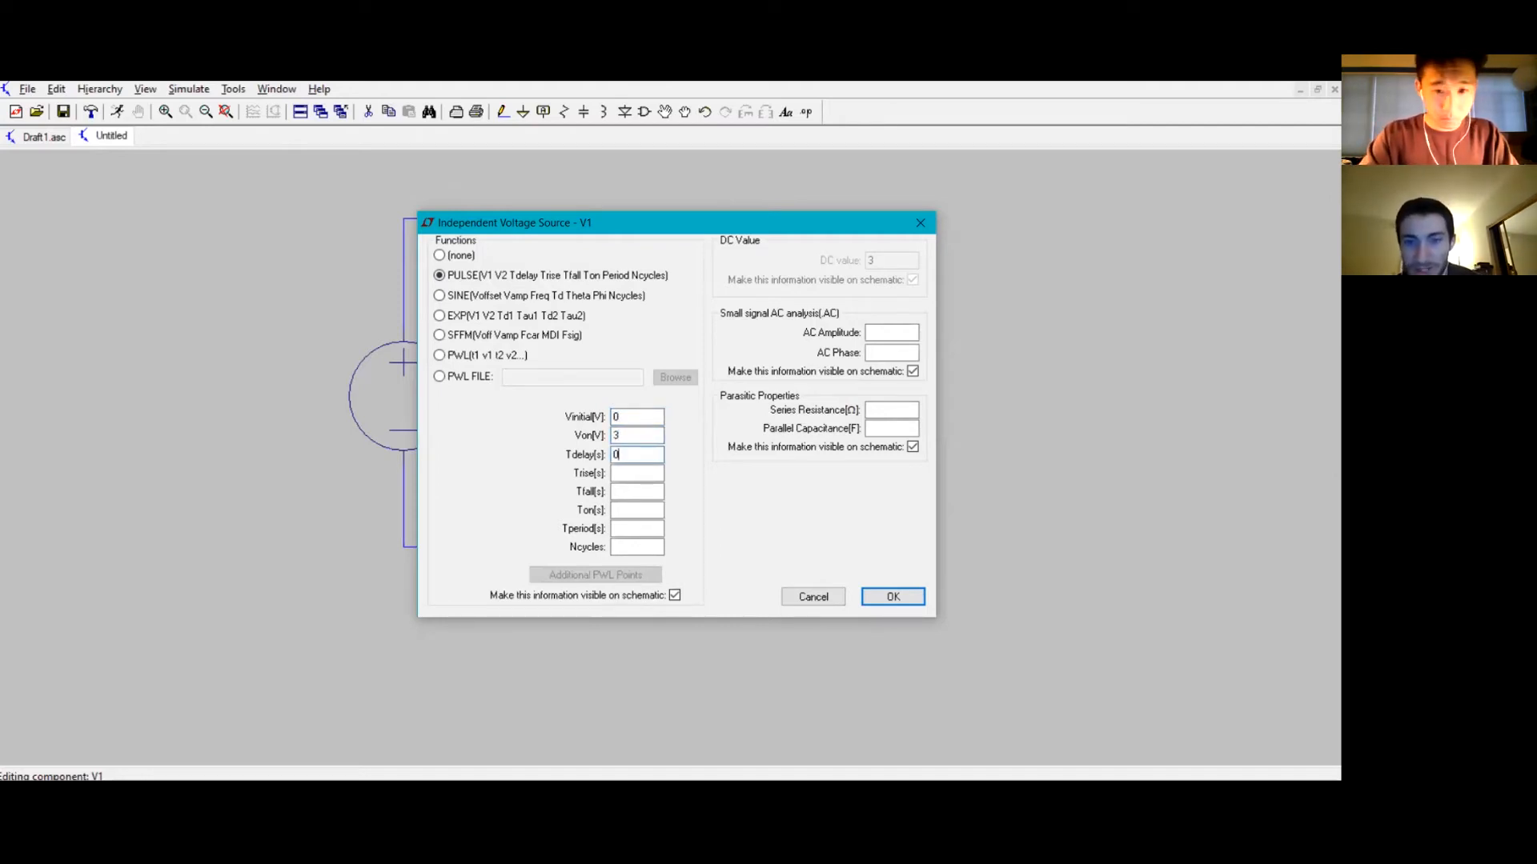
text(0.00)
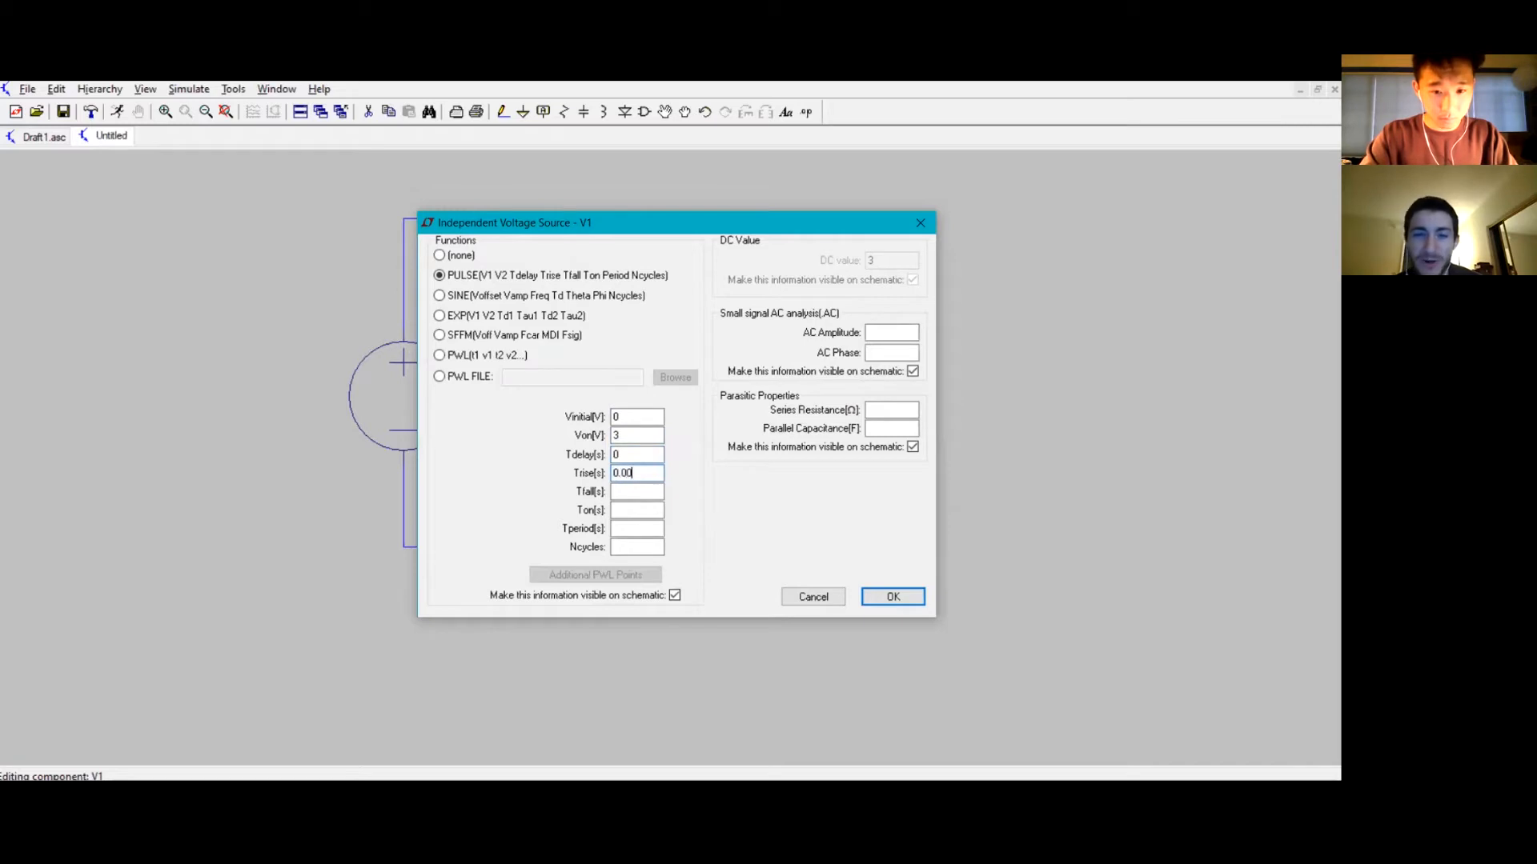
text(0001)
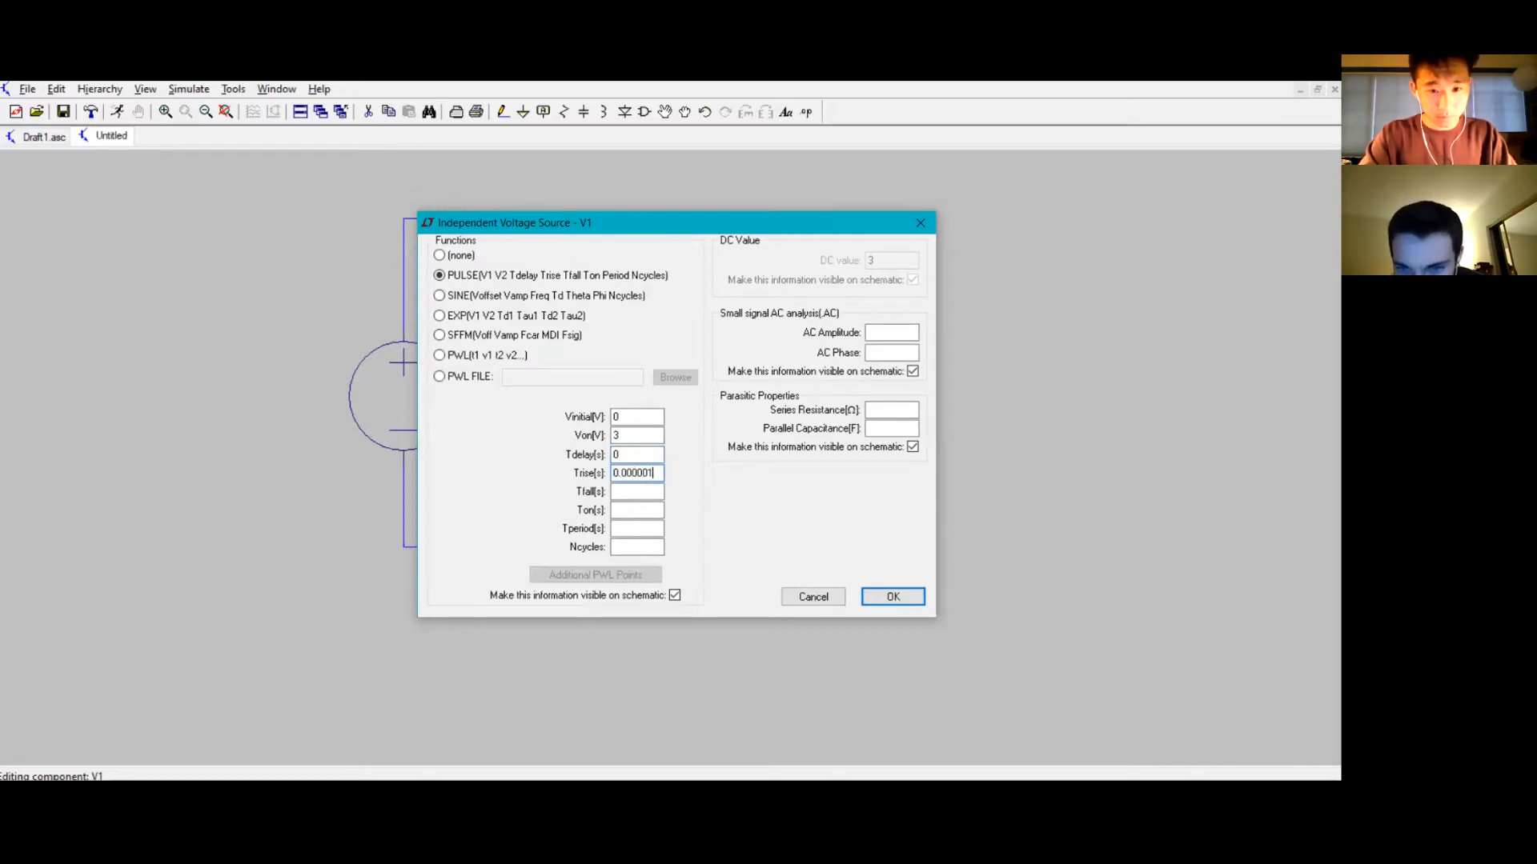
text(0.0)
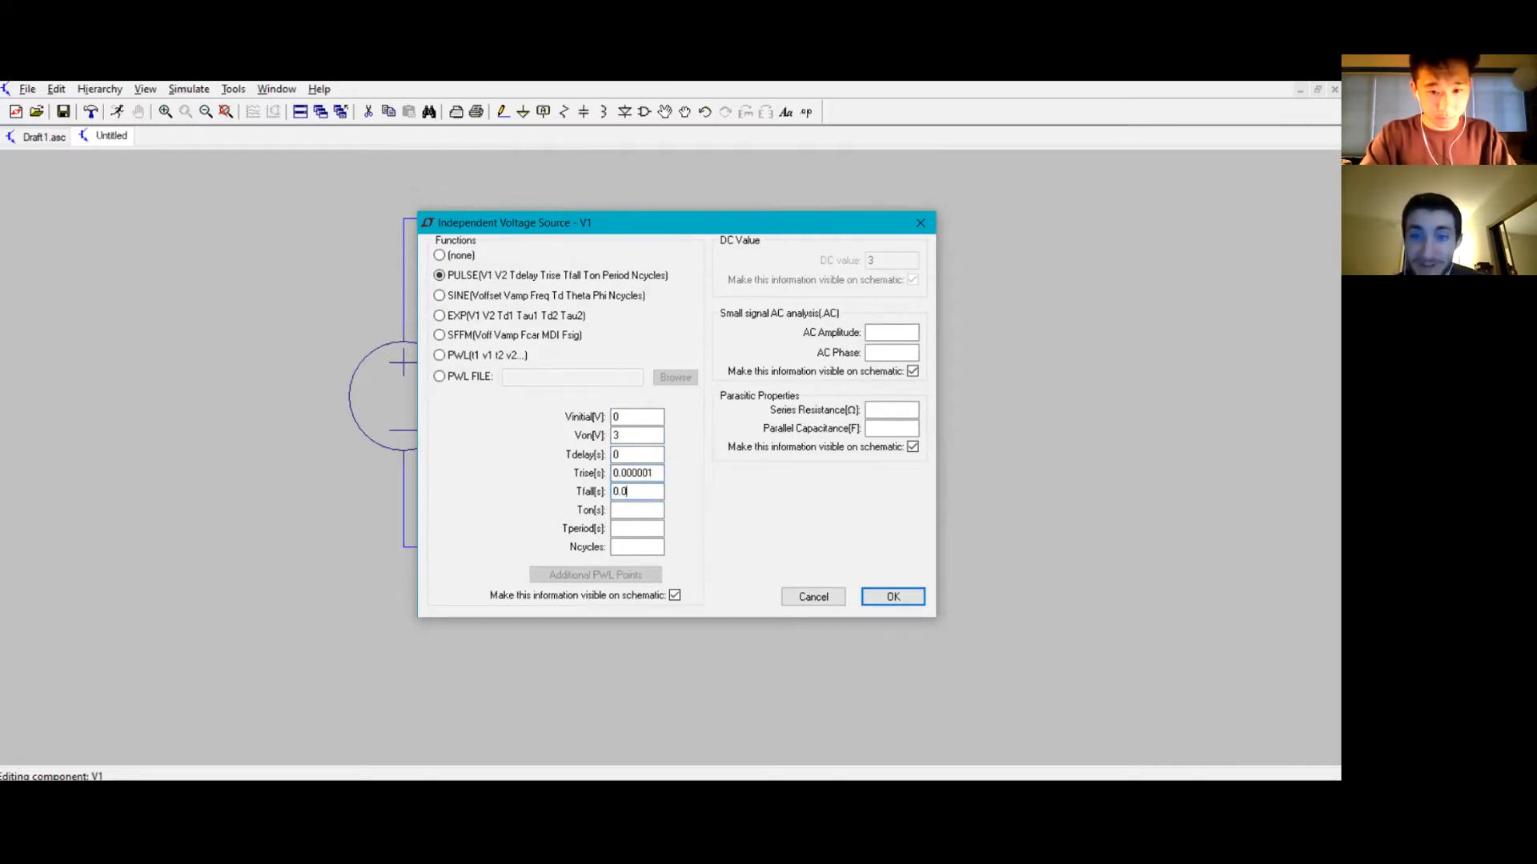
text(00001)
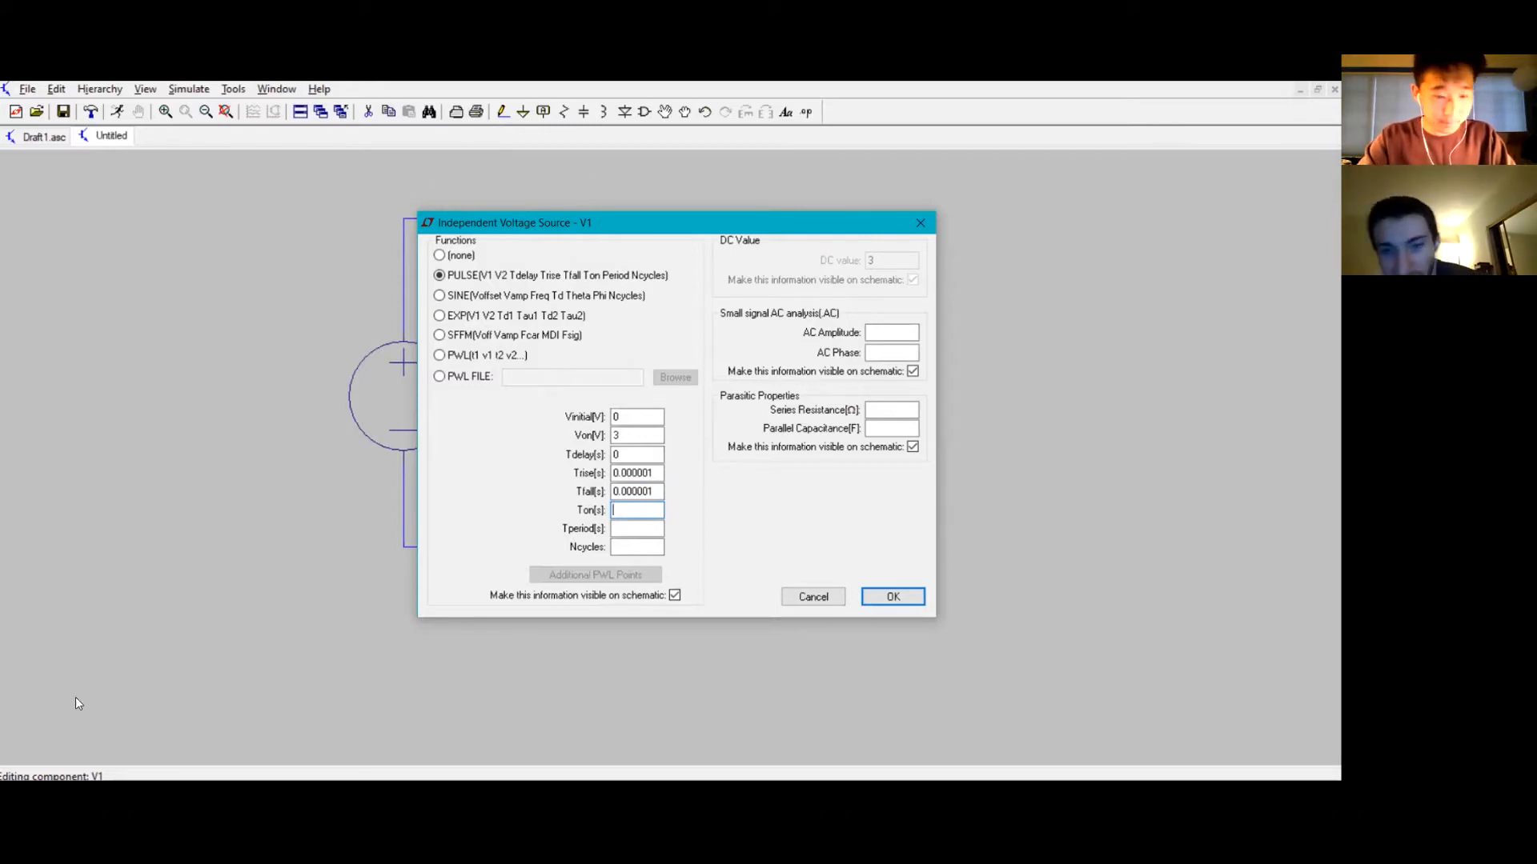
Step: Set the pulse's on time to 10 s and period to 20 s, leaving Ncycles empty, and apply the source settings
text(10)
key(Tab)
text(20)
key(Tab)
text(10)
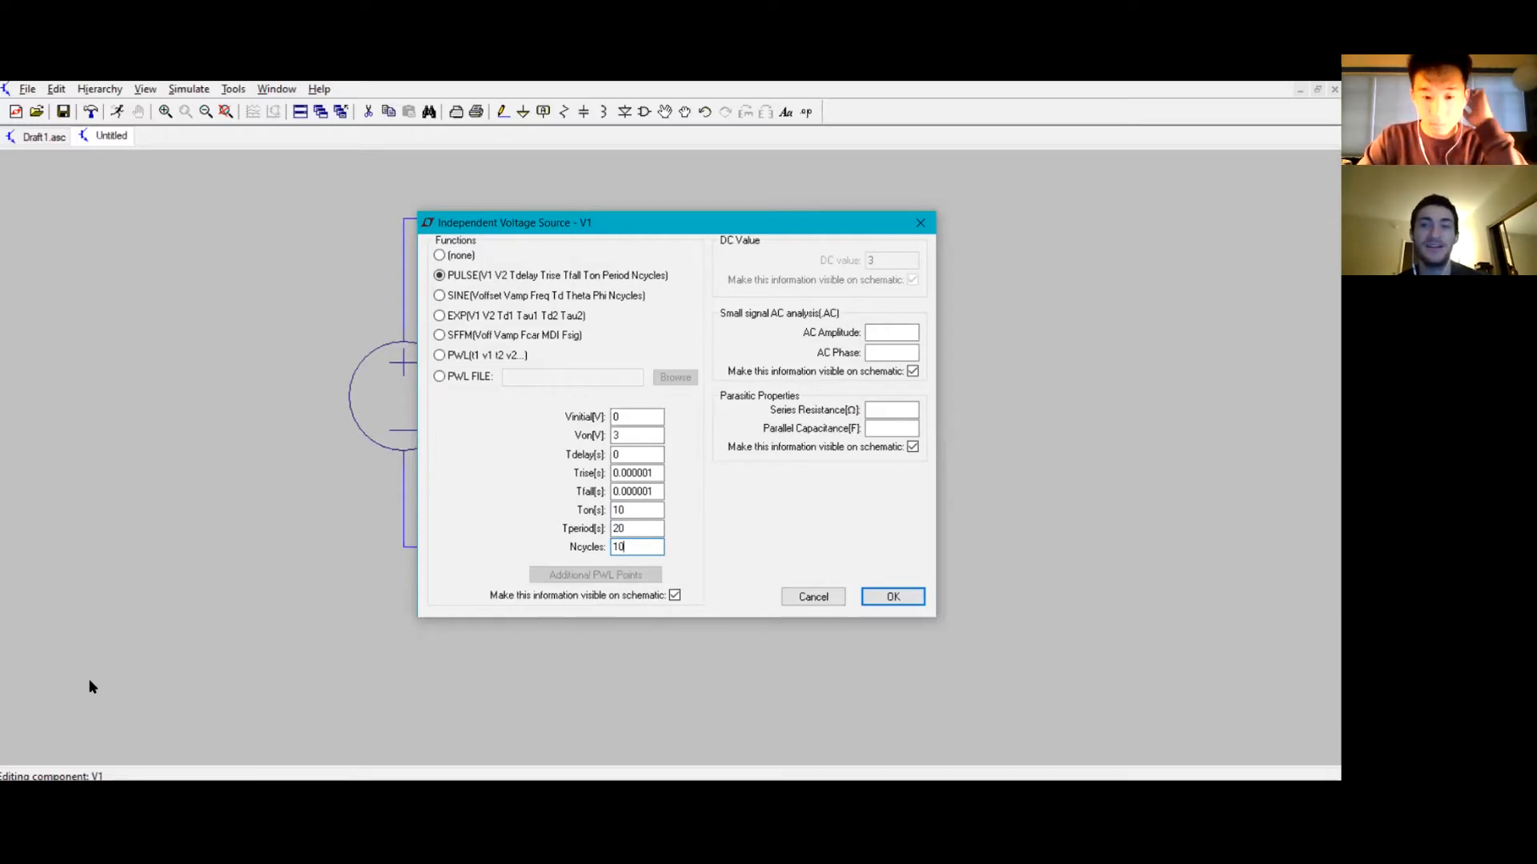
key(BackSpace)
key(BackSpace)
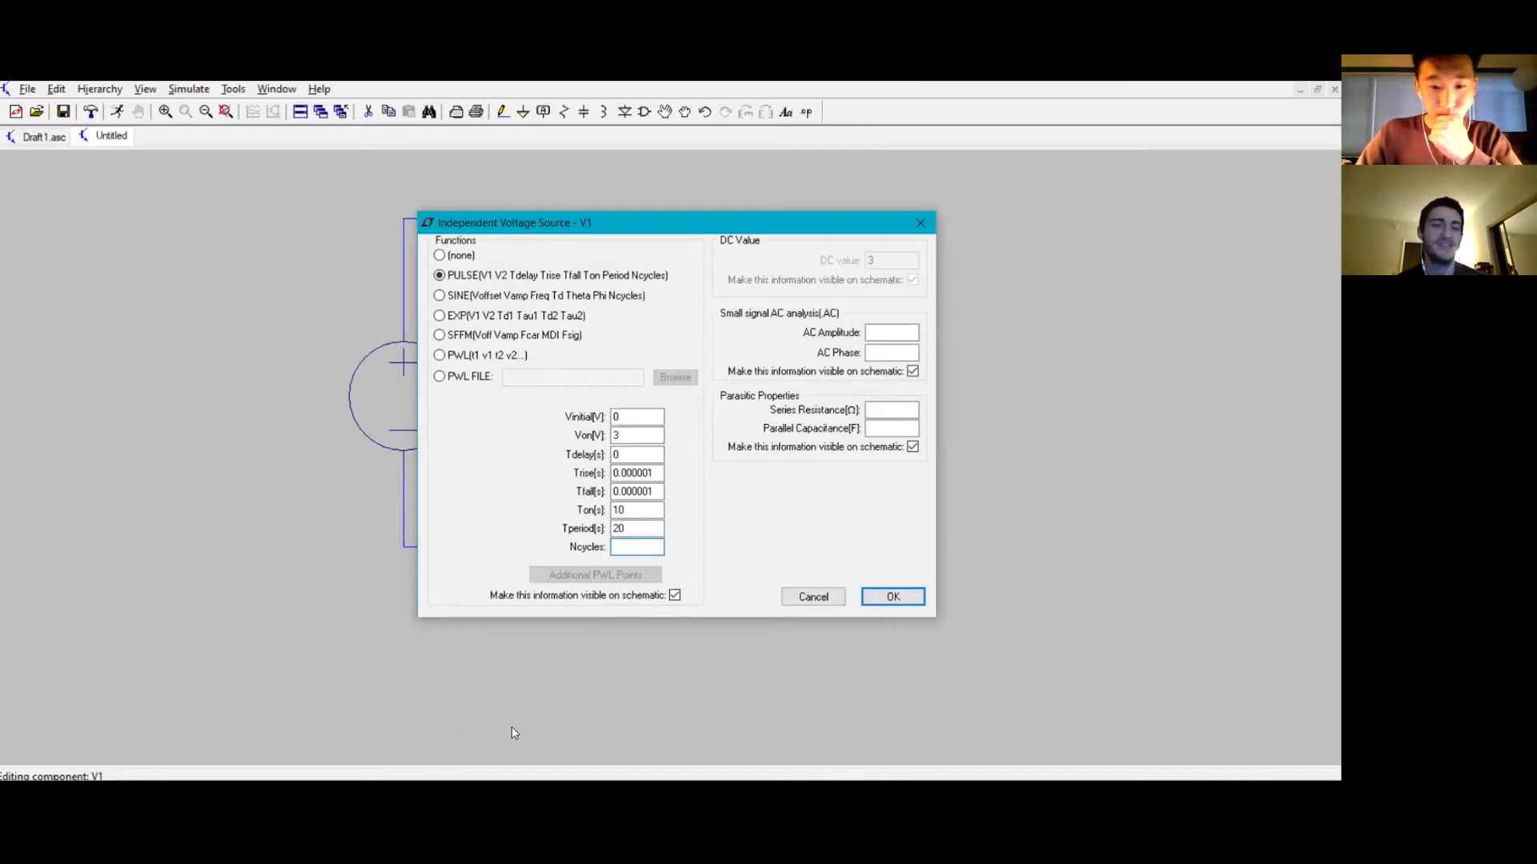
click(888, 596)
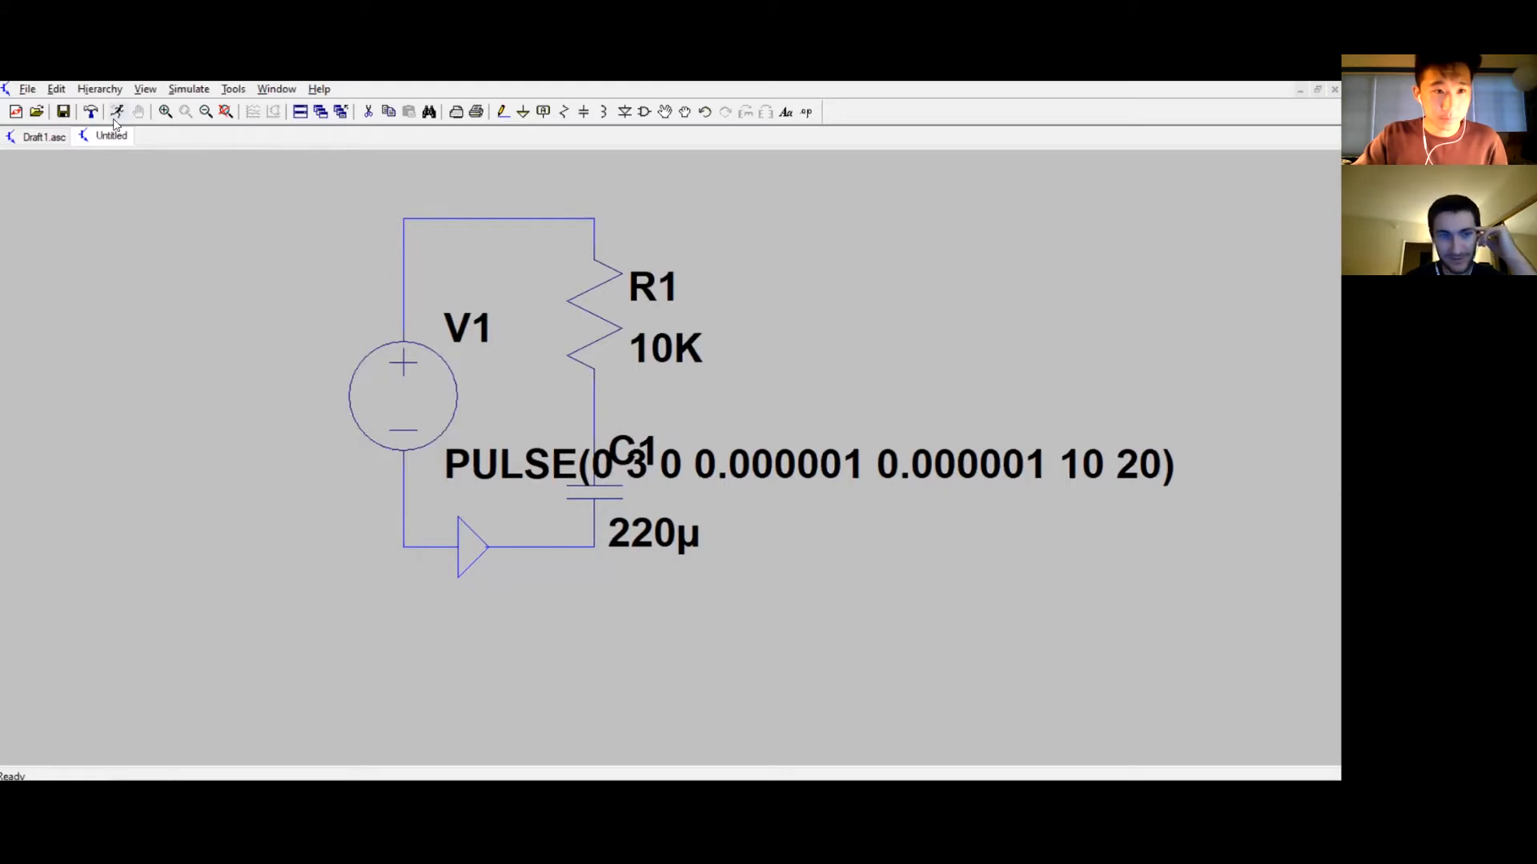
Step: Run a transient simulation with a stop time of 20 s
click(116, 116)
click(713, 344)
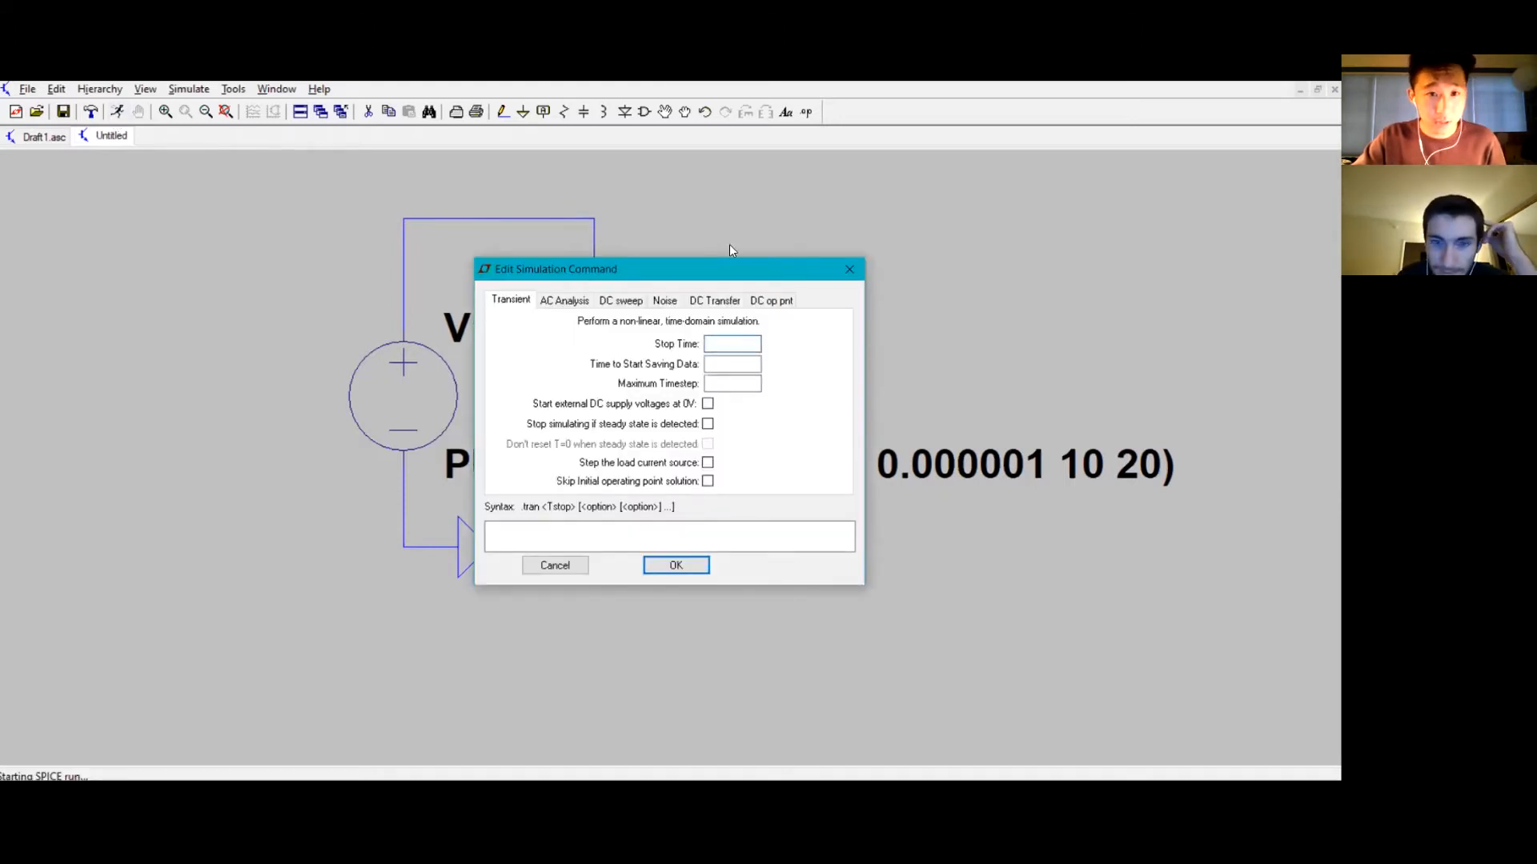
text(20)
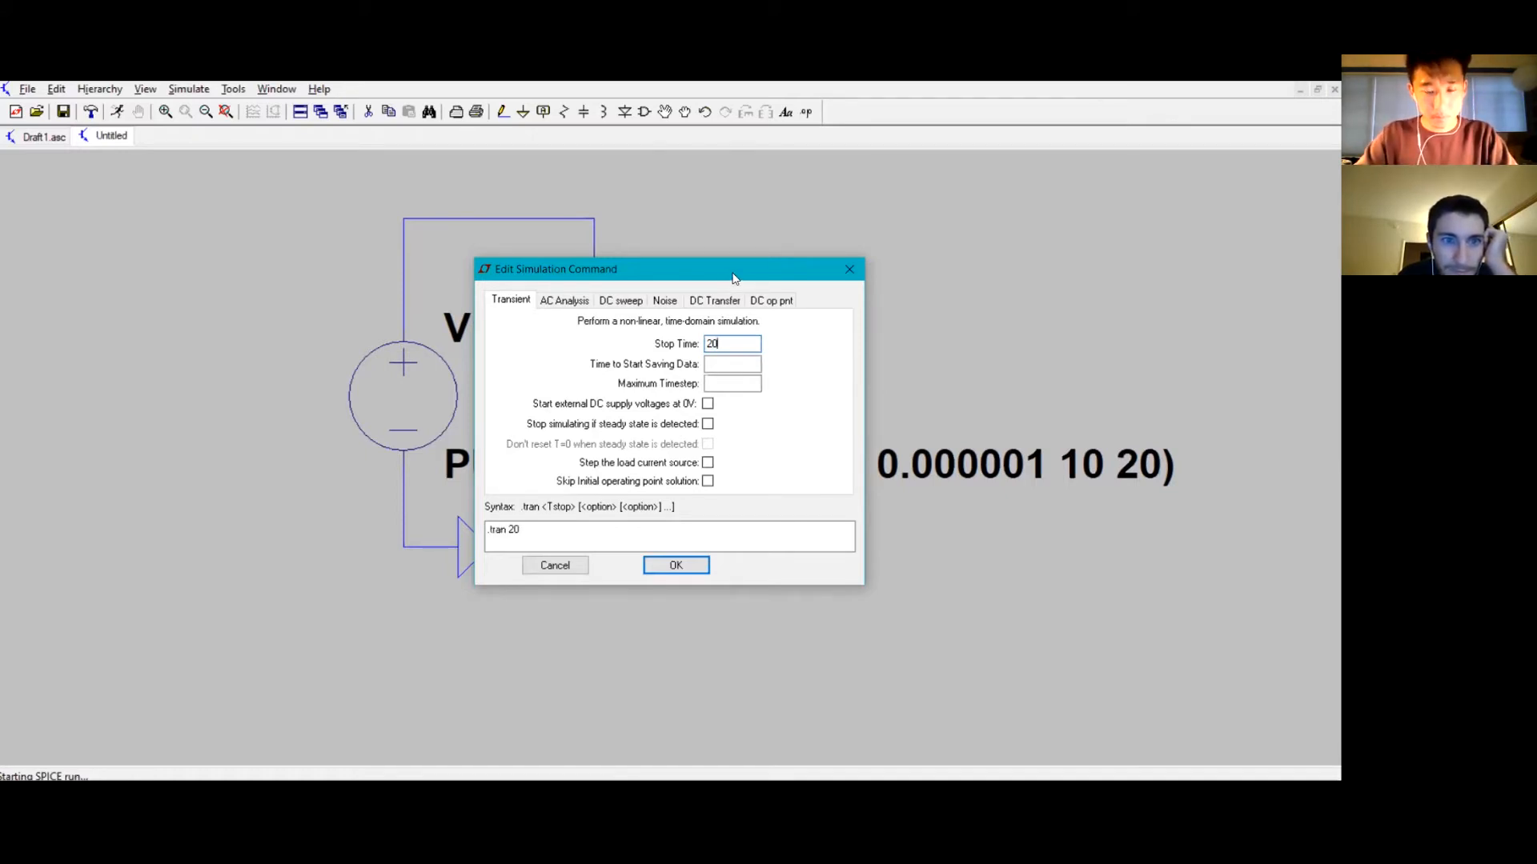
drag(733, 277, 714, 268)
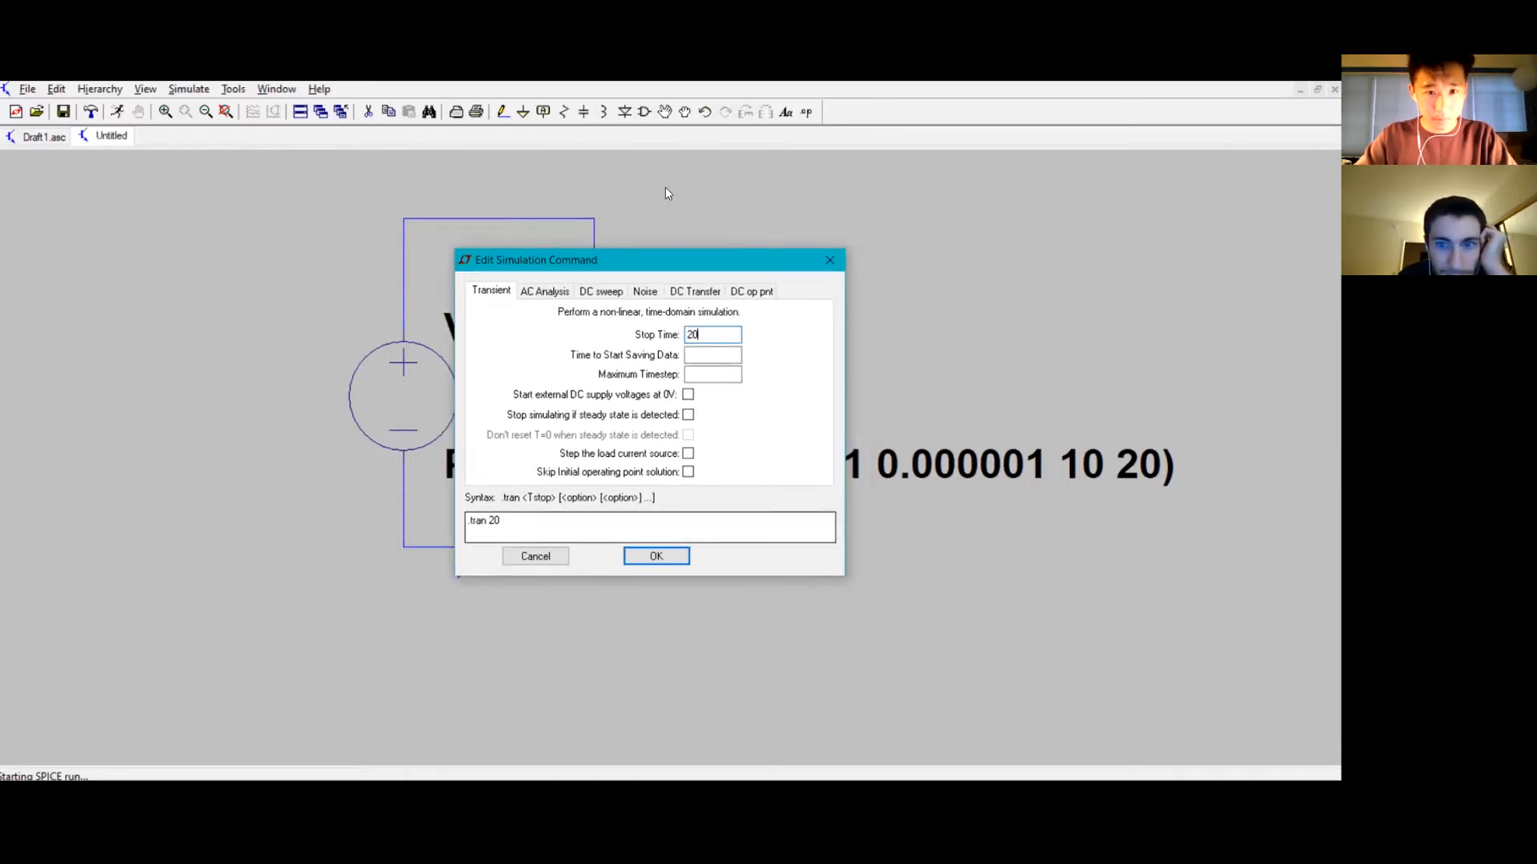
click(671, 558)
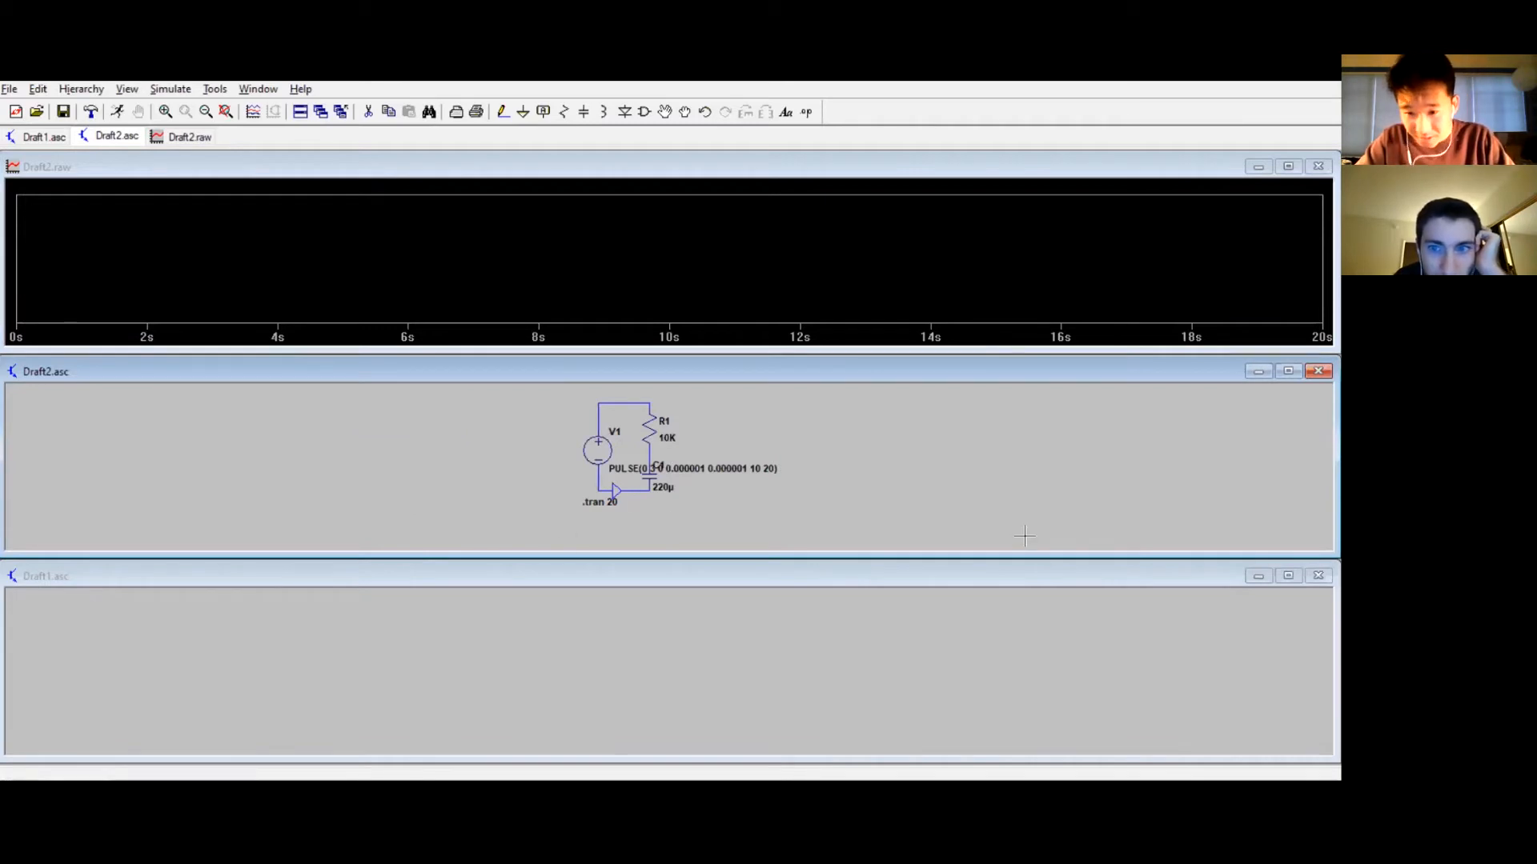
Step: Close the Draft1 schematic without saving its changes
drag(1044, 577, 499, 608)
click(766, 611)
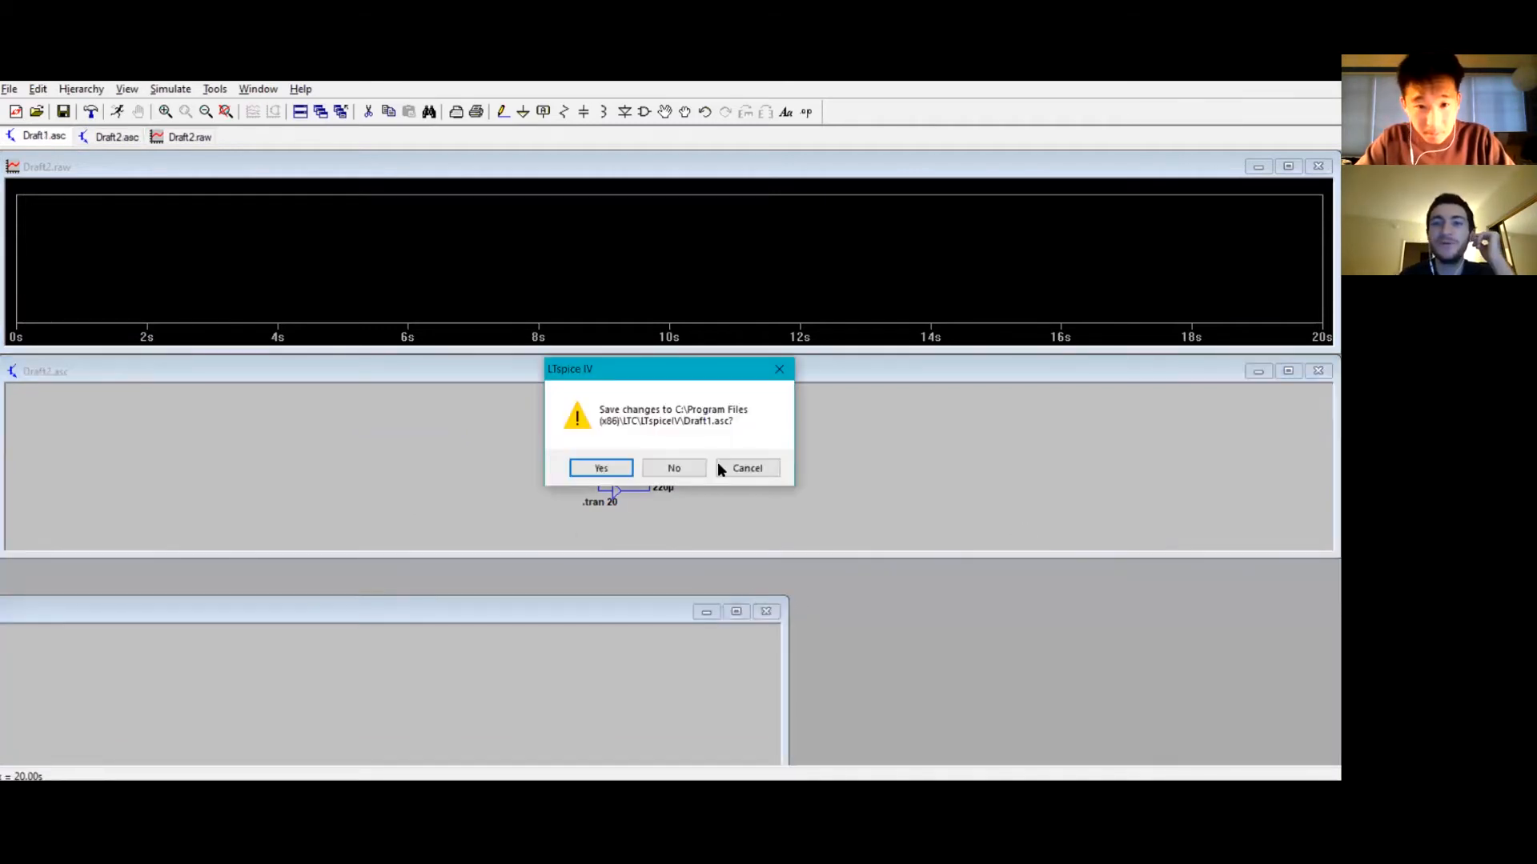
click(671, 472)
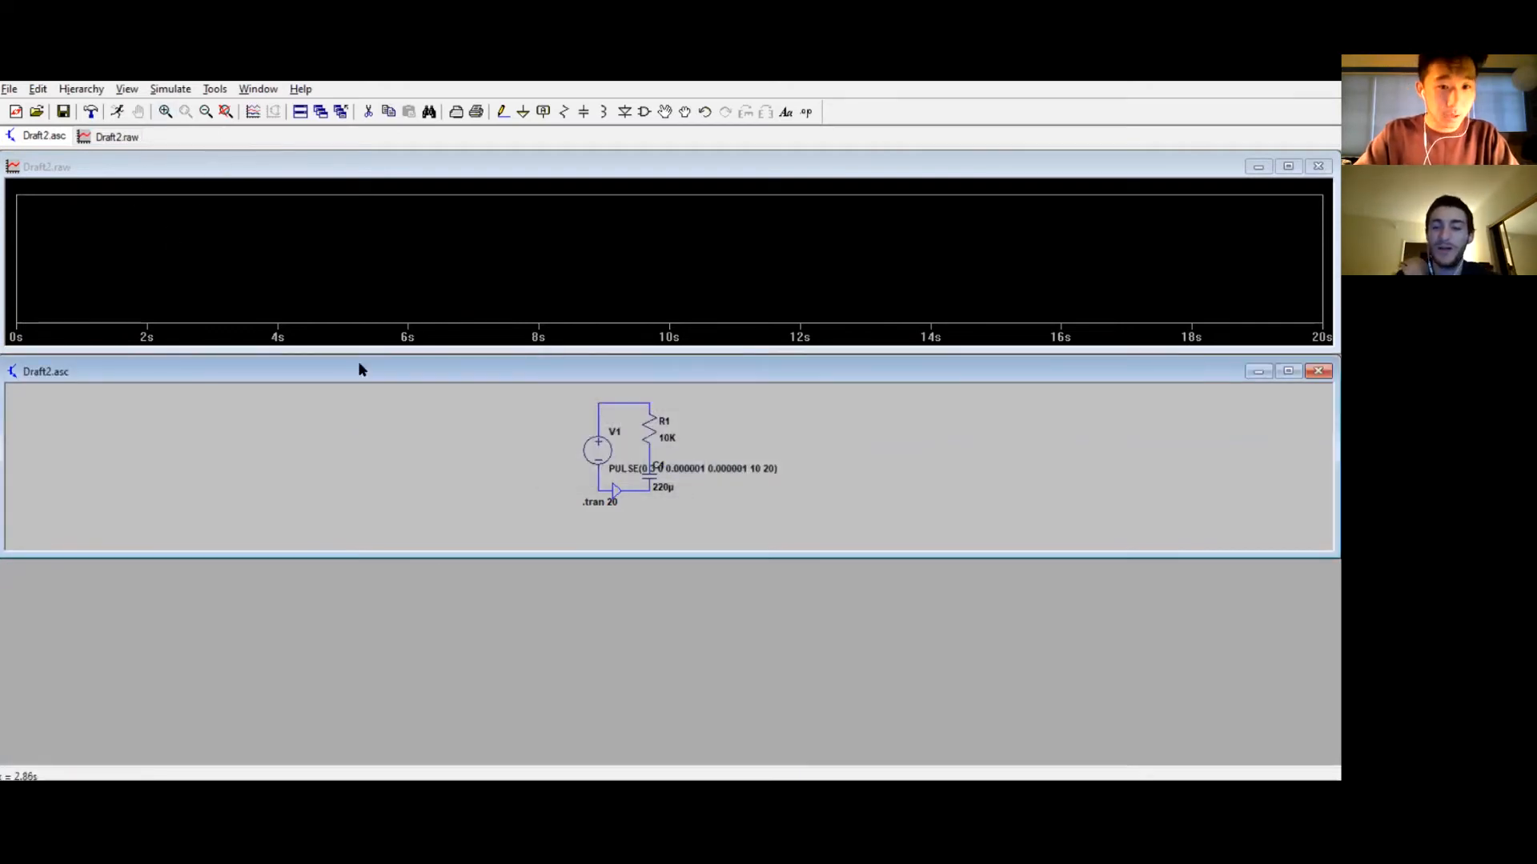
Step: Close the waveform window and rerun the simulation
click(117, 111)
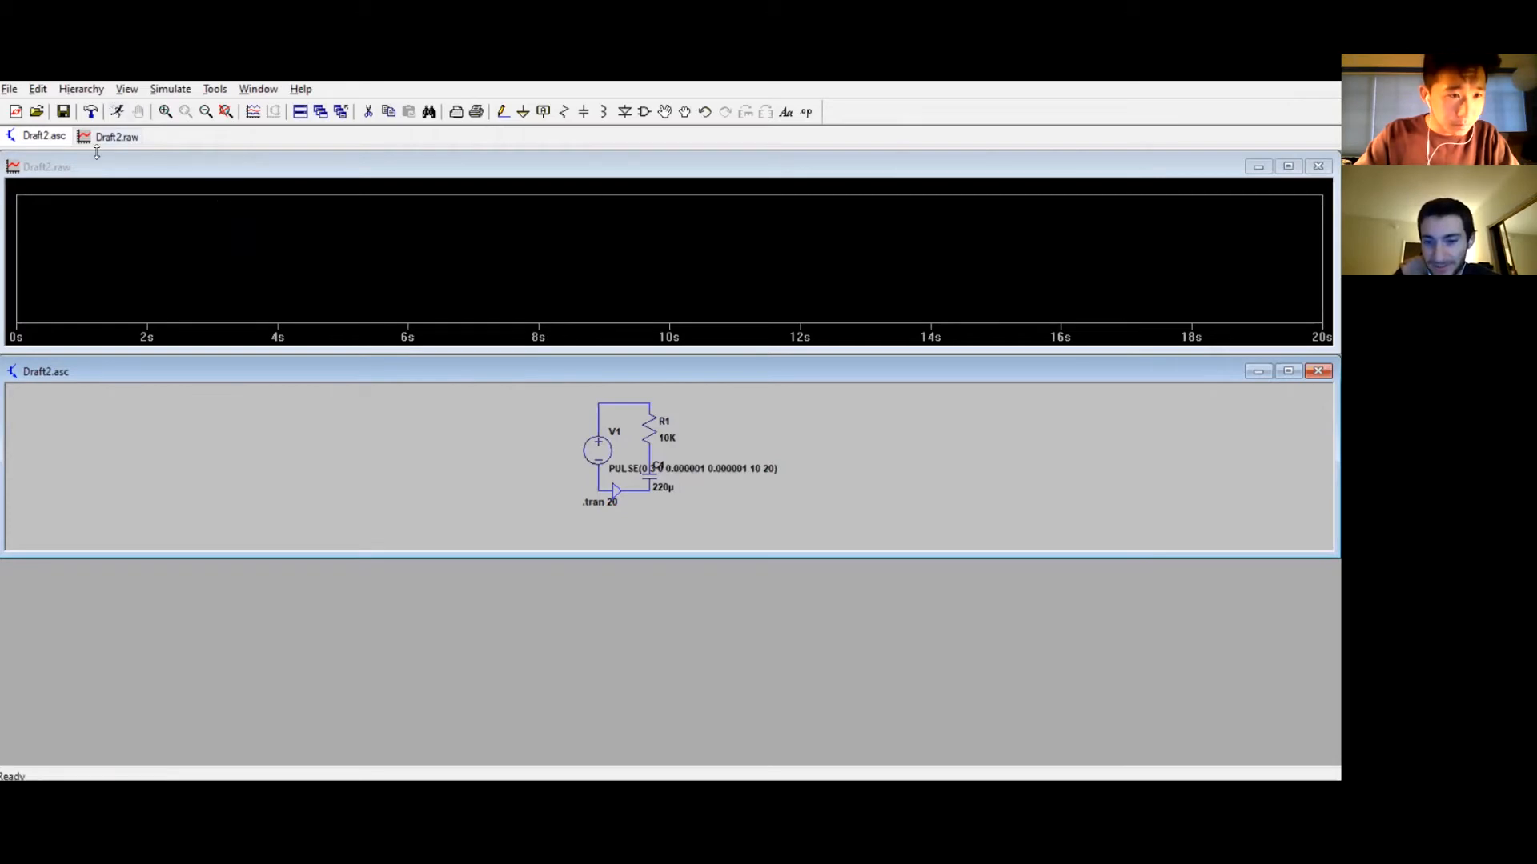
click(1313, 166)
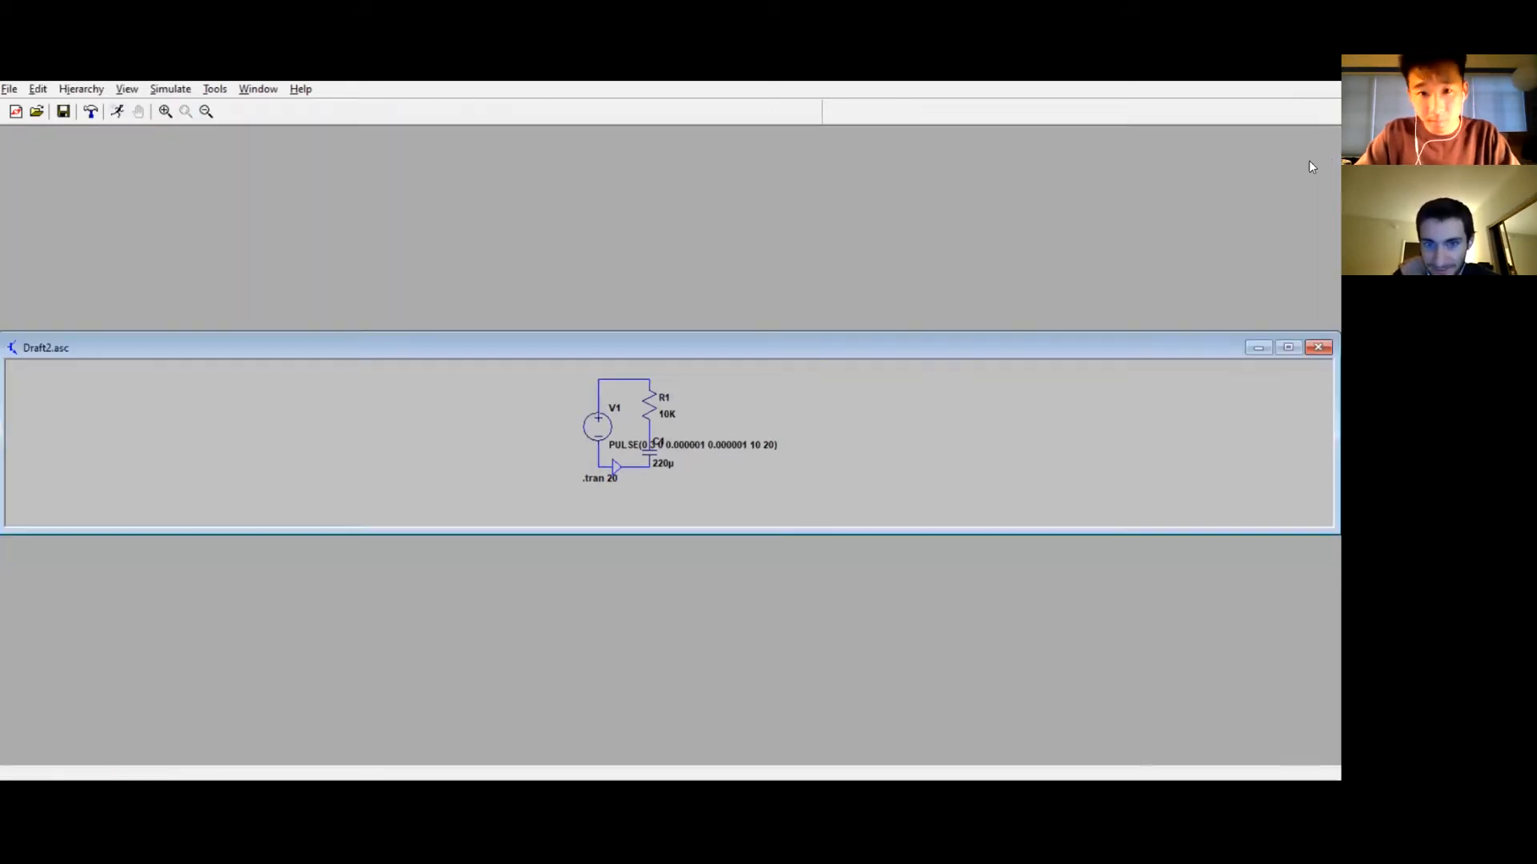
click(116, 111)
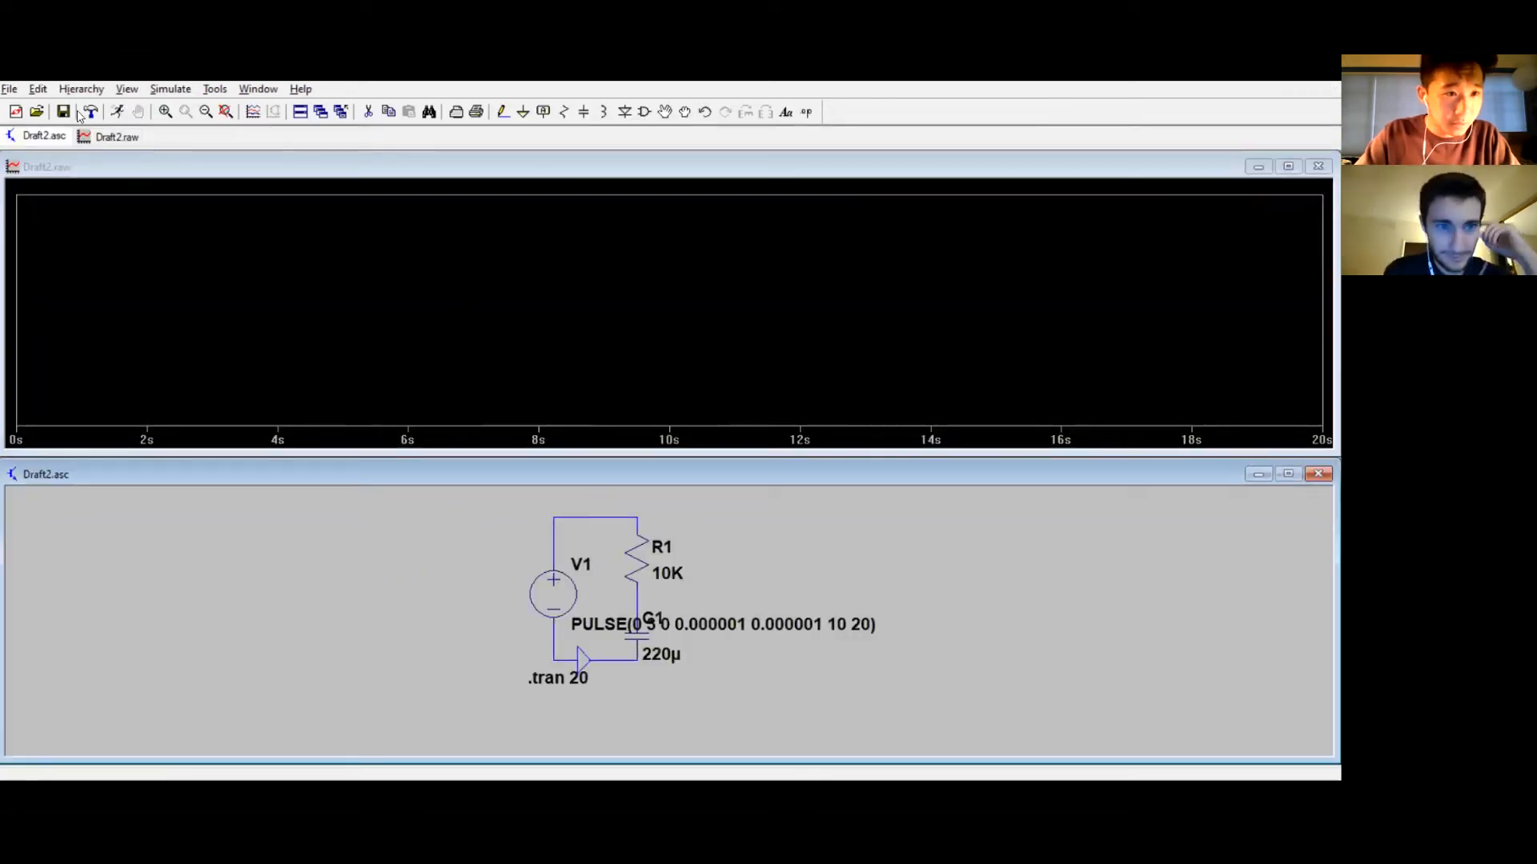
right_click(116, 113)
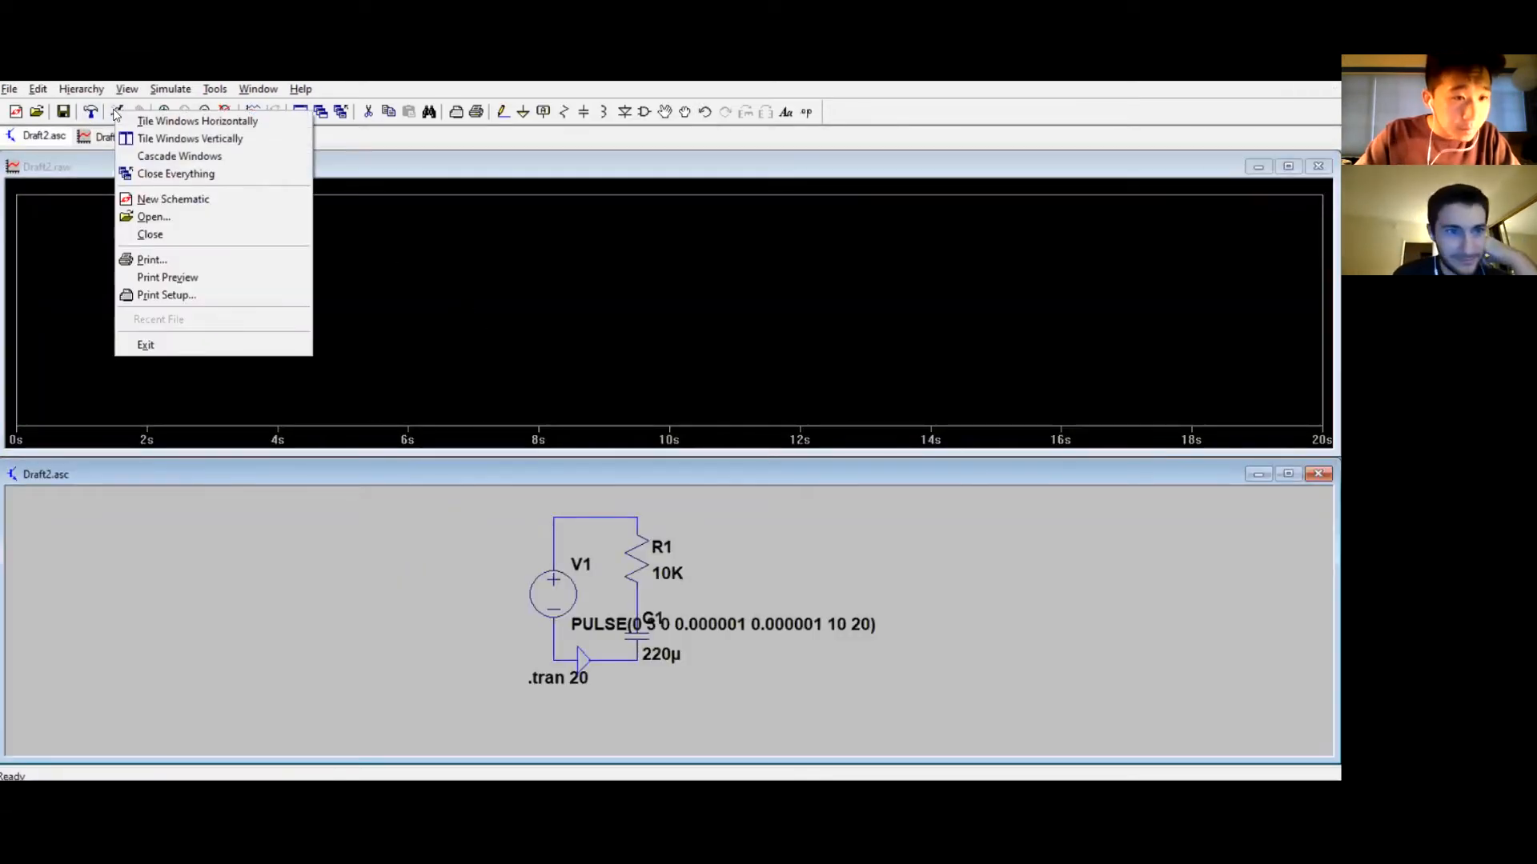
click(305, 464)
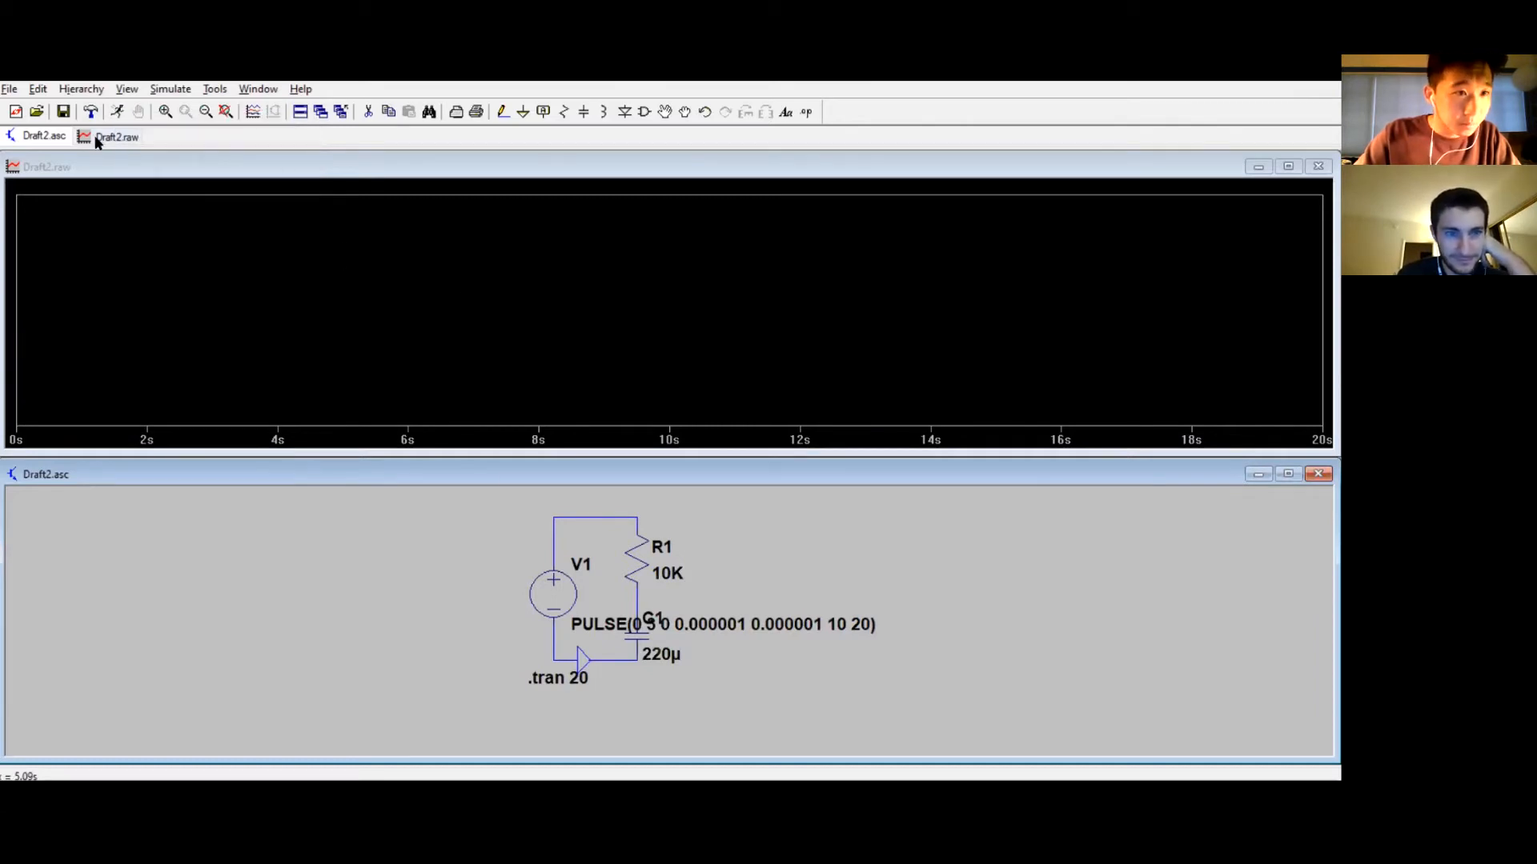
Step: Change the transient stop time to 100 s and rerun the simulation
click(177, 90)
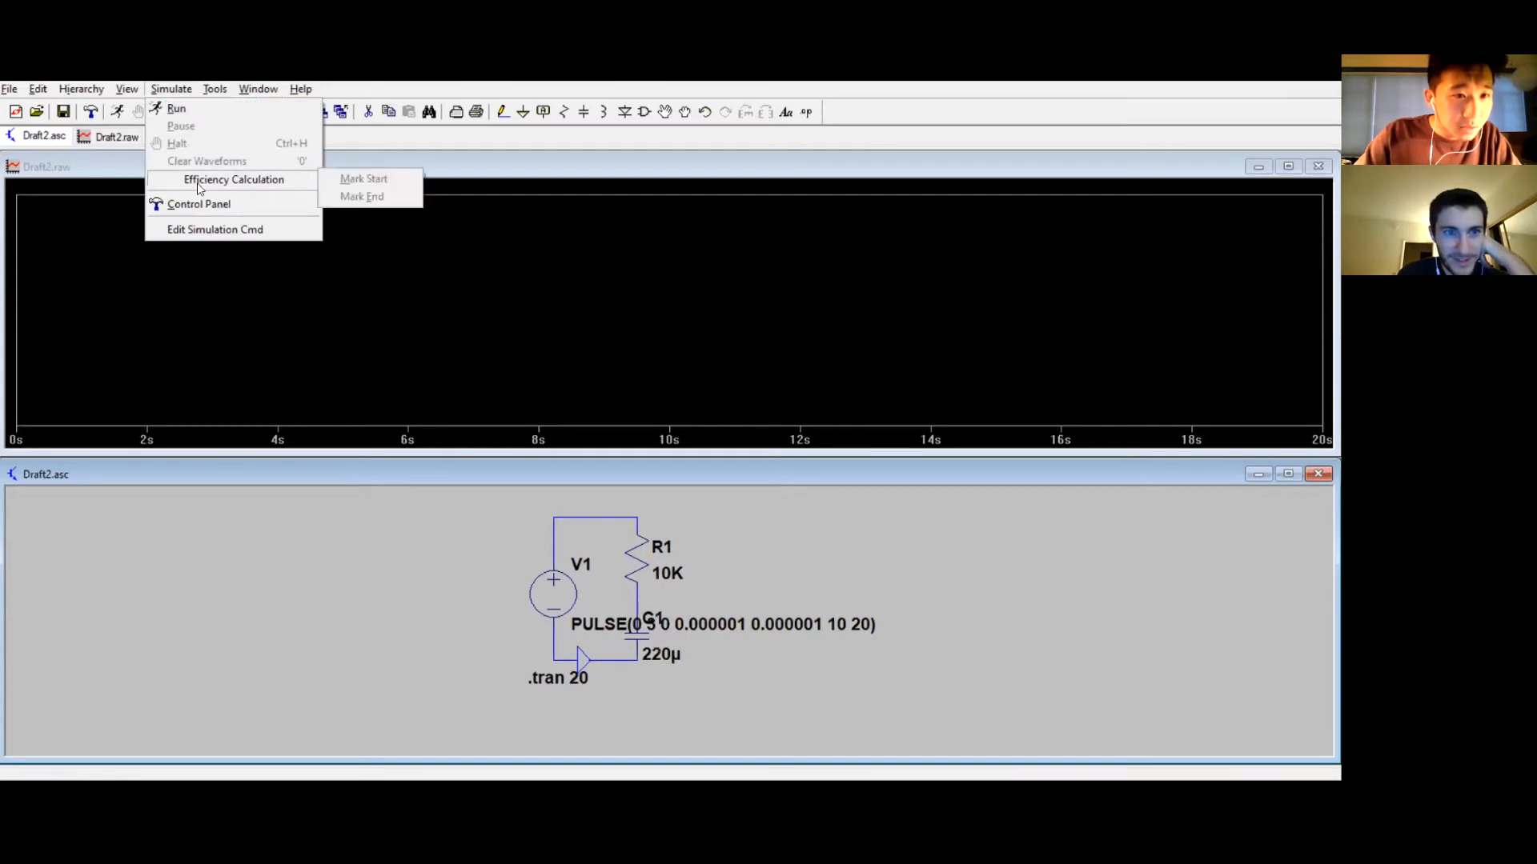
click(205, 227)
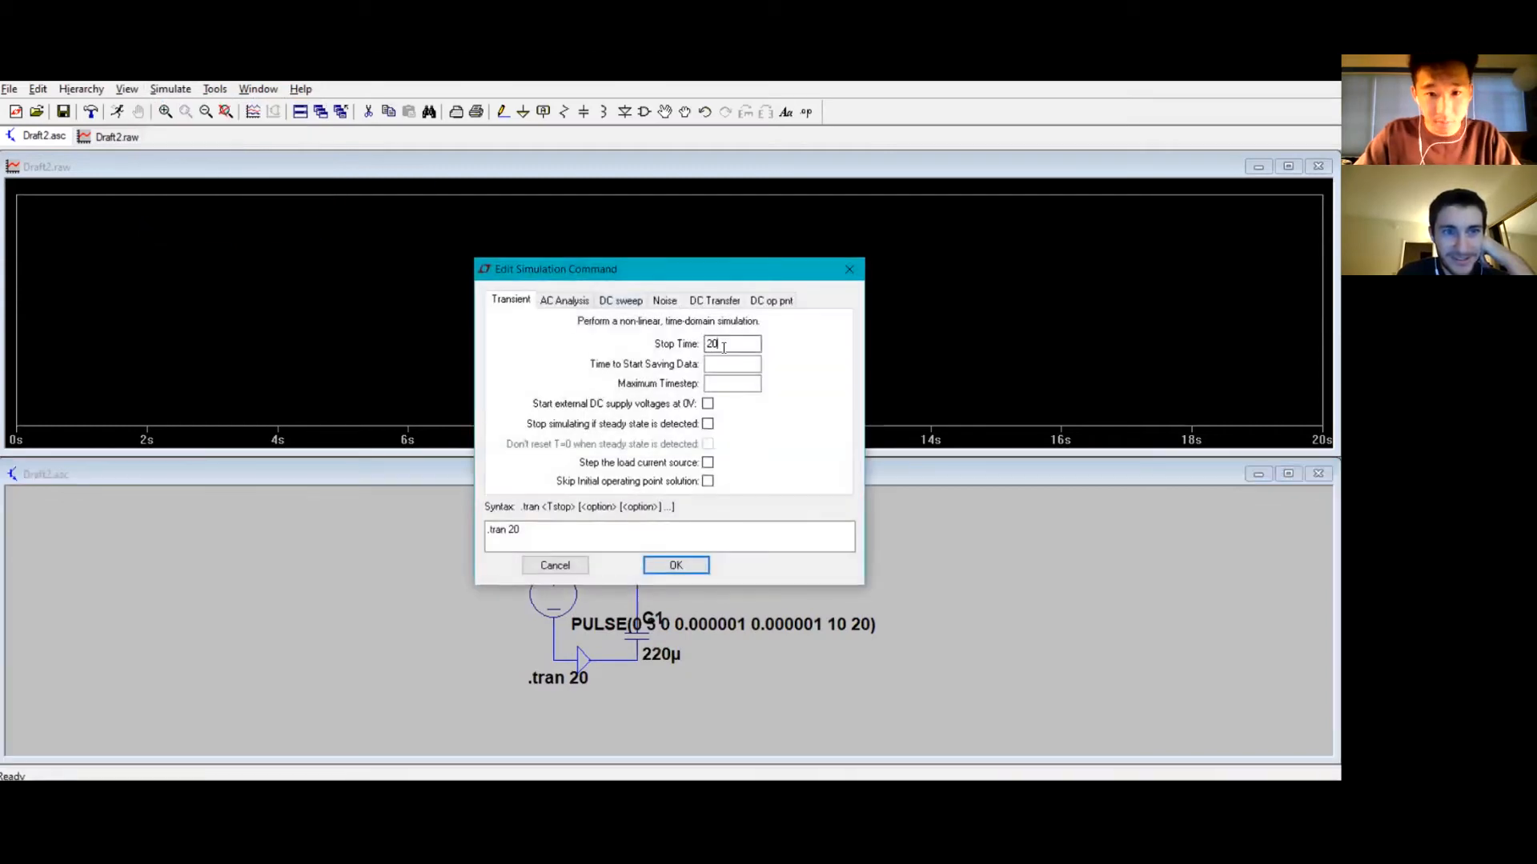
text(100)
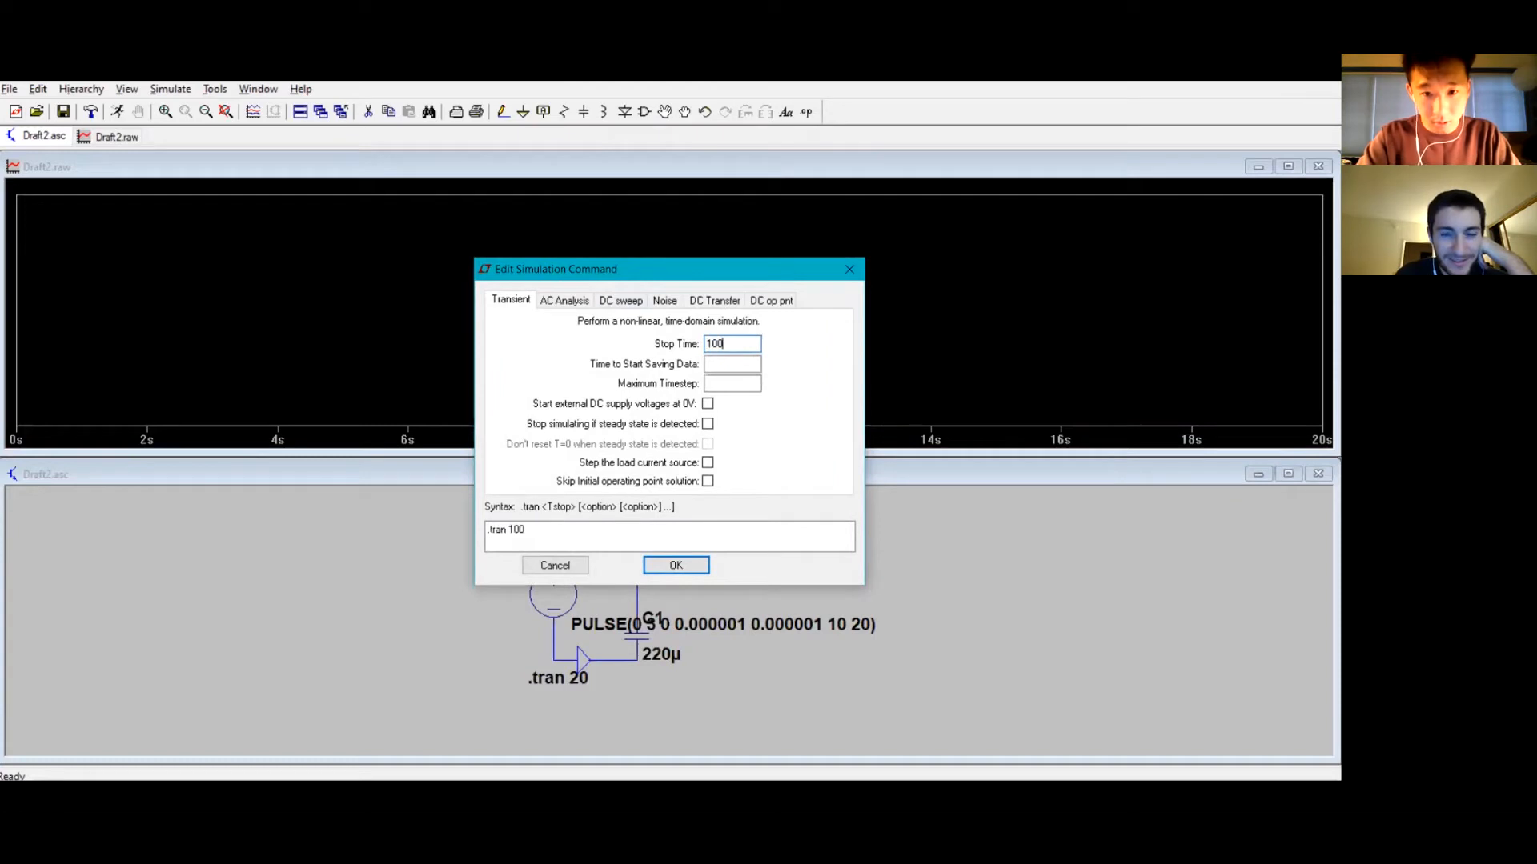
click(676, 565)
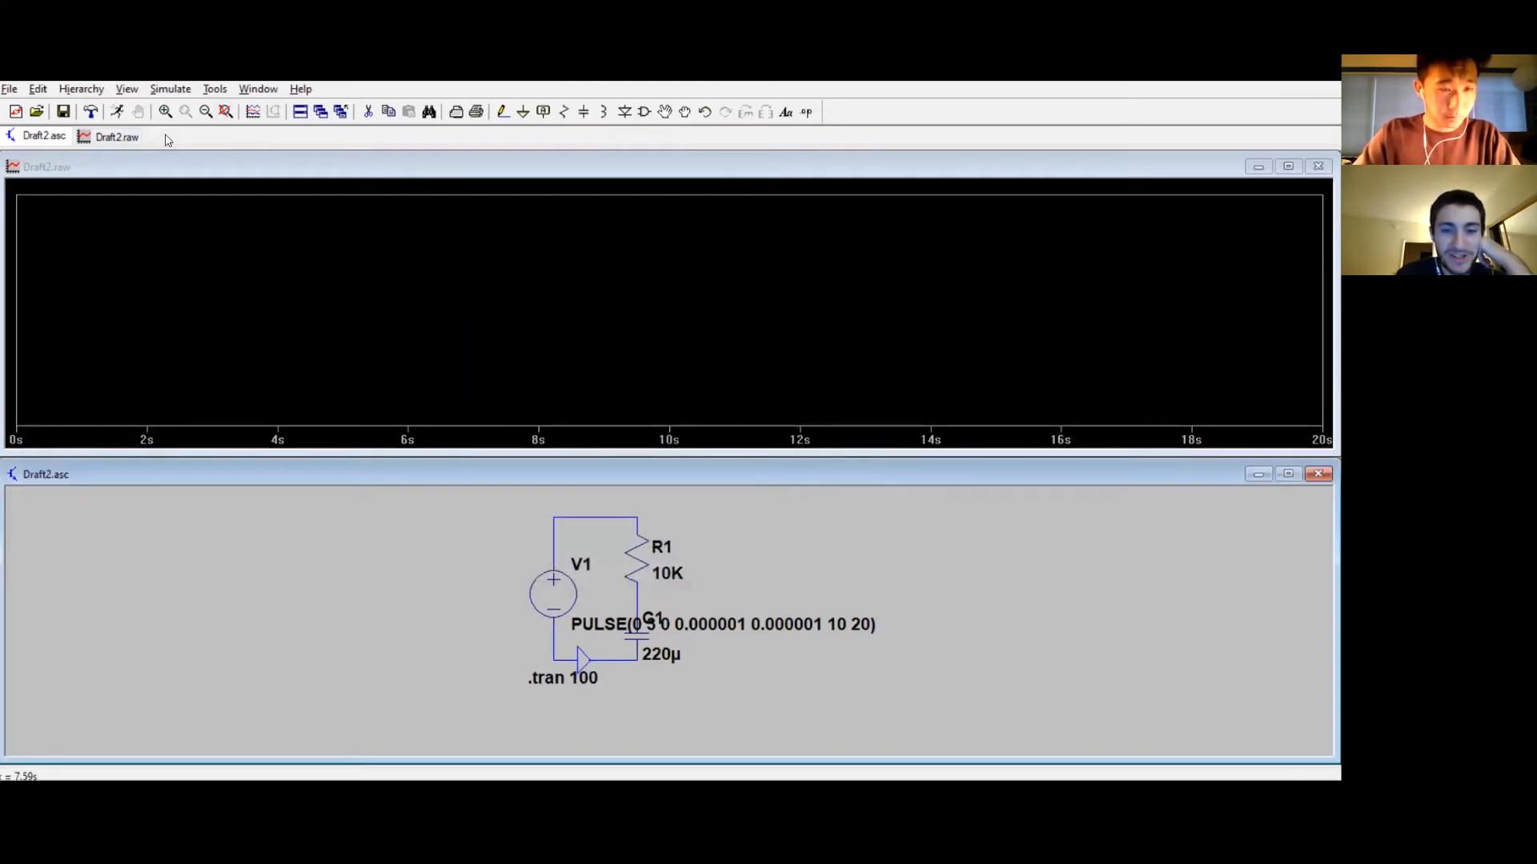
click(169, 90)
click(172, 106)
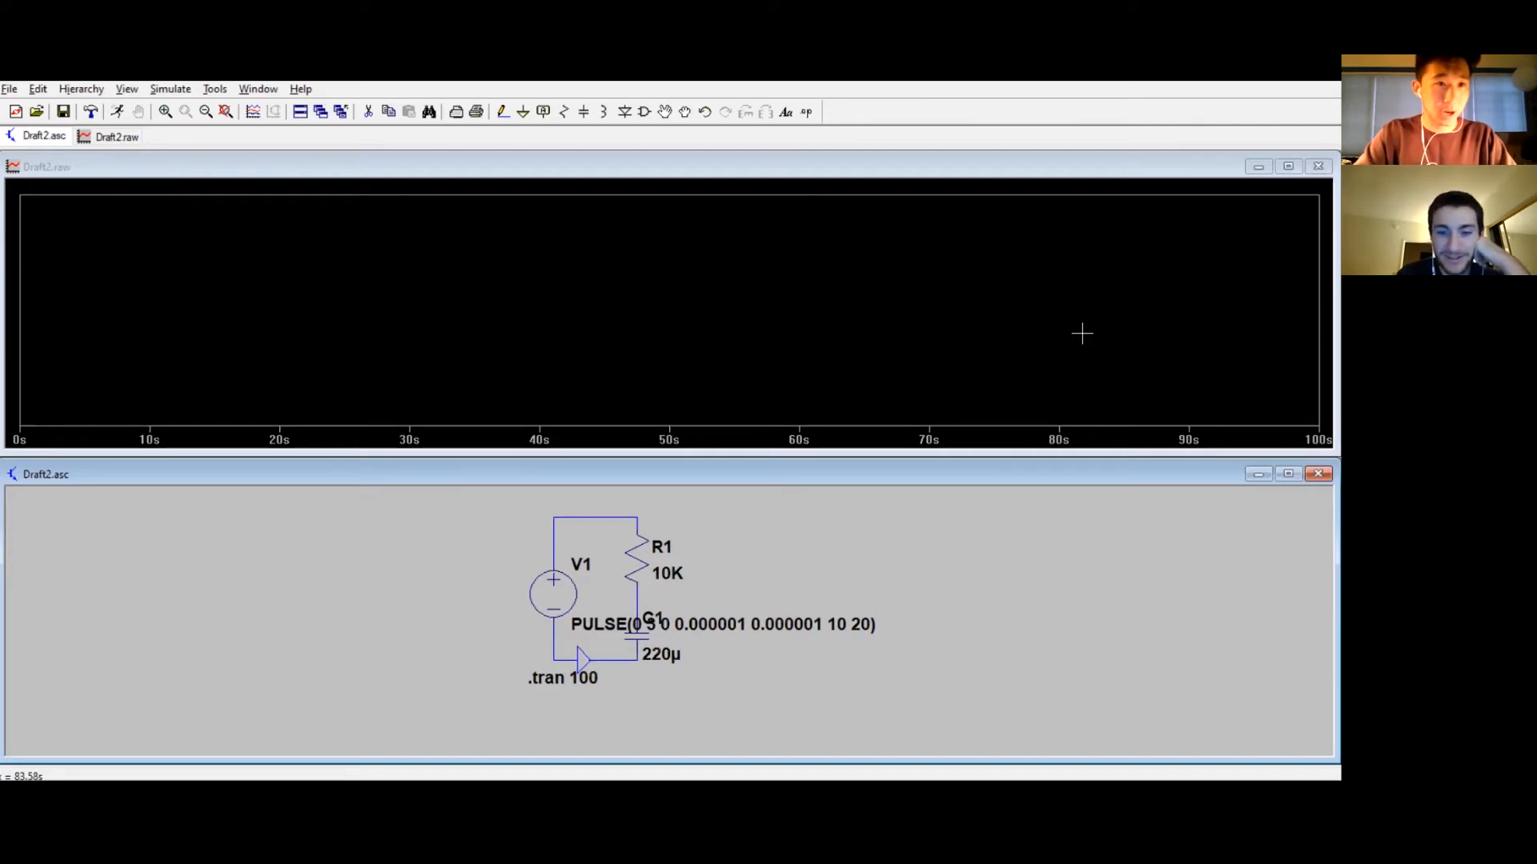
Step: Reopen the simulation command to review its settings
click(170, 89)
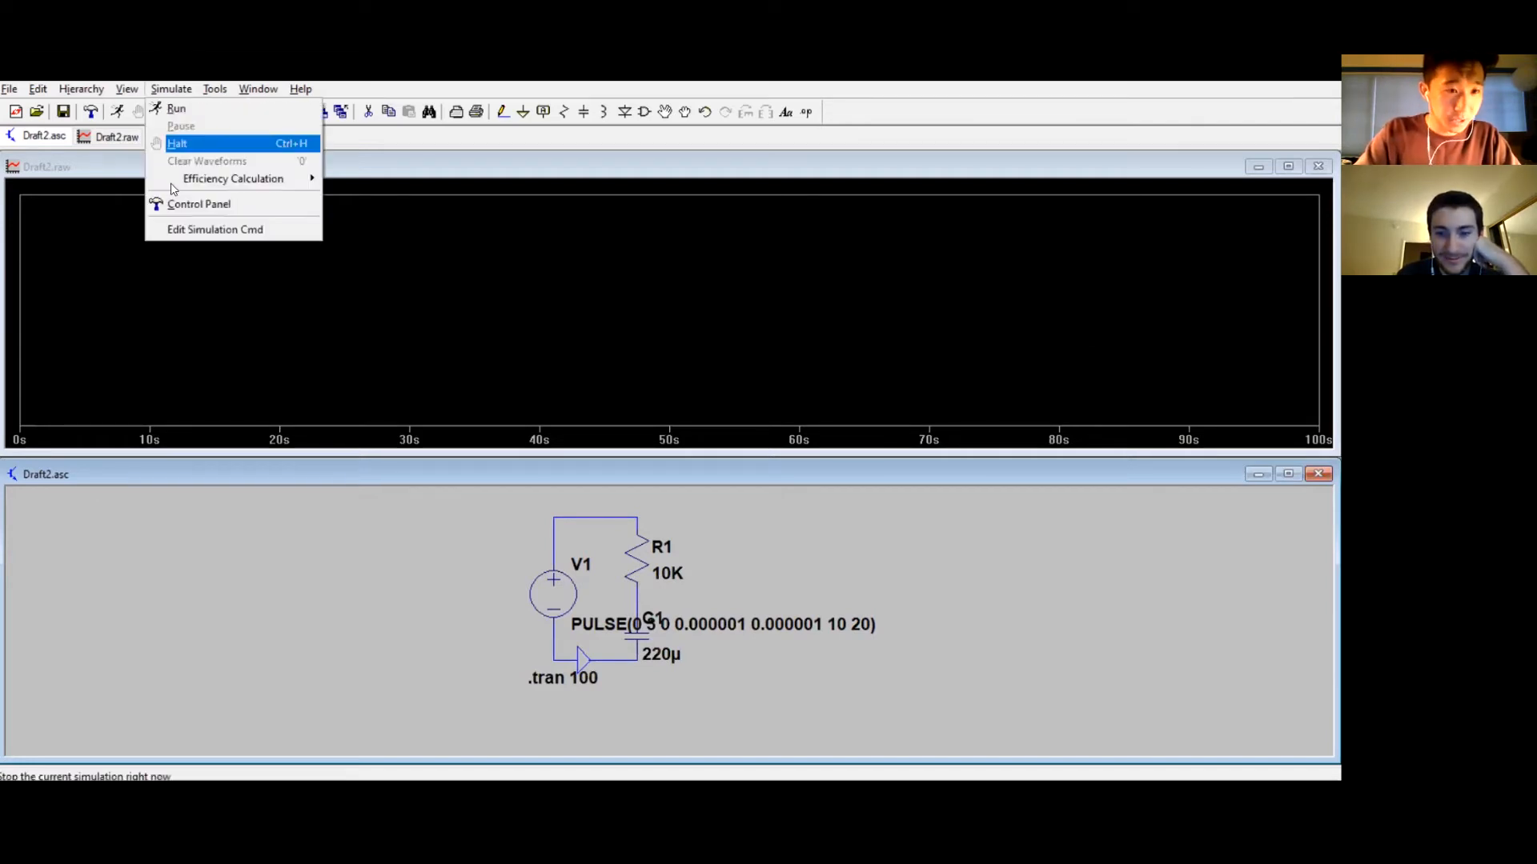
click(181, 230)
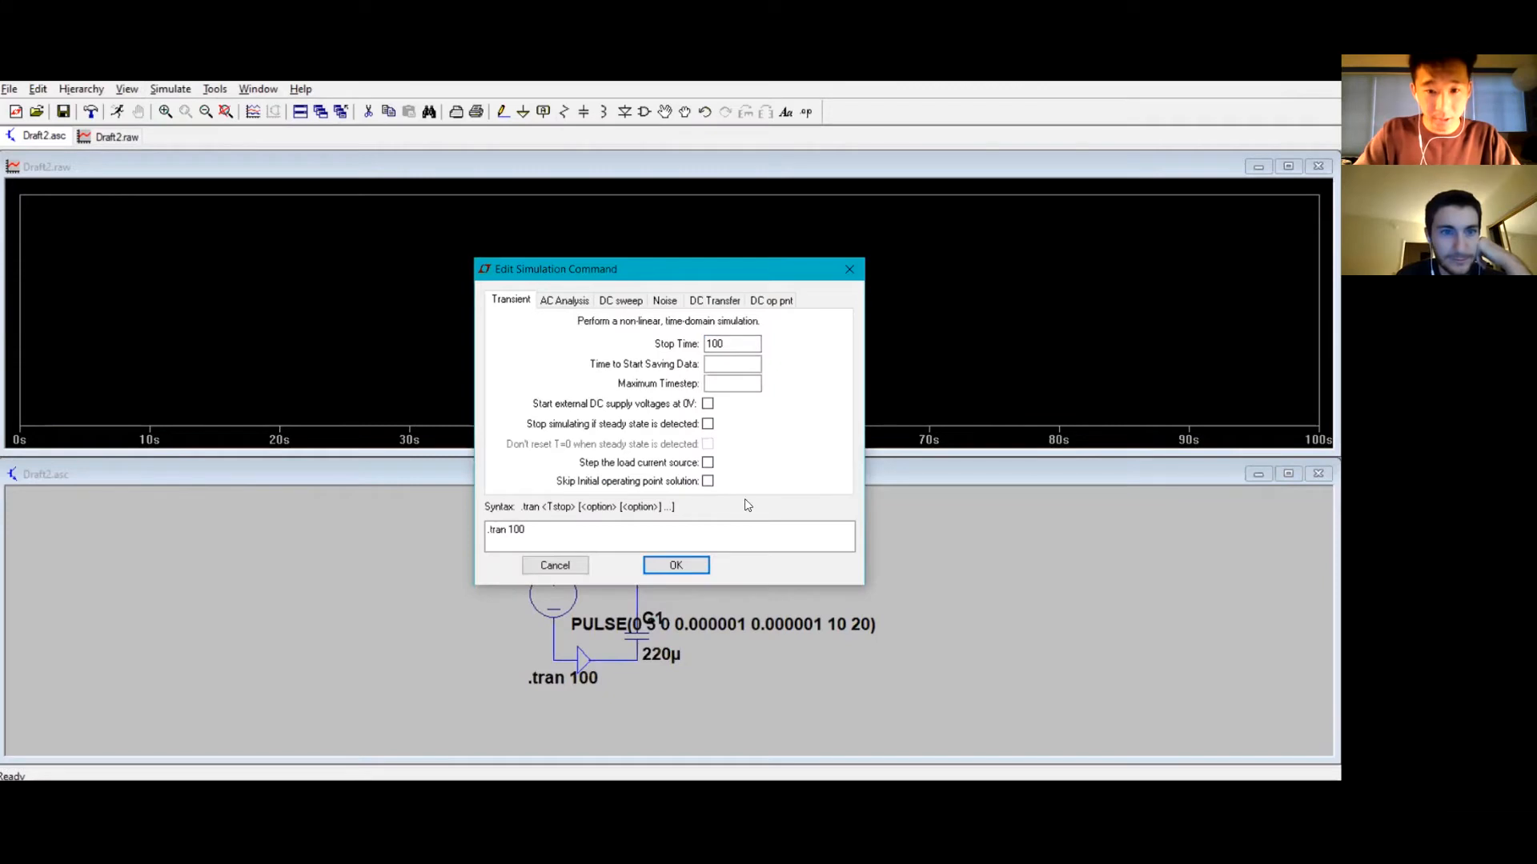
click(681, 566)
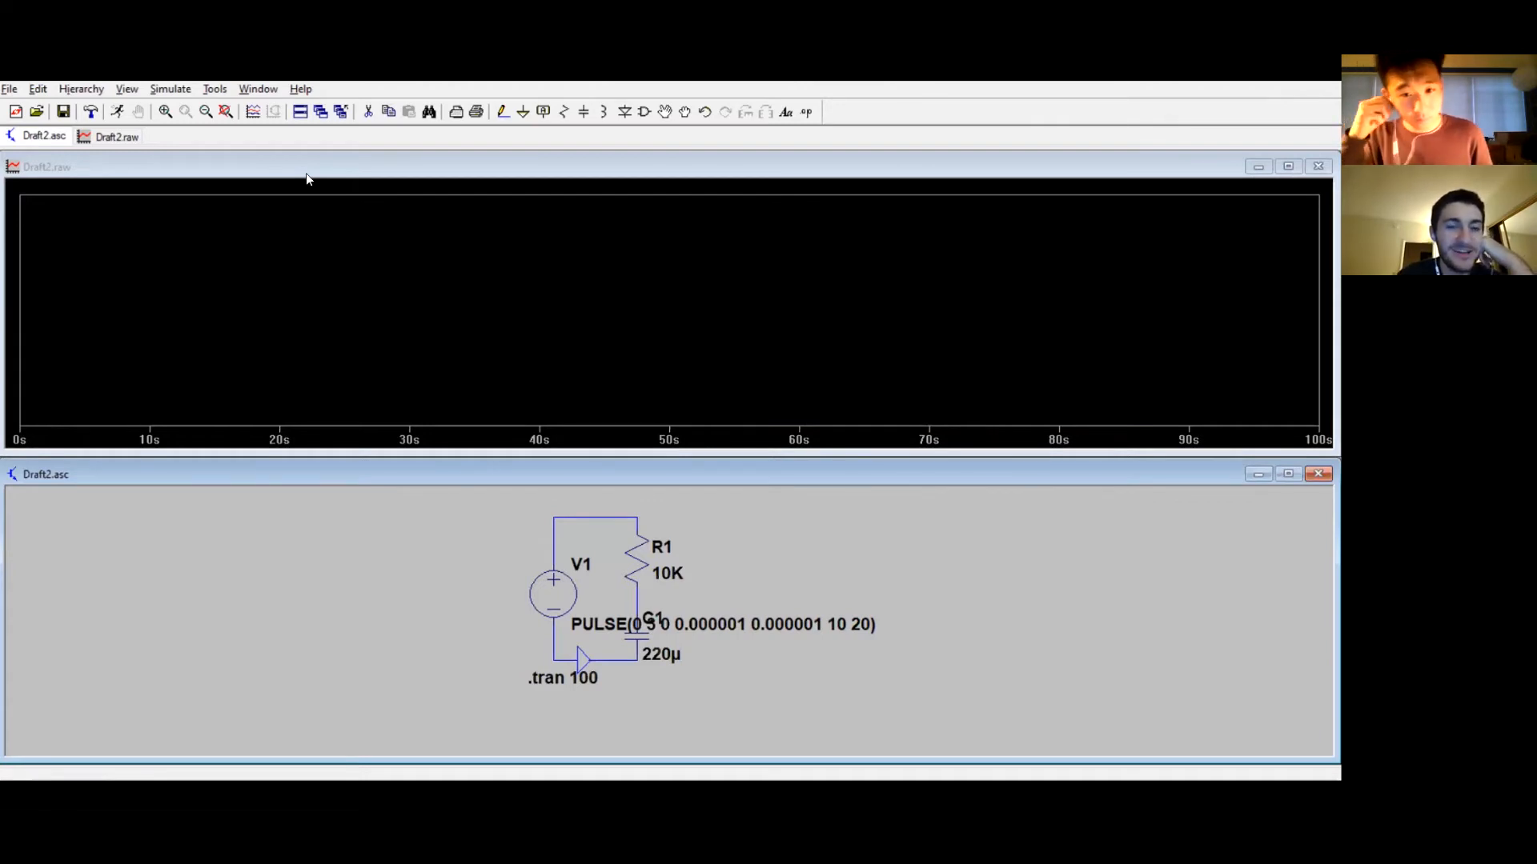
Step: Plot the resistor current together with the resistor–capacitor junction voltage, briefly adding the capacitor current in between
click(638, 552)
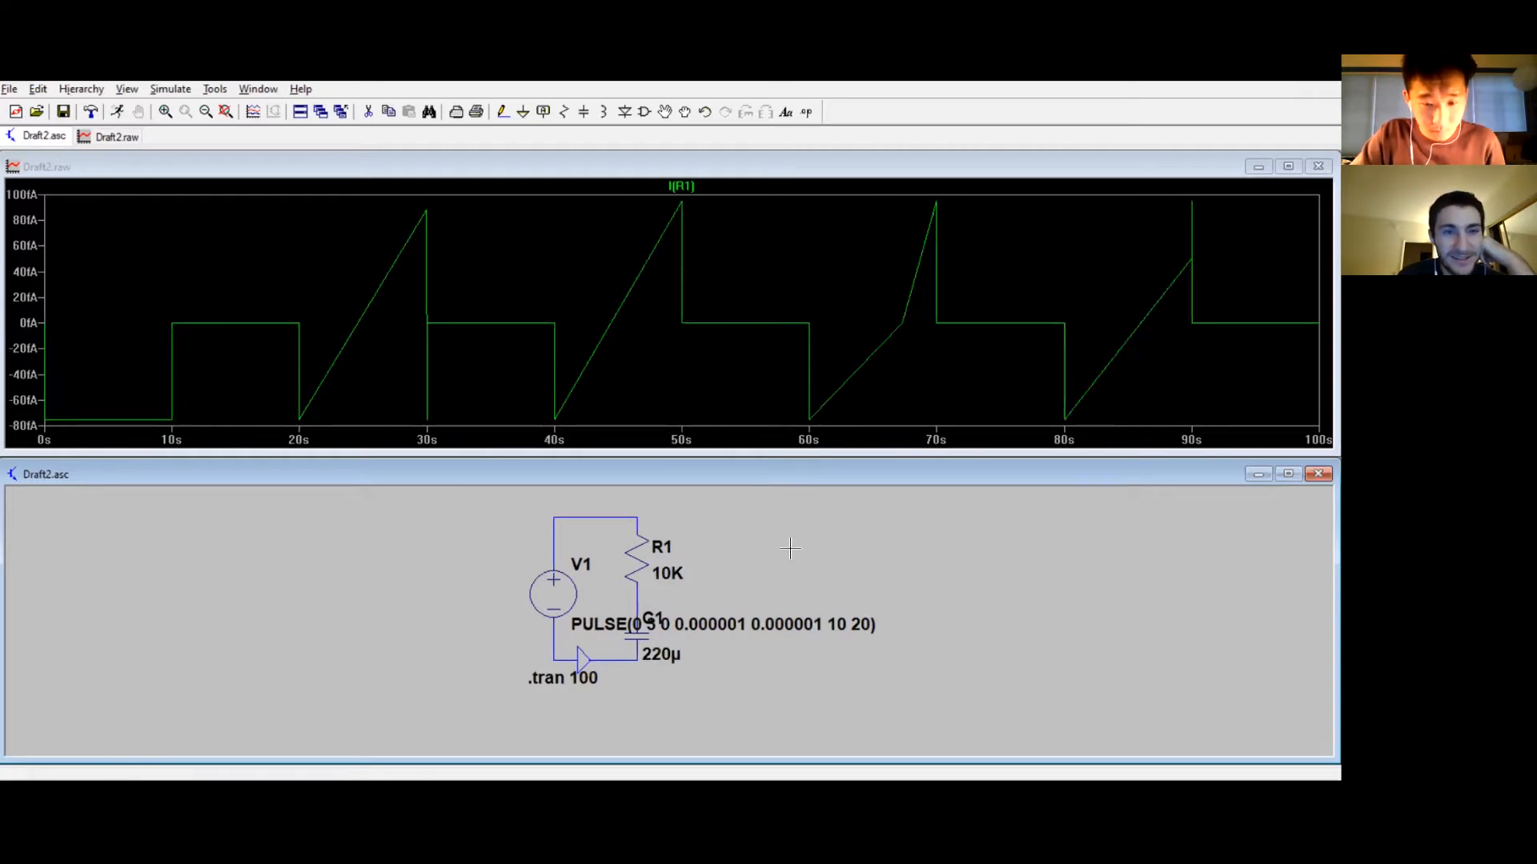
click(642, 633)
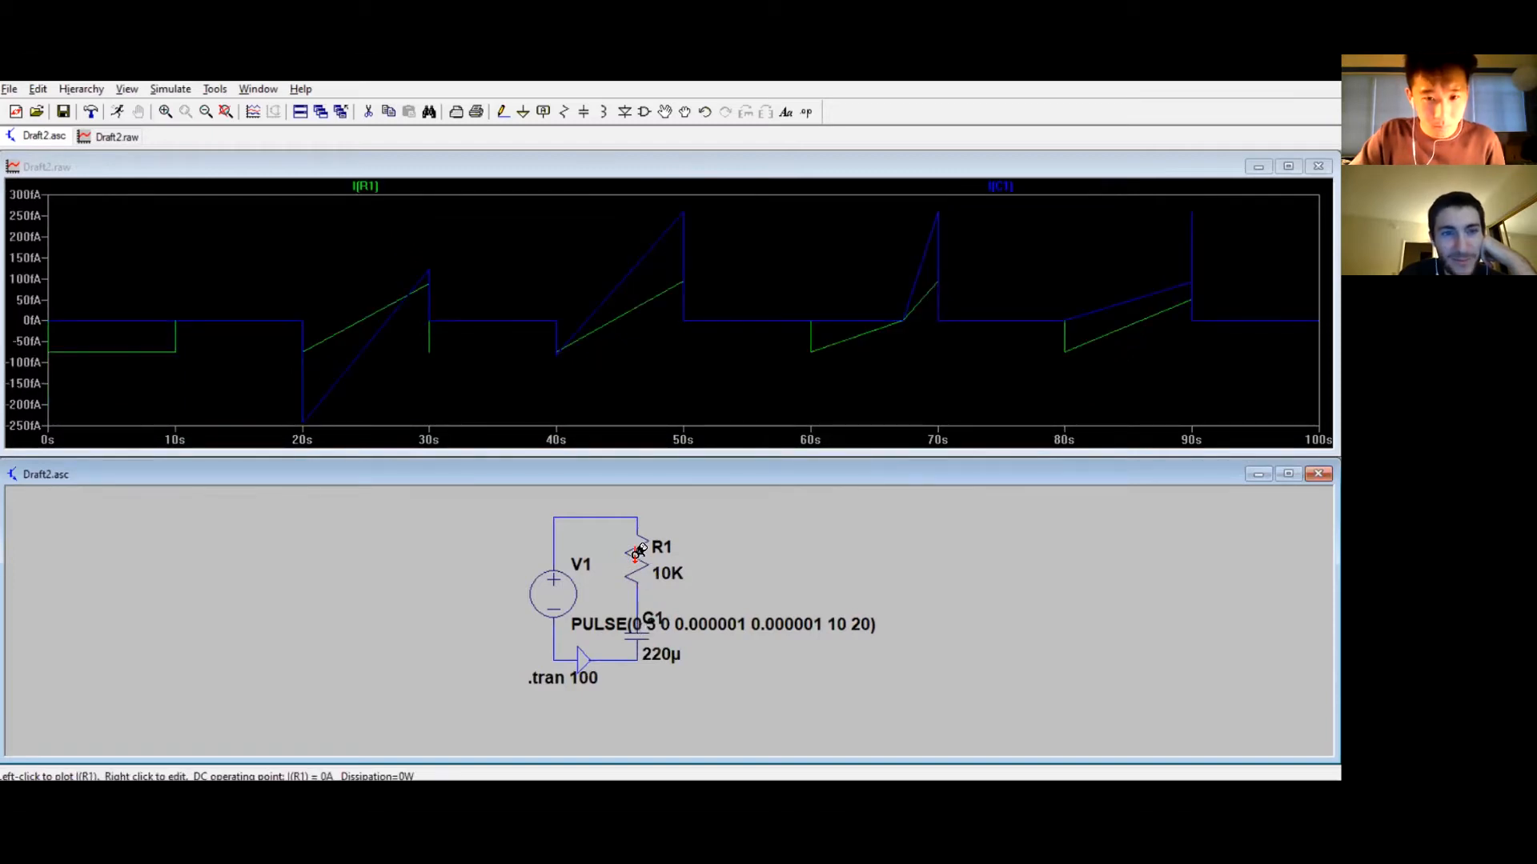
click(638, 551)
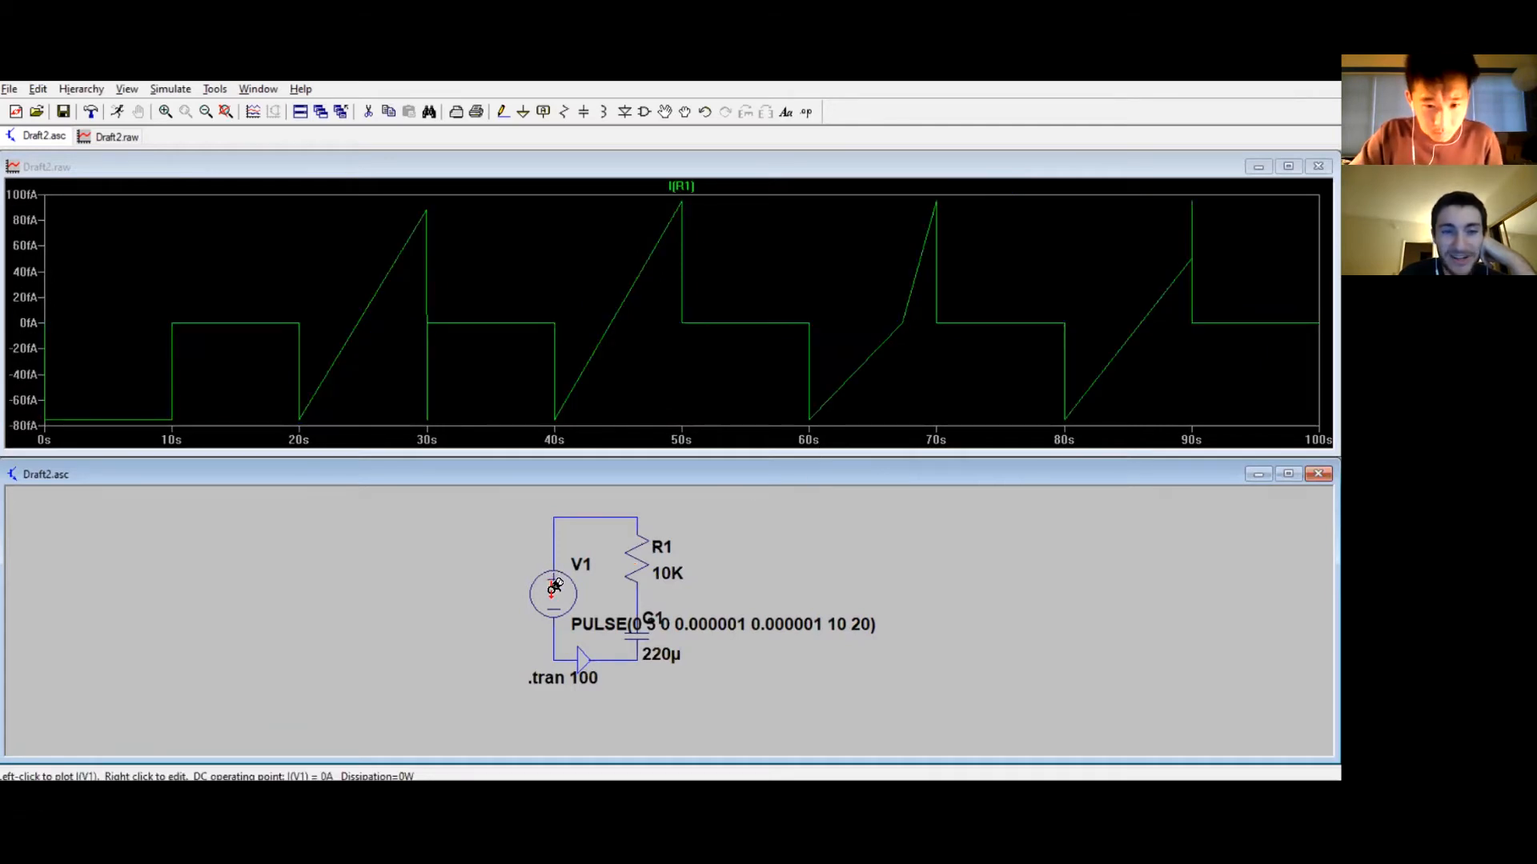
click(636, 594)
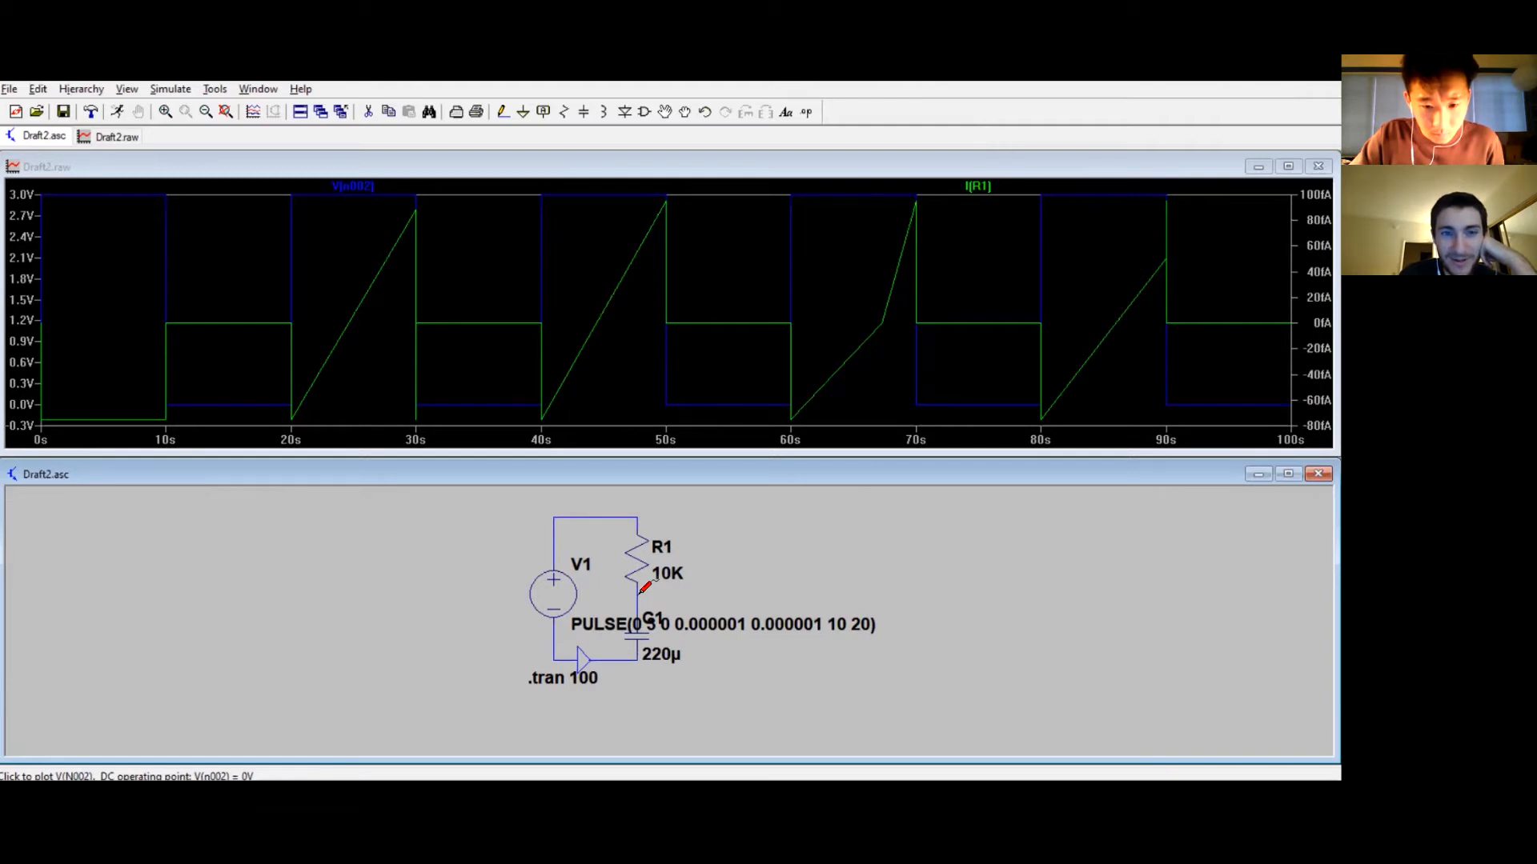
Step: Plot the voltages at the circuit's top node, resistor–capacitor junction and bottom node one at a time
click(643, 591)
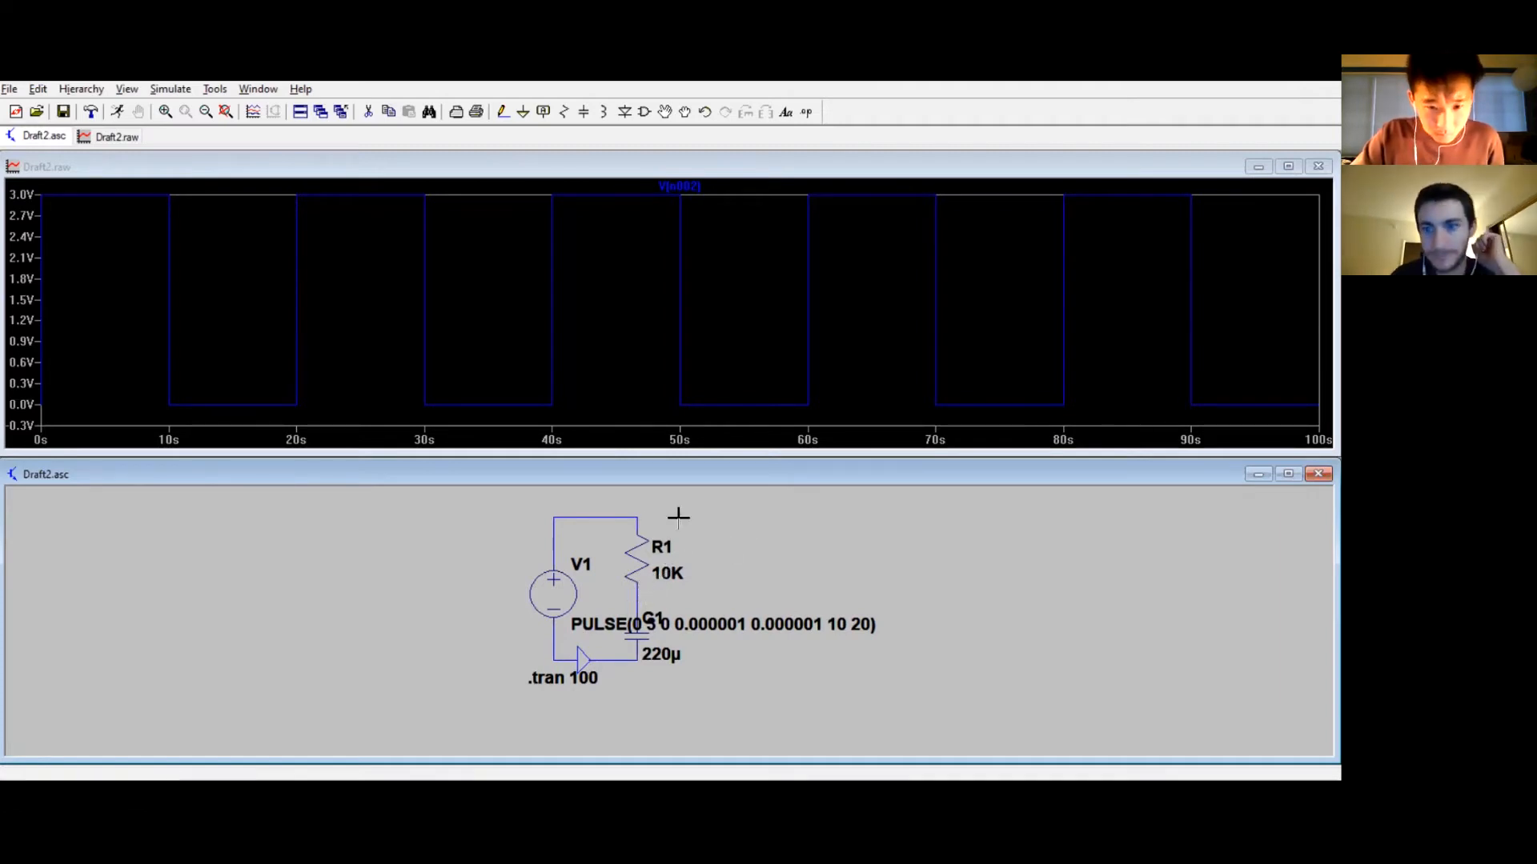
click(628, 518)
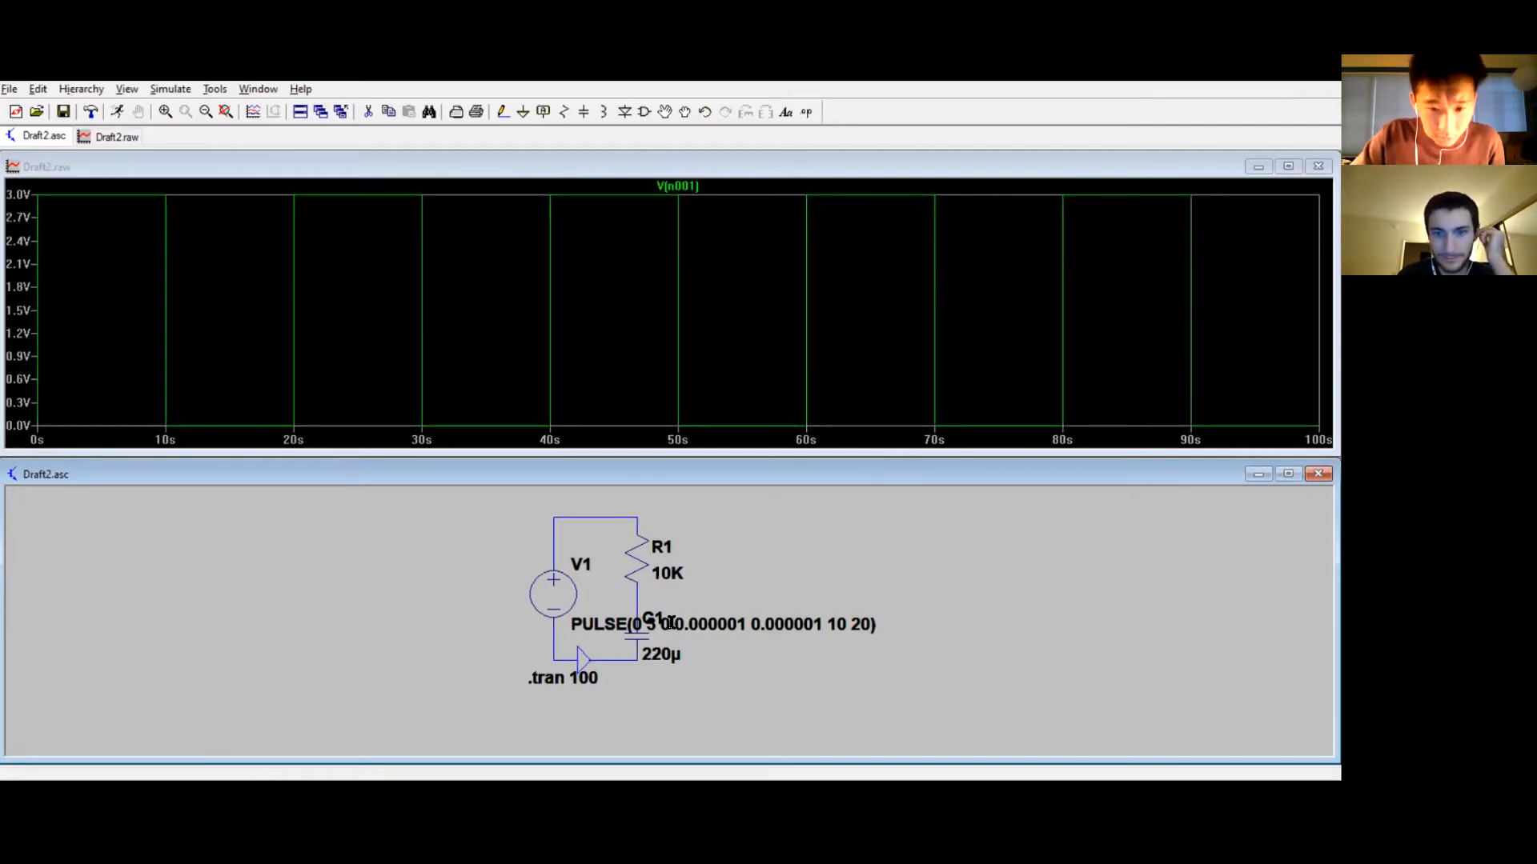
click(636, 591)
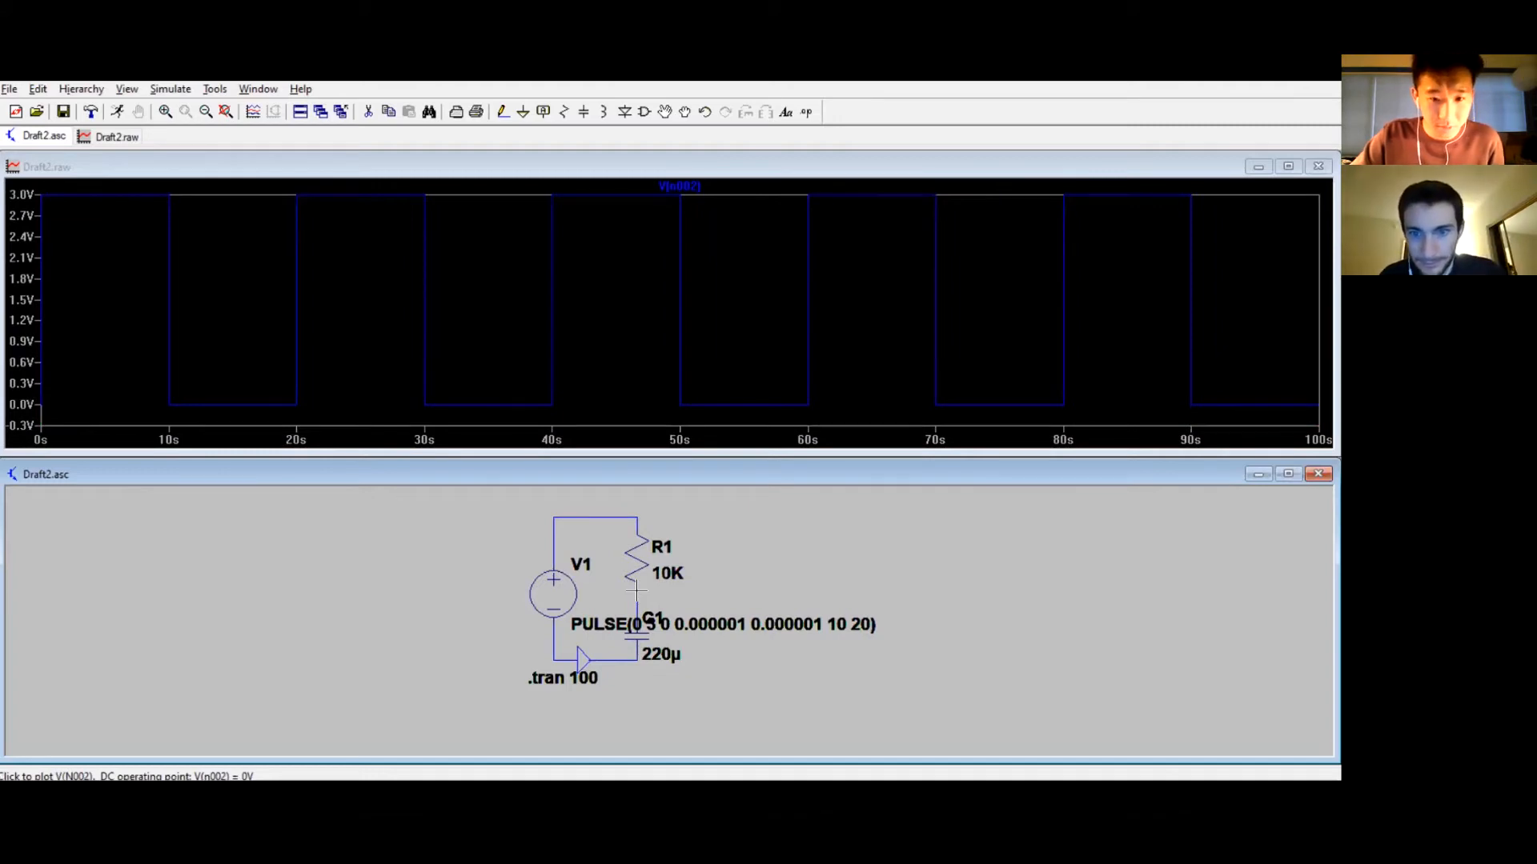
click(625, 517)
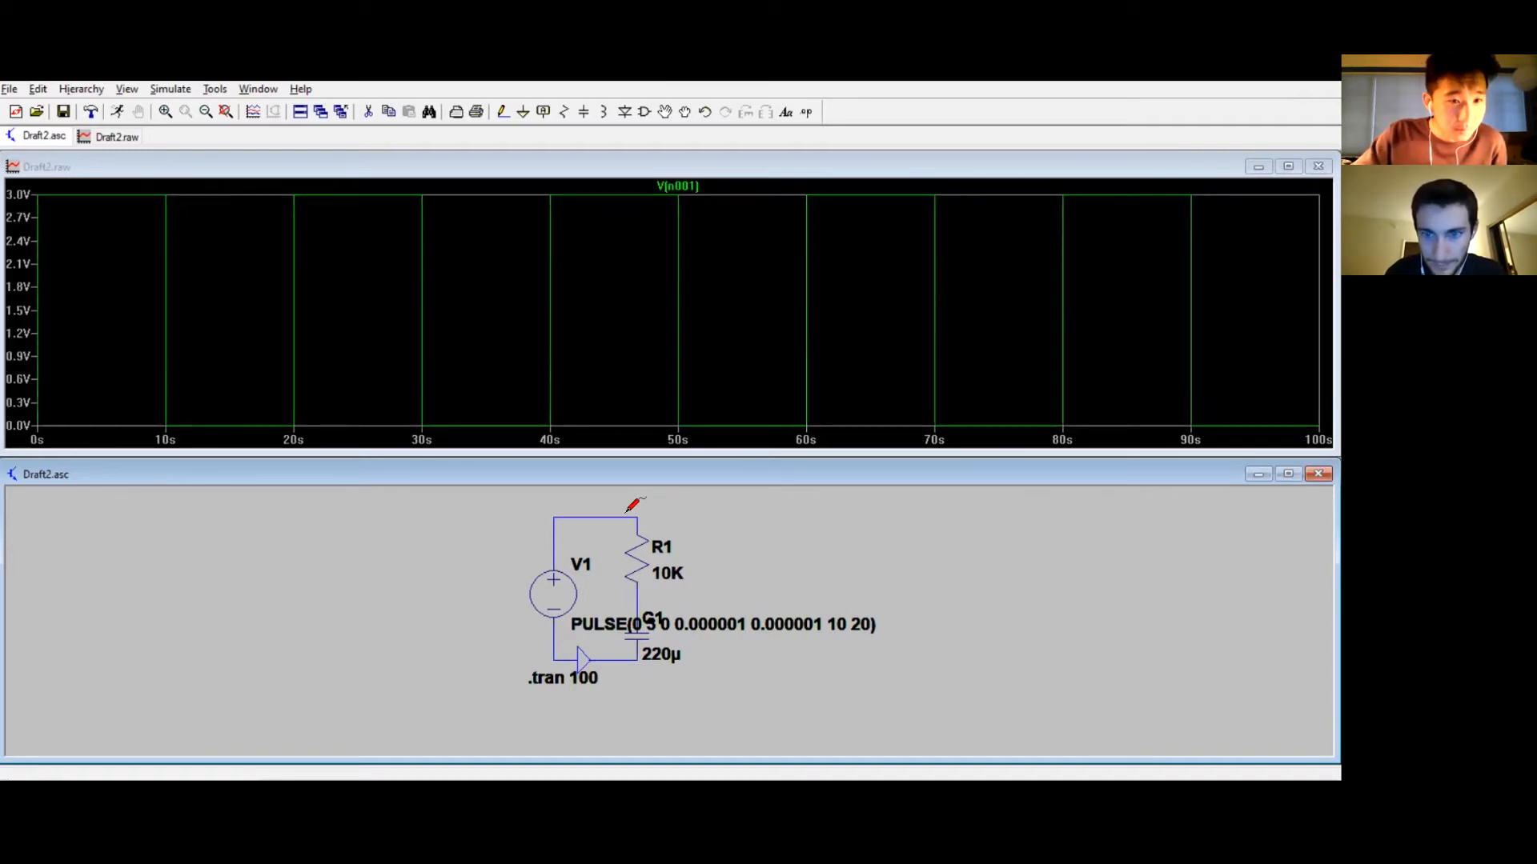
click(641, 602)
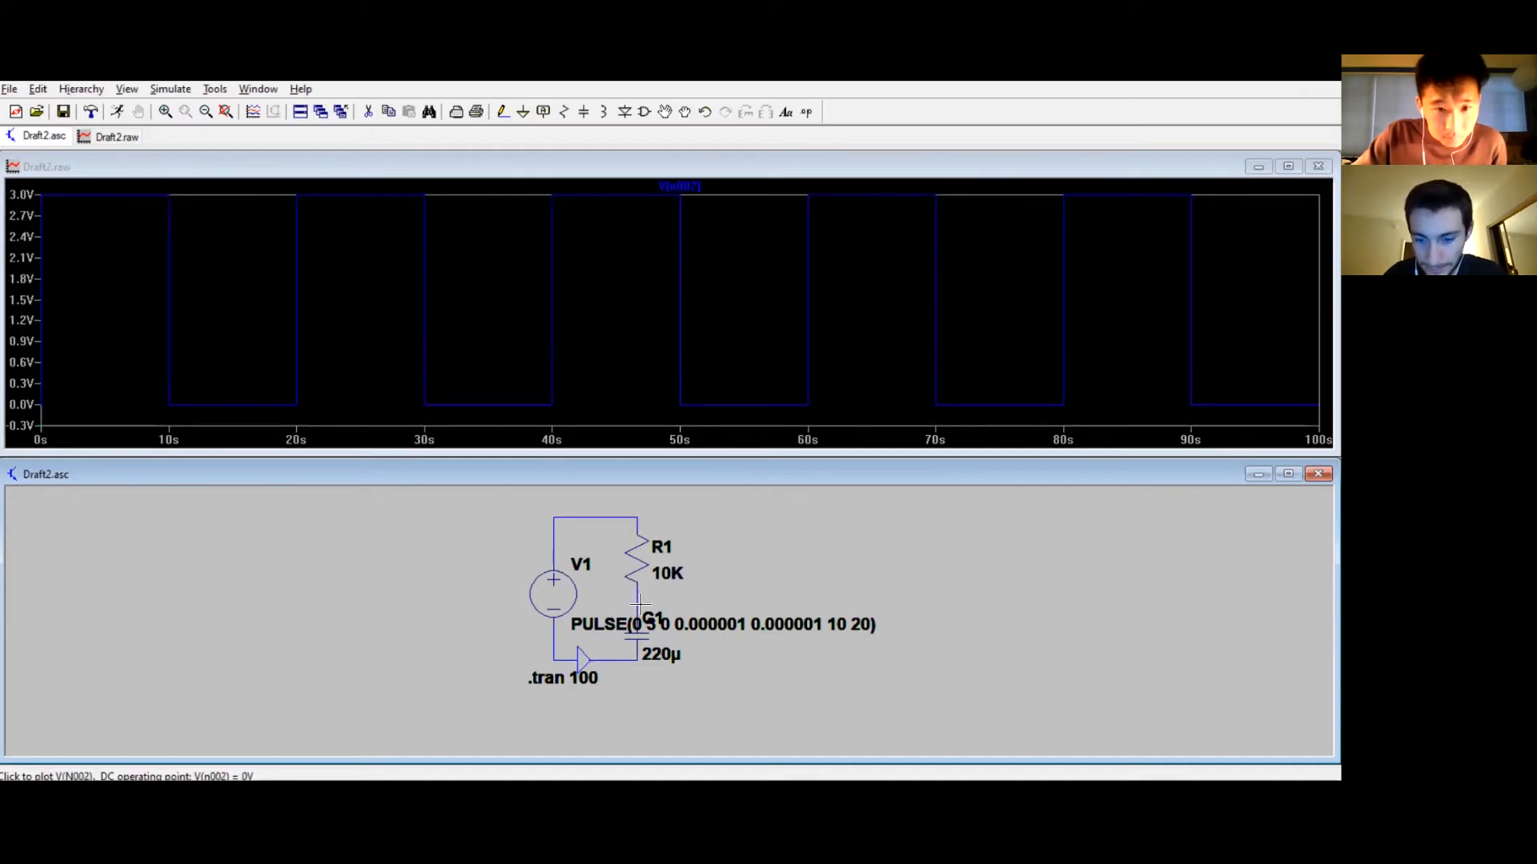
click(630, 661)
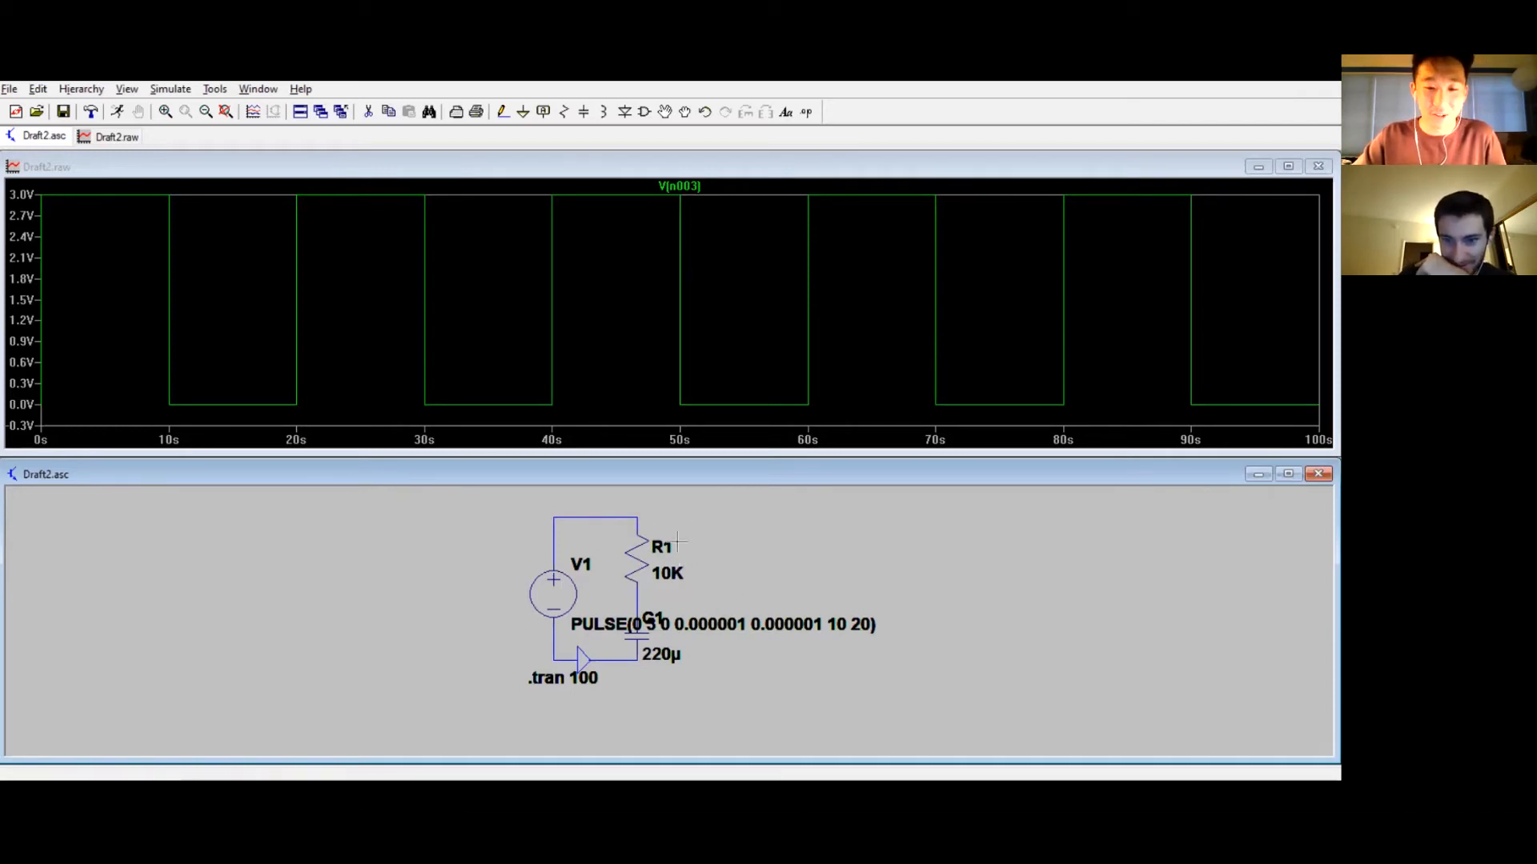
click(635, 516)
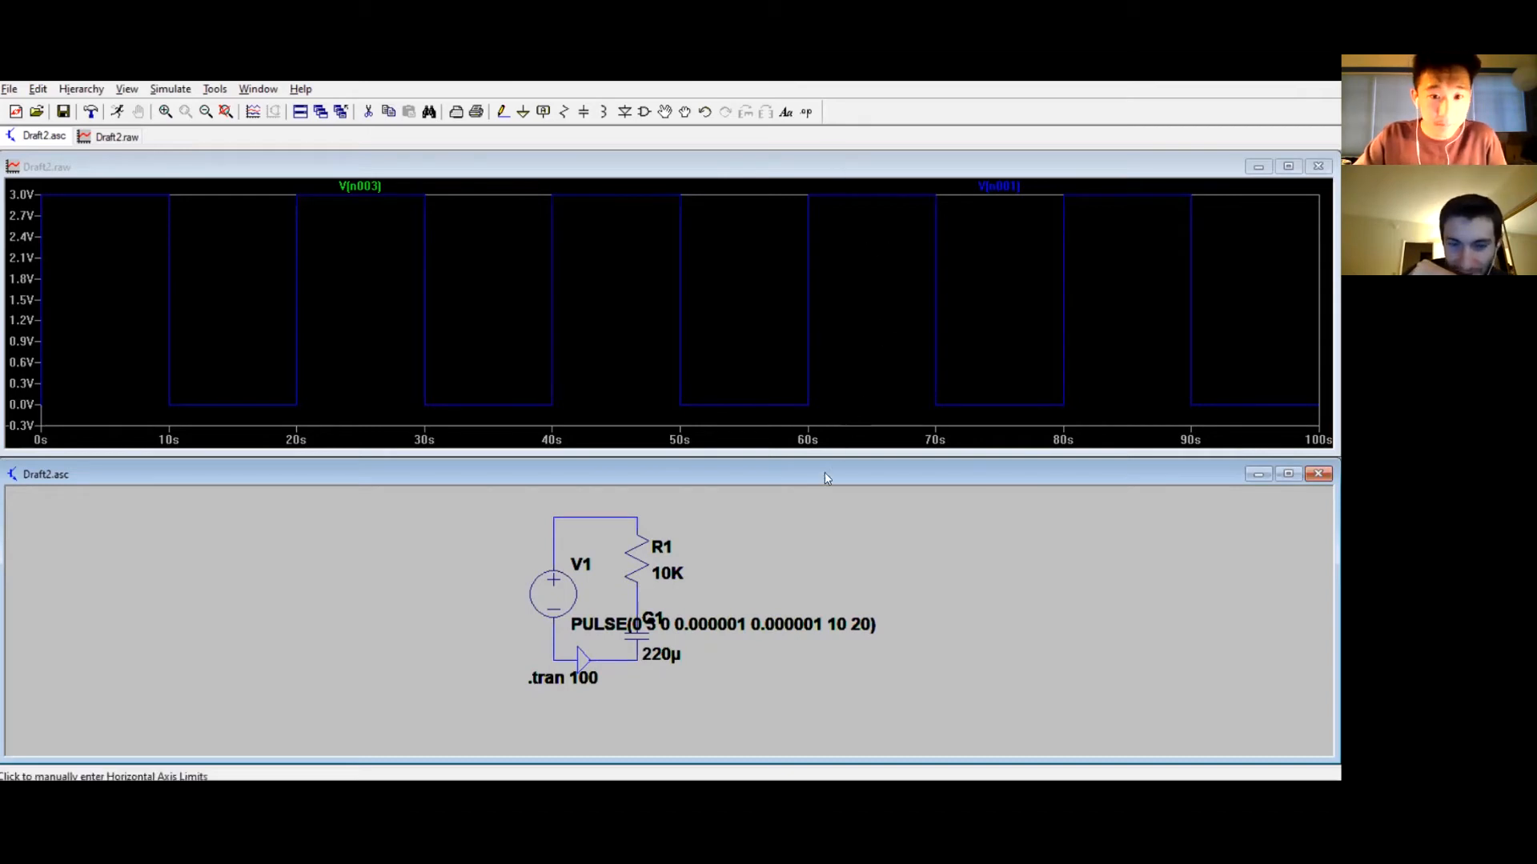
click(636, 606)
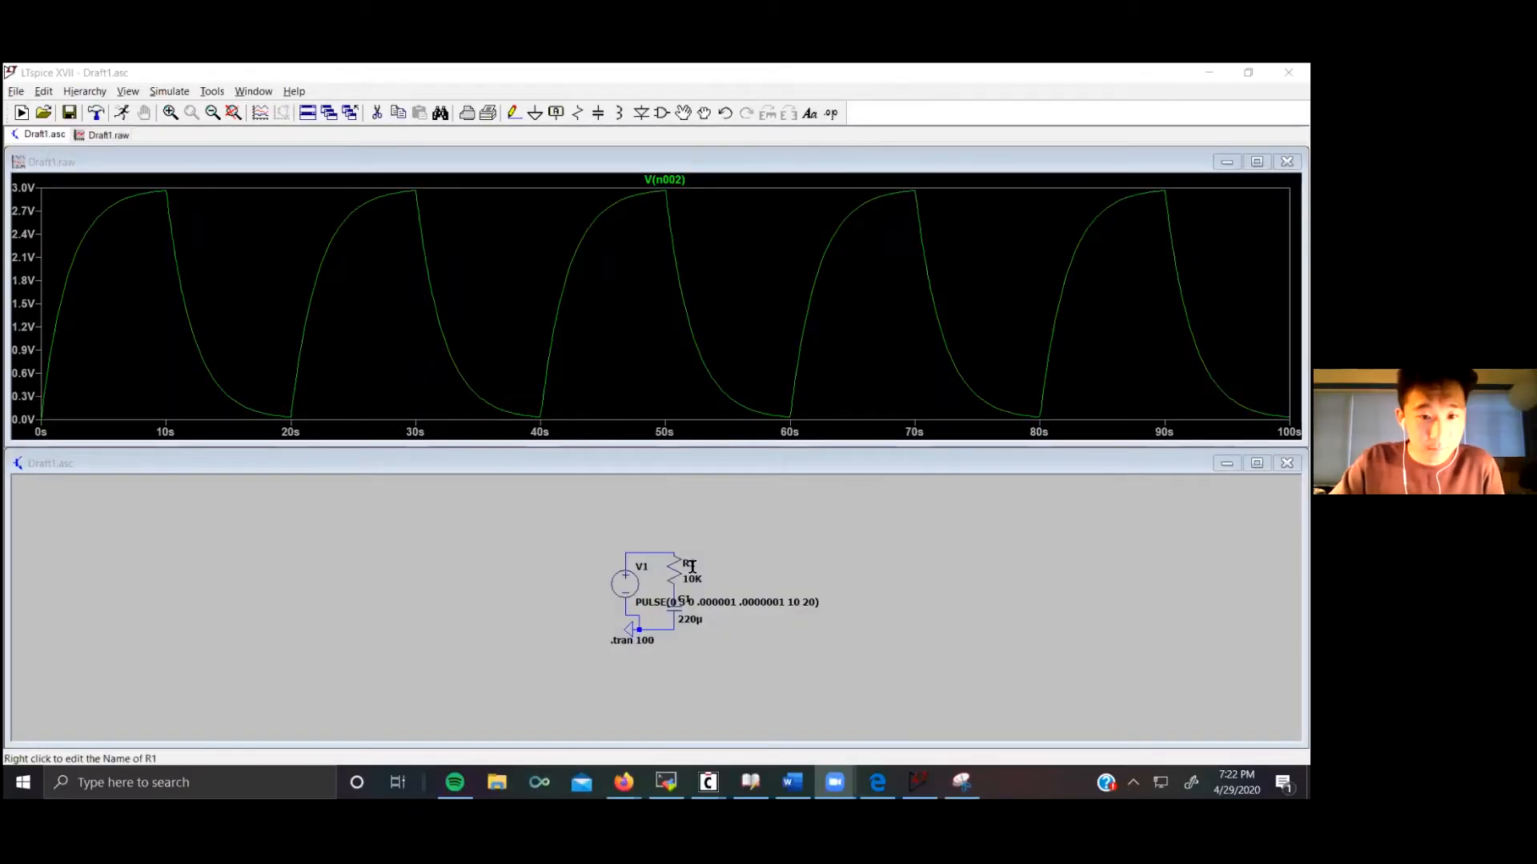
Step: Plot the top-node voltage, resistor–capacitor junction voltage and resistor current together, and rerun the simulation
click(650, 551)
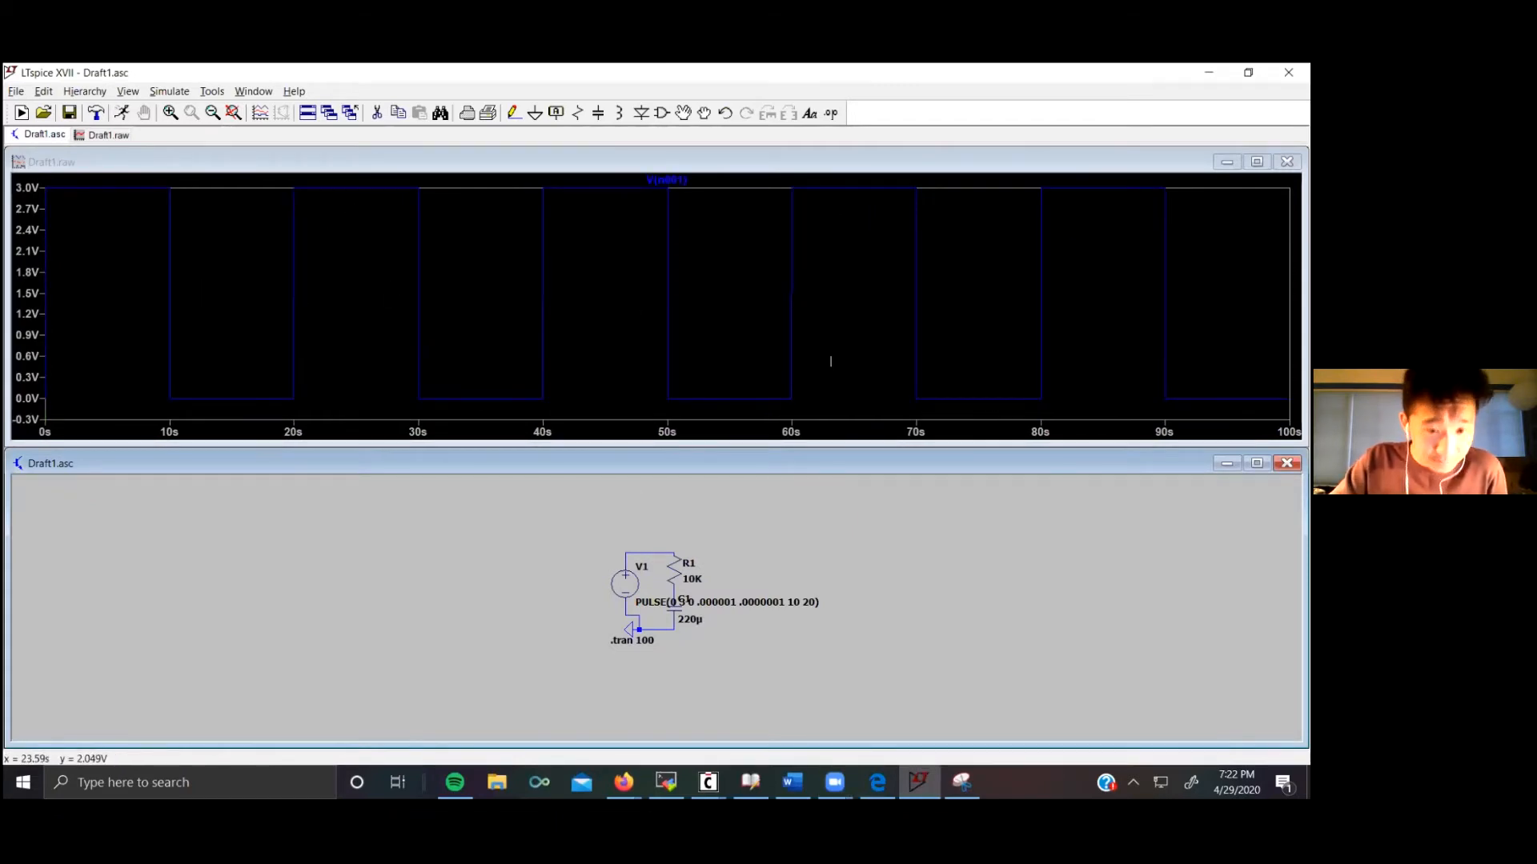
click(672, 592)
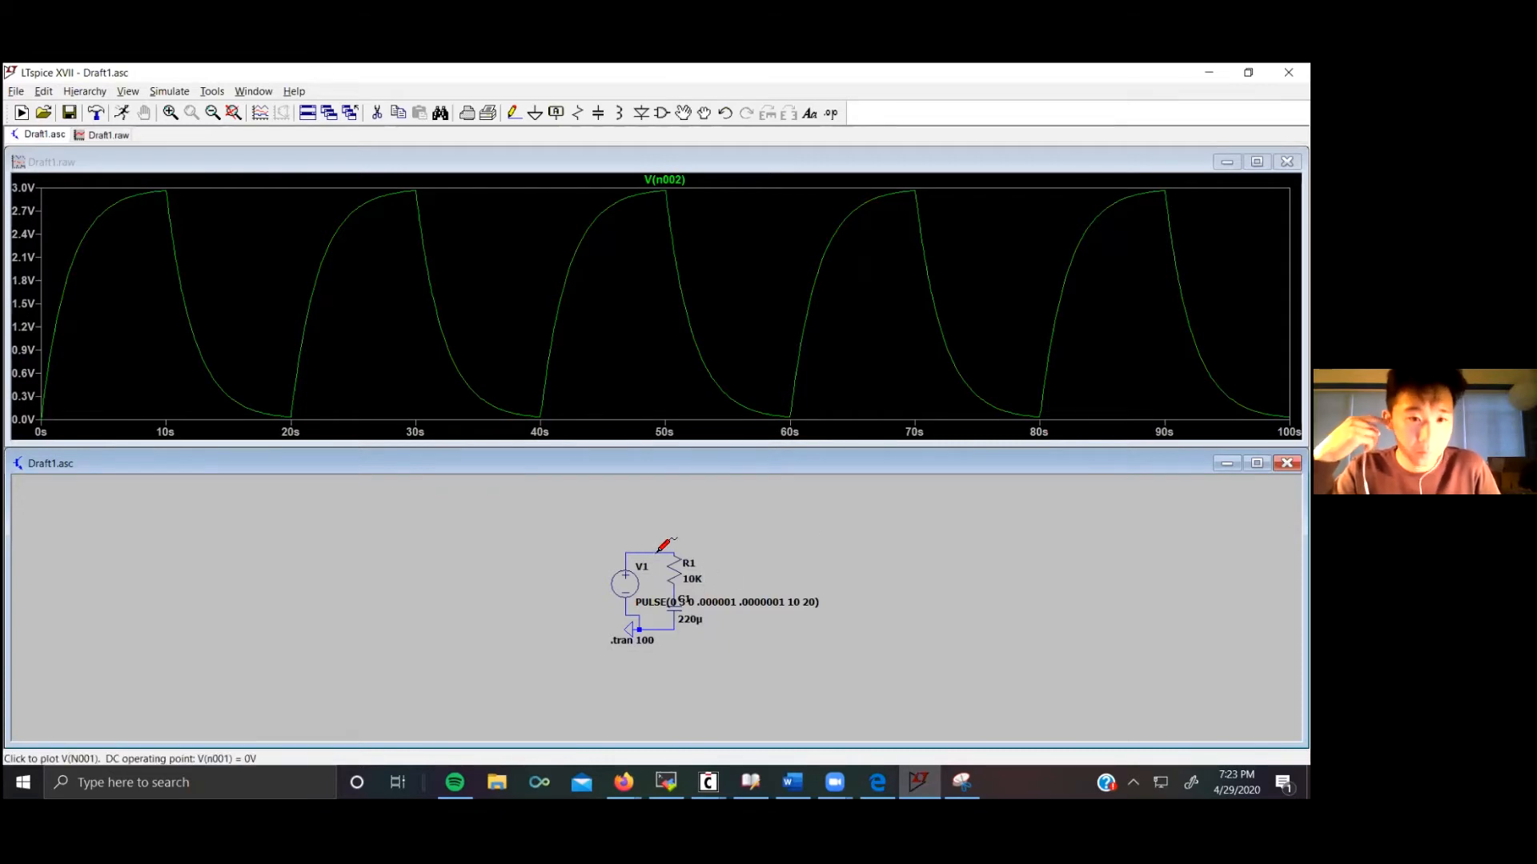
click(679, 604)
click(677, 566)
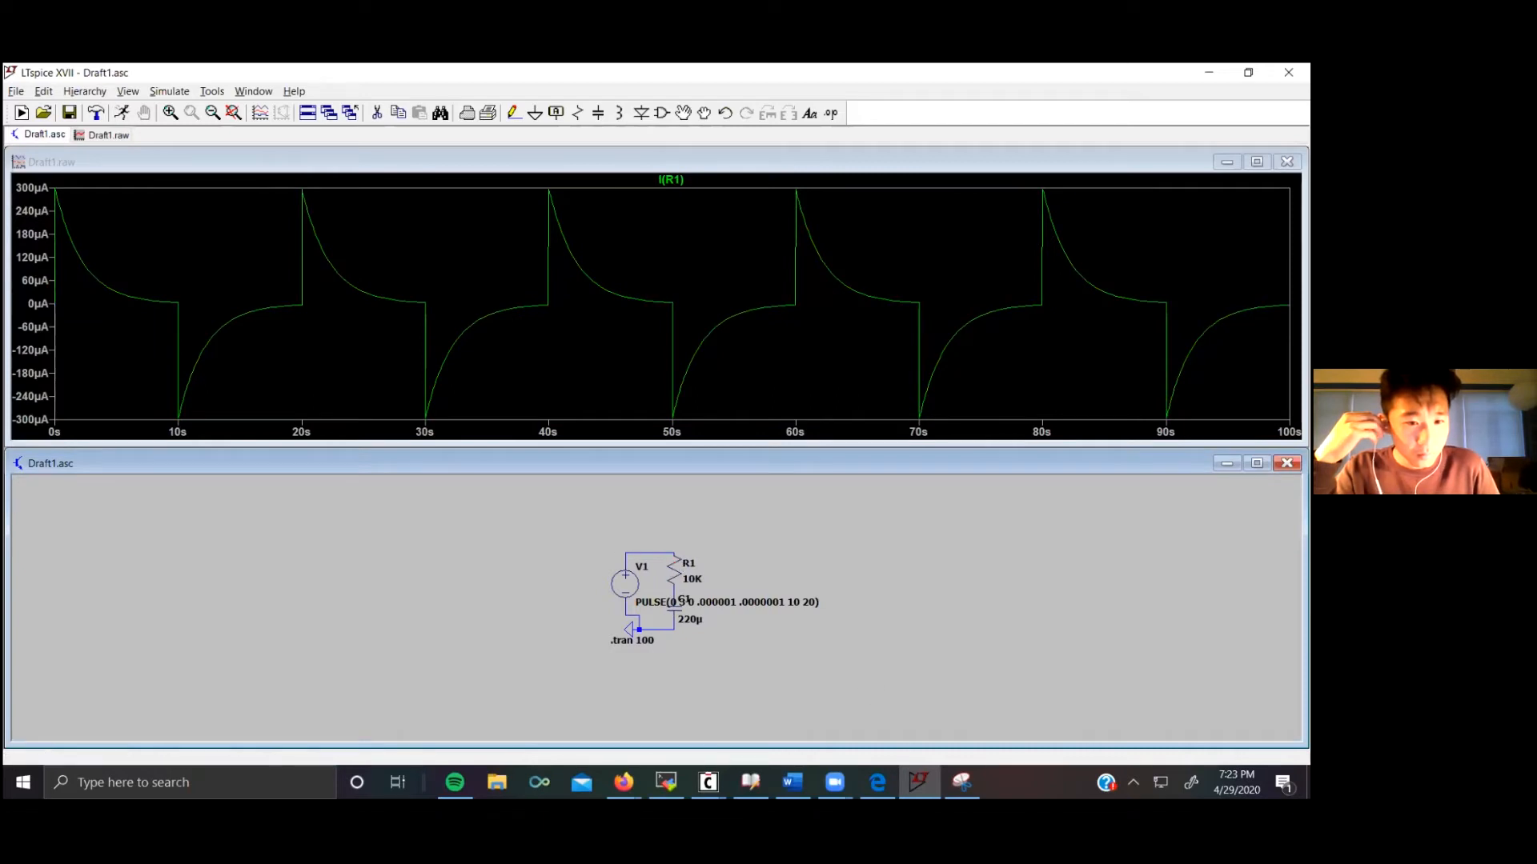
click(674, 592)
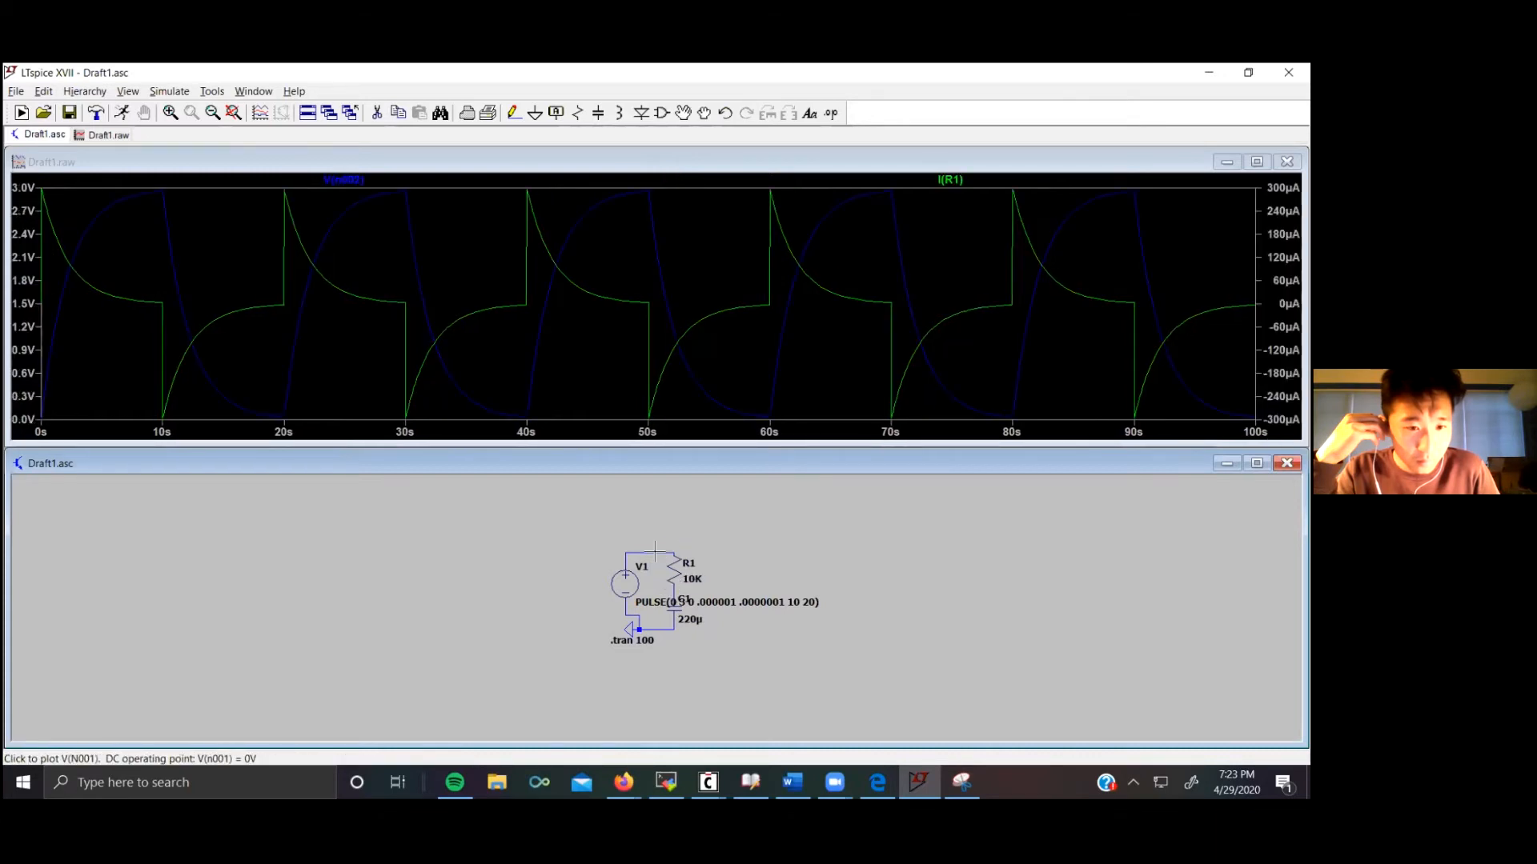
click(655, 550)
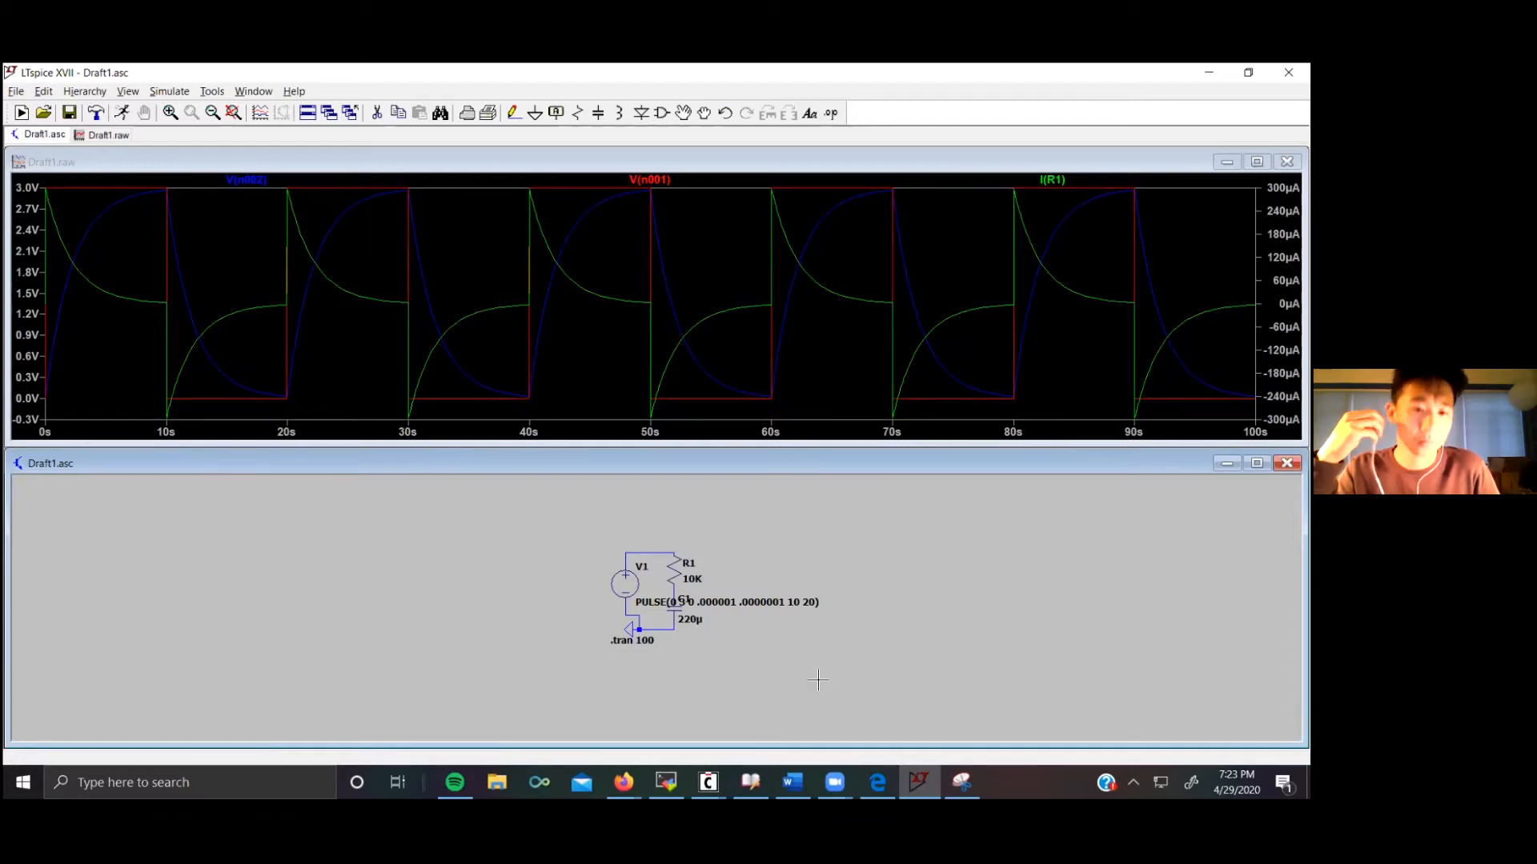
click(160, 93)
click(171, 111)
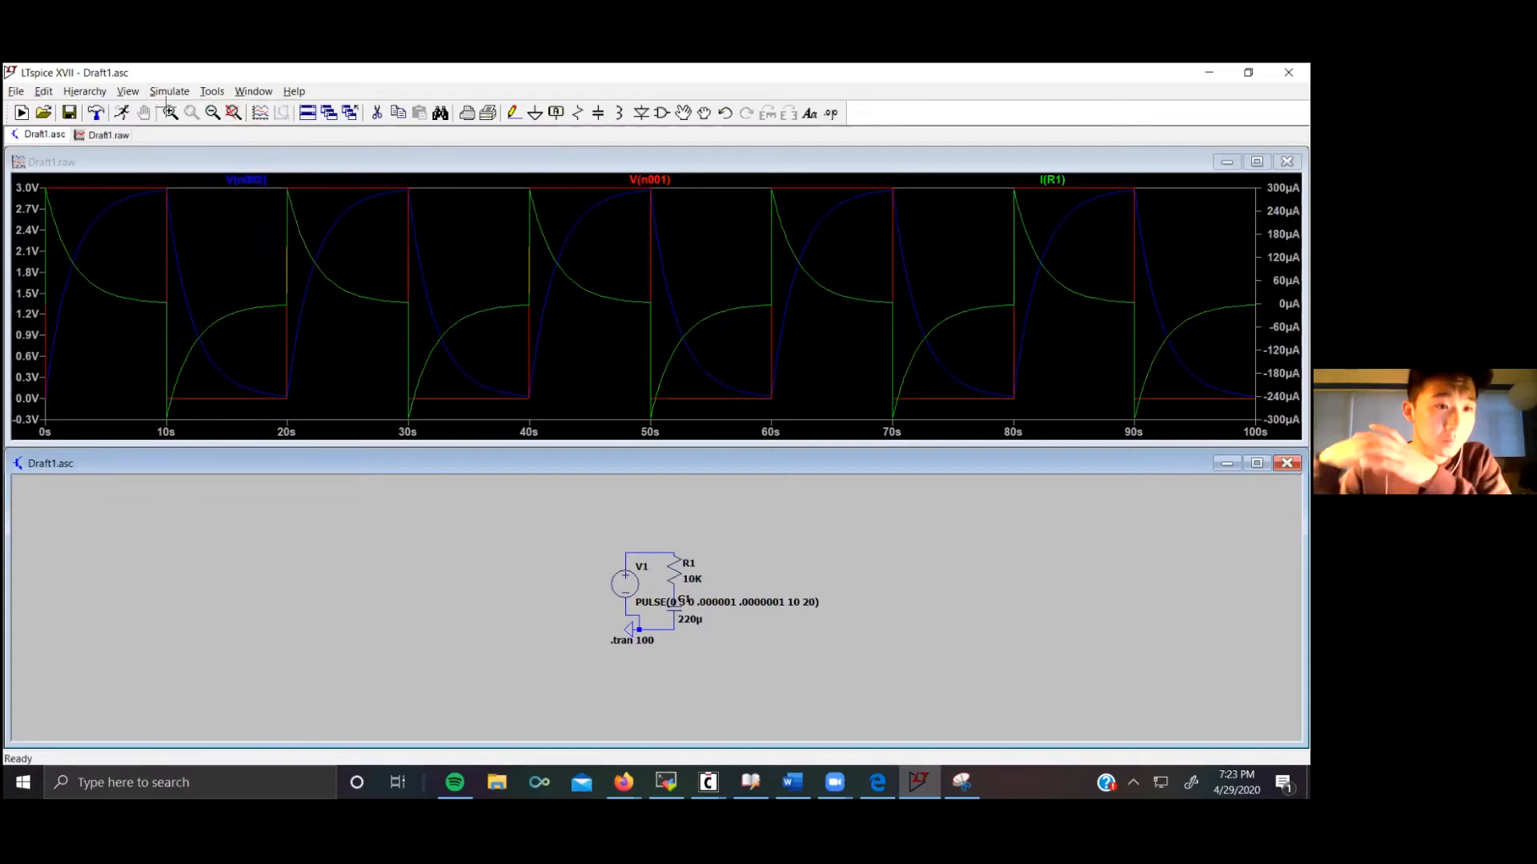
Step: Place a second resistor and an inductor, one above the other, to the right of the RC circuit
click(577, 113)
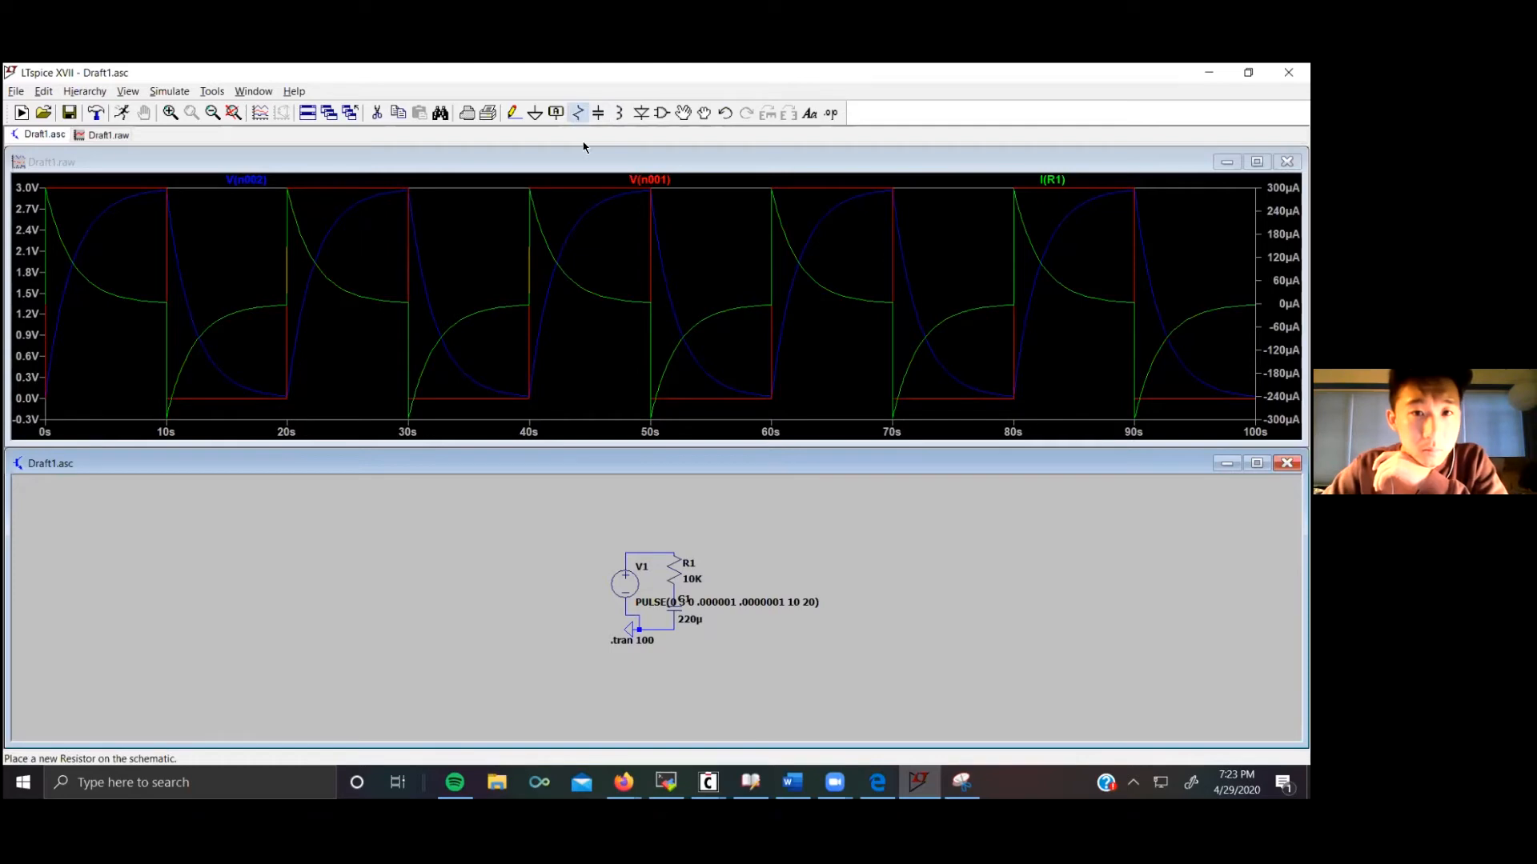
click(750, 560)
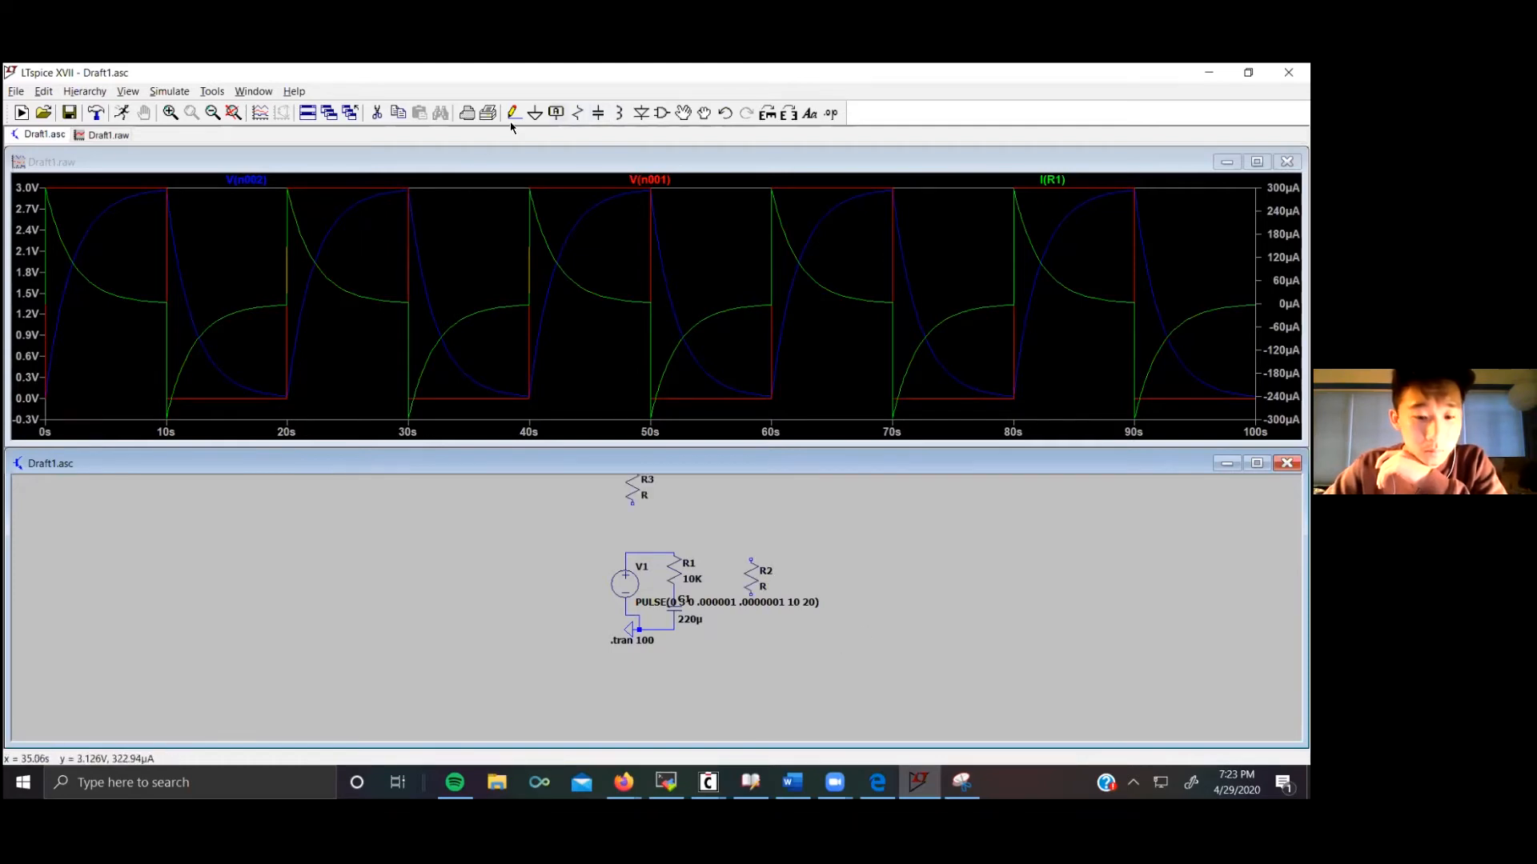
click(618, 112)
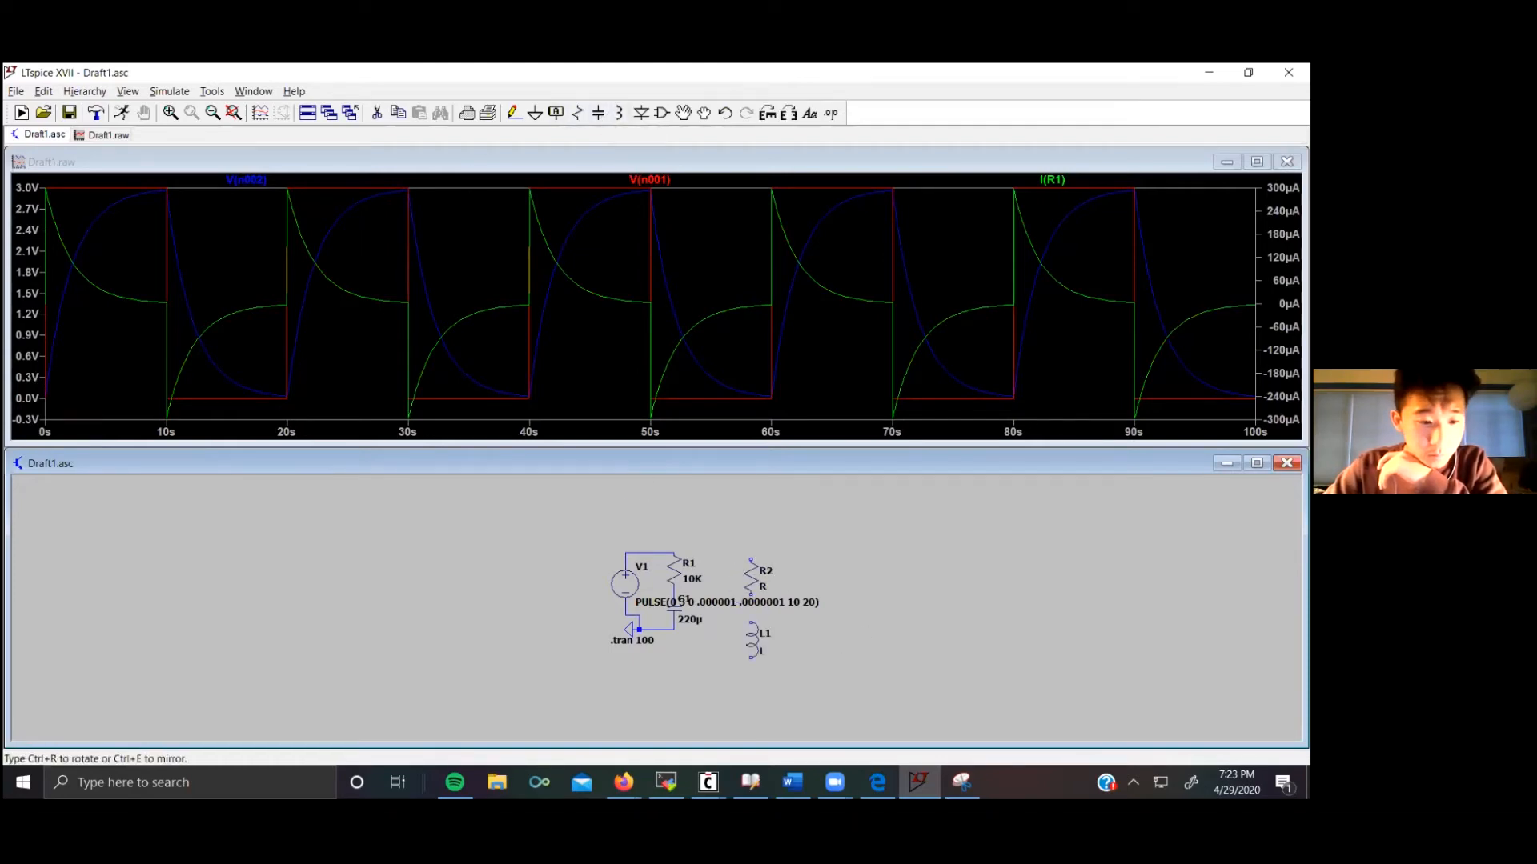
key(Escape)
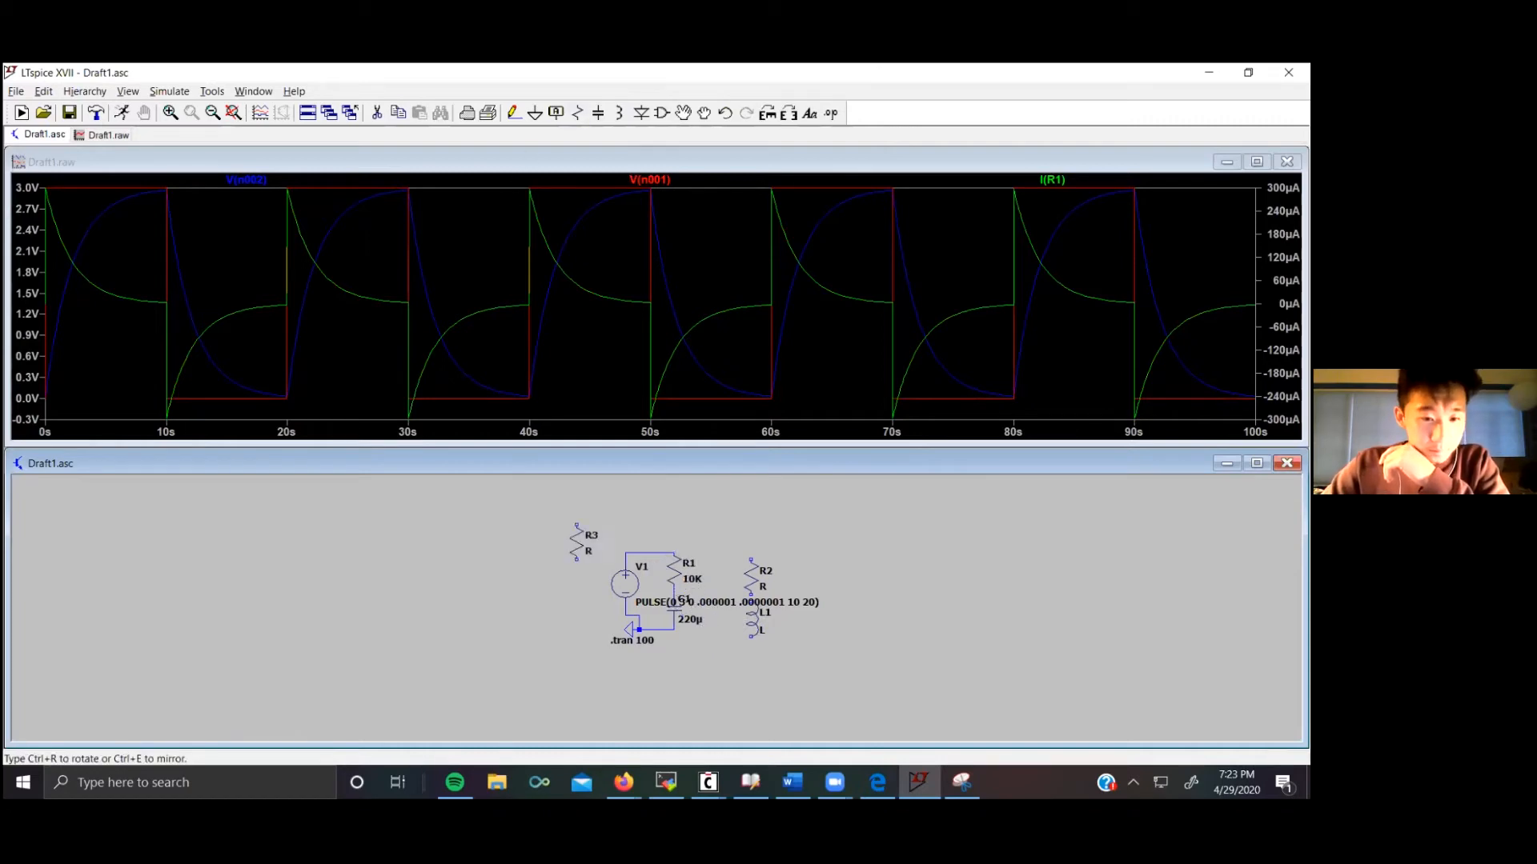
drag(583, 524, 582, 530)
Step: Wire the new resistor–inductor branch in parallel with the RC circuit between the top node and the bottom node
click(513, 113)
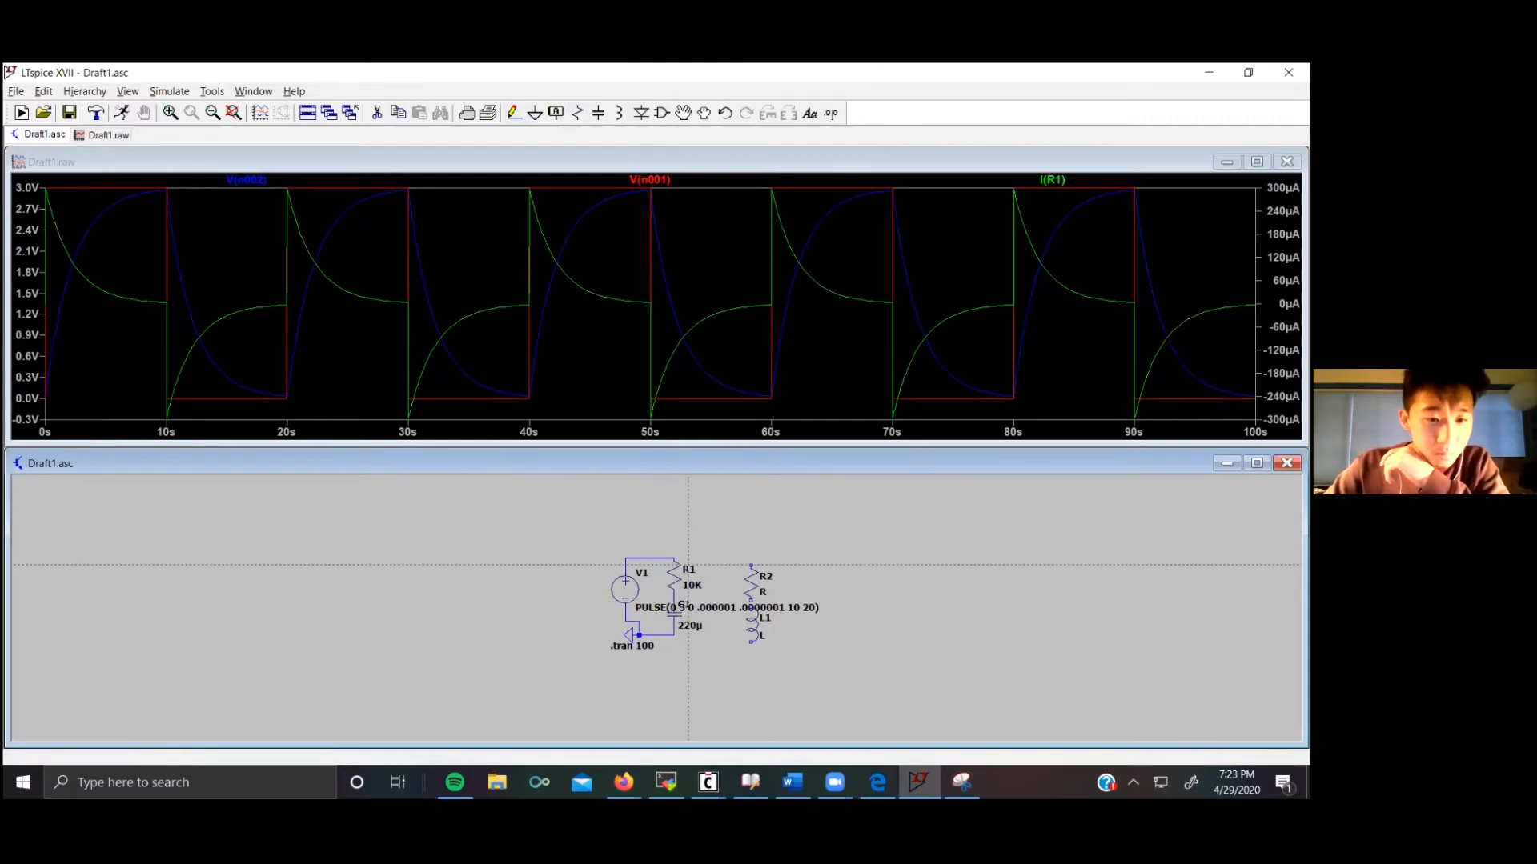
click(674, 558)
click(750, 565)
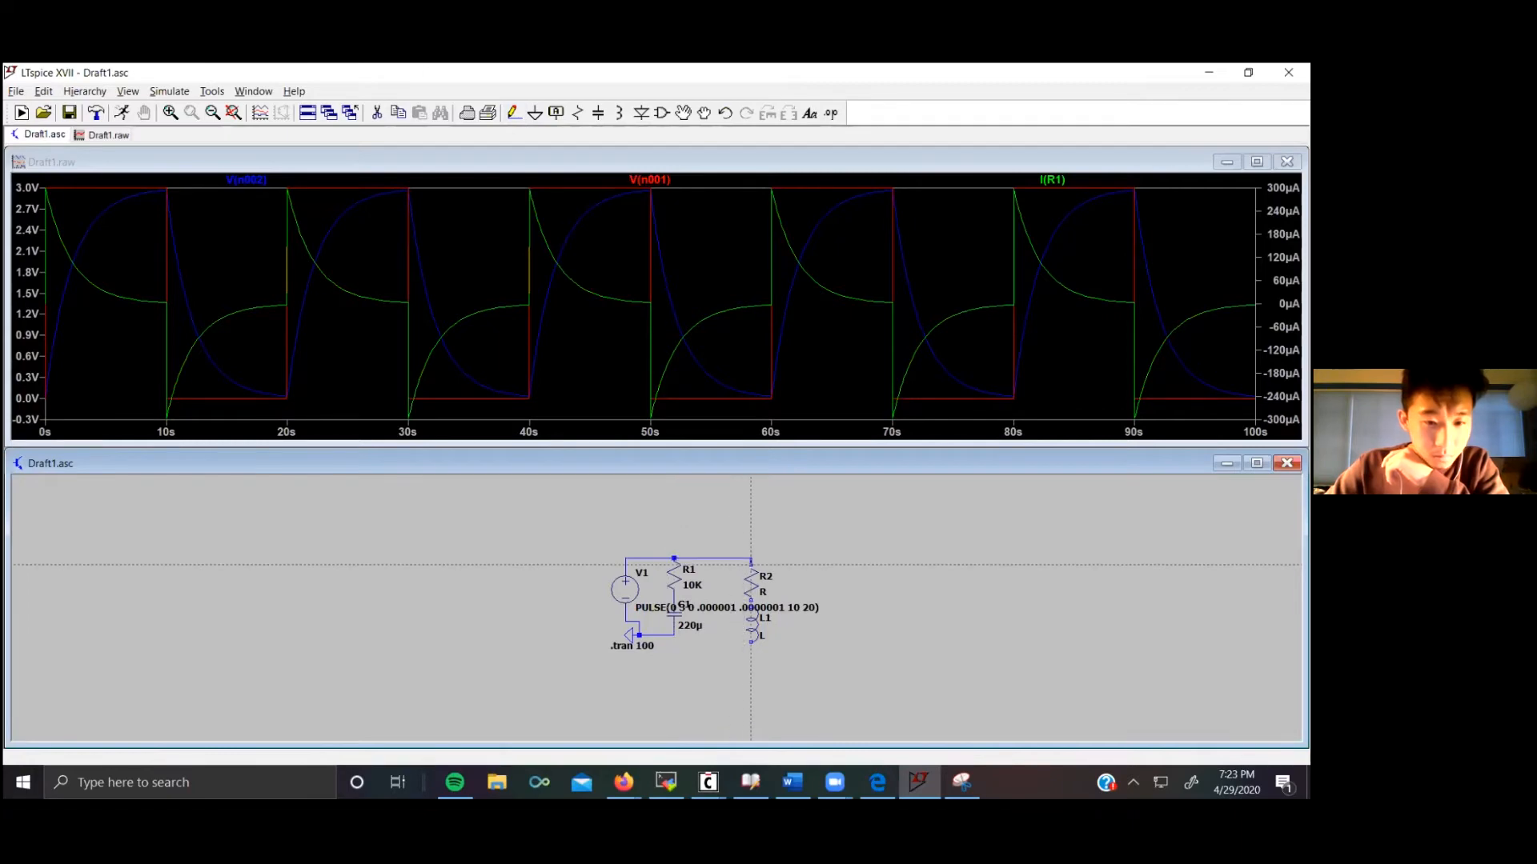
click(674, 635)
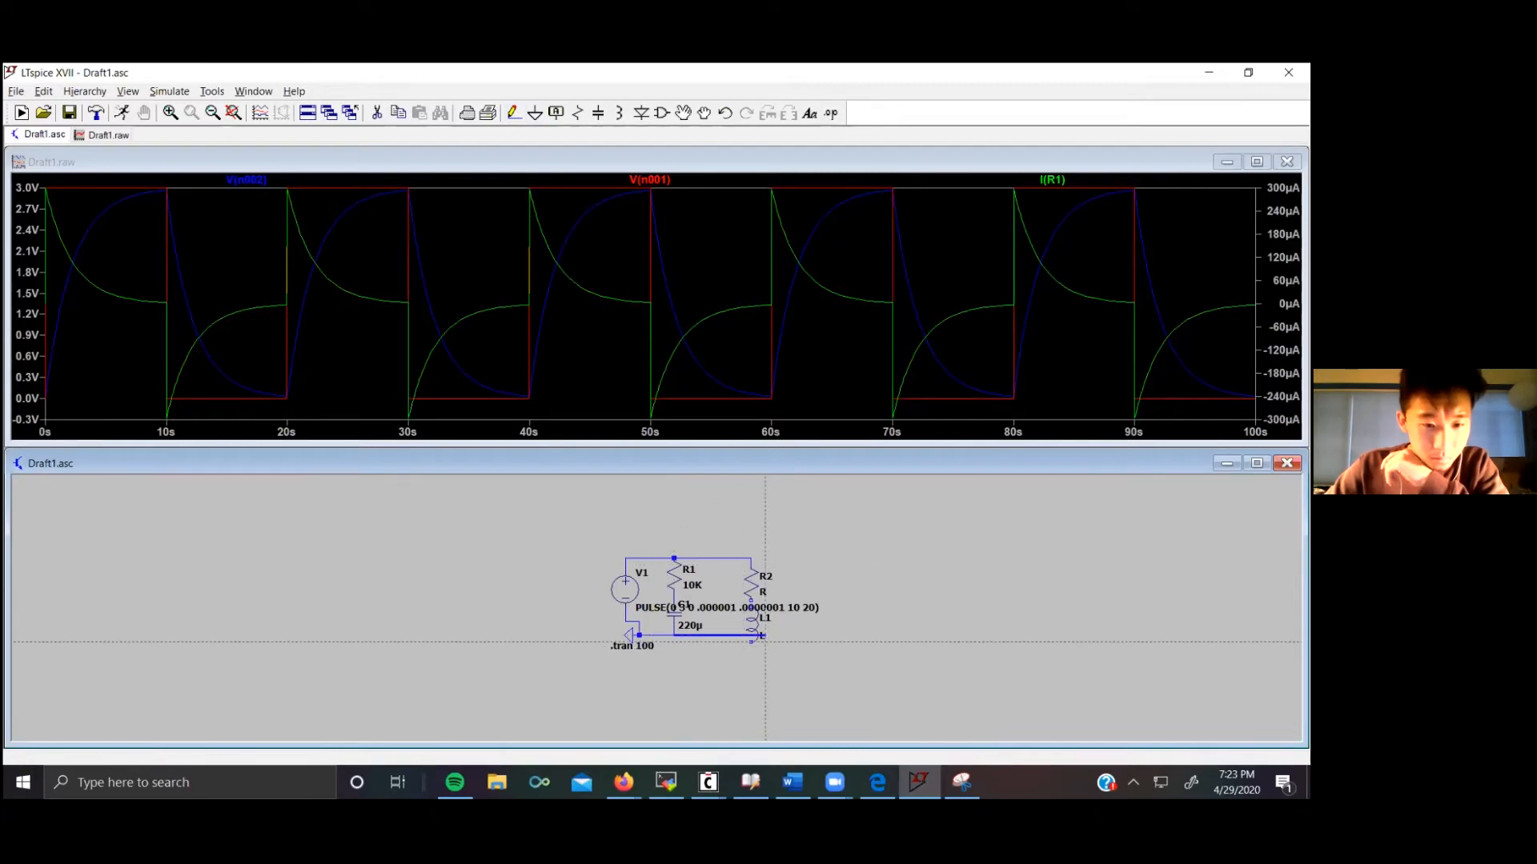
click(755, 634)
click(716, 649)
click(751, 635)
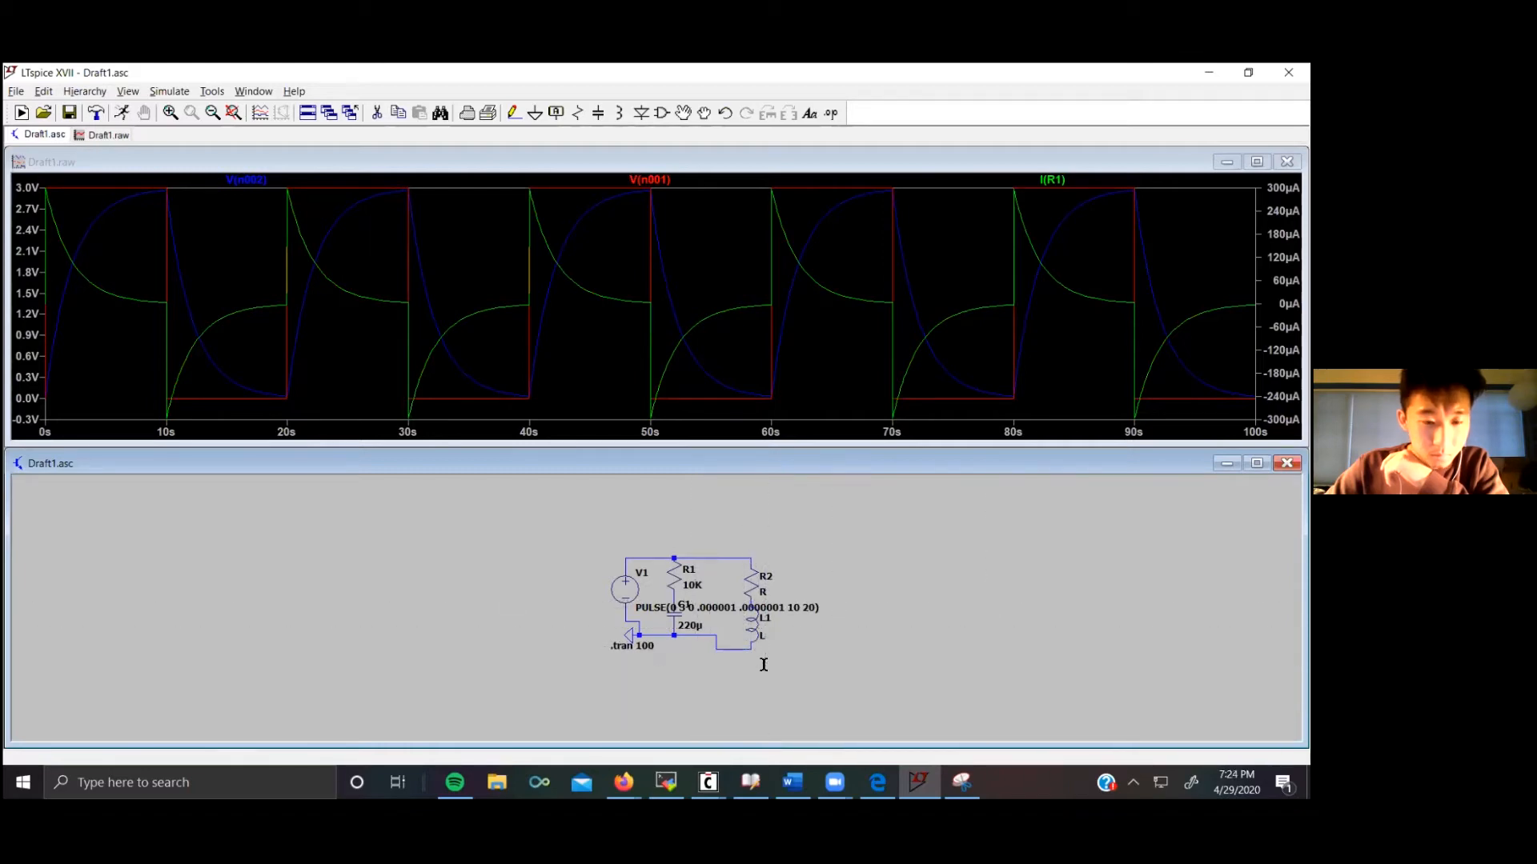
Step: Set the inductor's inductance to 100uH and confirm the second resistor's value as 10K
right_click(756, 623)
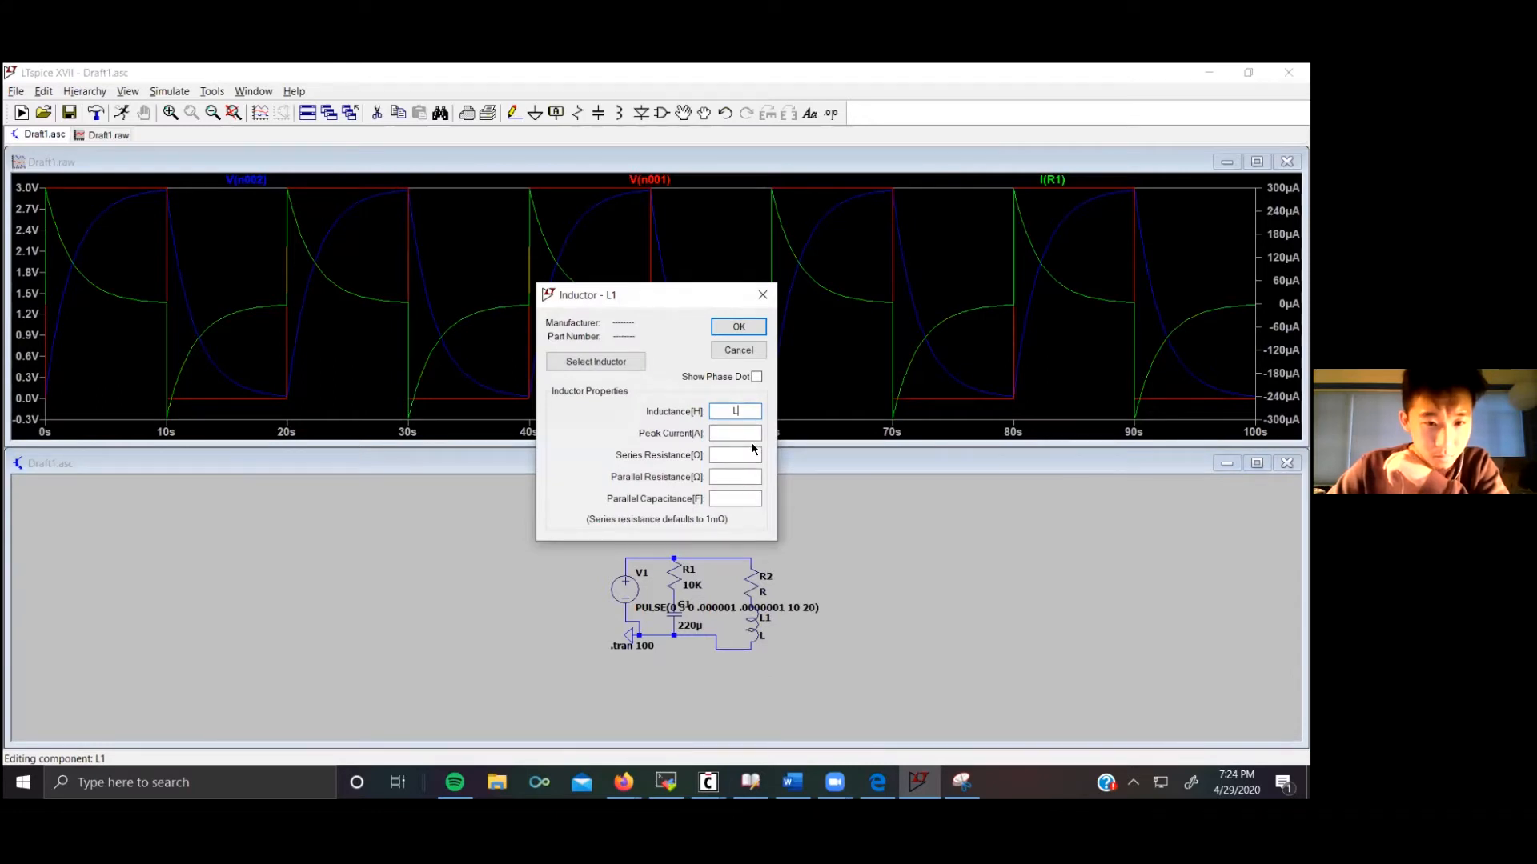
text(100)
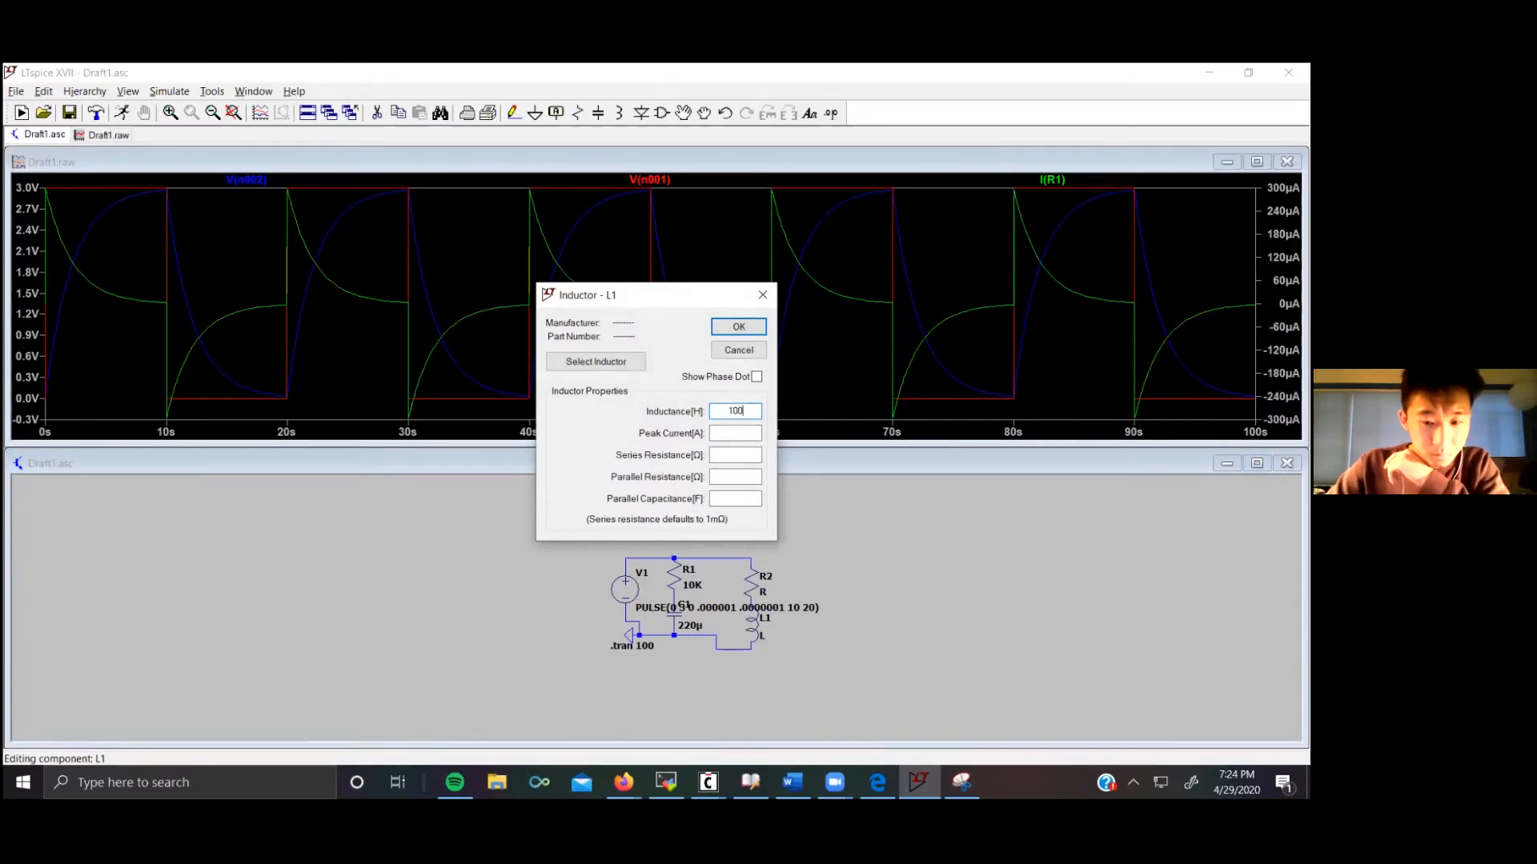
text(uH)
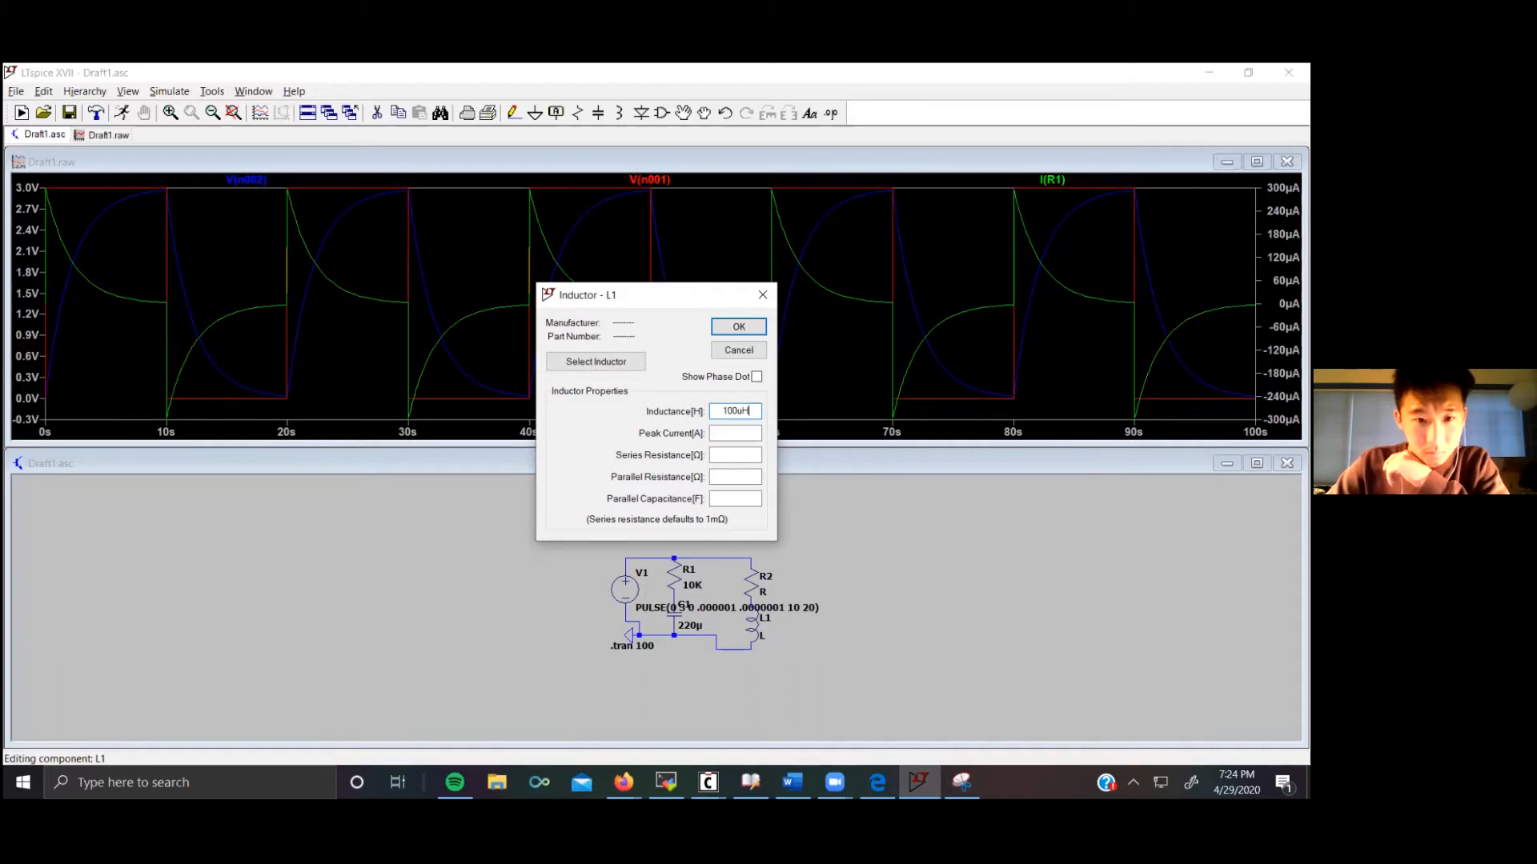
key(Return)
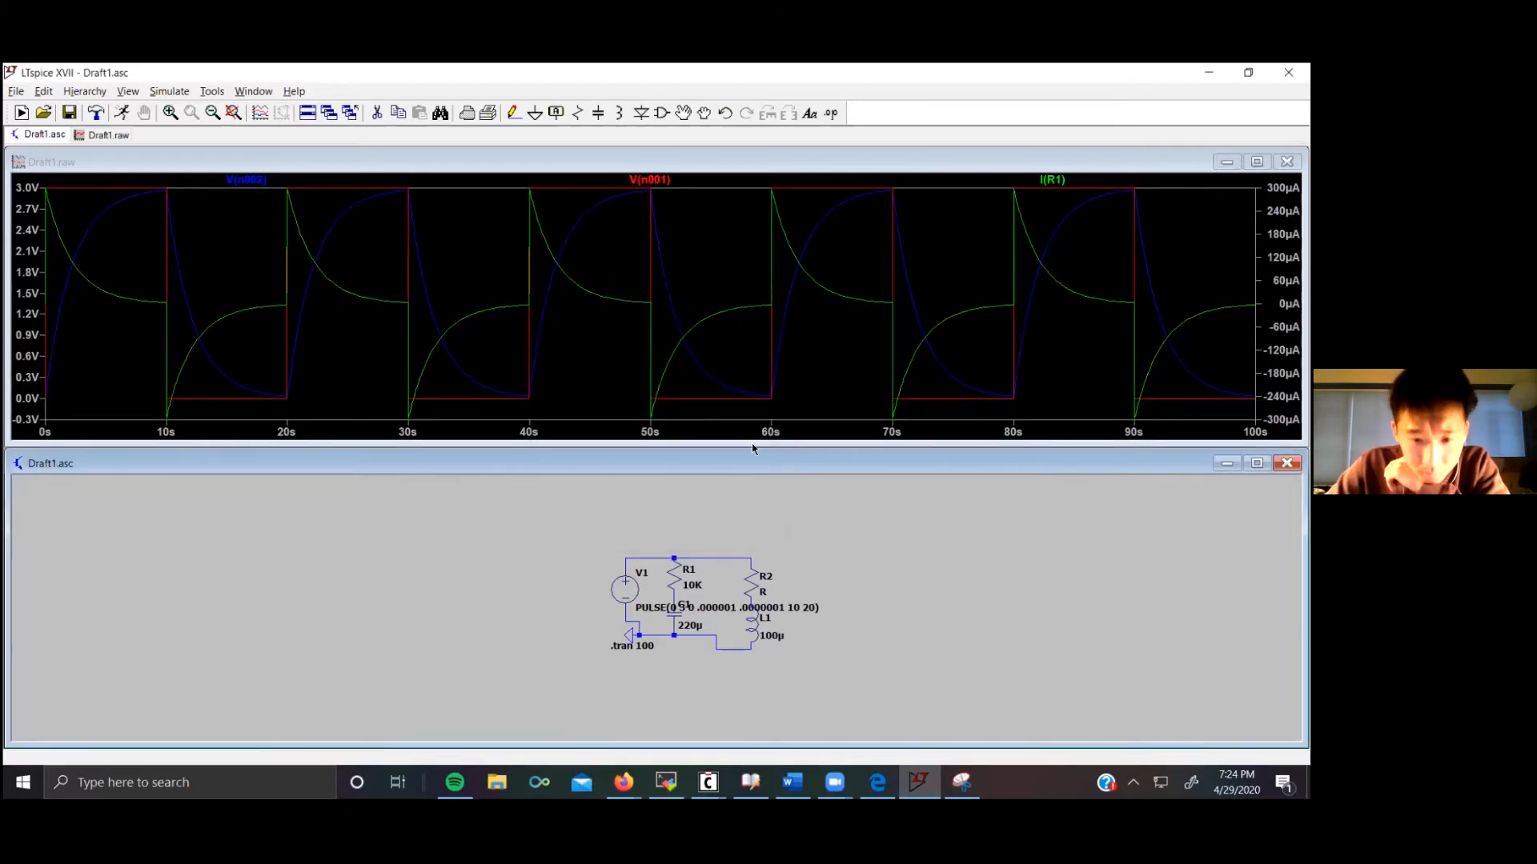
right_click(753, 580)
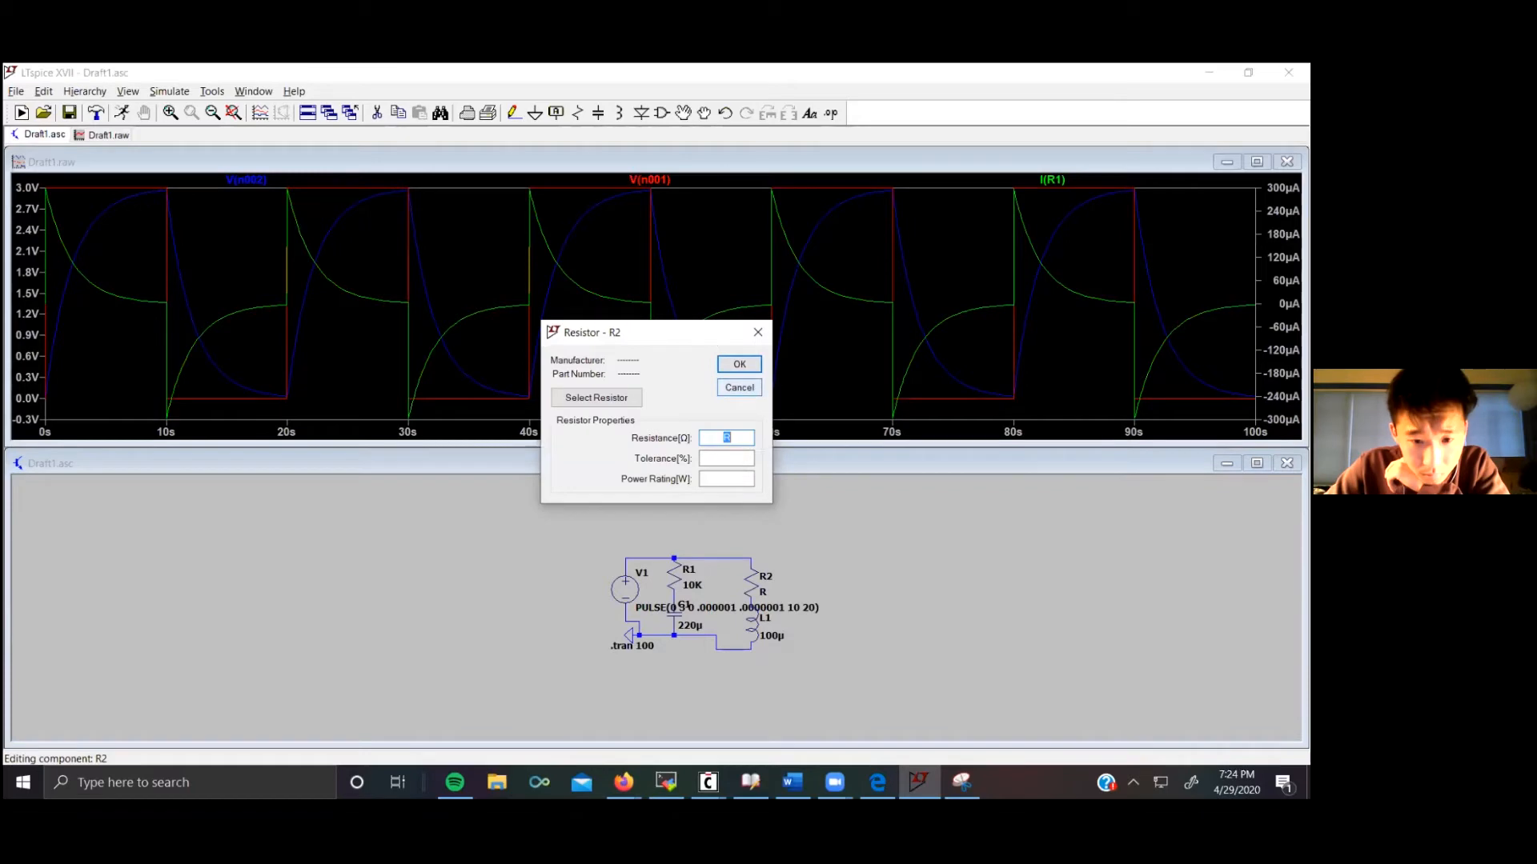
key(Return)
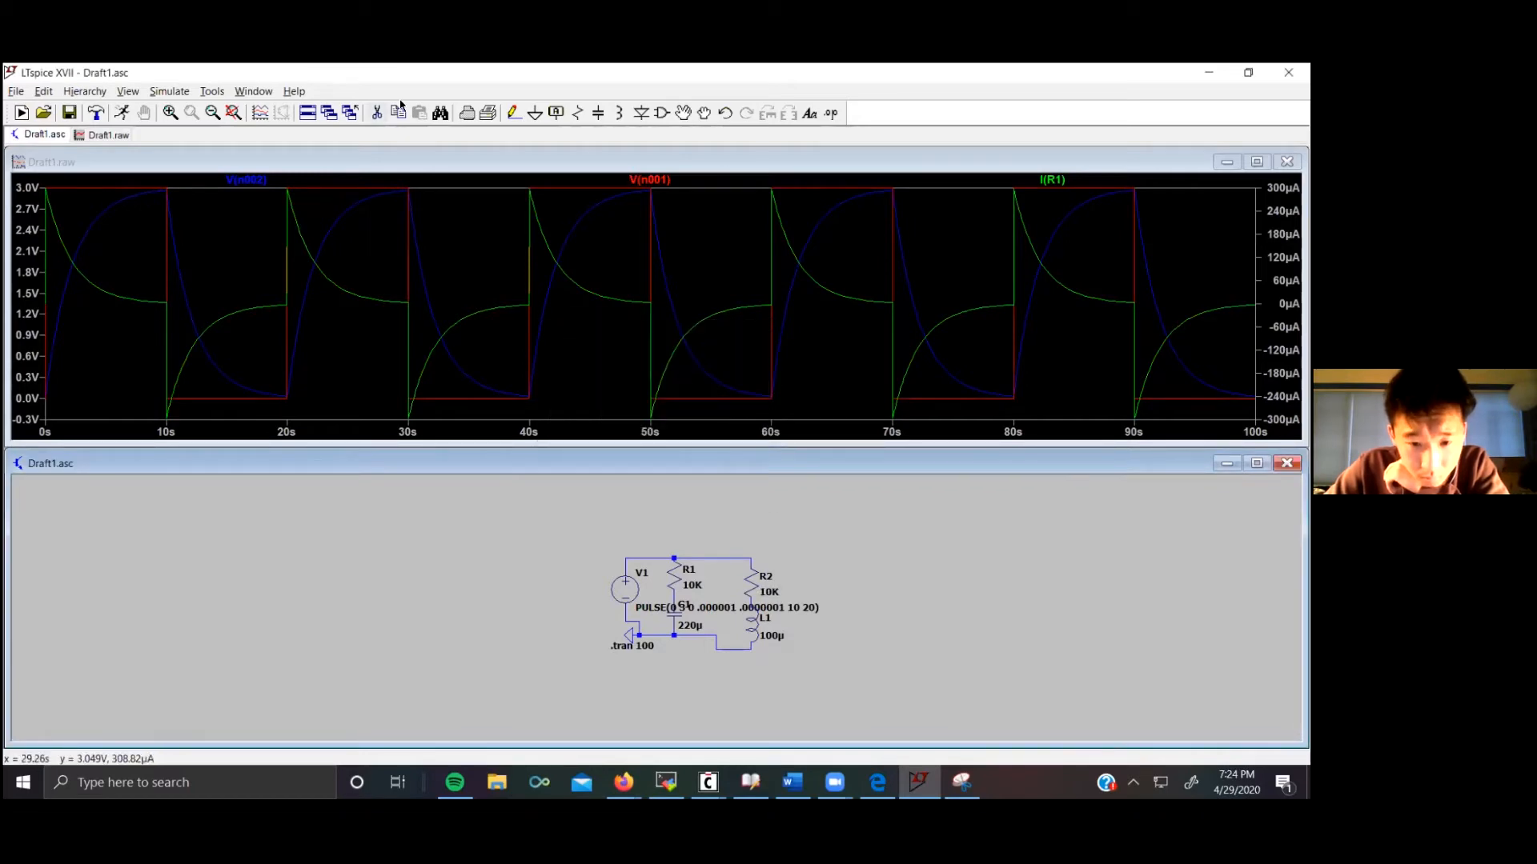
Step: Run the simulation and plot the voltage at the circuit's top node
click(163, 94)
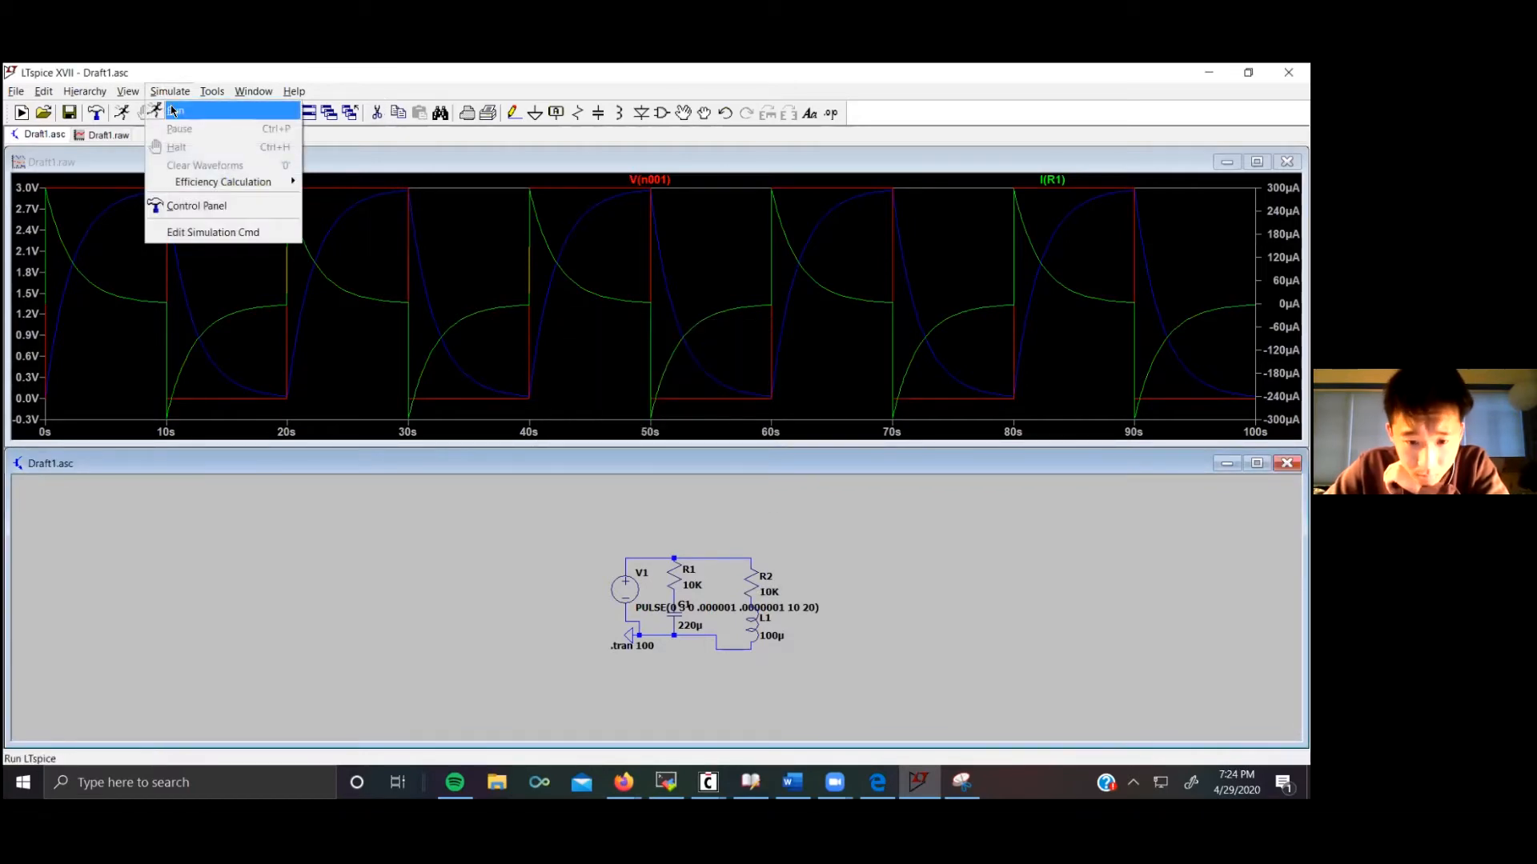
click(170, 109)
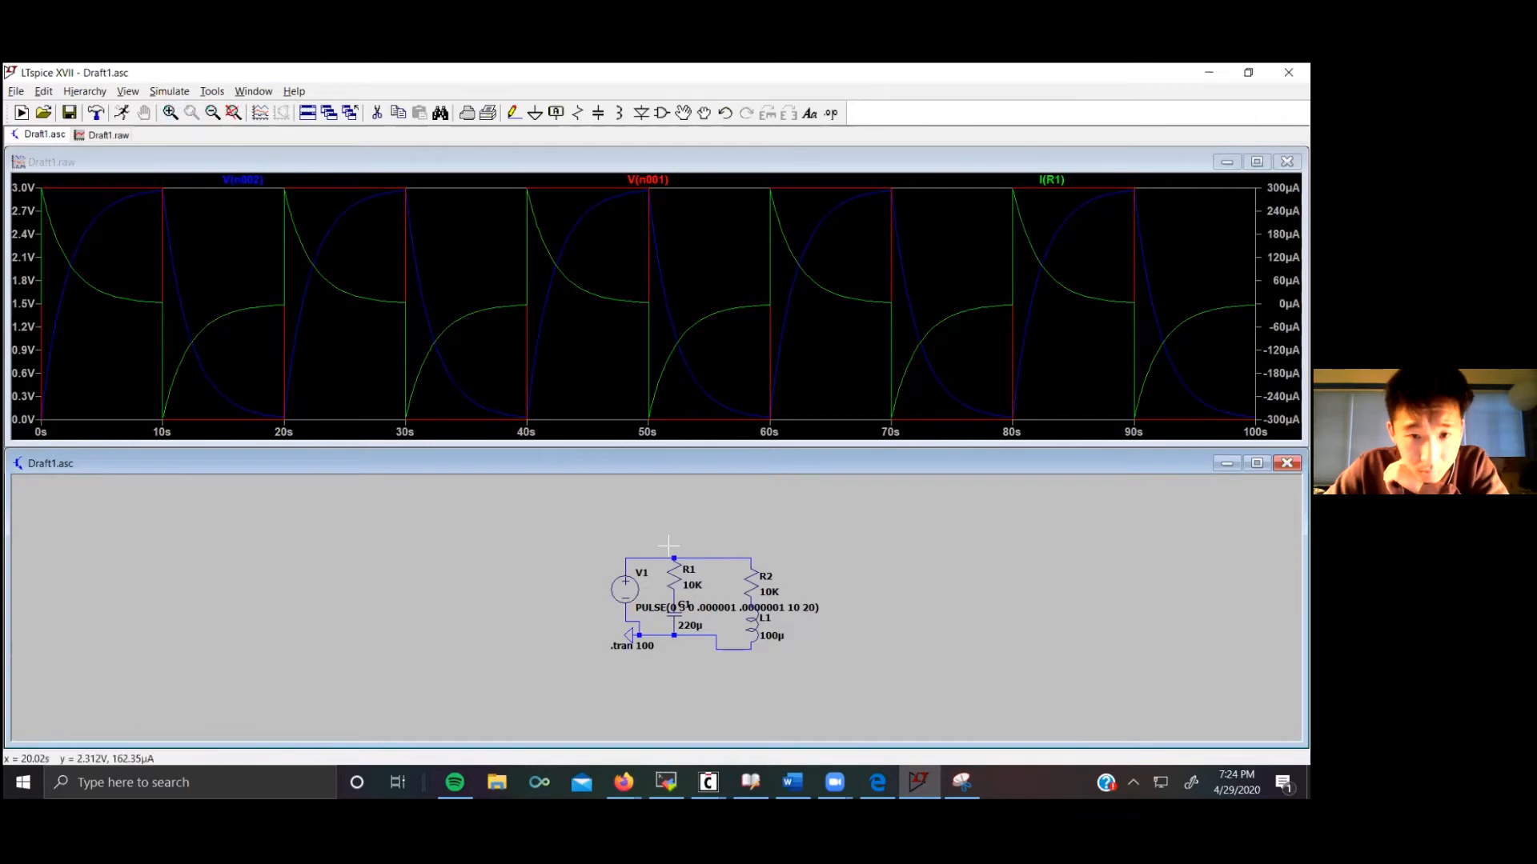
click(705, 557)
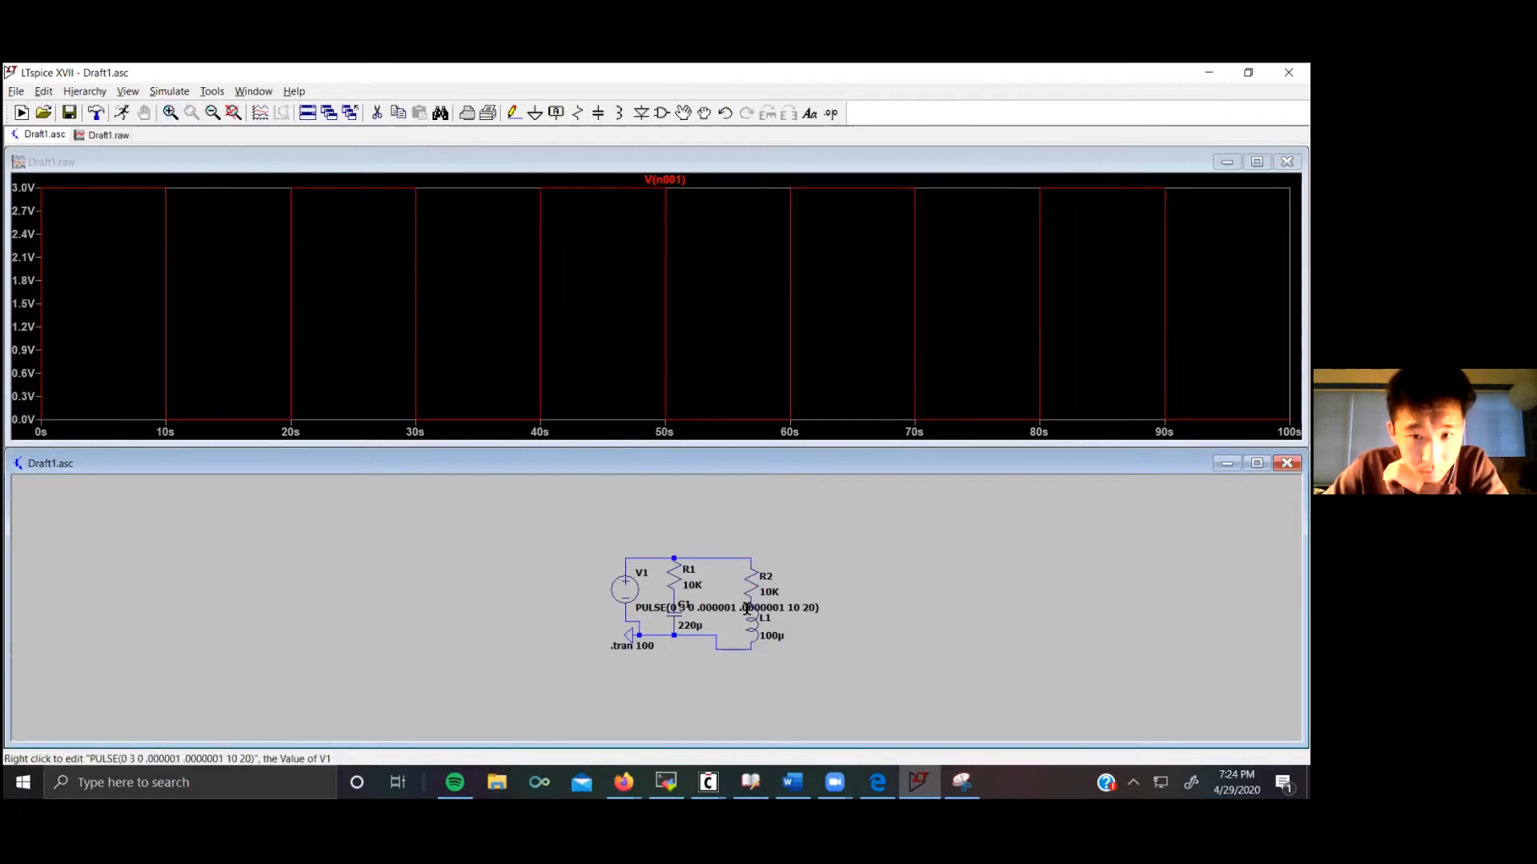
scroll(747, 610, up, 3)
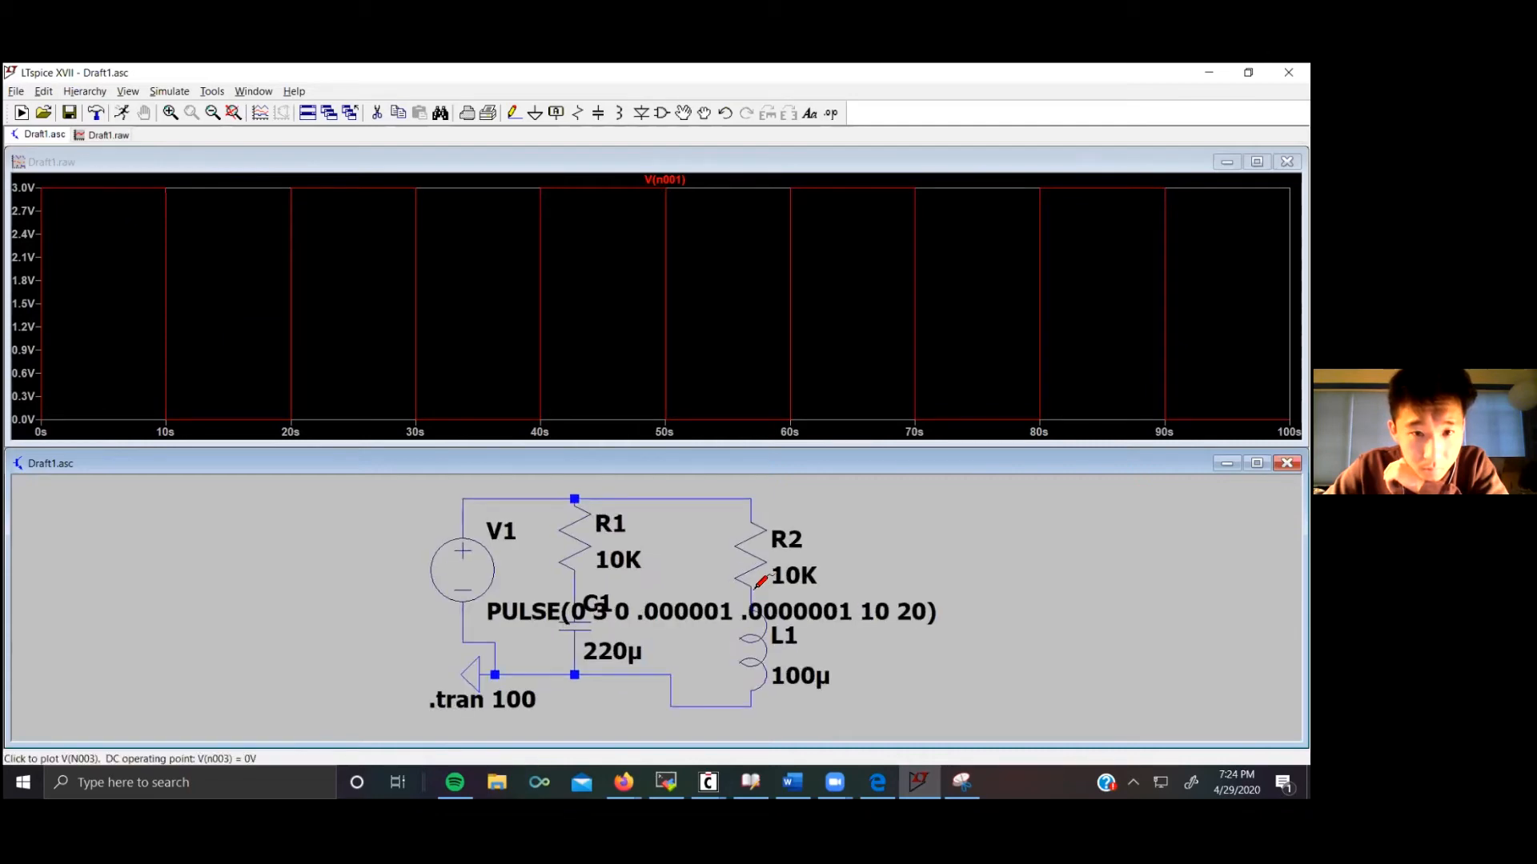
Step: Plot the resistor–inductor junction voltage and the resistor–capacitor junction voltage in turn
click(753, 589)
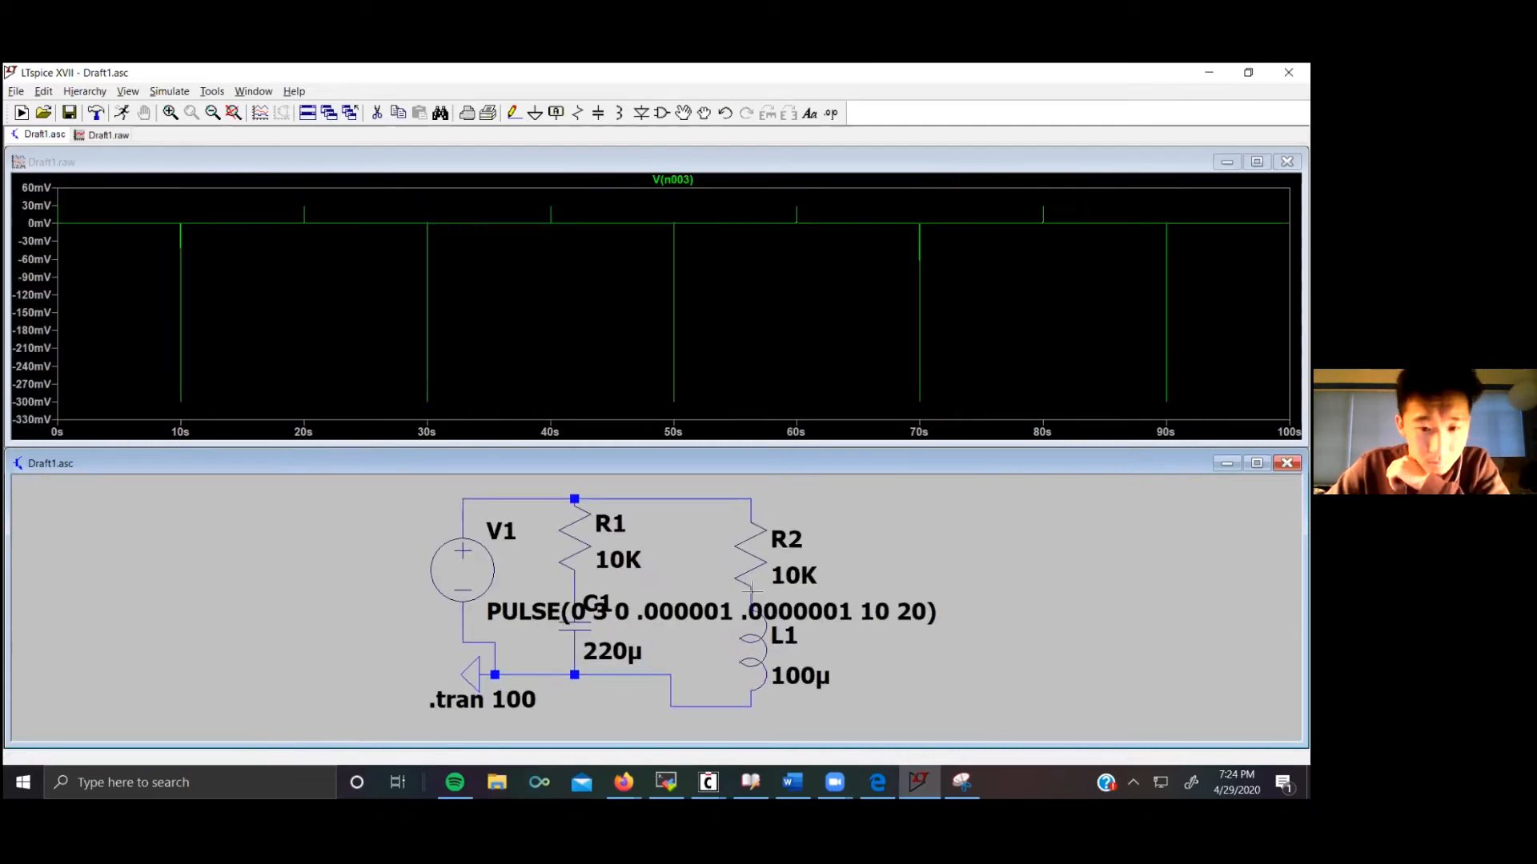
click(573, 592)
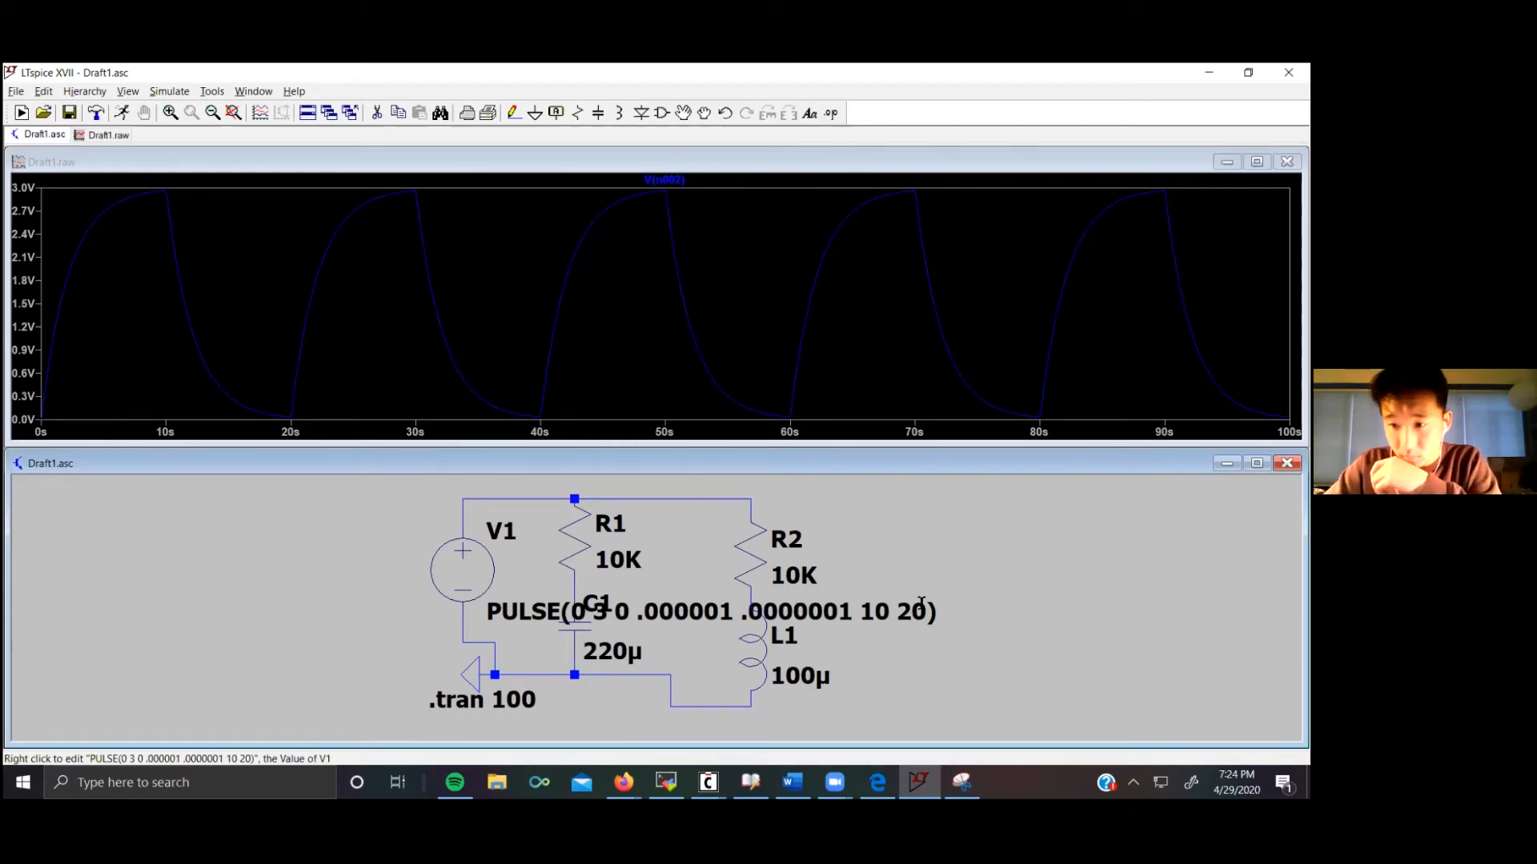
click(754, 585)
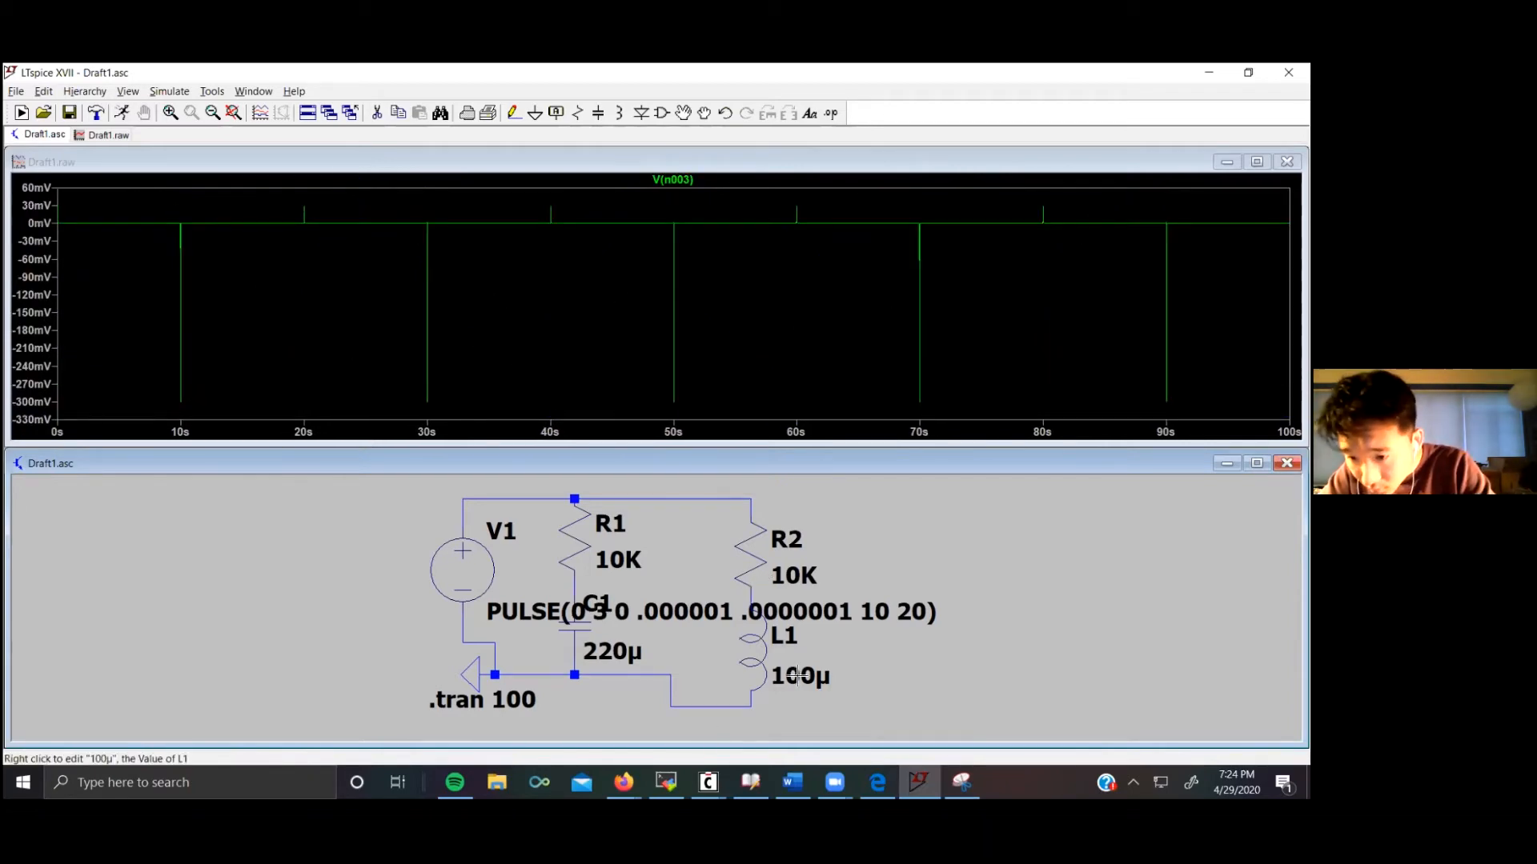
Step: Plot the inductor current and then the capacitor current from the schematic
click(750, 639)
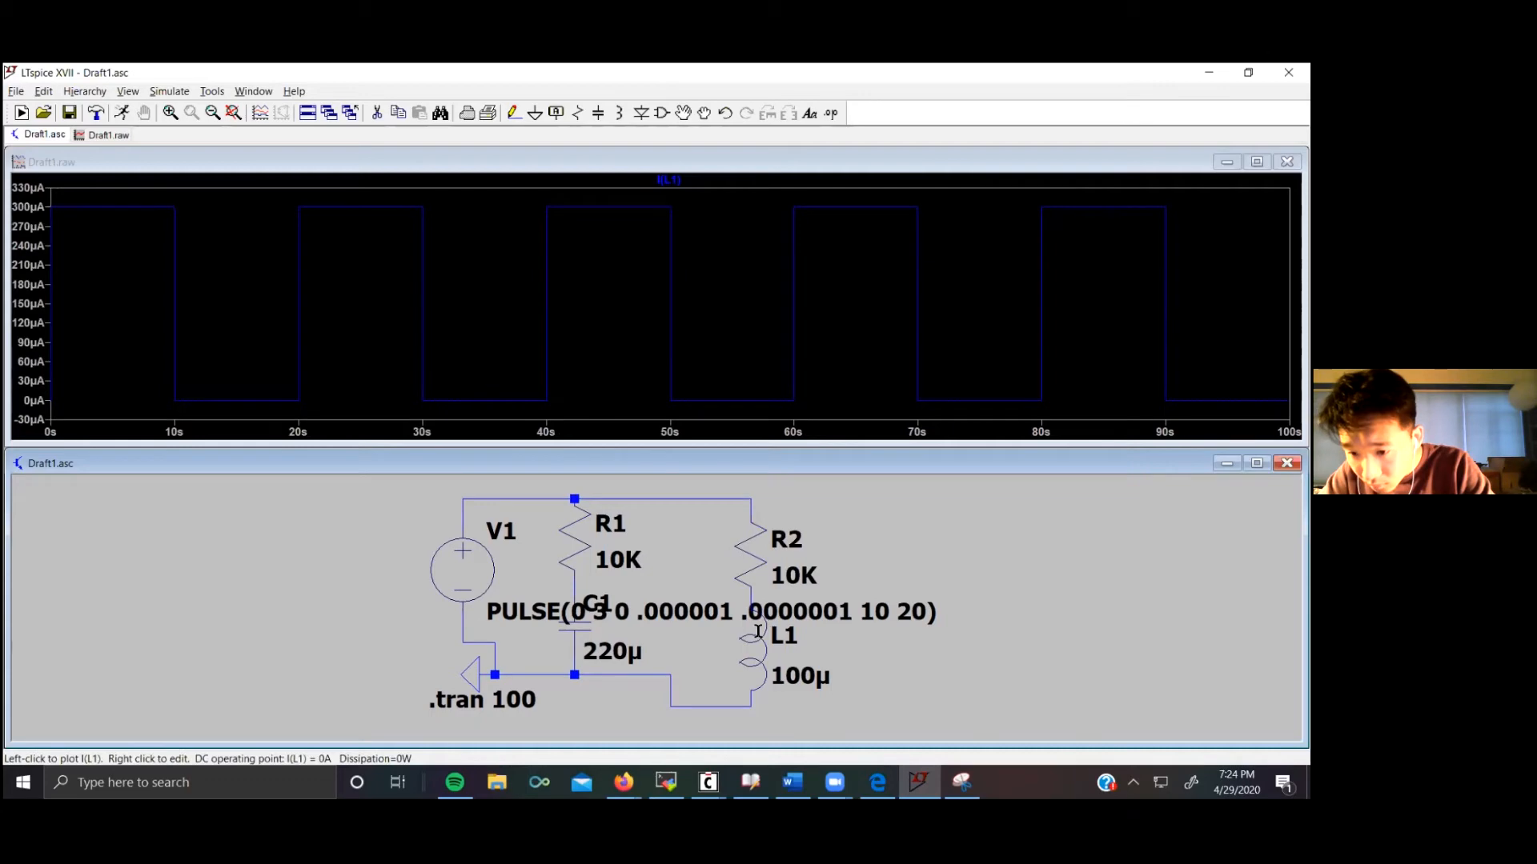
click(576, 626)
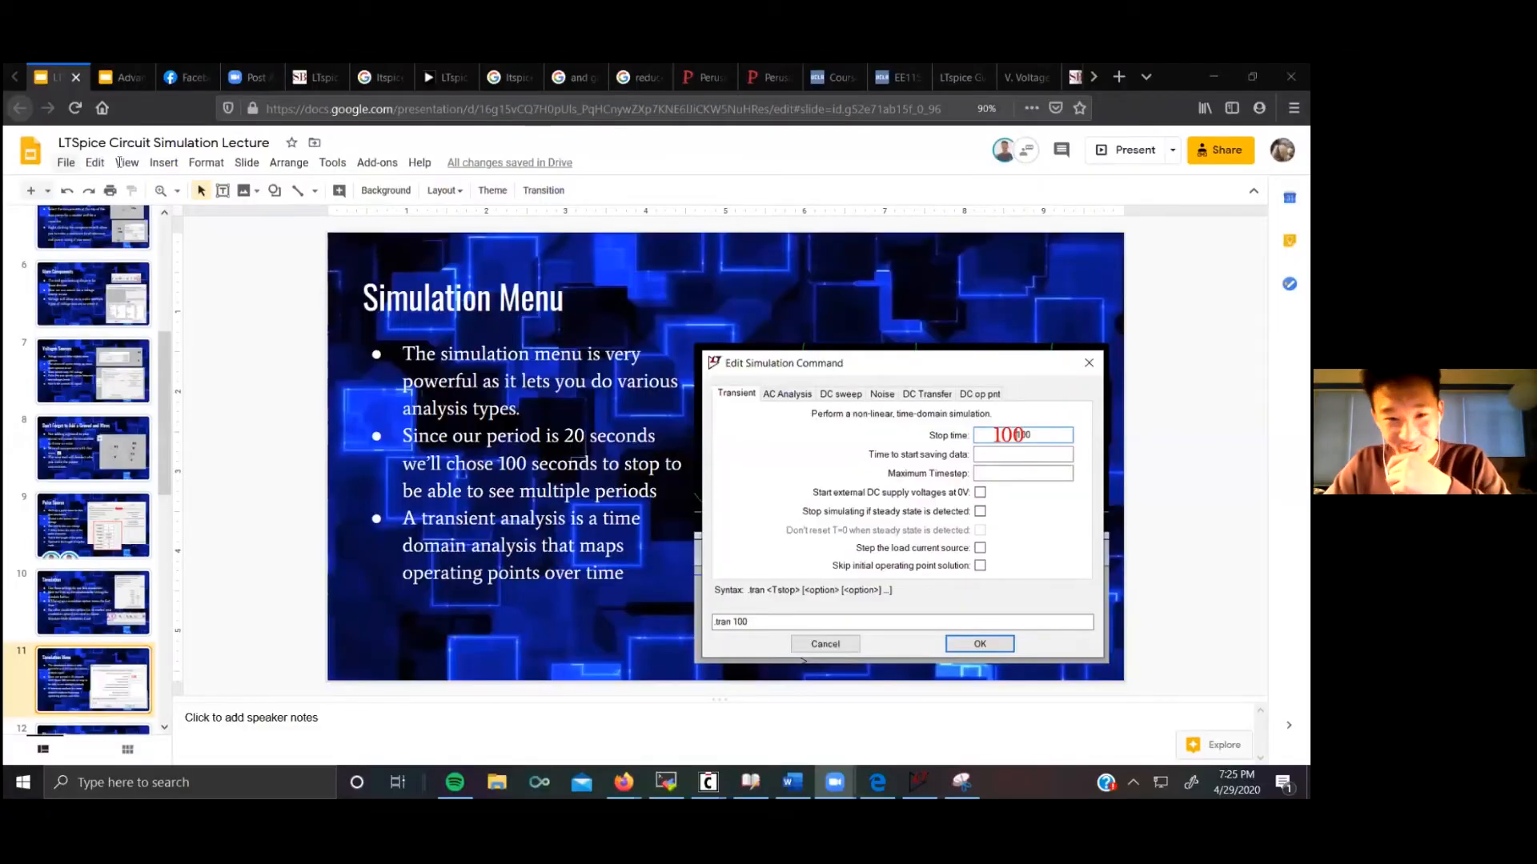
Step: Present the lecture slides and page through the simulation, ground and AC source slides before returning to the schematic
click(122, 162)
click(136, 192)
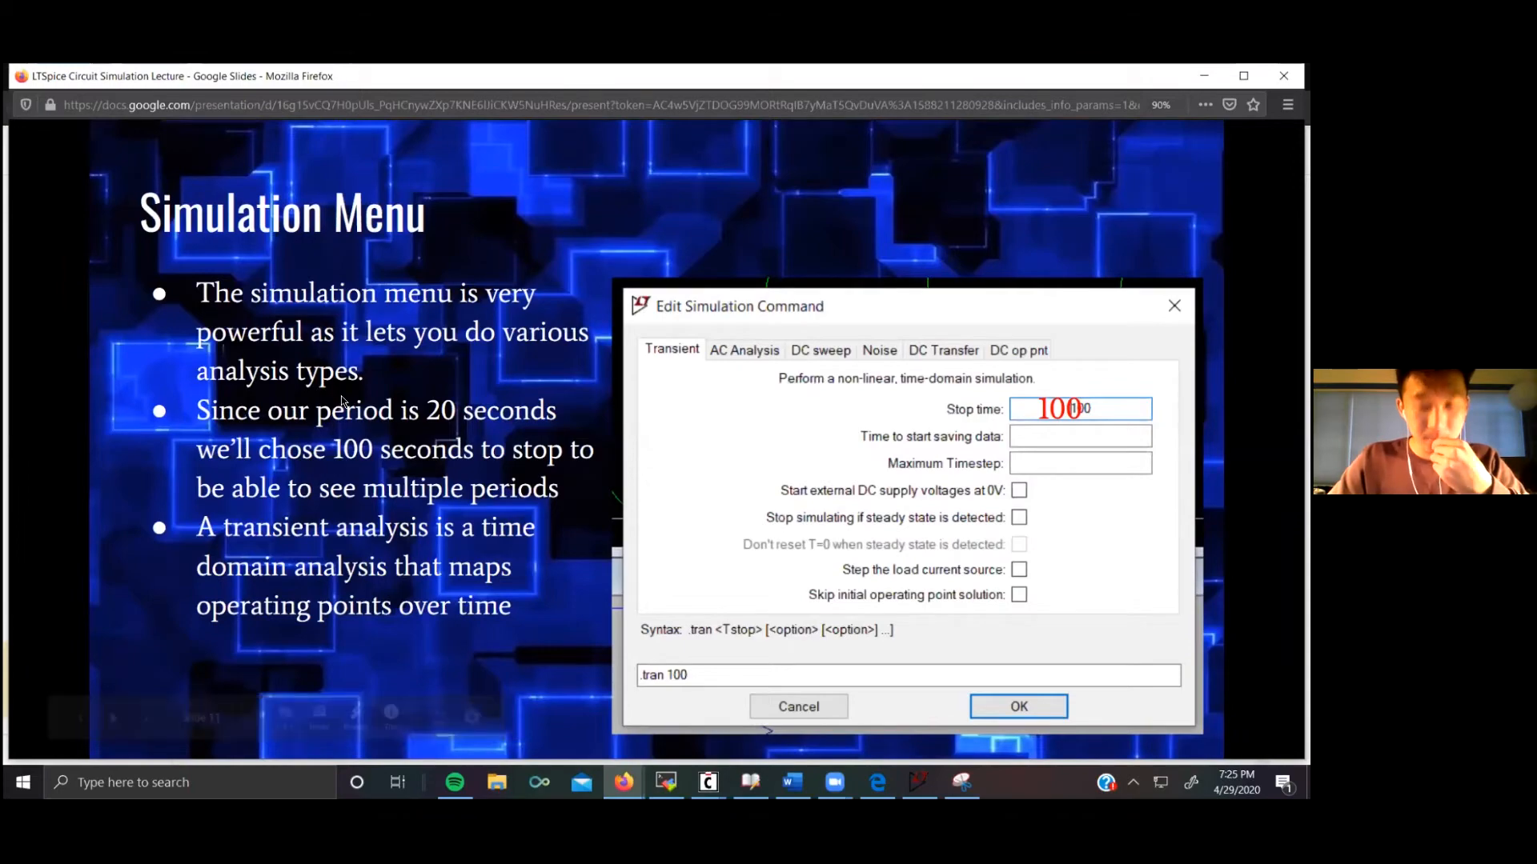
key(Left)
key(Left)
key(Right)
key(Left)
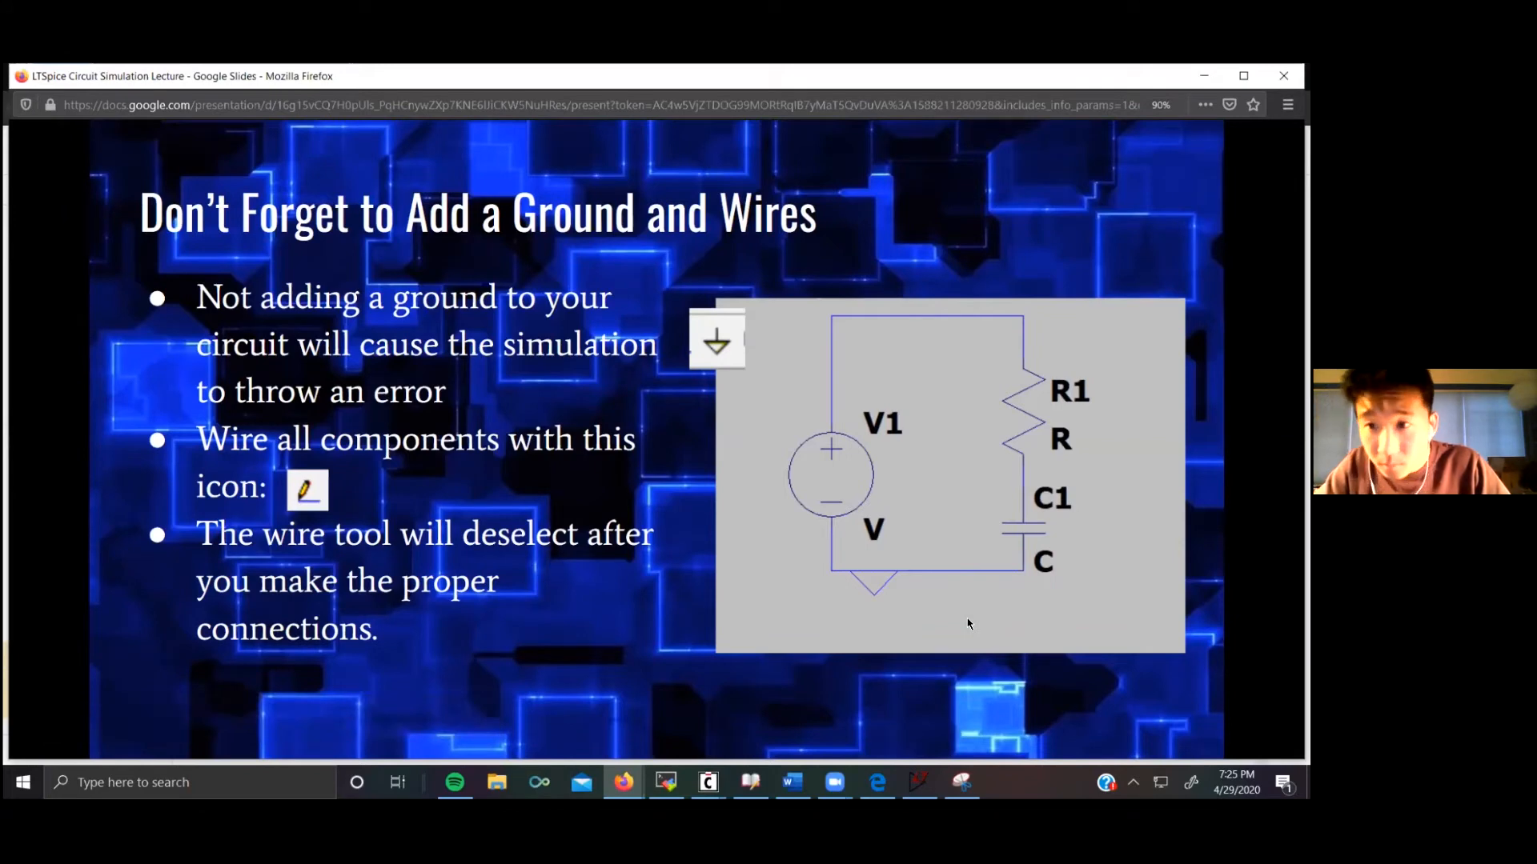
key(Right)
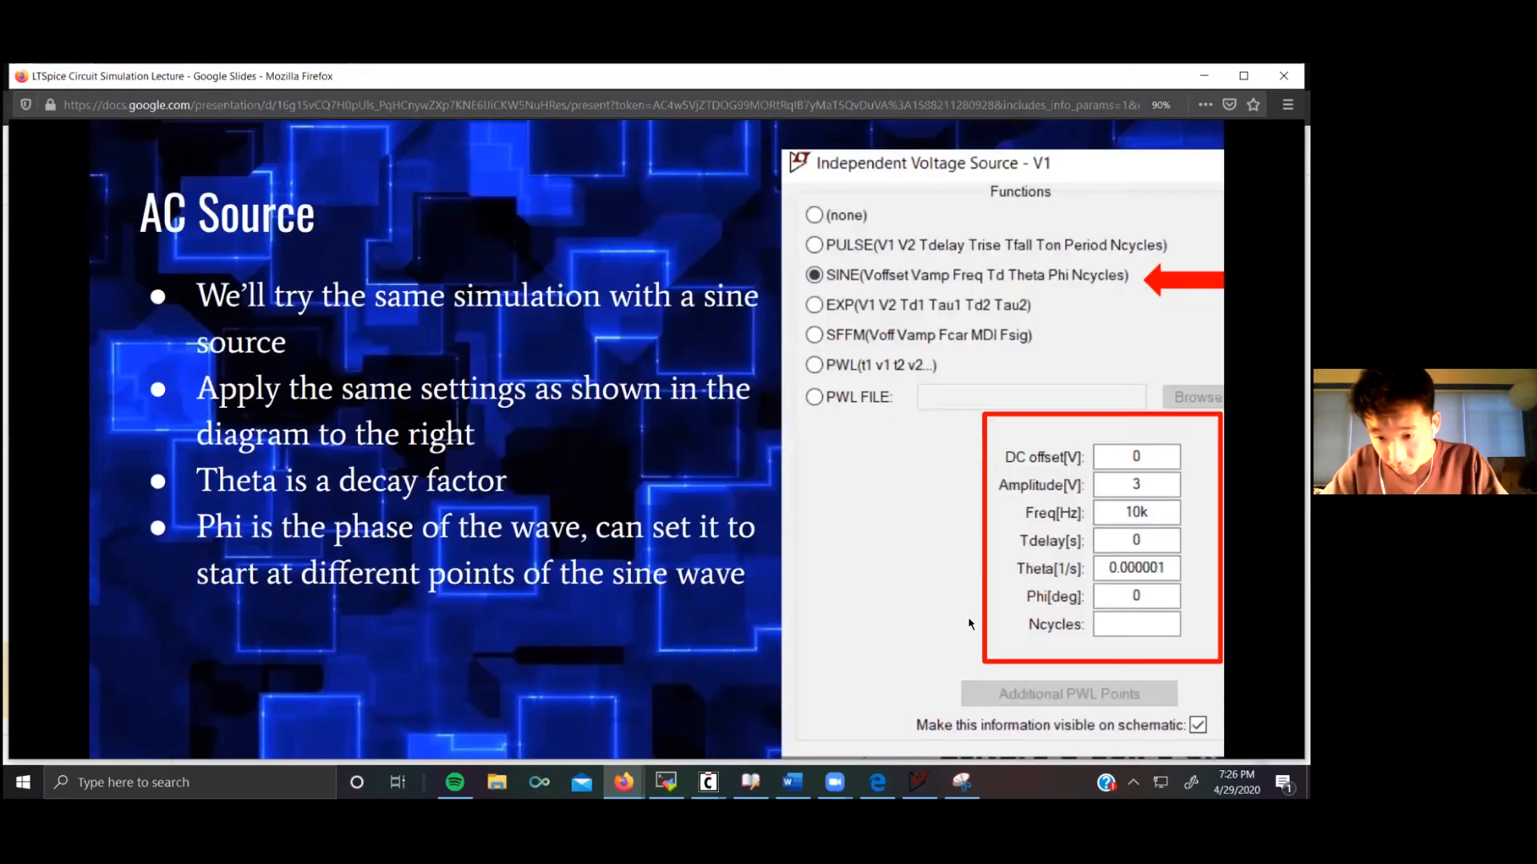
mouse_move(674, 567)
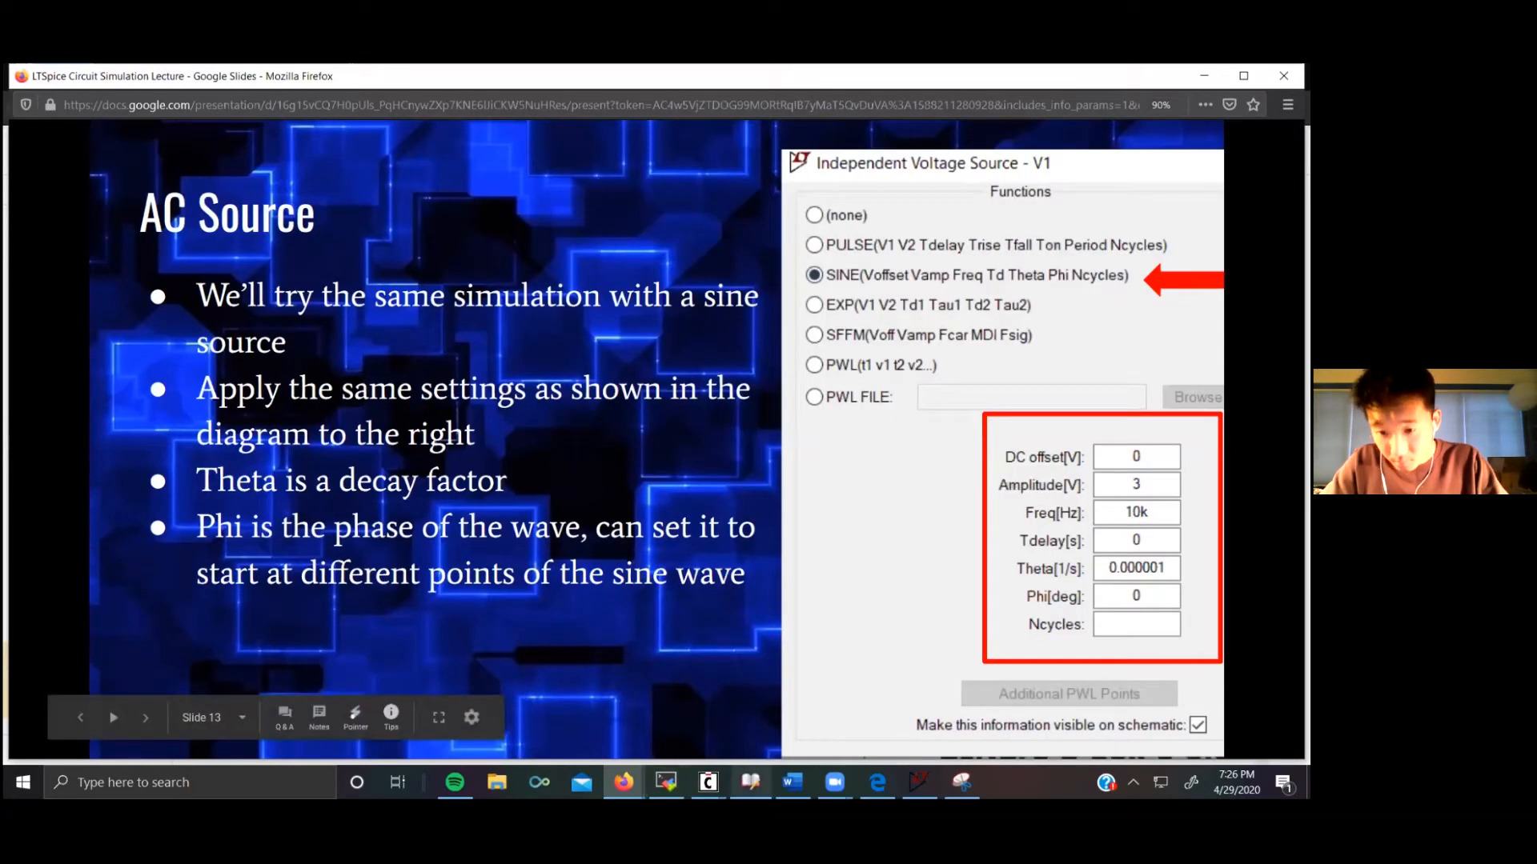
key(Right)
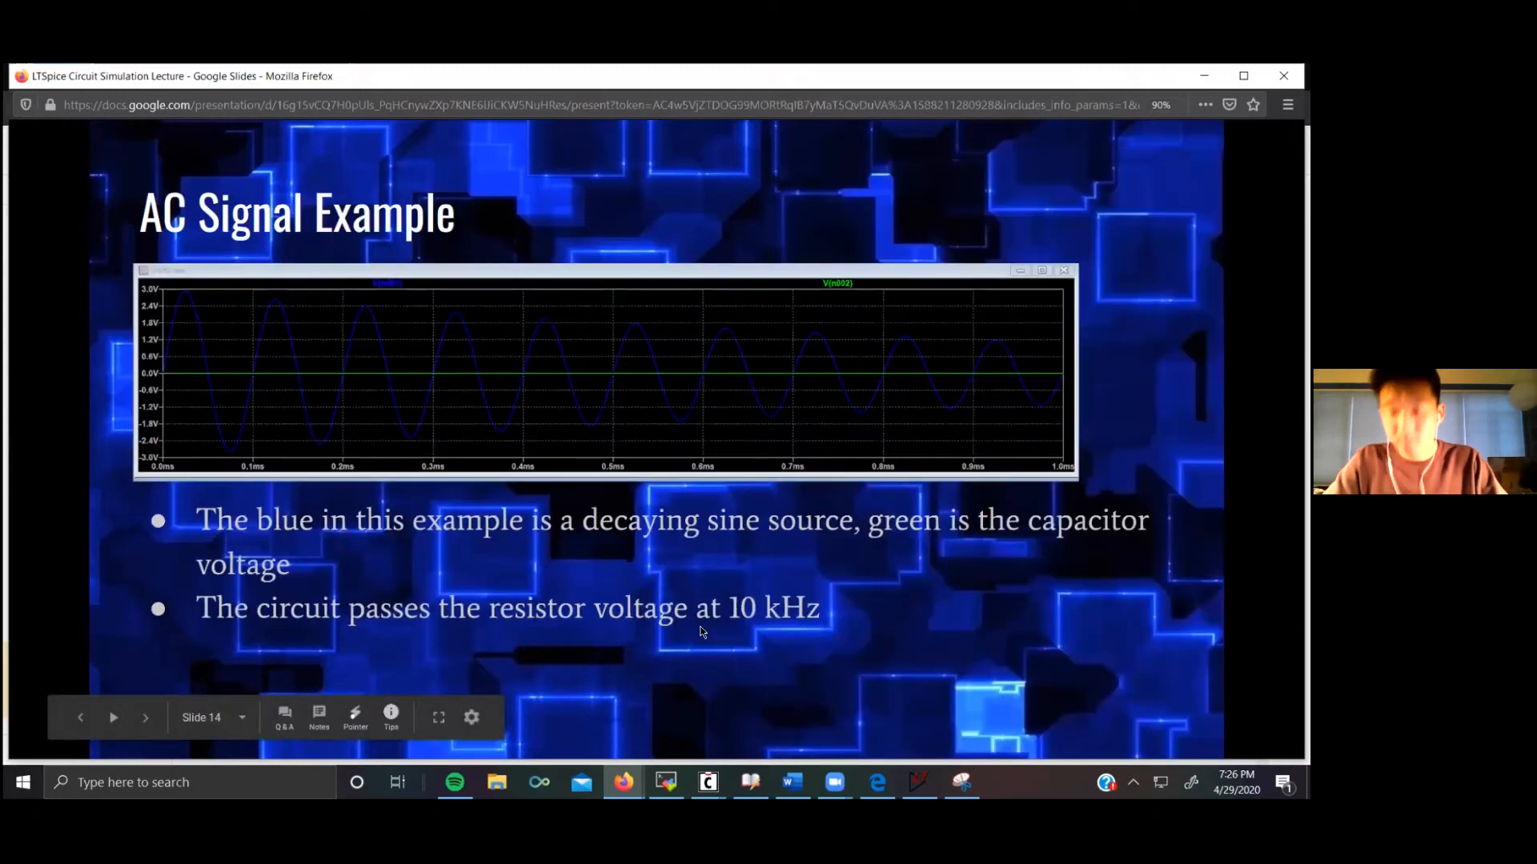
key(Left)
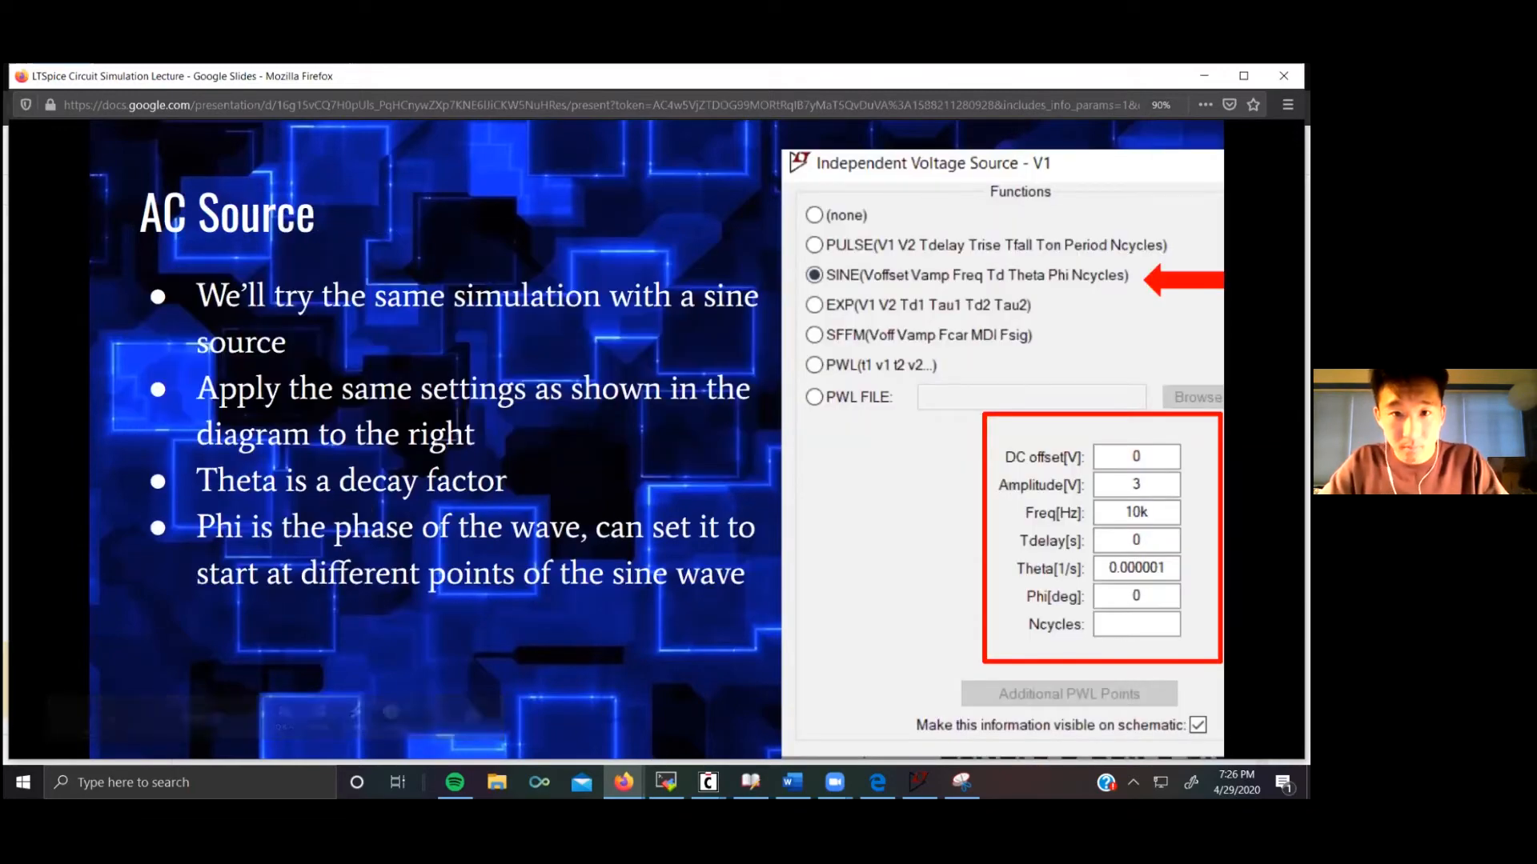
key(alt+Tab)
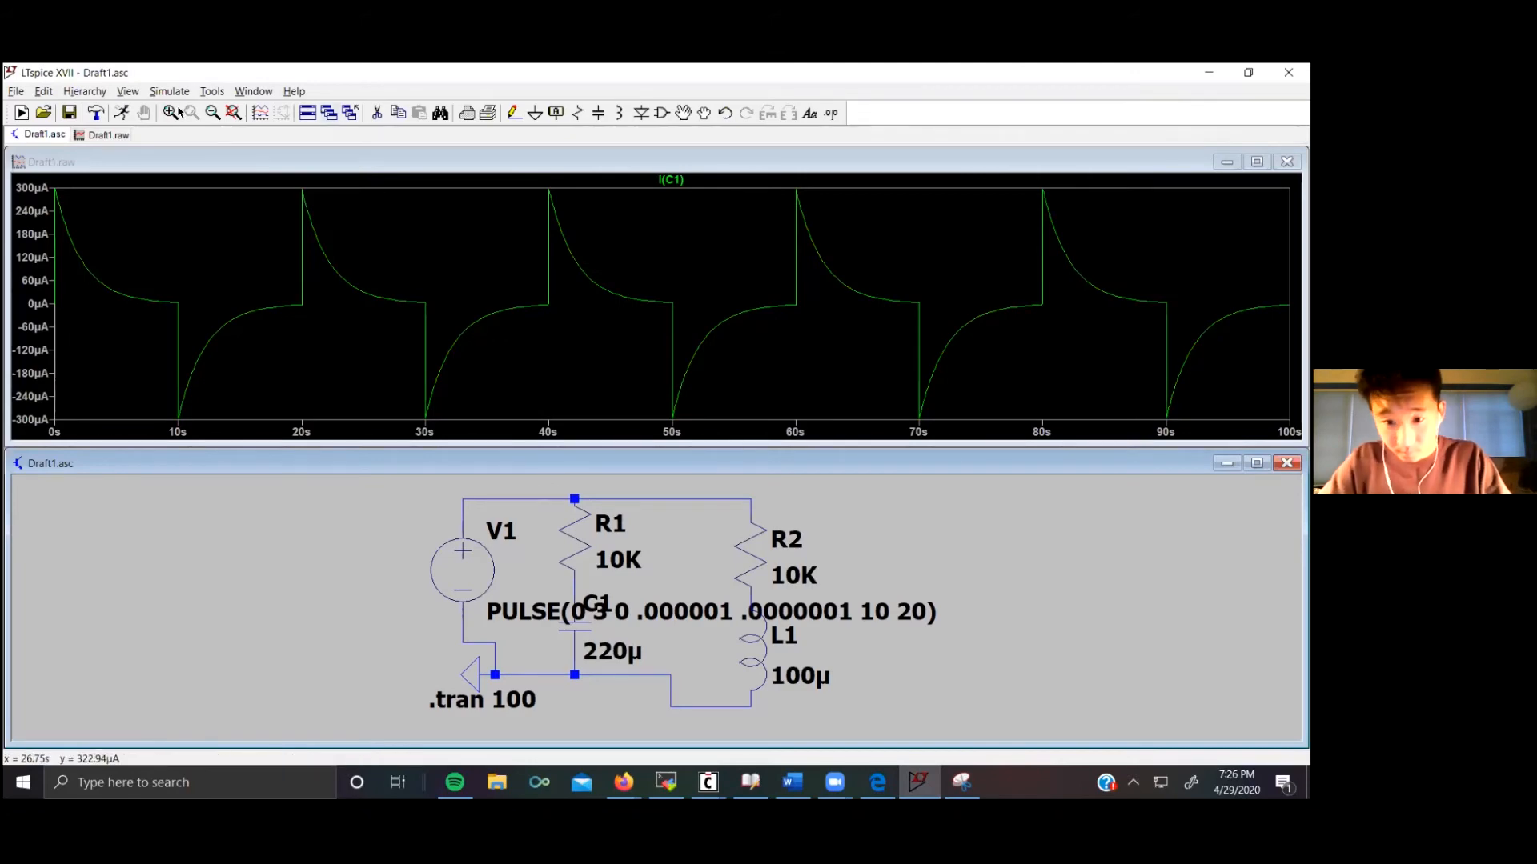
Step: Undo the recent edits to remove the parallel resistor–inductor branch and its wiring
click(725, 114)
click(725, 113)
click(725, 114)
click(726, 114)
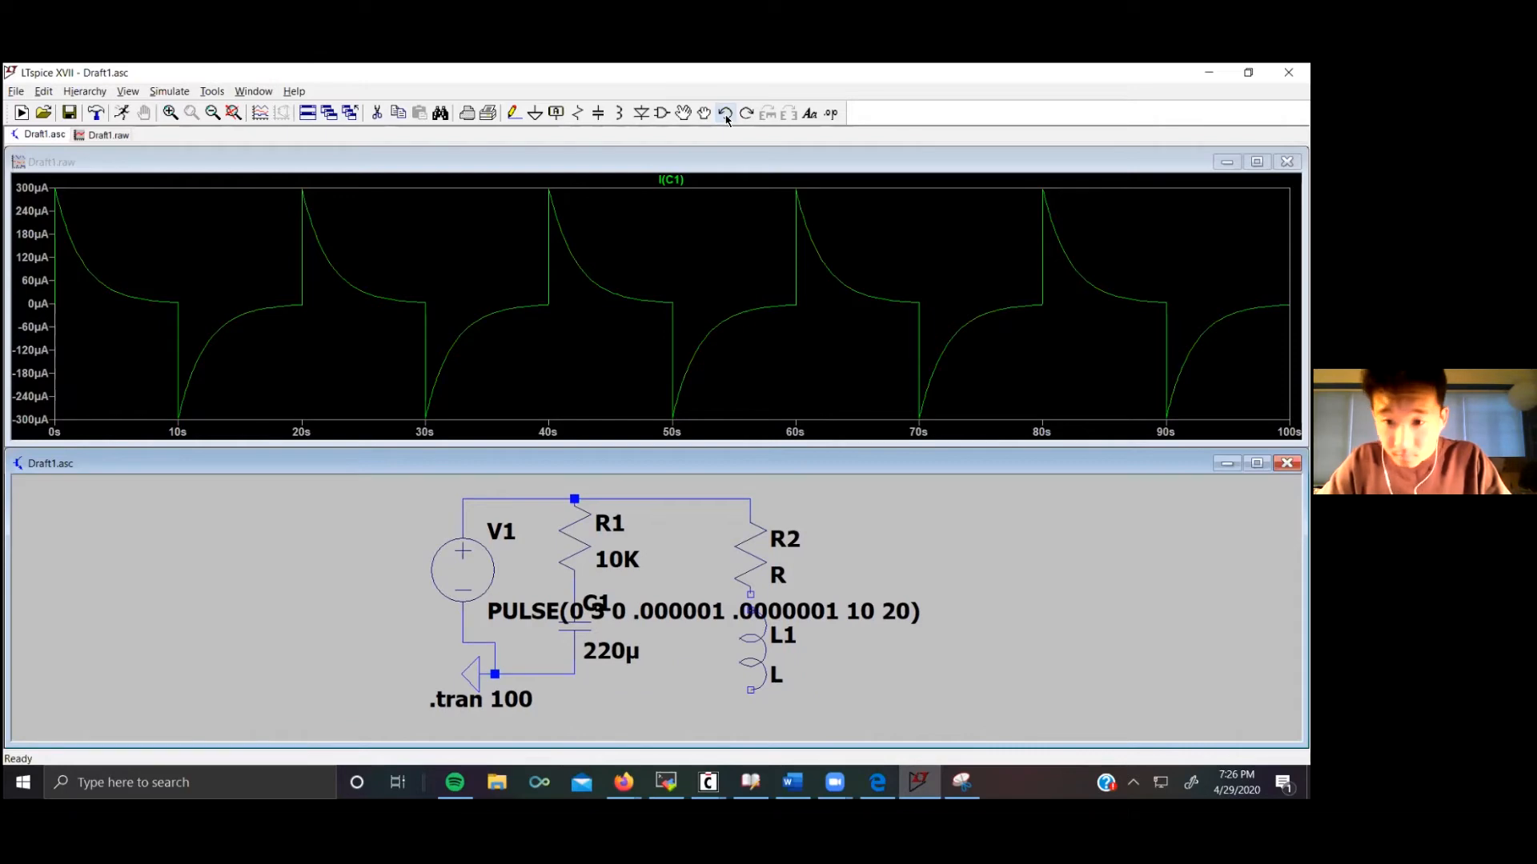
click(726, 114)
click(726, 114)
click(725, 114)
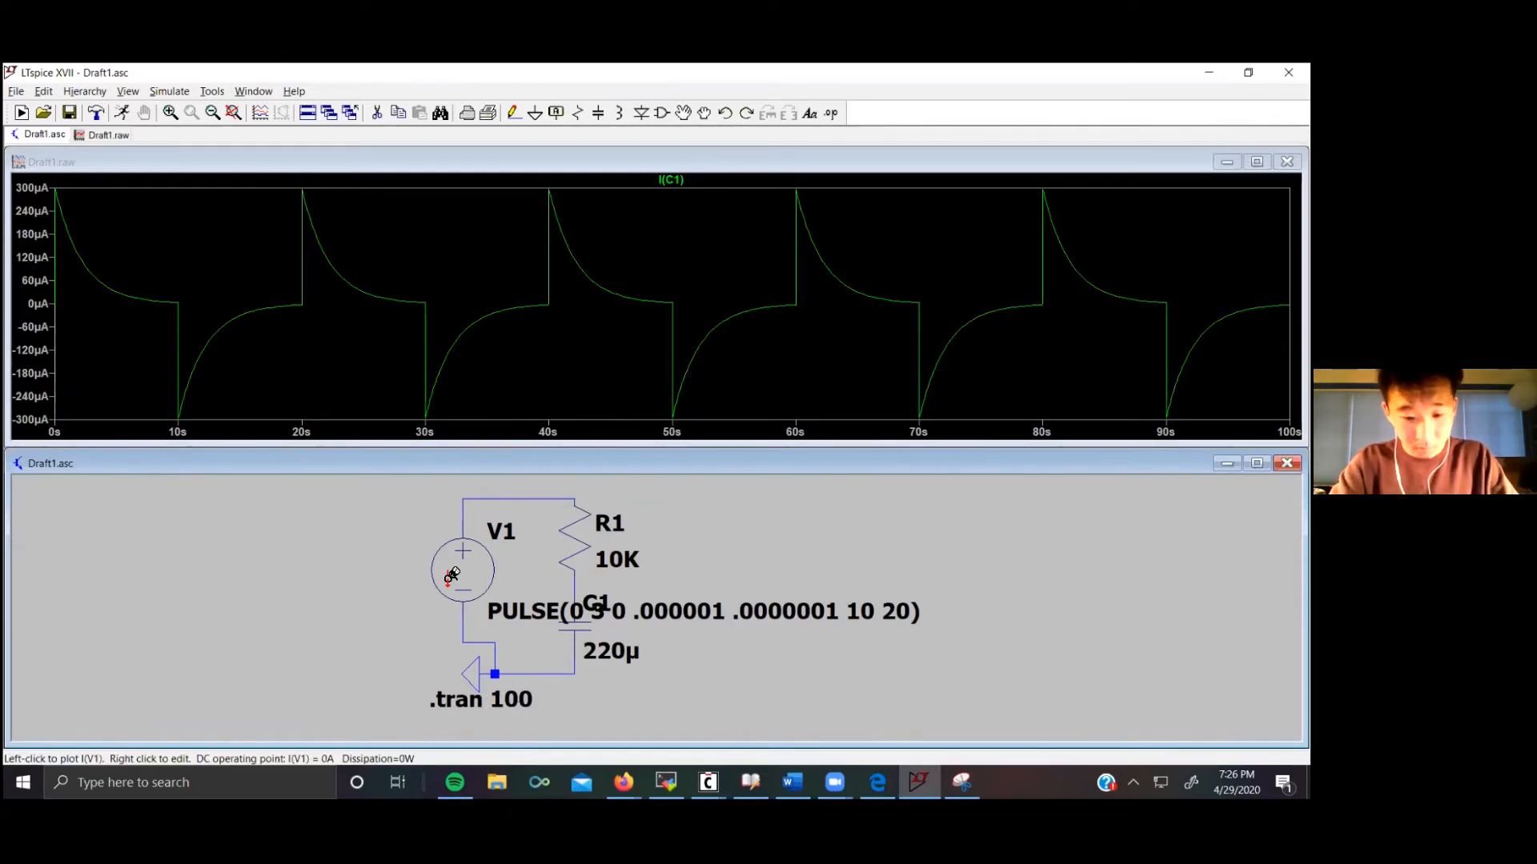
Step: Change V1 to a SINE source and clear its Tdelay and Theta values
right_click(448, 582)
click(411, 300)
click(628, 432)
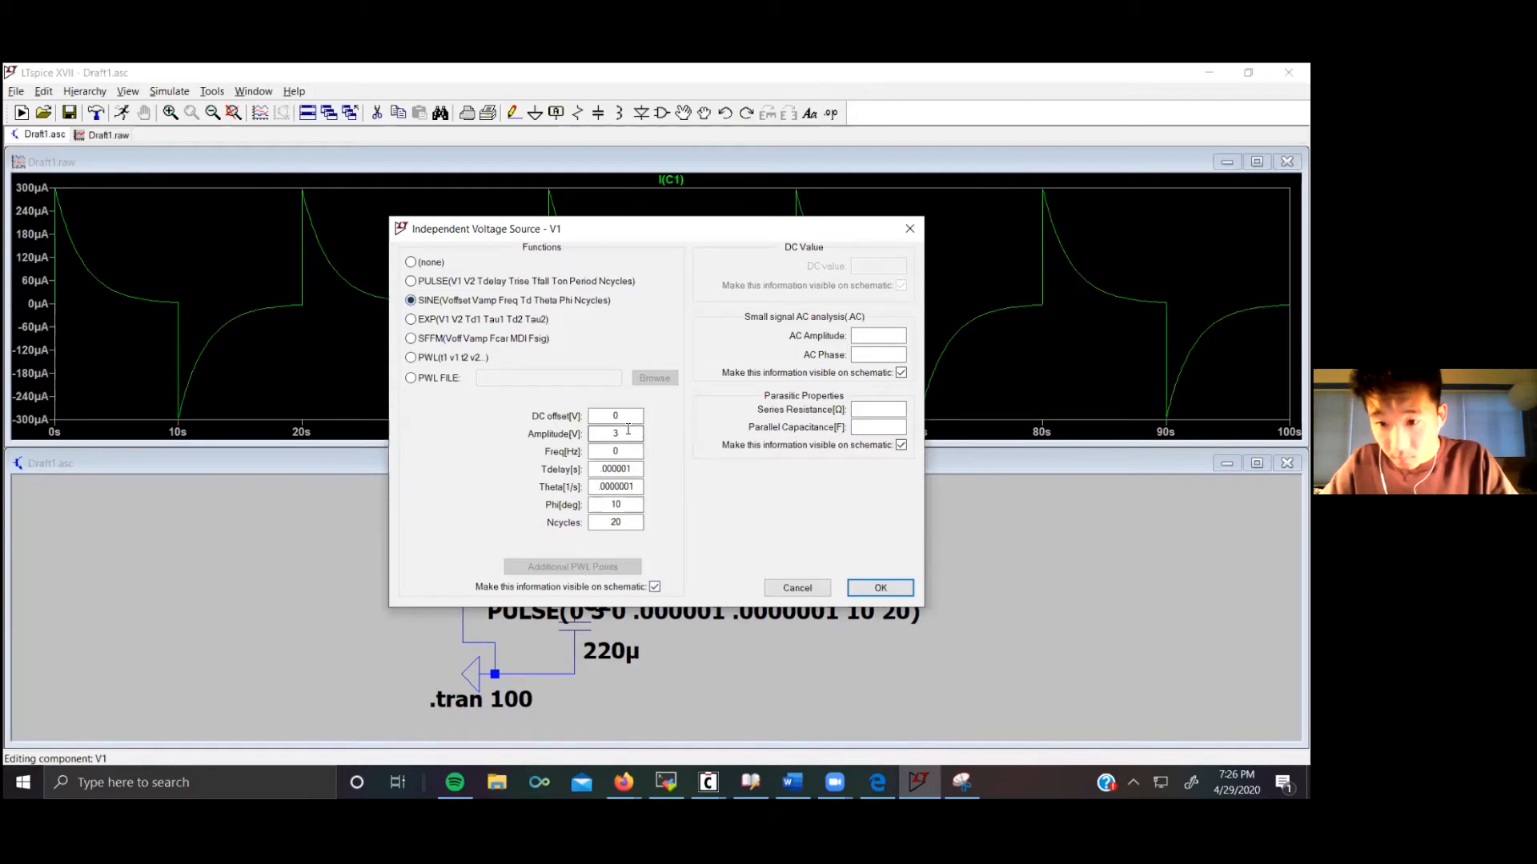
drag(638, 462, 583, 474)
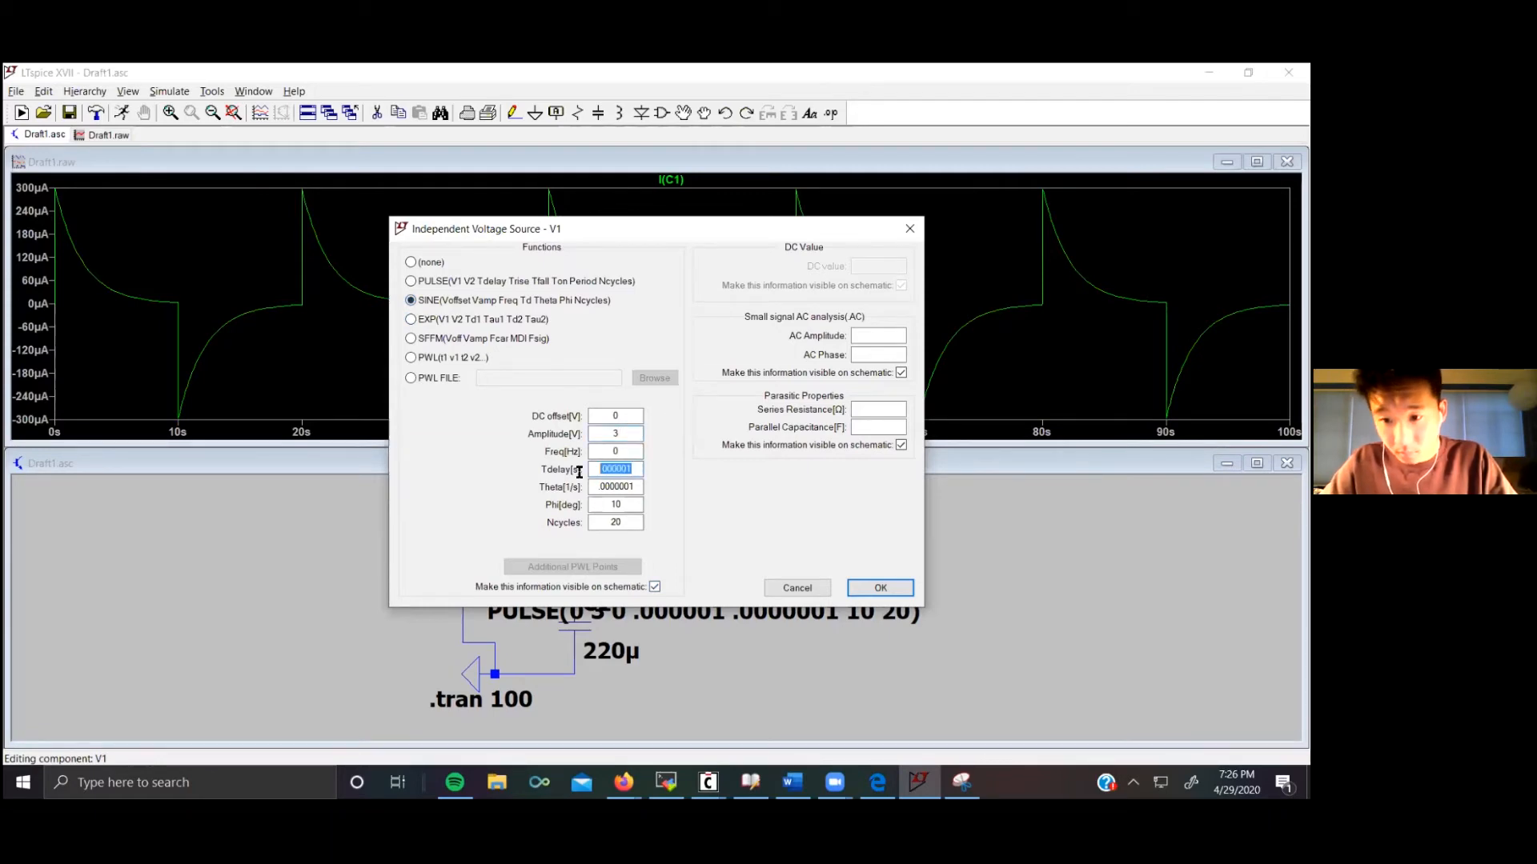
key(BackSpace)
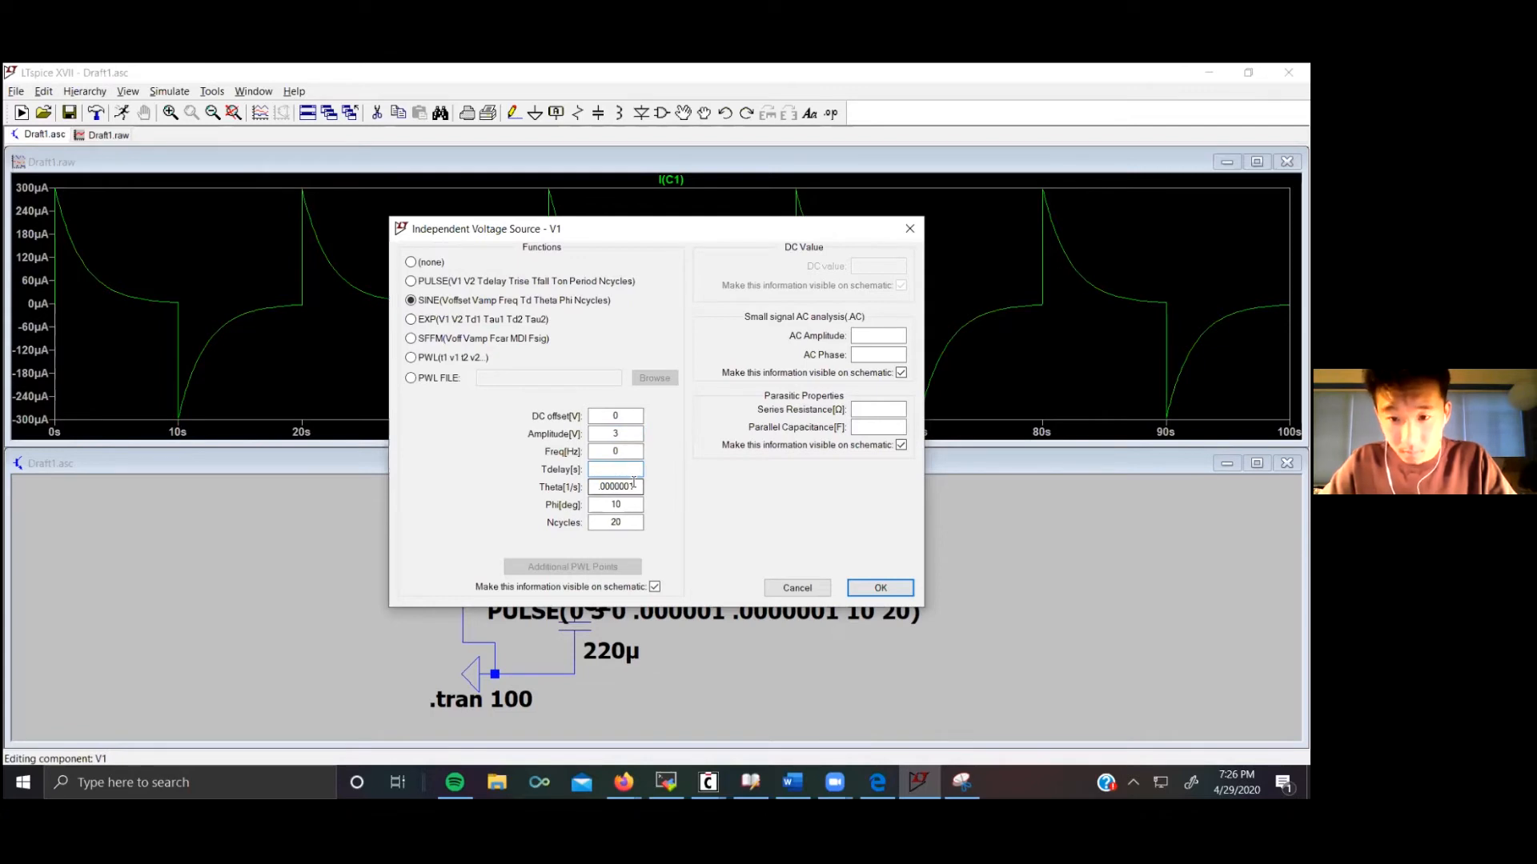
drag(633, 486, 567, 486)
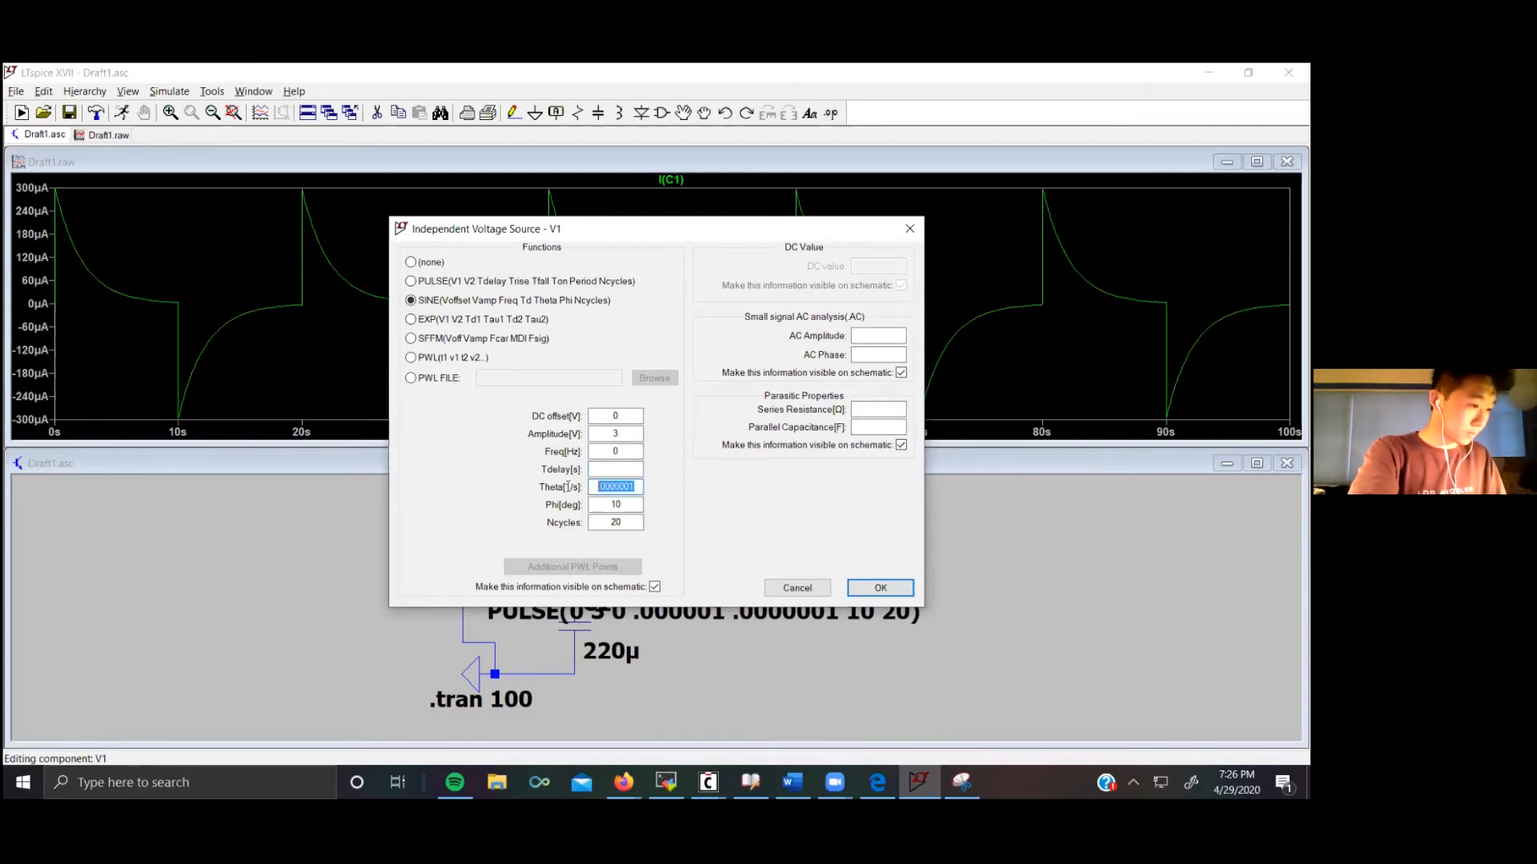
key(BackSpace)
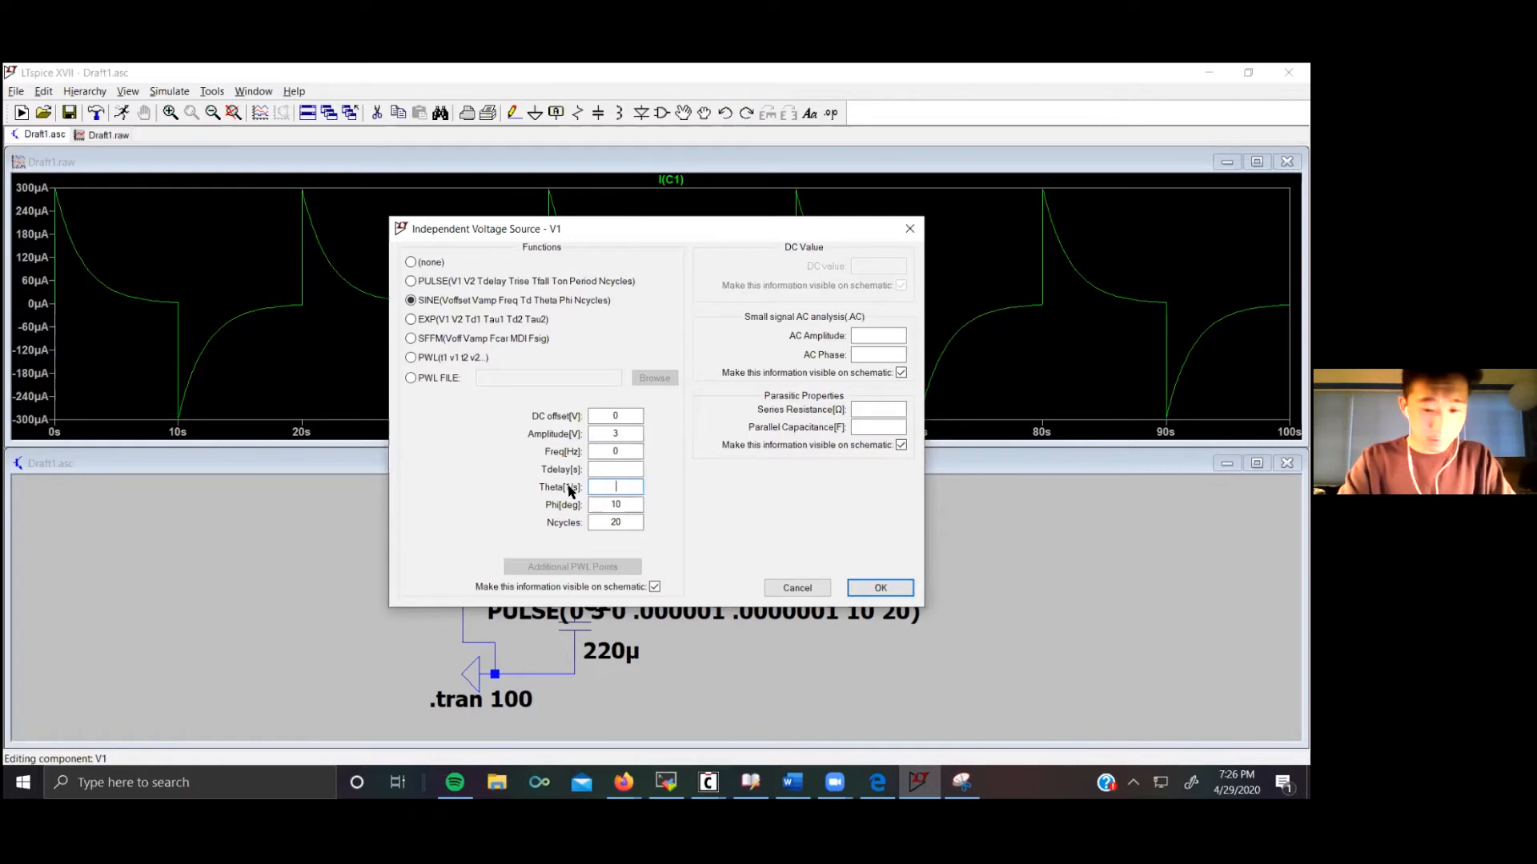
Step: Set the sine source's frequency to 10K and apply the source settings
click(632, 451)
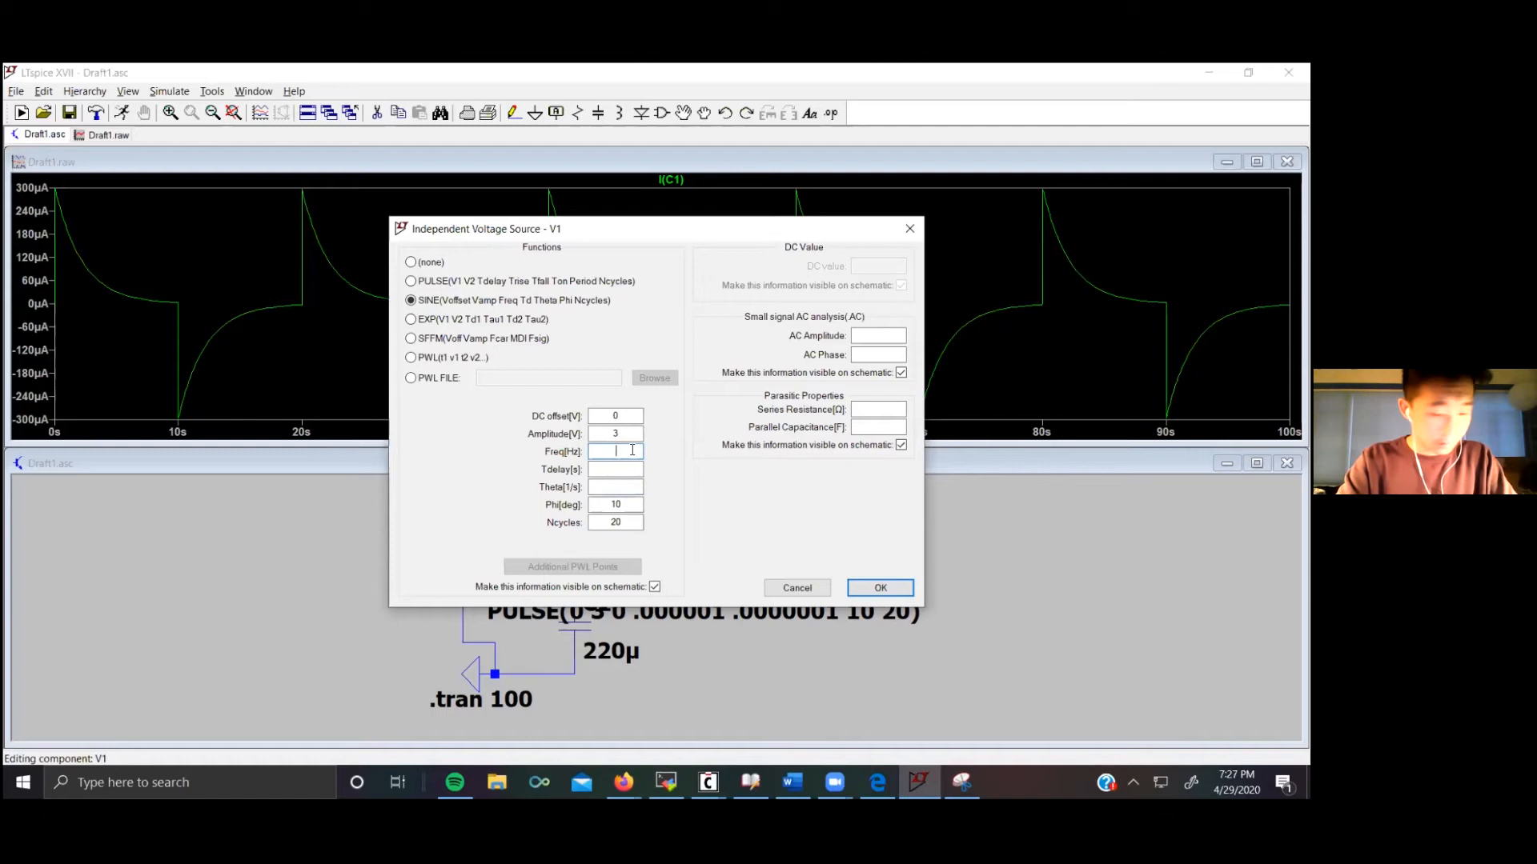
text(000)
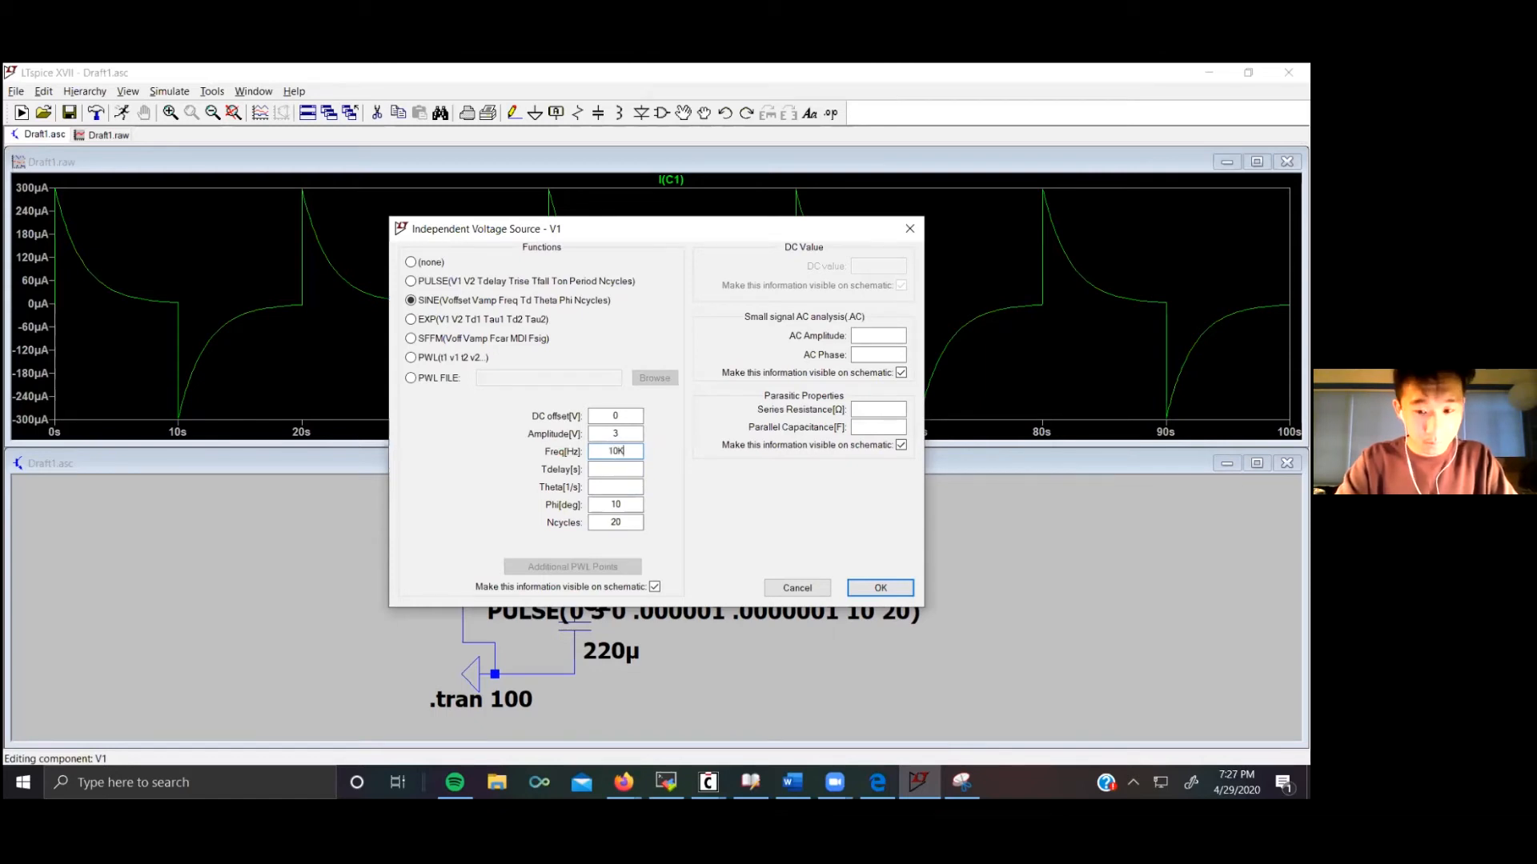
key(BackSpace)
key(BackSpace)
key(BackSpace)
text(K)
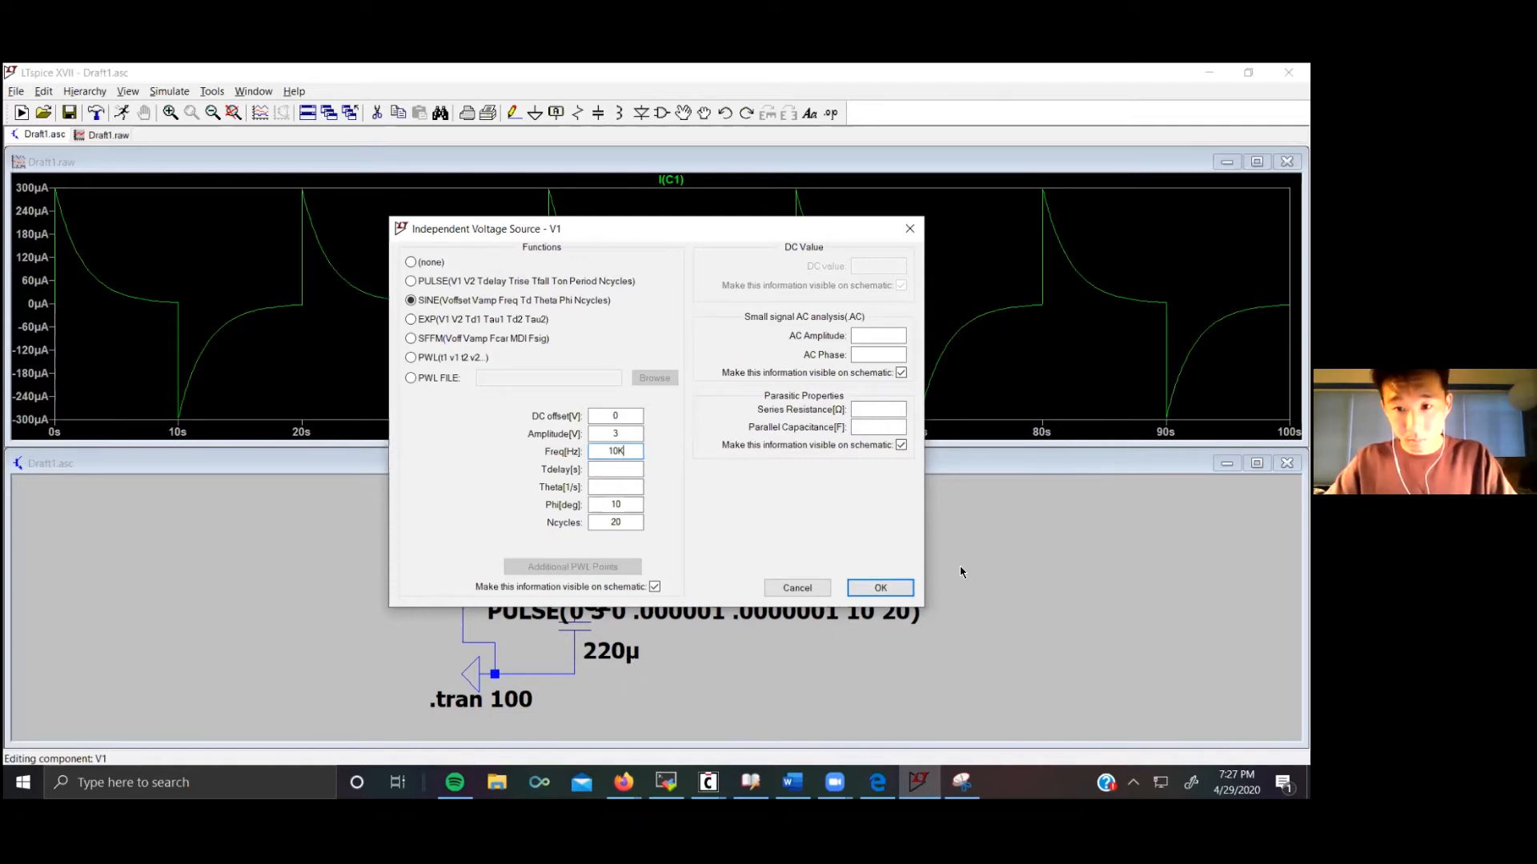
click(892, 593)
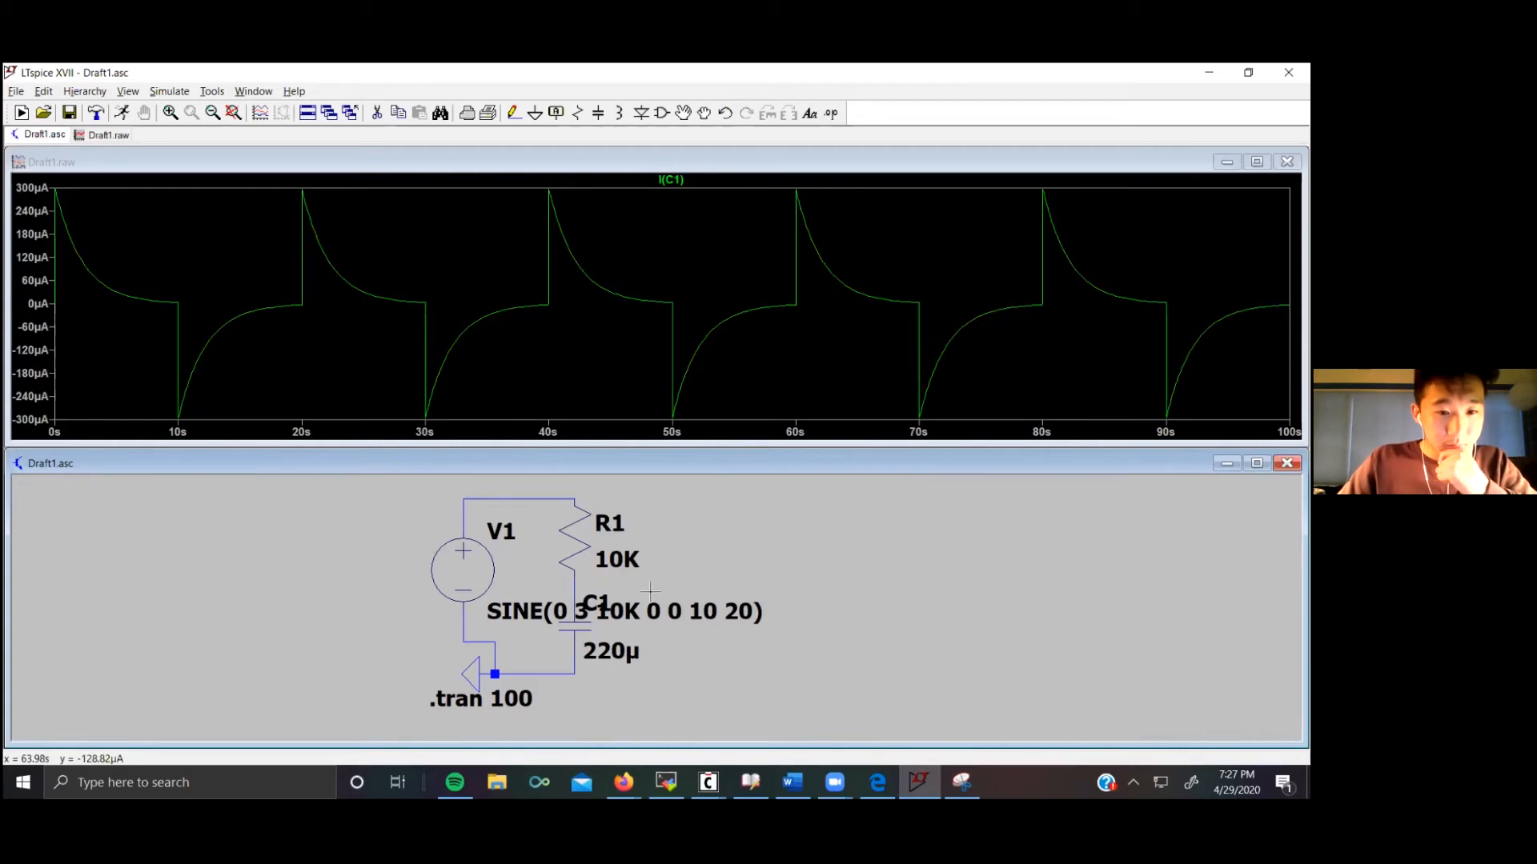
Step: Set the transient stop time to .01 and run the simulation
right_click(465, 701)
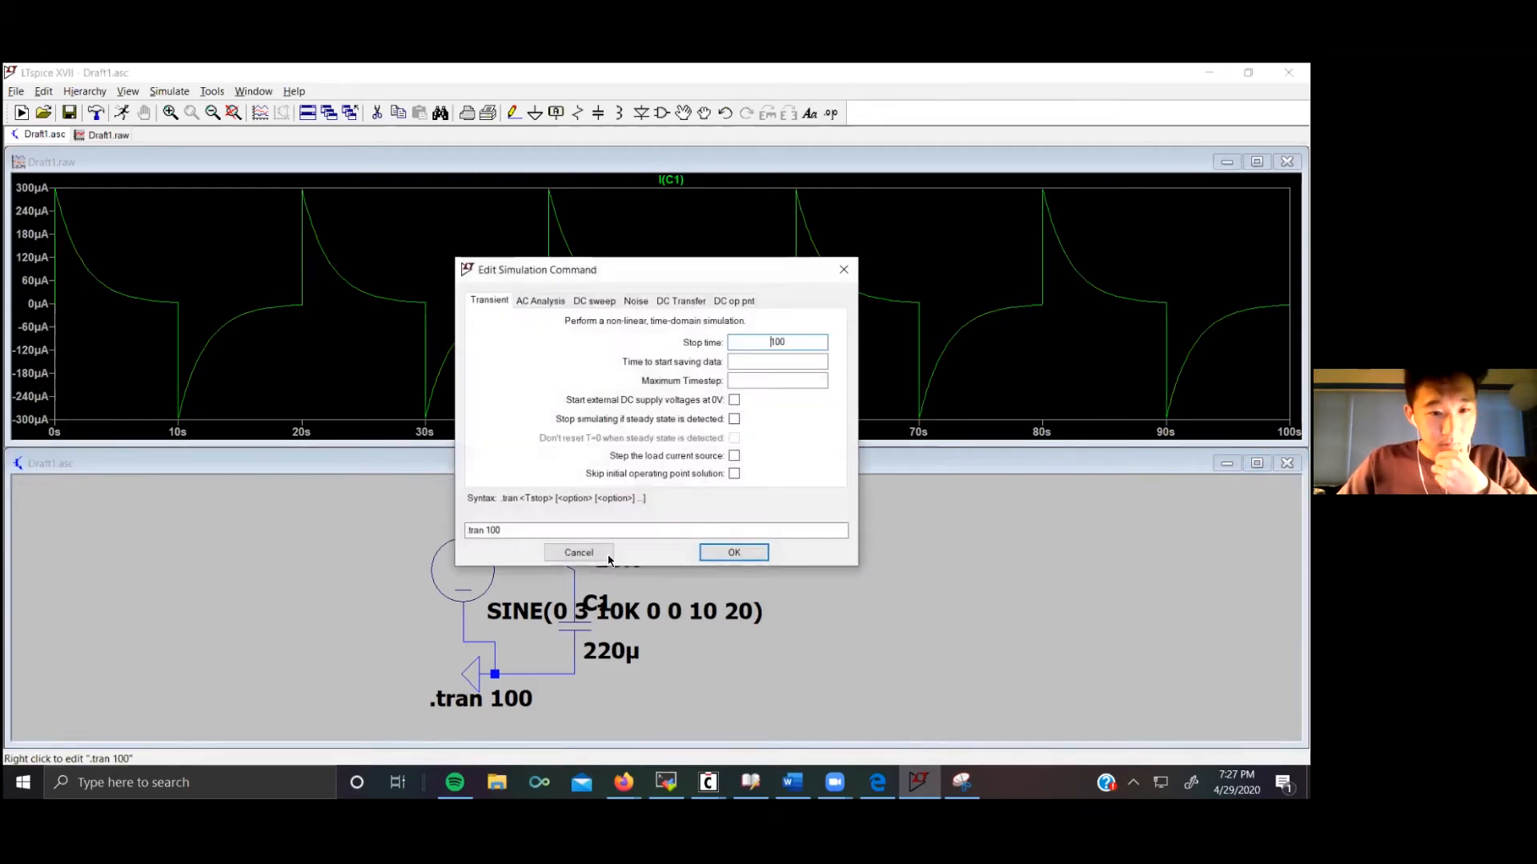
drag(792, 342, 735, 348)
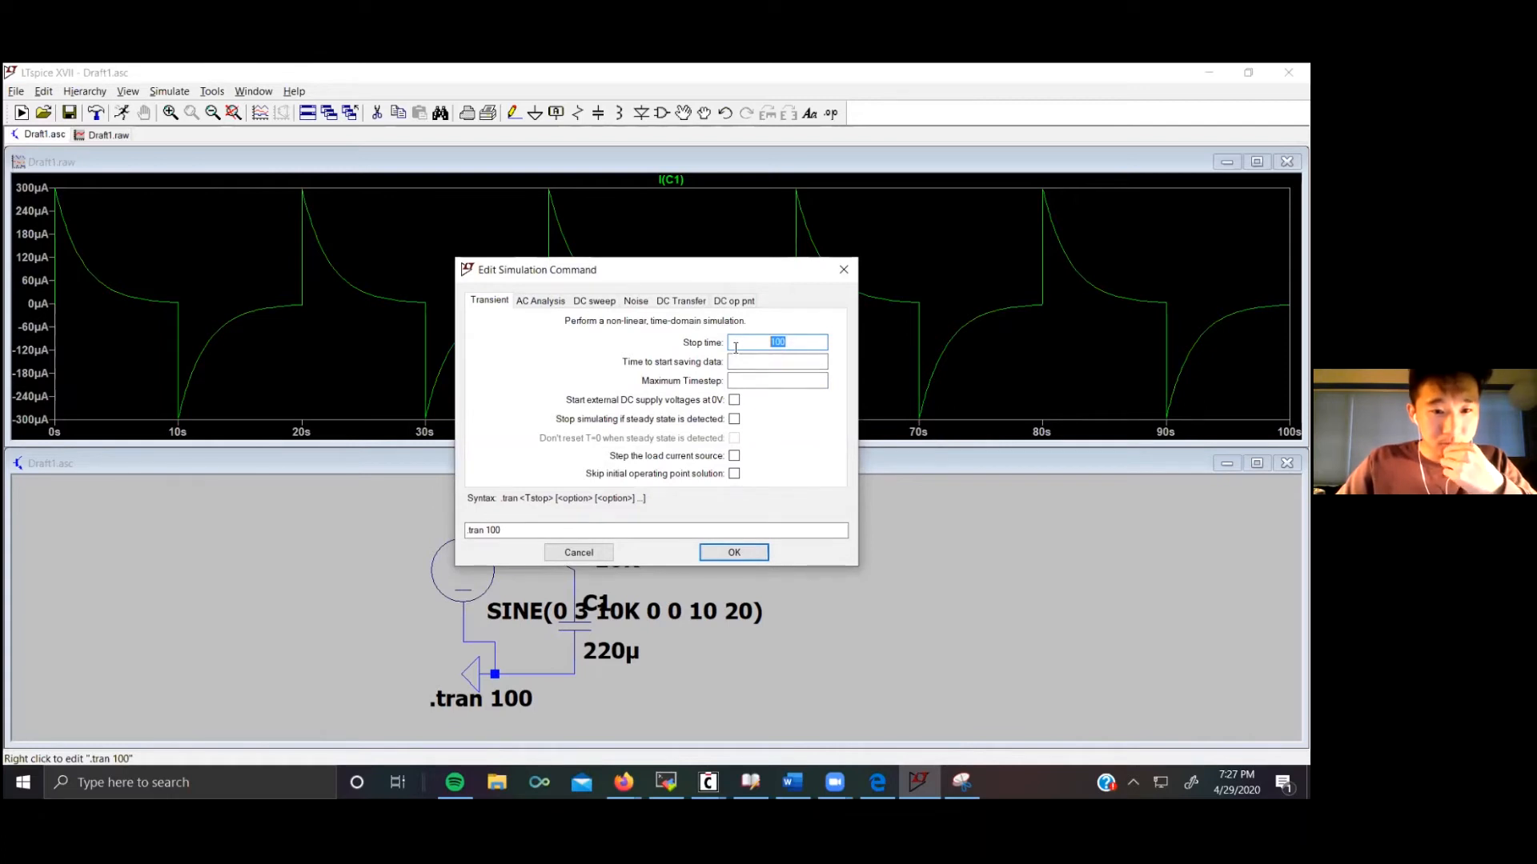
text(.01)
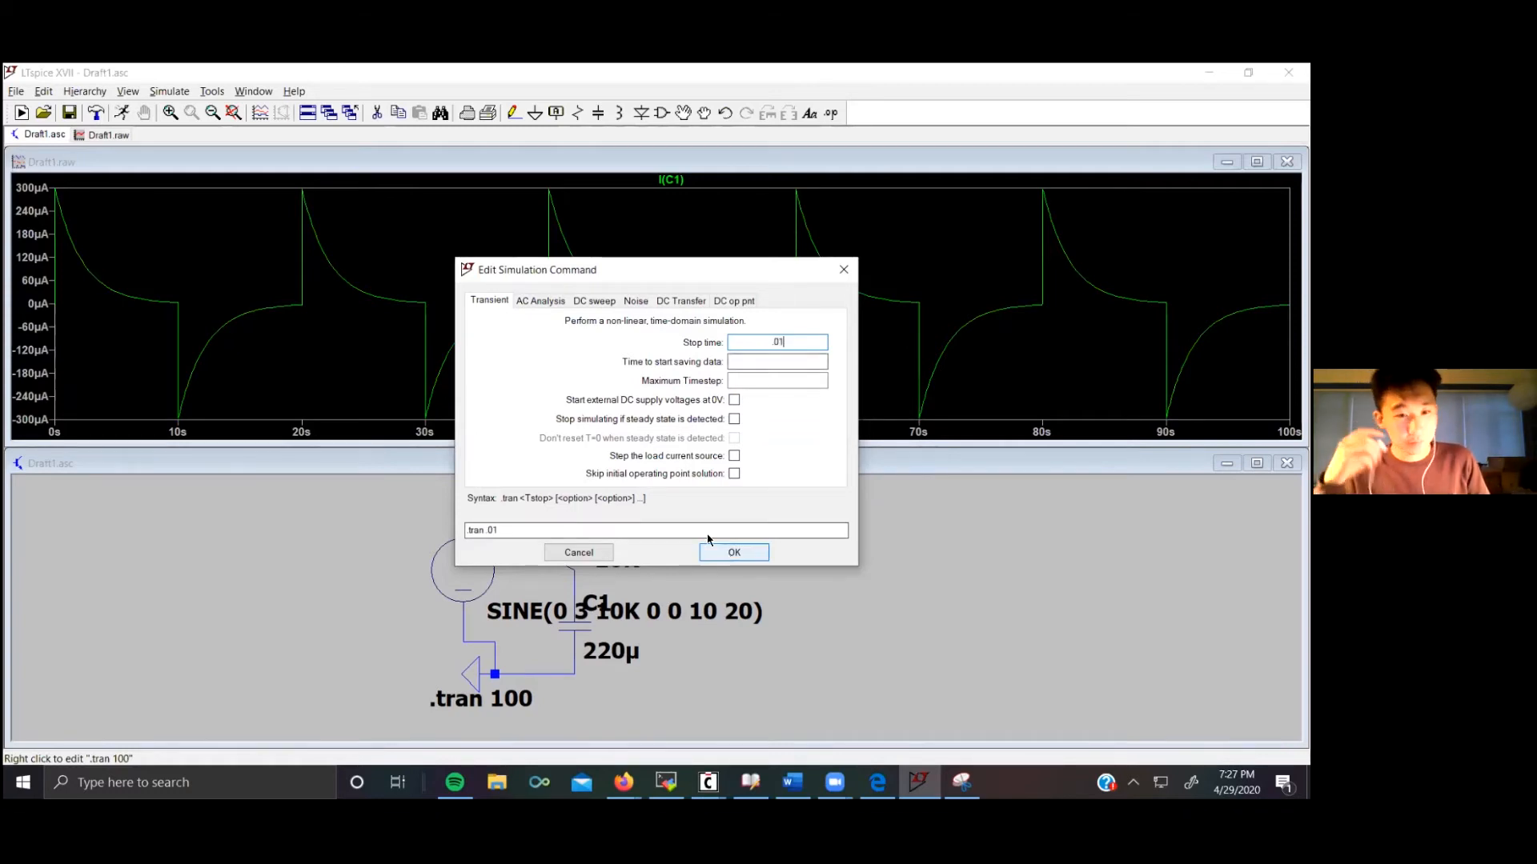
click(732, 551)
click(169, 92)
click(179, 111)
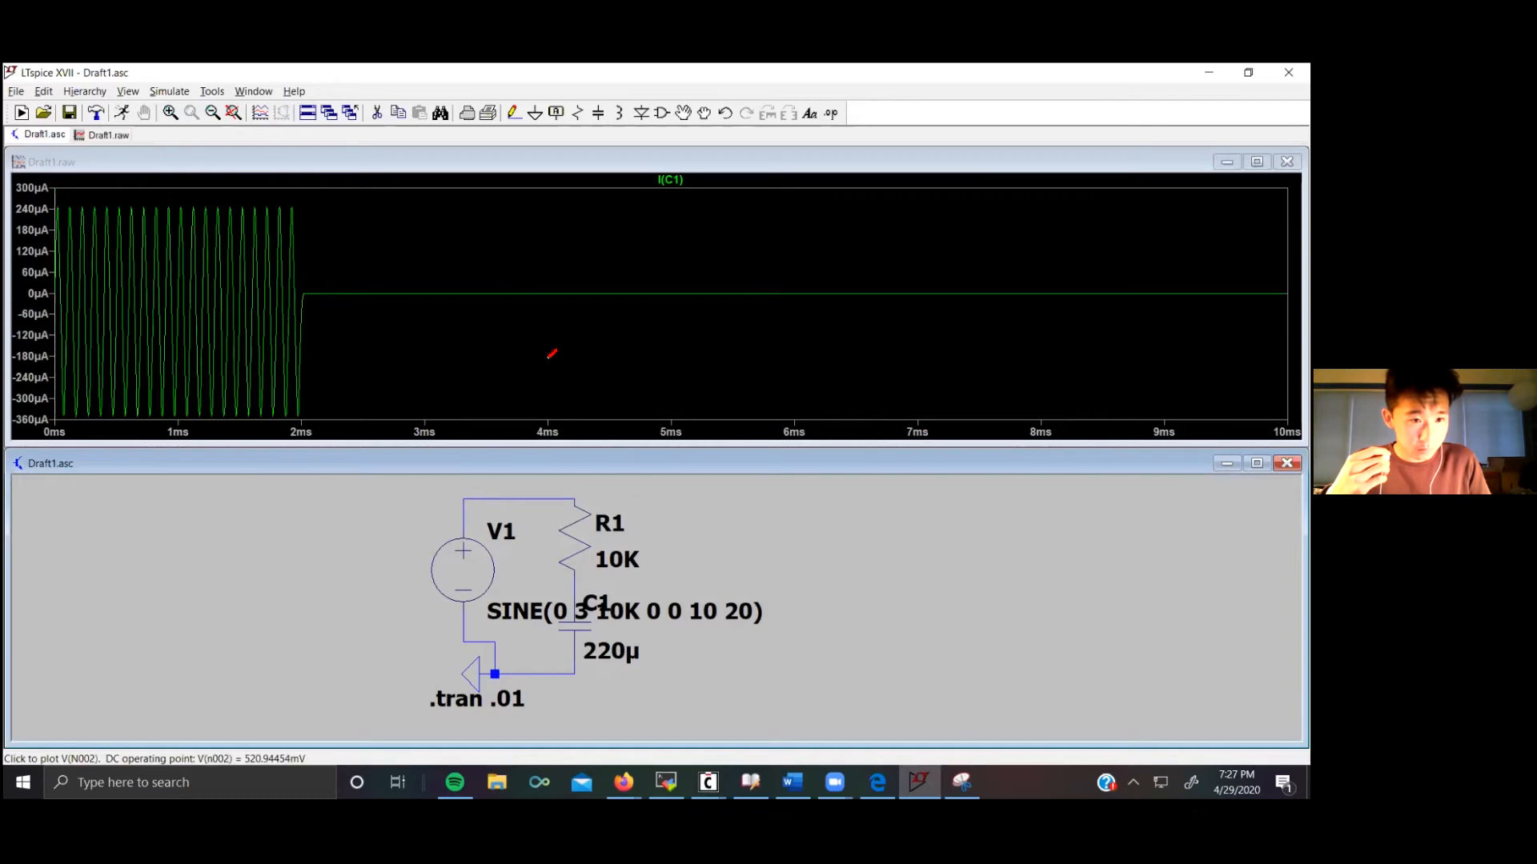
Step: Clear the sine source's Ncycles value and apply the change
right_click(464, 567)
click(584, 507)
drag(641, 522, 579, 524)
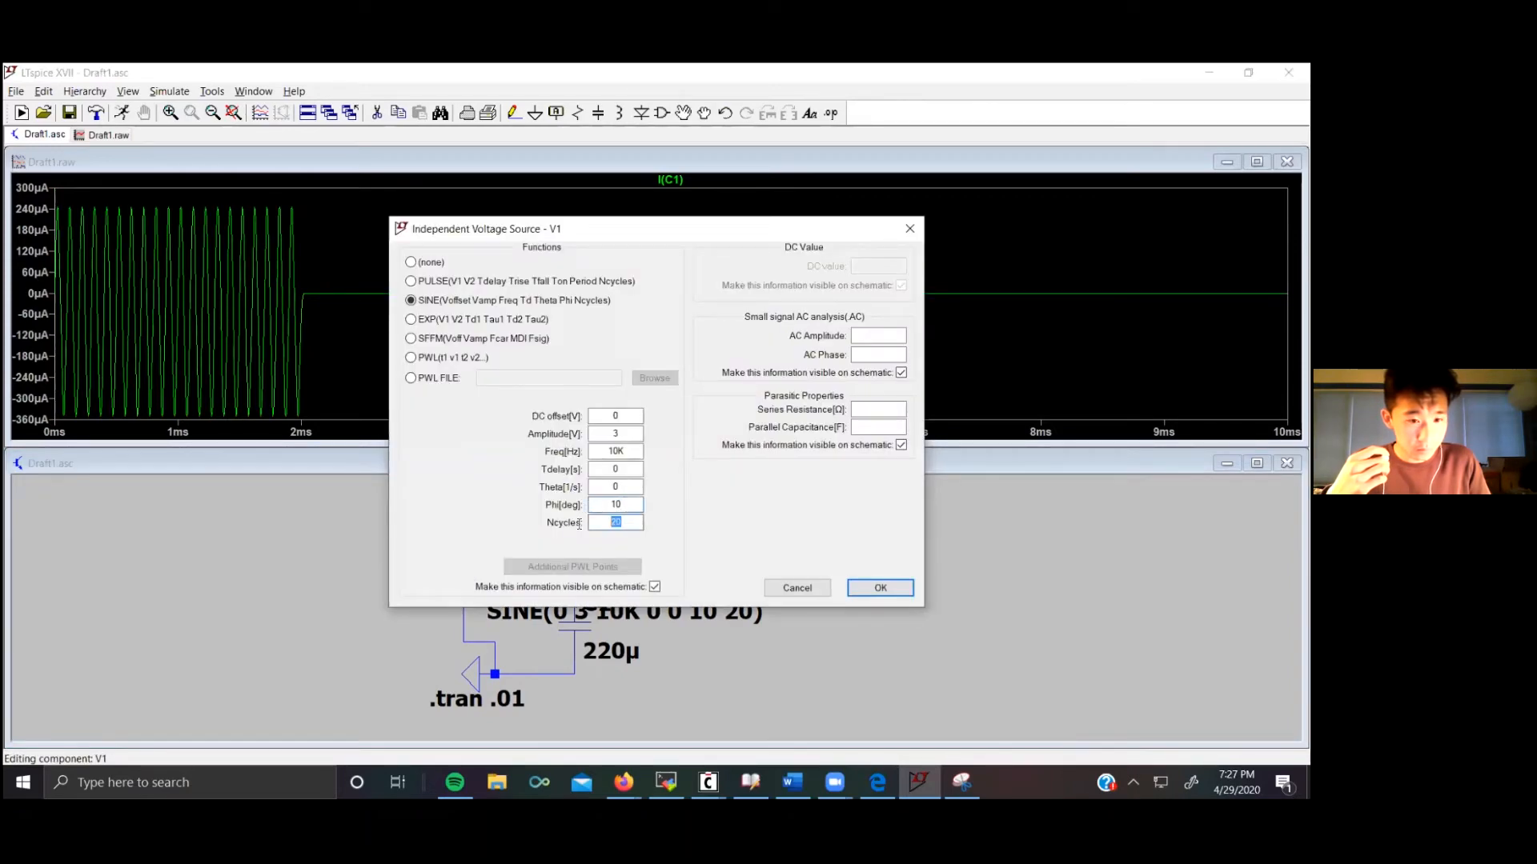
key(BackSpace)
click(884, 588)
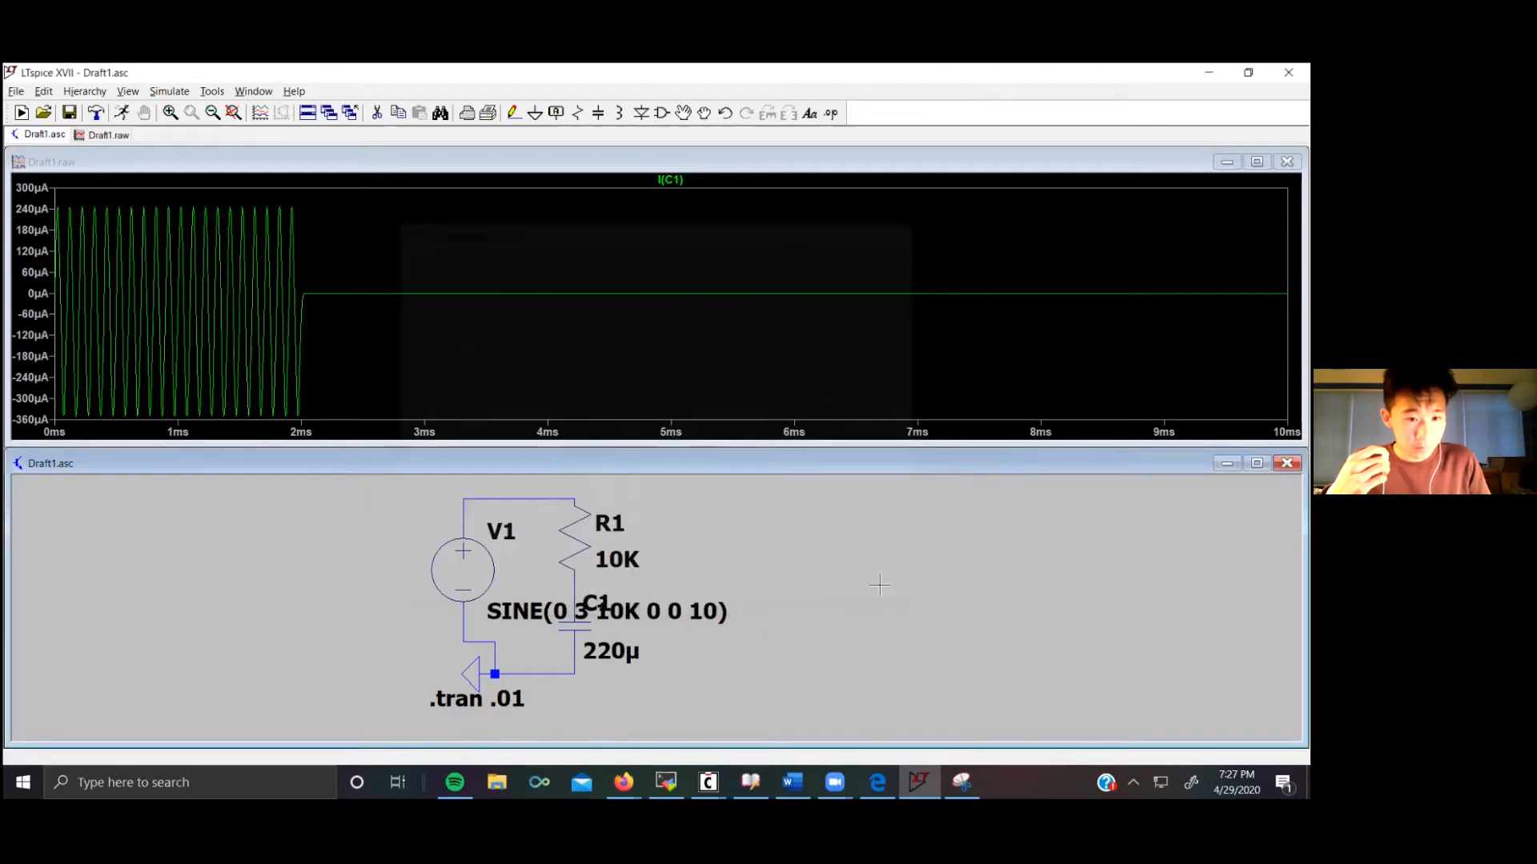
Step: Rerun the simulation and plot the top node voltage and then the resistor–capacitor junction voltage
click(213, 92)
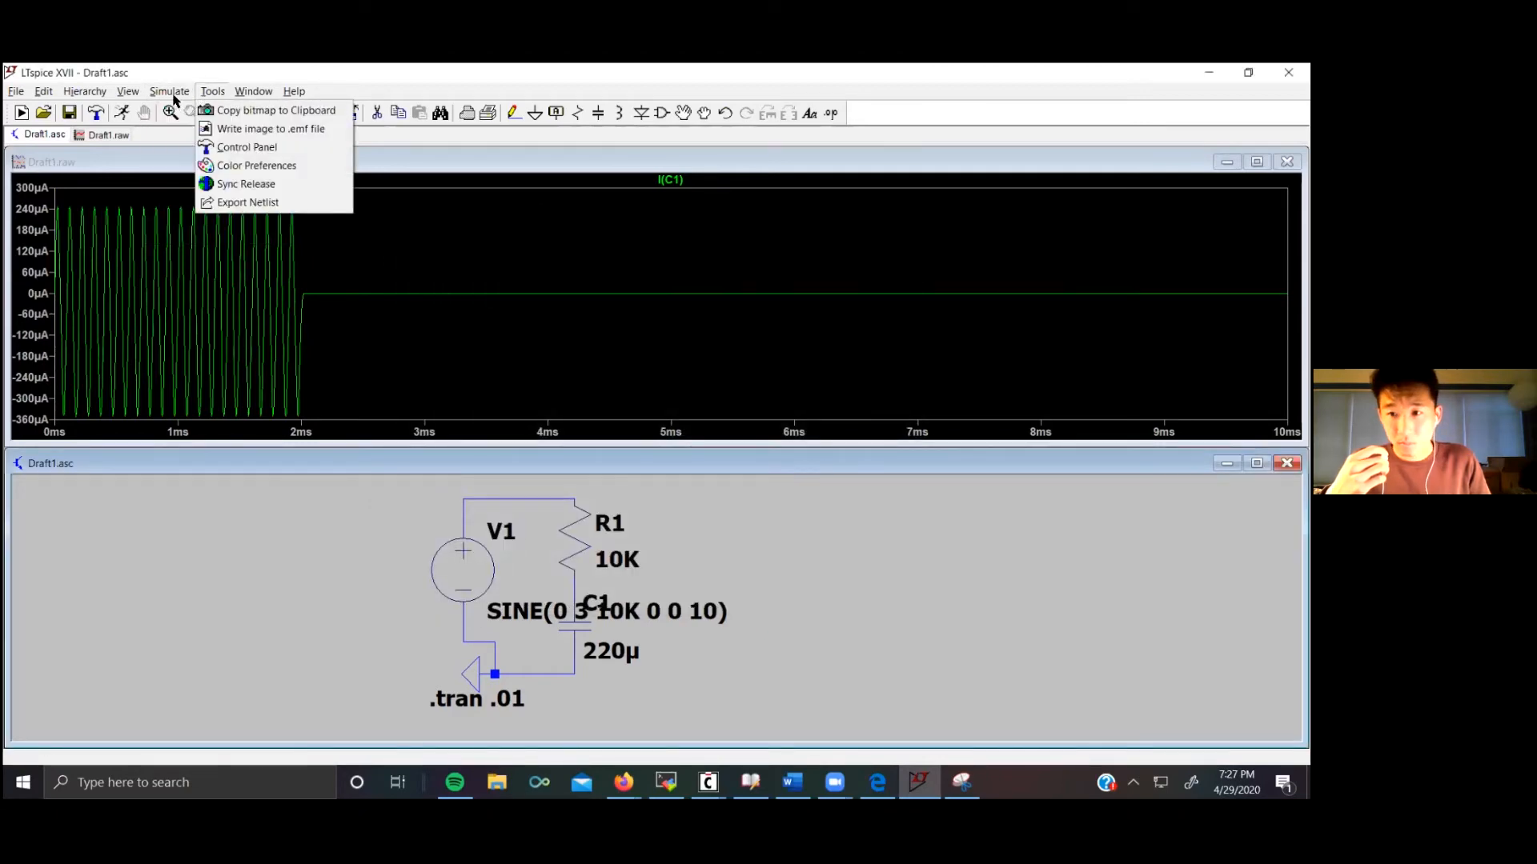
click(168, 92)
click(176, 109)
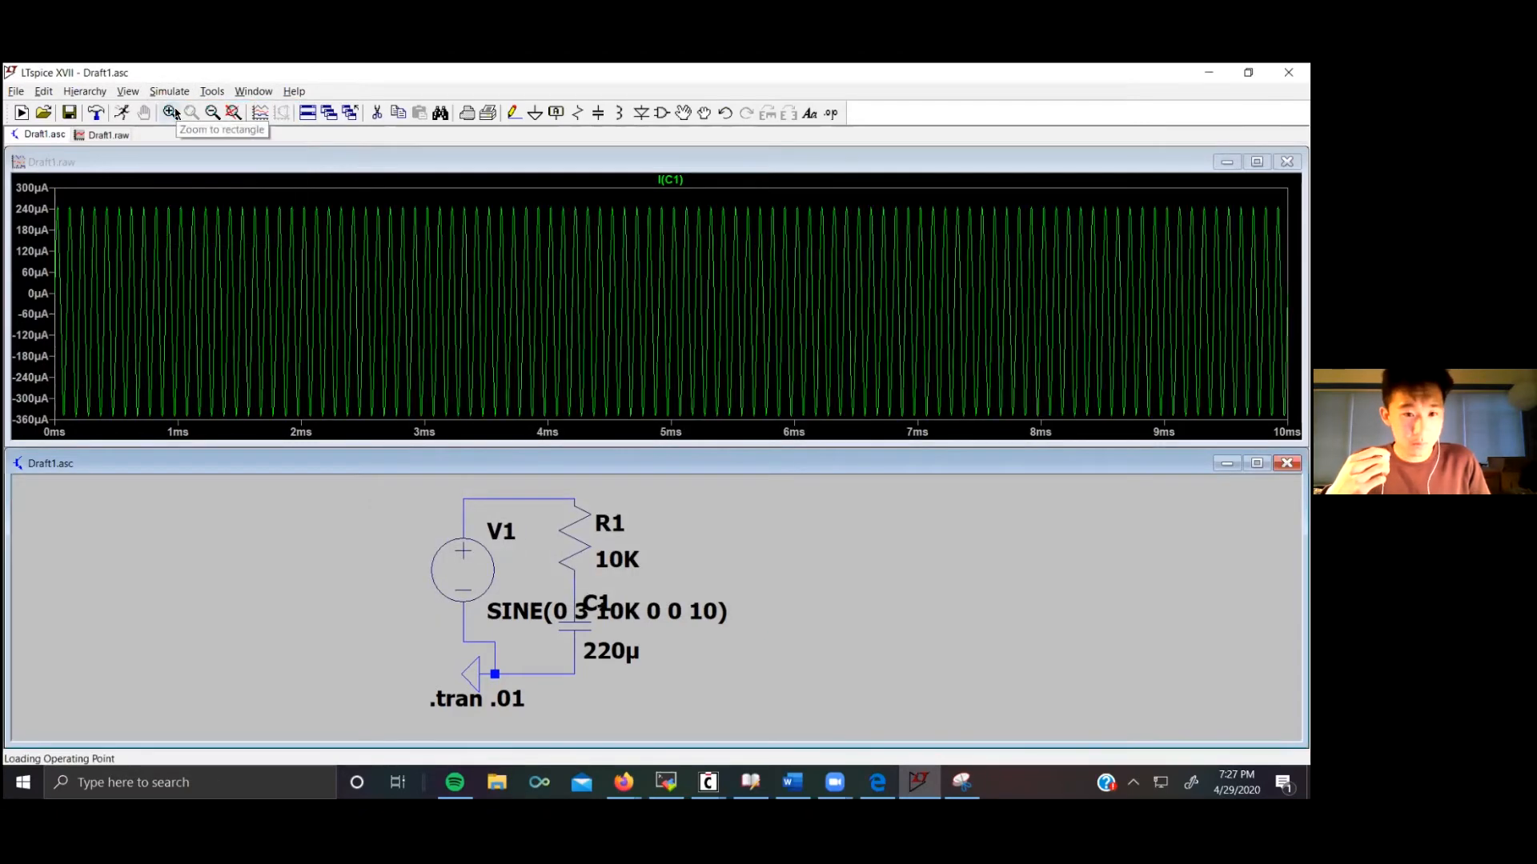
click(496, 494)
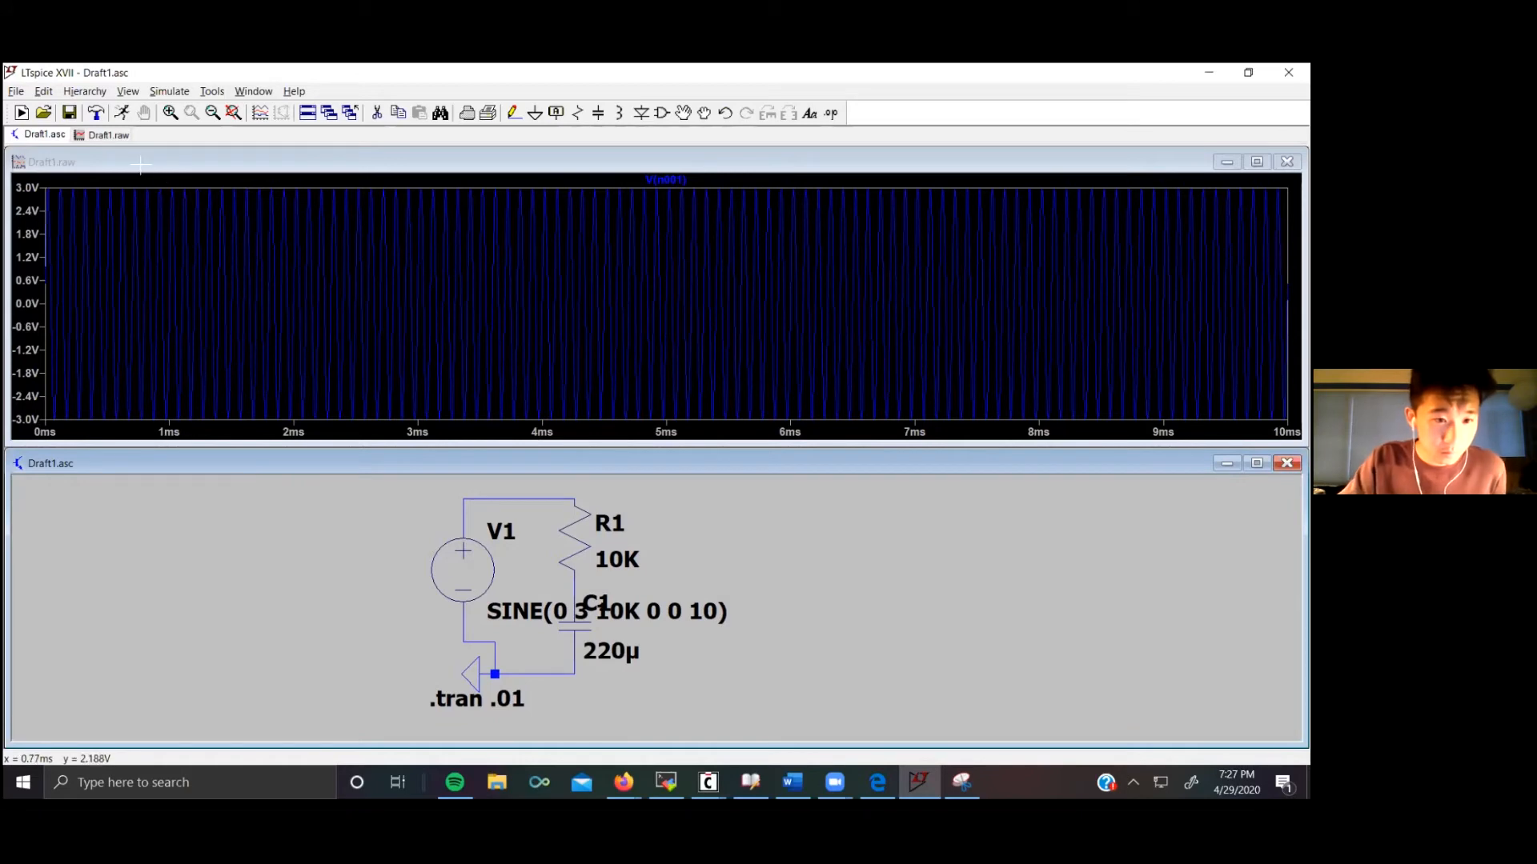
click(572, 532)
click(581, 570)
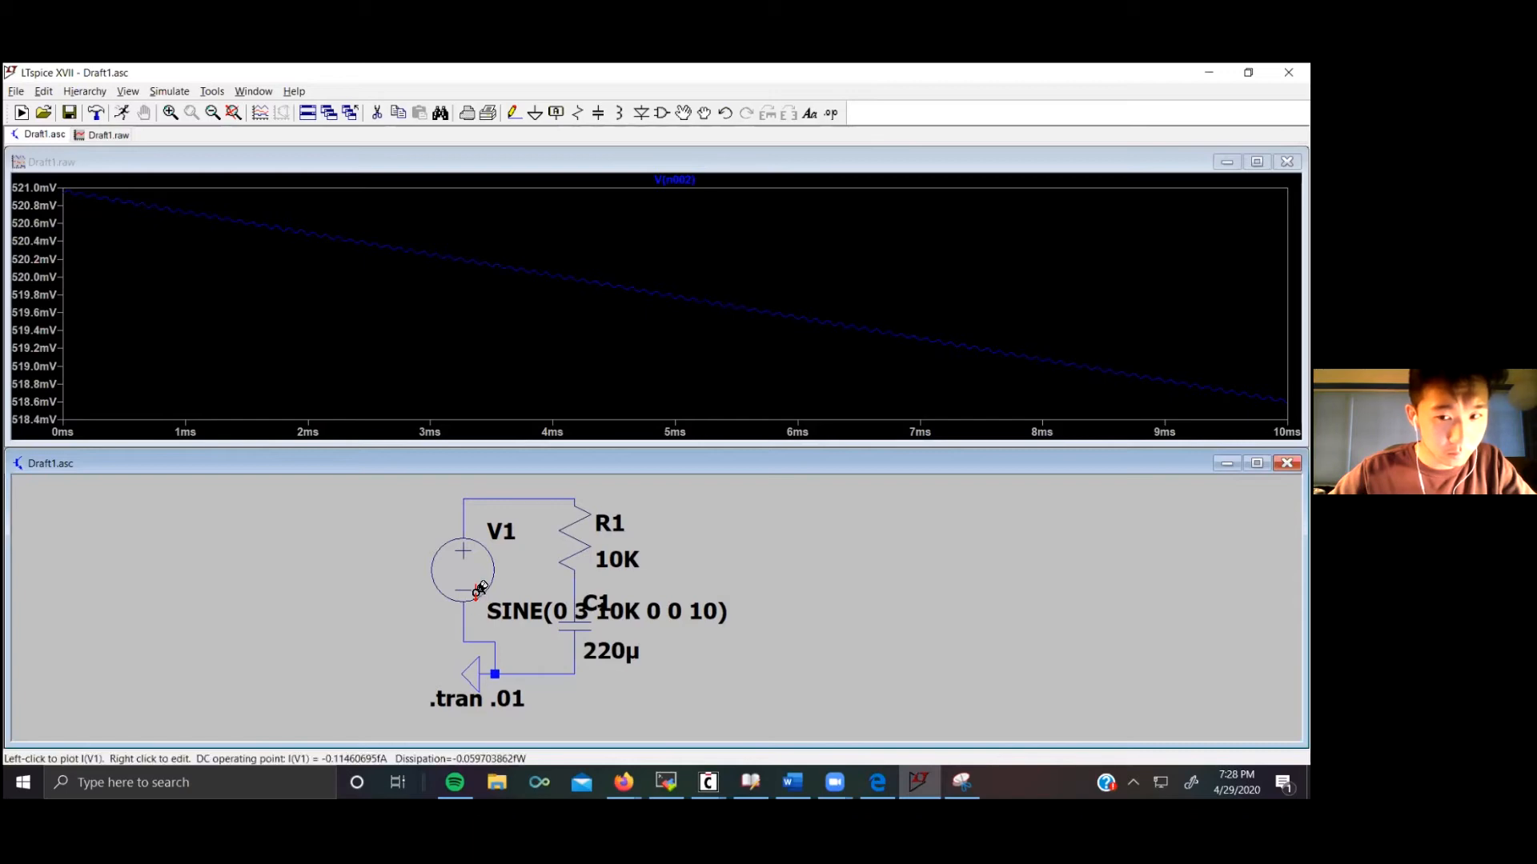
Step: Compare with the AC source lecture slide and add the top node voltage to the junction-voltage plot
click(624, 782)
click(318, 721)
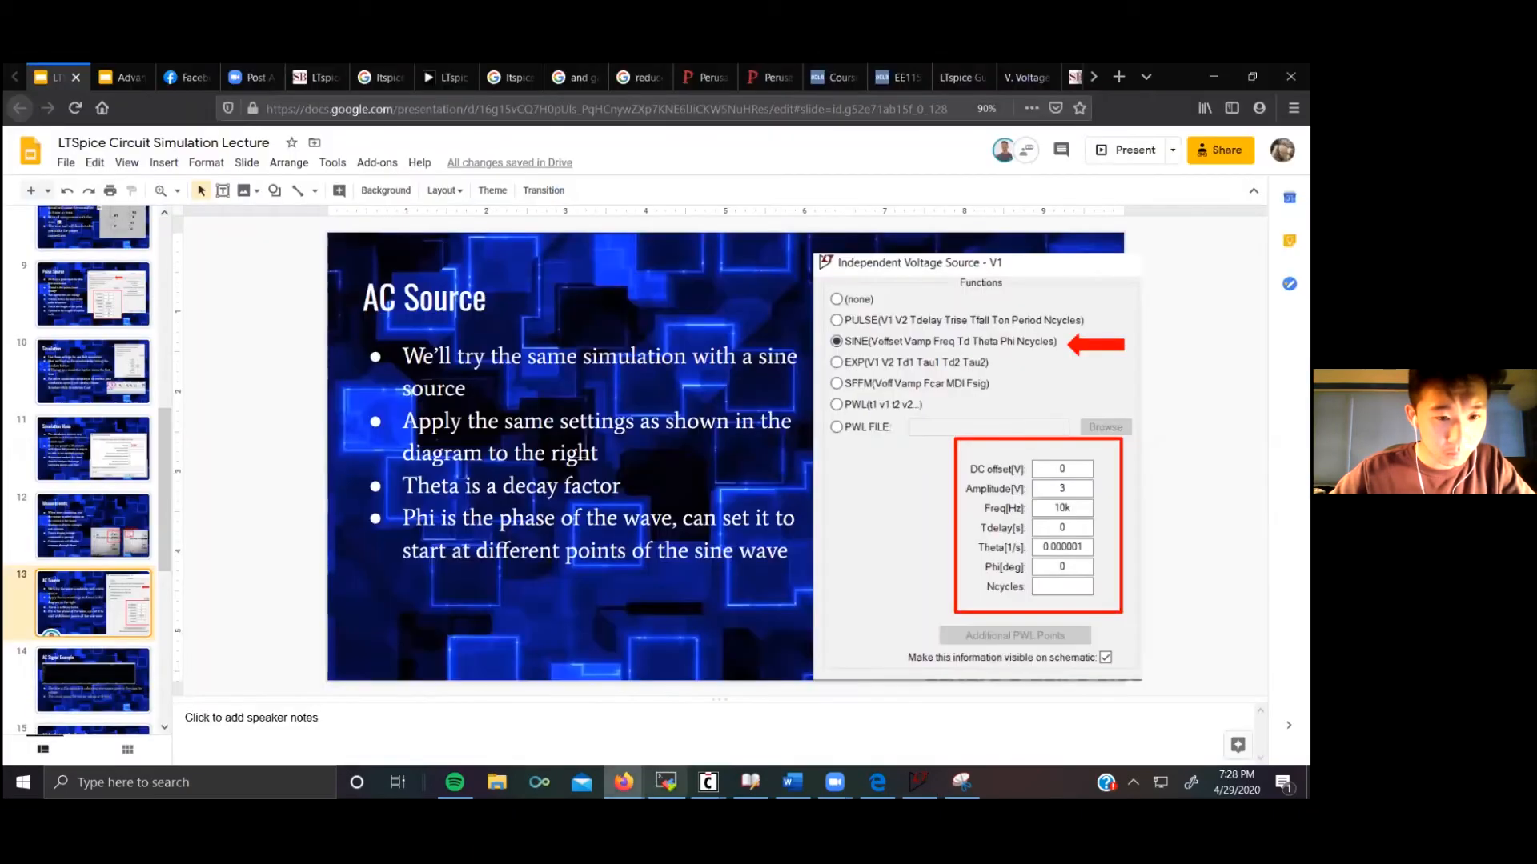
click(919, 782)
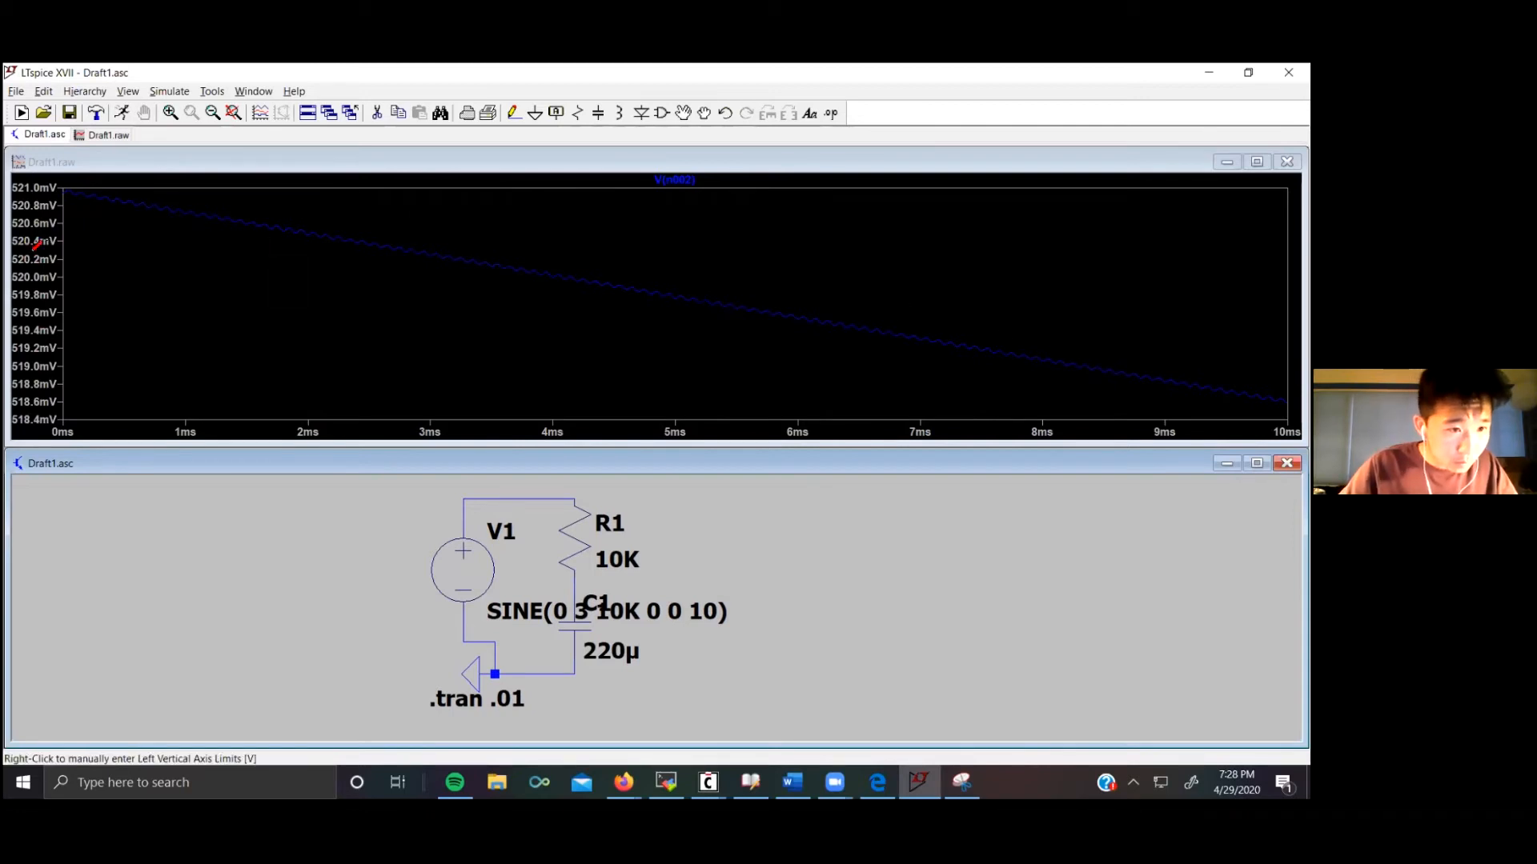
click(569, 499)
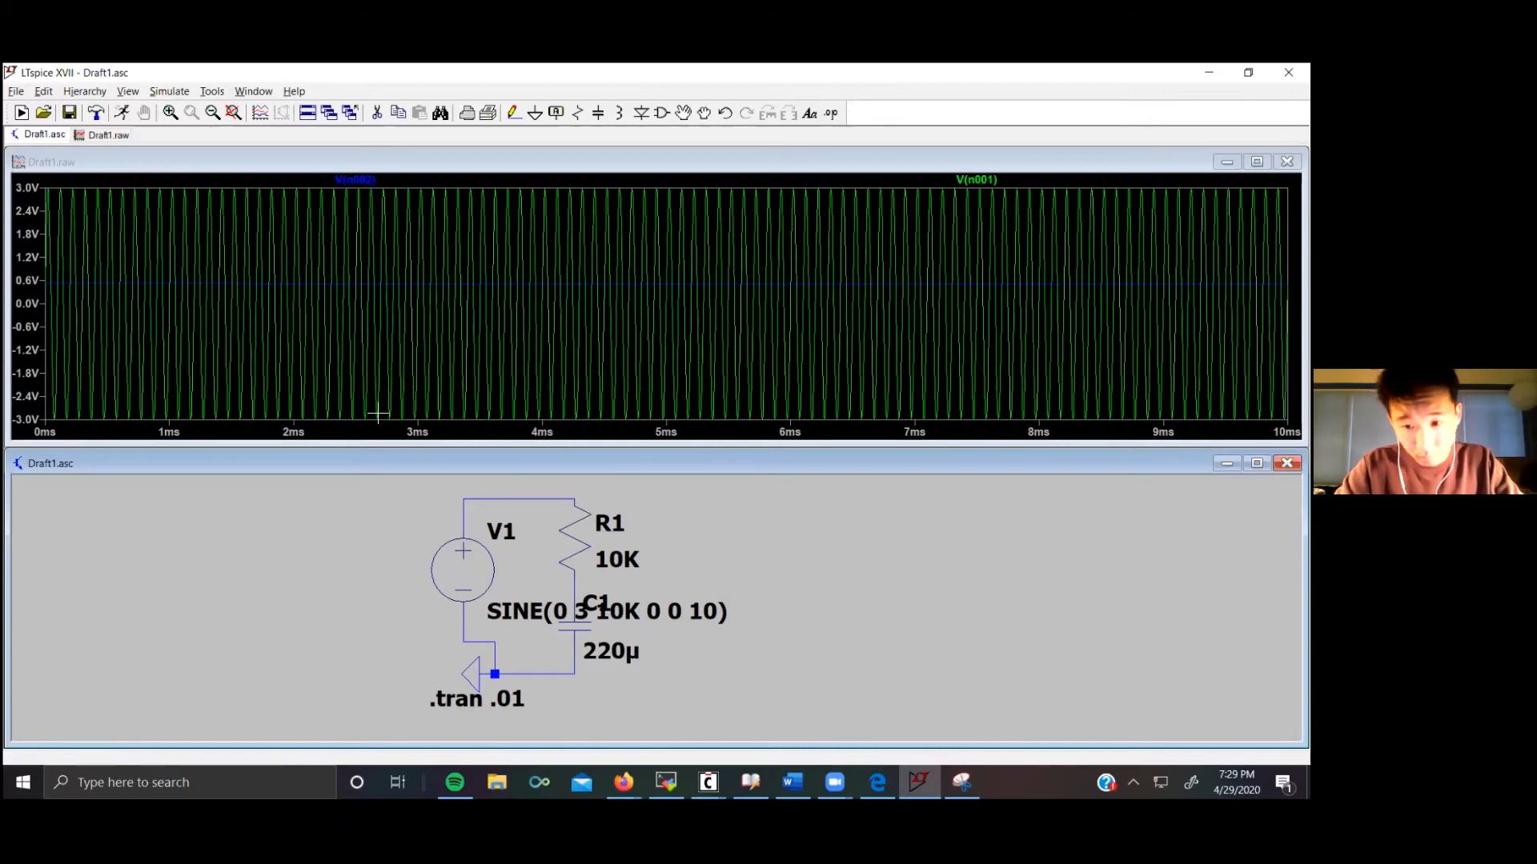
Step: Set the sine source's frequency to 10MEGA
right_click(469, 566)
click(621, 453)
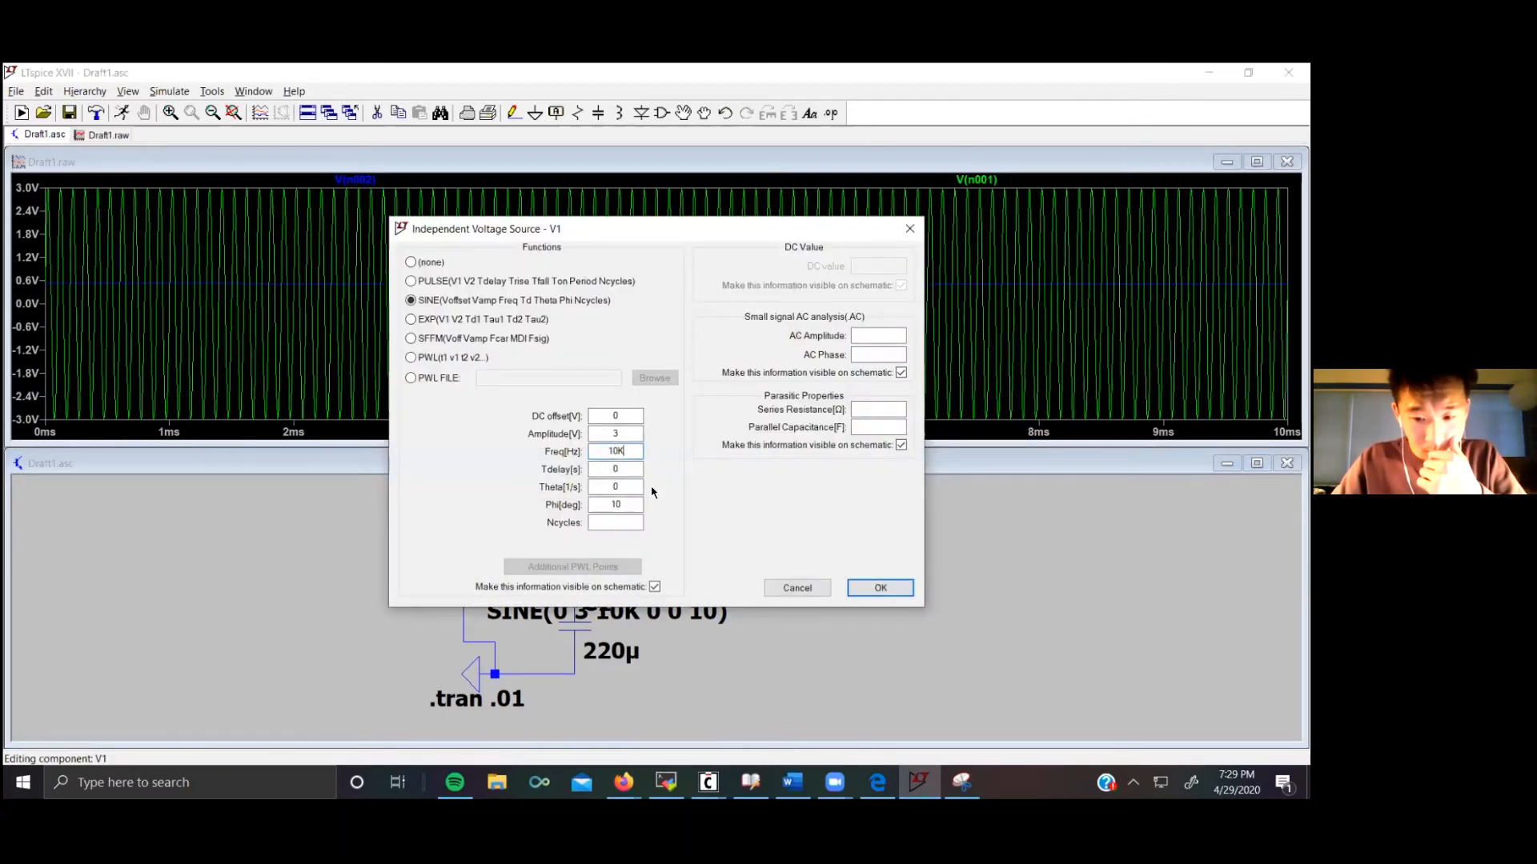
text(MEGA)
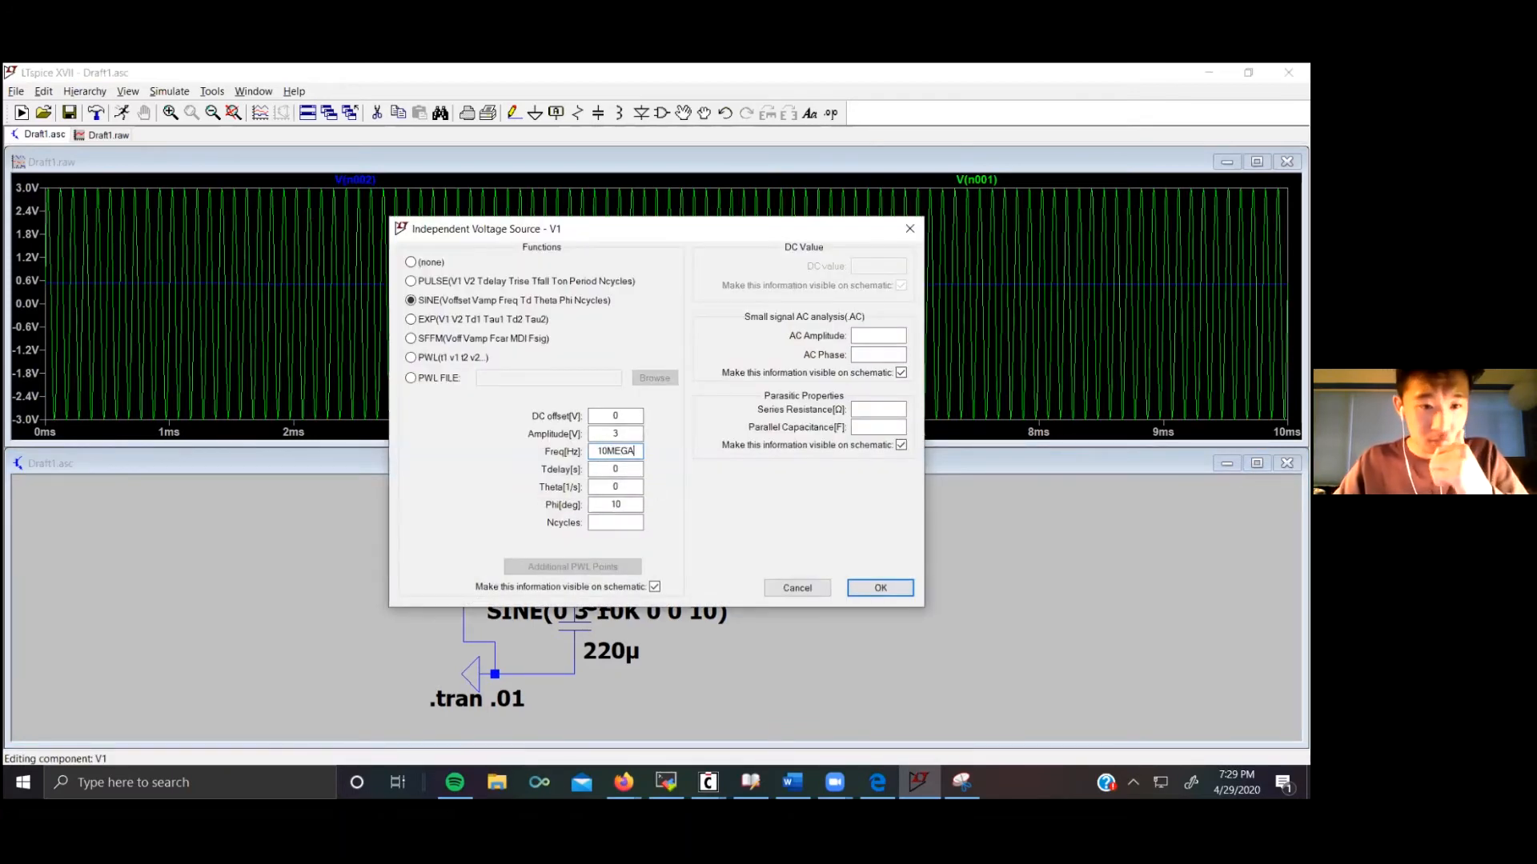
click(897, 588)
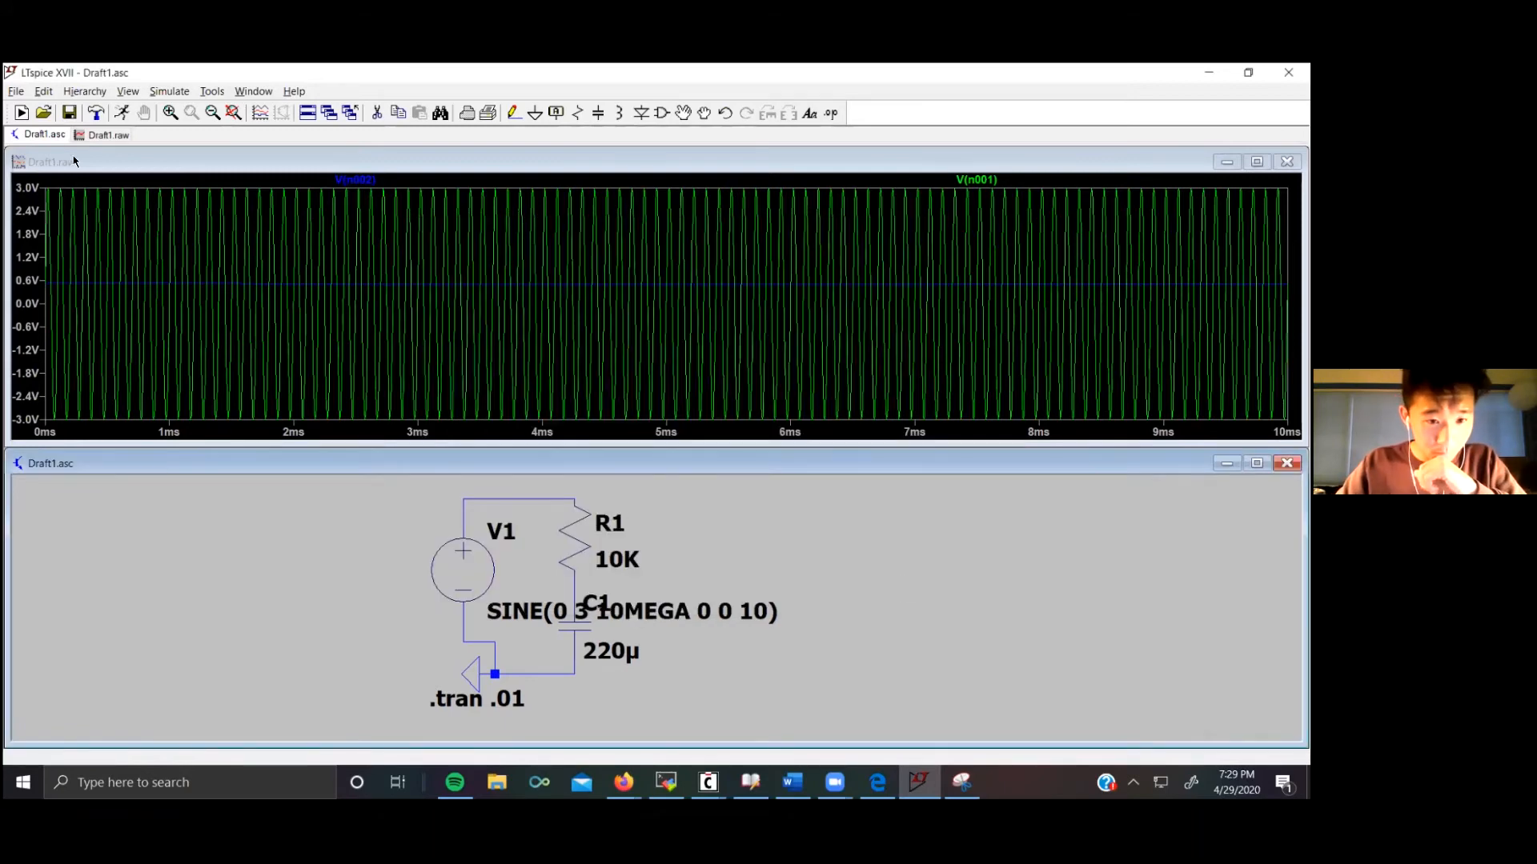
click(170, 91)
click(181, 111)
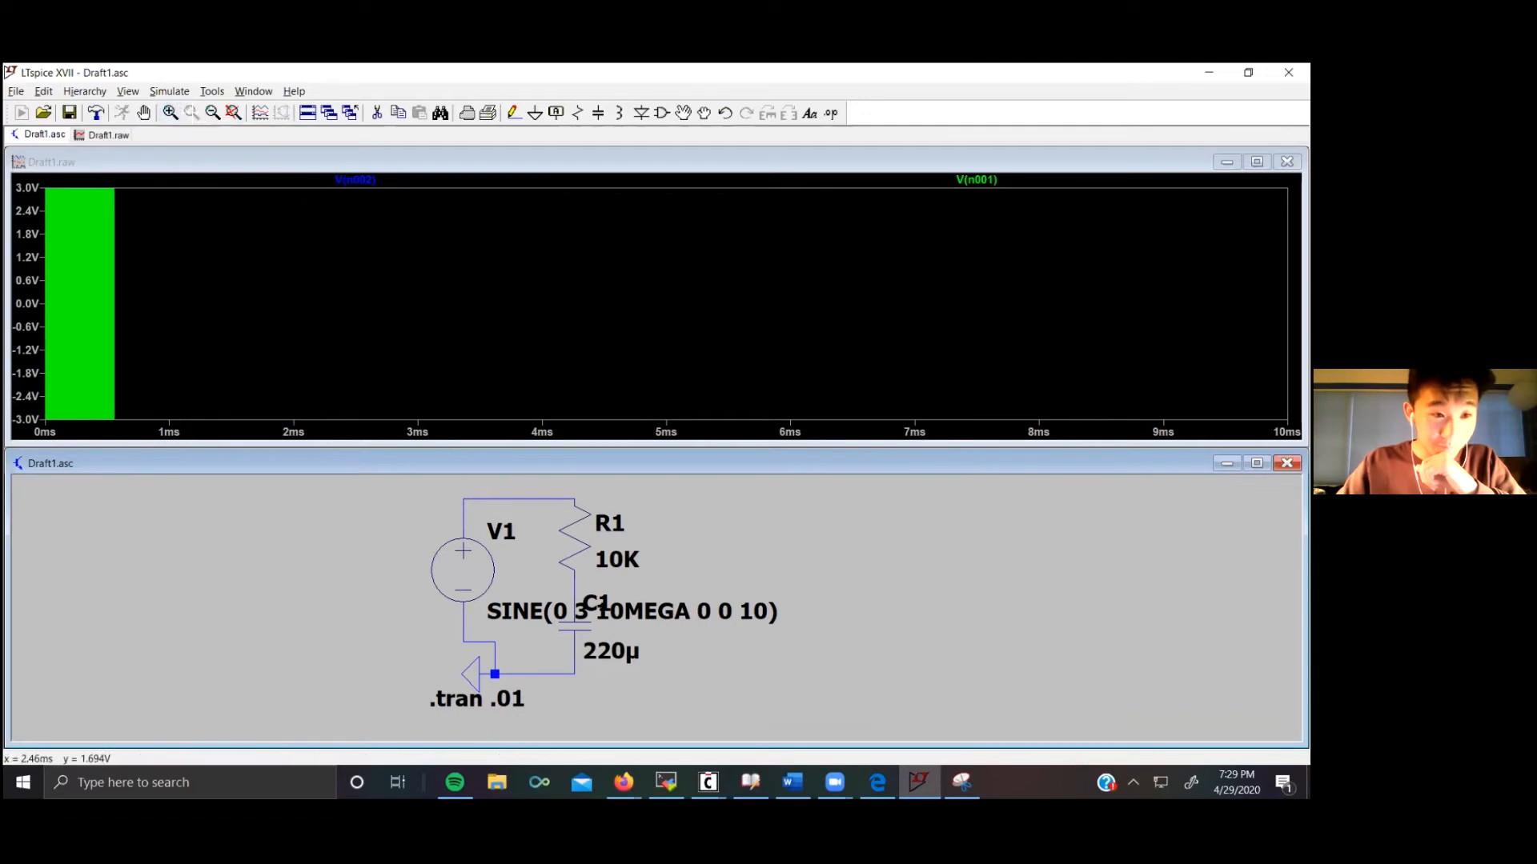
right_click(482, 676)
right_click(449, 669)
click(368, 606)
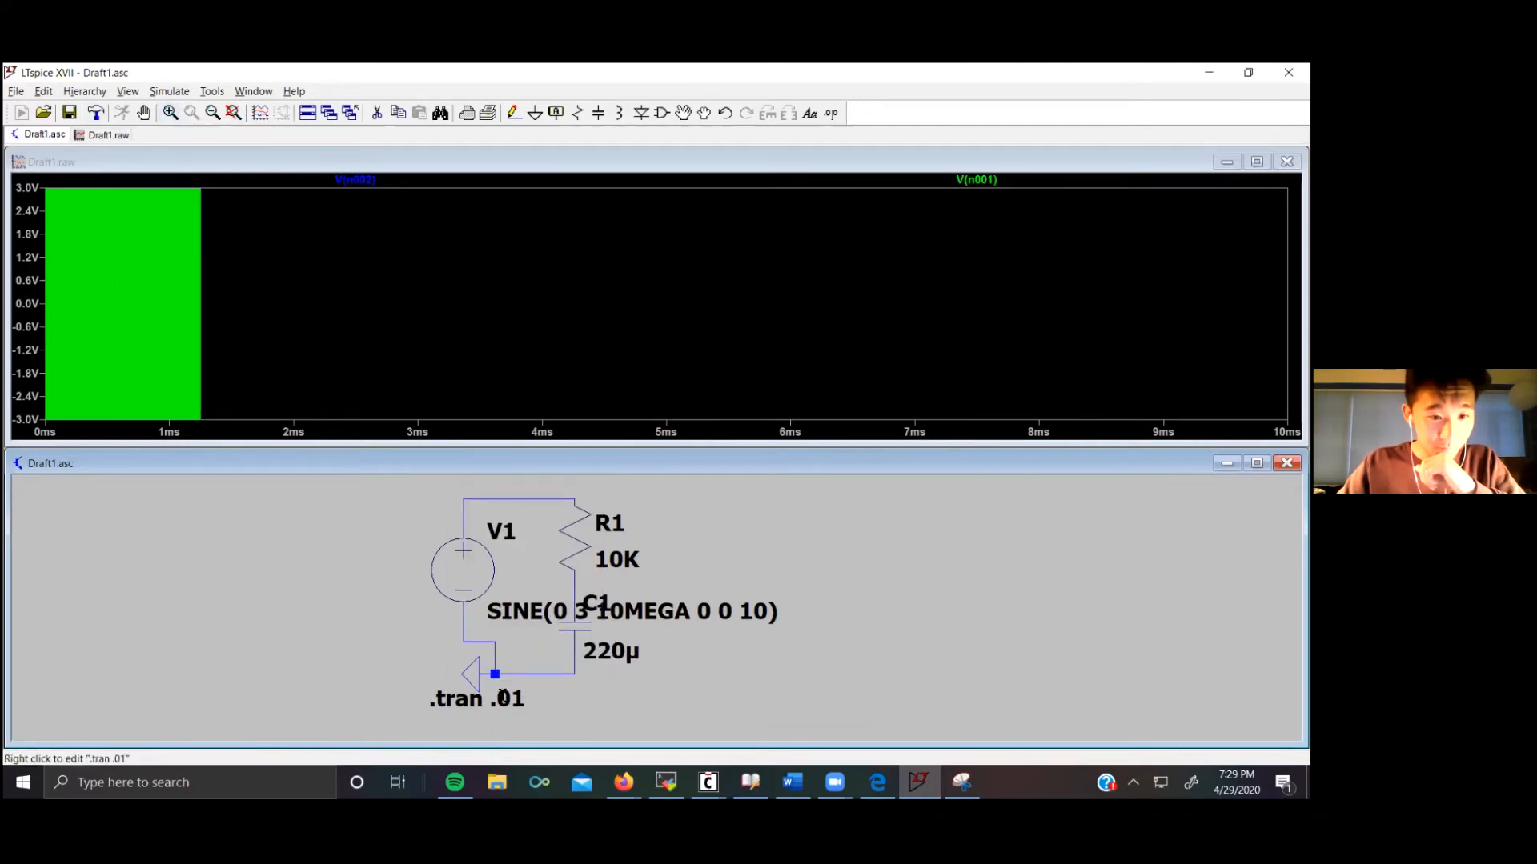
Step: Set the transient stop time to .00001
right_click(491, 656)
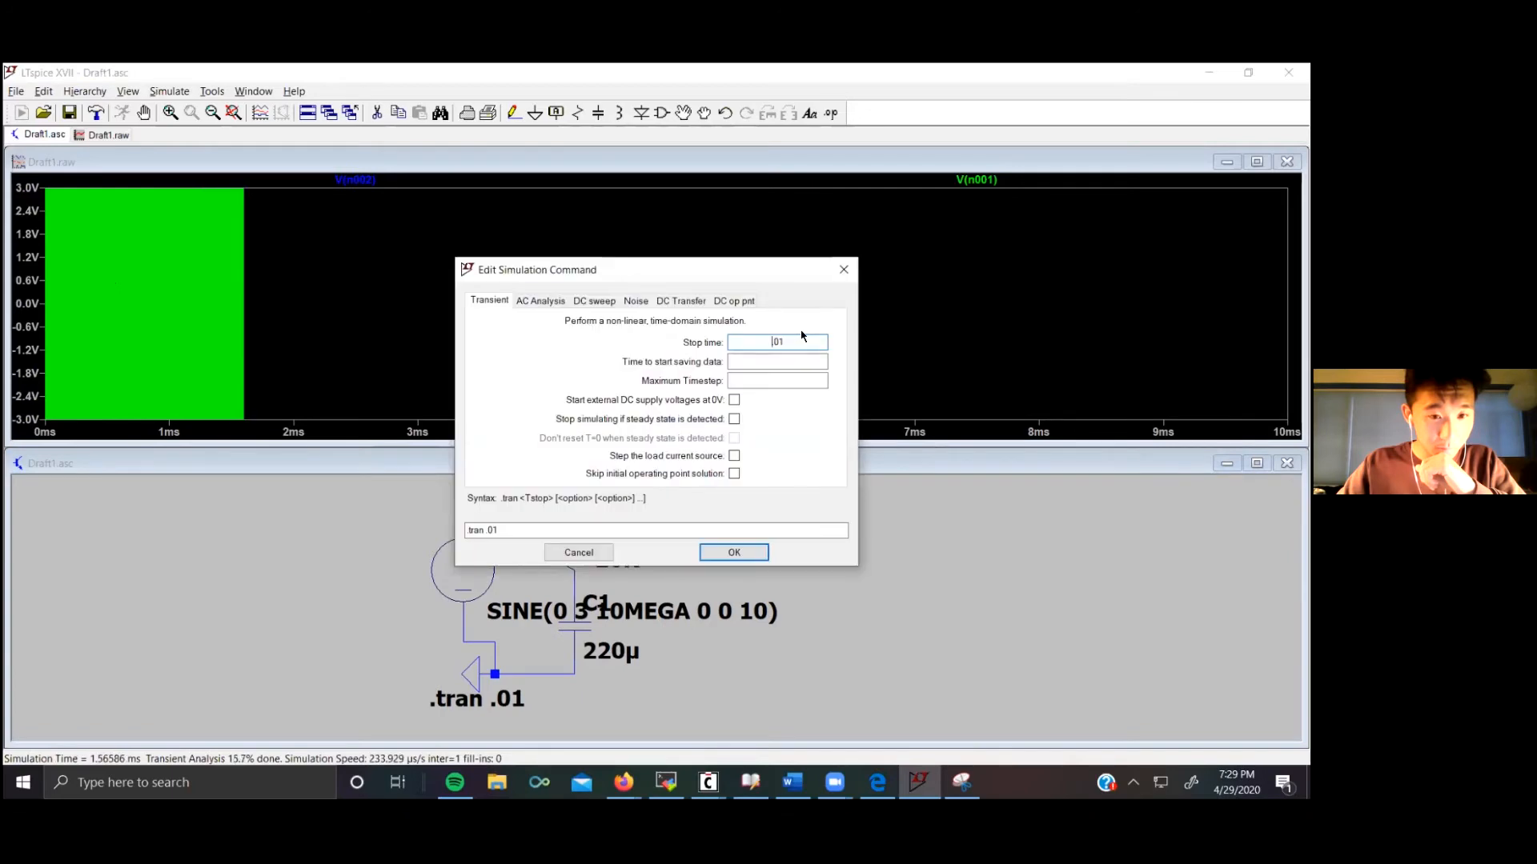
click(801, 340)
key(BackSpace)
key(BackSpace)
key(BackSpace)
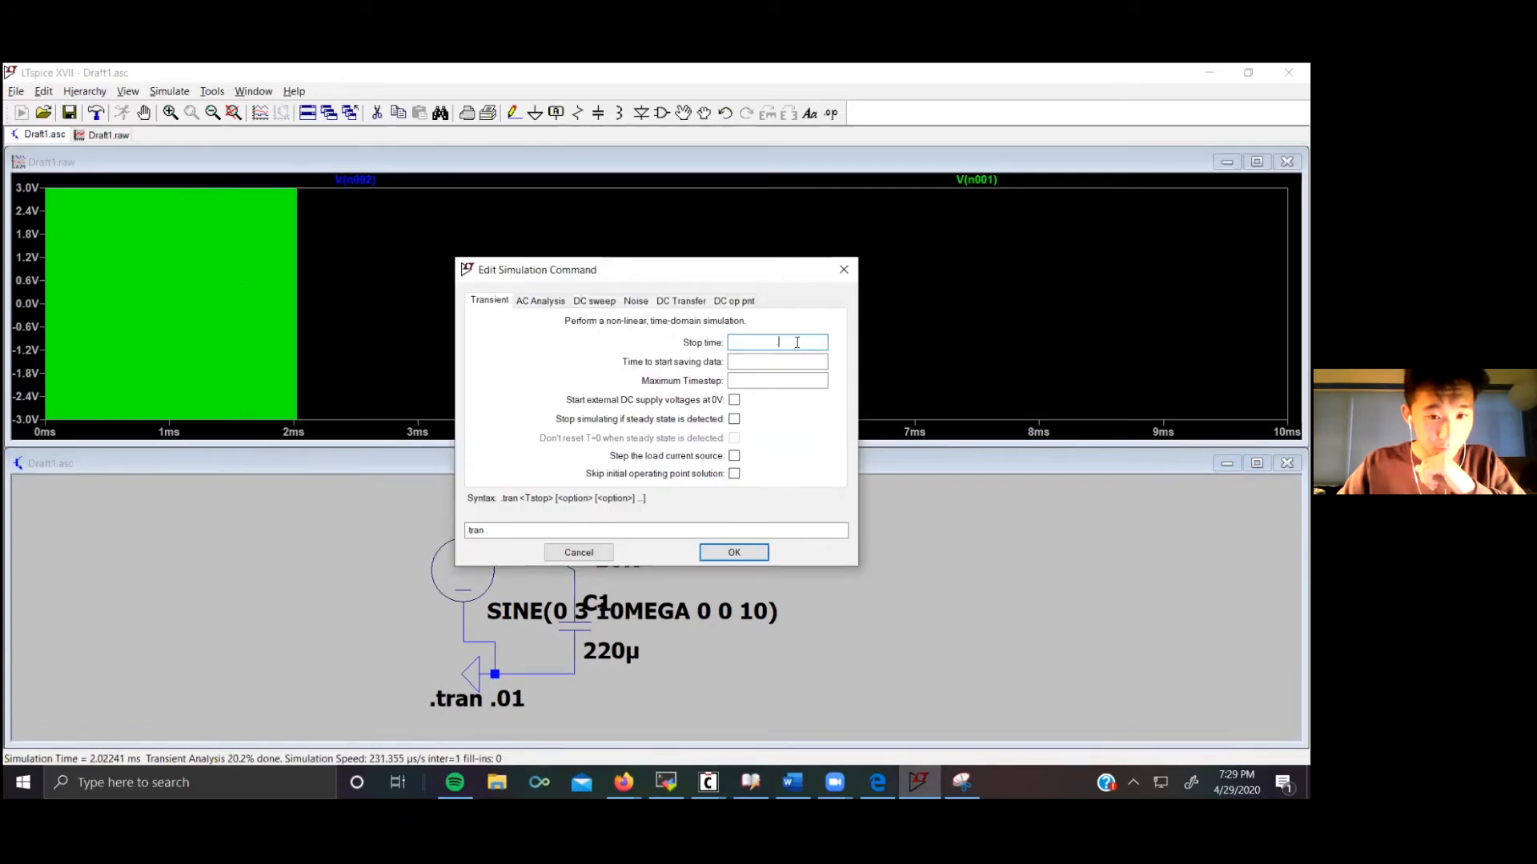
text(0001)
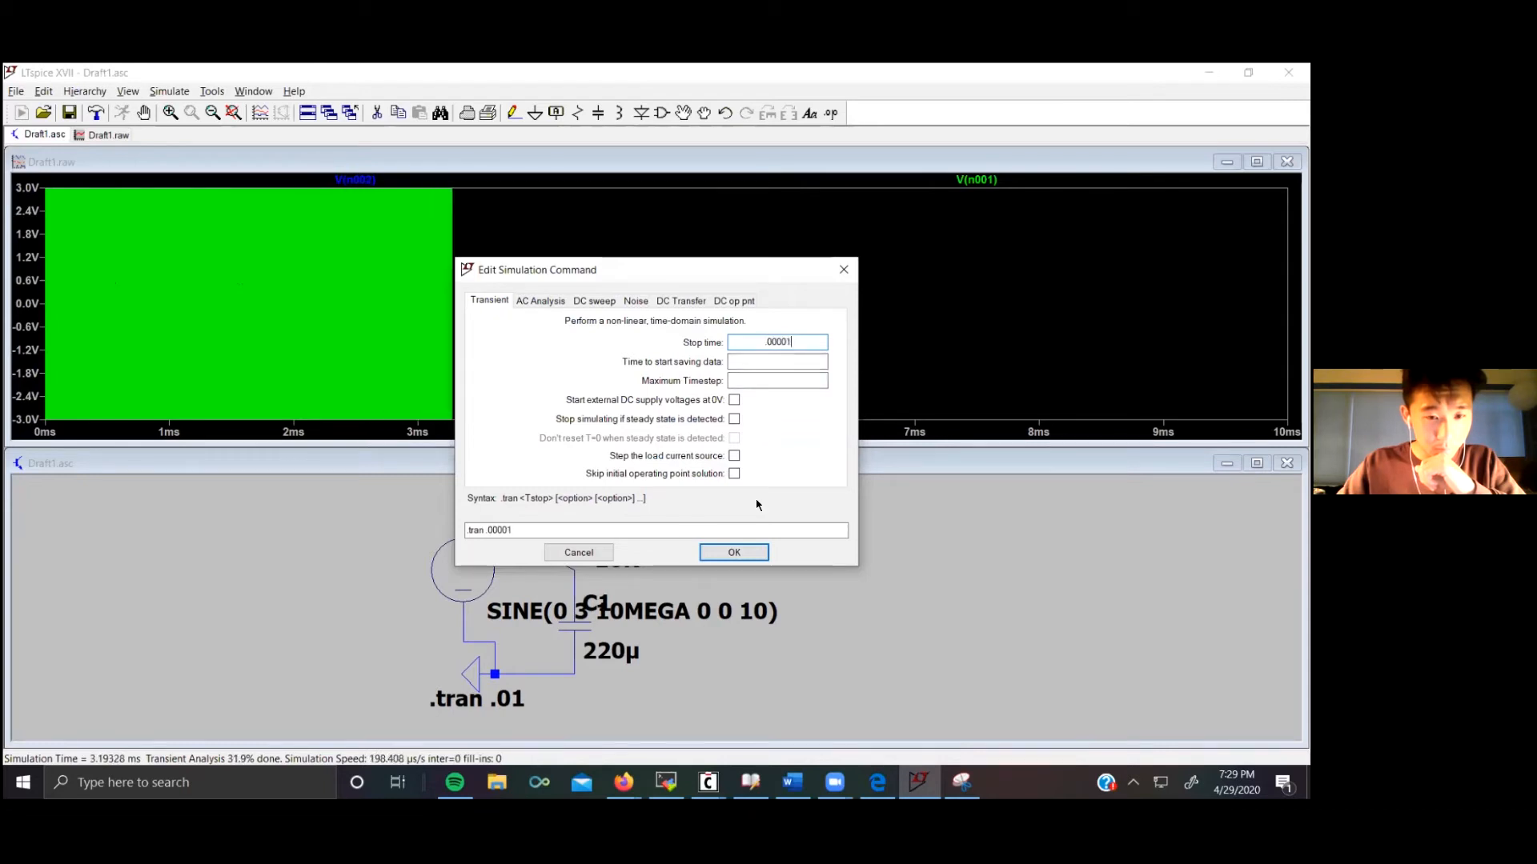
click(732, 552)
Step: Halt the running simulation and rerun it with the new stop time
click(170, 92)
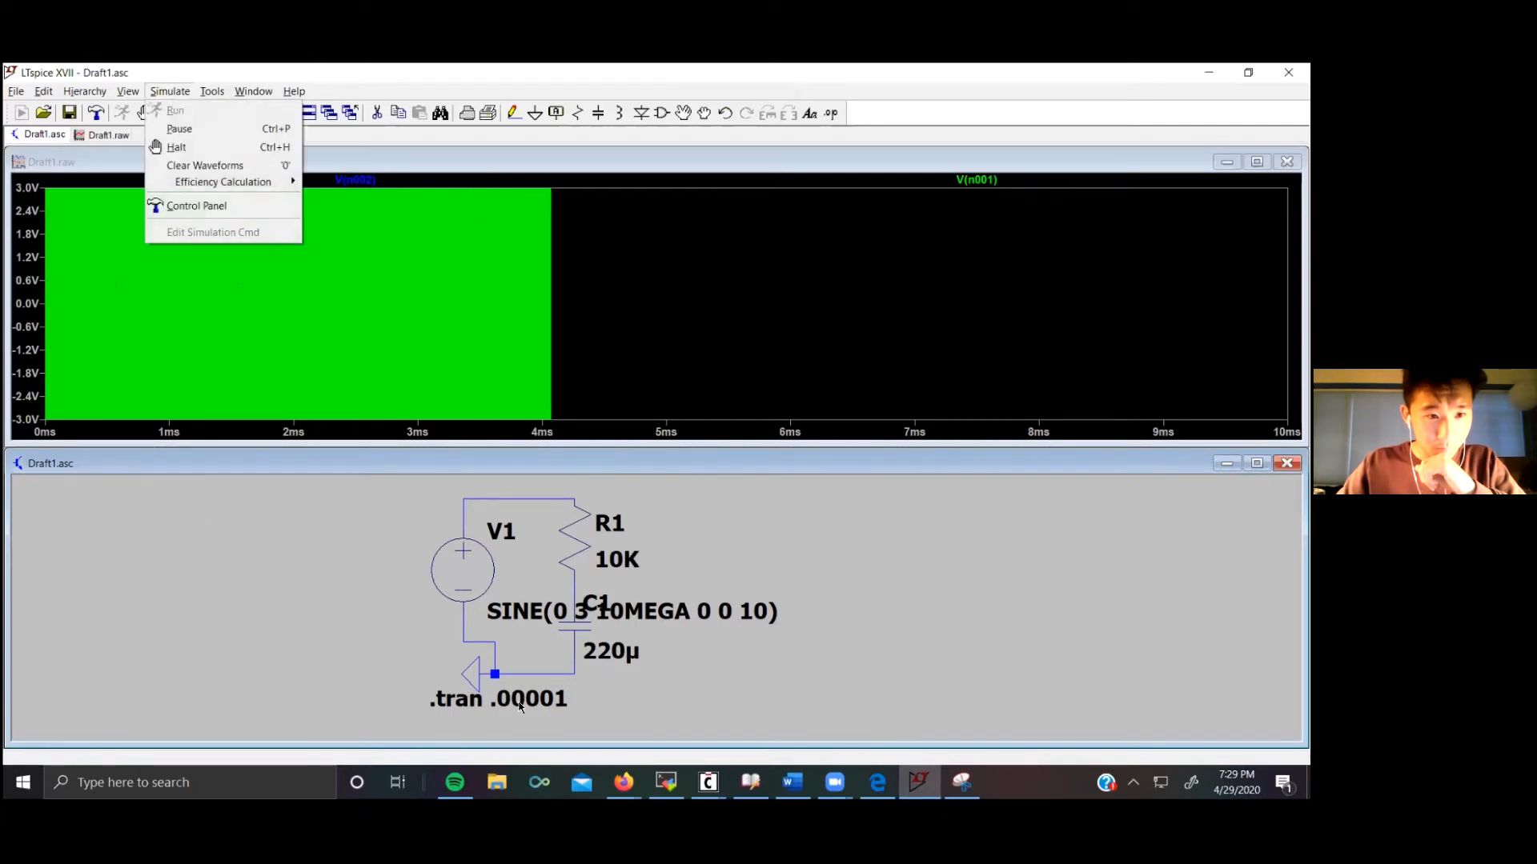
click(183, 129)
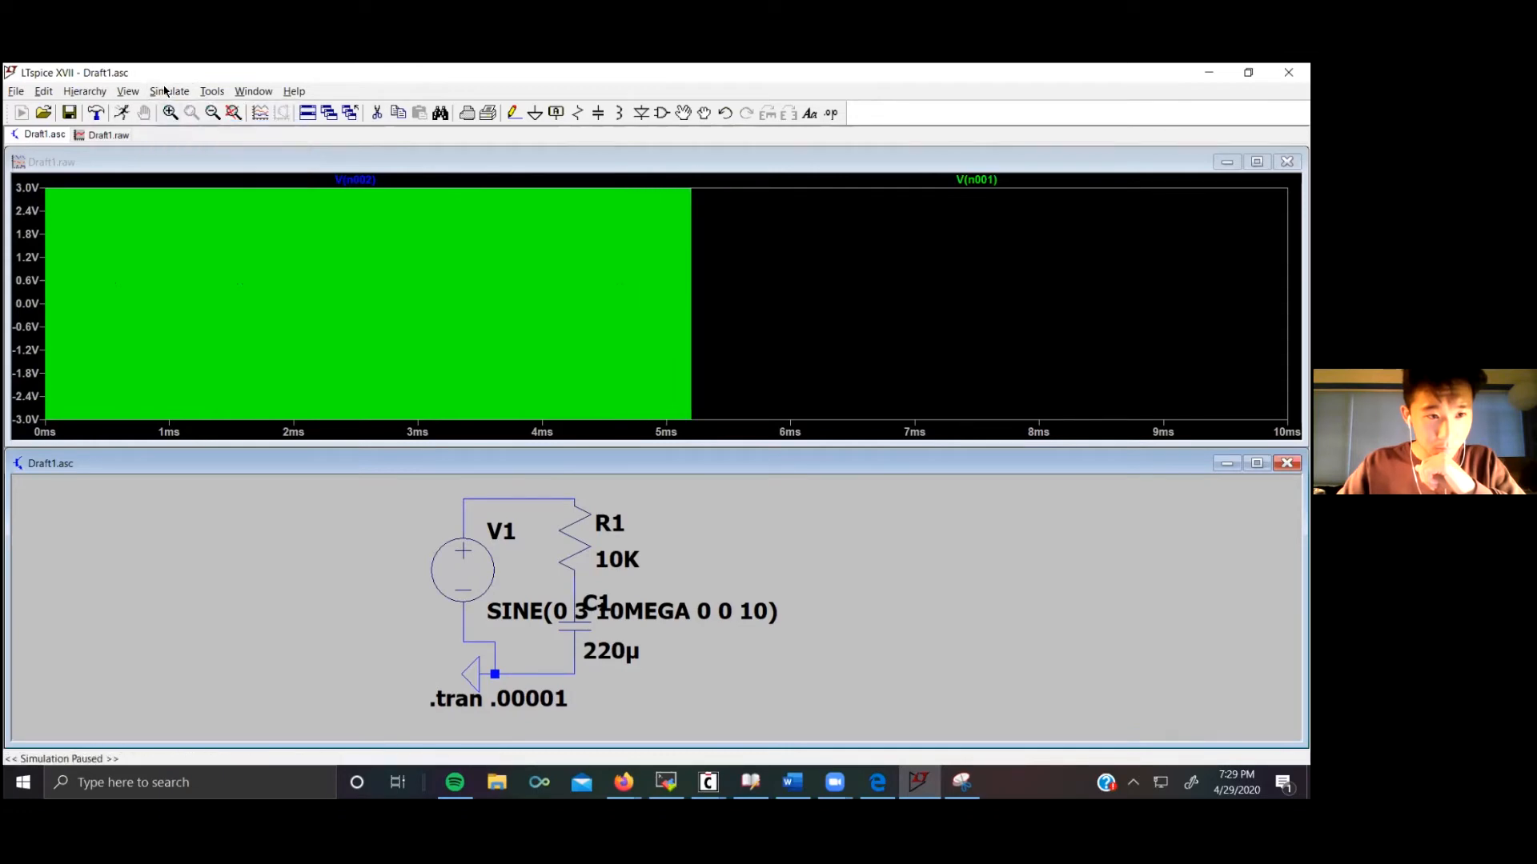
click(169, 91)
click(174, 110)
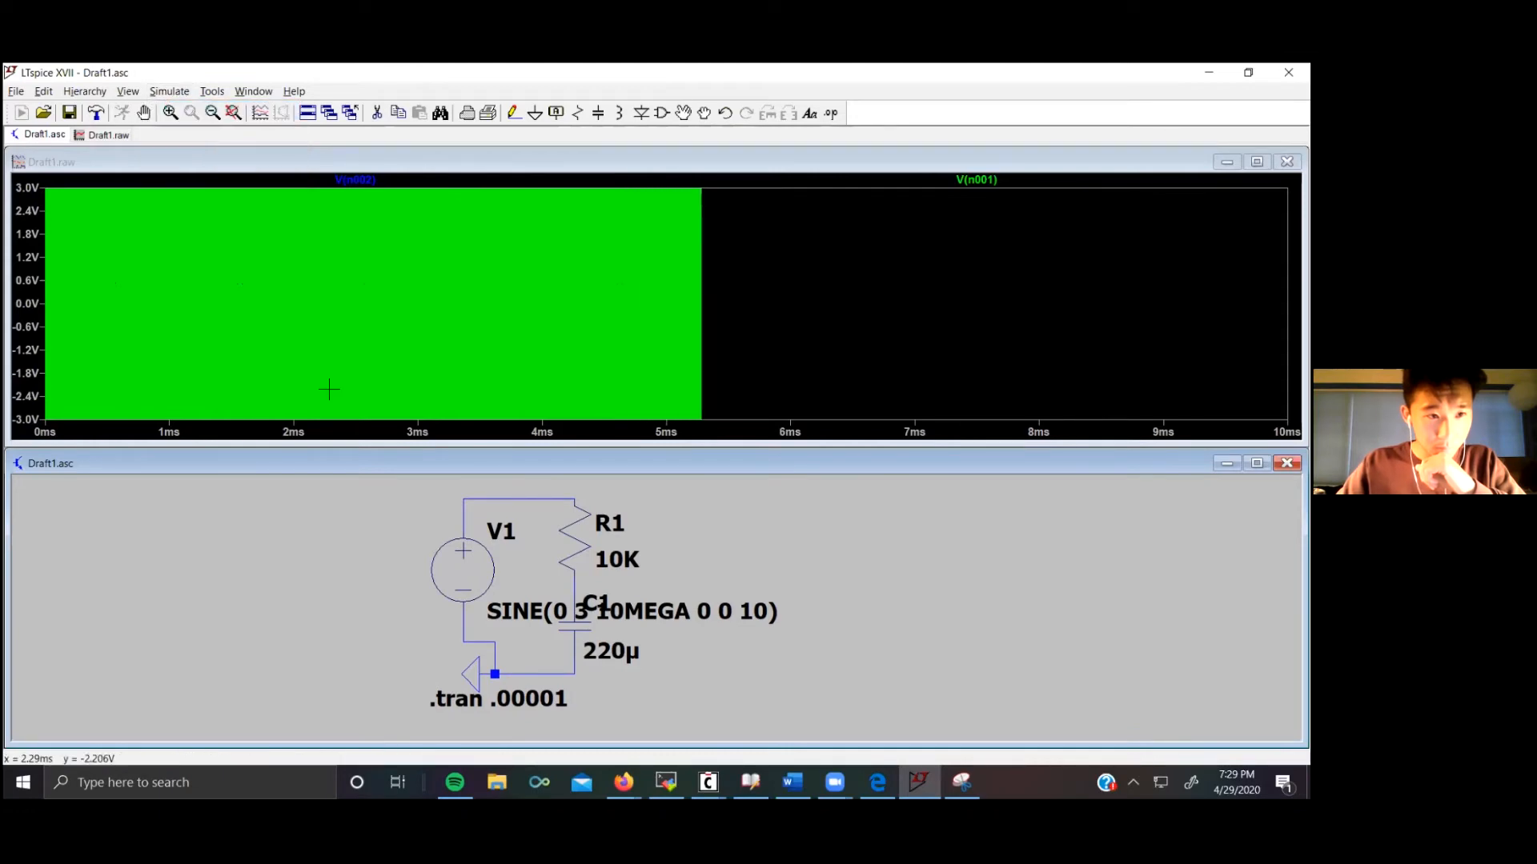
click(172, 92)
click(171, 92)
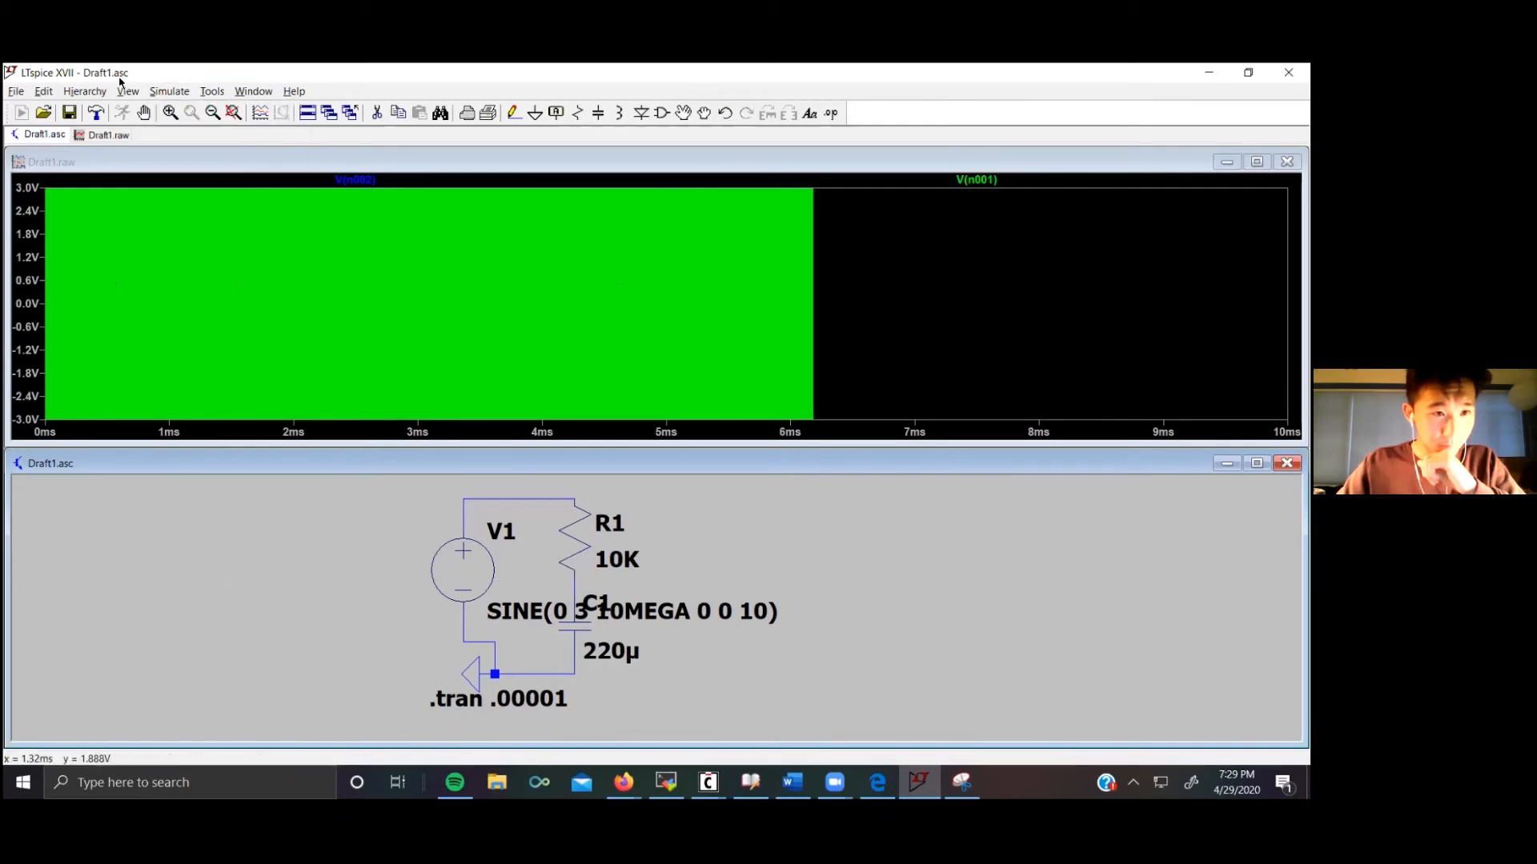
click(167, 93)
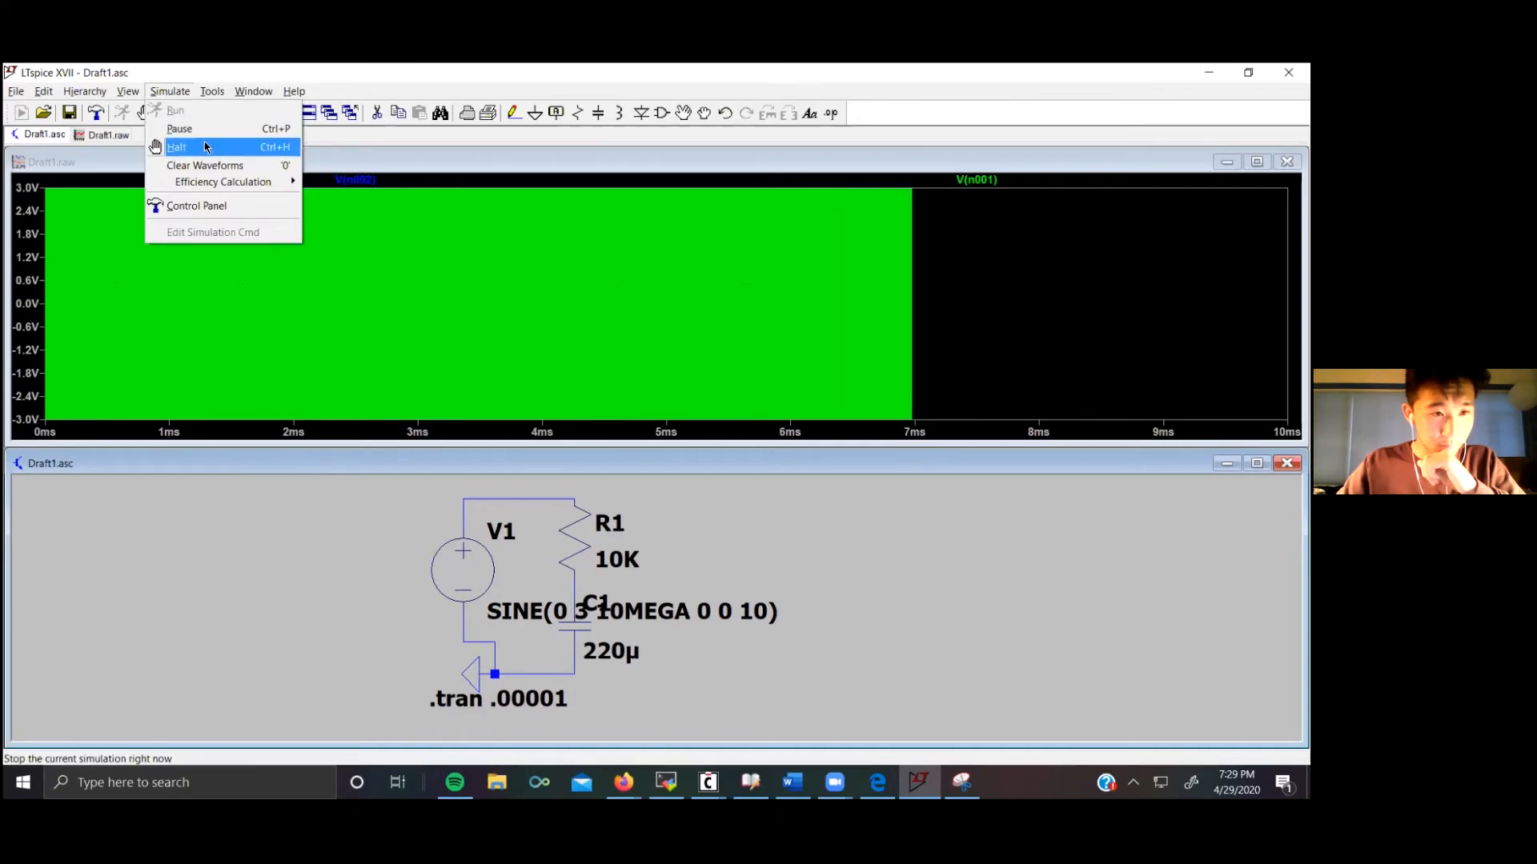
click(159, 94)
click(159, 93)
click(189, 120)
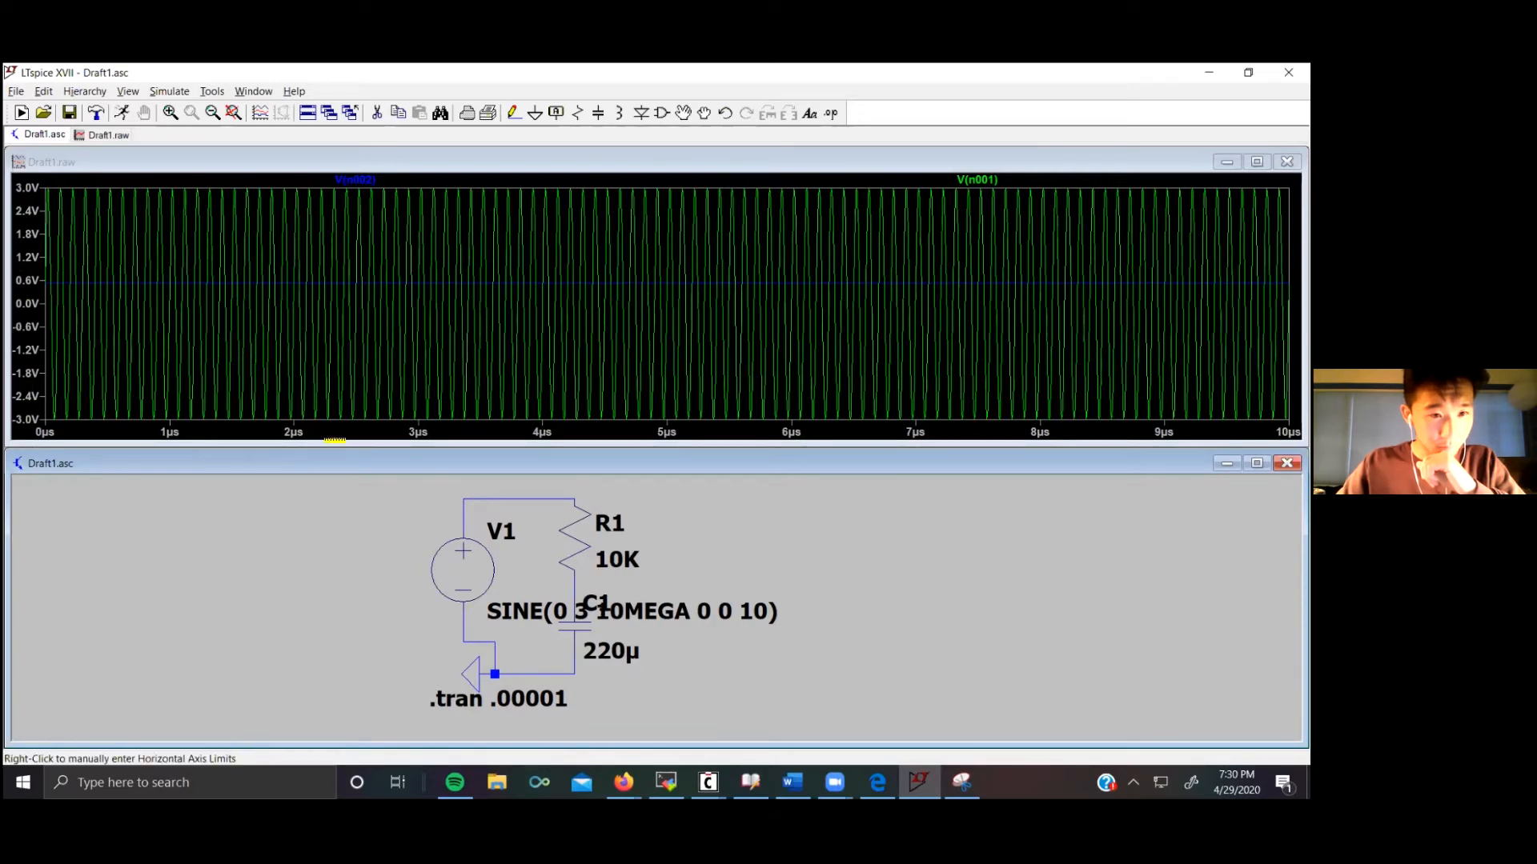
Step: Set the plot's horizontal axis right limit to 1µs
right_click(498, 439)
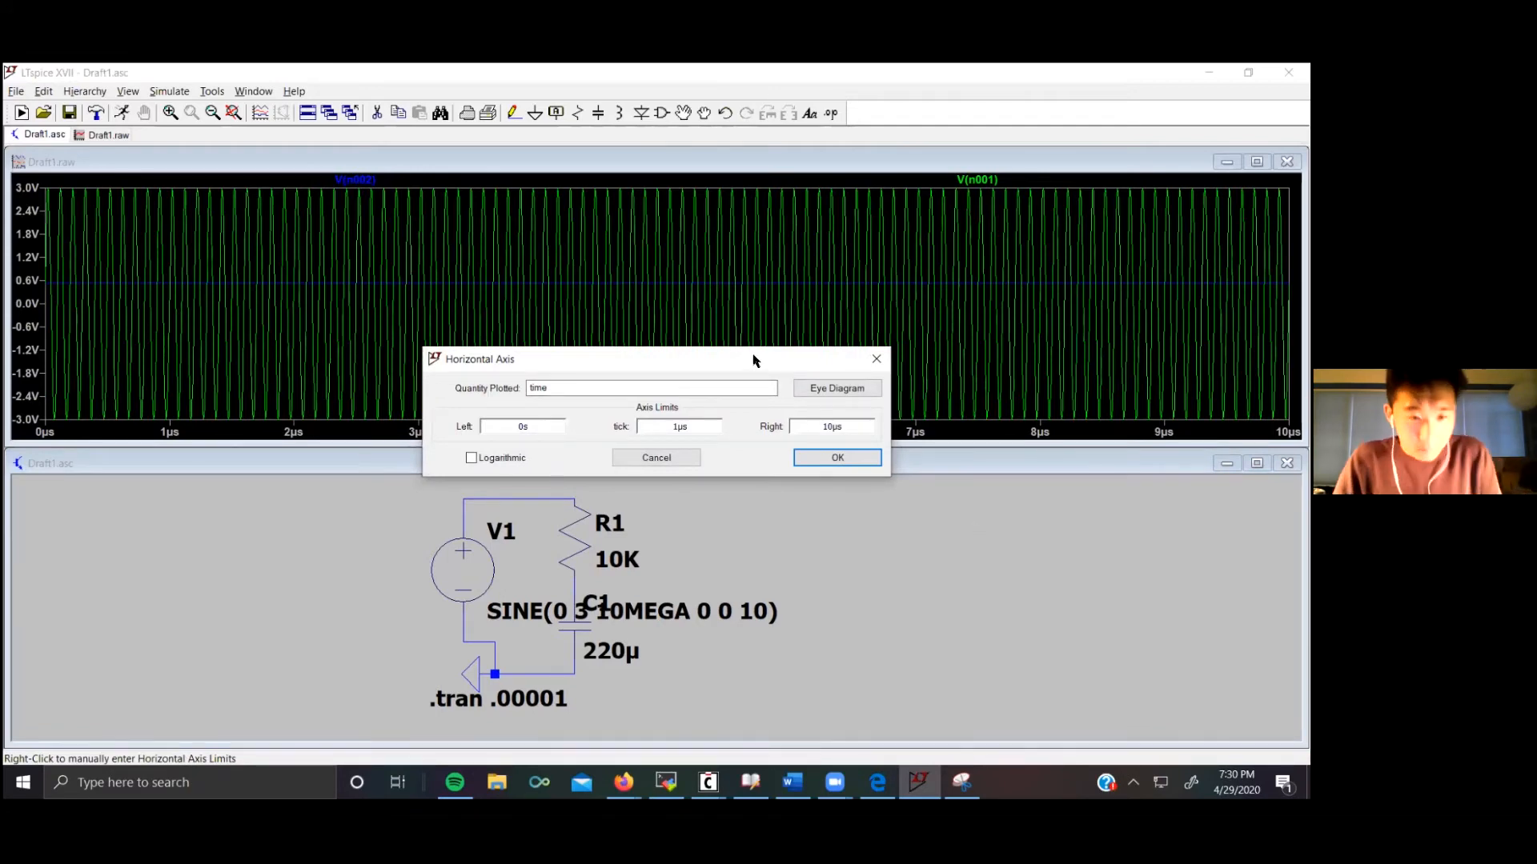
drag(752, 360, 616, 464)
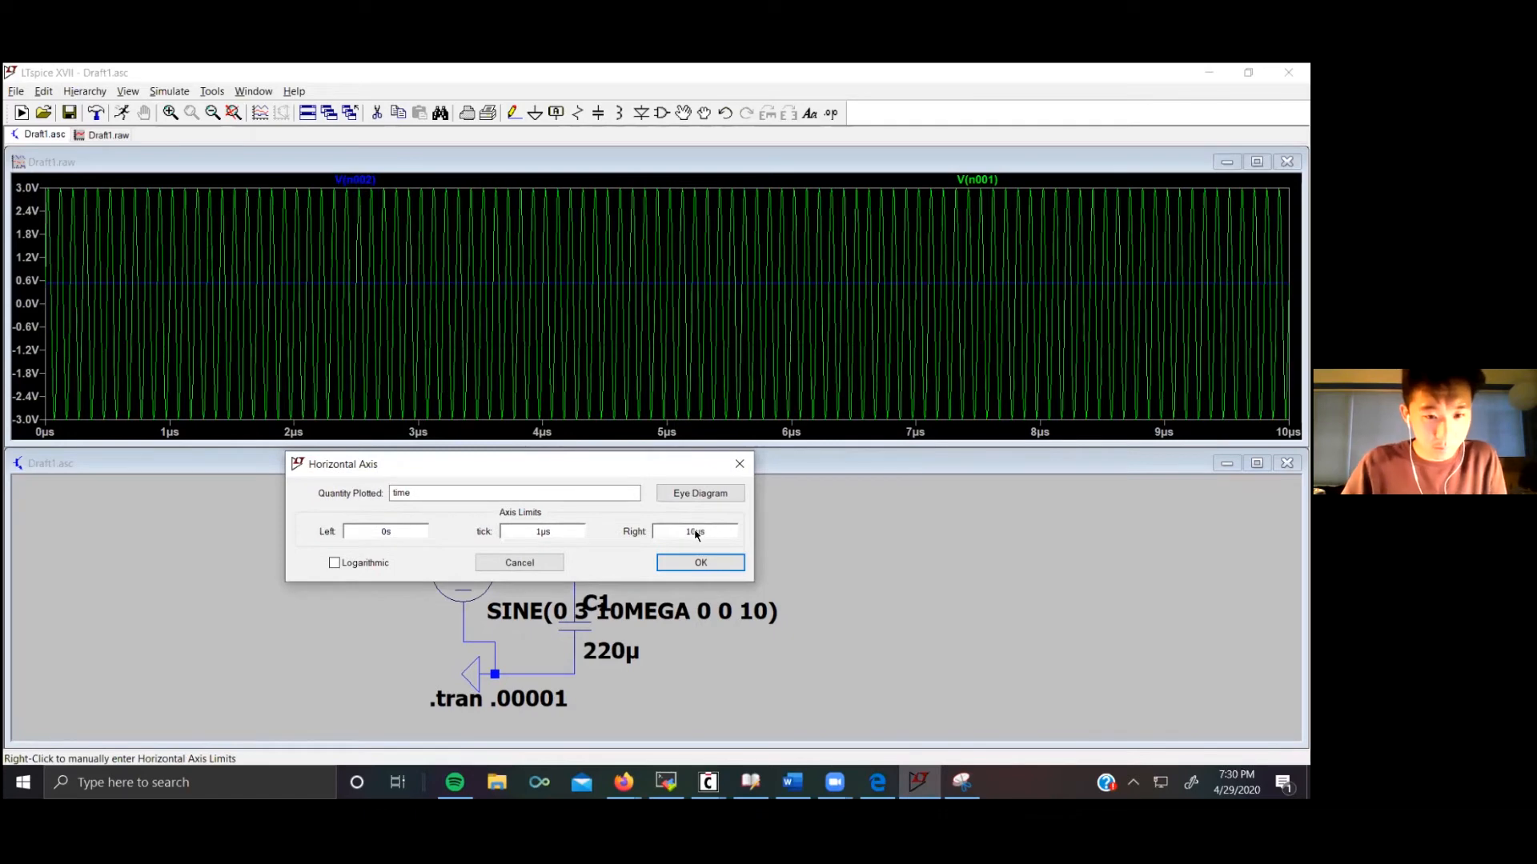
key(BackSpace)
key(BackSpace)
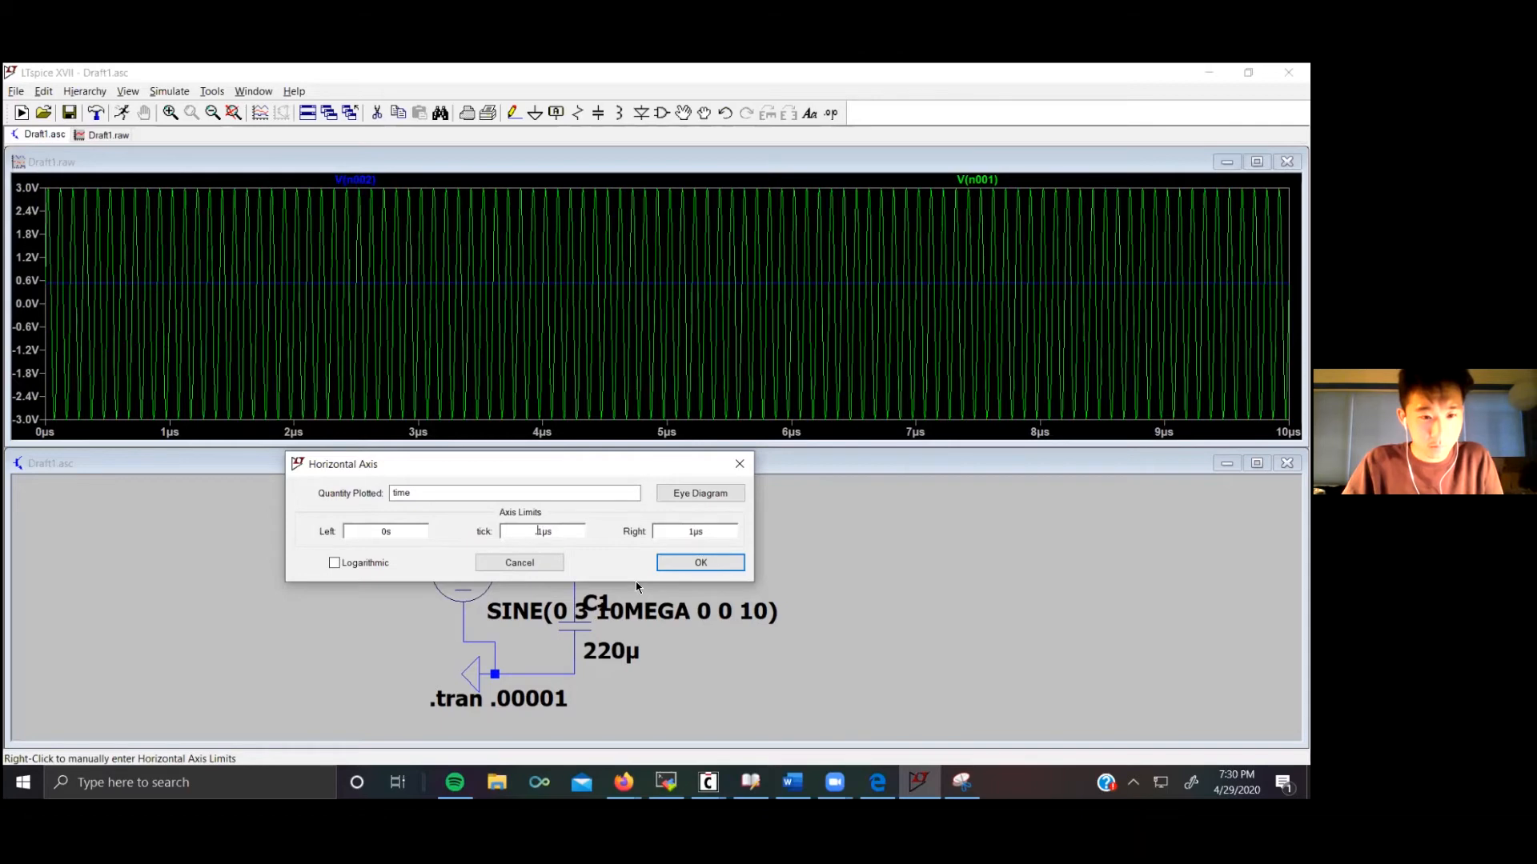
click(674, 563)
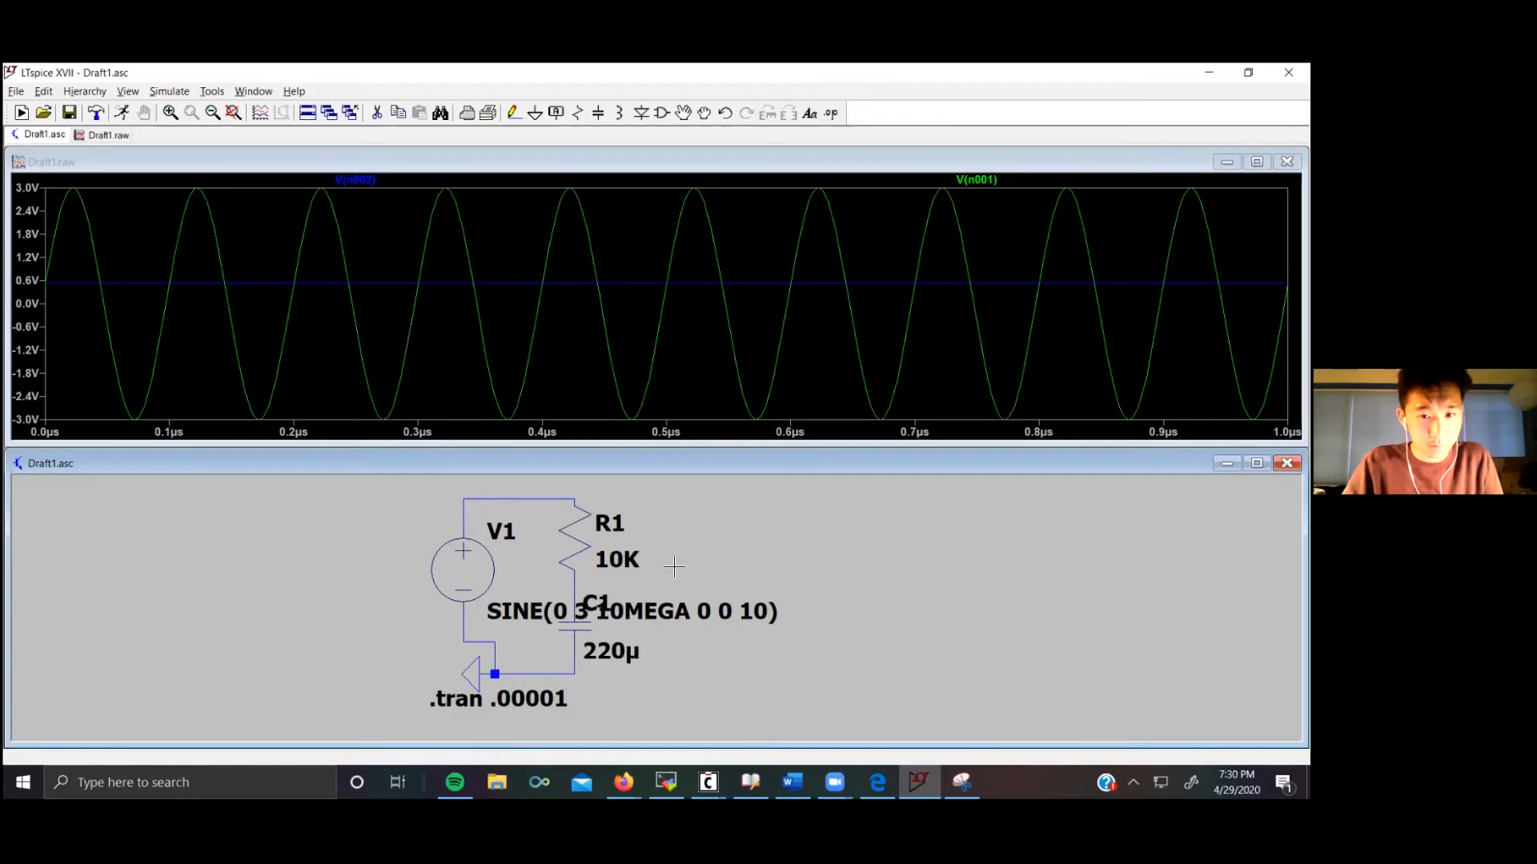
Step: Try a logarithmic vertical axis, then revert it to linear
right_click(38, 318)
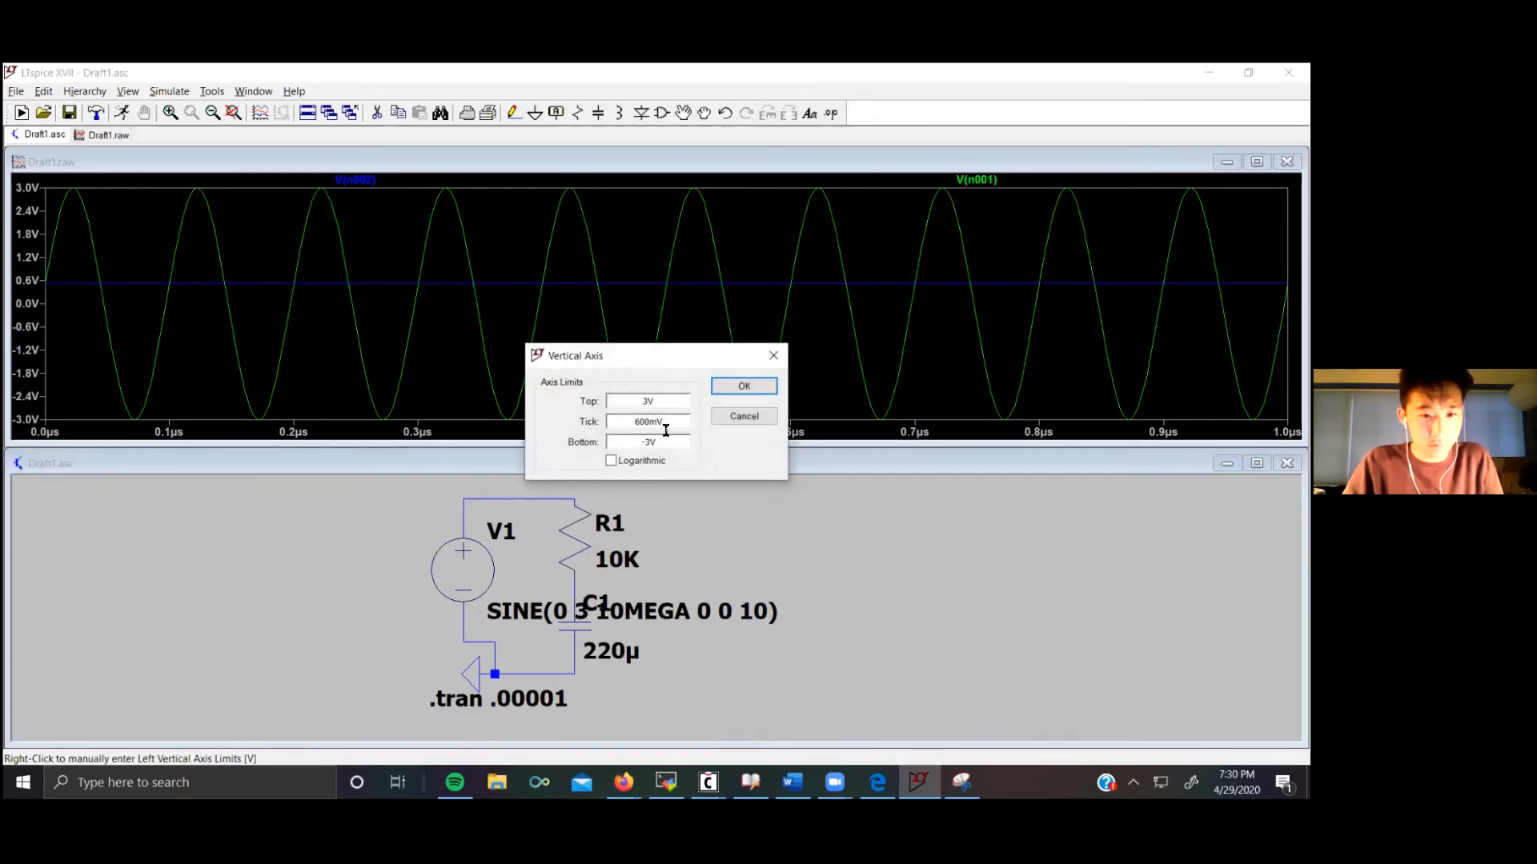
click(611, 461)
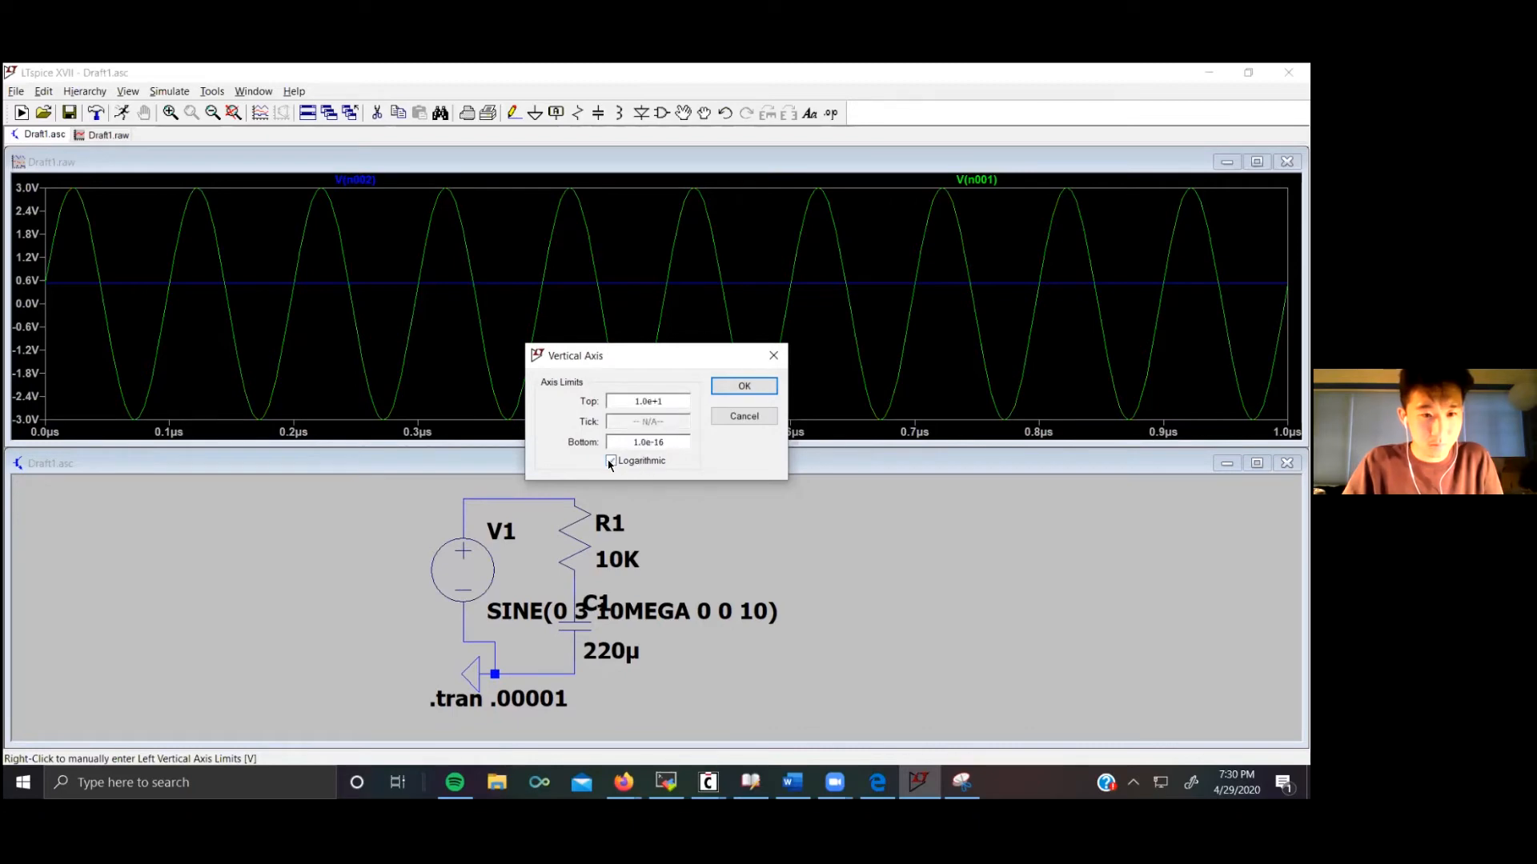
click(744, 386)
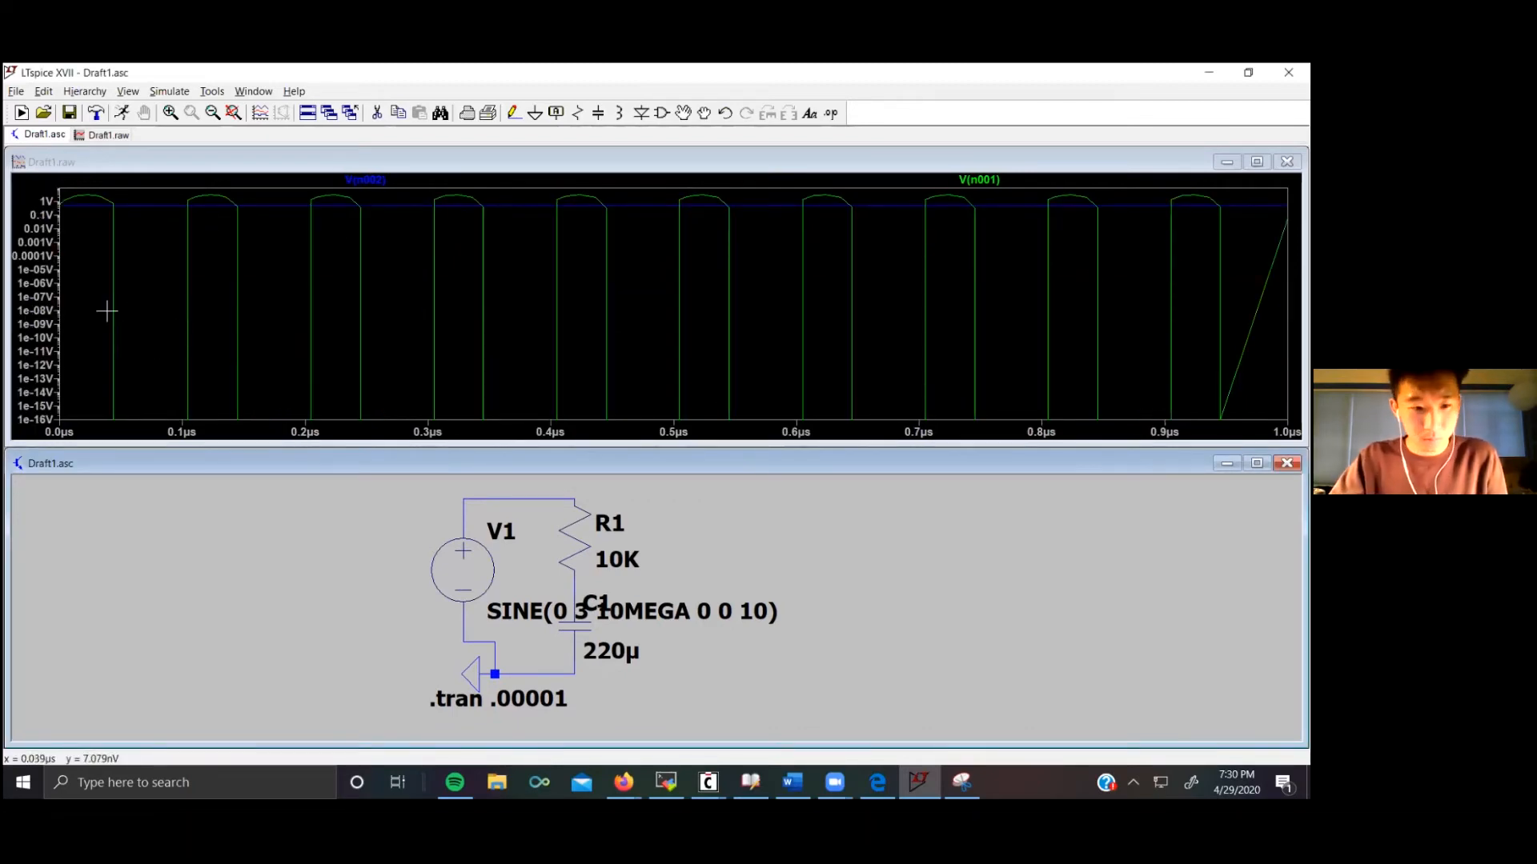
right_click(35, 311)
click(611, 461)
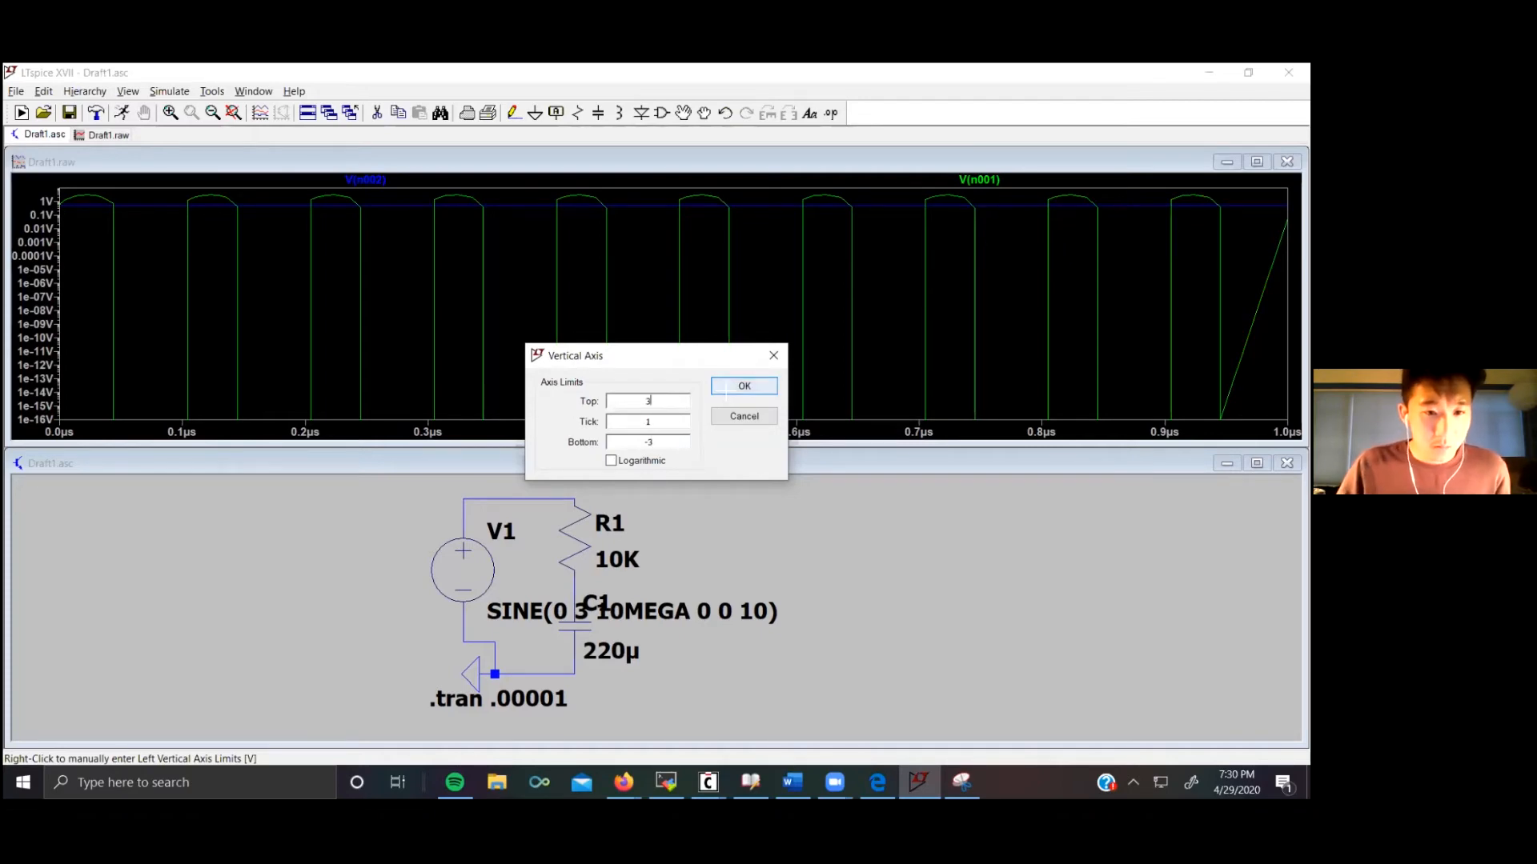
click(726, 390)
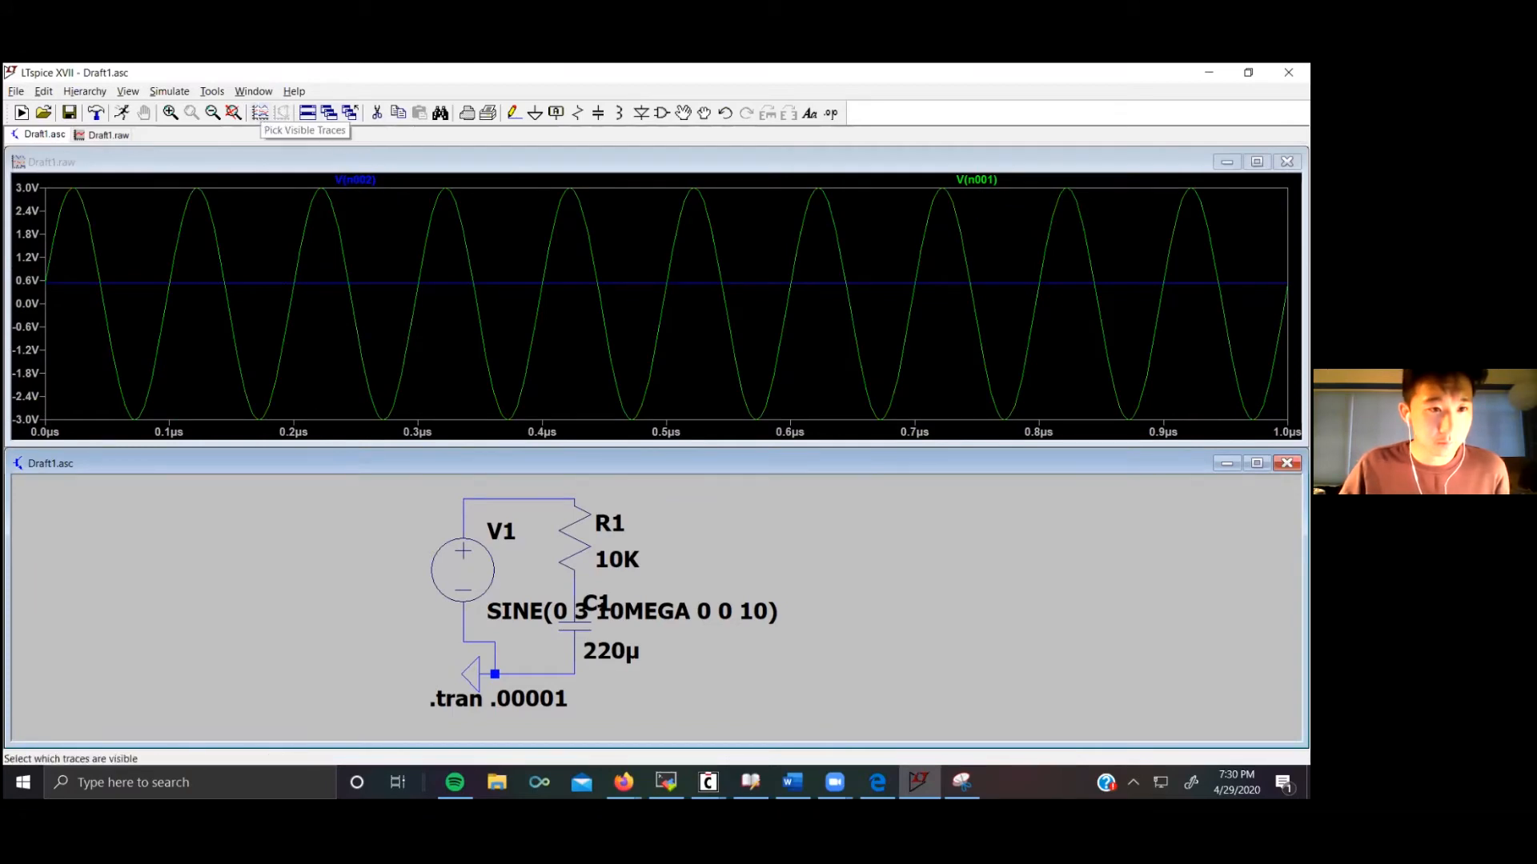
Step: Show only the capacitor current I(C1) among the visible traces
click(261, 116)
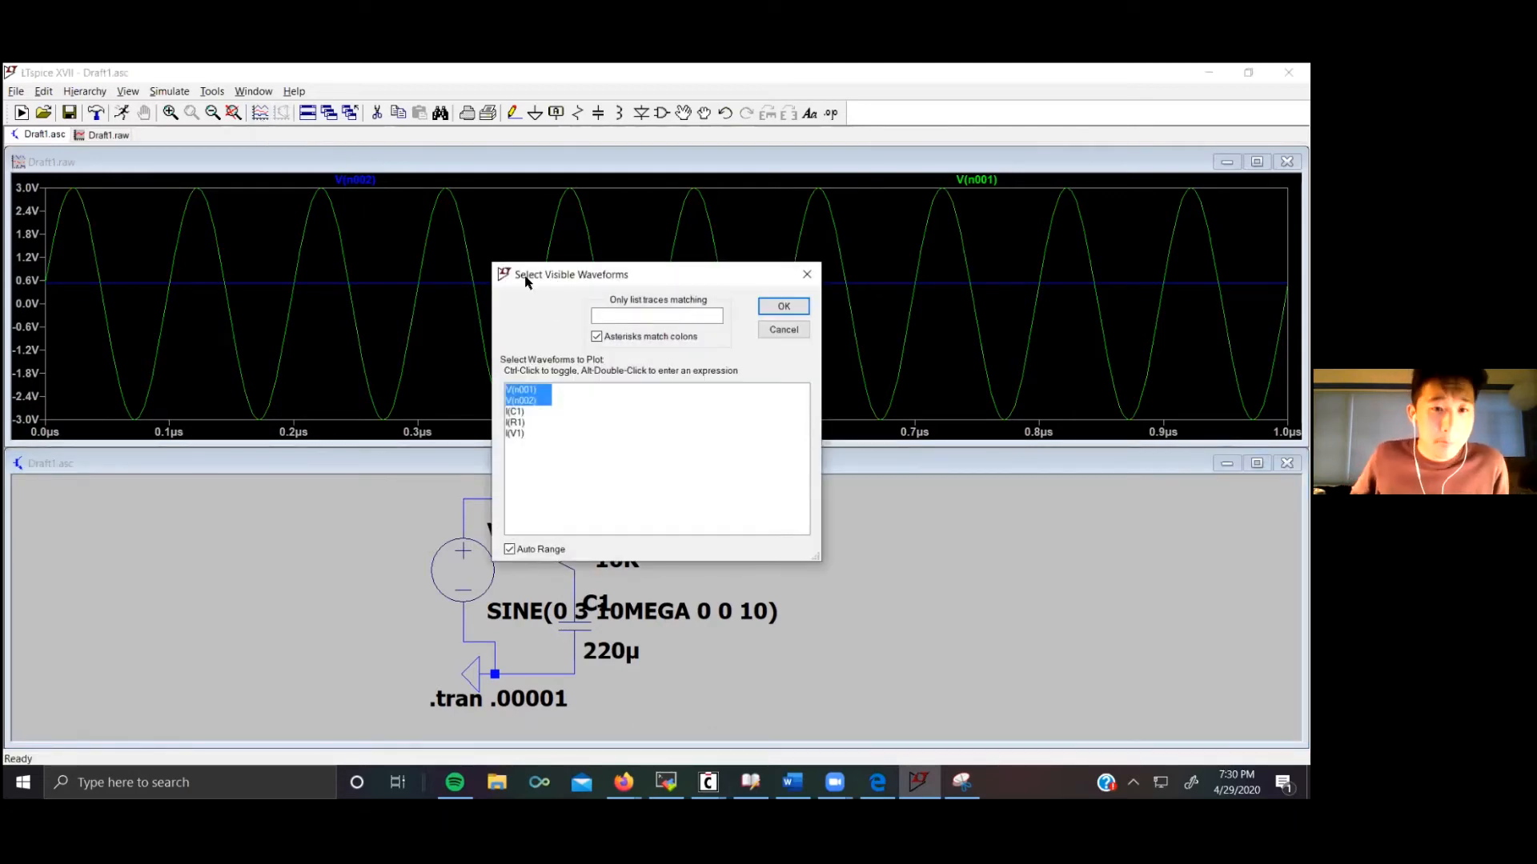
drag(525, 280, 72, 373)
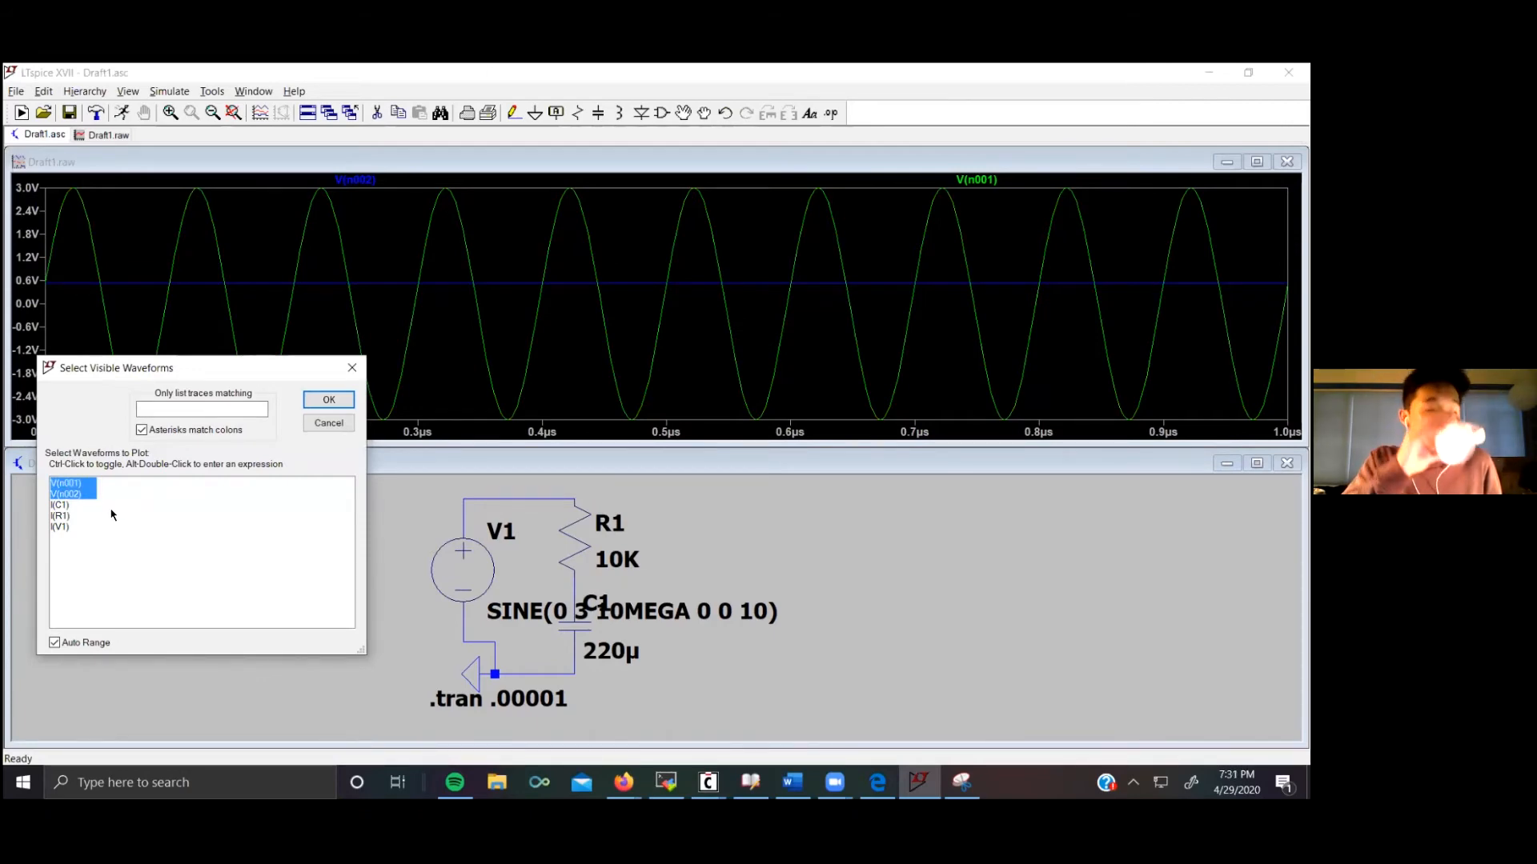
click(66, 504)
click(328, 400)
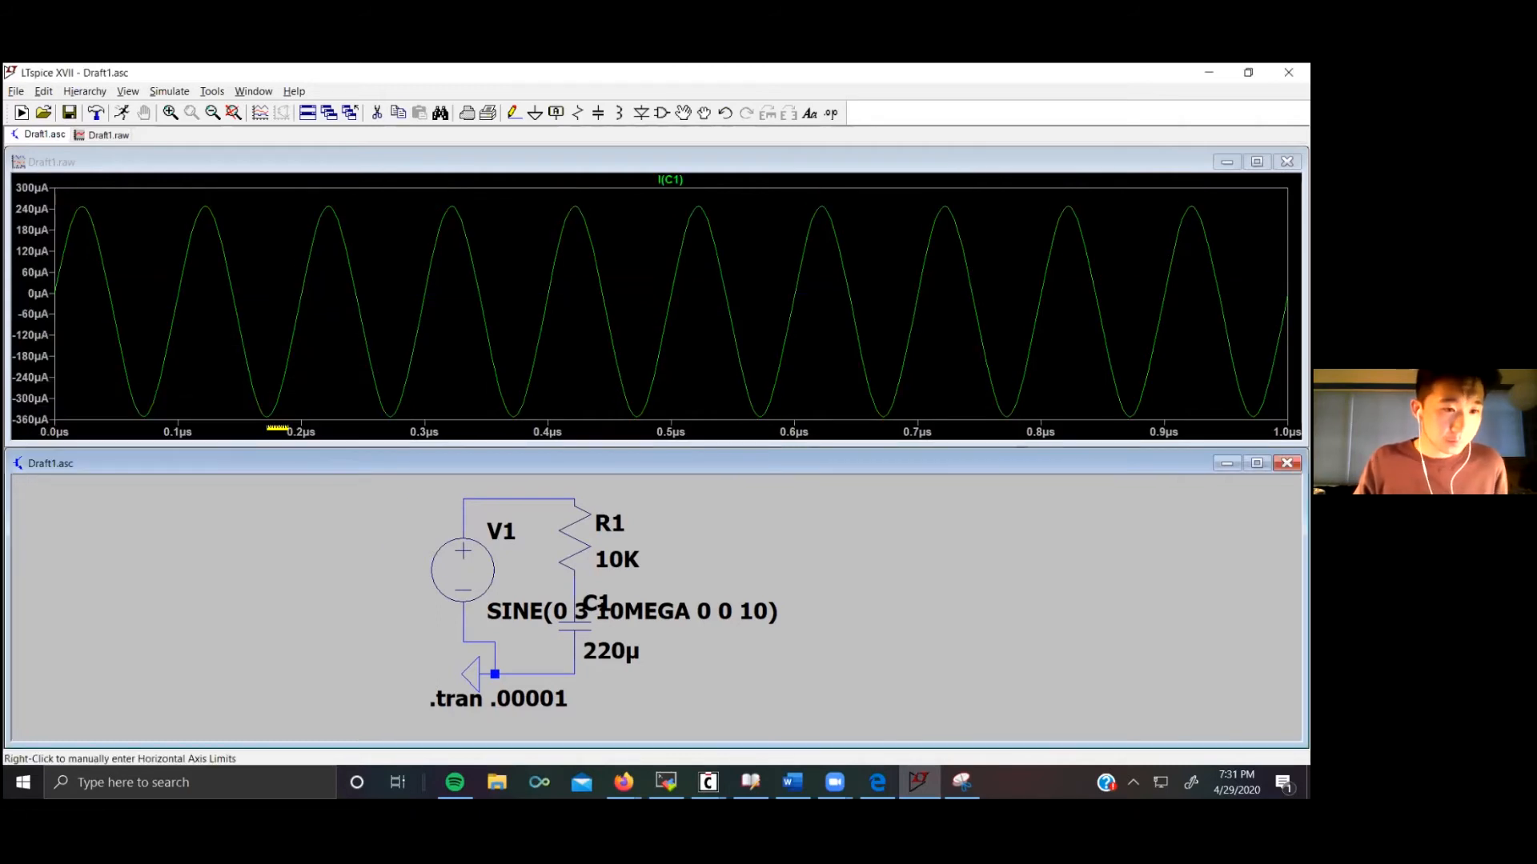
Step: Plot the resistor current and then the capacitor current again
click(575, 535)
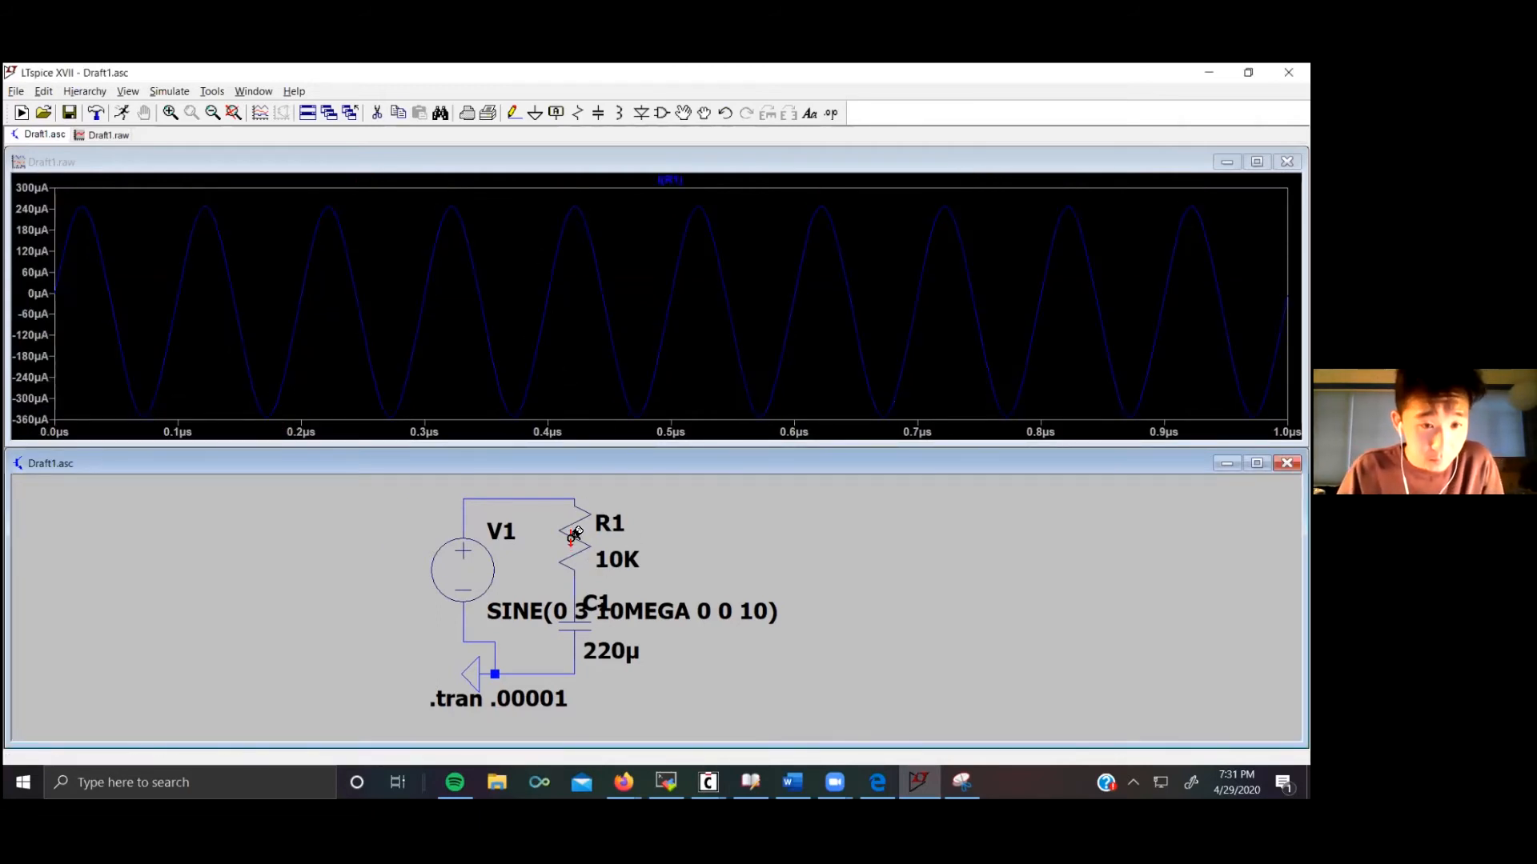
click(578, 622)
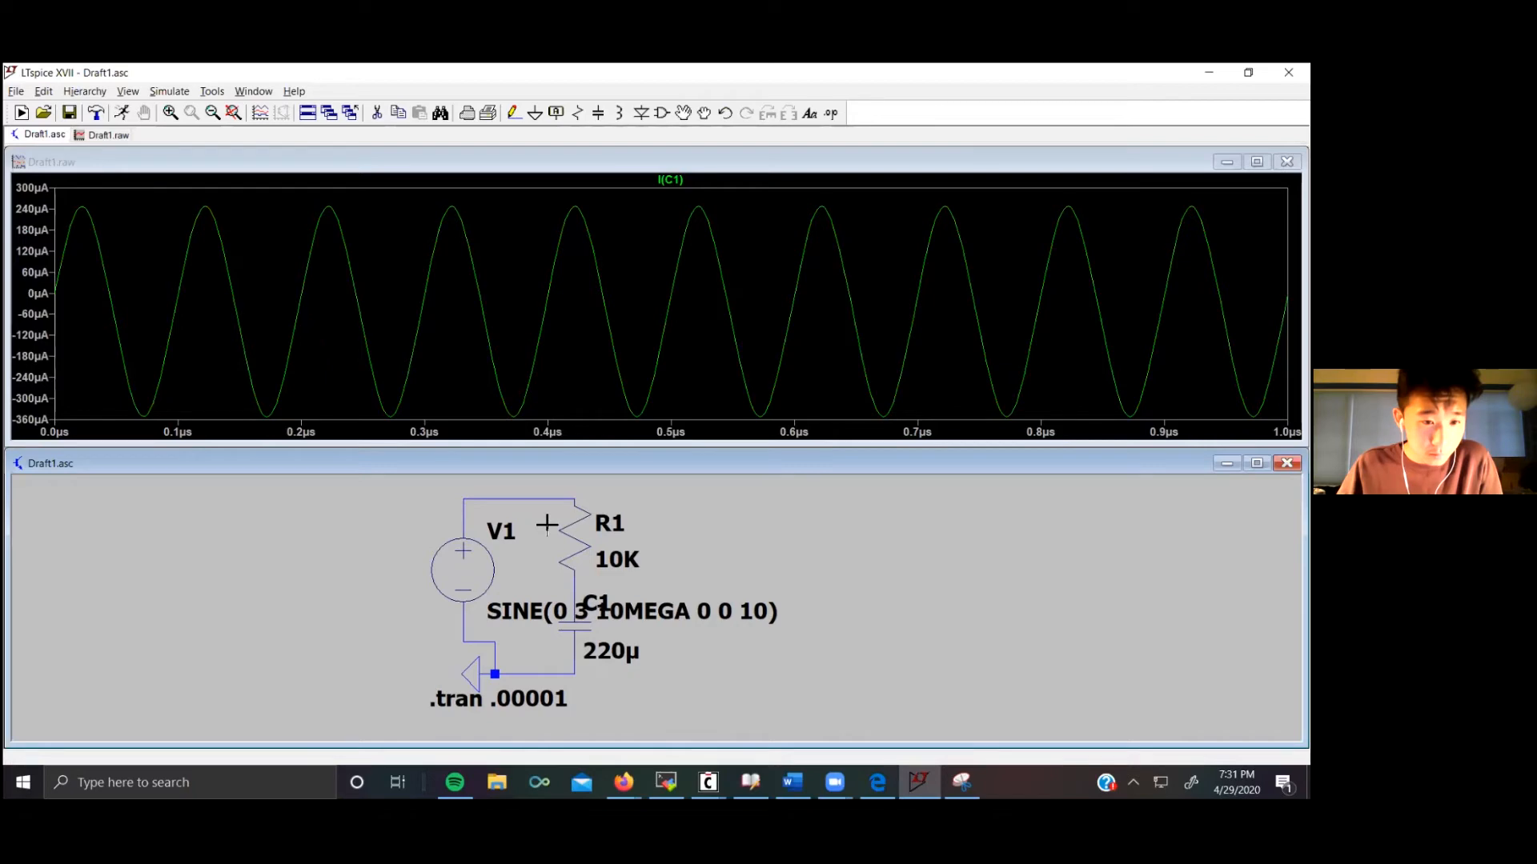
click(513, 113)
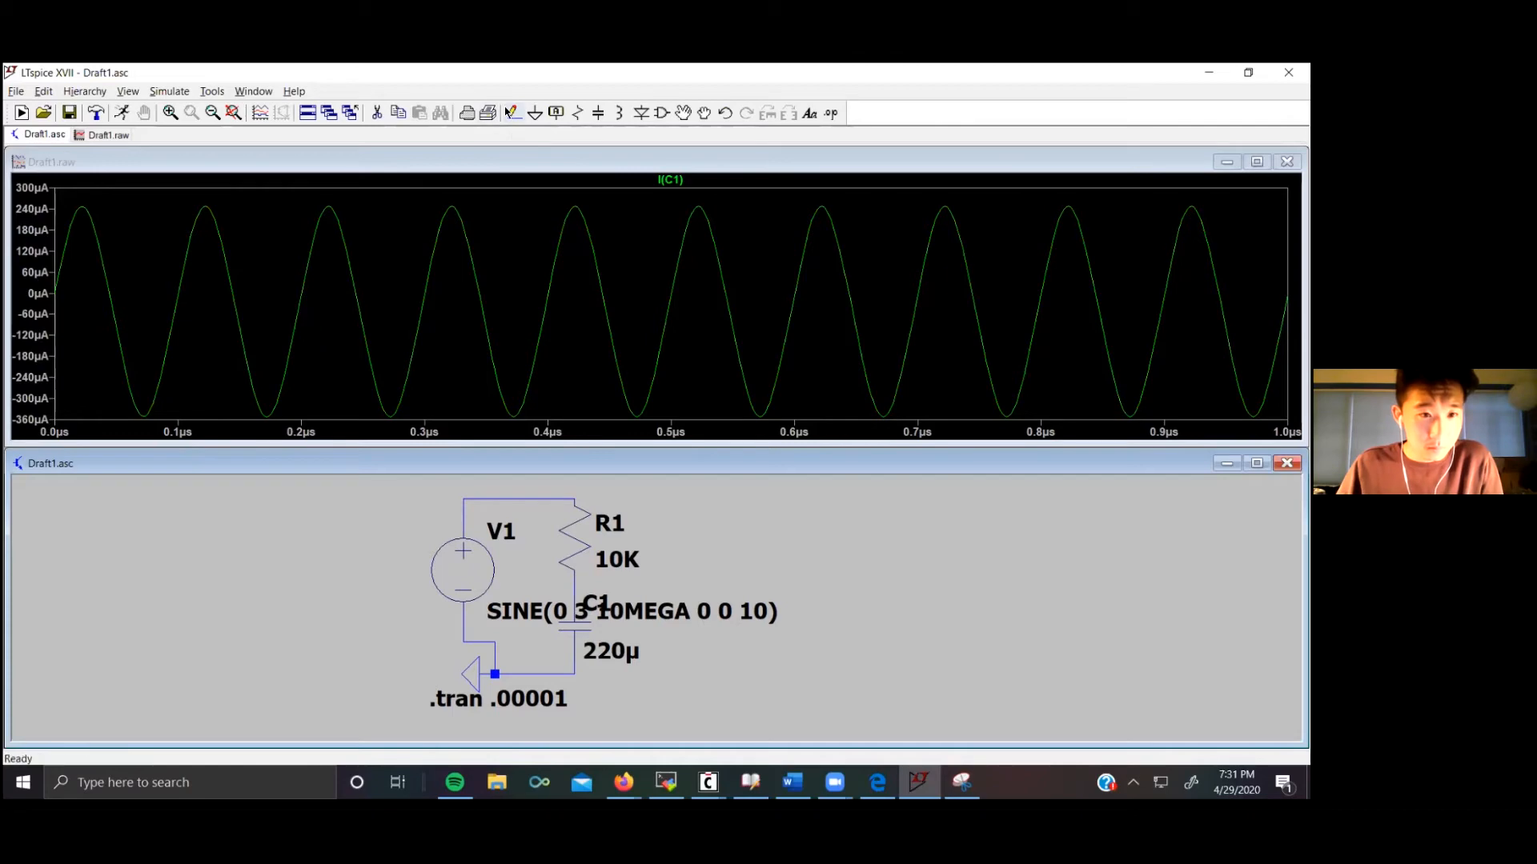
click(555, 113)
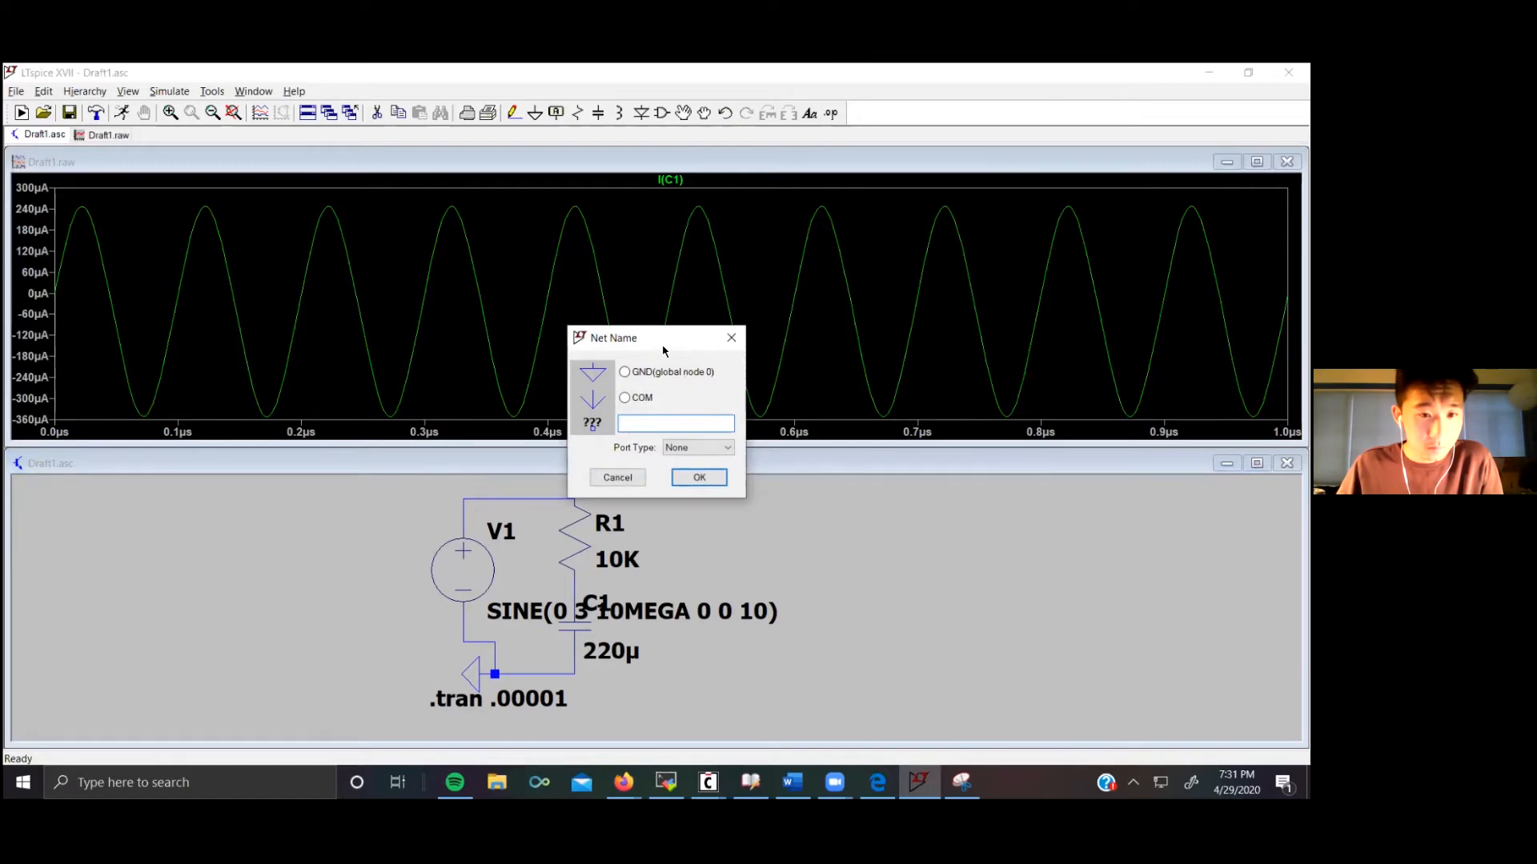
drag(663, 351, 729, 351)
click(709, 479)
Step: Label the top net Vin and rerun the simulation
right_click(521, 503)
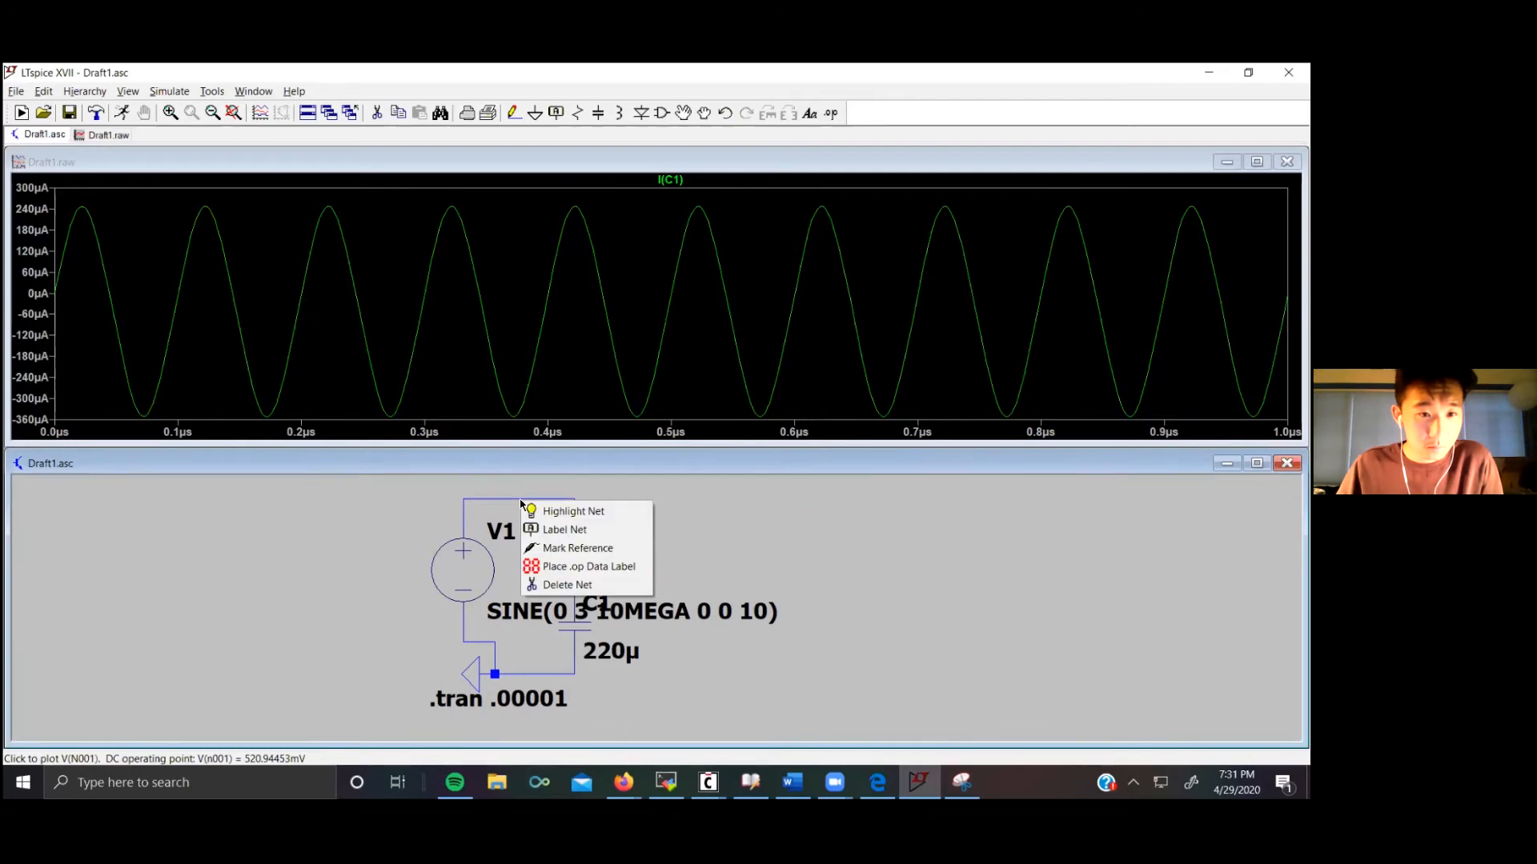
click(566, 531)
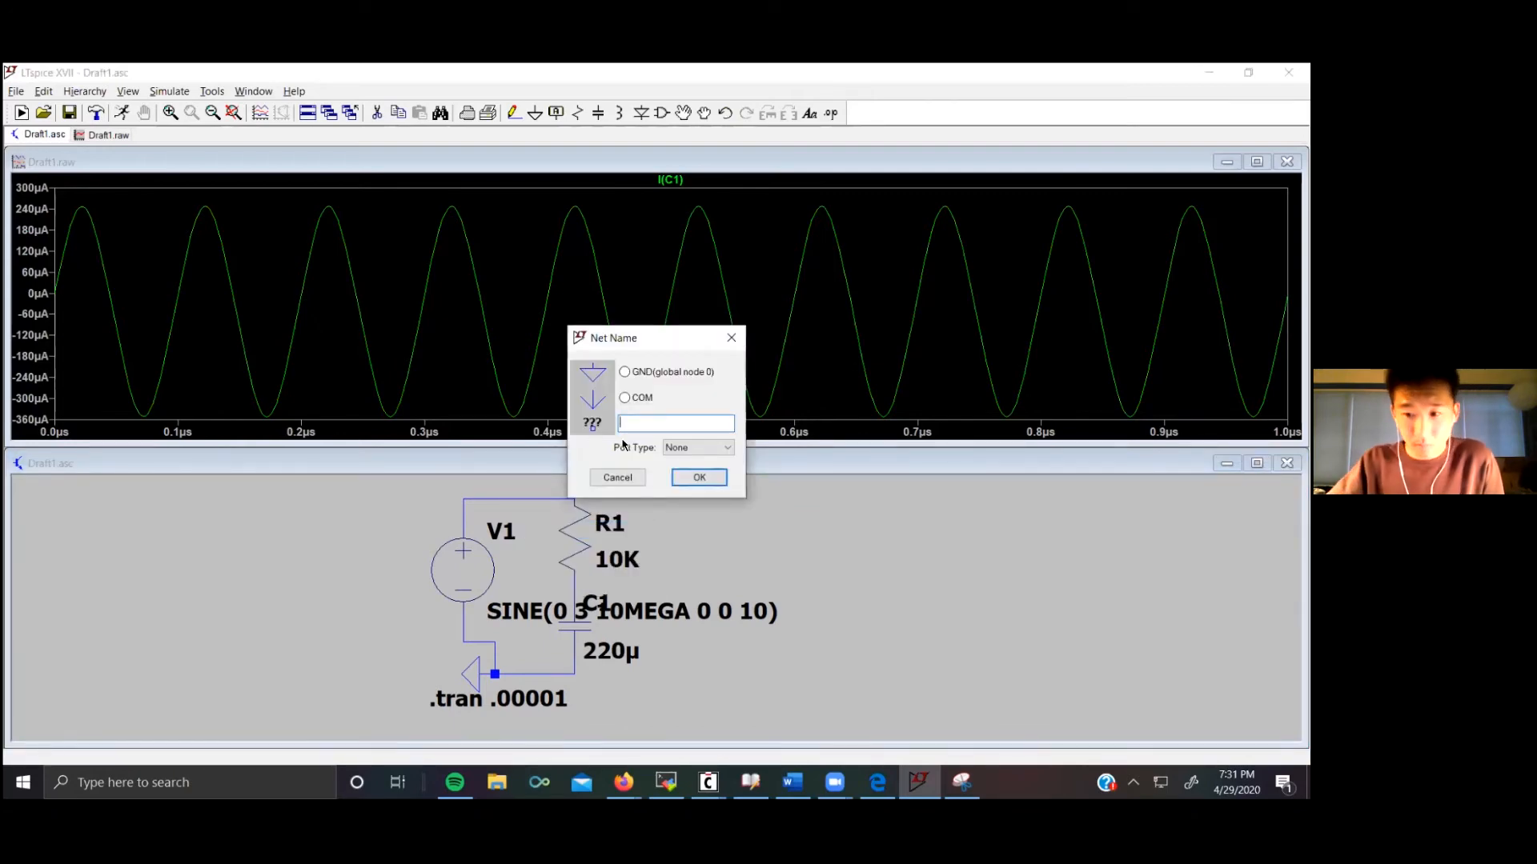
text(Vin)
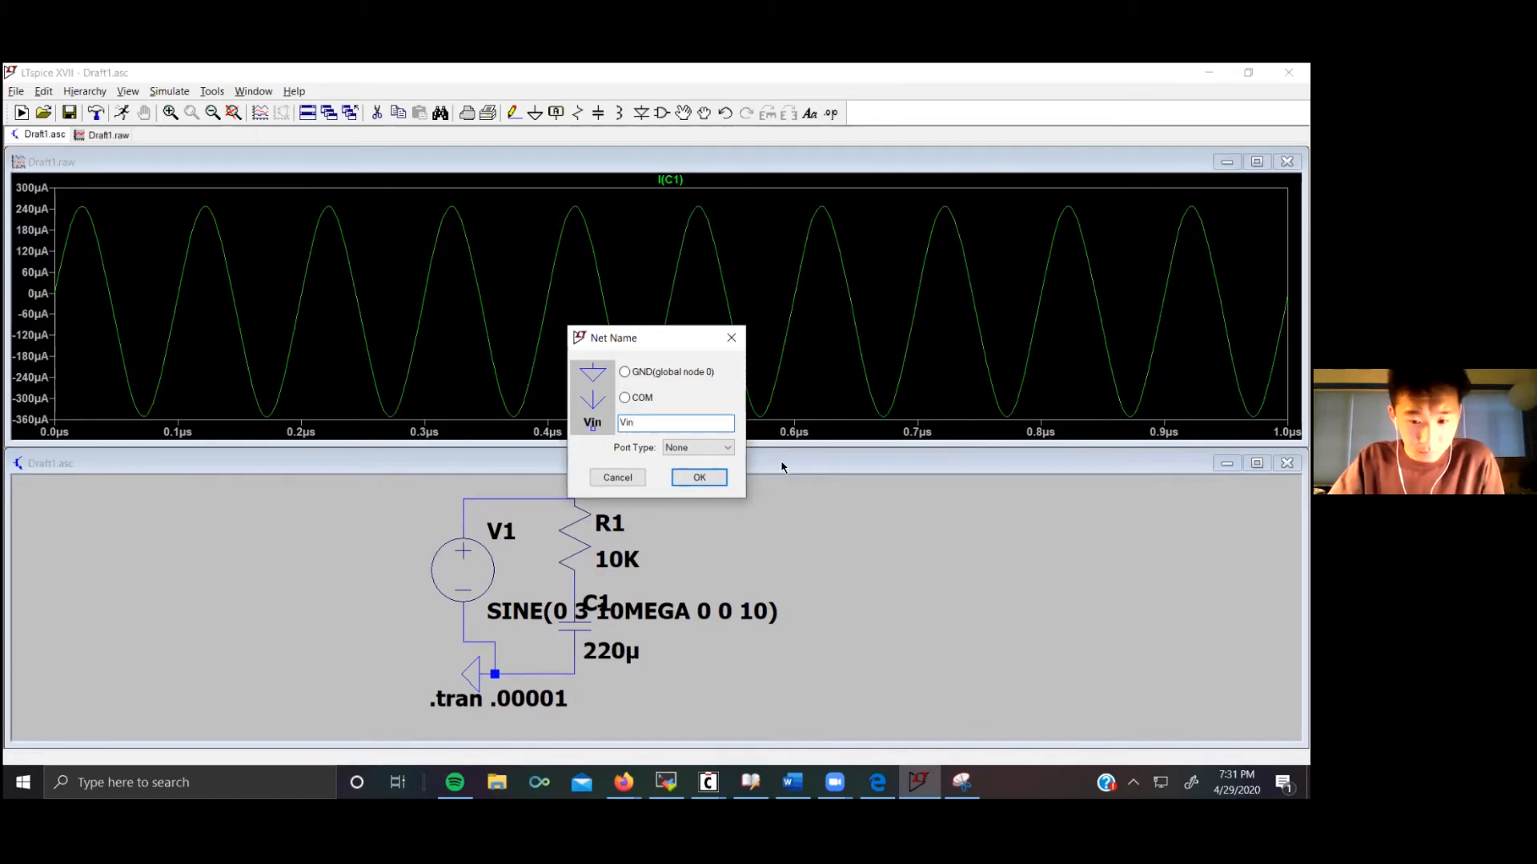
click(698, 477)
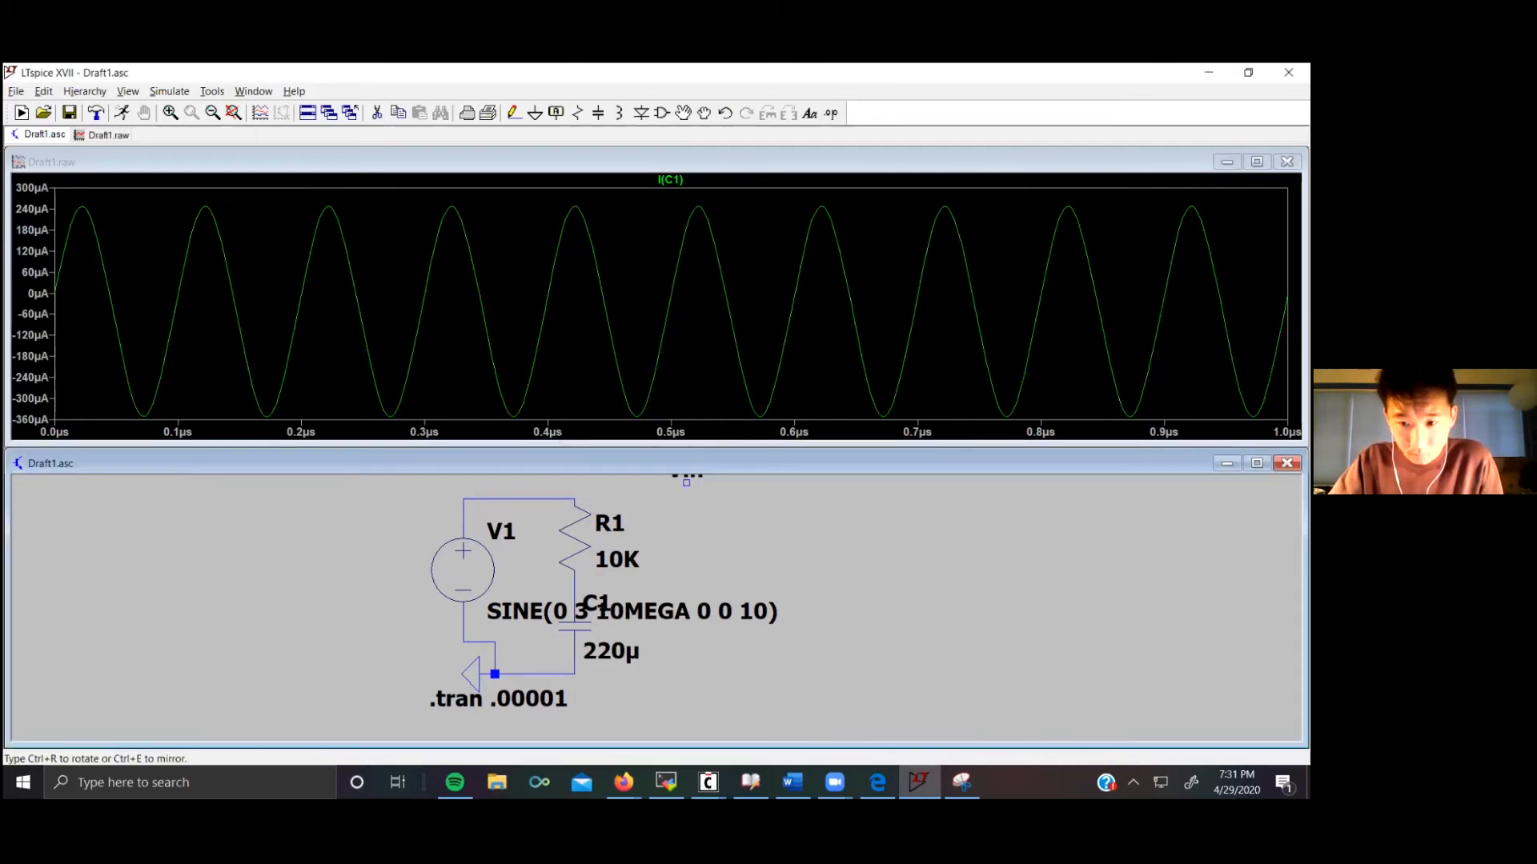
click(525, 499)
key(Escape)
click(169, 91)
click(182, 107)
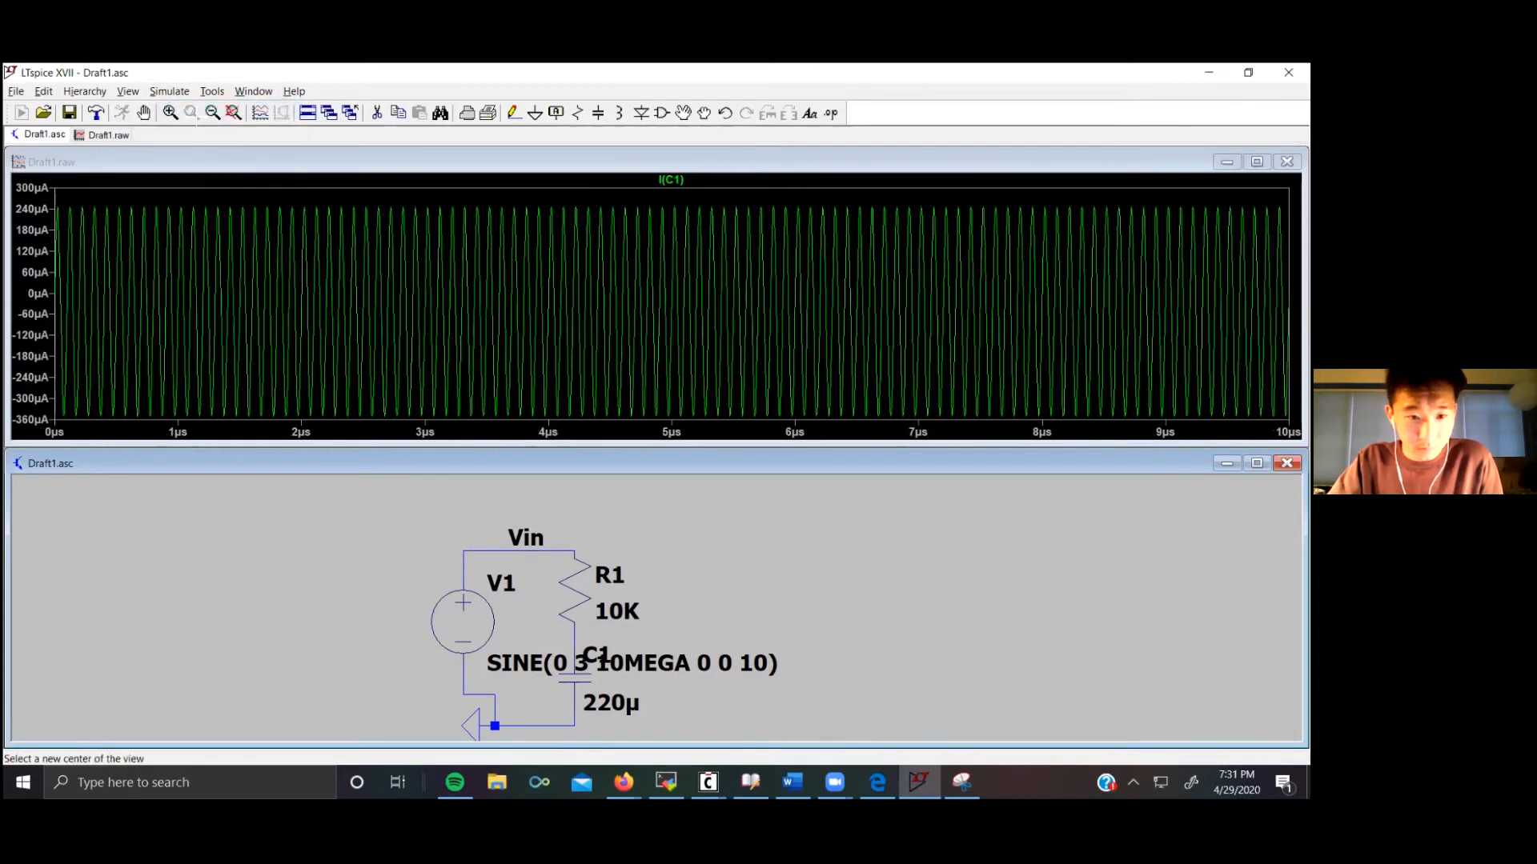
Step: Plot the voltage at the Vin node
click(521, 552)
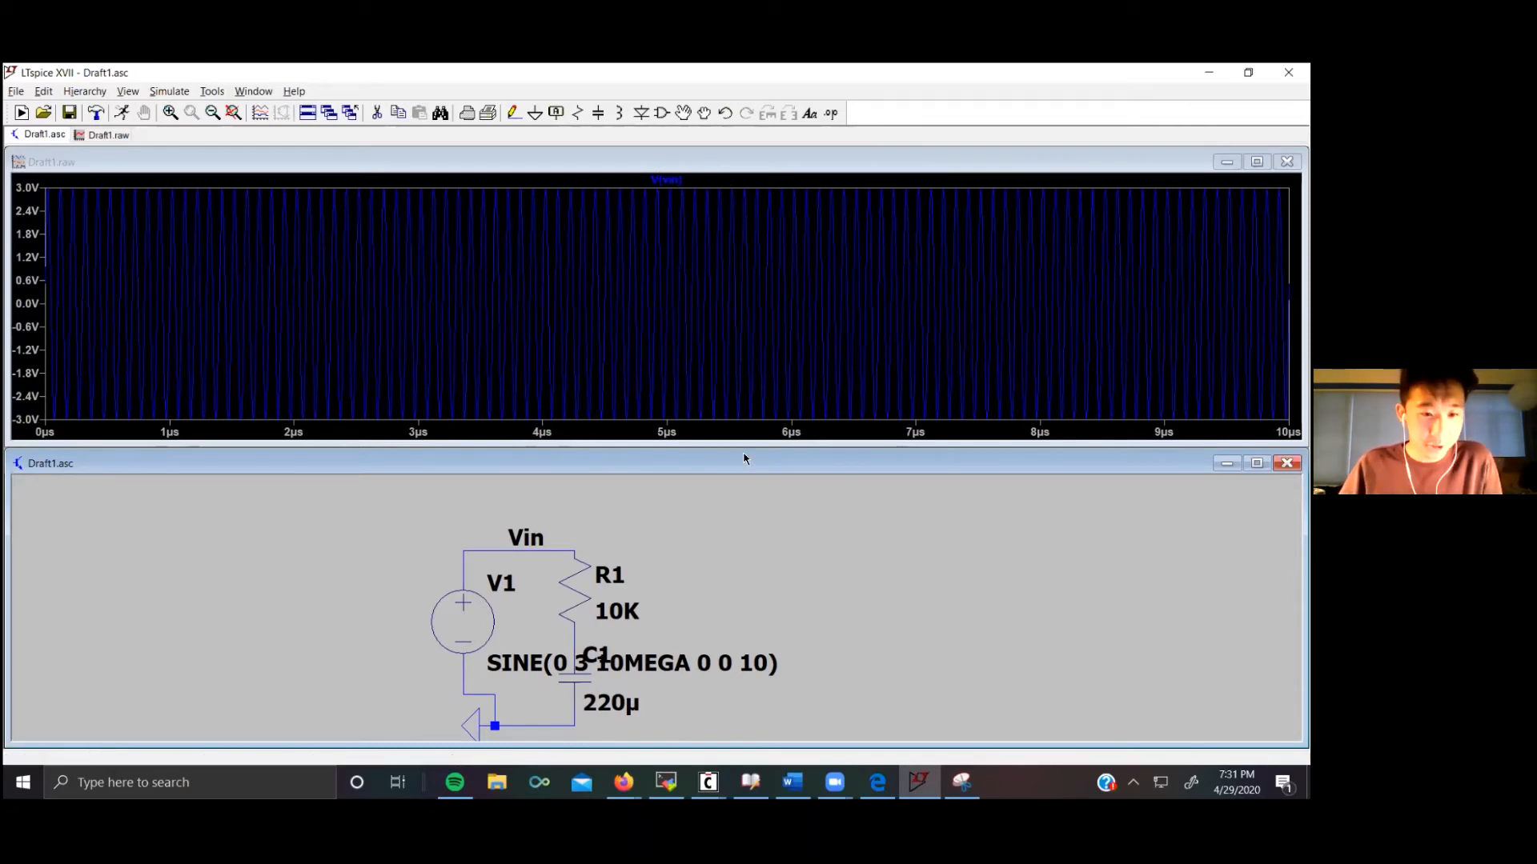
right_click(471, 723)
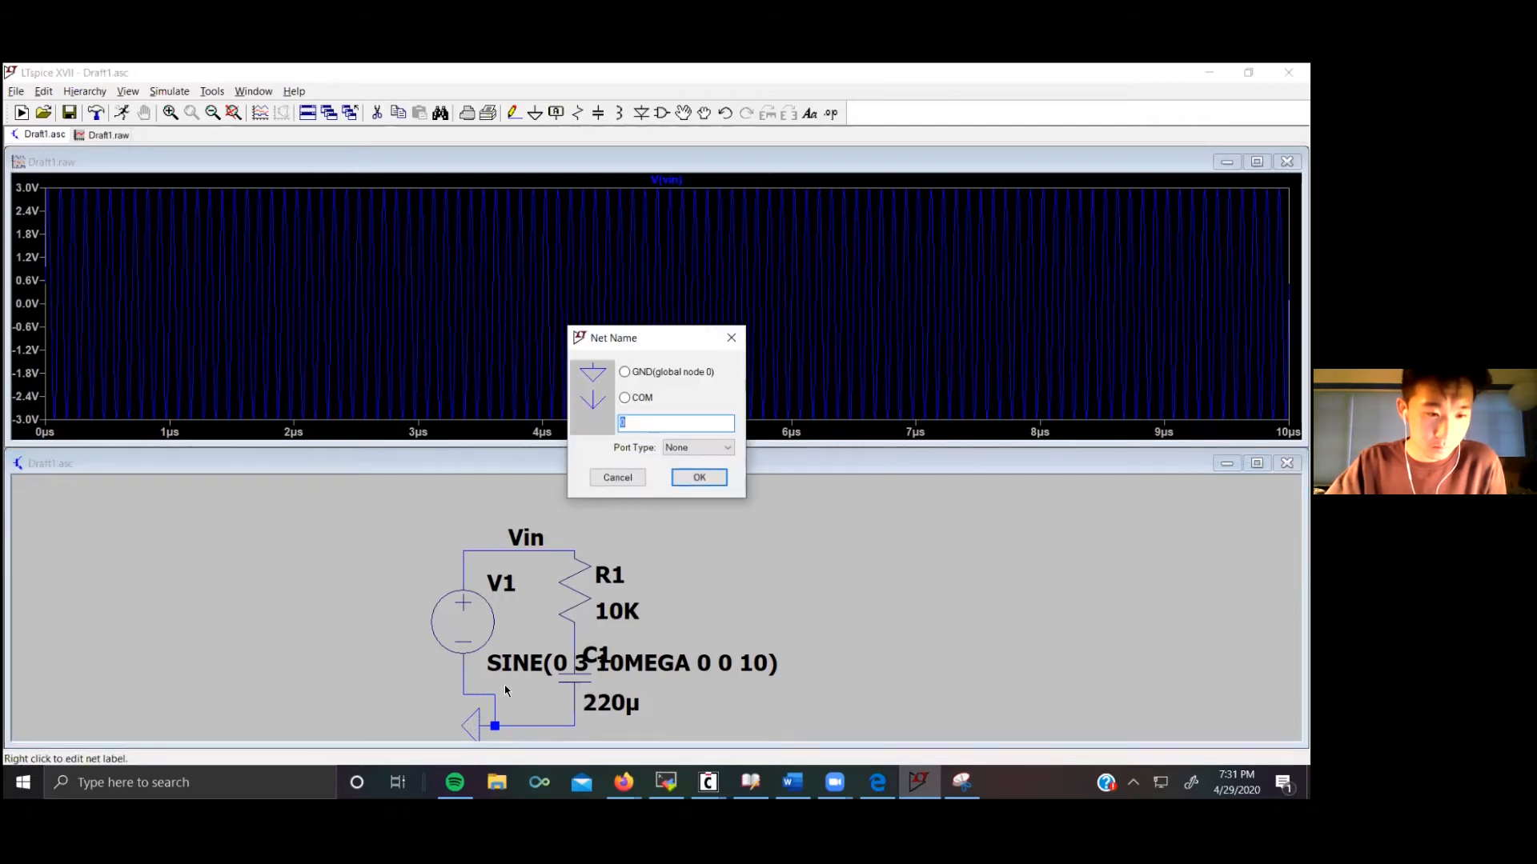
click(733, 337)
scroll(625, 681, down, 1)
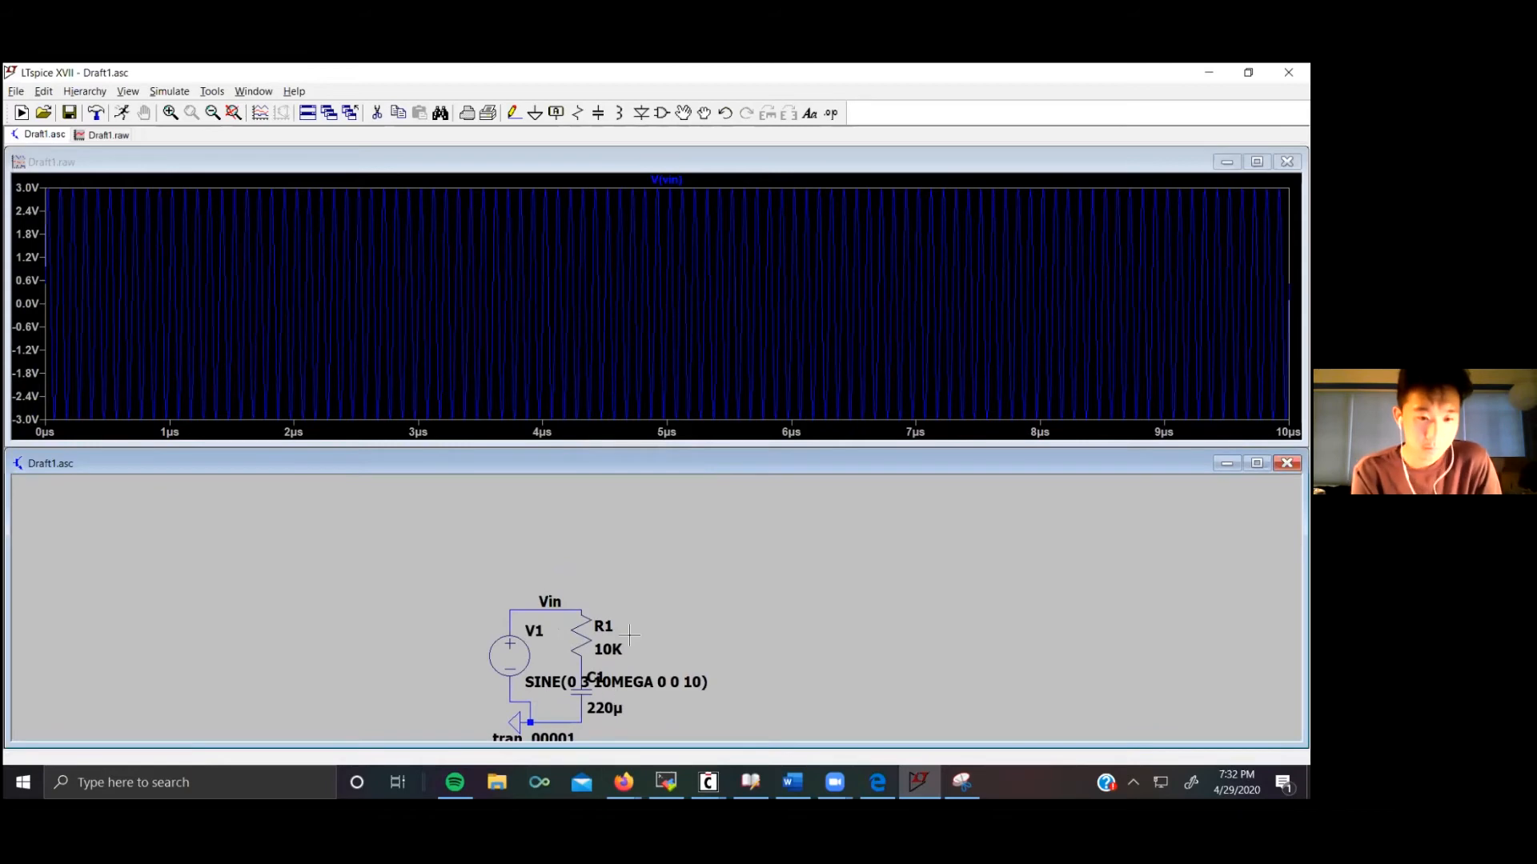
scroll(724, 590, up, 1)
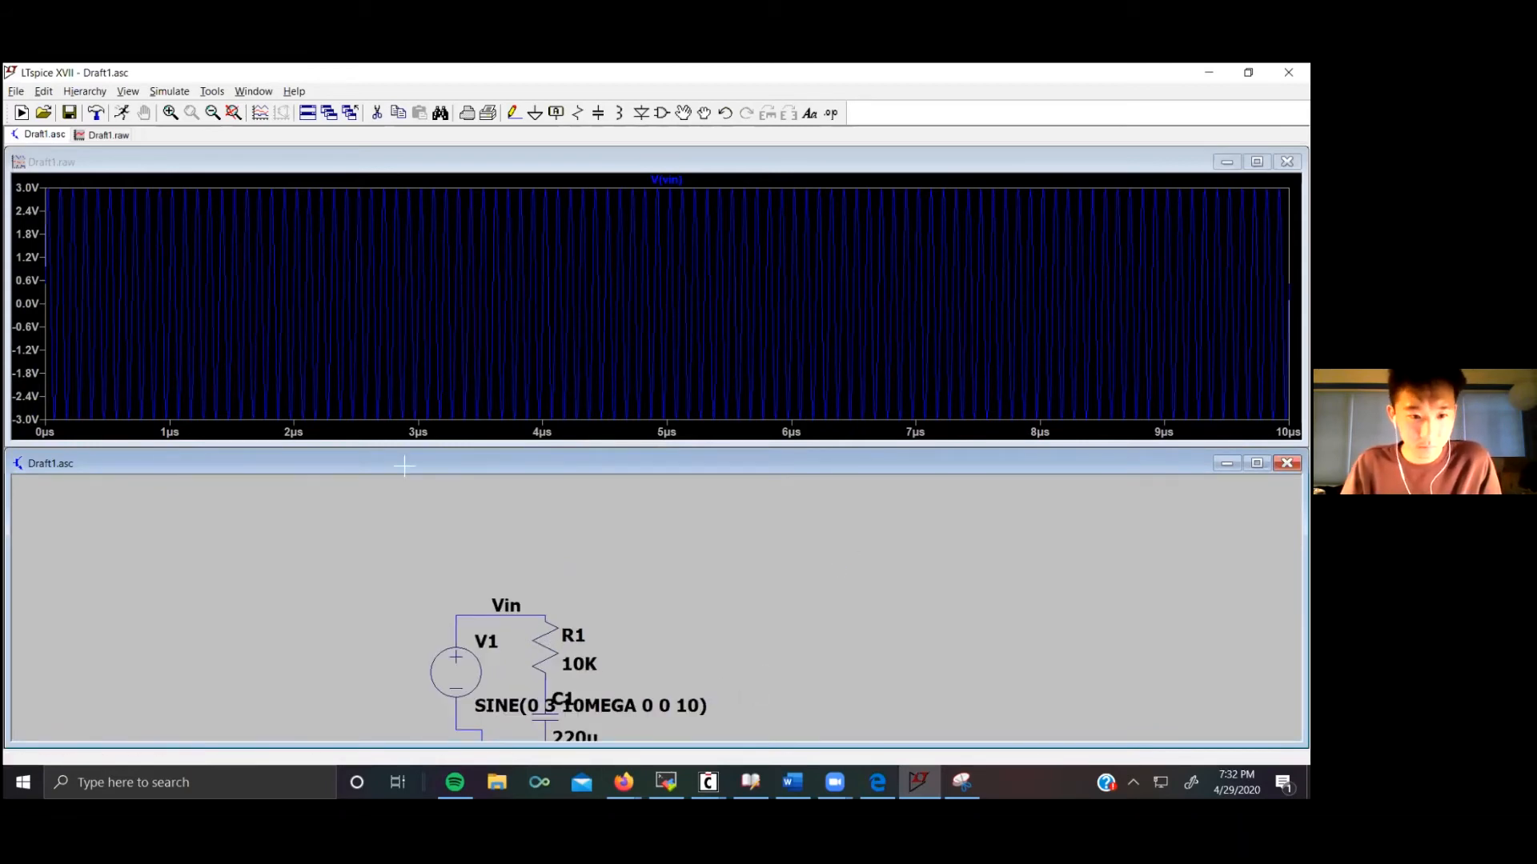
Step: Set up an AC analysis decade sweep, 10 points per decade from 1 to 10k, and place the directive
click(169, 91)
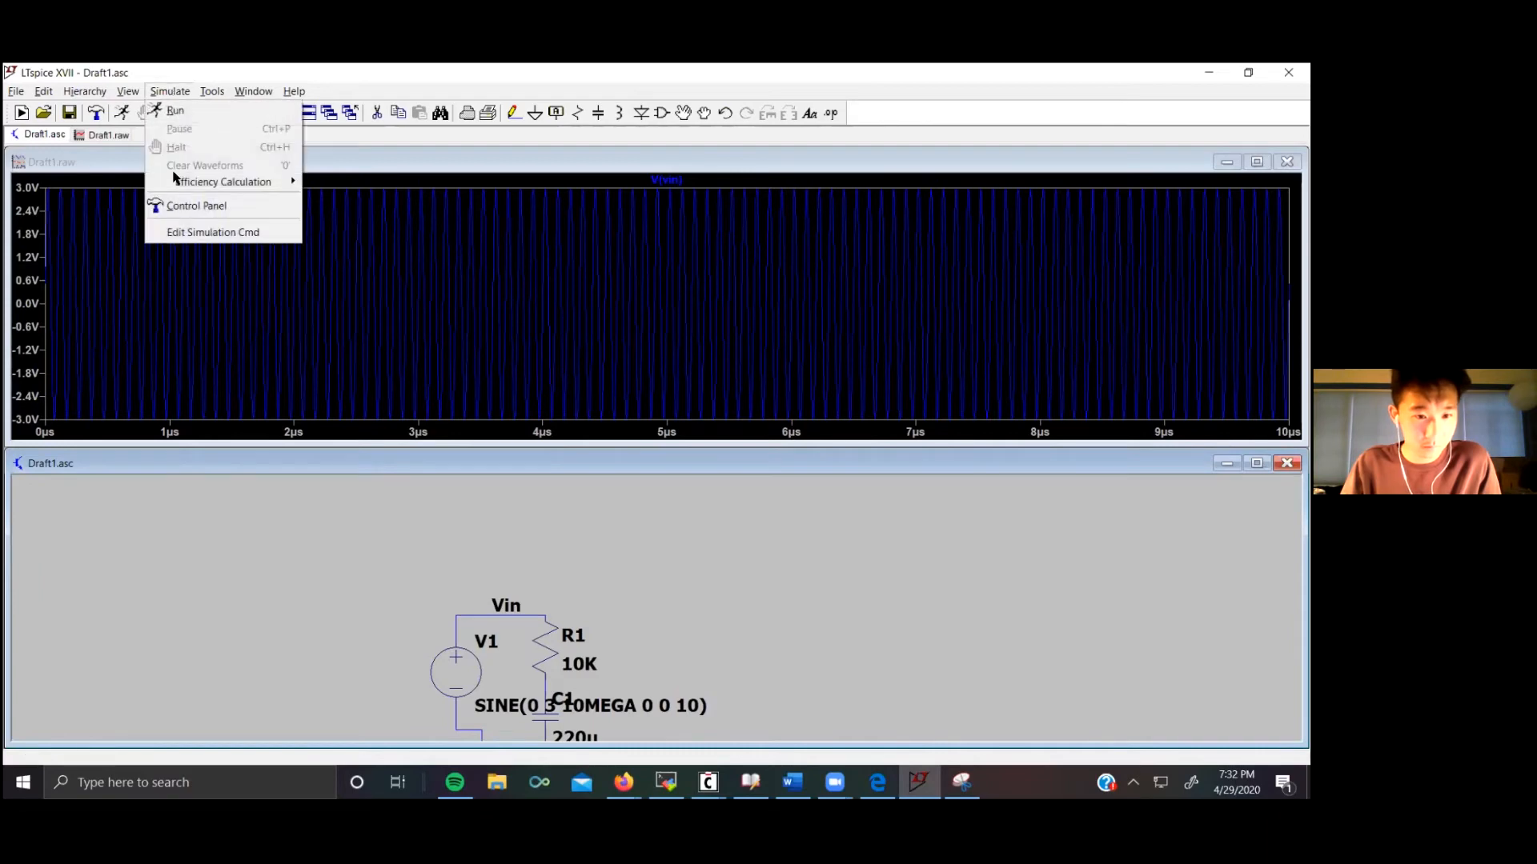
click(199, 234)
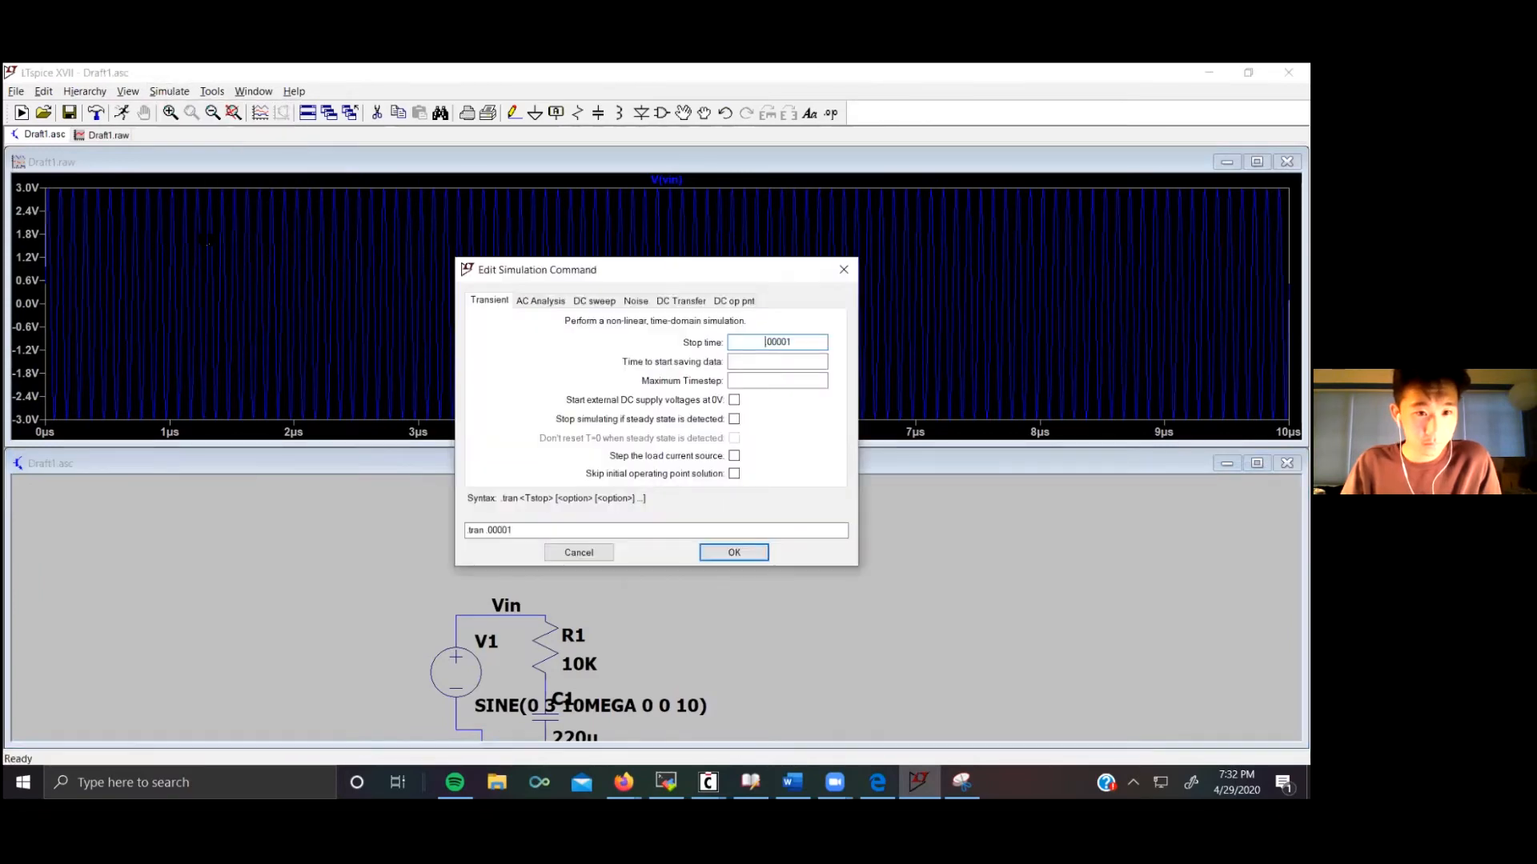
key(ctrl+Tab)
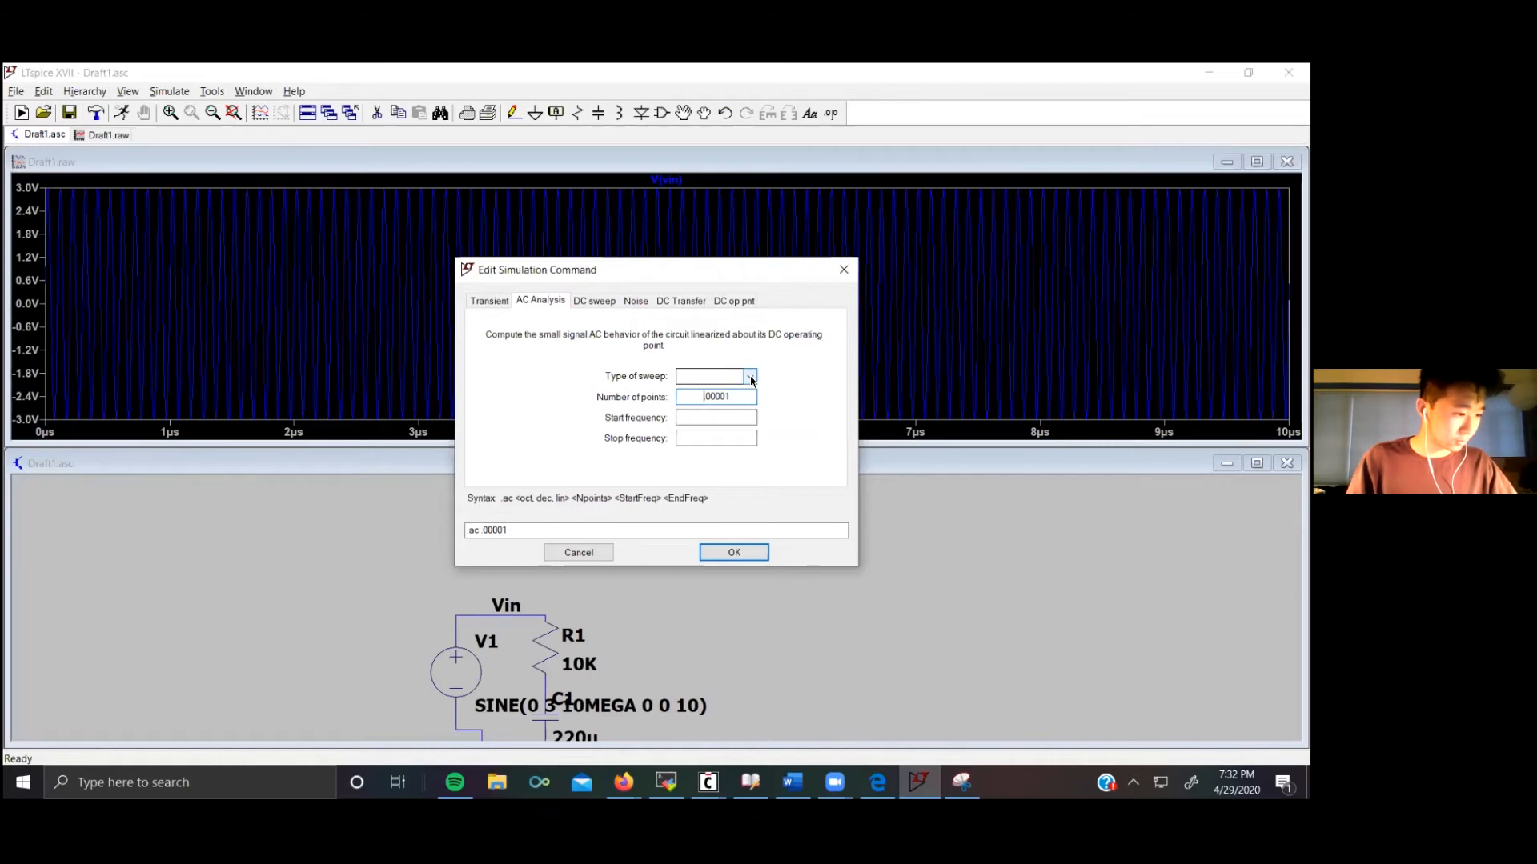
click(751, 377)
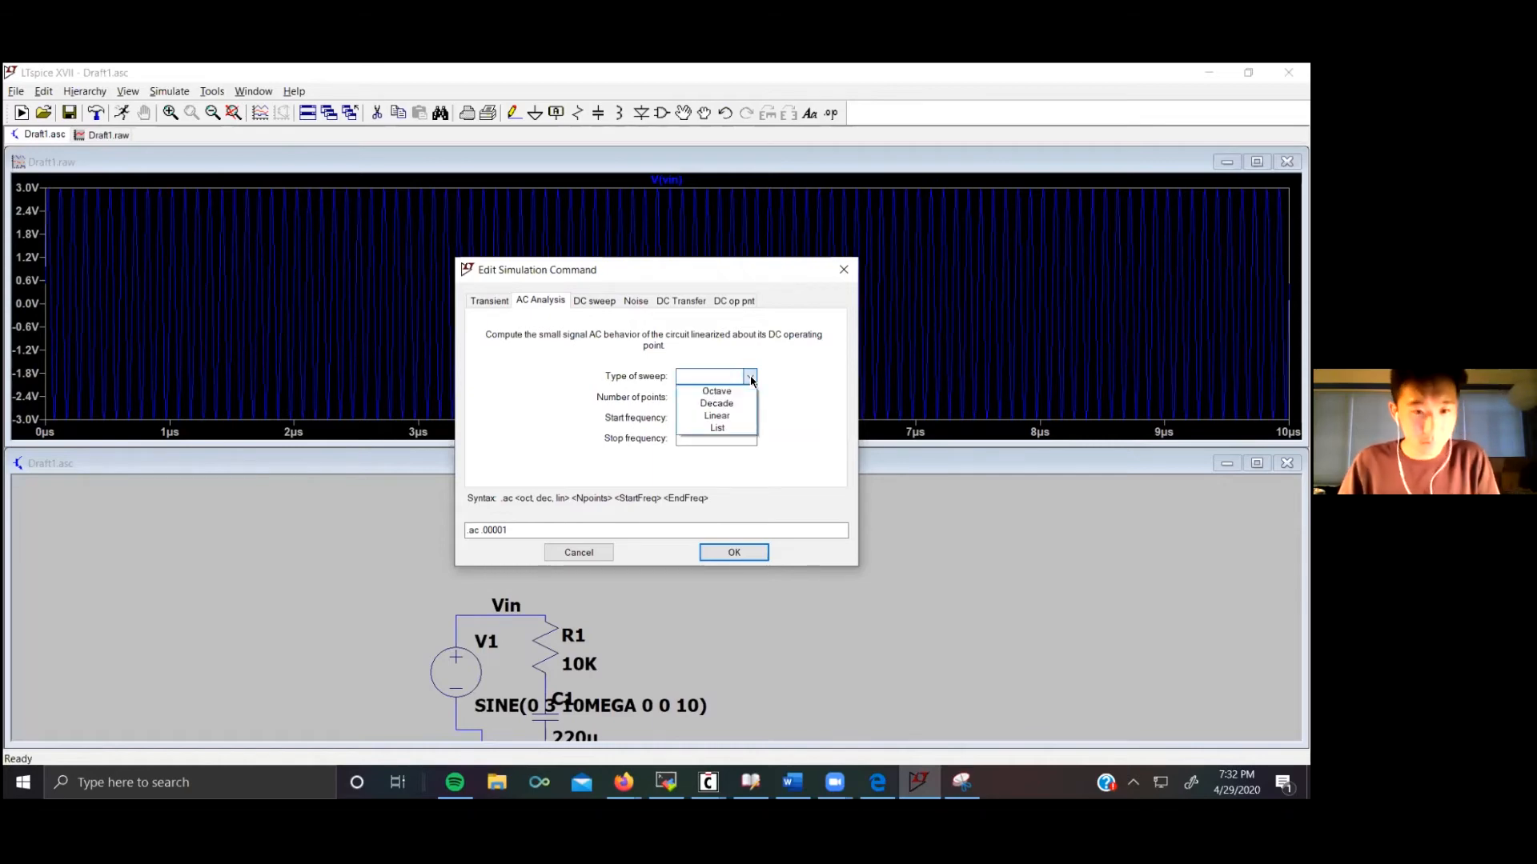
click(728, 402)
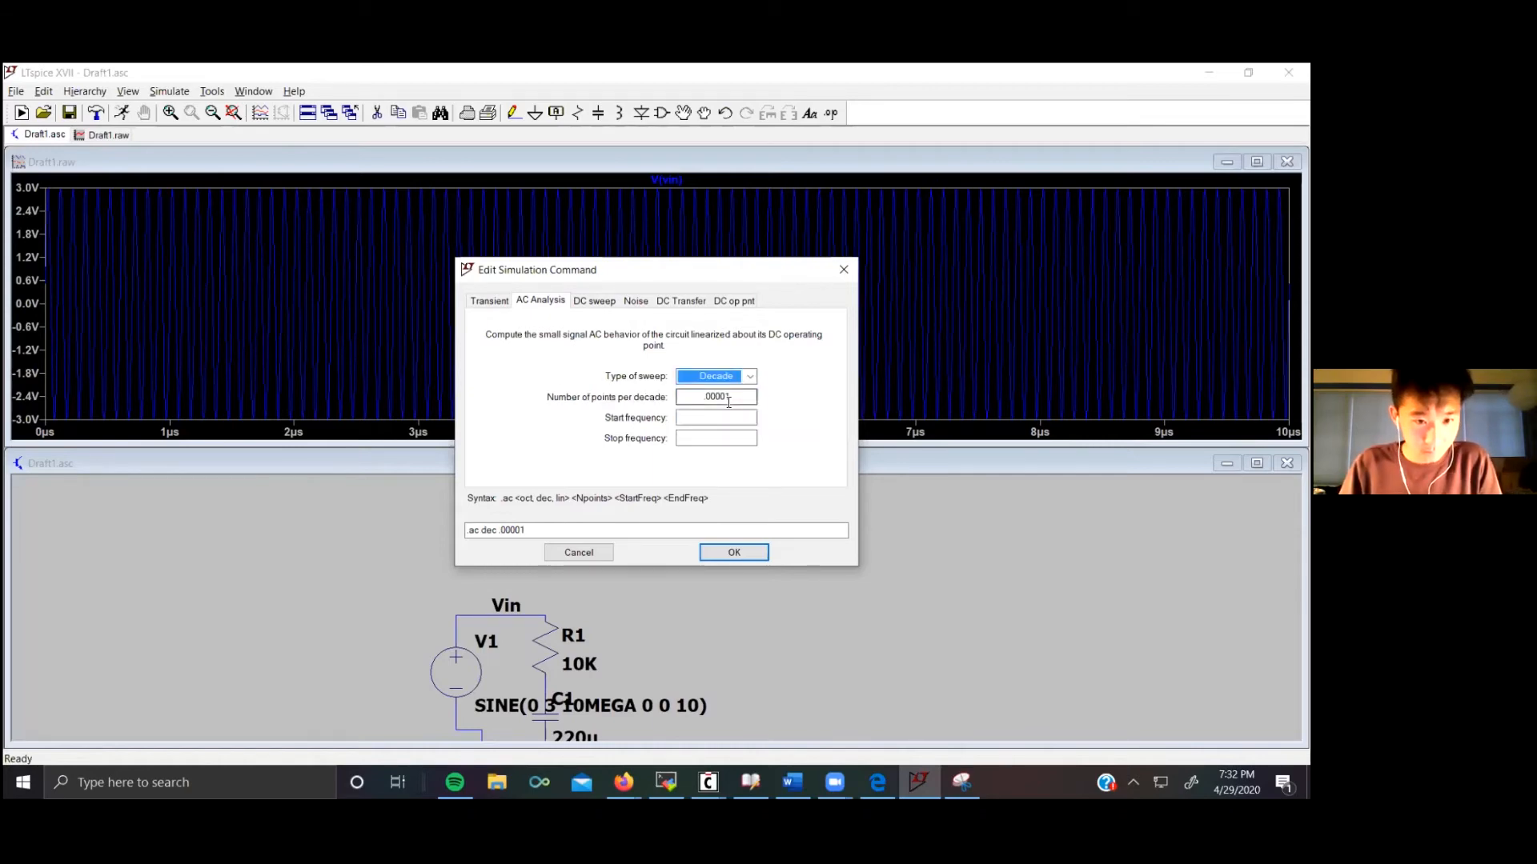
click(735, 400)
key(BackSpace)
key(BackSpace)
key(BackSpace)
key(BackSpace)
key(BackSpace)
key(BackSpace)
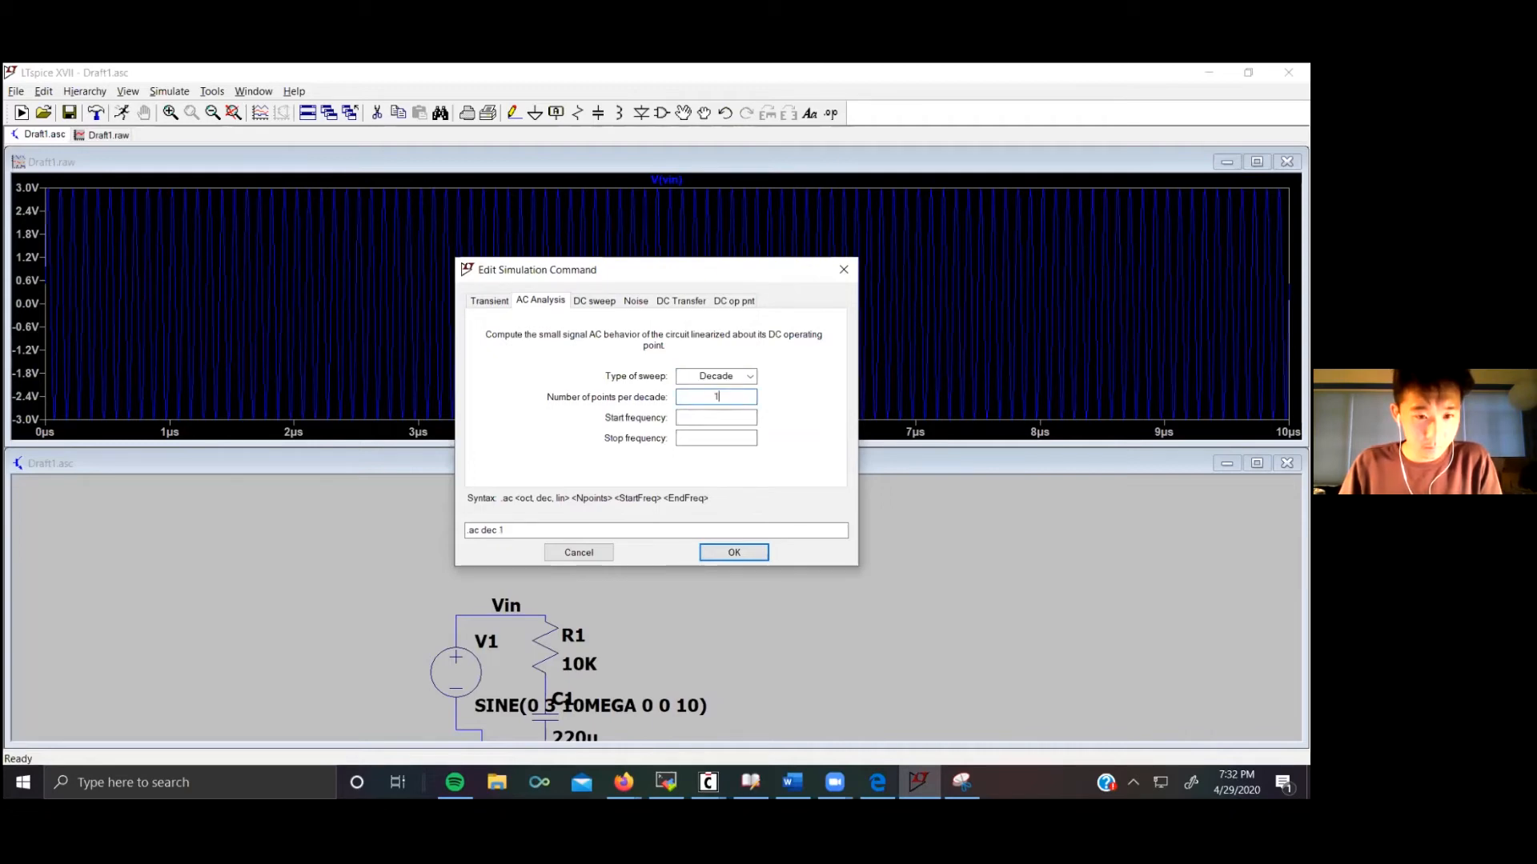
click(717, 416)
text(1)
click(714, 439)
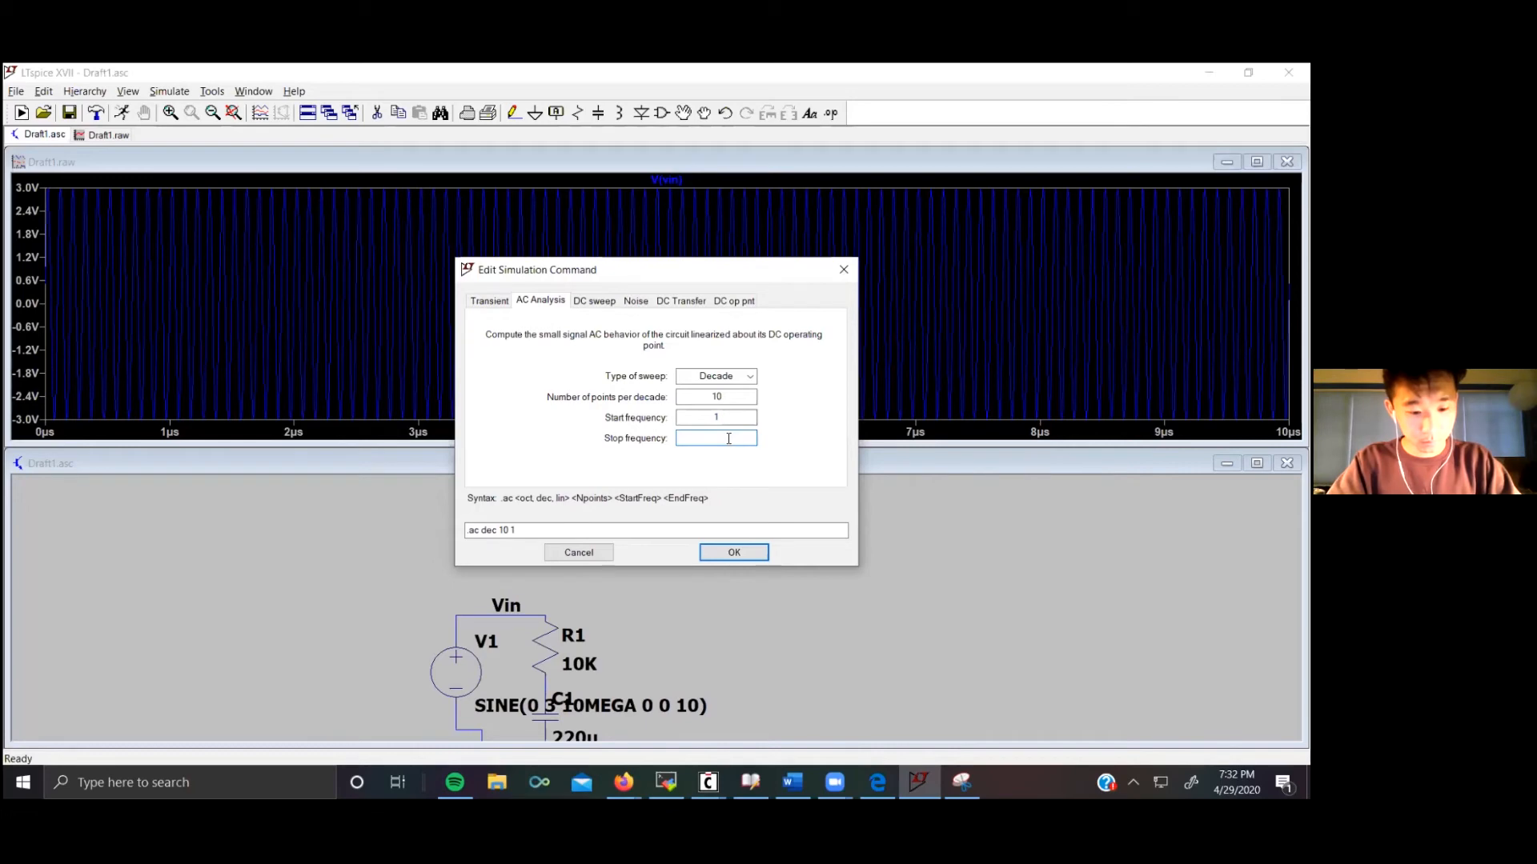
text(10k)
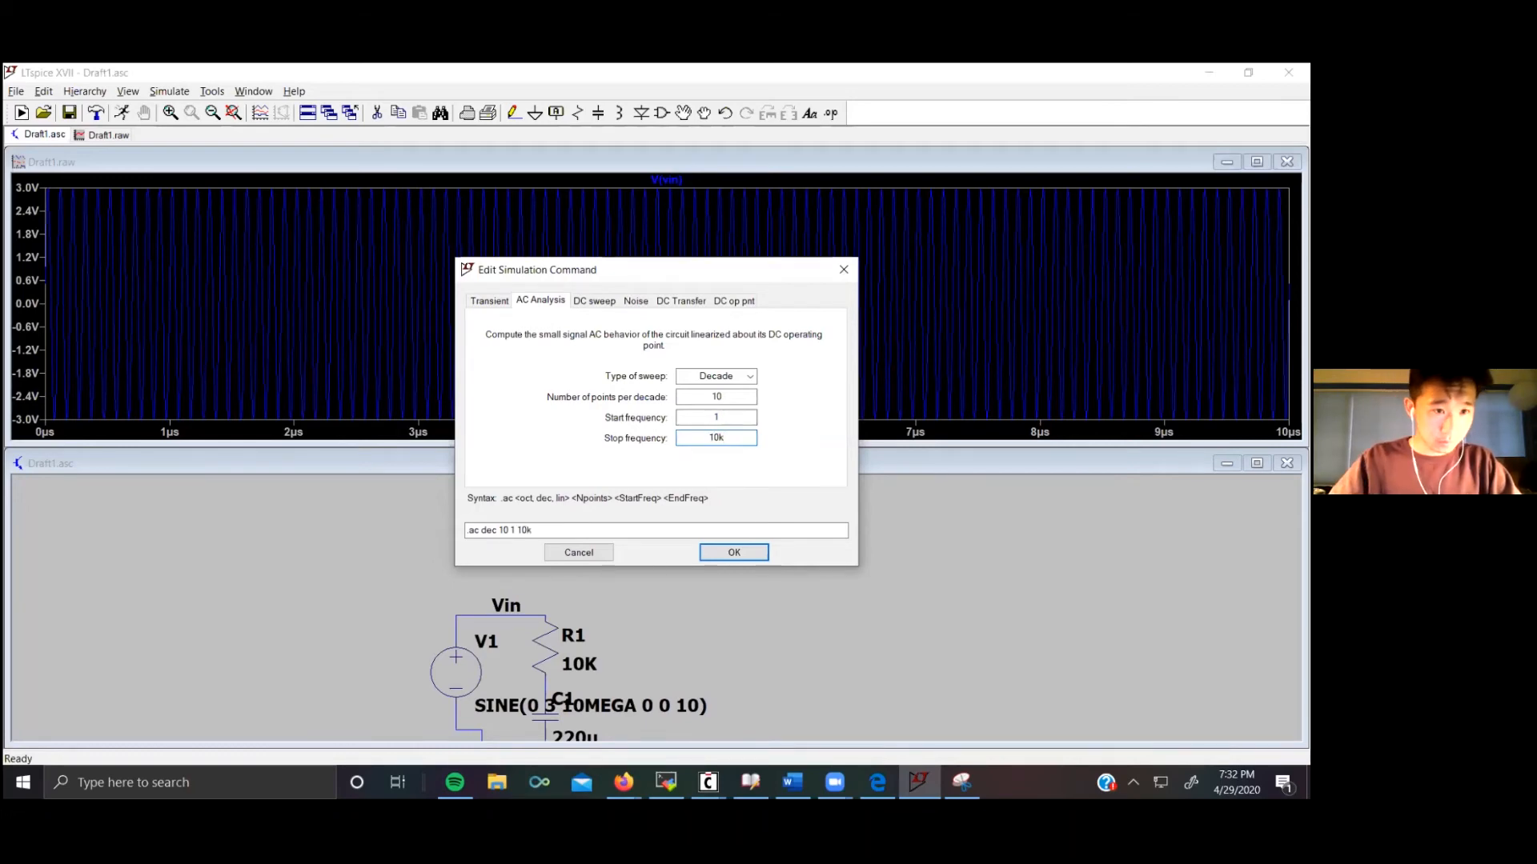
click(734, 553)
click(671, 492)
Step: Try to run the simulation
click(158, 92)
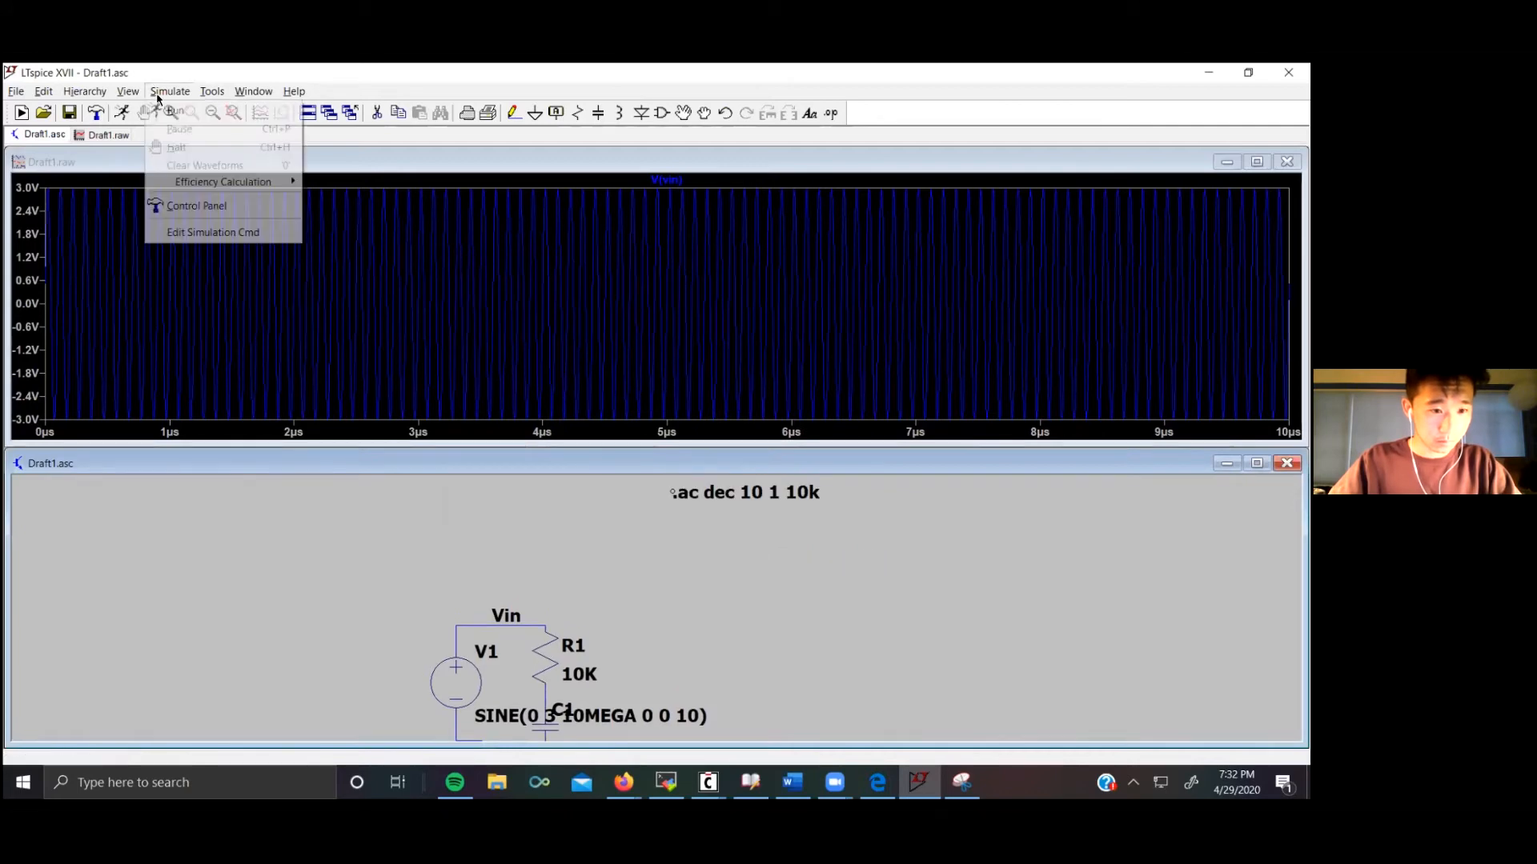
click(174, 113)
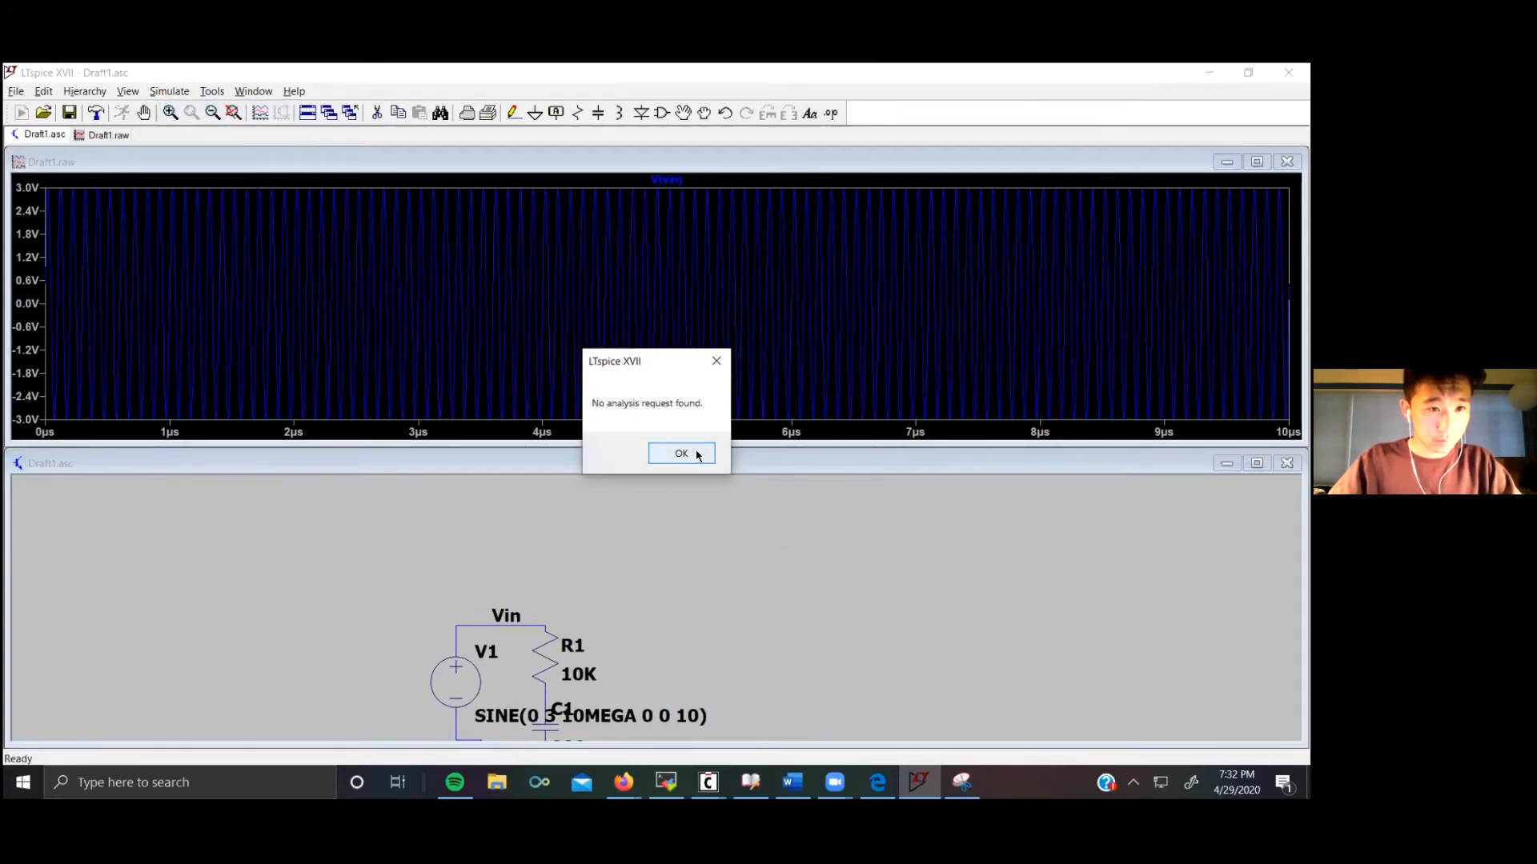
click(696, 454)
Step: Delete the ;tran .00001 comment text from the schematic
scroll(712, 632, down, 1)
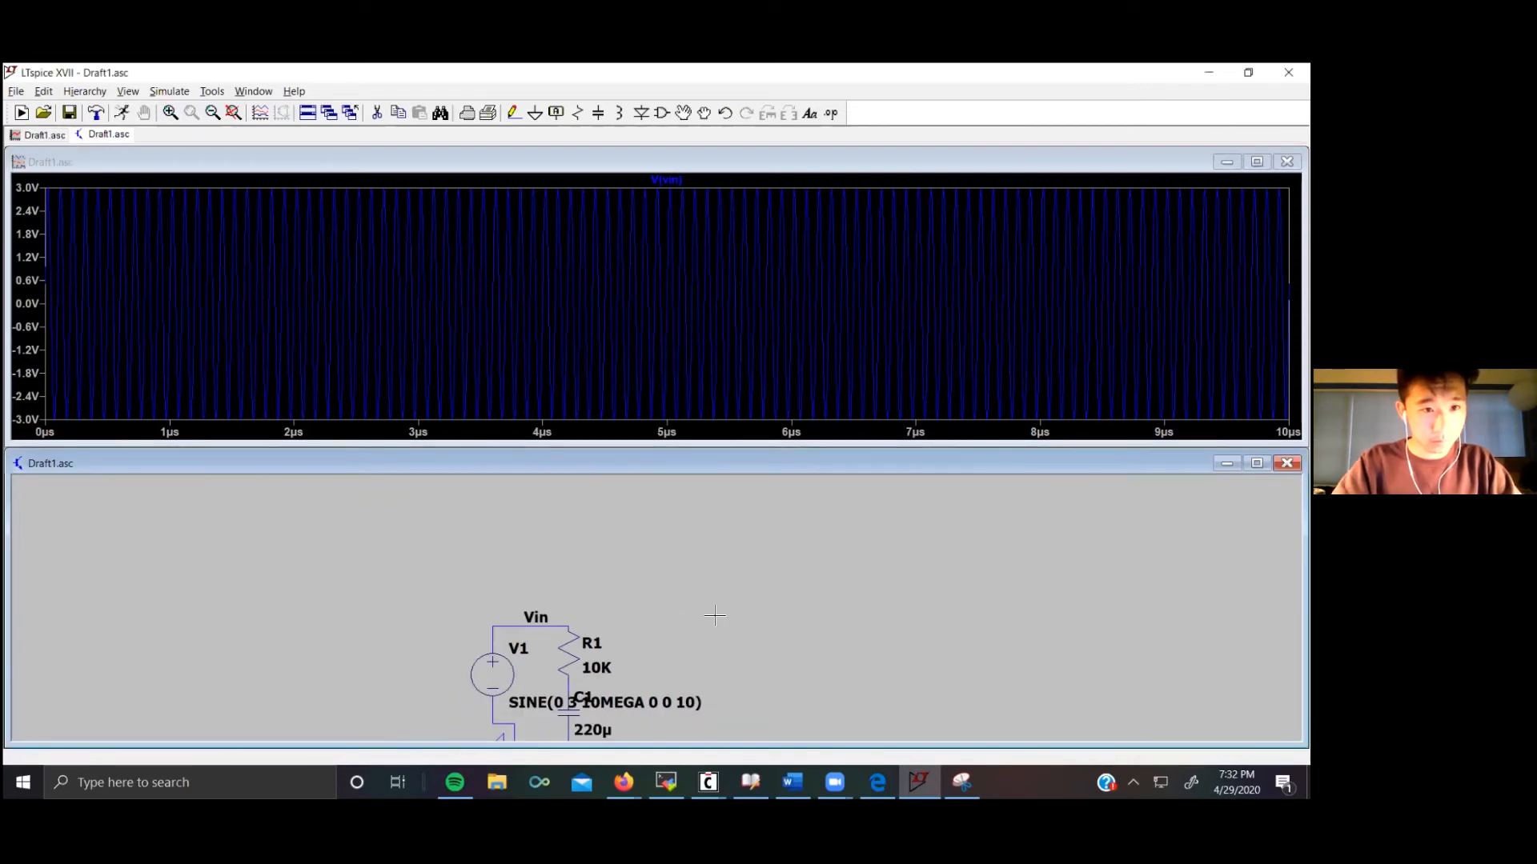
drag(714, 652, 748, 545)
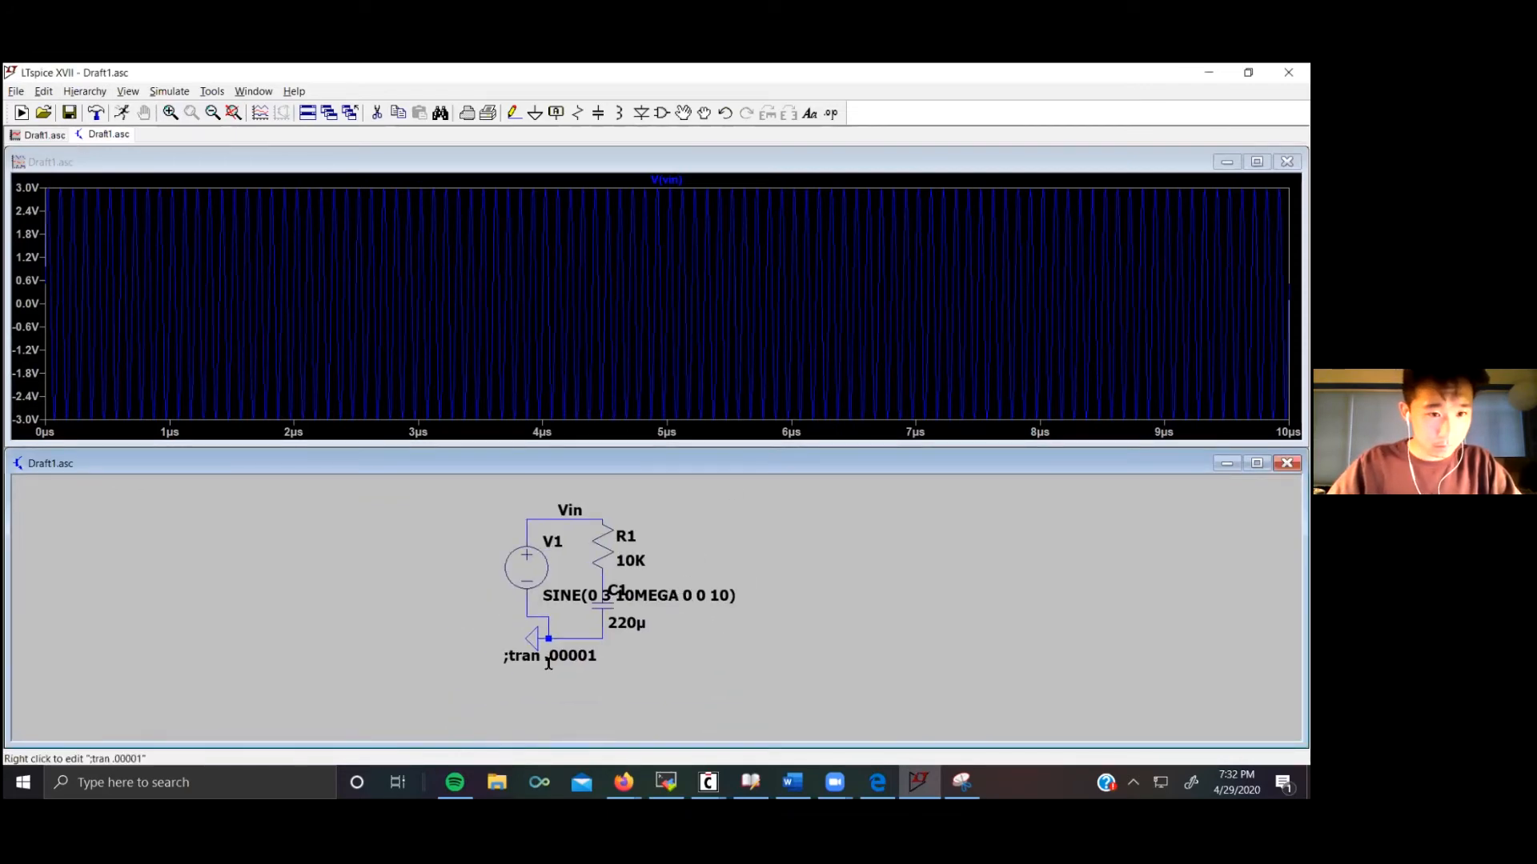
right_click(516, 658)
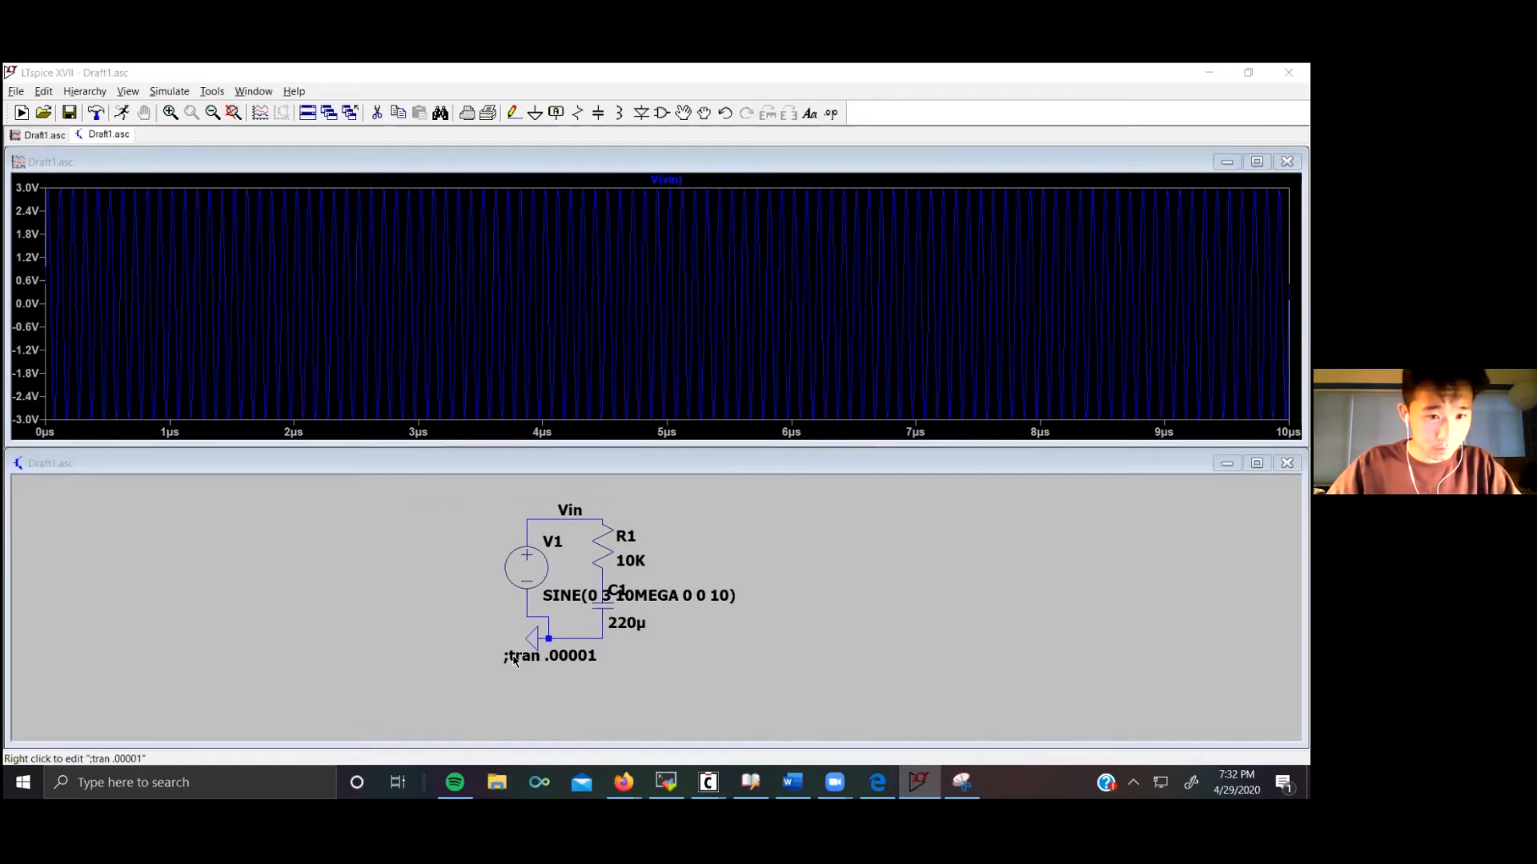
key(BackSpace)
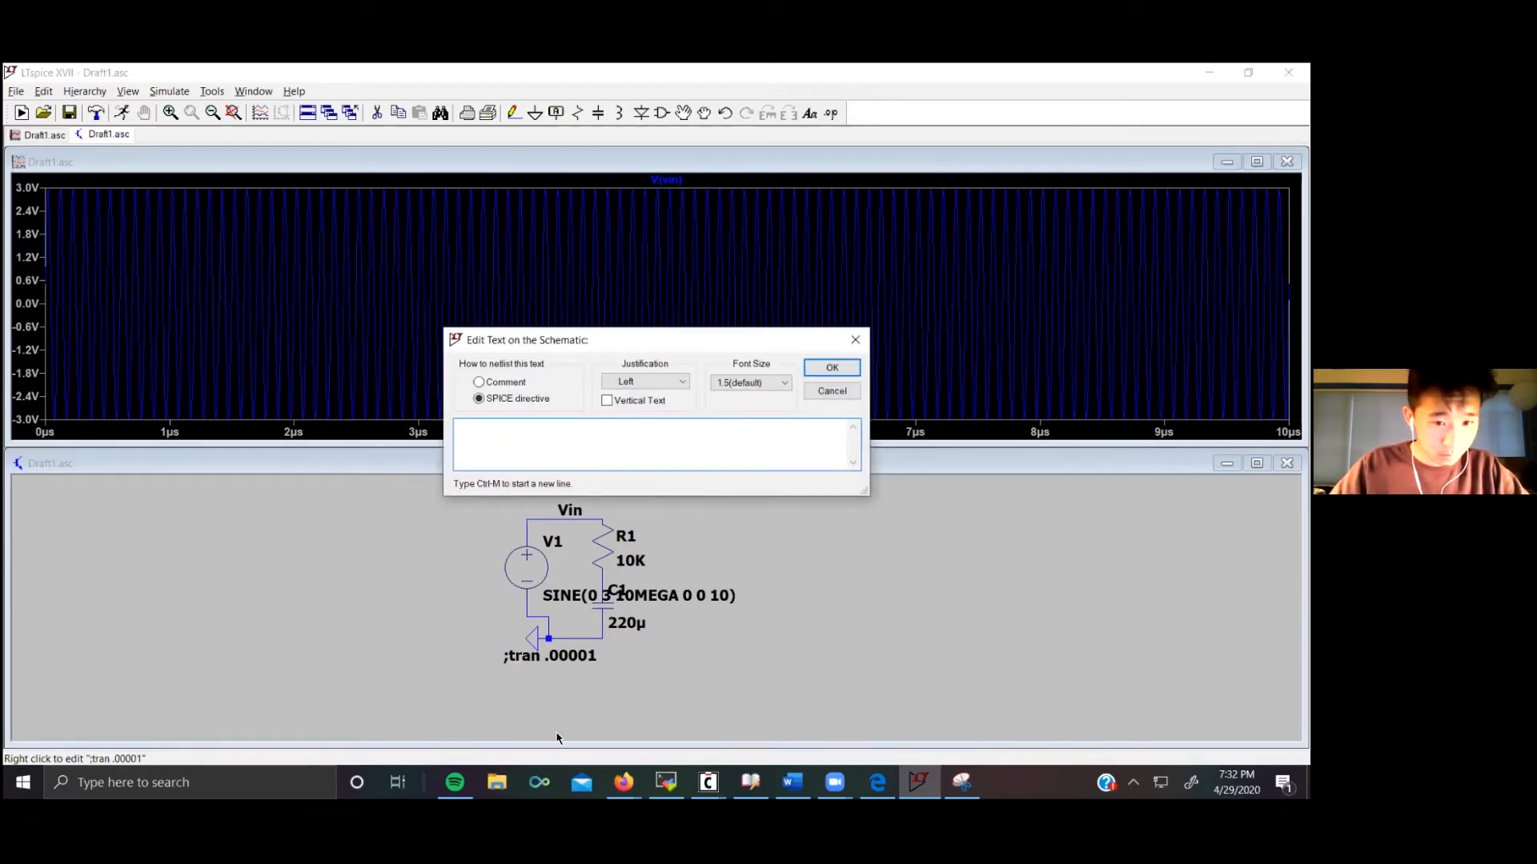
click(829, 367)
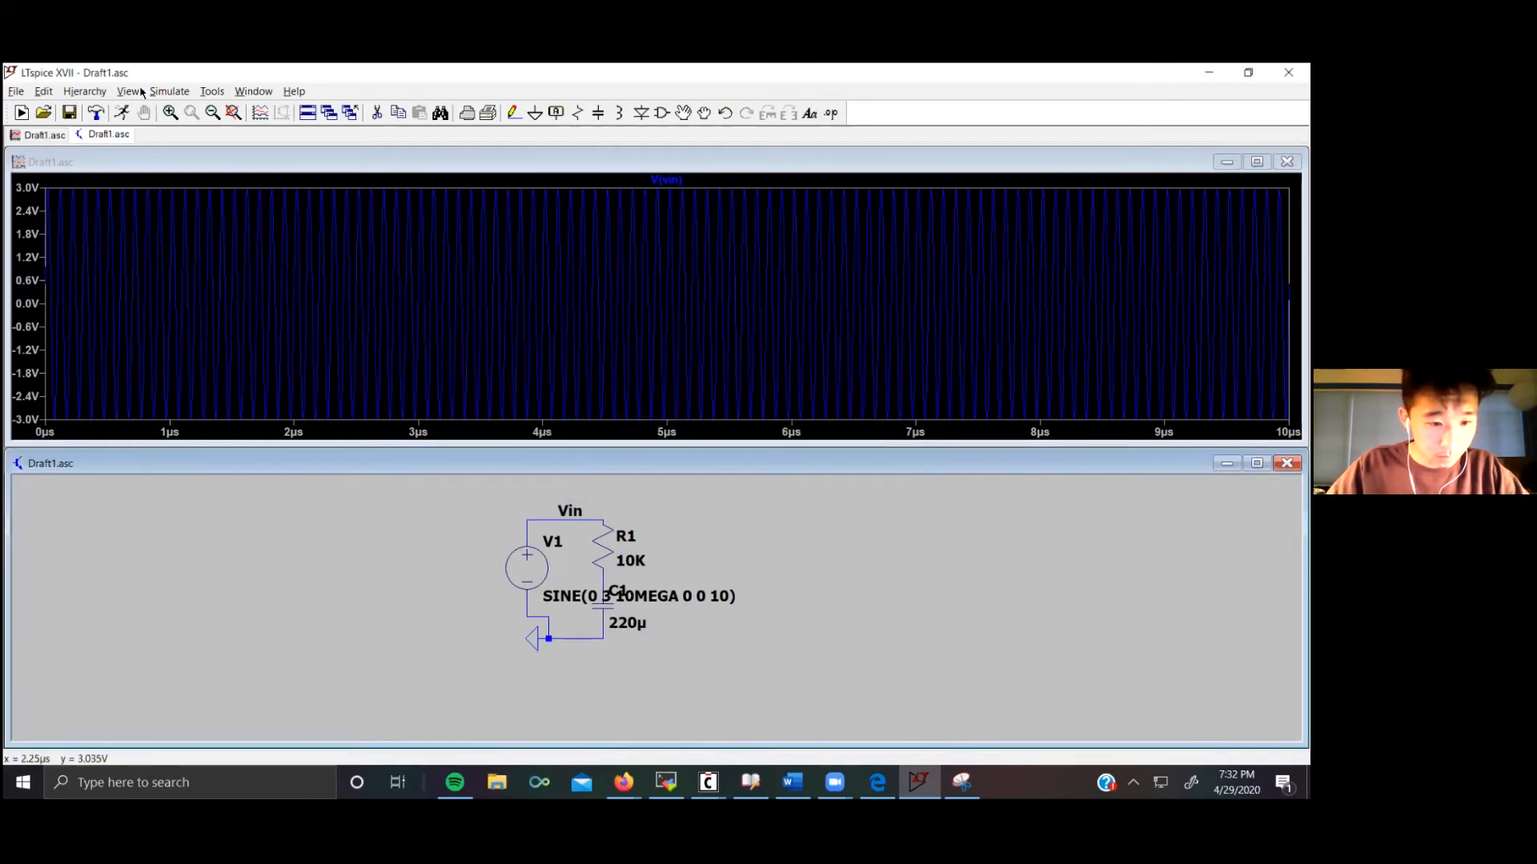
Step: Set up an AC analysis decade sweep of 10 points per decade from 1 to 100MEGA and place the directive
click(169, 91)
click(213, 232)
click(541, 301)
click(720, 376)
click(714, 398)
click(718, 396)
text(10)
click(716, 417)
text(1)
click(716, 438)
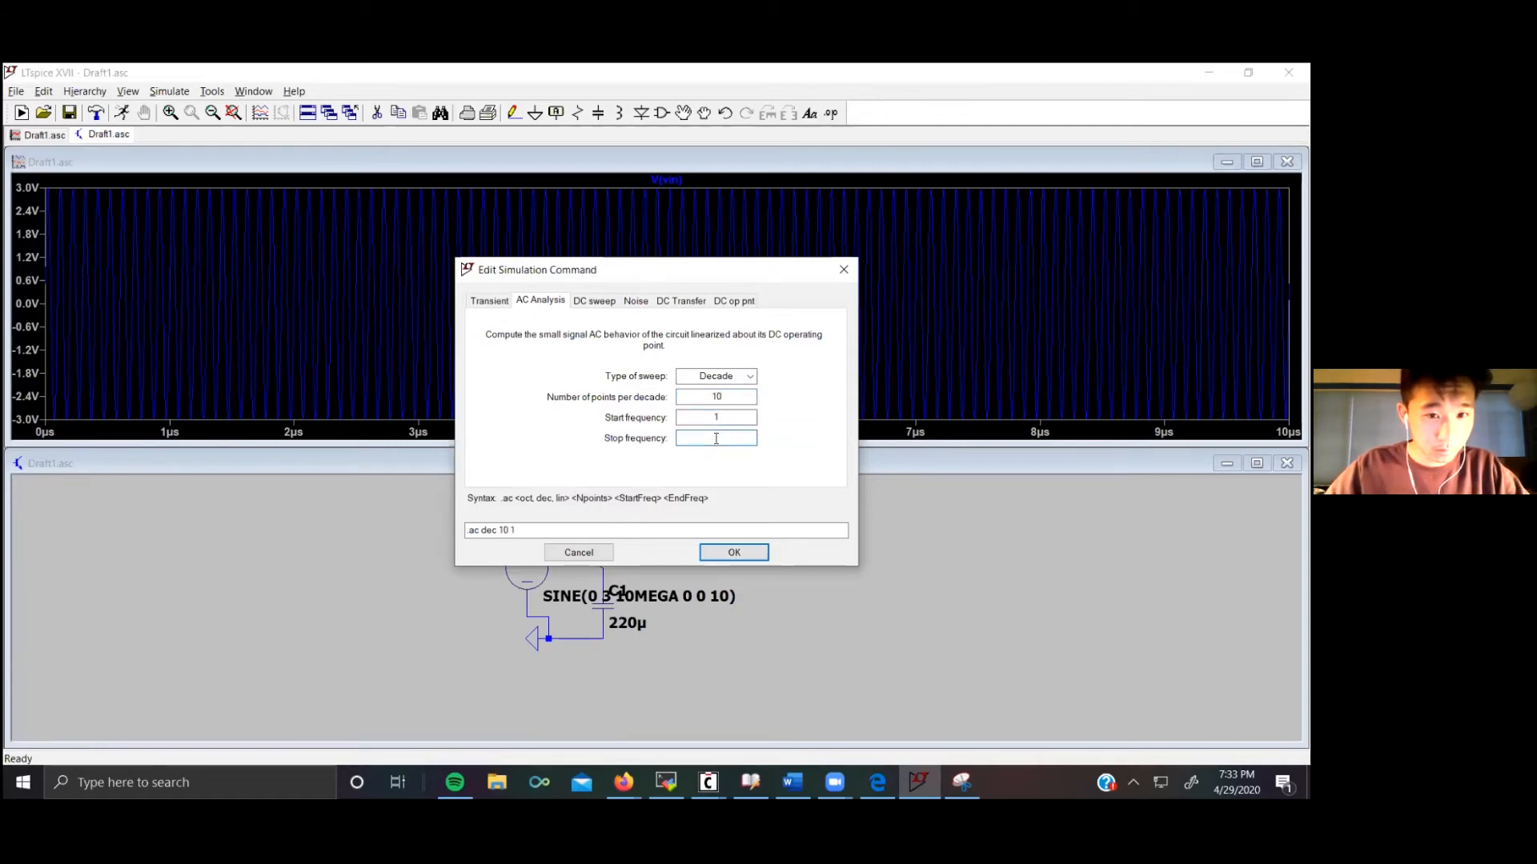
text(100)
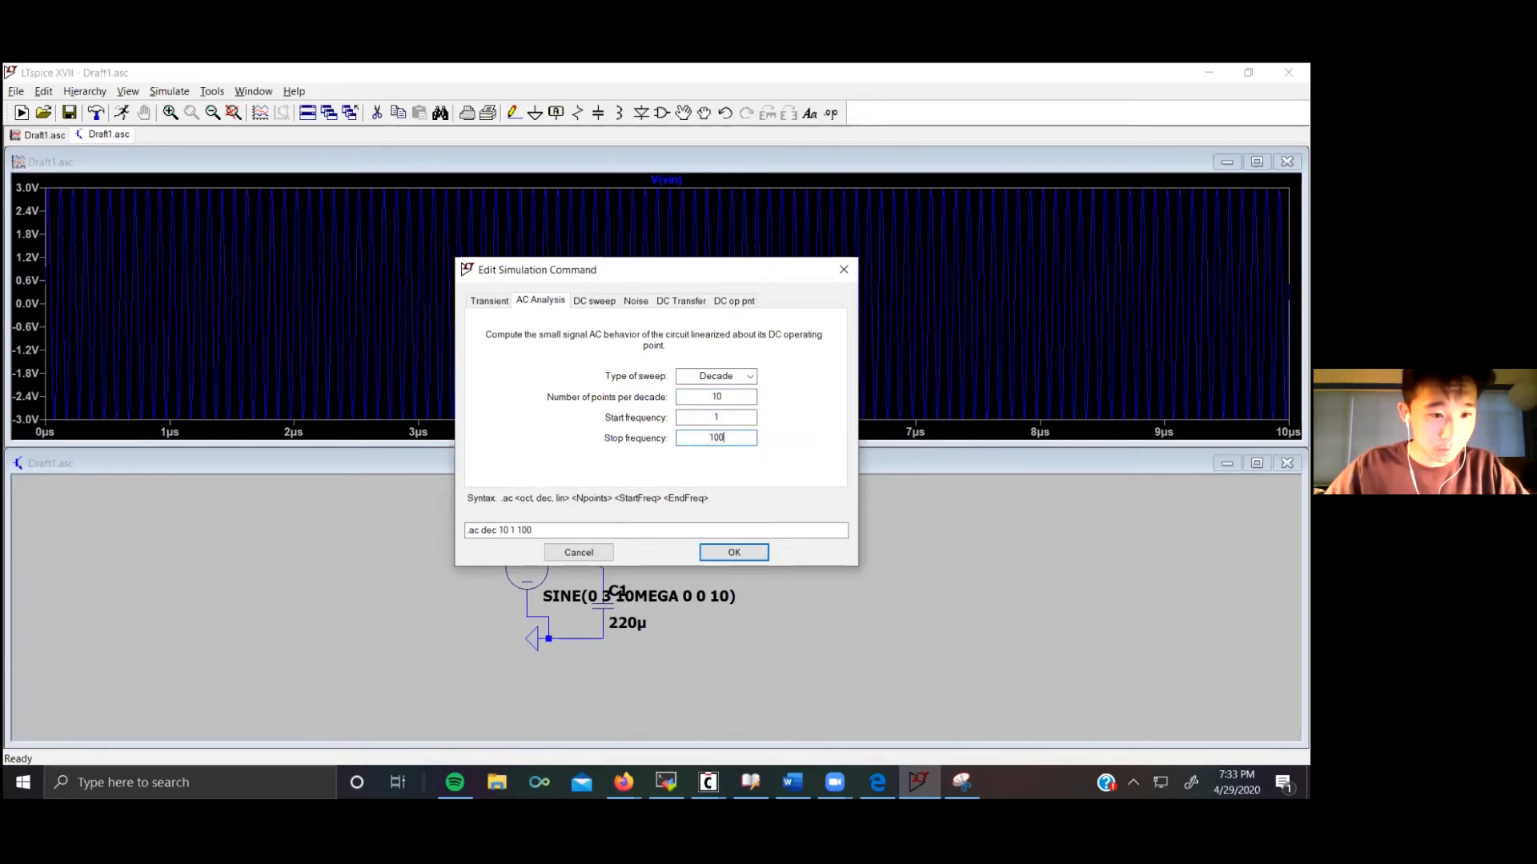
text(MEGA)
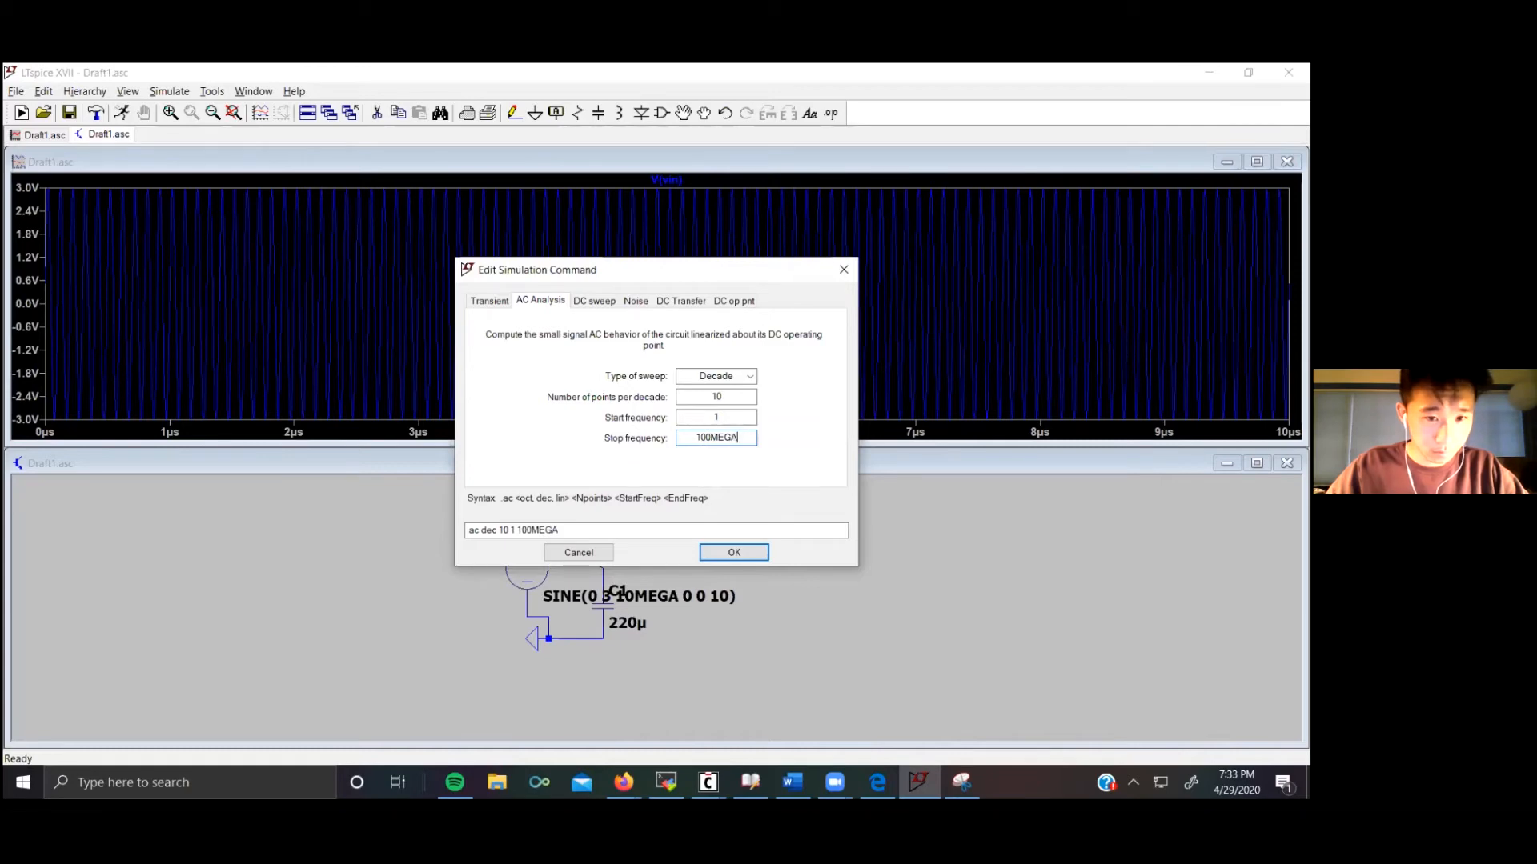
click(742, 552)
click(618, 491)
Step: Run the AC simulation and close the error log
click(169, 90)
click(173, 107)
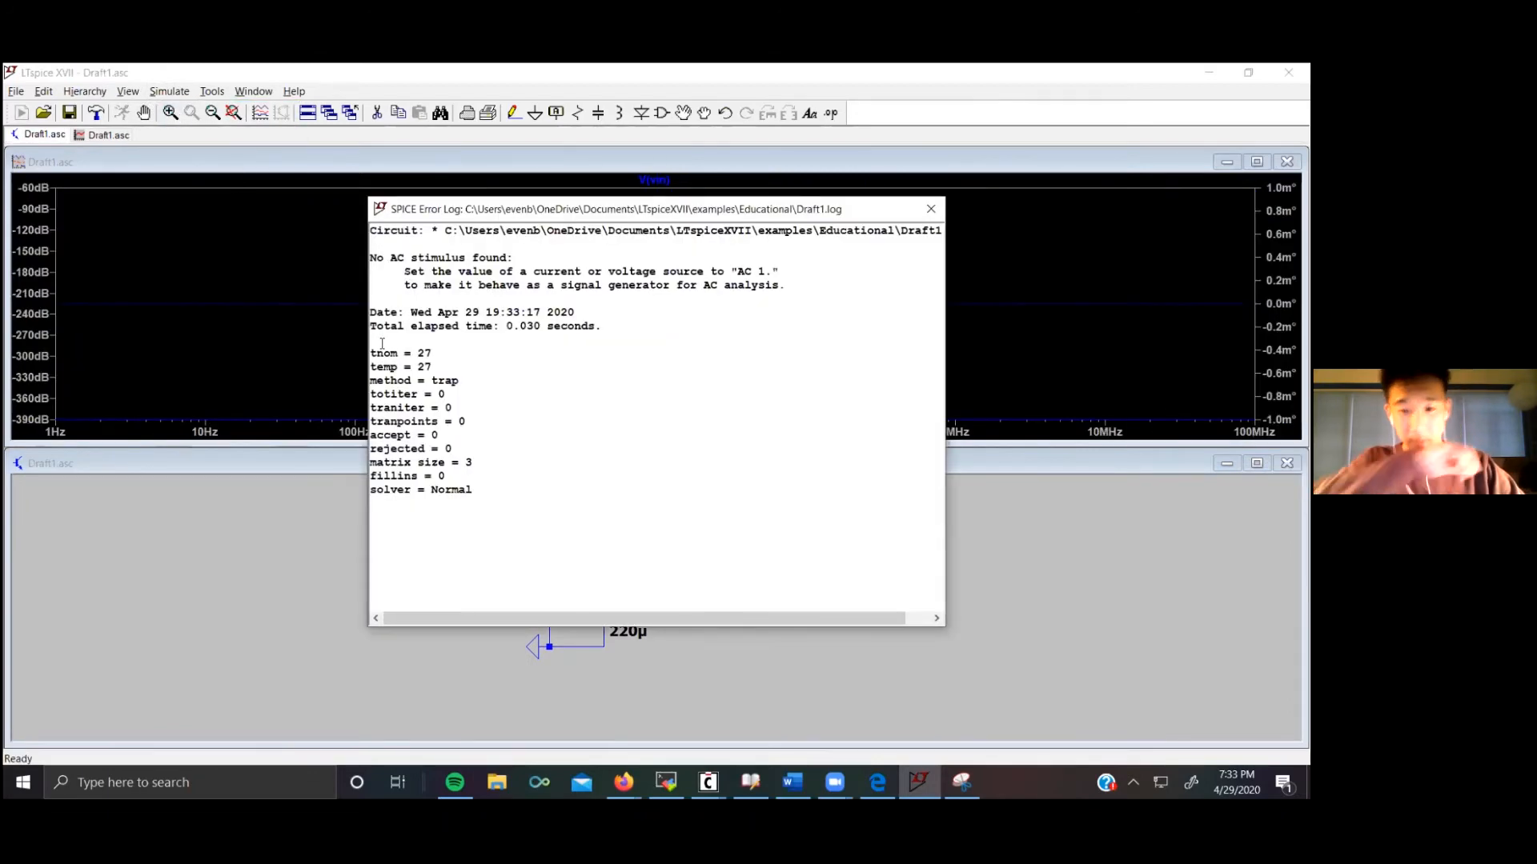
click(930, 209)
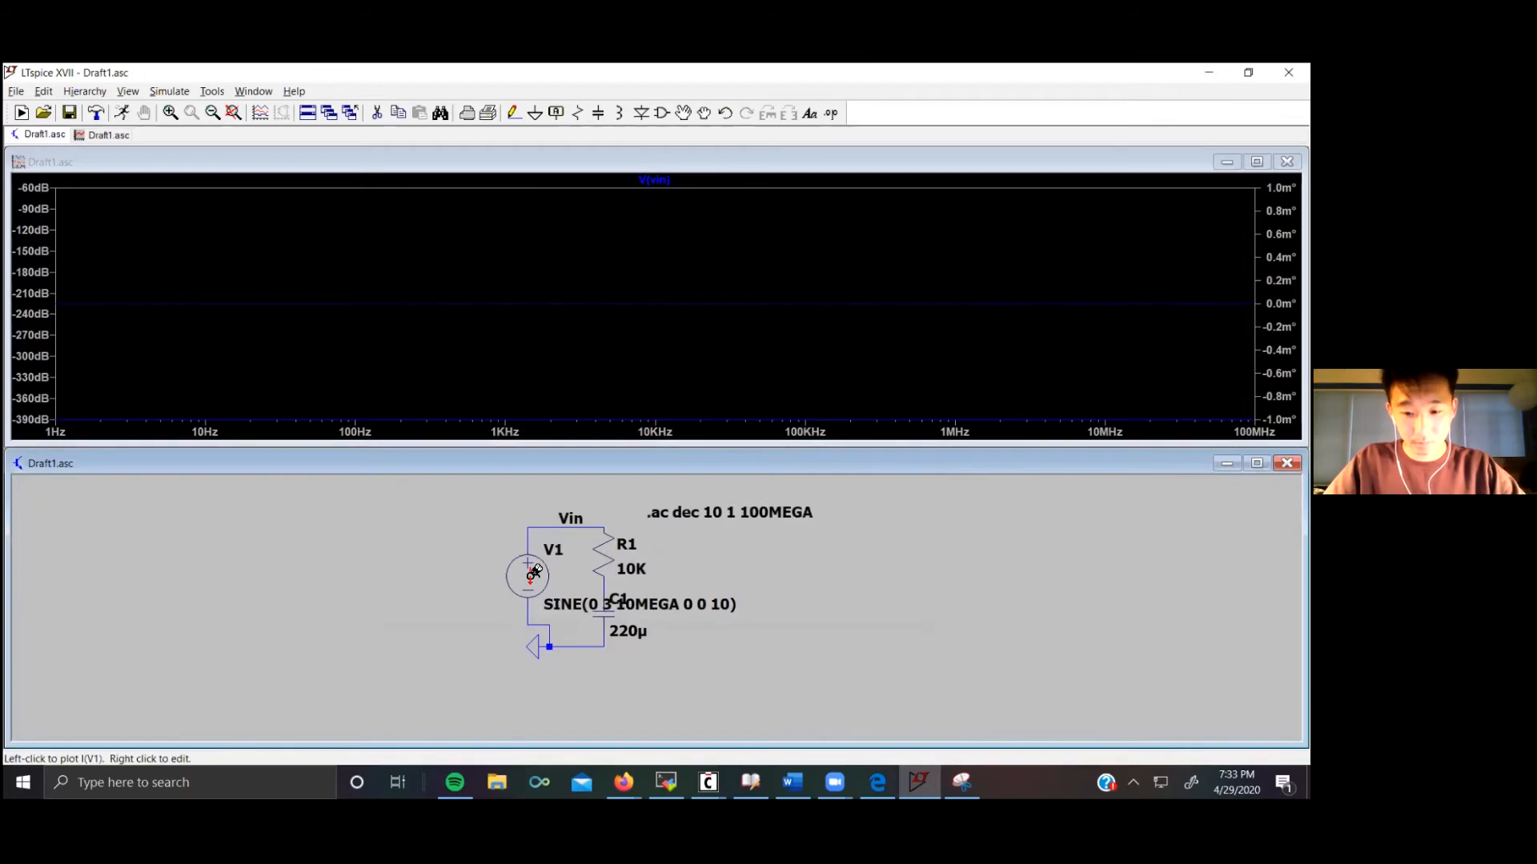
Step: Set the voltage source's small-signal AC amplitude to 1 and rerun the simulation
right_click(530, 578)
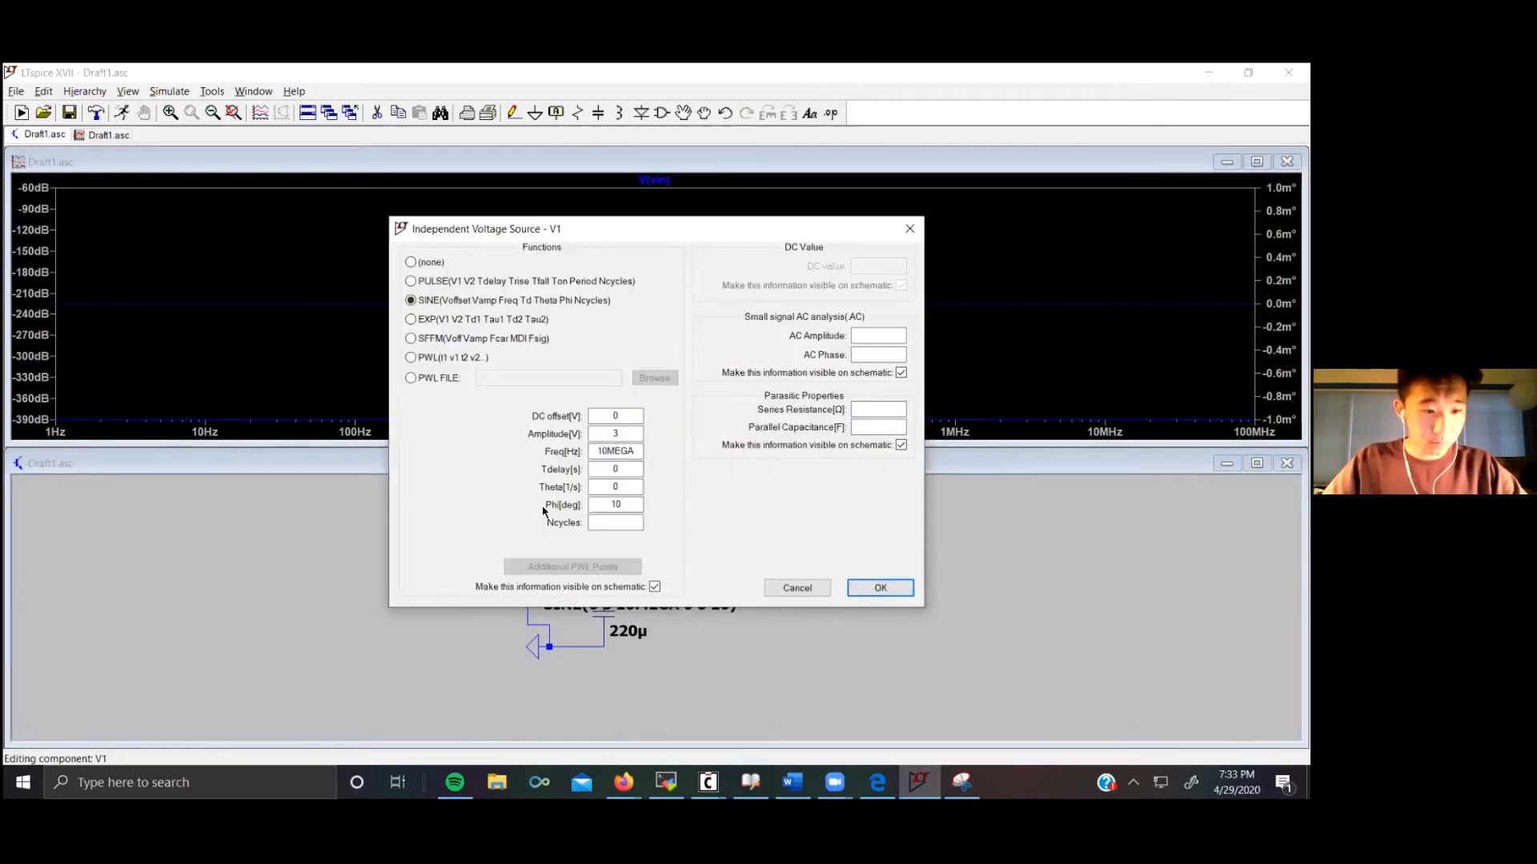
click(878, 336)
text(1)
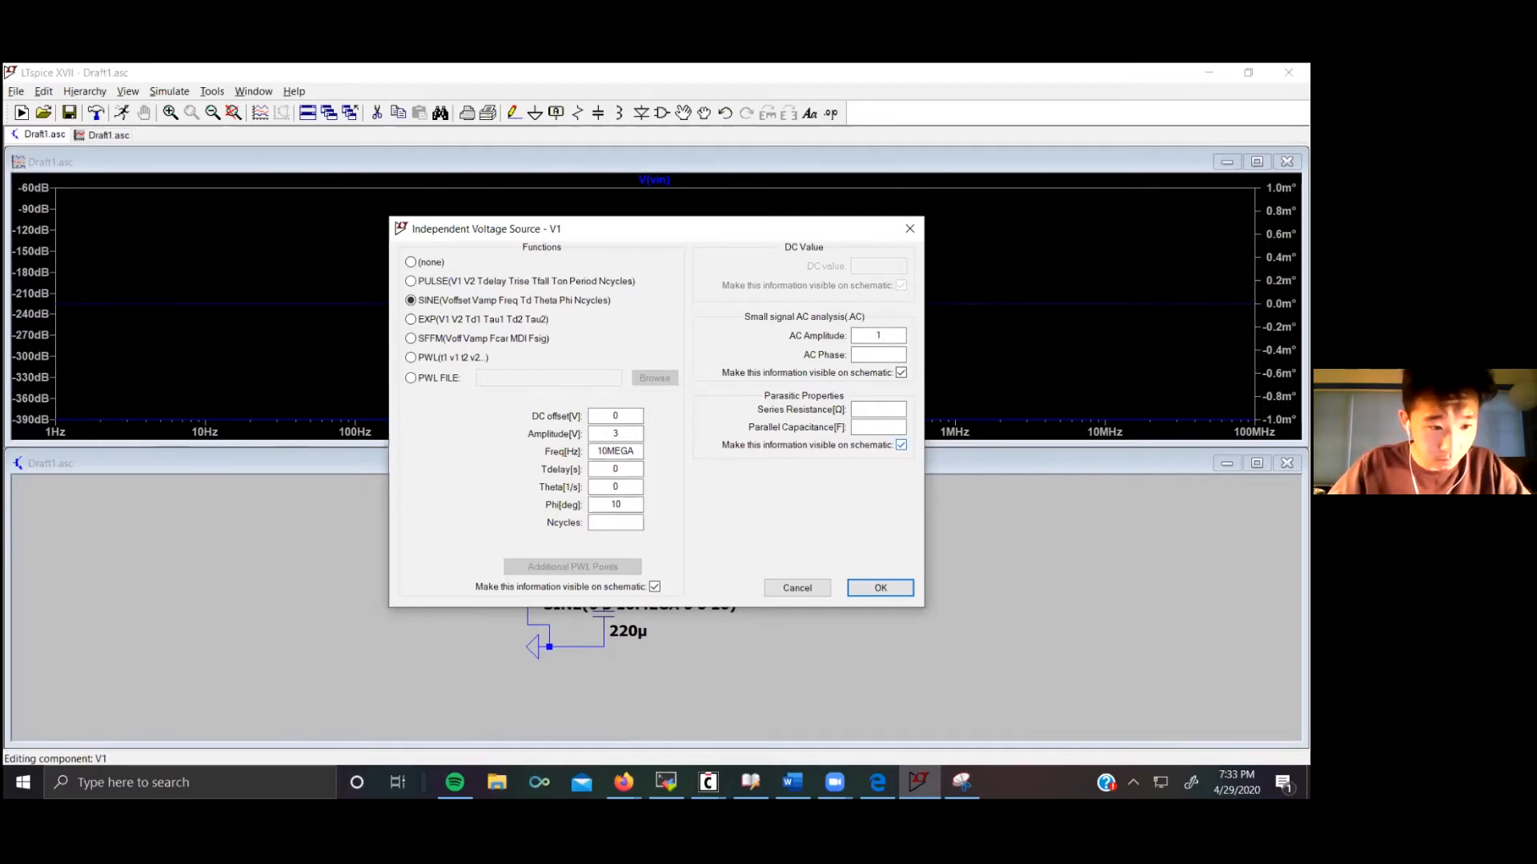
click(880, 588)
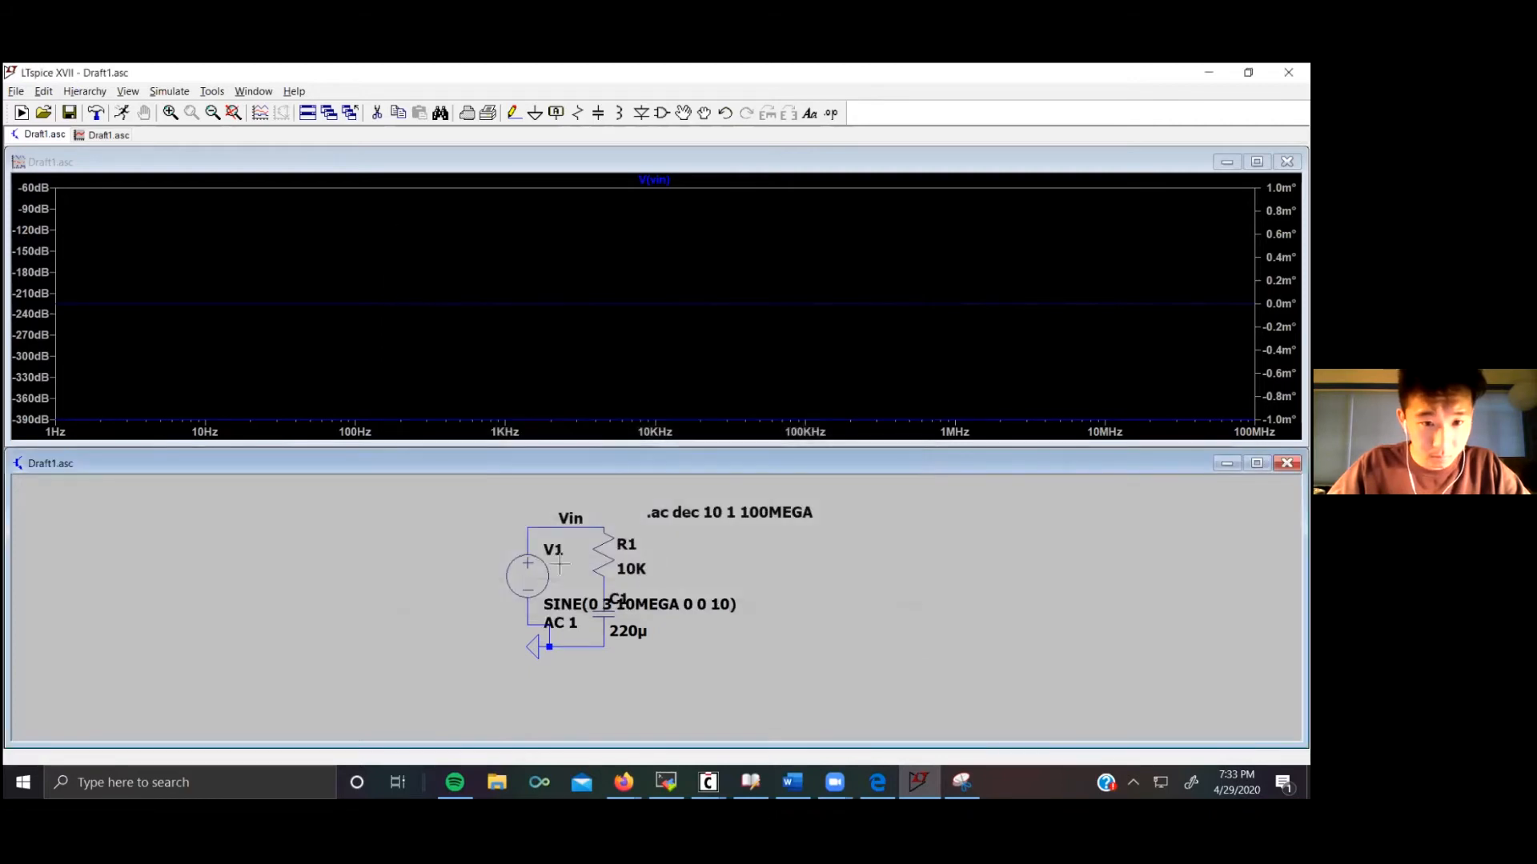
click(169, 93)
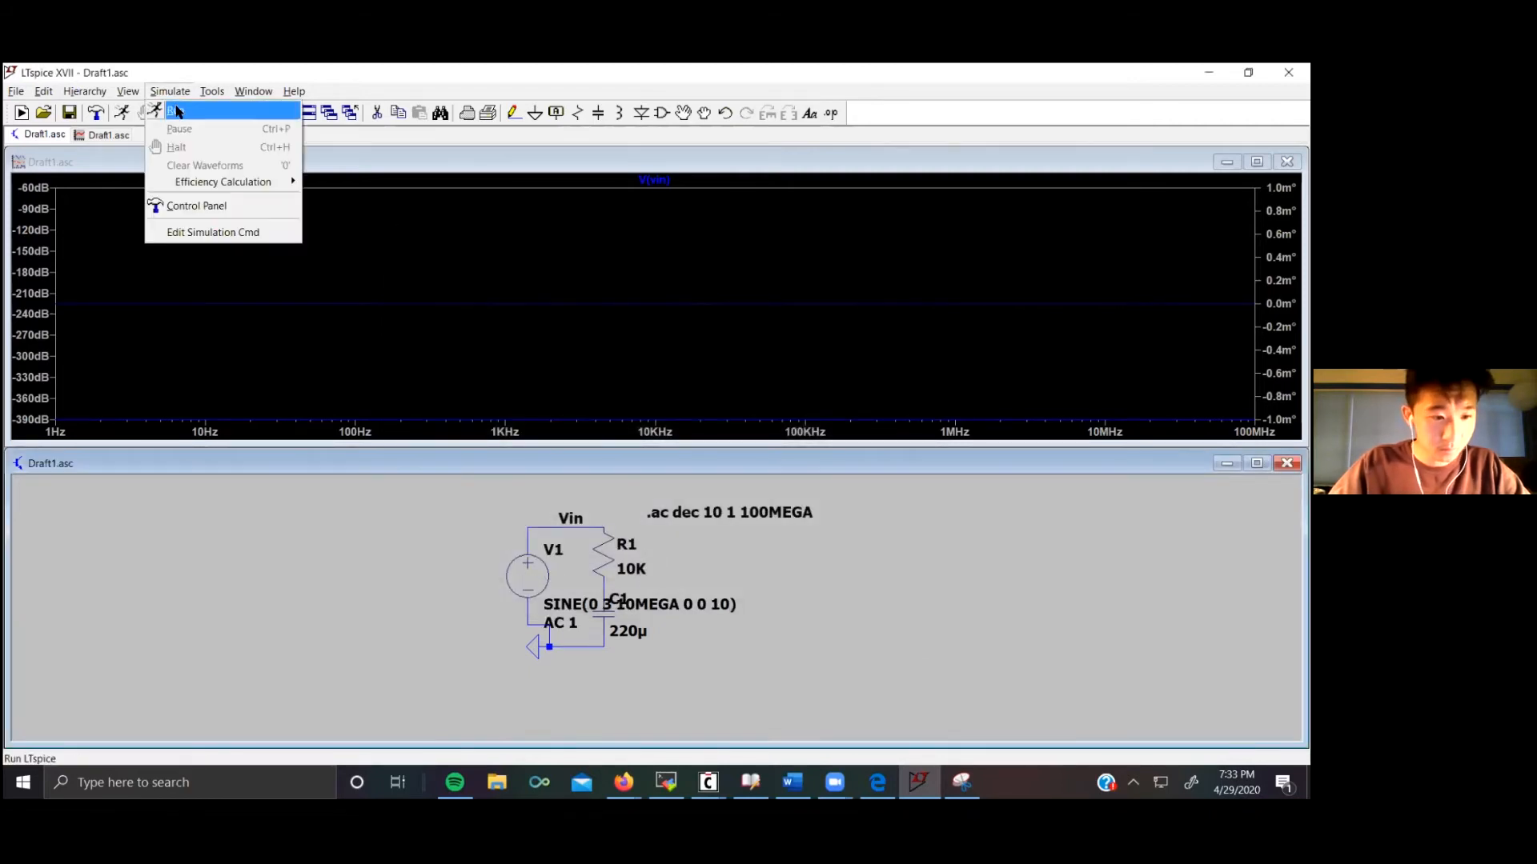
click(177, 111)
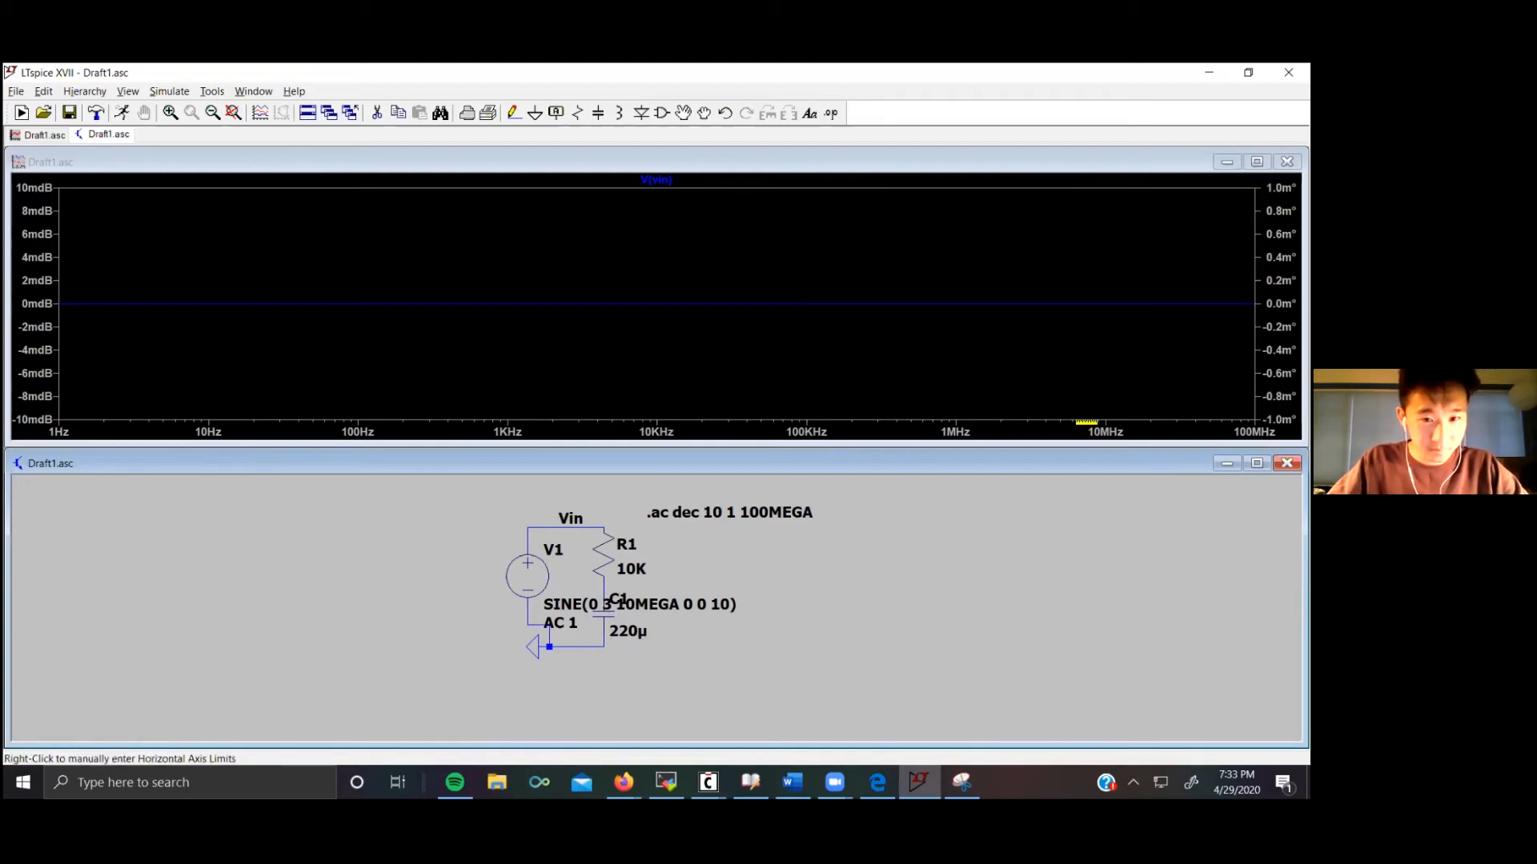
Step: Switch the magnitude axis representation to a linear scale
right_click(33, 258)
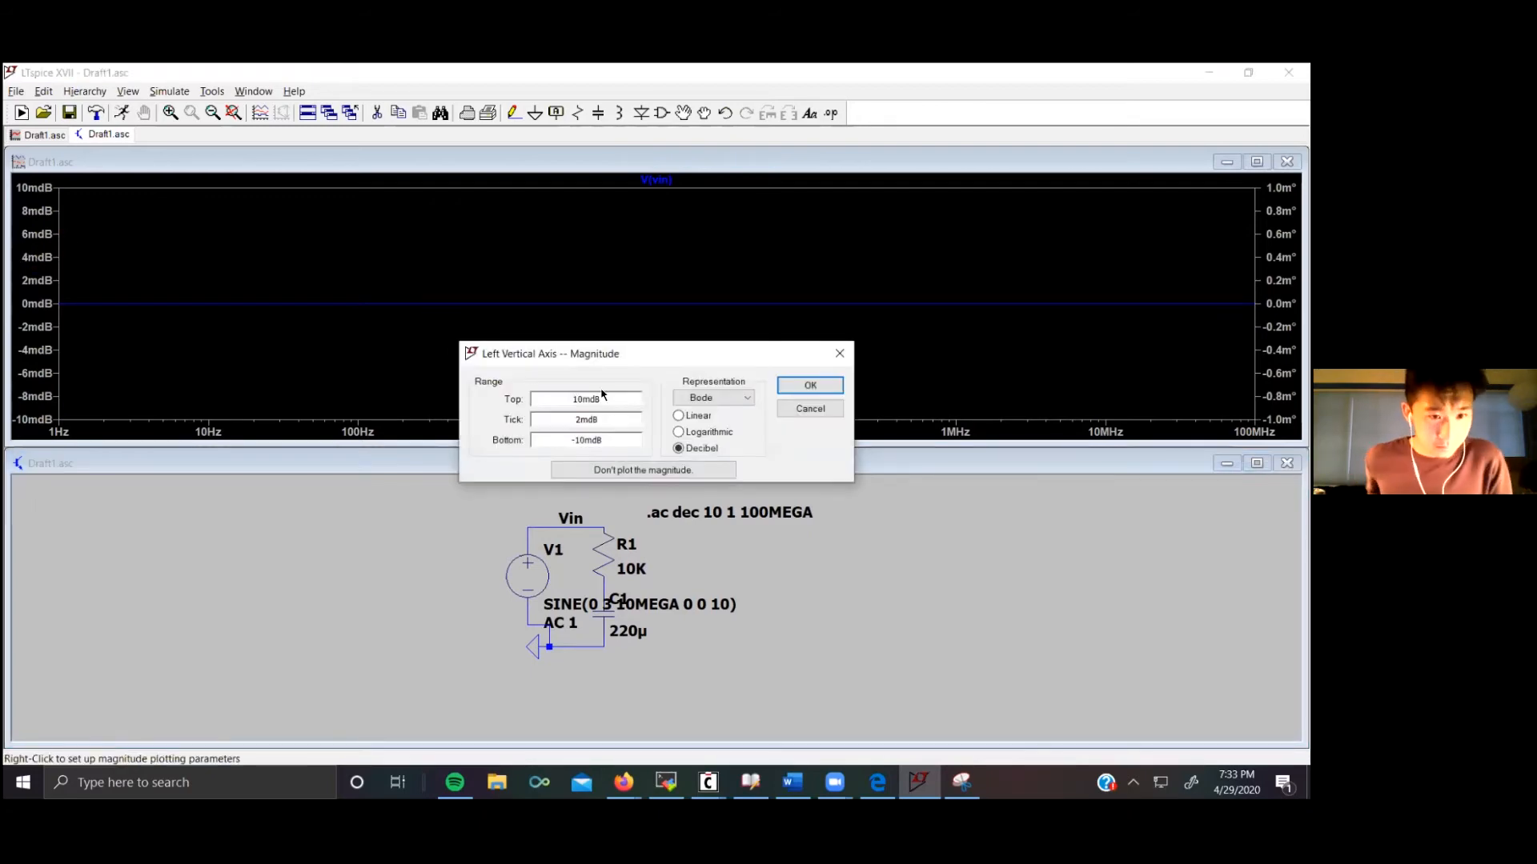
click(751, 399)
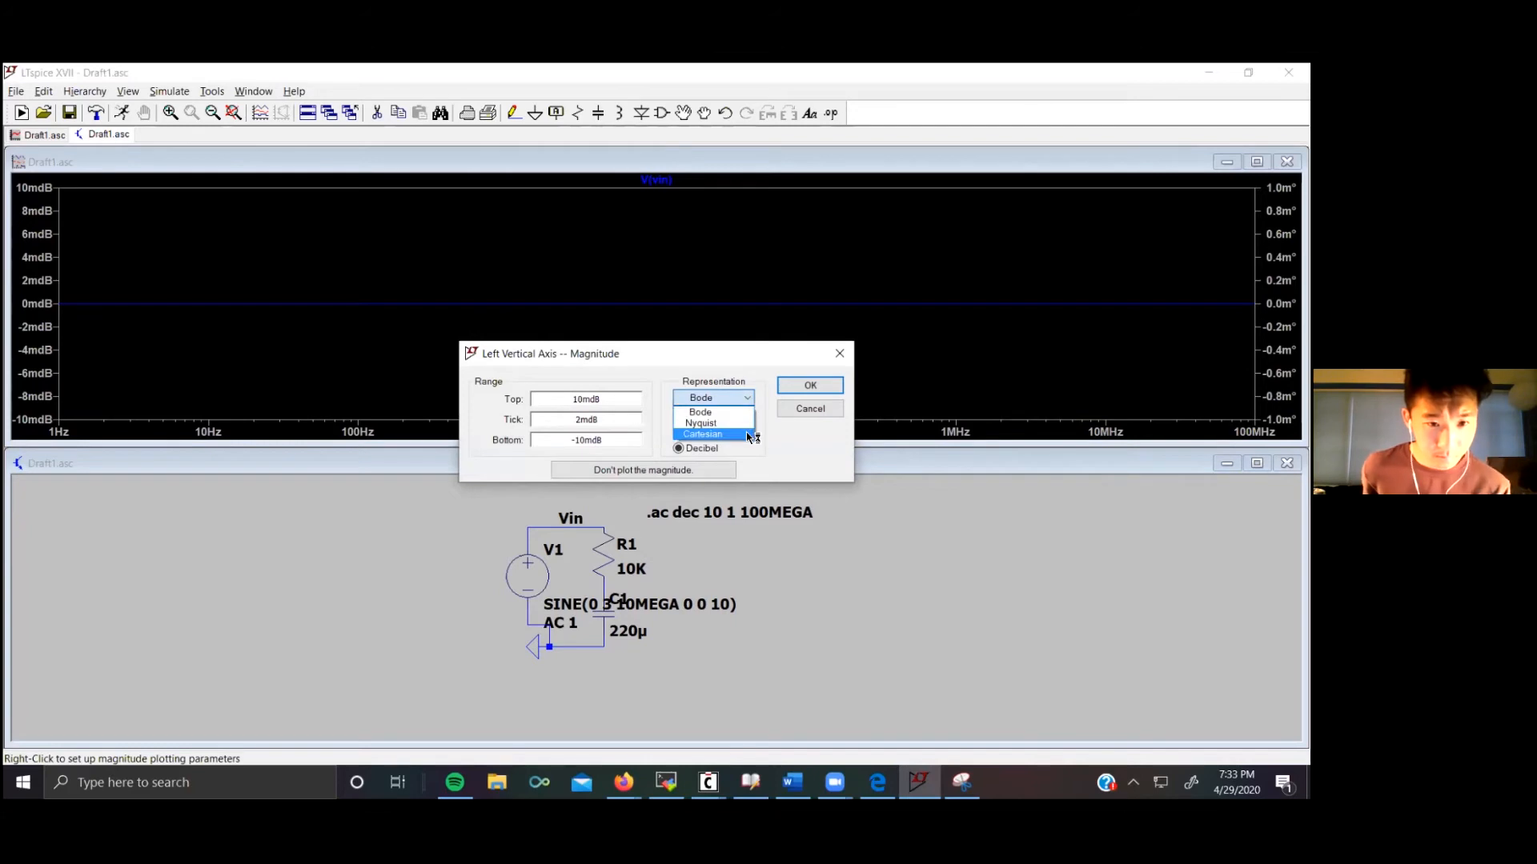
click(723, 412)
click(679, 415)
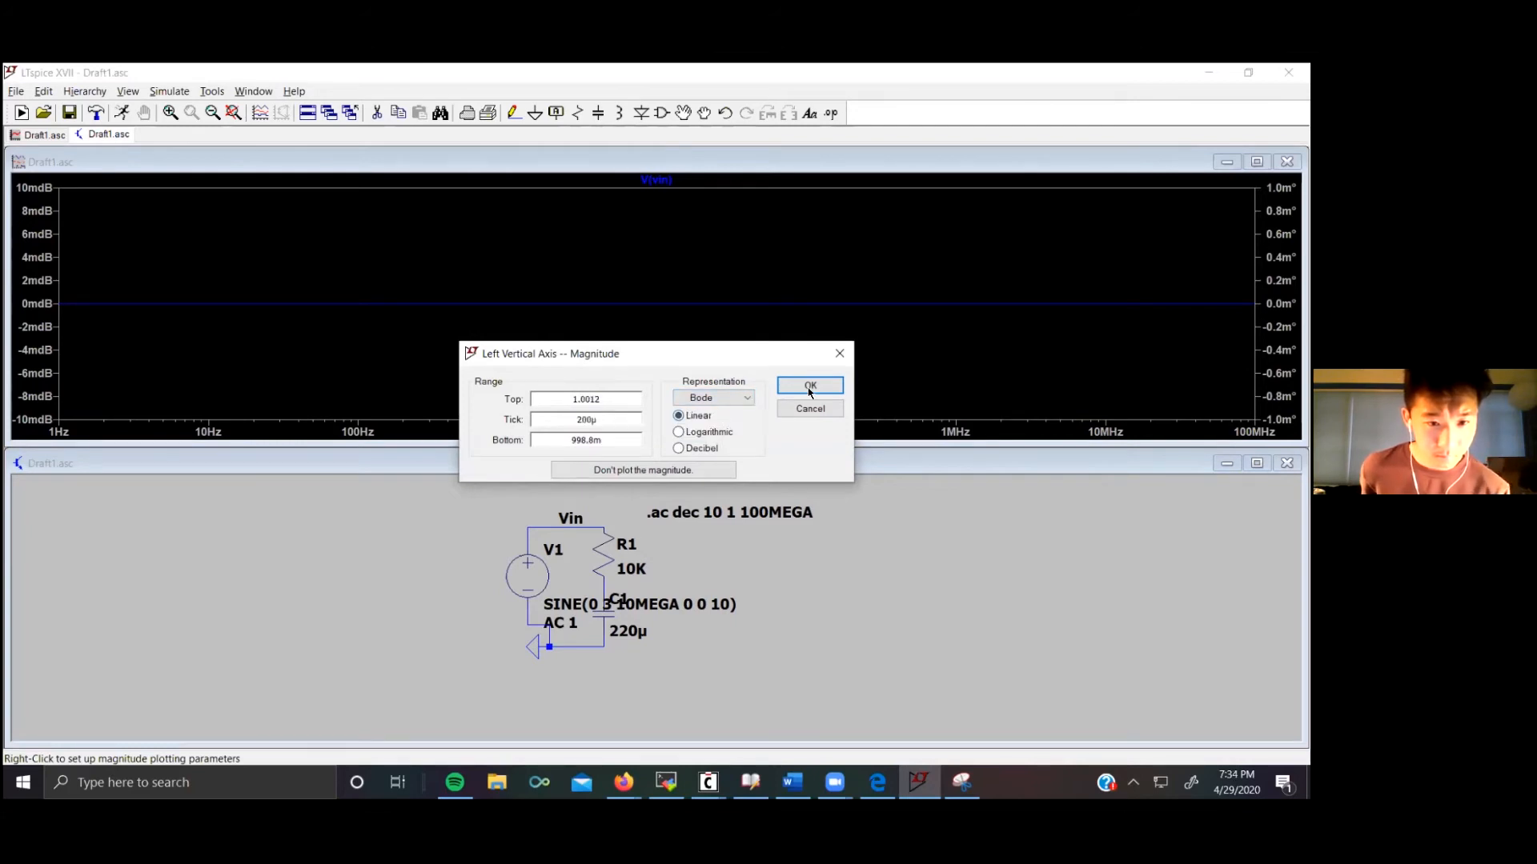
click(810, 386)
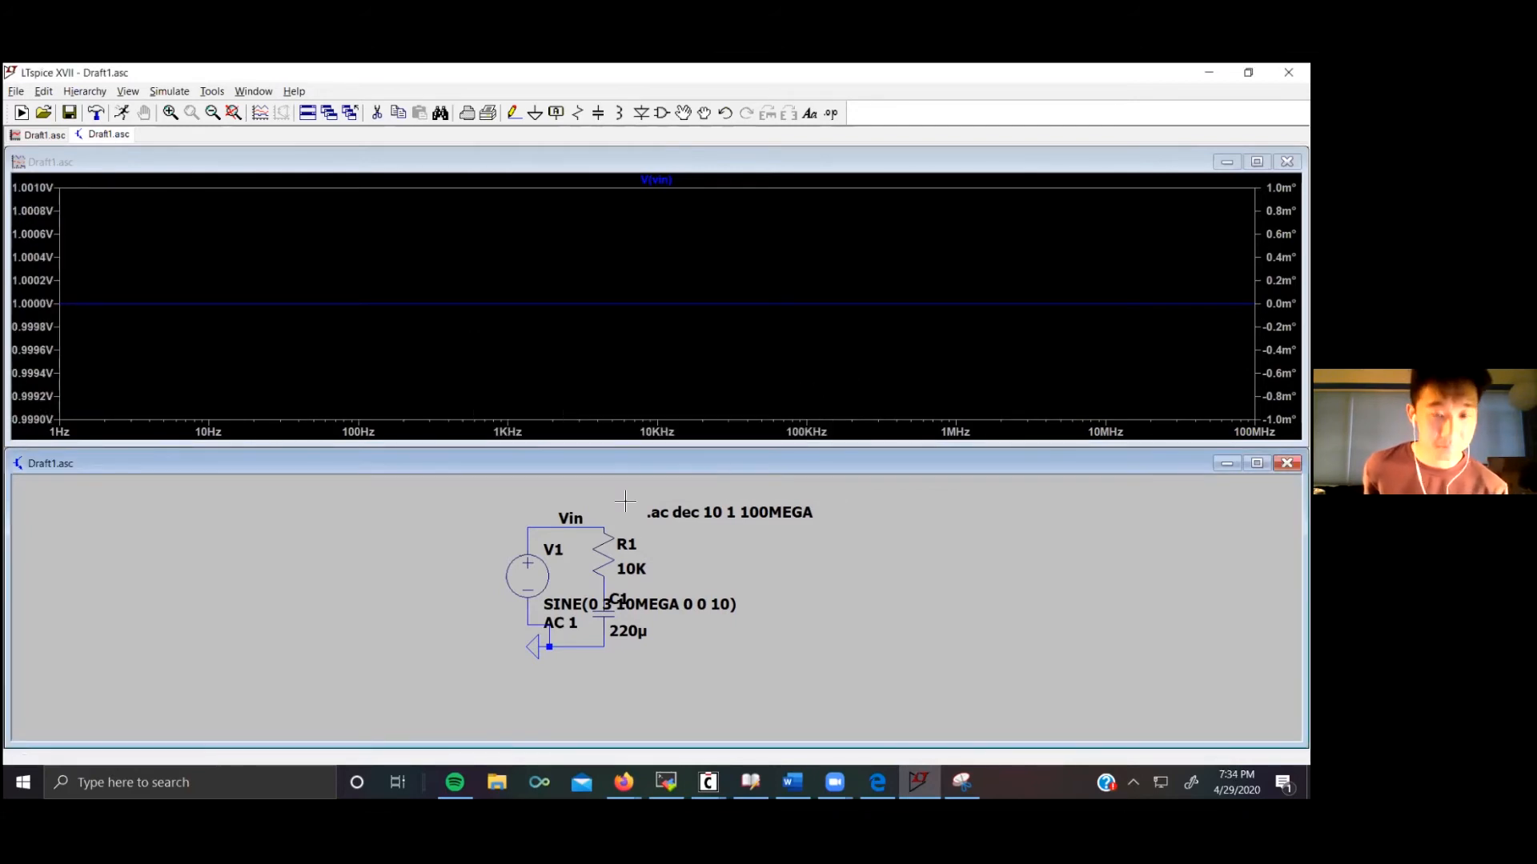
Step: Plot the resistor current, then the voltage at the node between R1 and C1
click(609, 548)
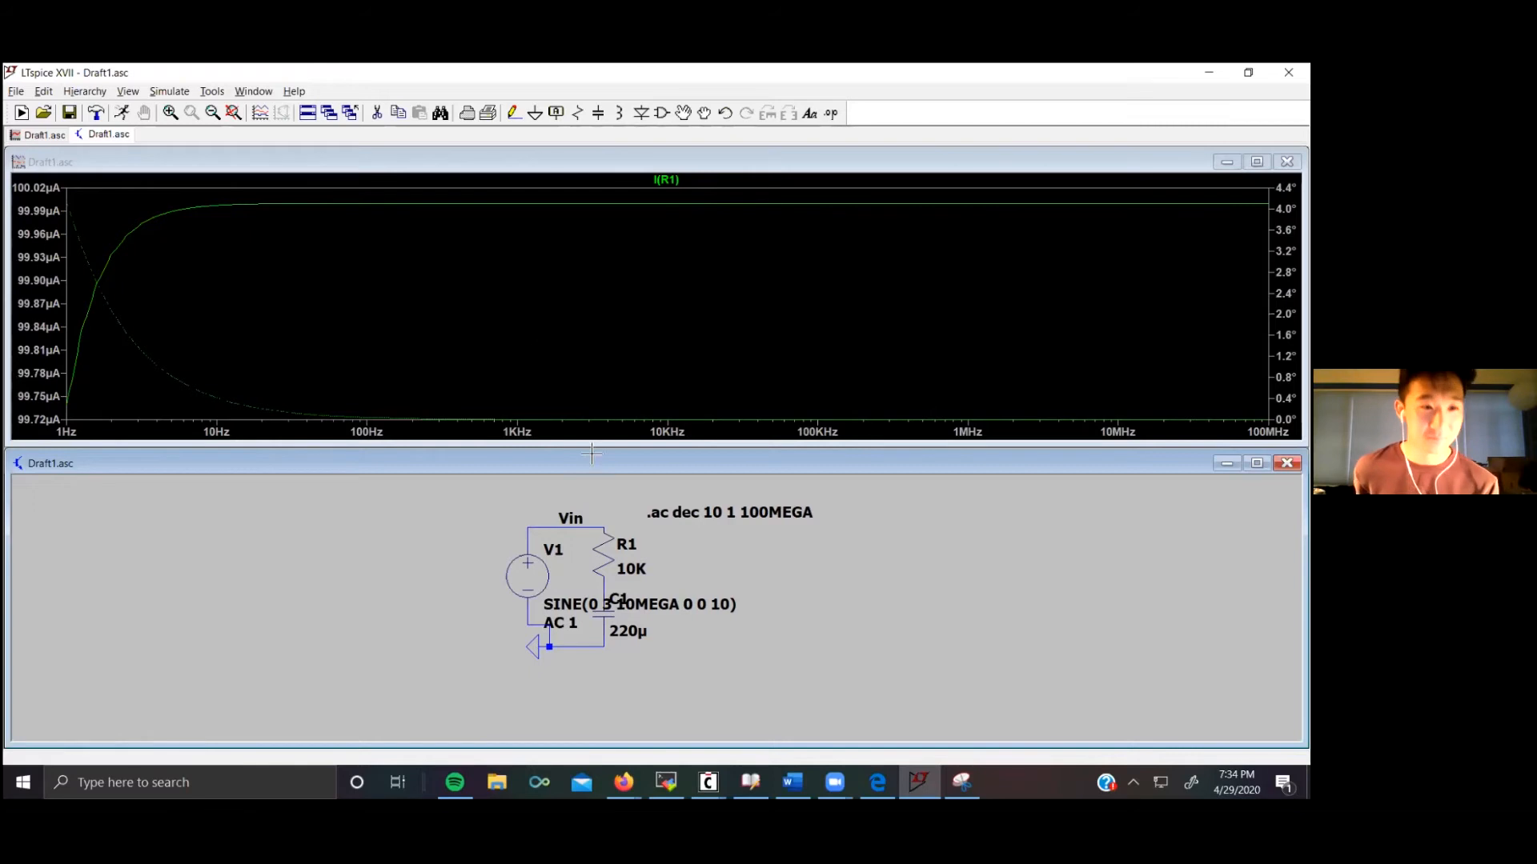
click(604, 587)
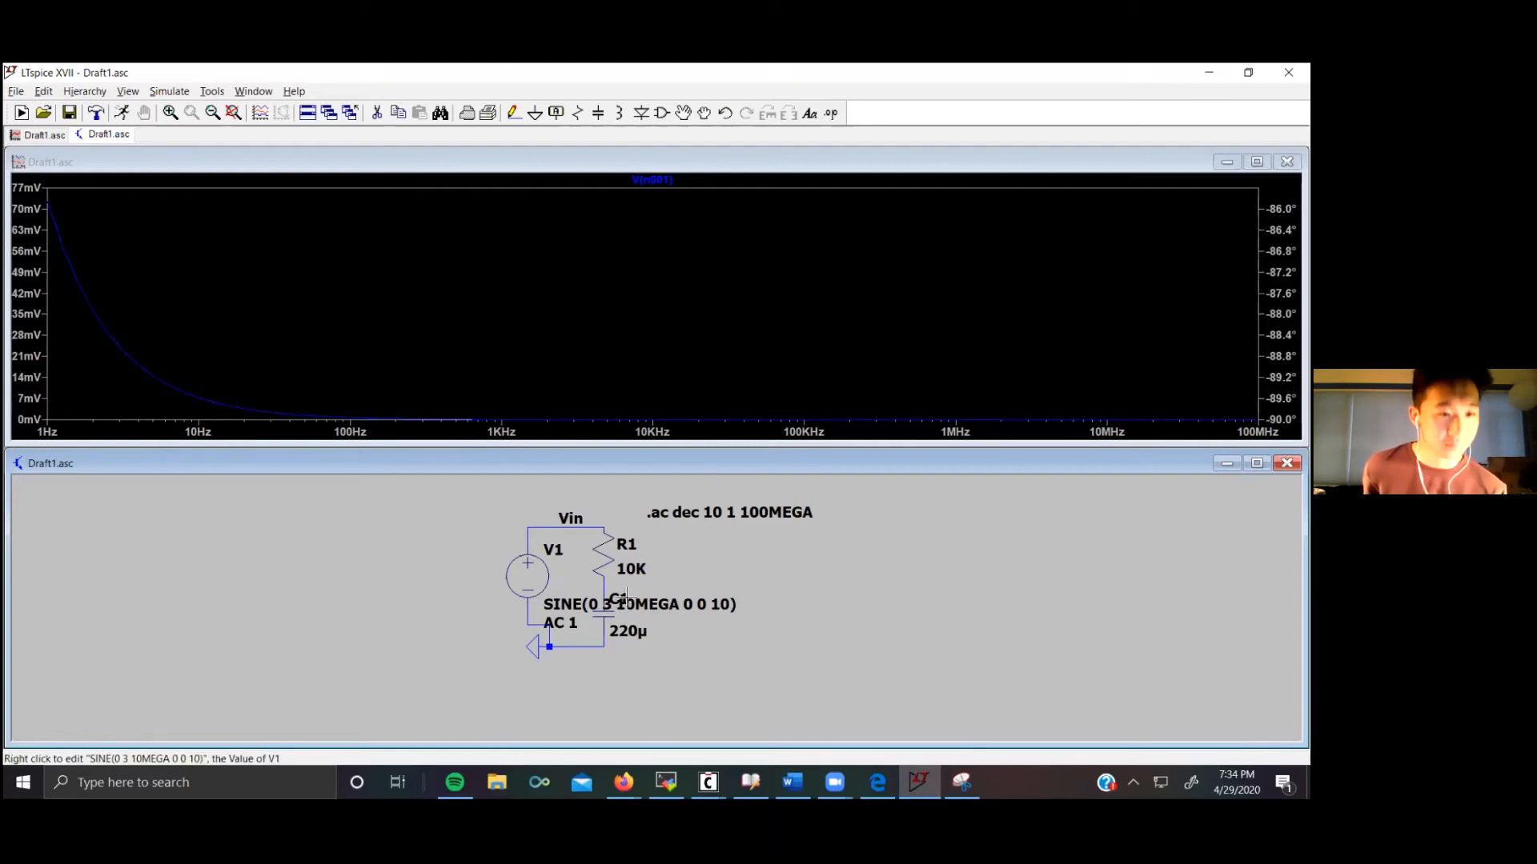
Step: Probe Vin, the node between R1 and C1, and capacitor C1 in turn to plot their AC responses
click(607, 523)
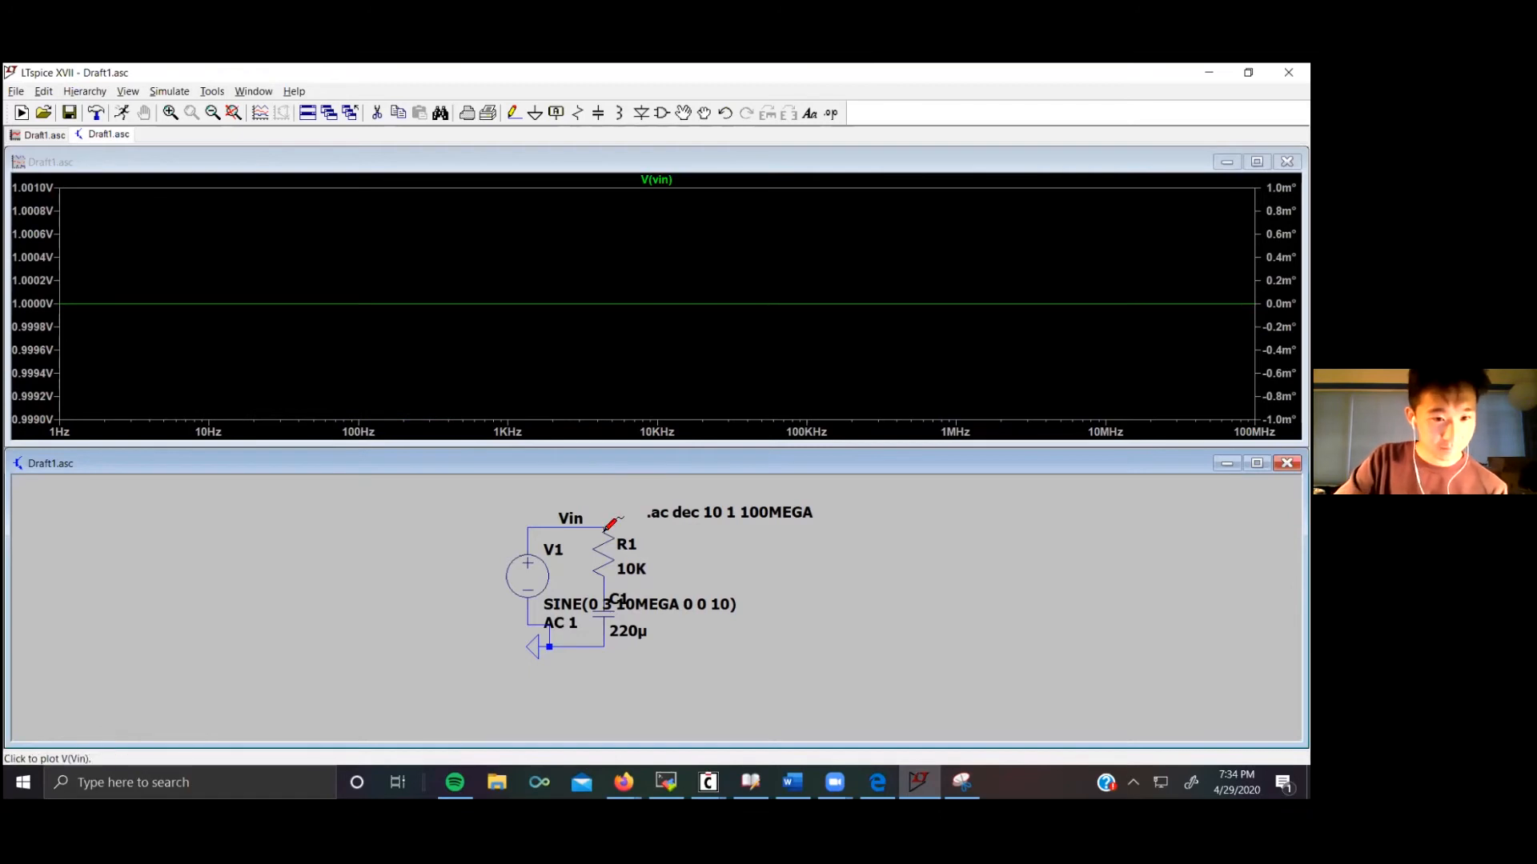
click(607, 539)
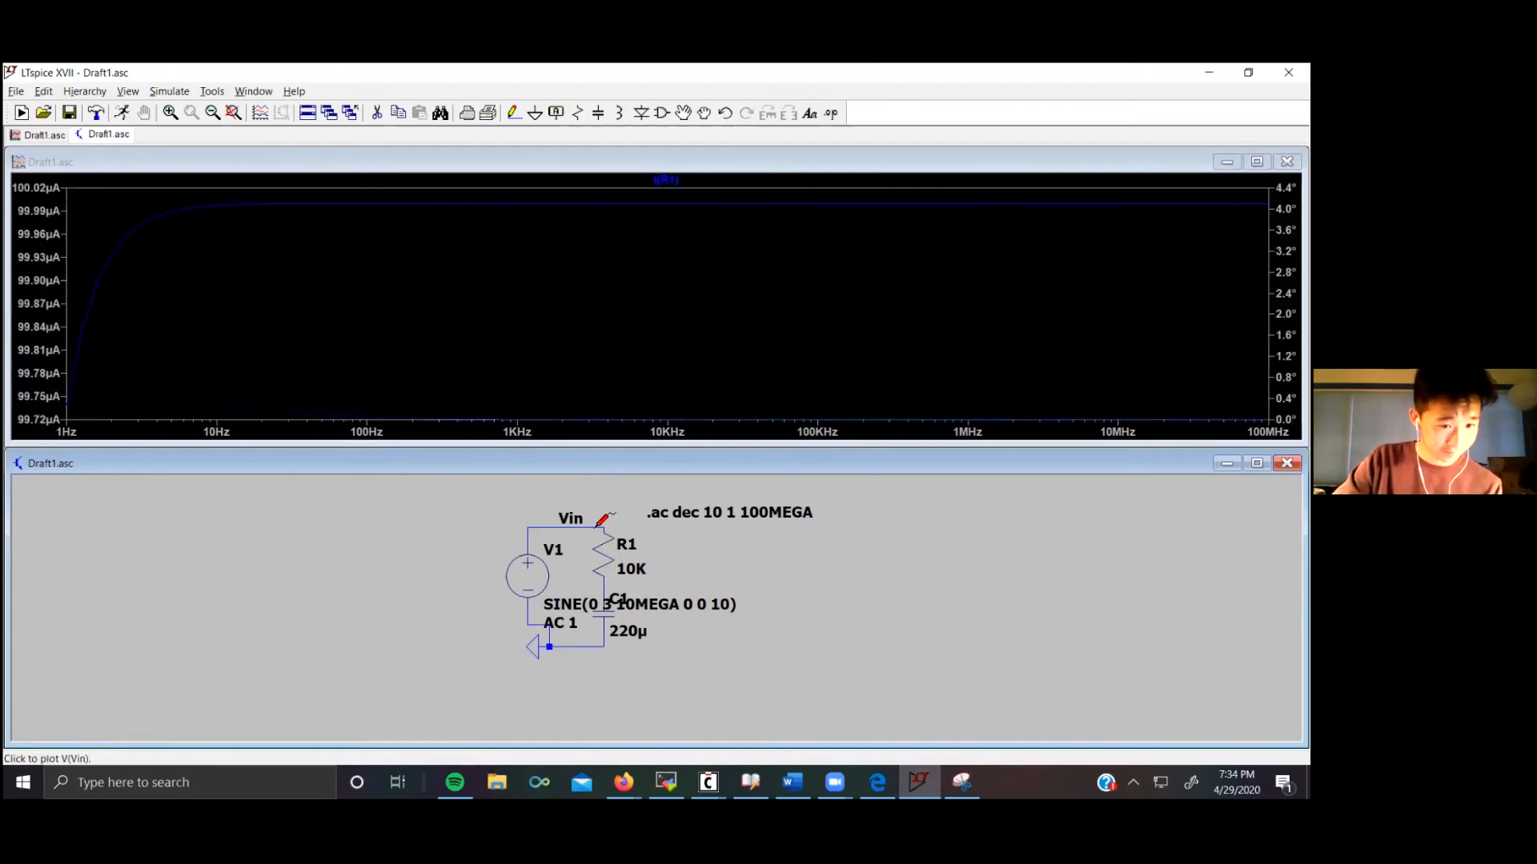
click(604, 587)
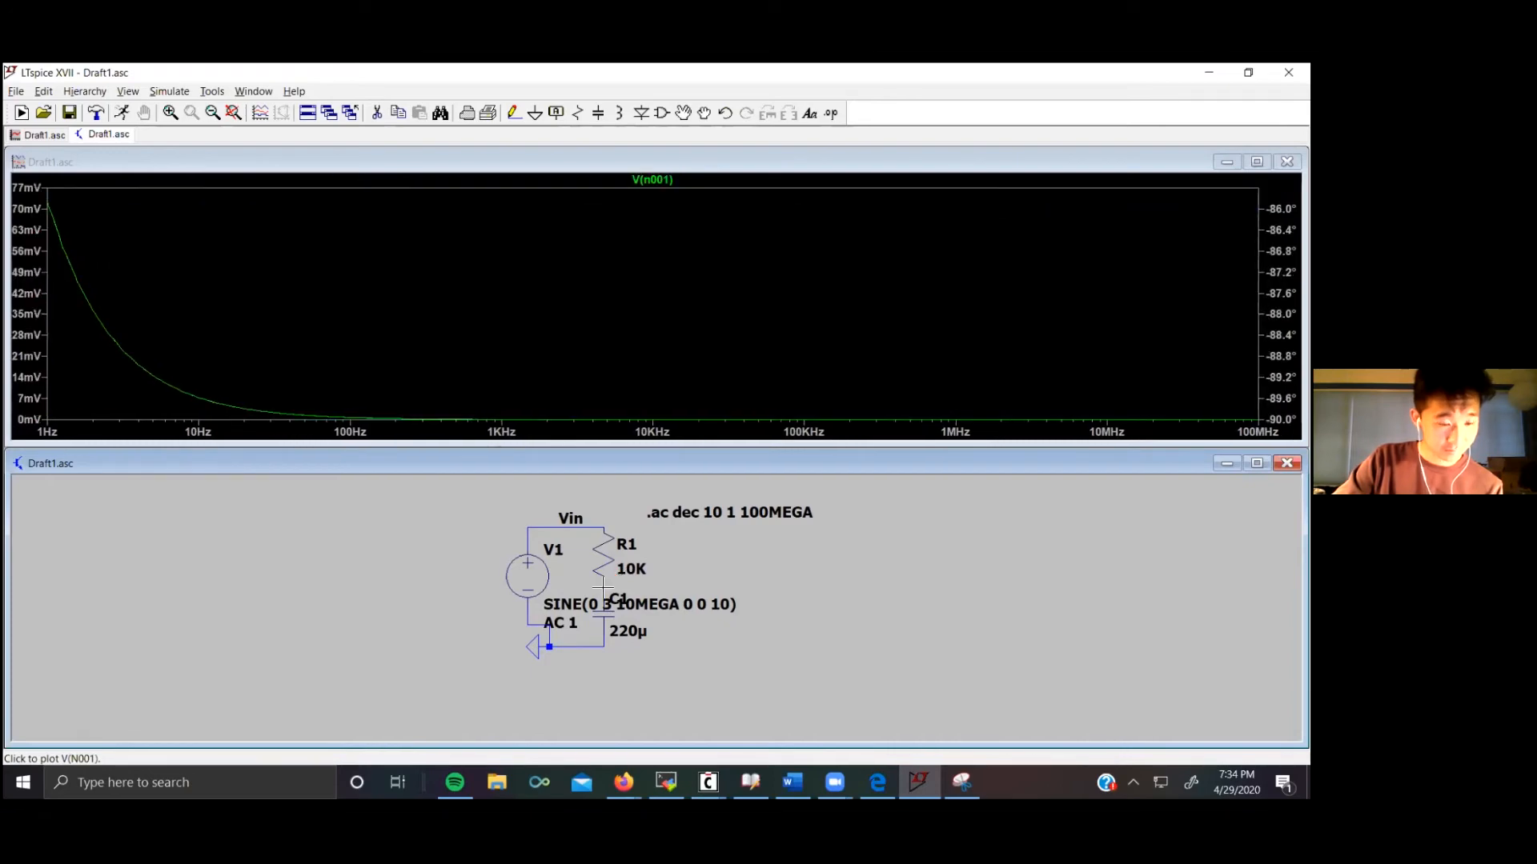
click(607, 613)
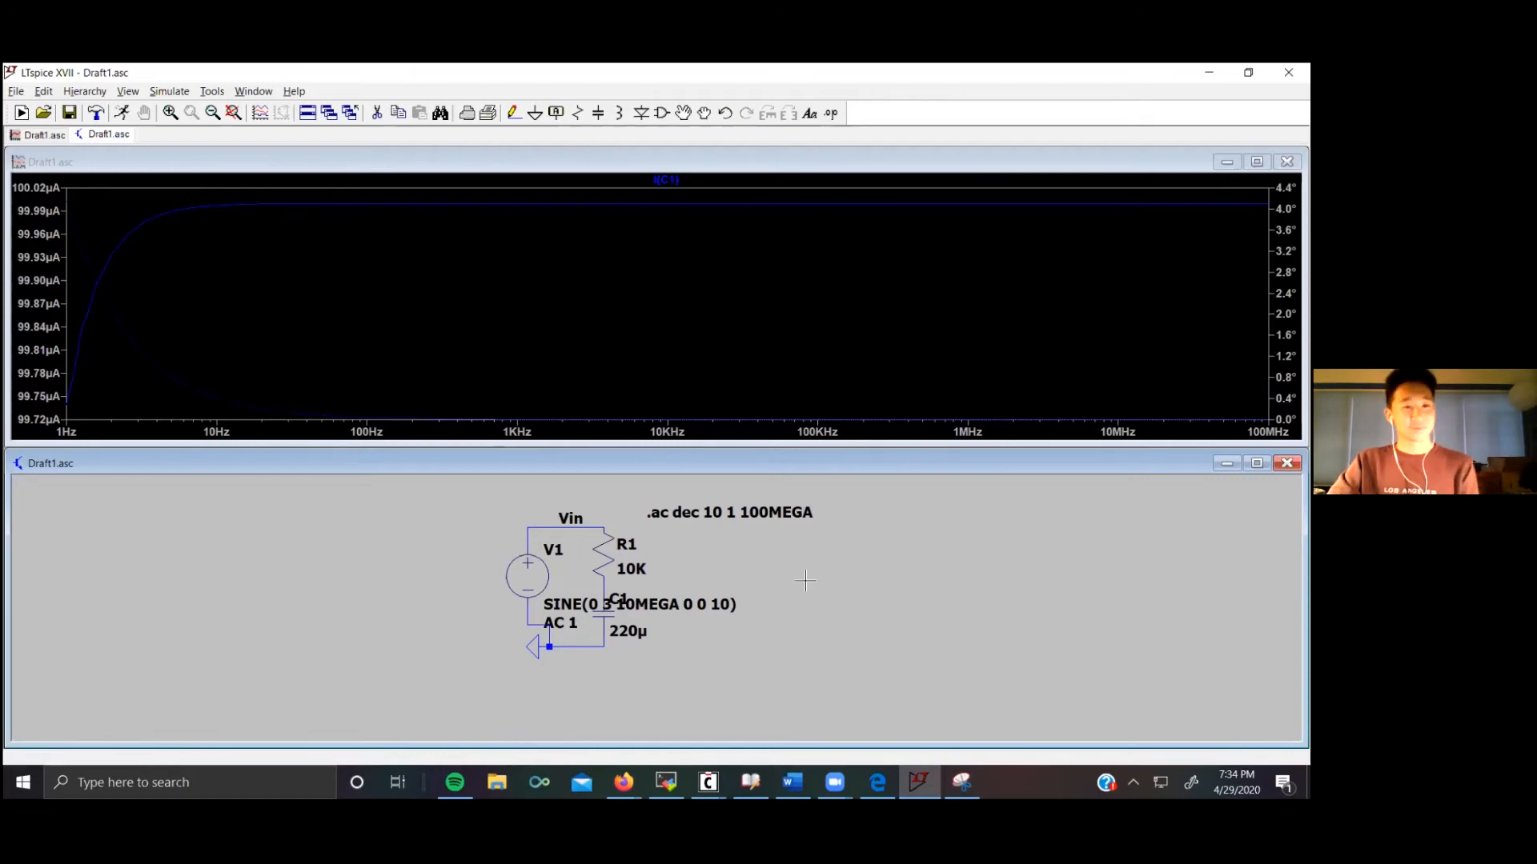
Step: Switch to the lecture presentation to consult the AC Source slide, then return to LTspice
click(624, 782)
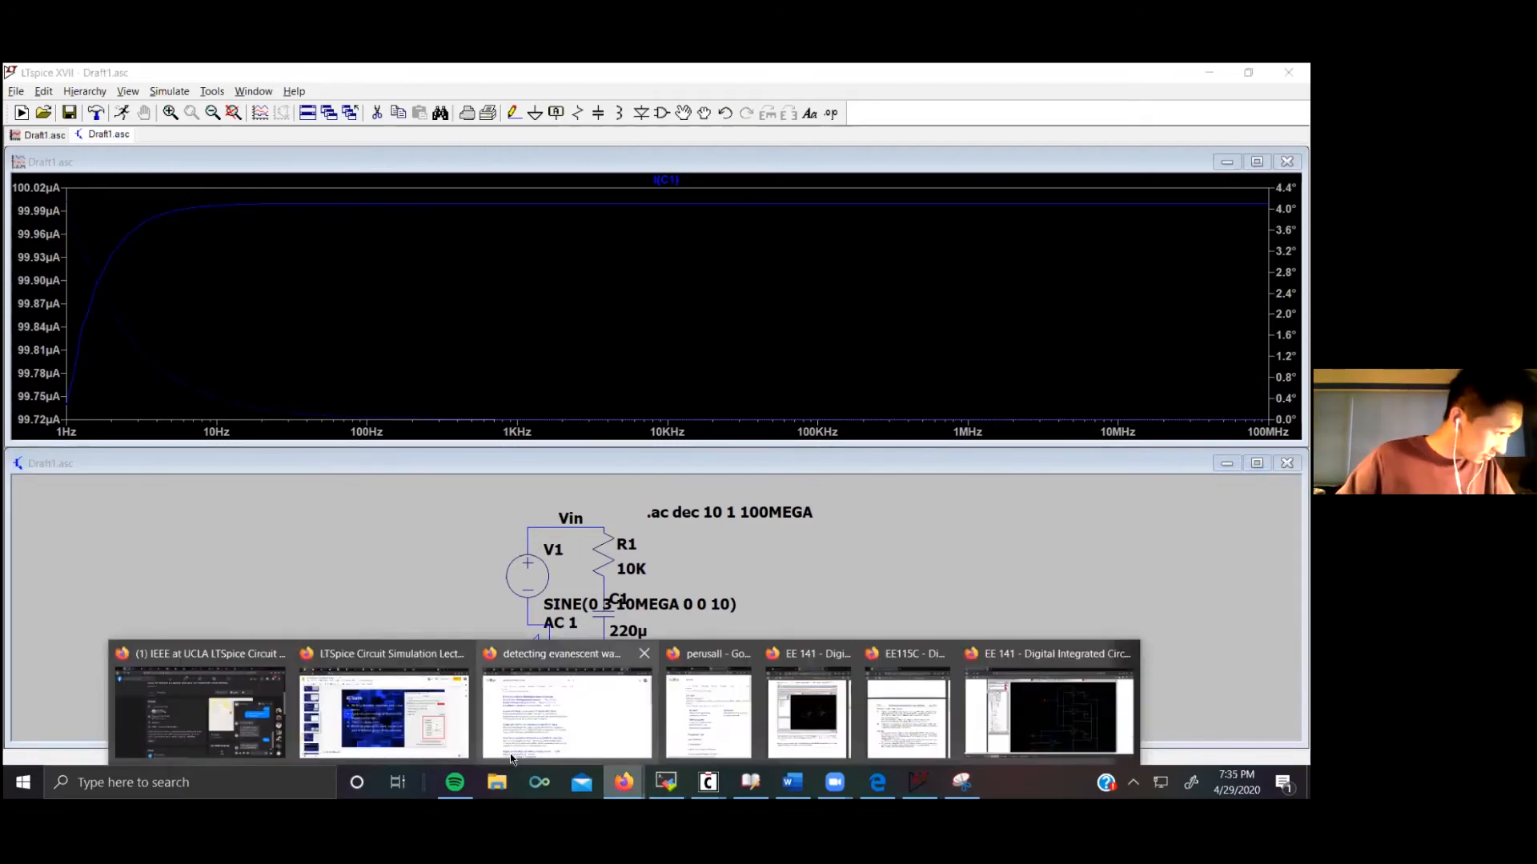
click(402, 720)
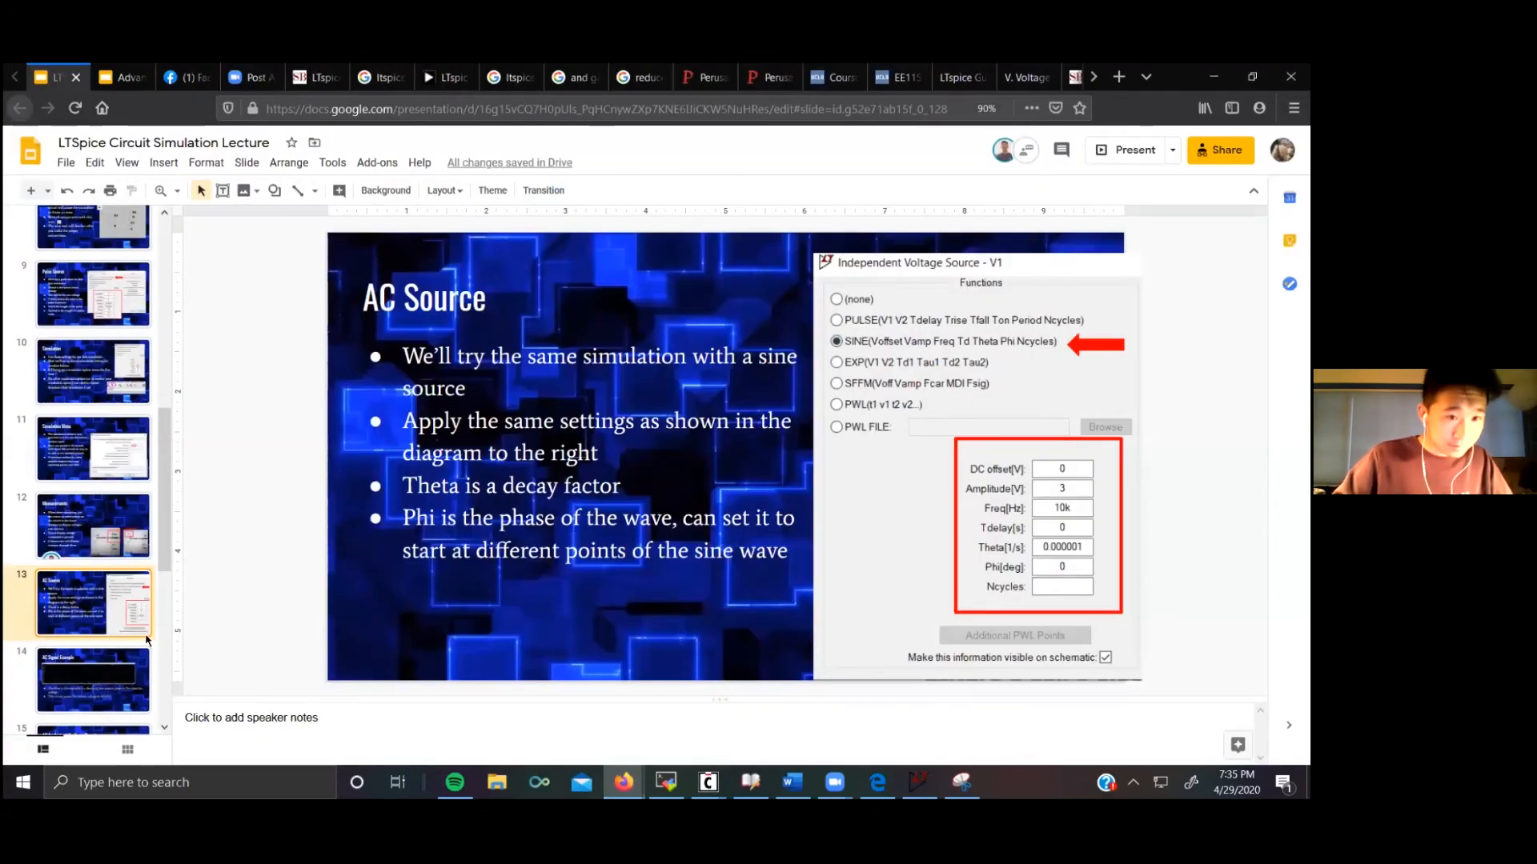
click(919, 782)
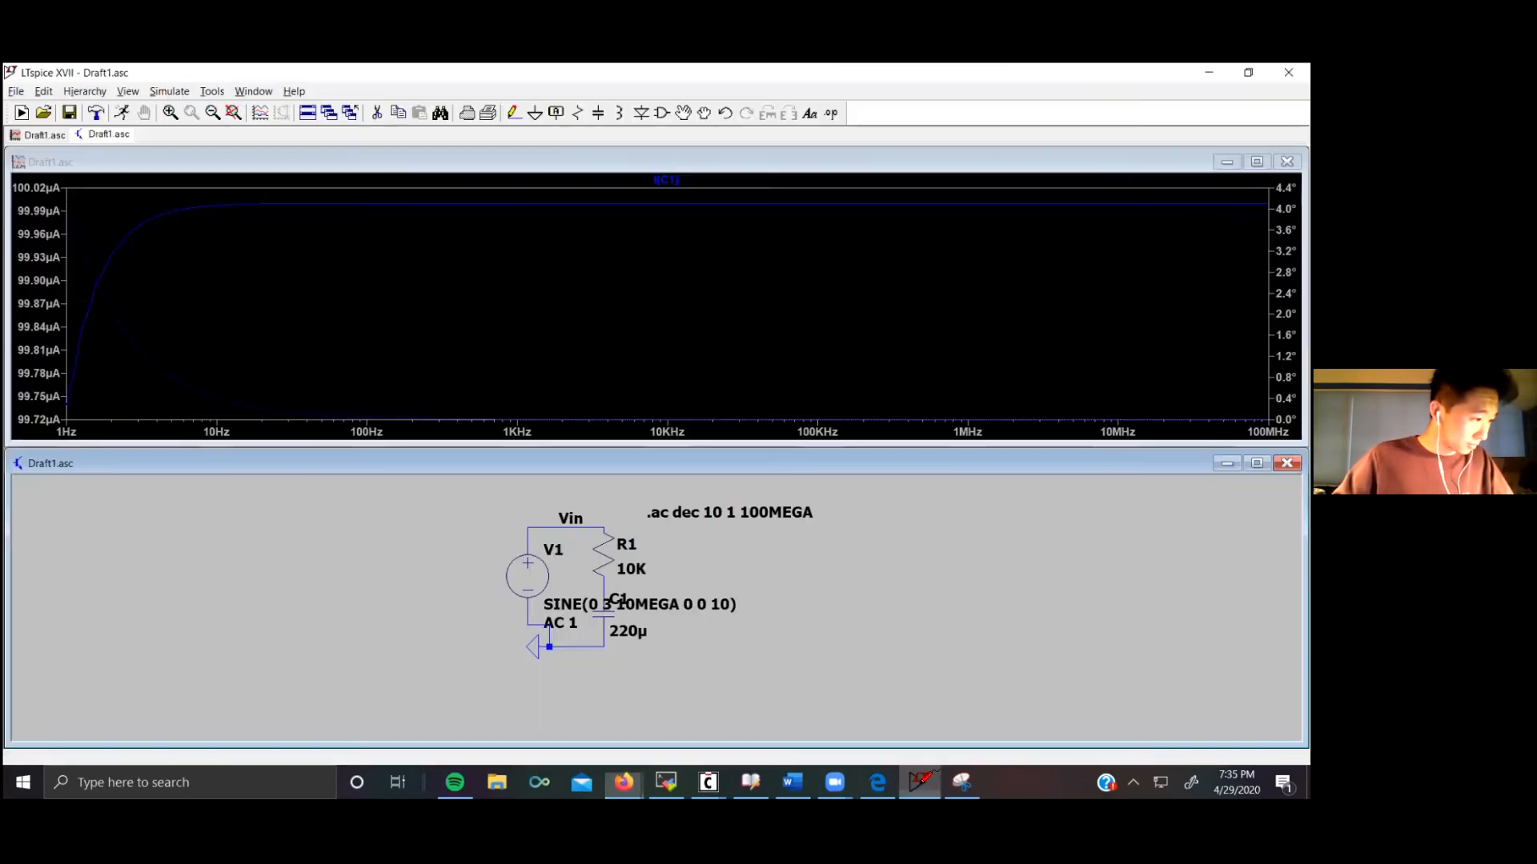
Step: Open the AC analysis simulation command to review its sweep settings and confirm it unchanged
click(166, 93)
click(248, 232)
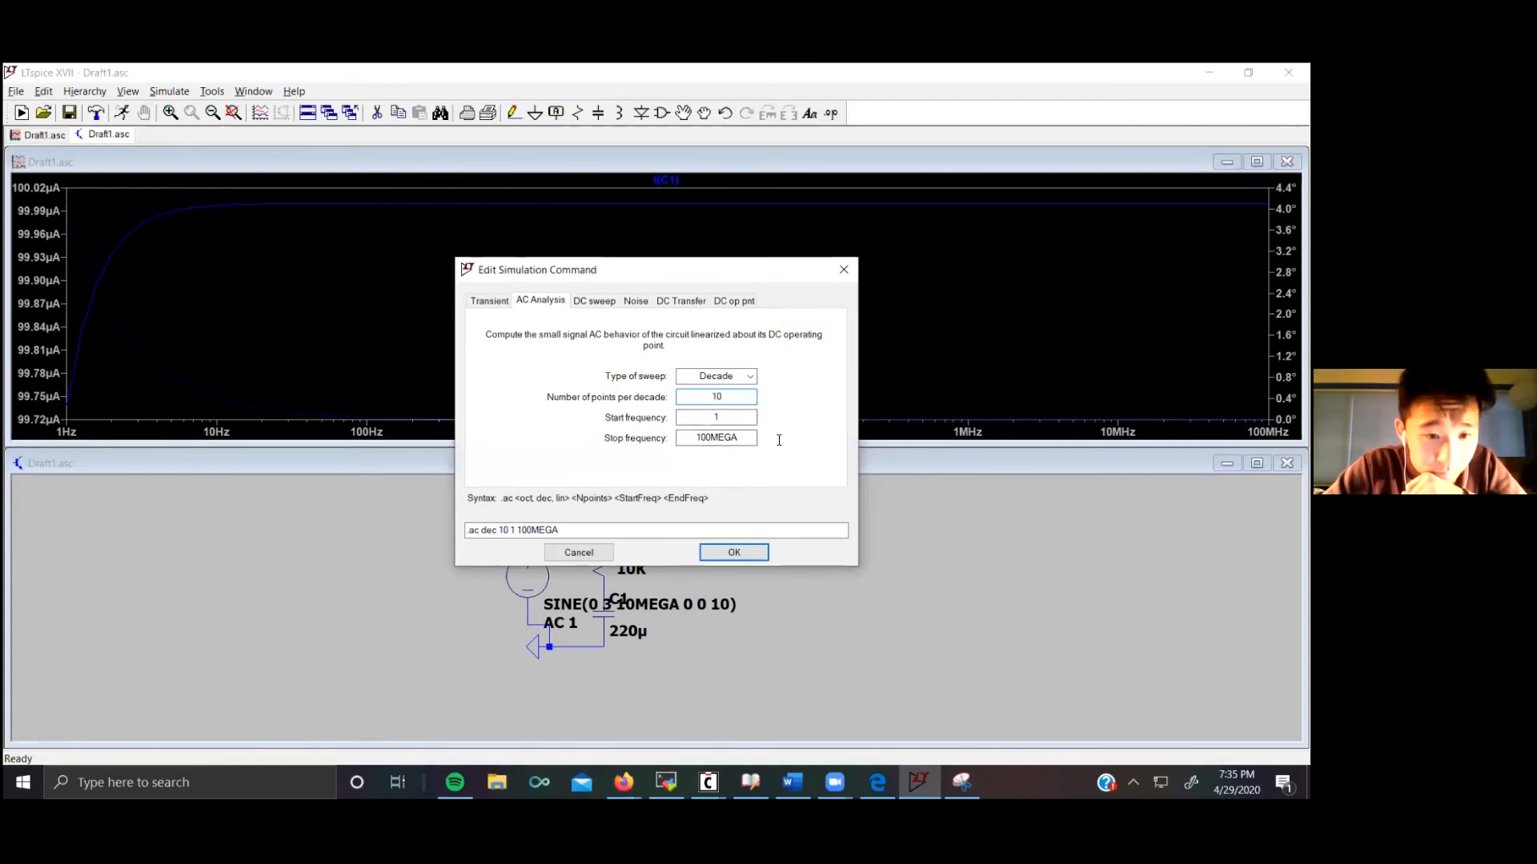
click(734, 553)
click(652, 513)
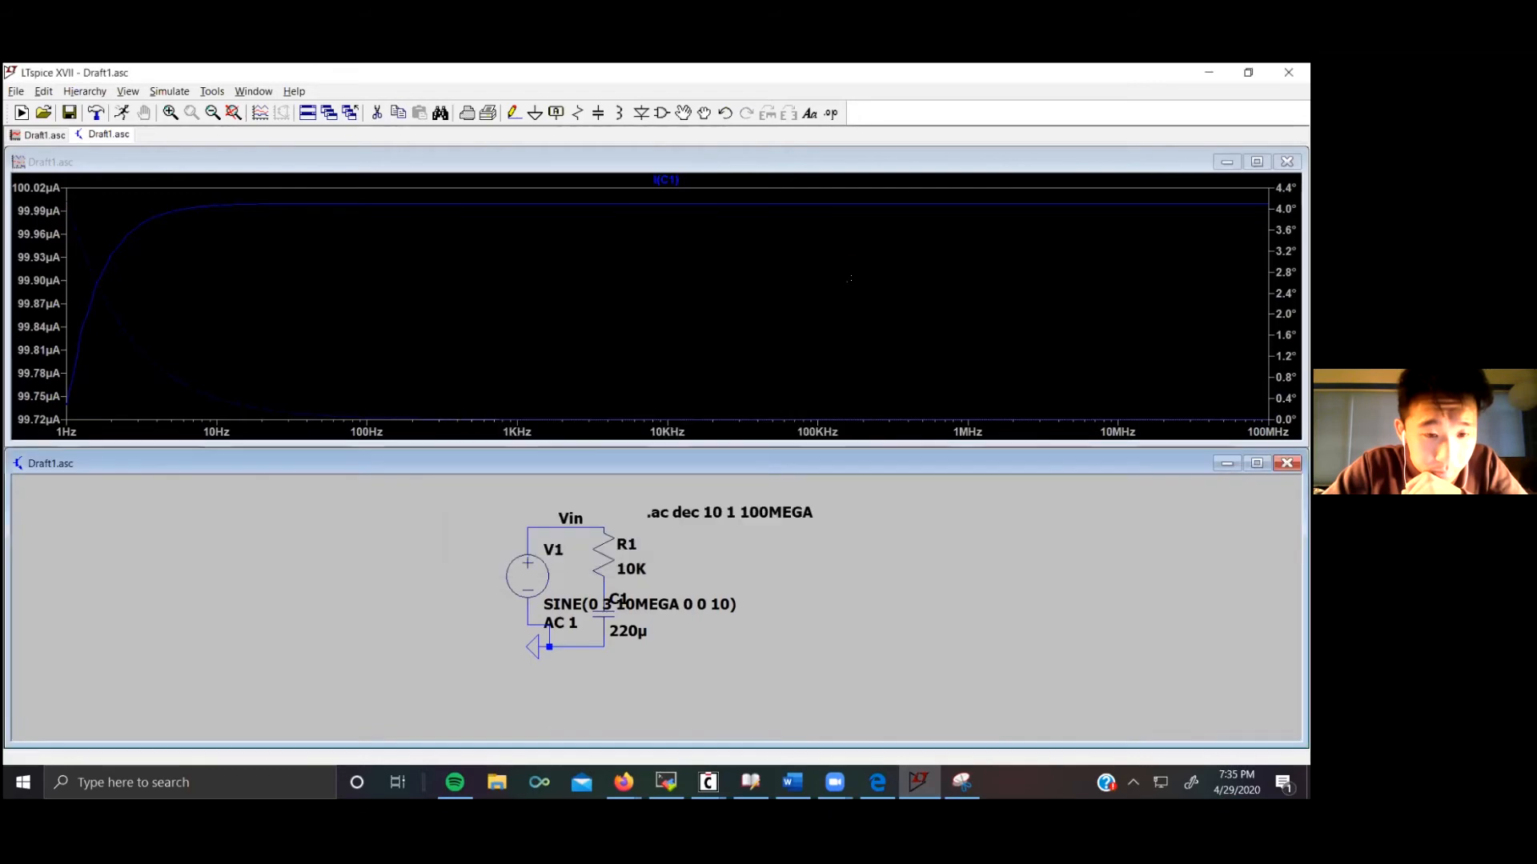
Step: Set voltage source V1's function to (none), leaving only its small-signal AC amplitude of 1
right_click(533, 573)
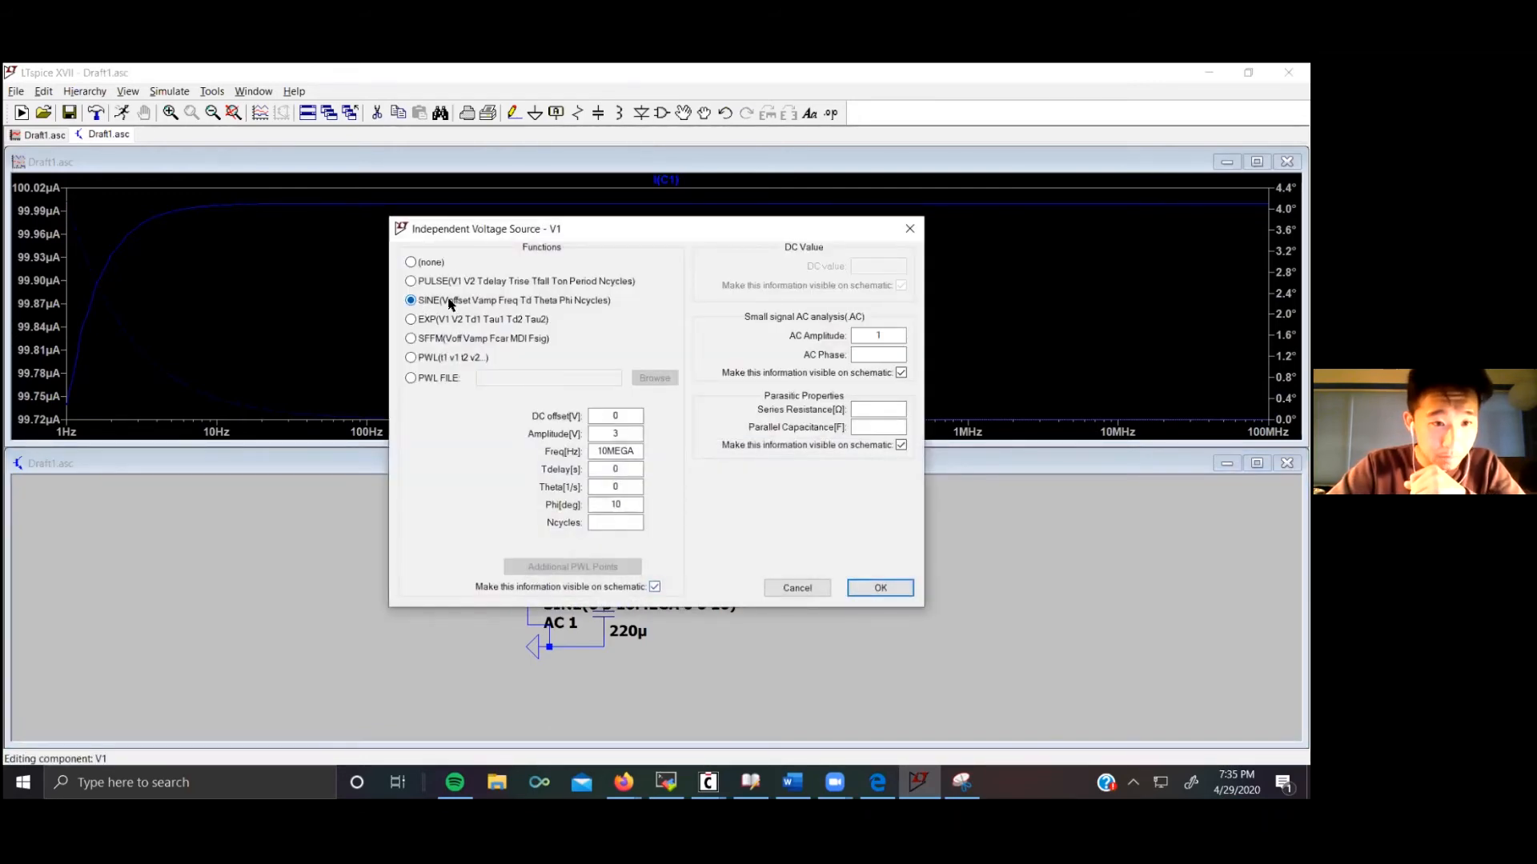
click(410, 263)
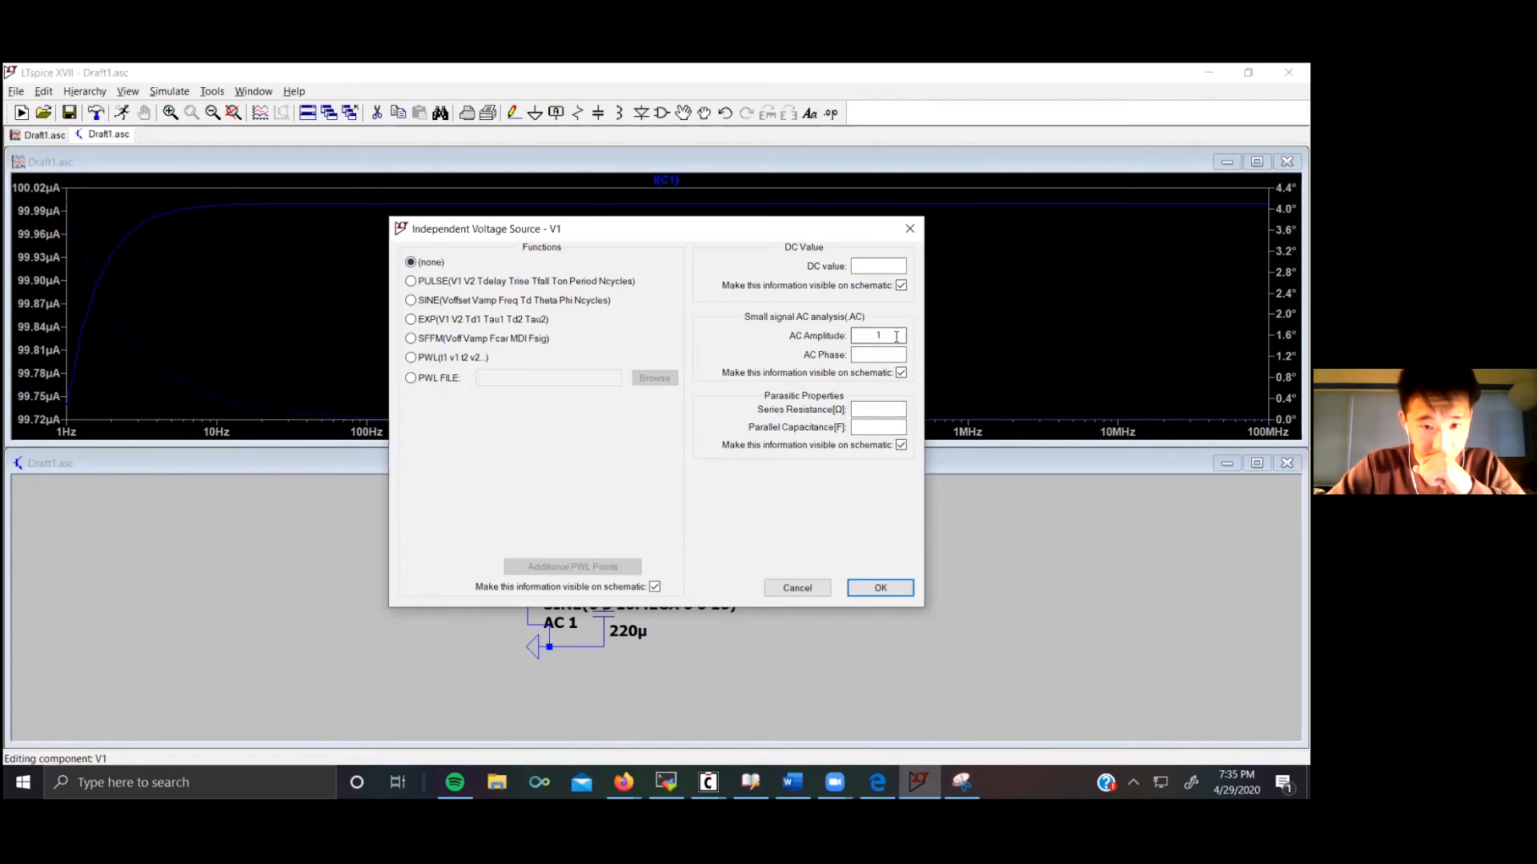
click(880, 588)
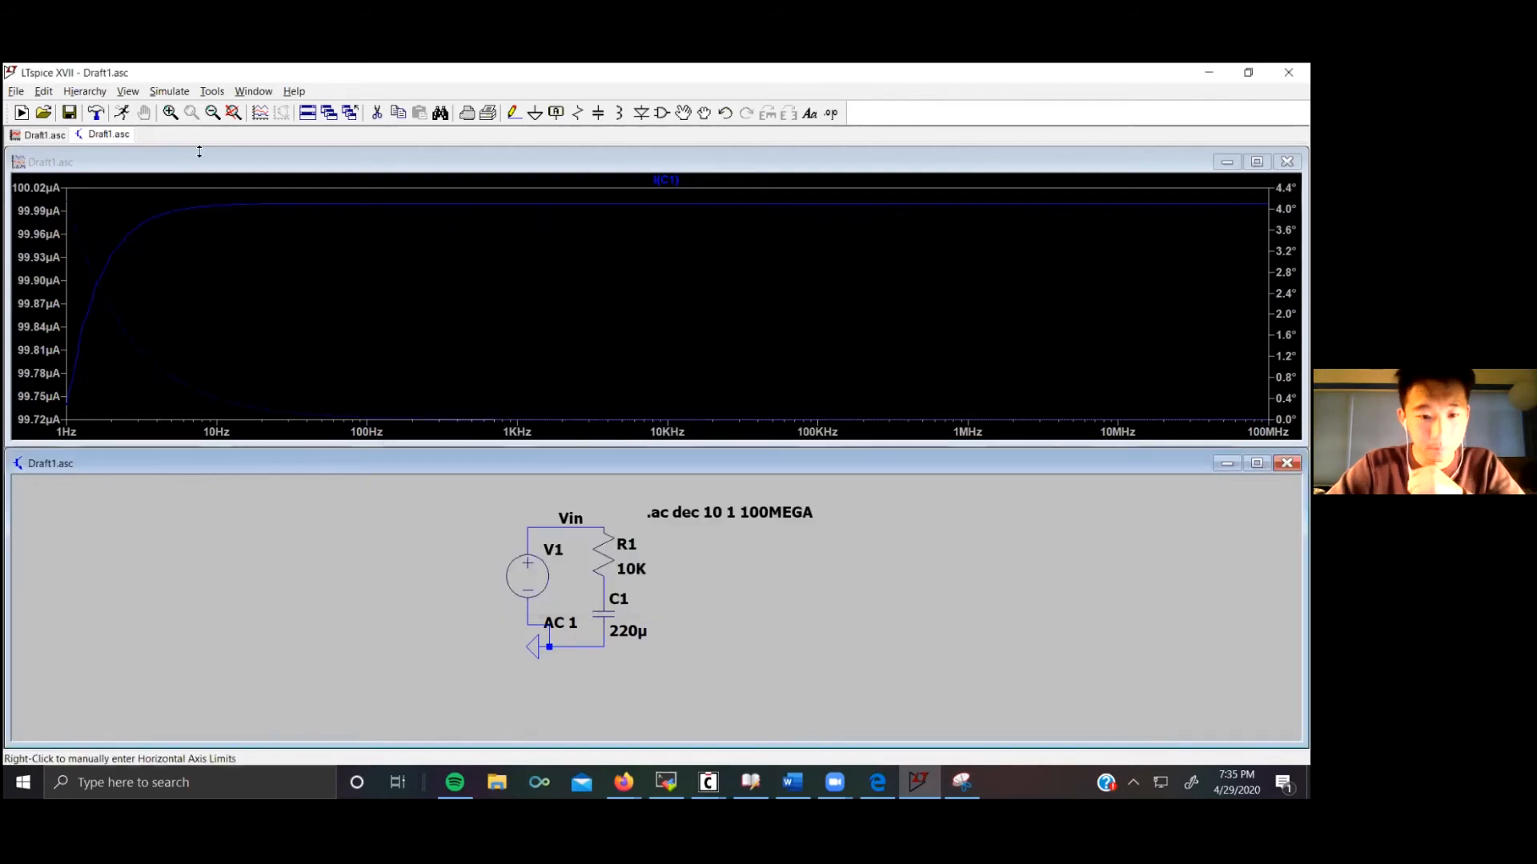
Step: Rerun the AC simulation and plot the input voltage Vin
click(164, 91)
click(168, 106)
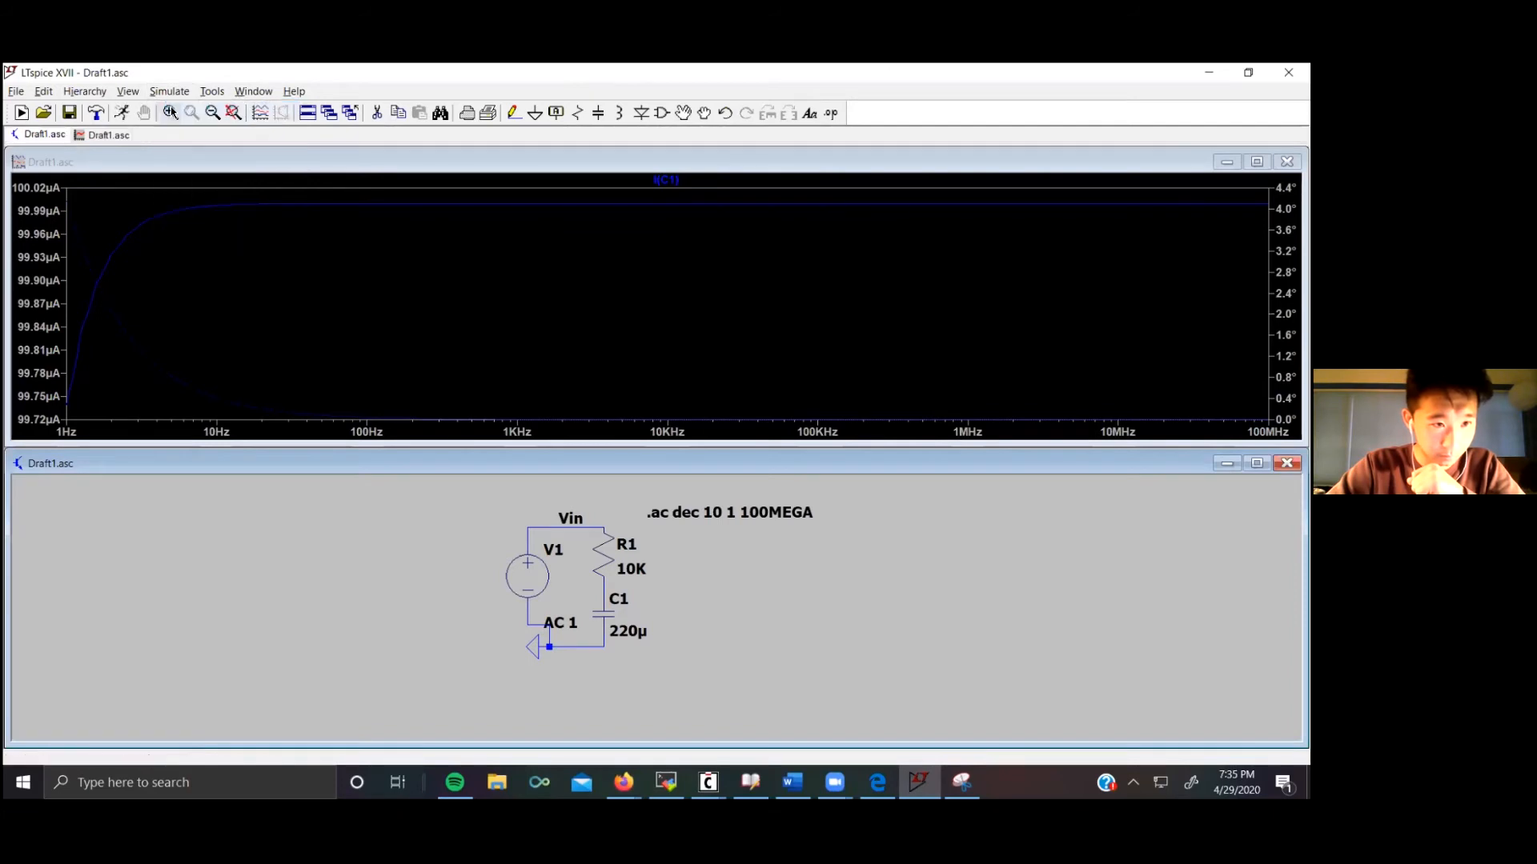
click(597, 521)
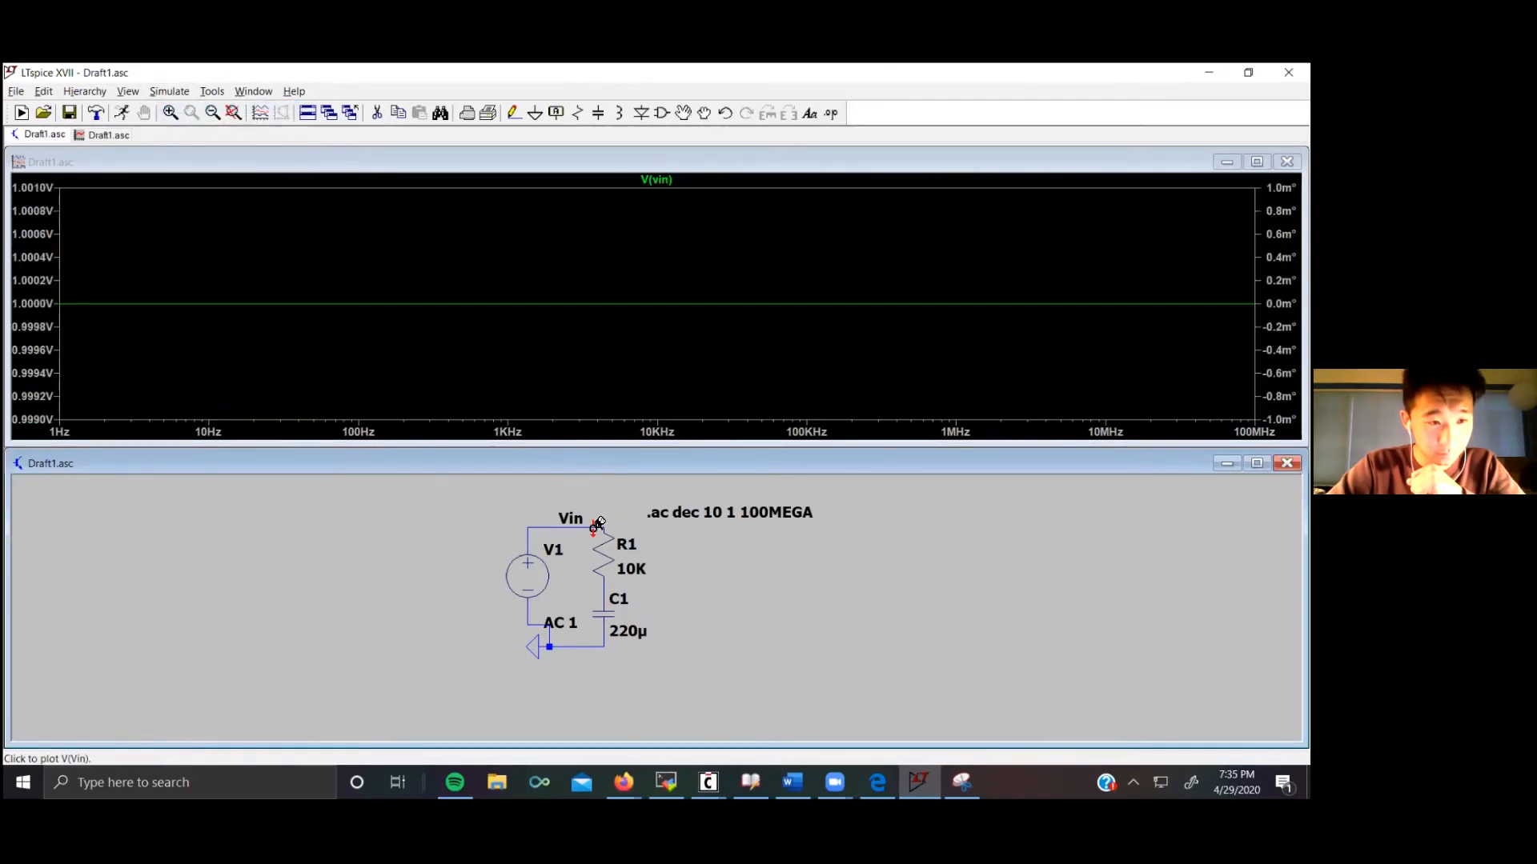
Step: Plot the R1–C1 node voltage and the capacitor current, then the node voltage again
click(604, 579)
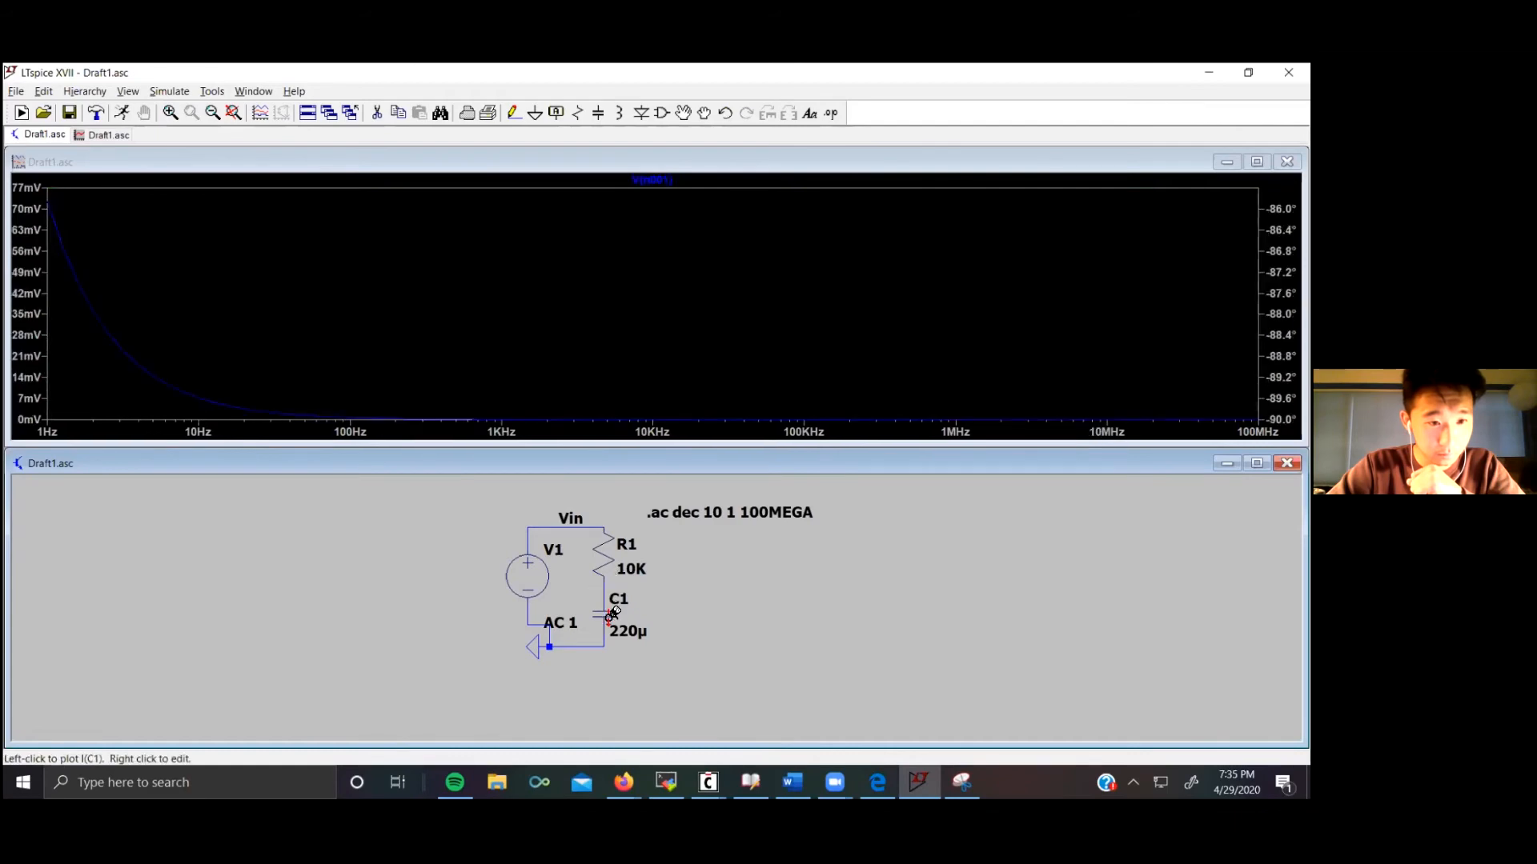
click(610, 613)
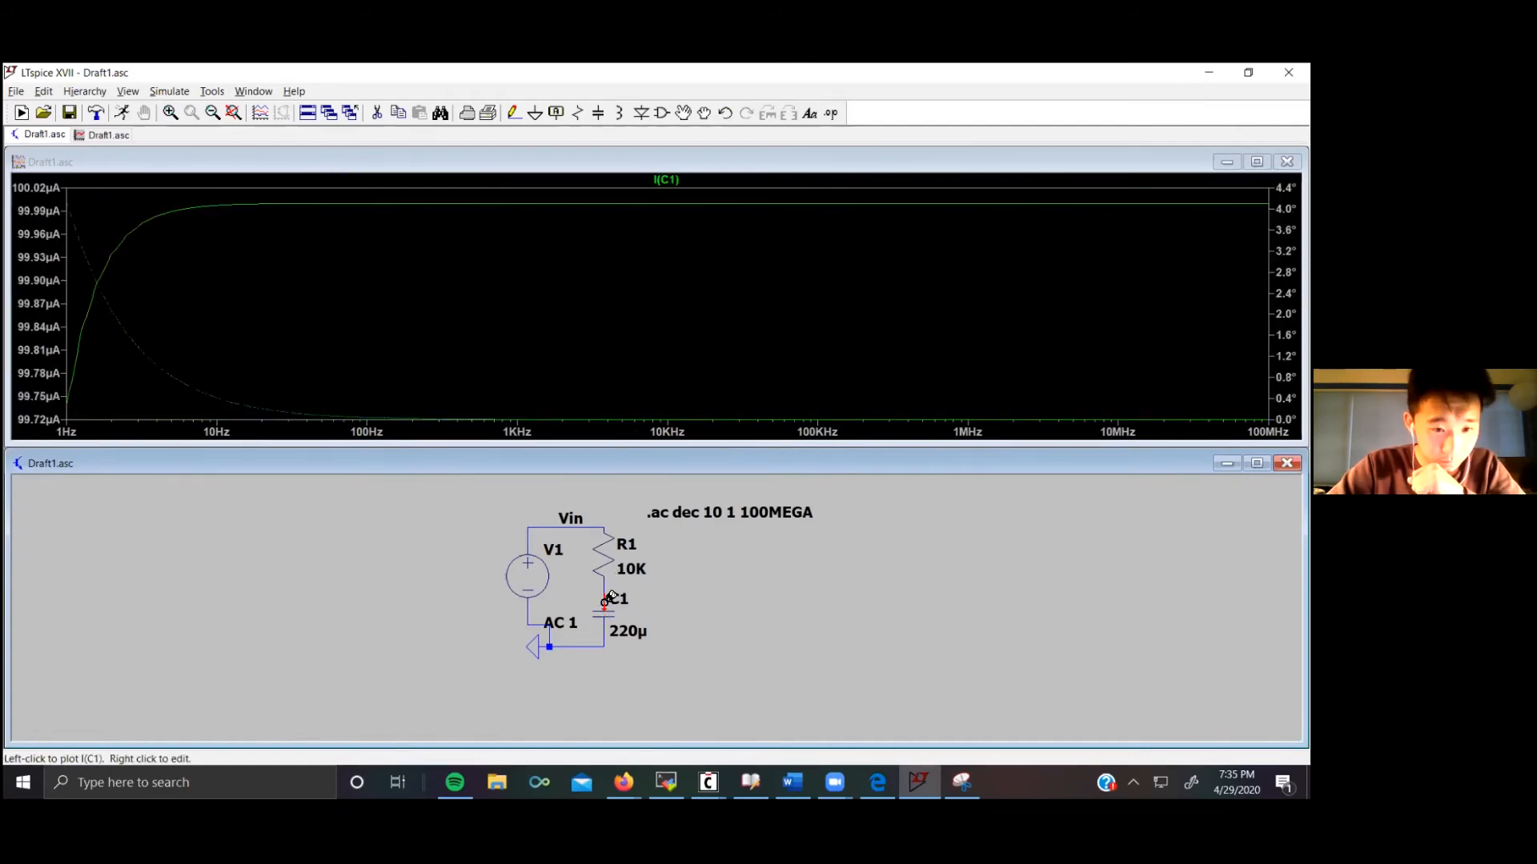
click(616, 582)
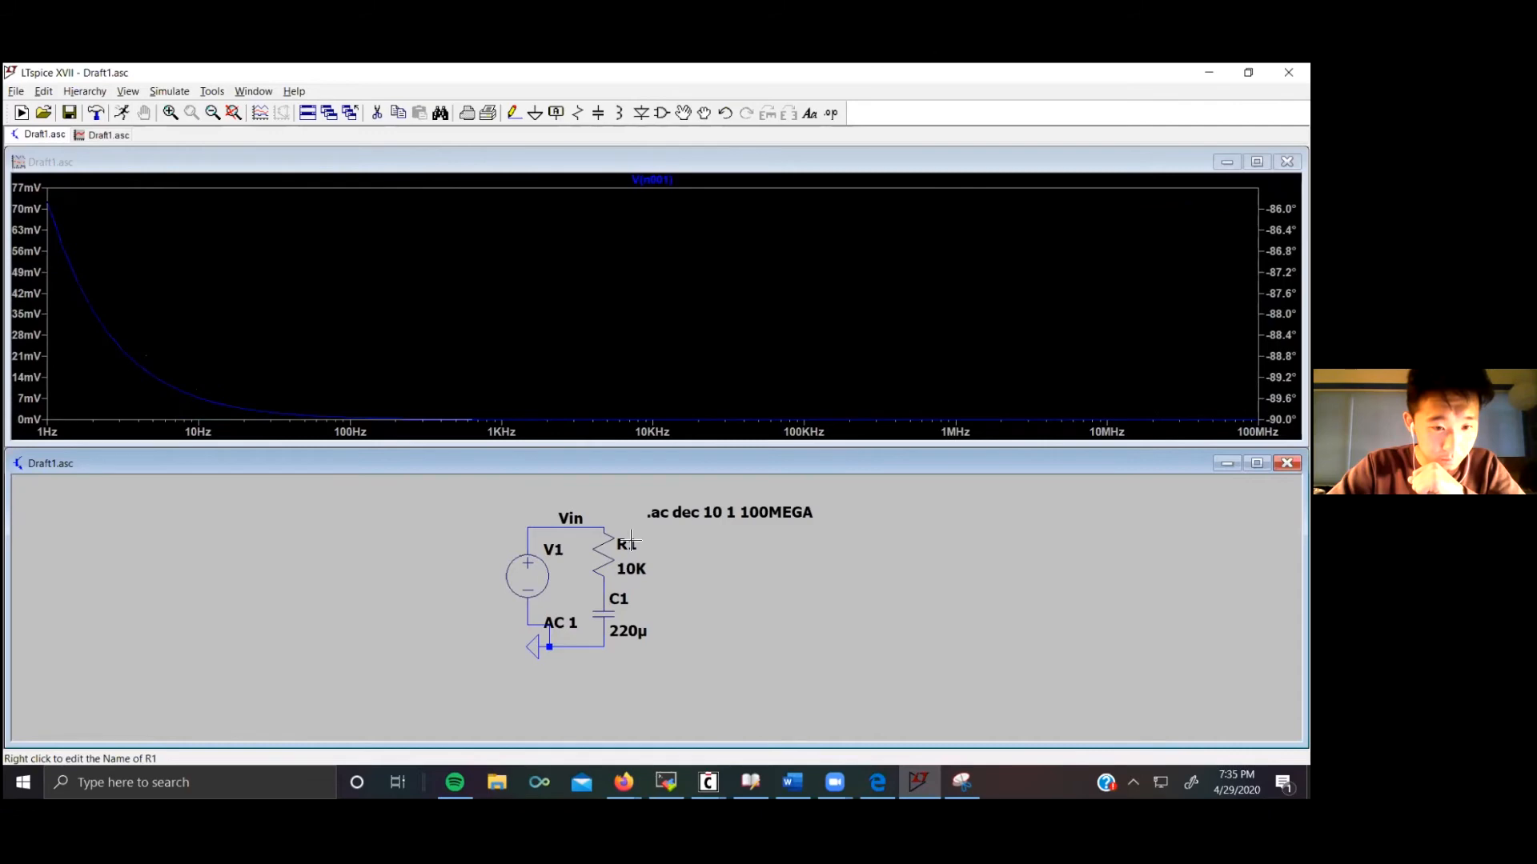
Step: Set resistor R1's resistance to 10 Ω
right_click(630, 544)
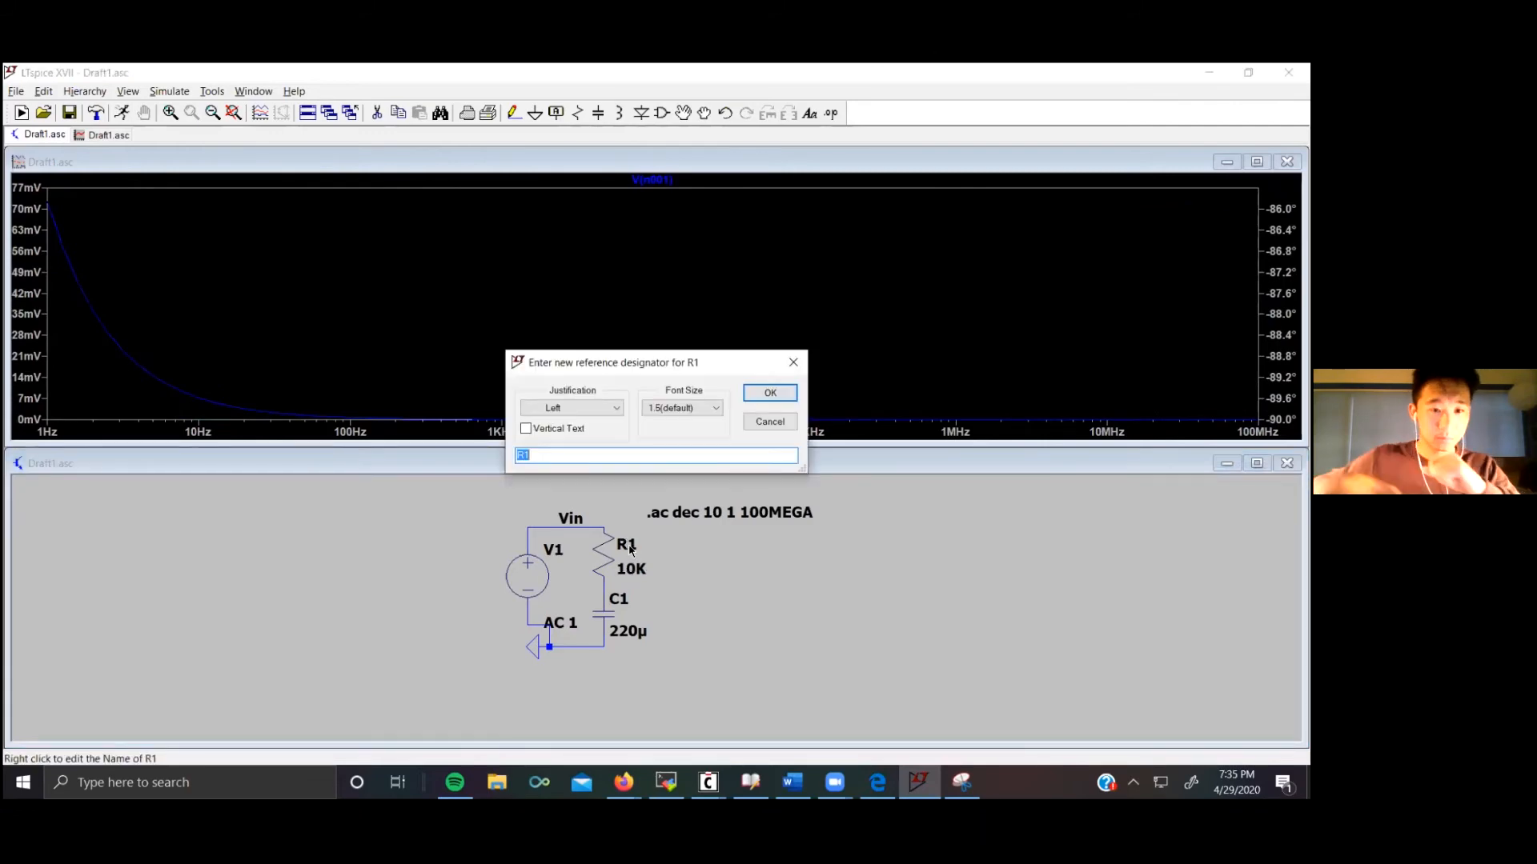
click(770, 392)
right_click(610, 564)
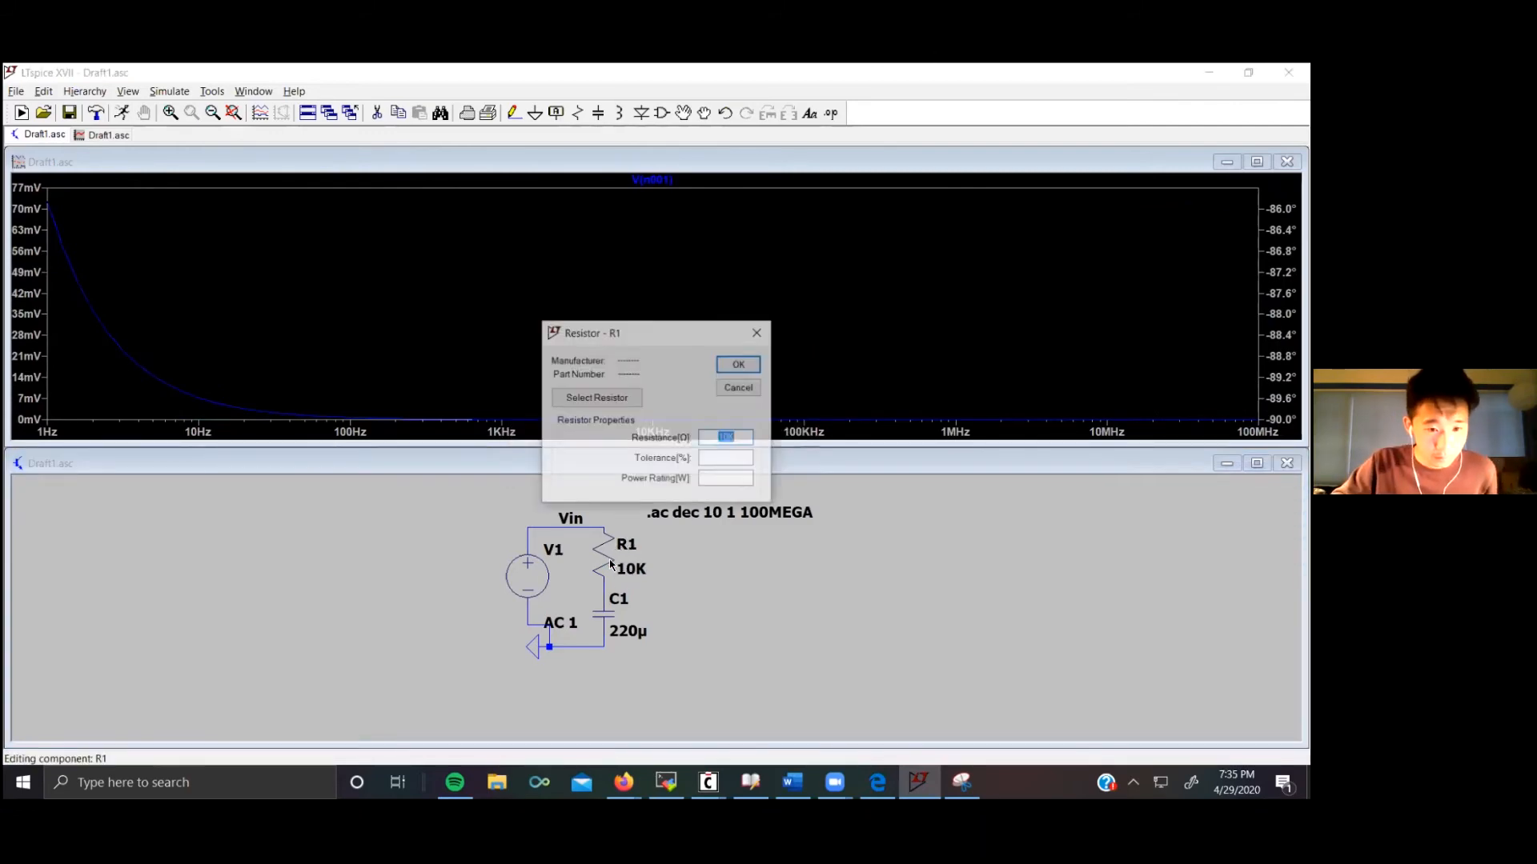
click(736, 438)
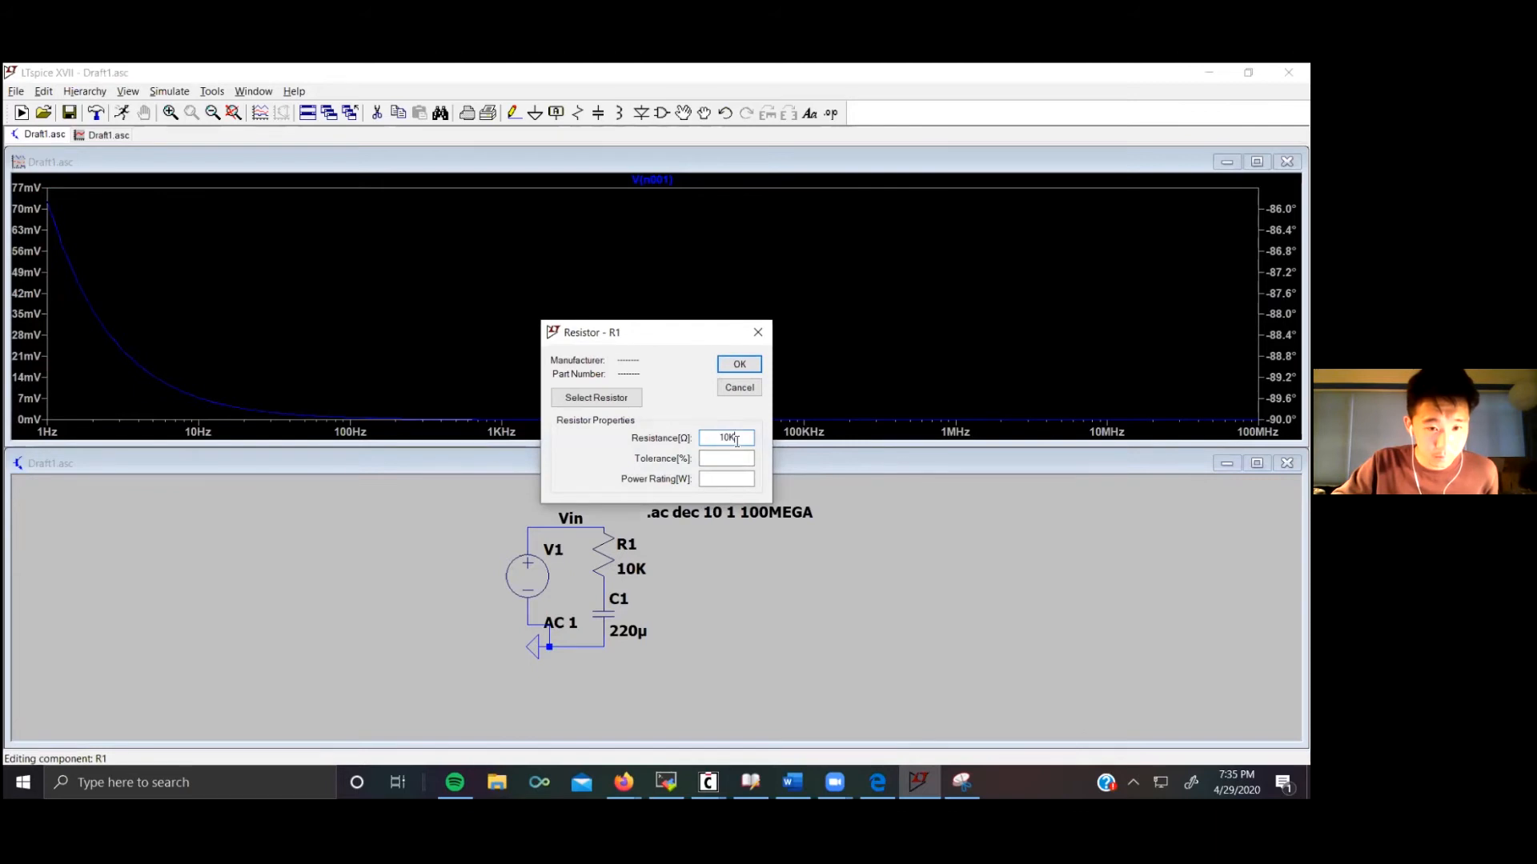
key(Return)
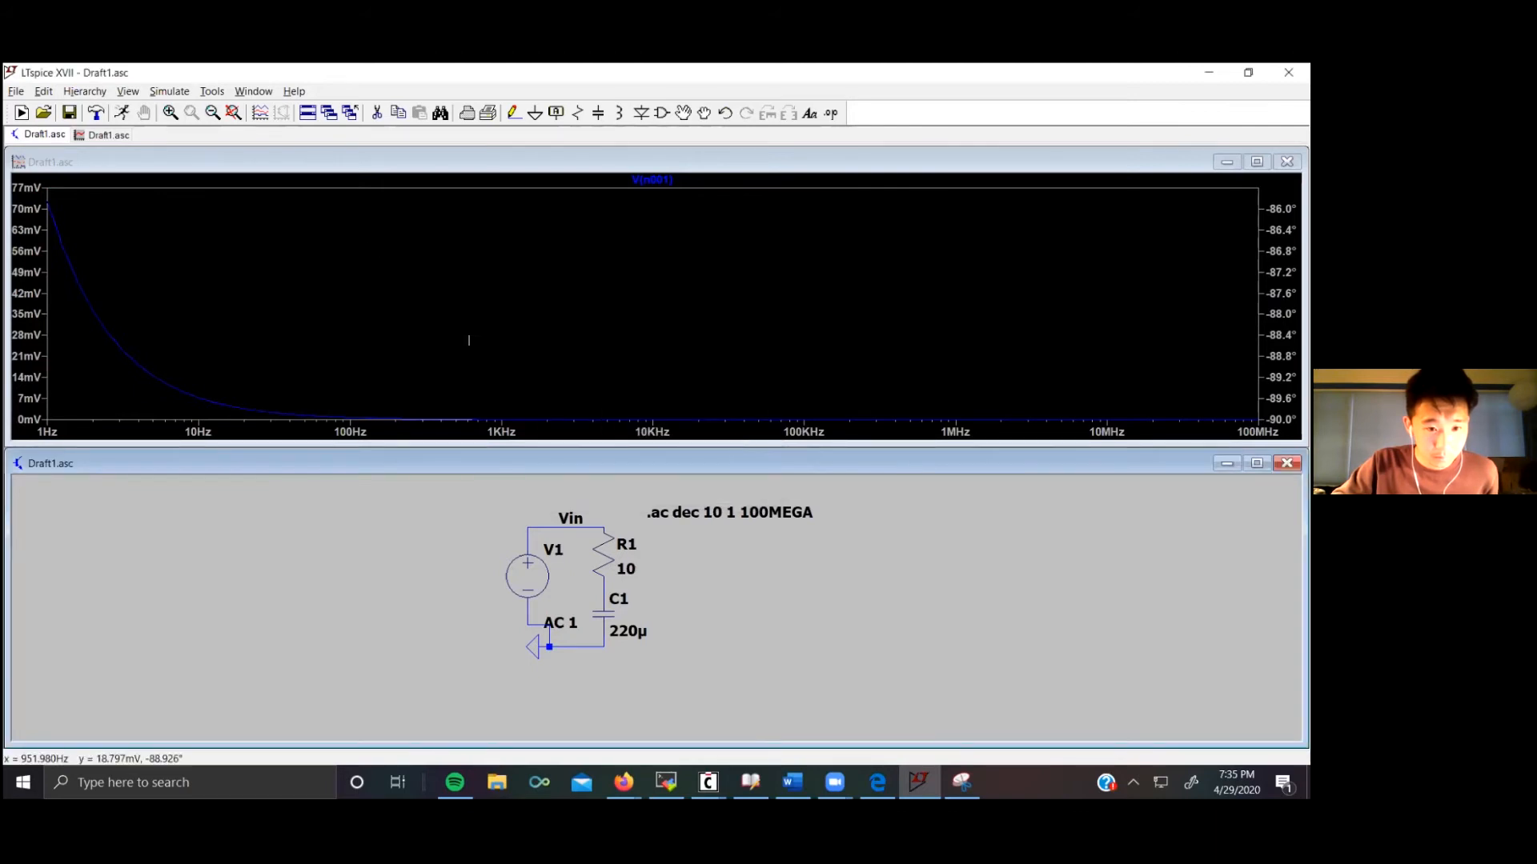
Step: Rerun the simulation and plot the resistor current and the voltage at the R1–C1 node
click(169, 91)
click(178, 109)
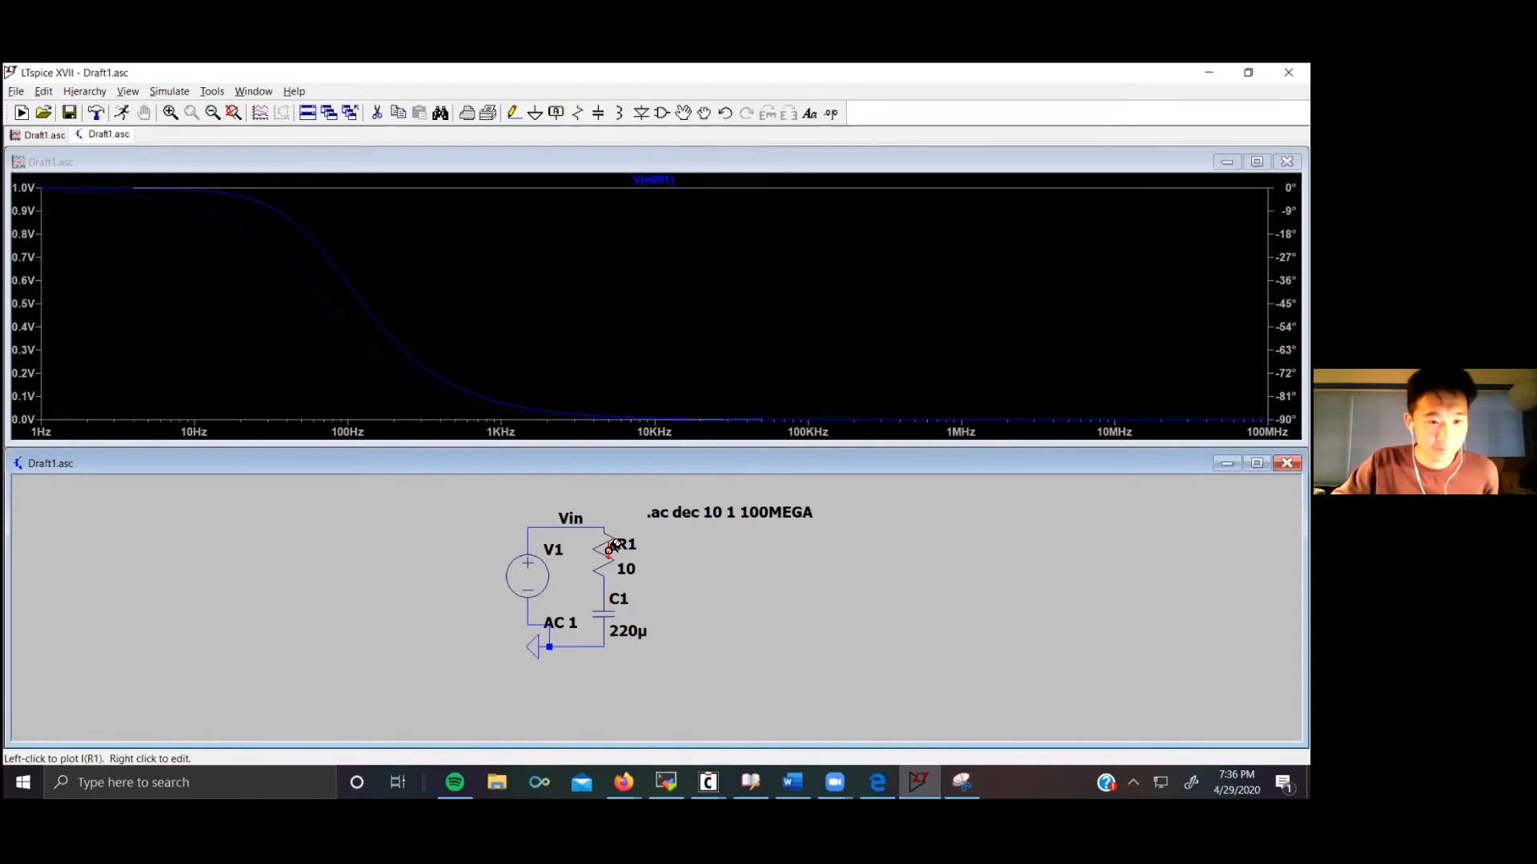
click(612, 548)
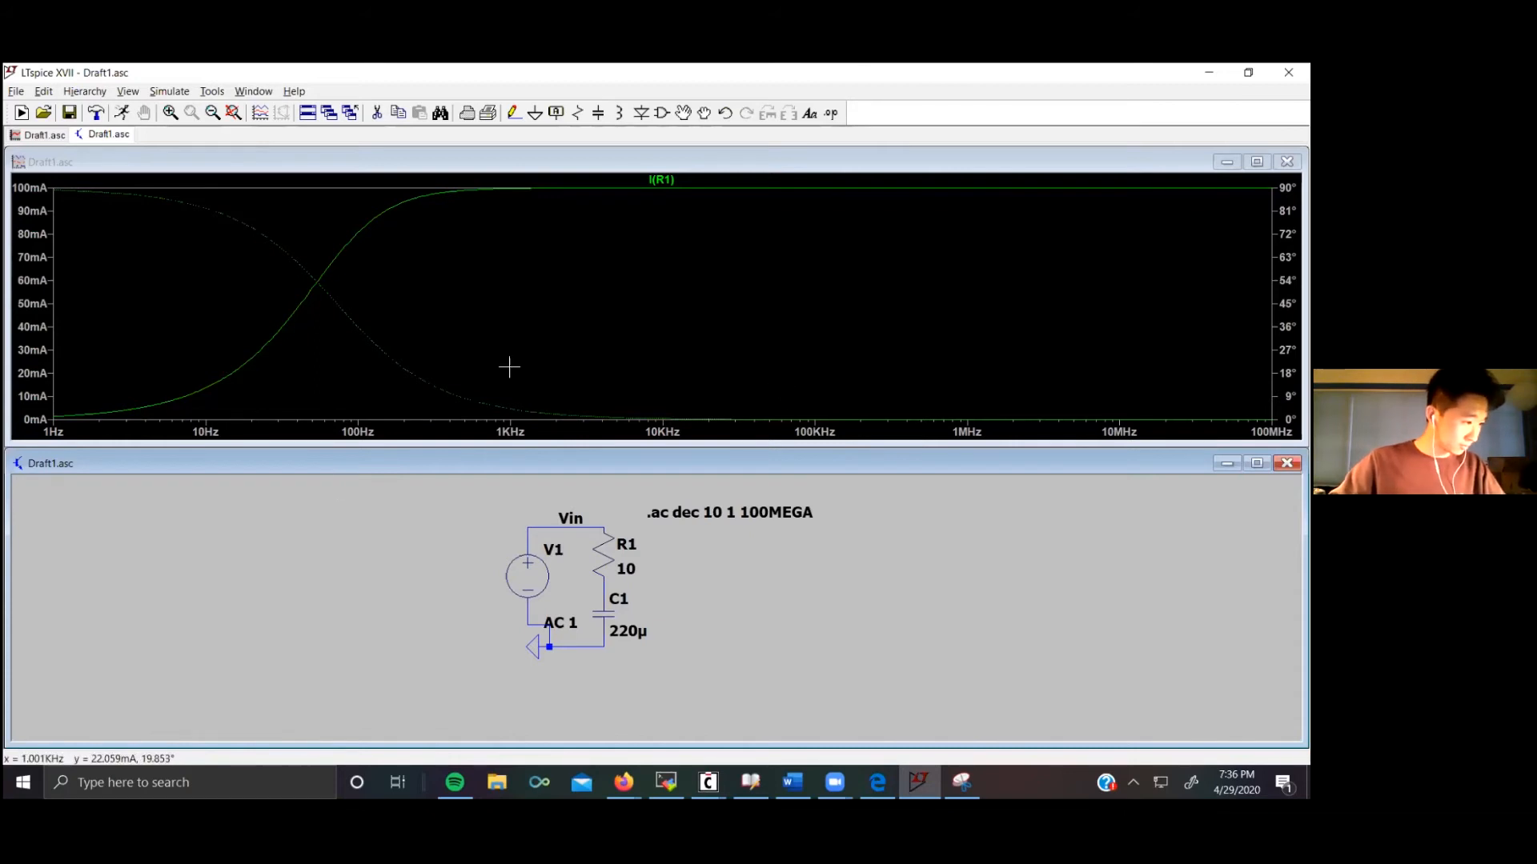
click(602, 590)
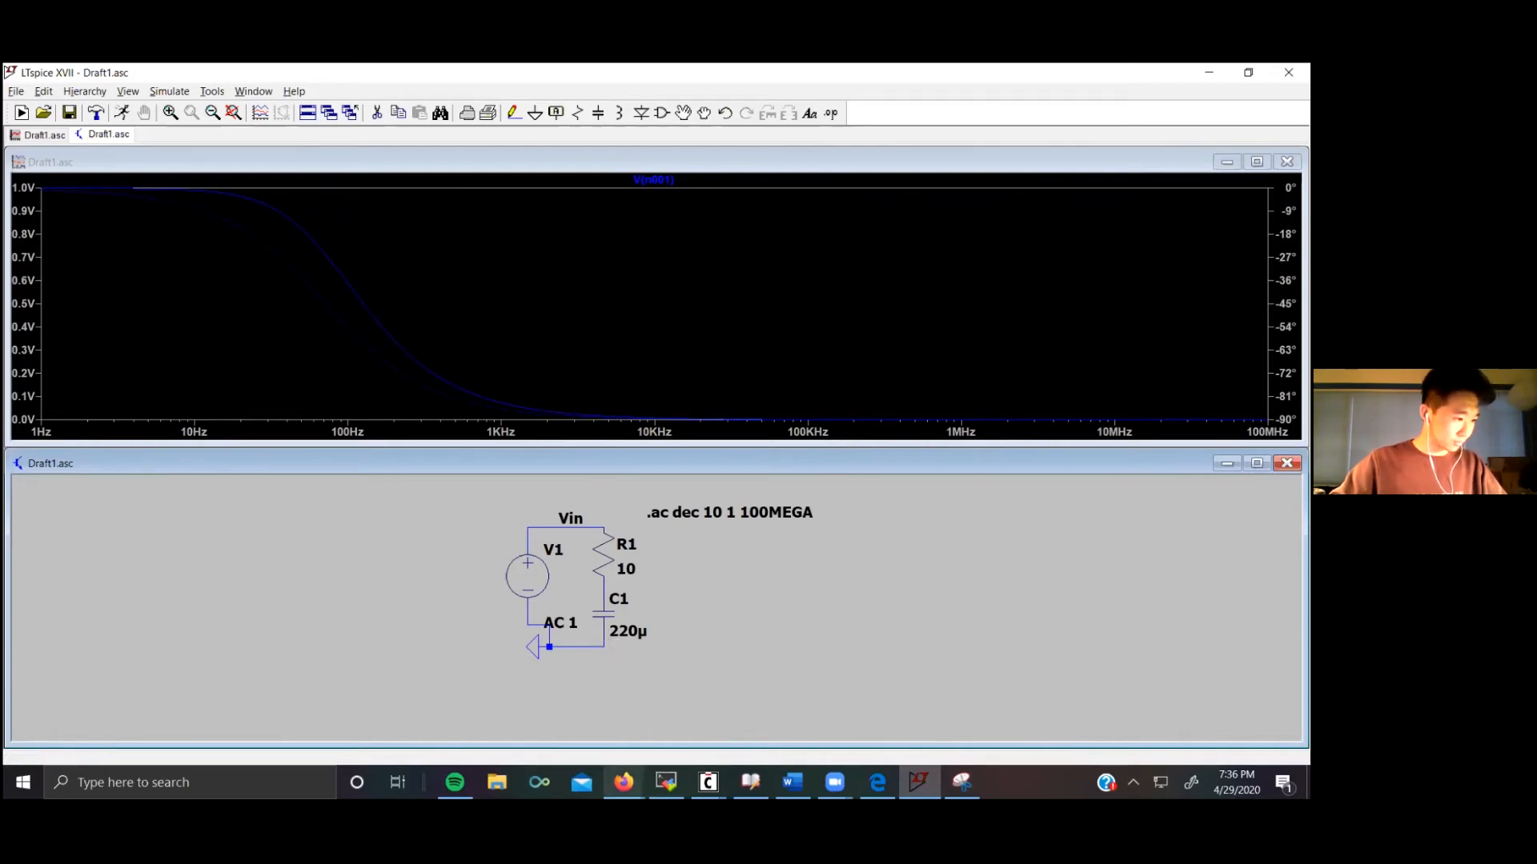
Step: Switch to the lecture slides and page through them to the OP-AMP Example slide
mouse_move(623, 782)
click(397, 712)
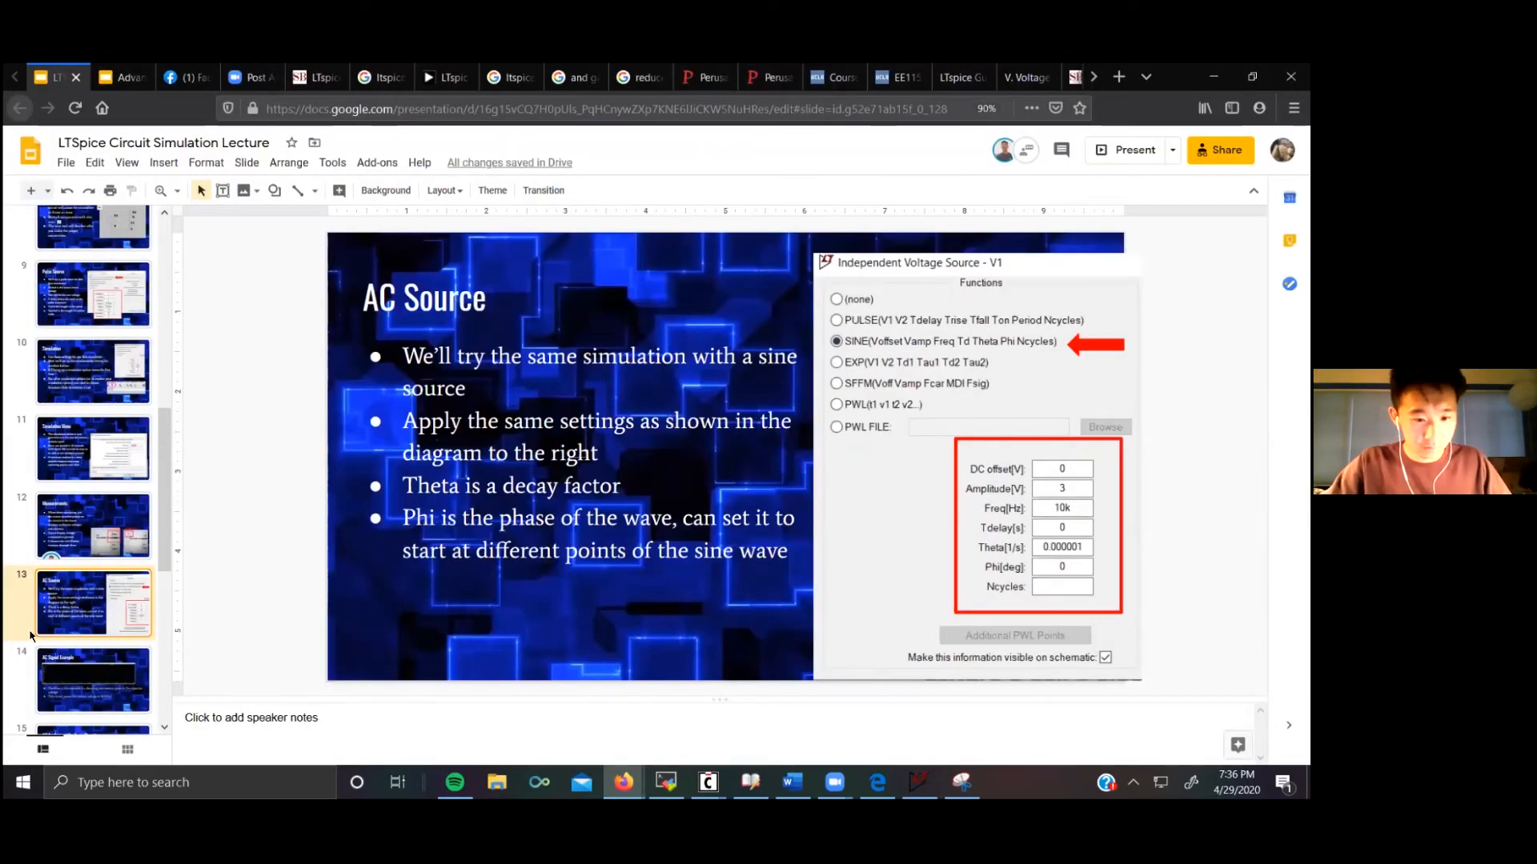
click(111, 681)
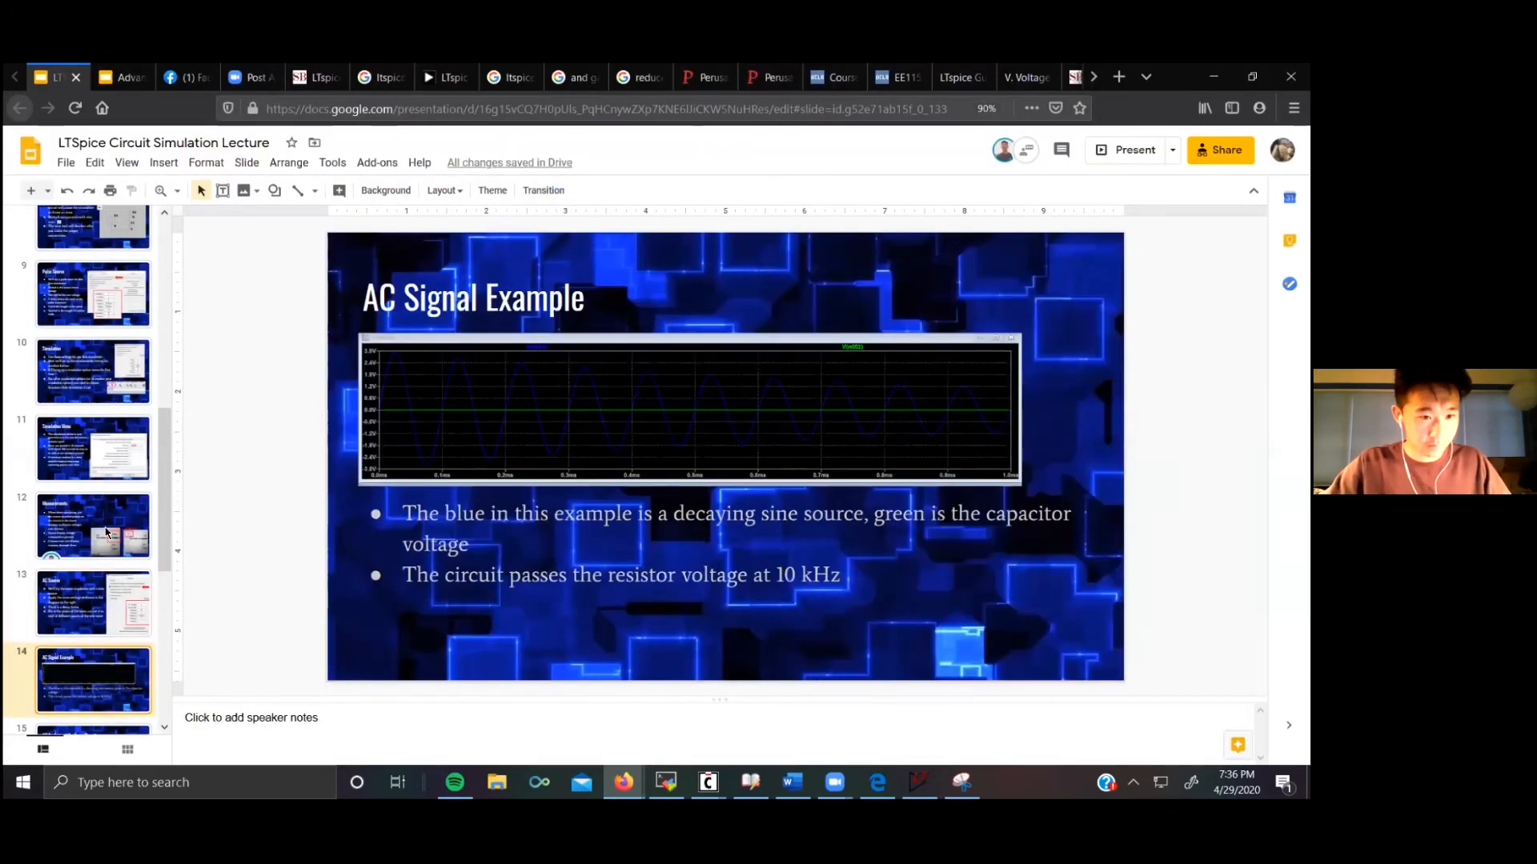
scroll(111, 610, down, 3)
click(113, 608)
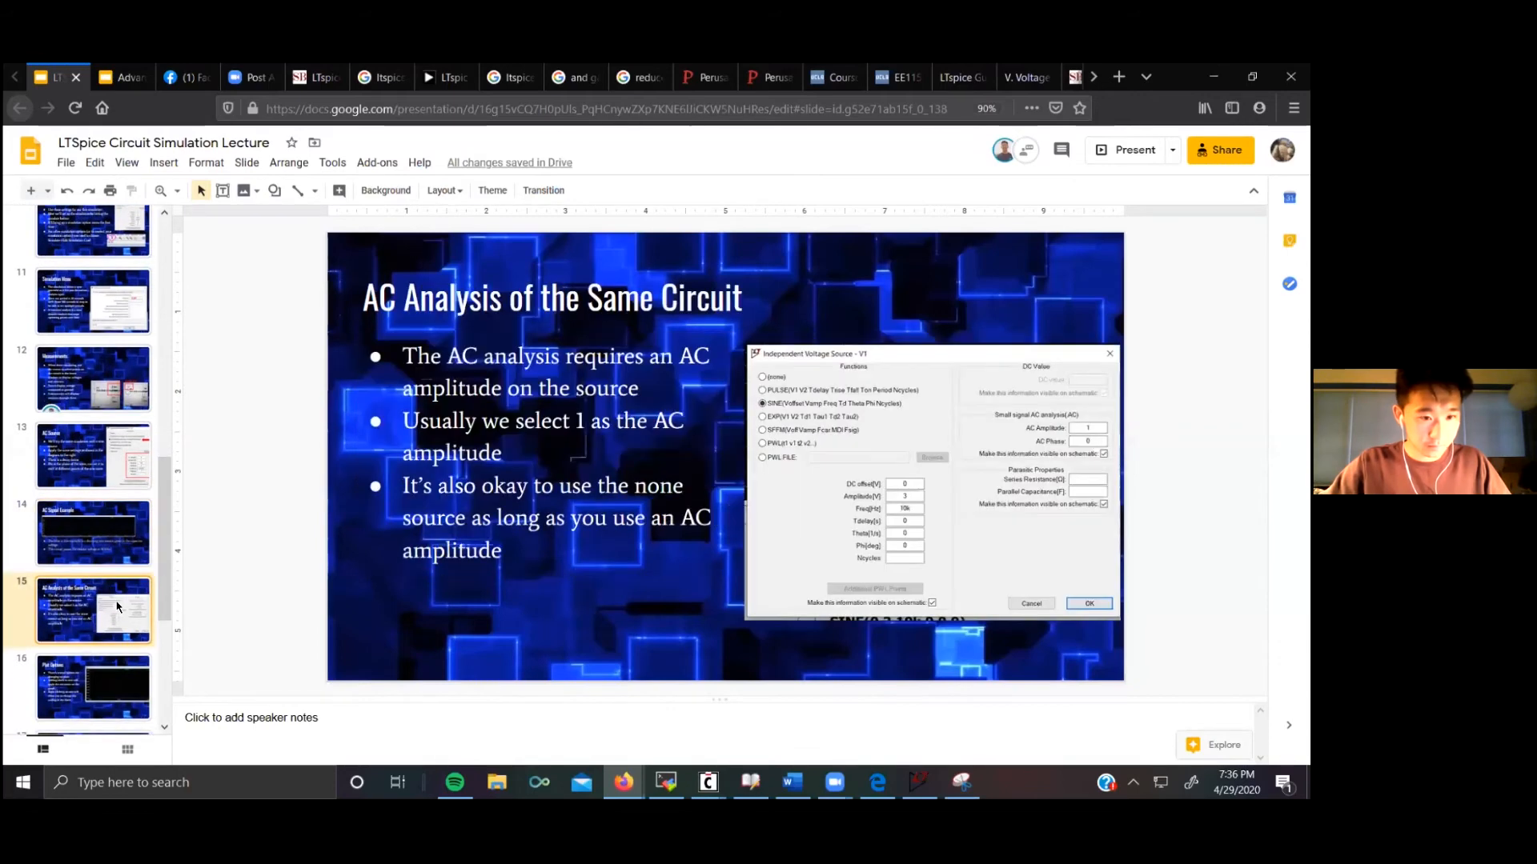
scroll(117, 606, down, 2)
click(117, 603)
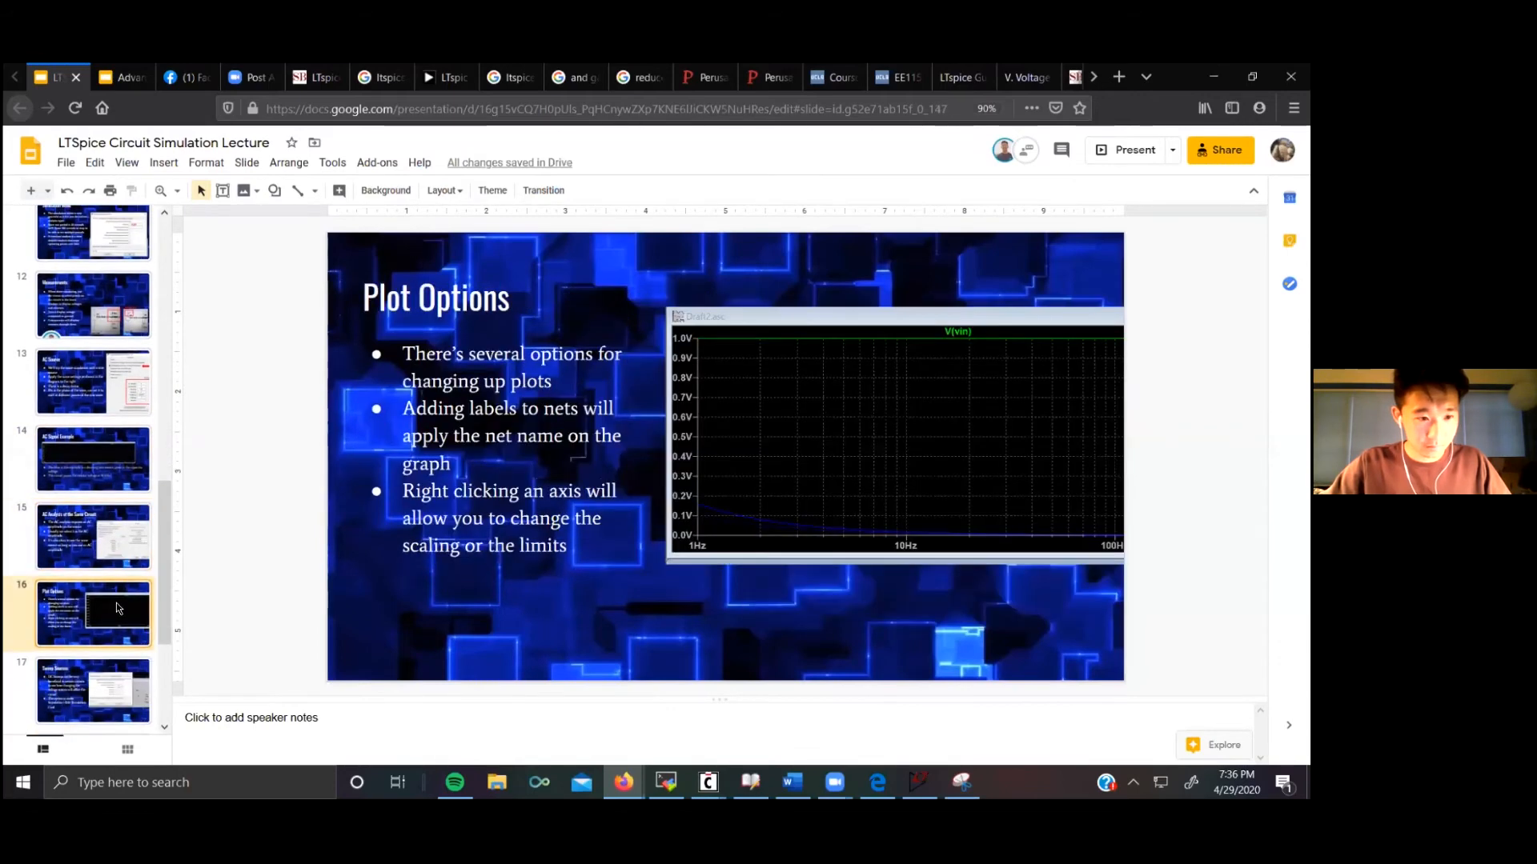
scroll(116, 603, down, 2)
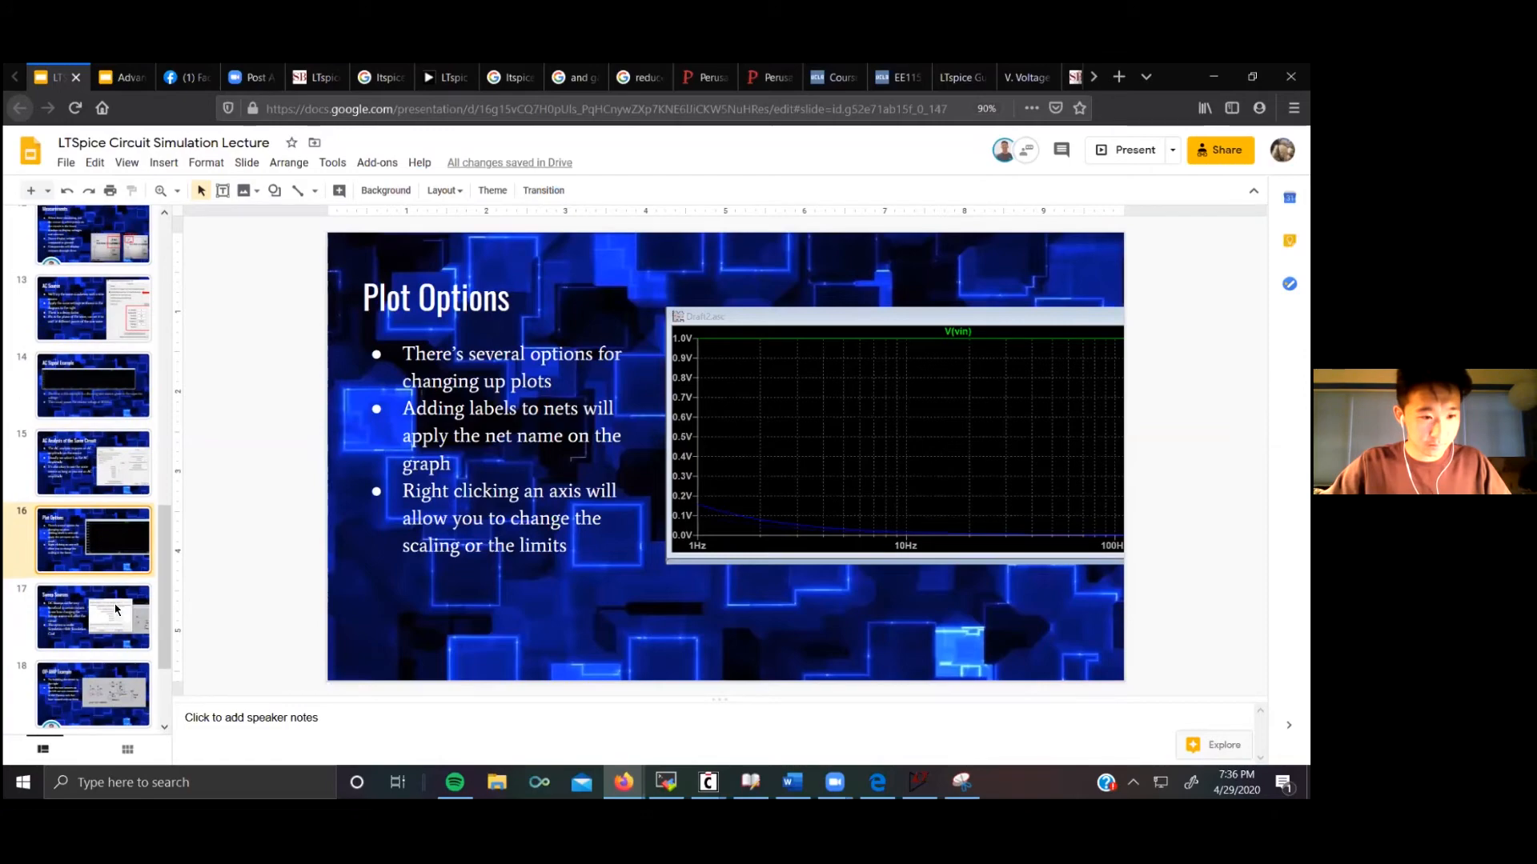
click(117, 609)
key(Down)
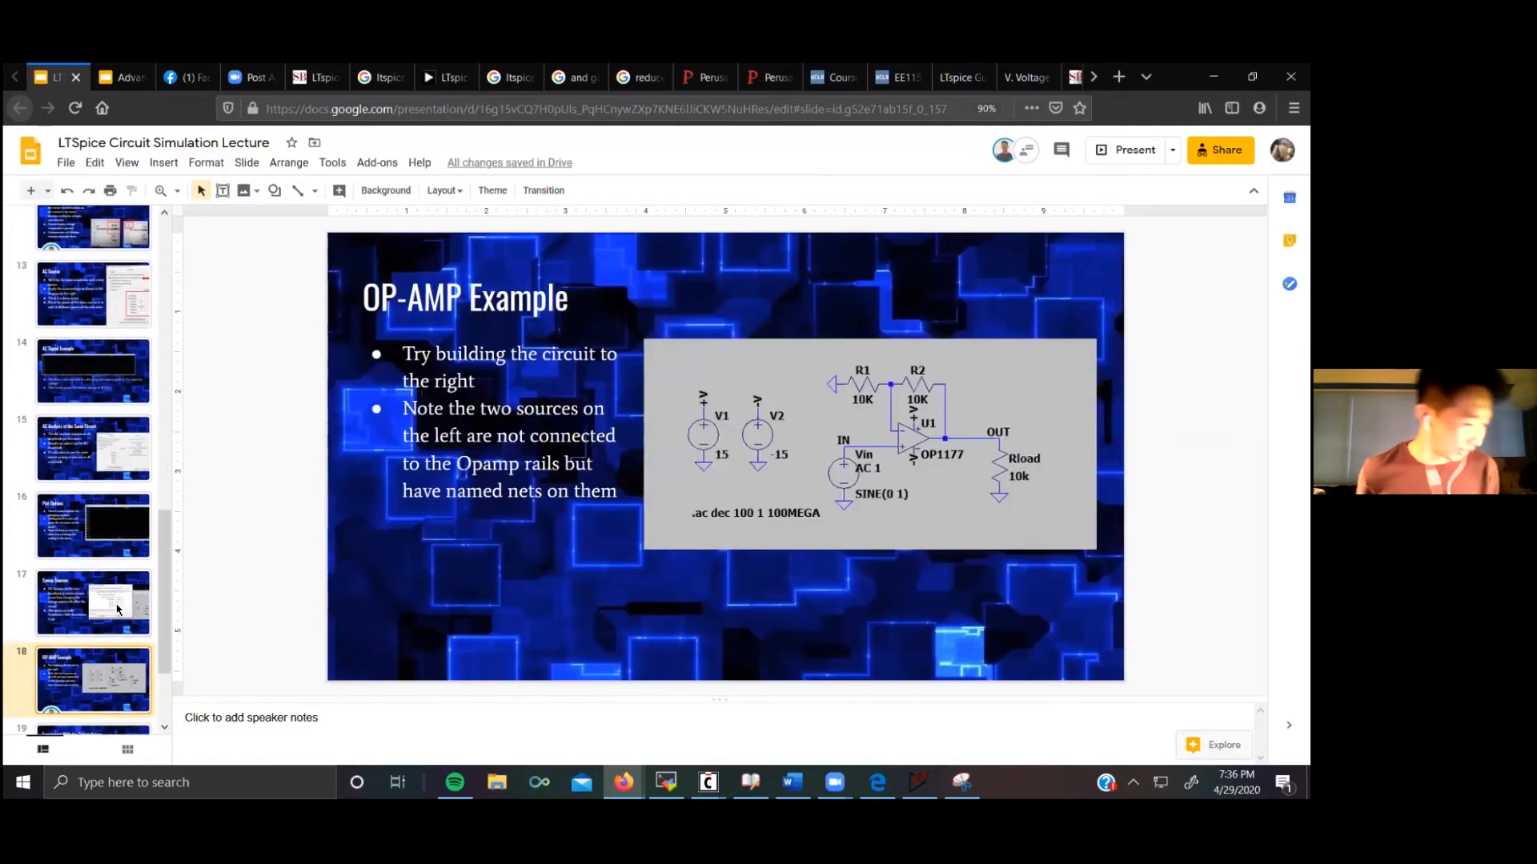
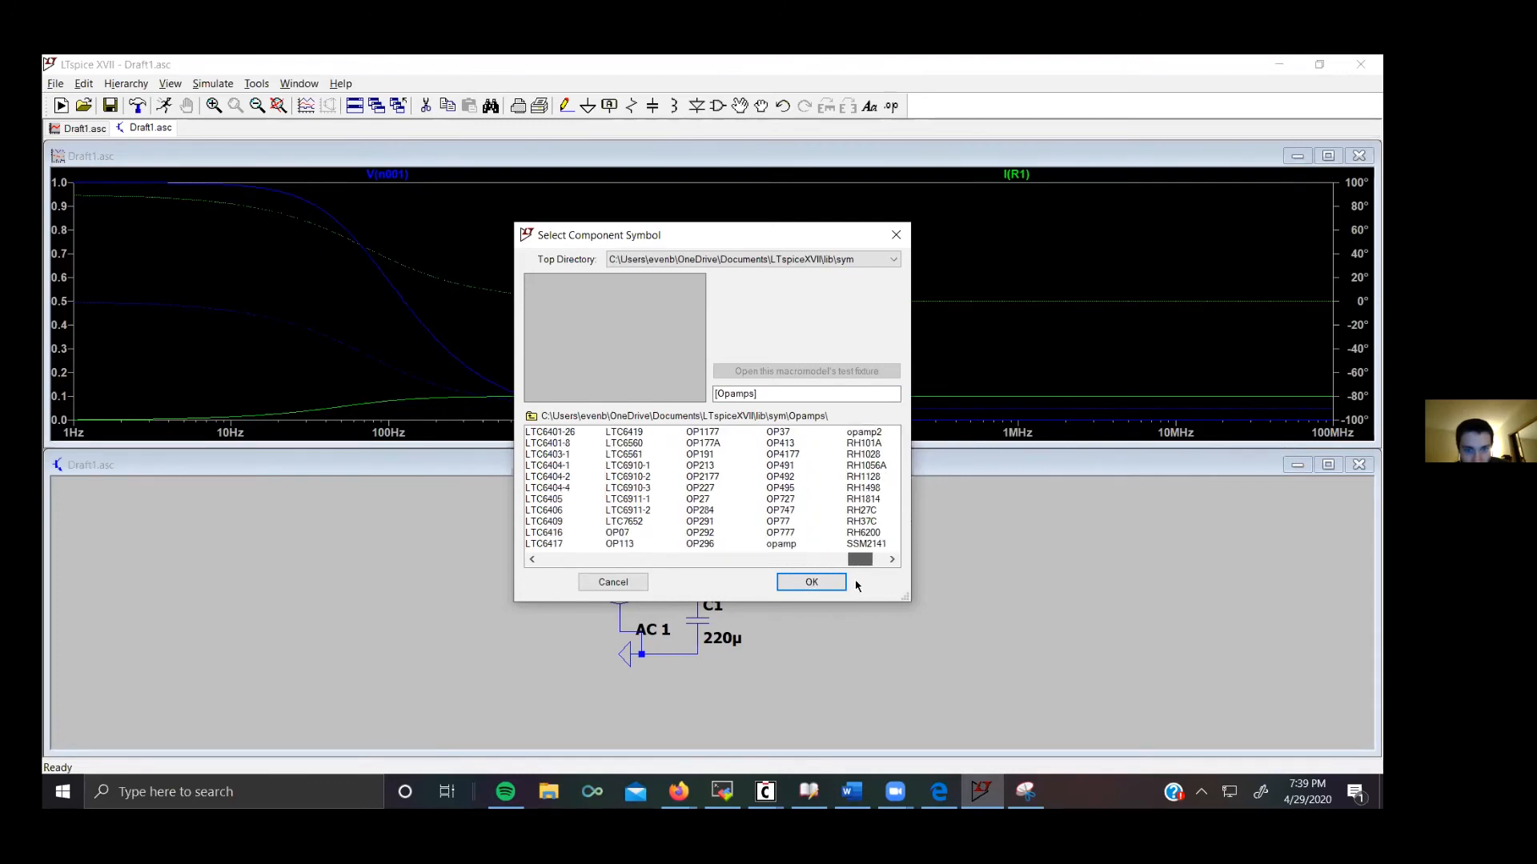
click(712, 433)
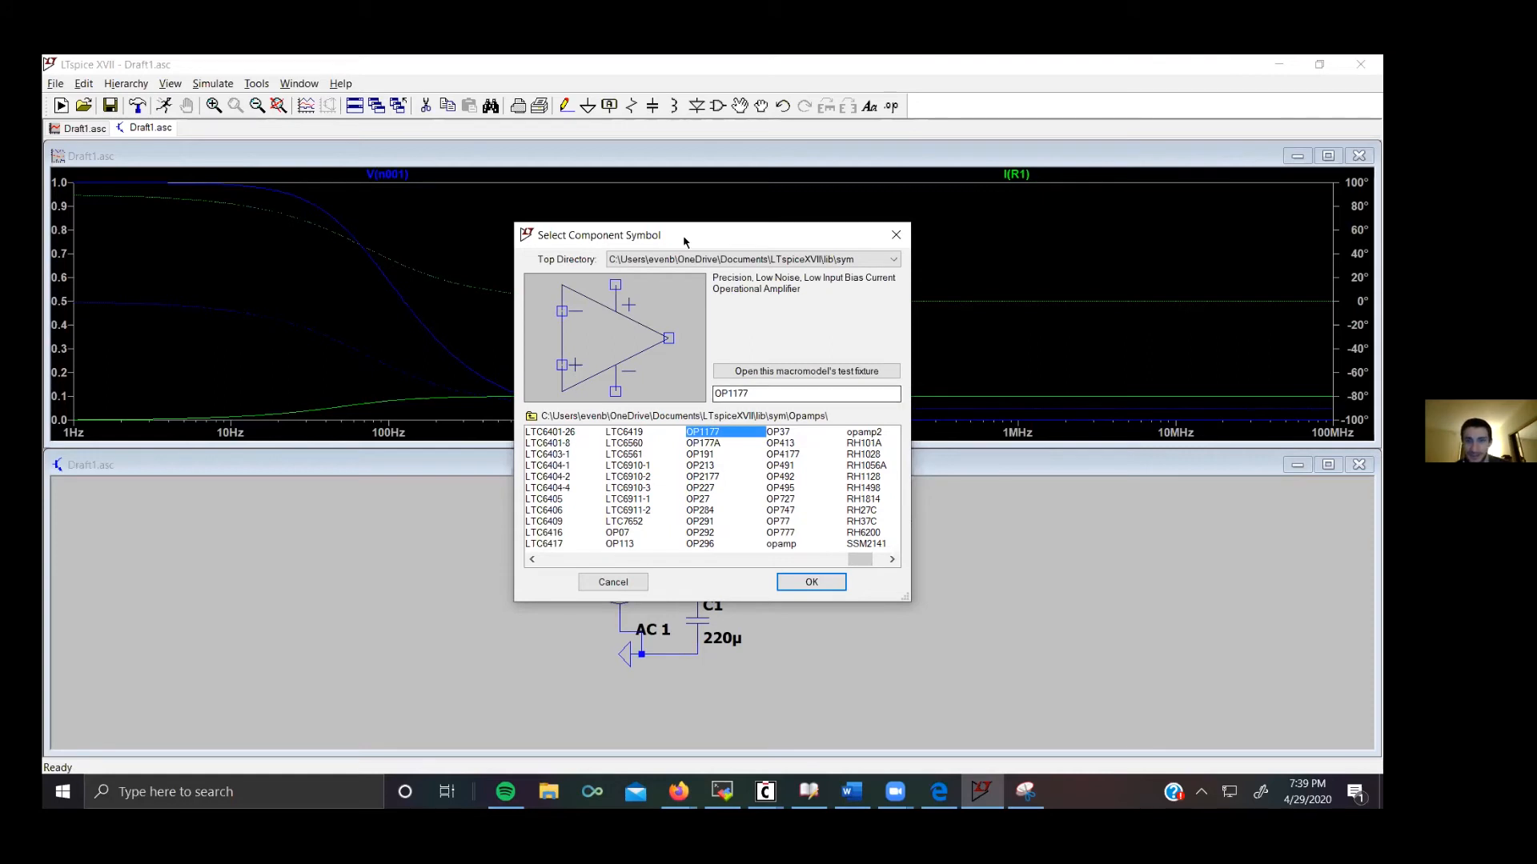
drag(684, 240, 628, 319)
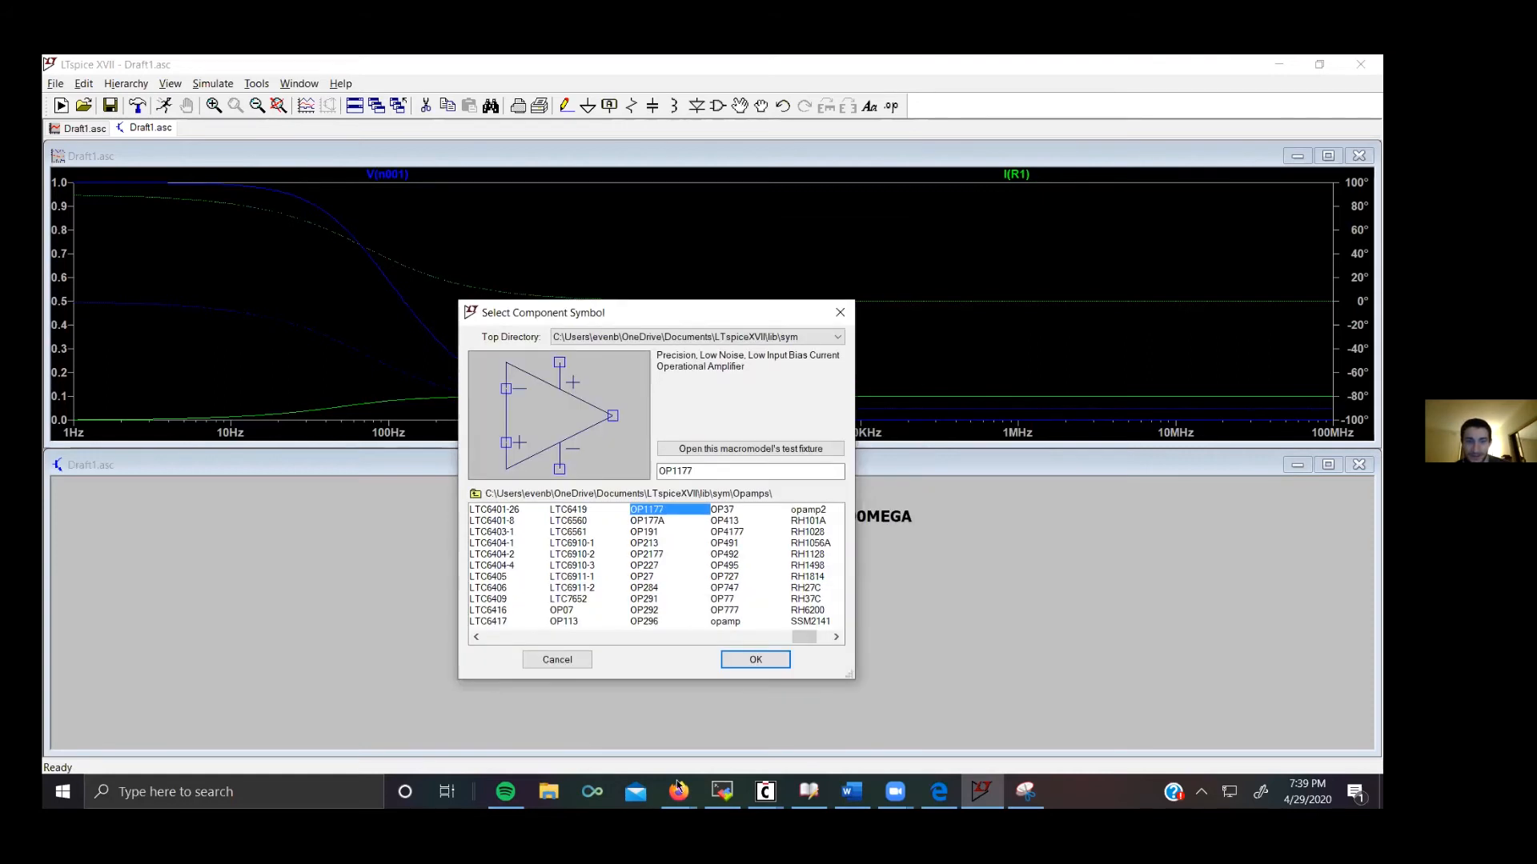
click(679, 792)
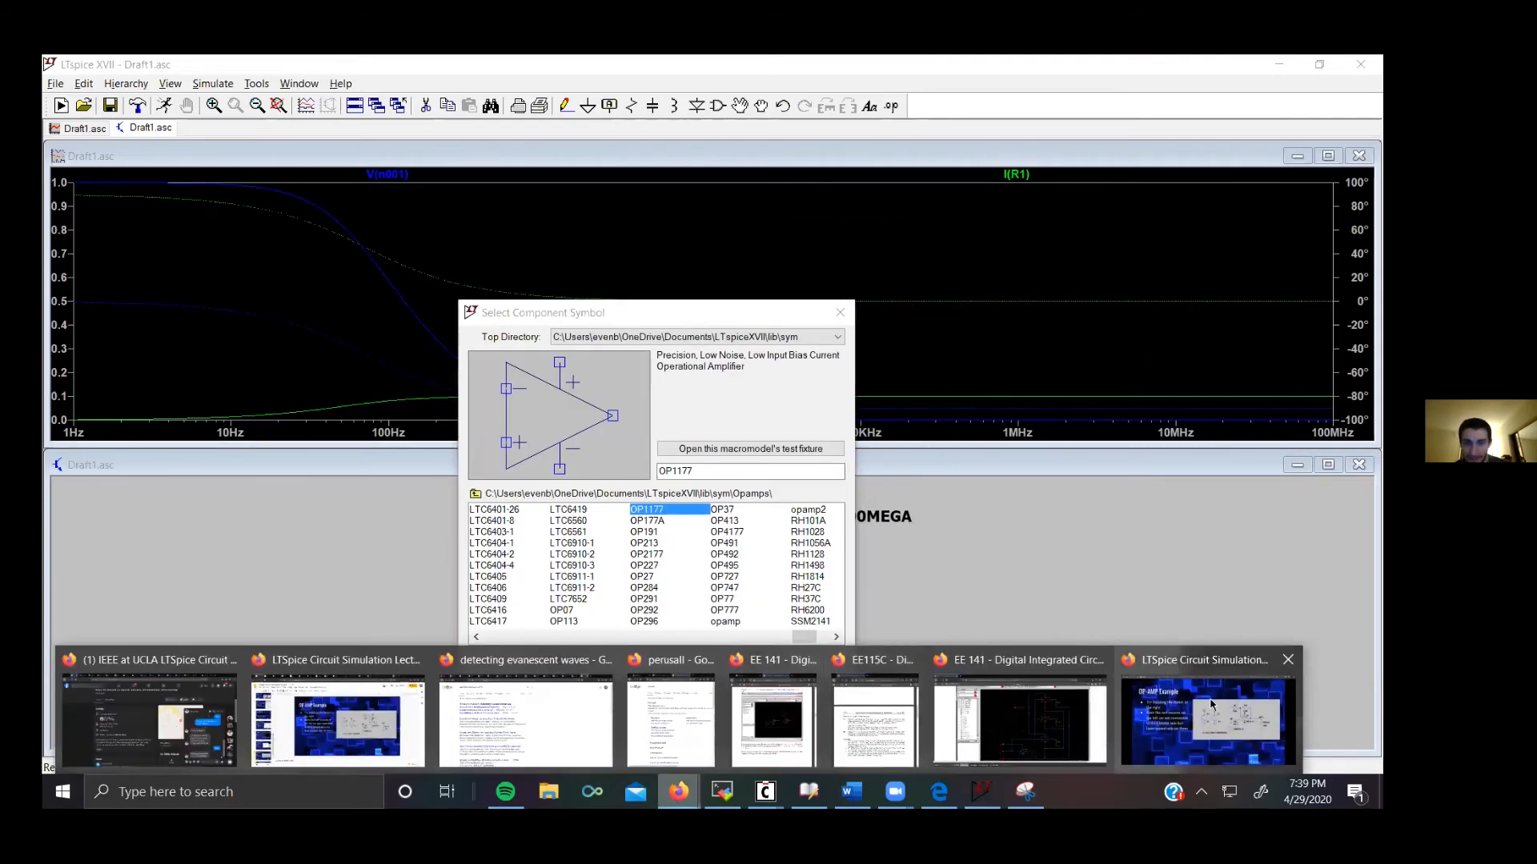
click(1211, 705)
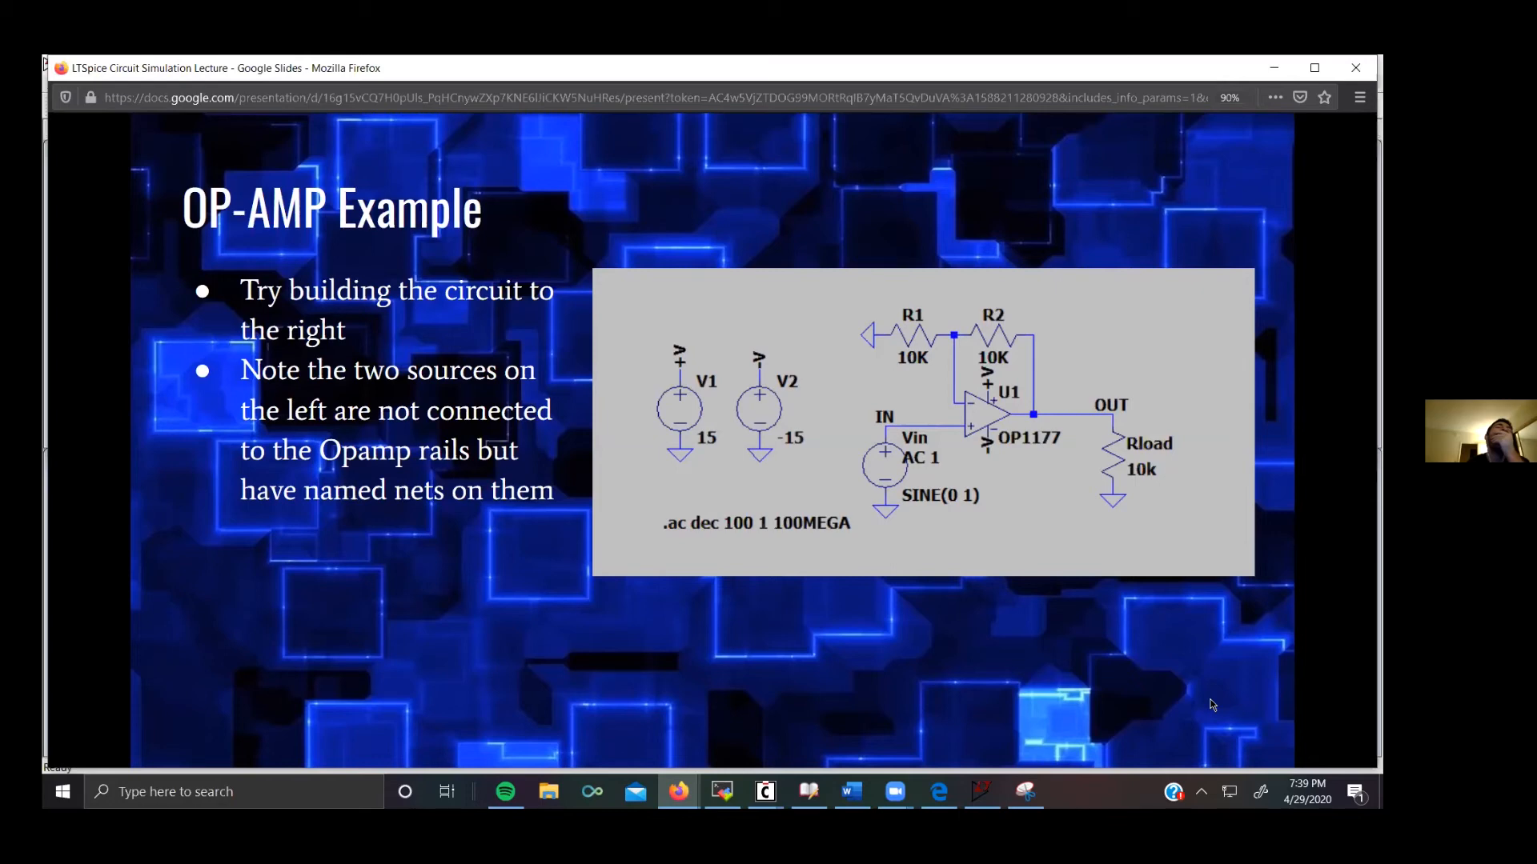
key(alt+Tab)
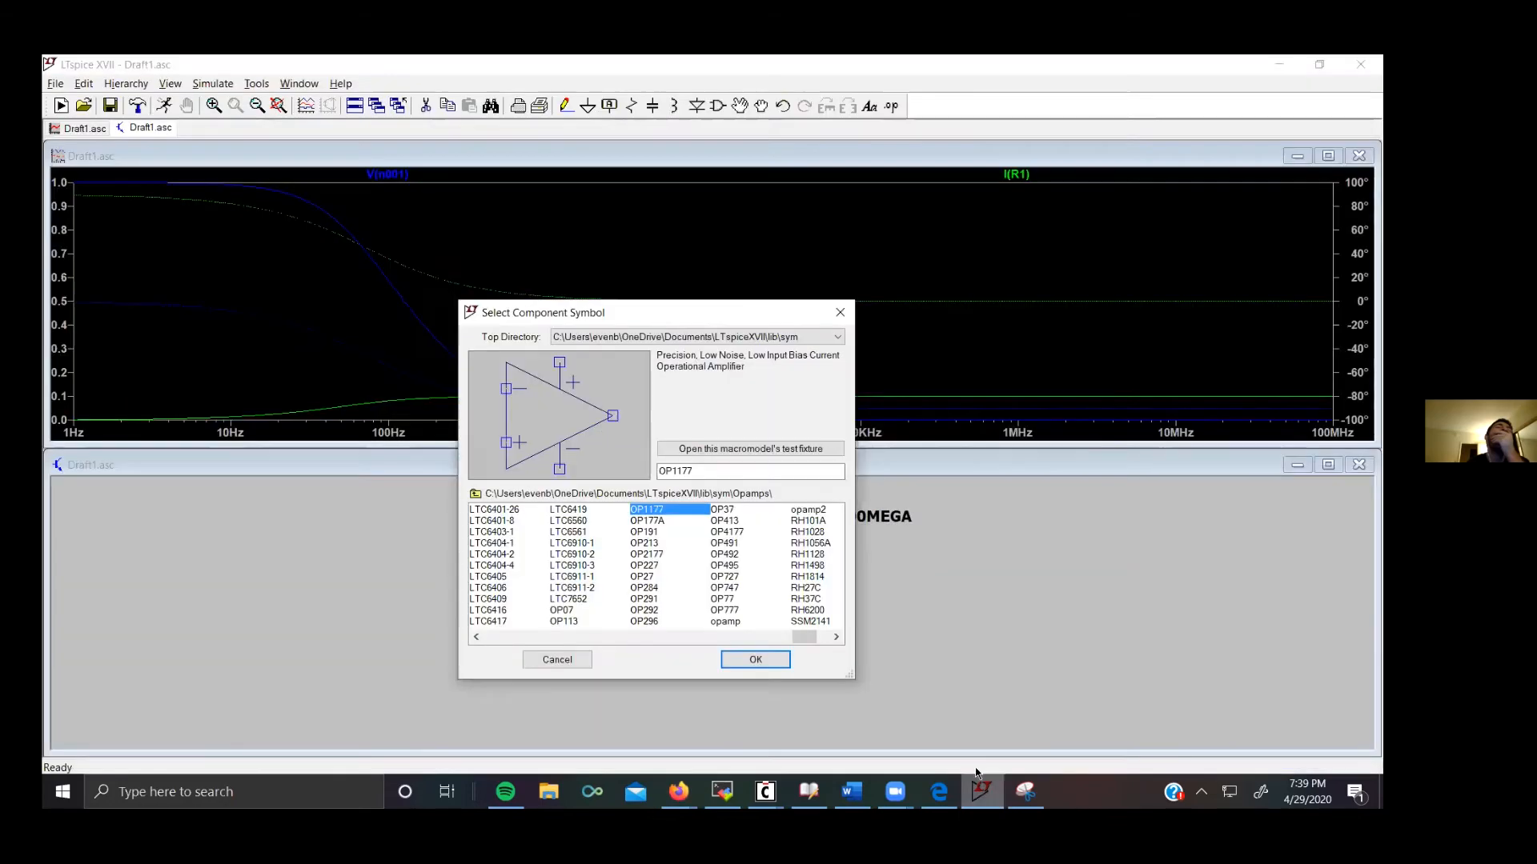
click(841, 313)
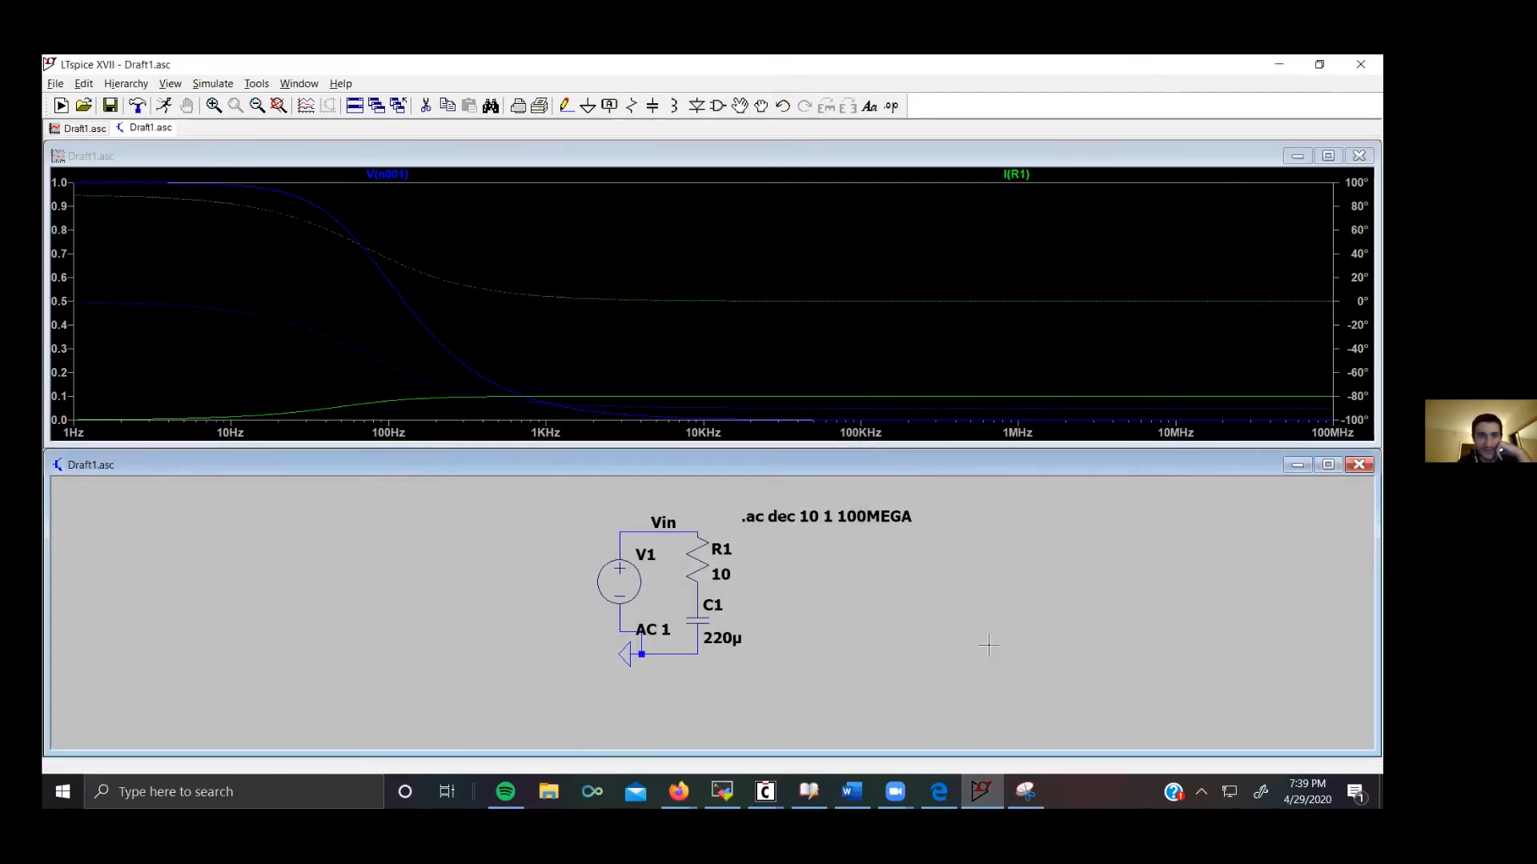
Step: Place a new resistor R2, rotated horizontal, to the right of the RC circuit
key(r)
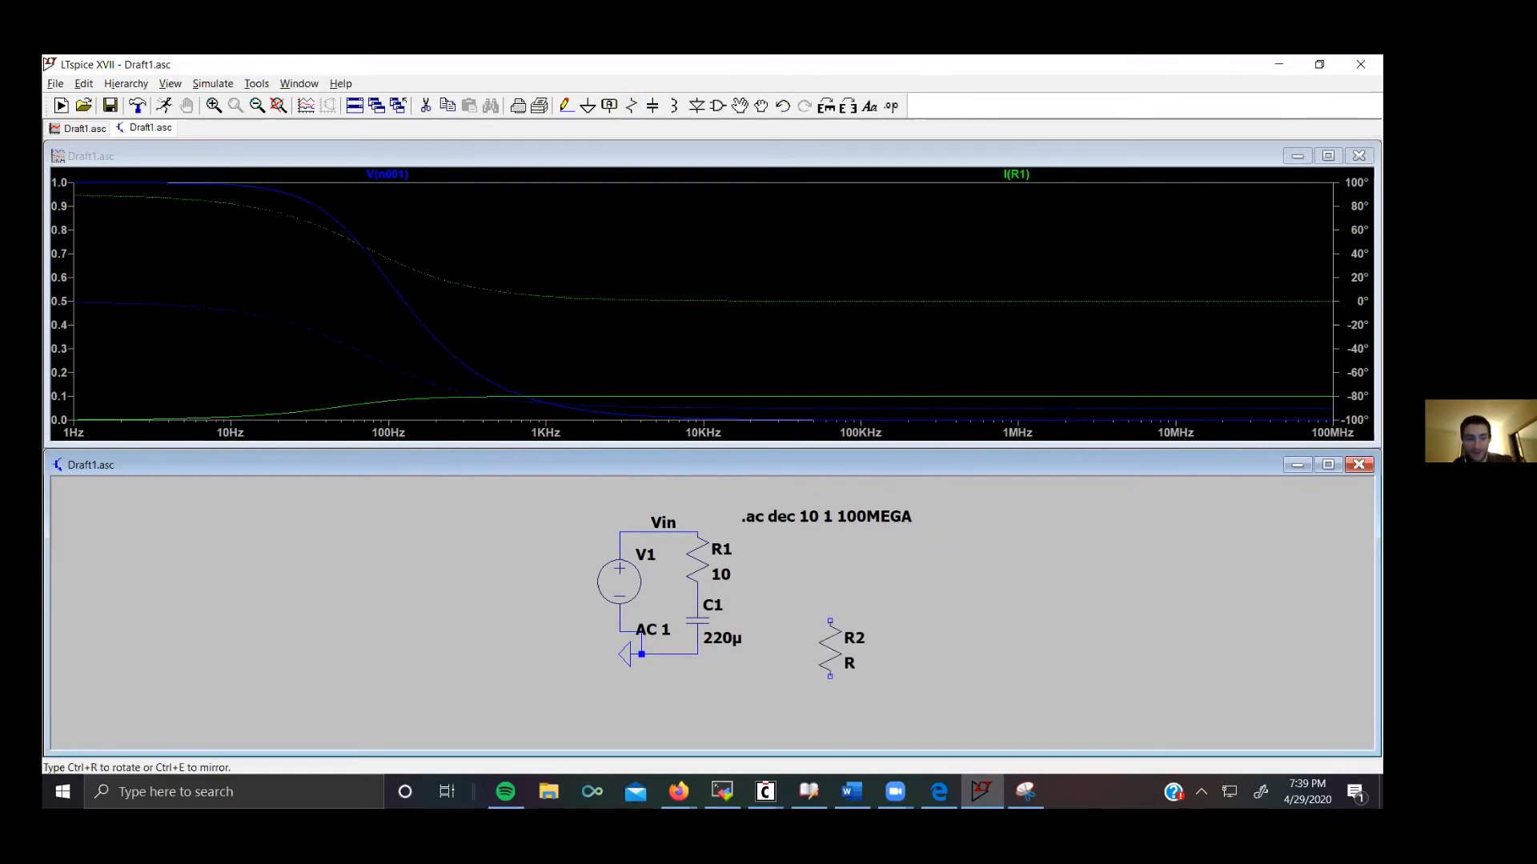
key(ctrl+r)
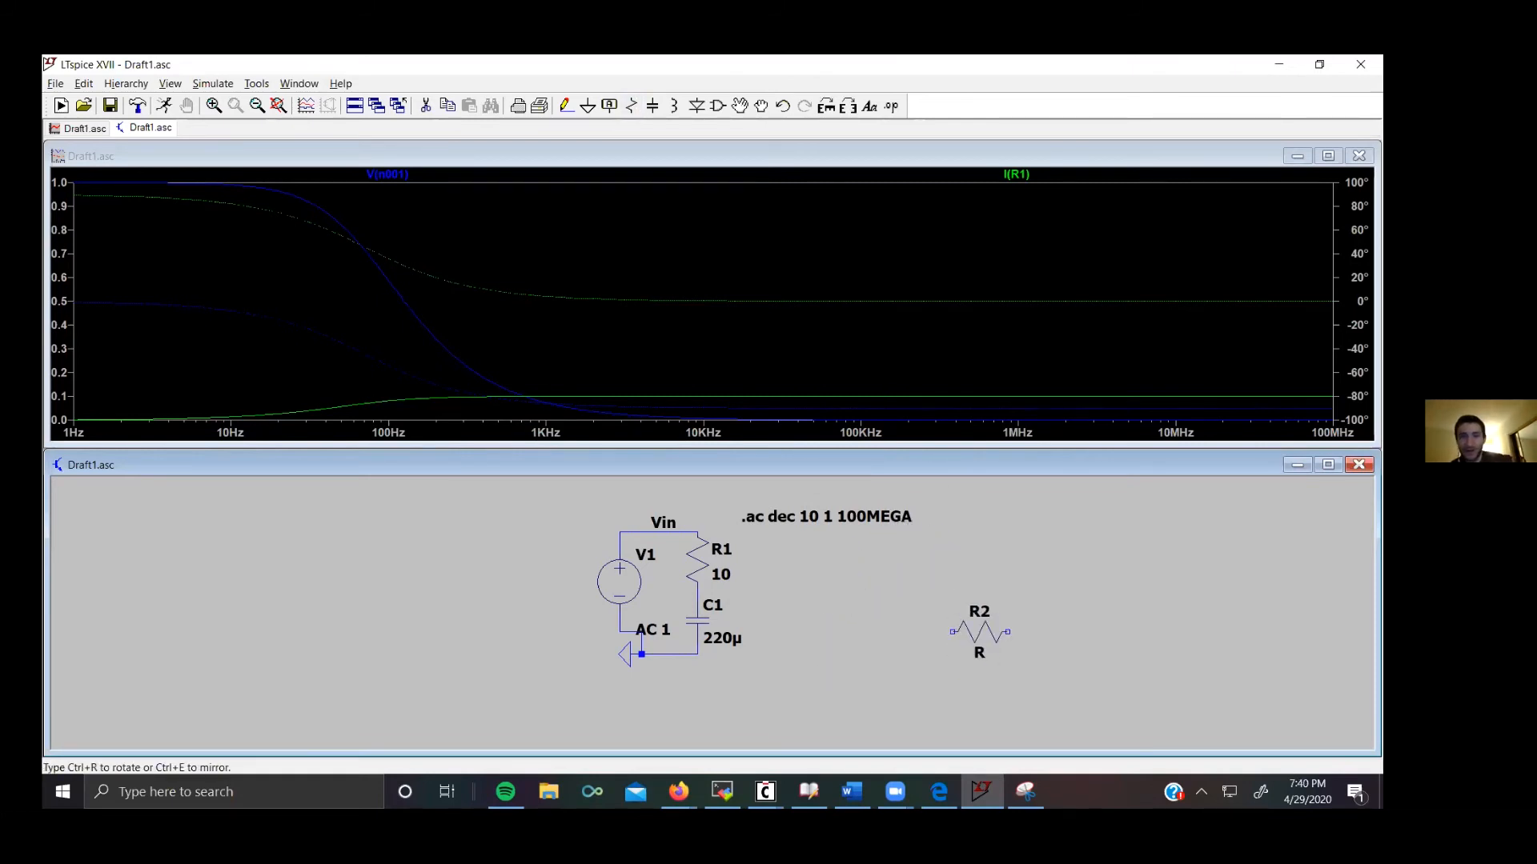
key(ctrl+r)
key(ctrl+r)
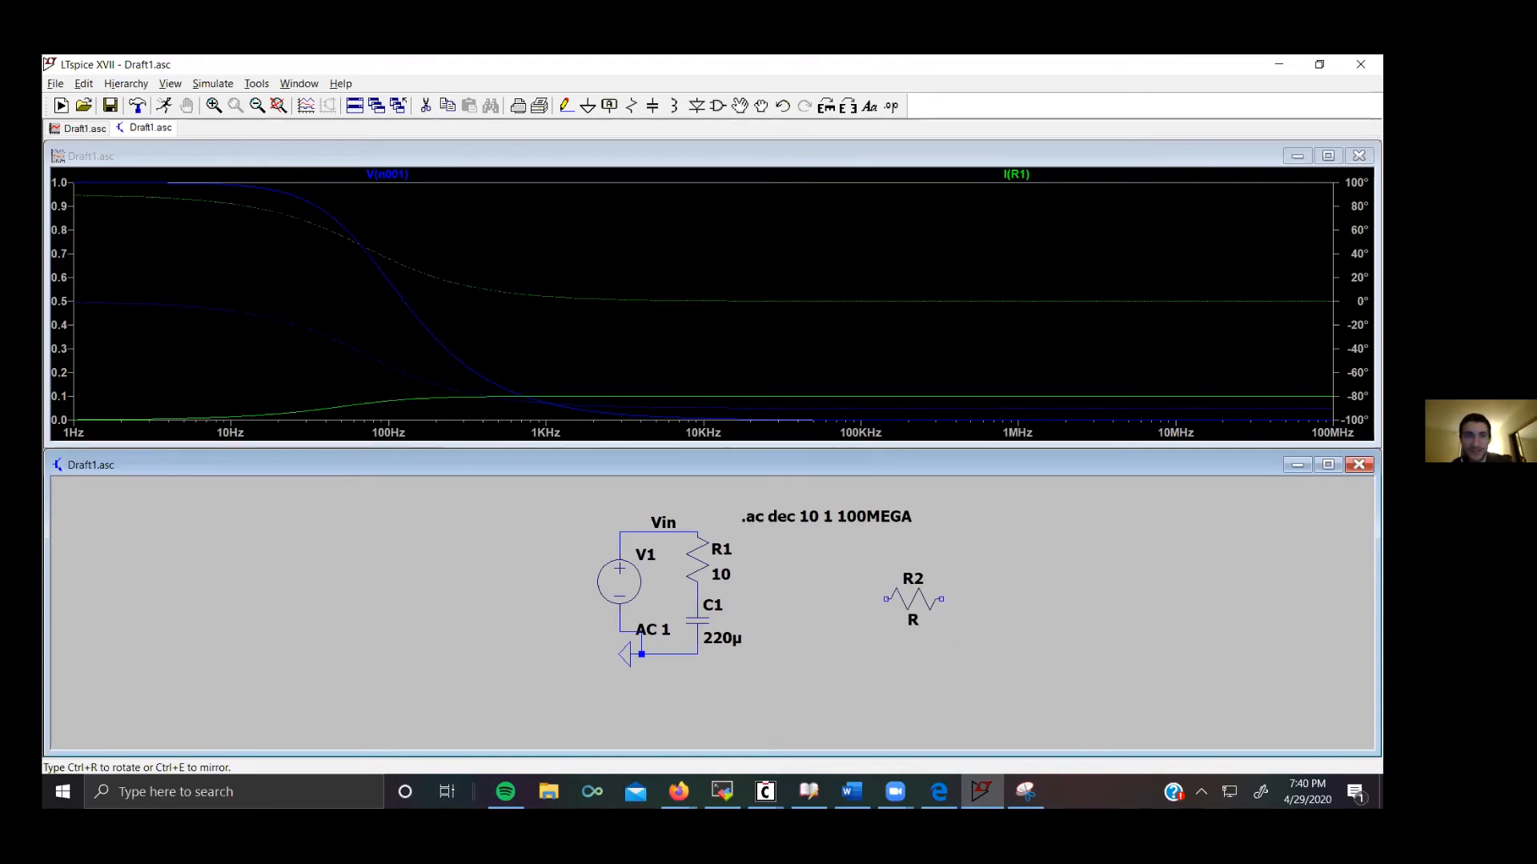
click(902, 608)
key(Escape)
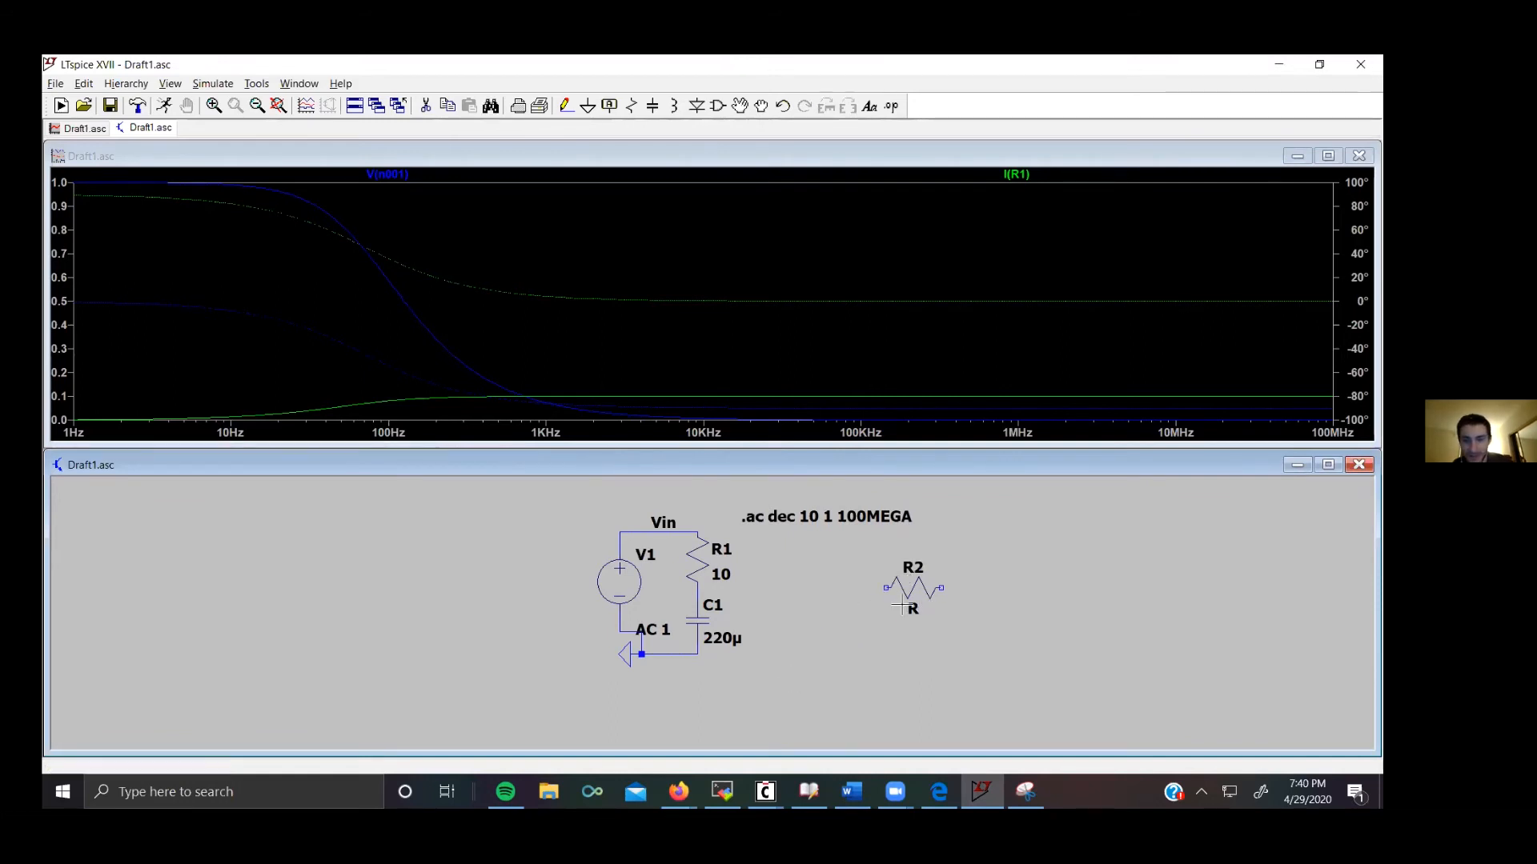
right_click(902, 609)
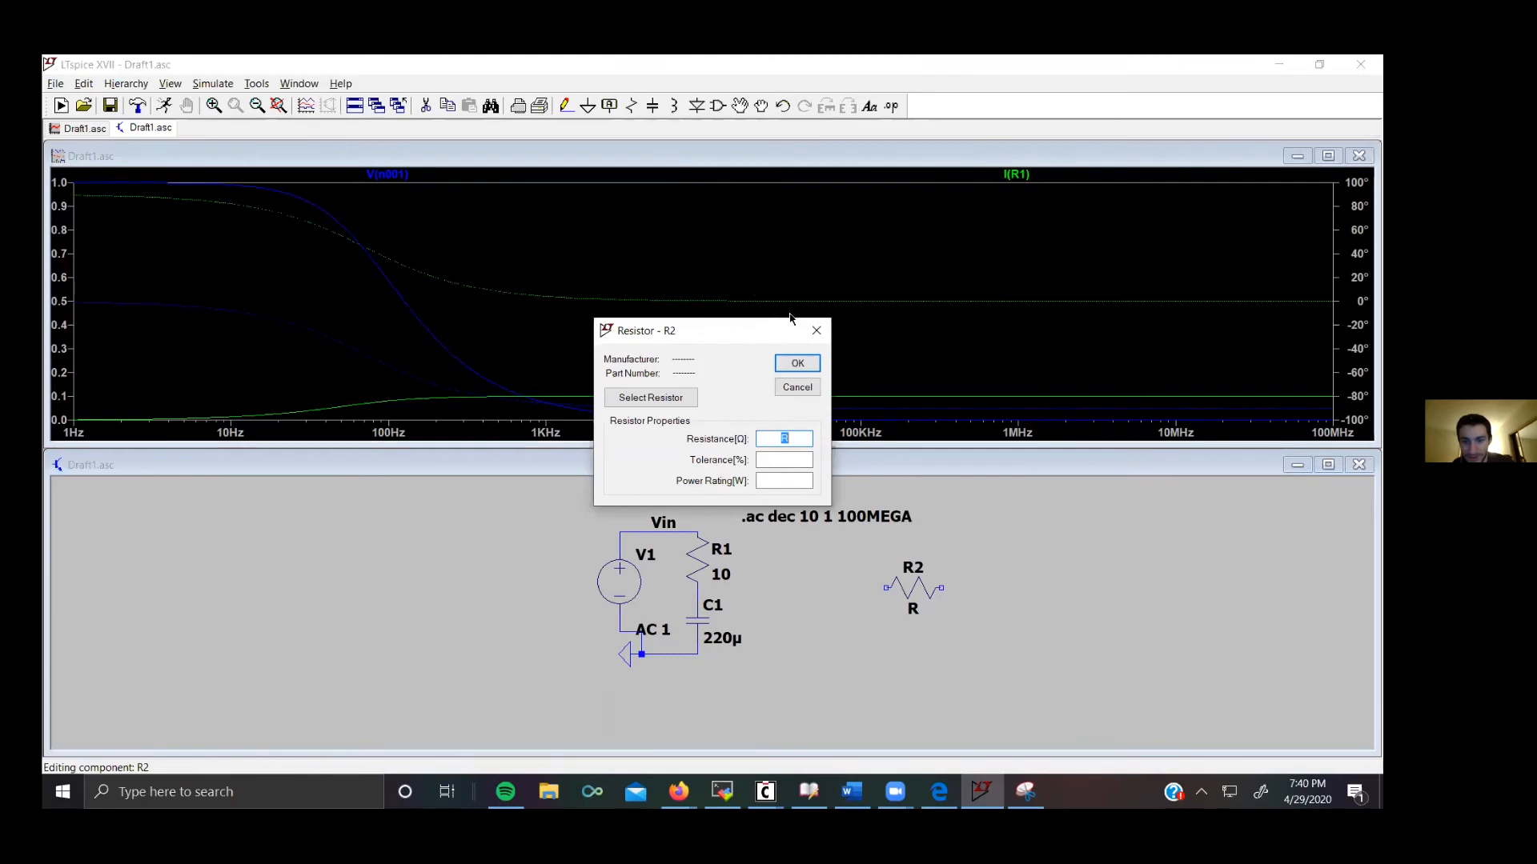
click(816, 330)
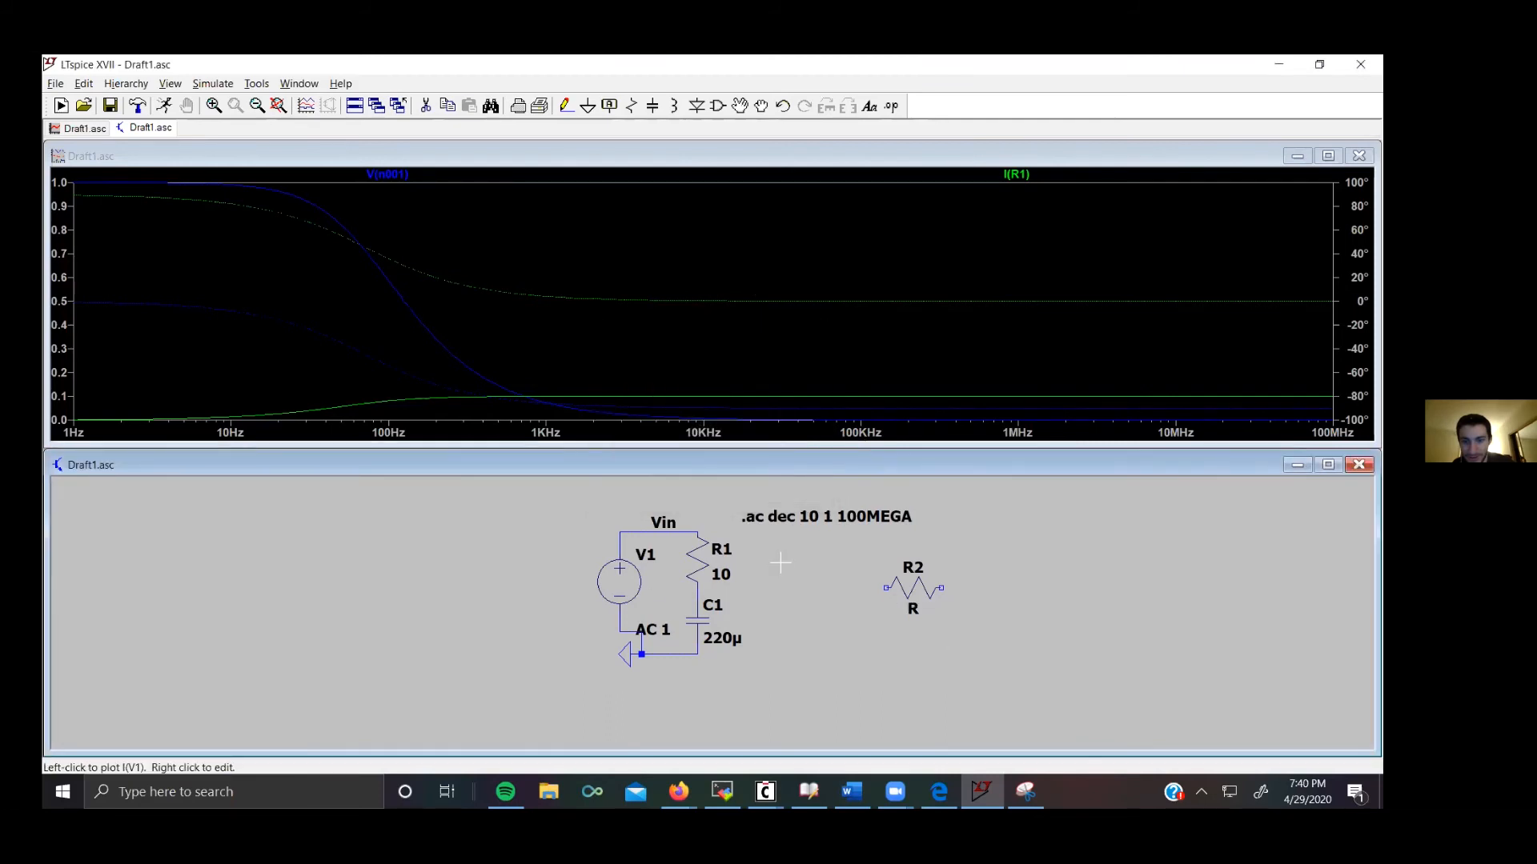
click(738, 107)
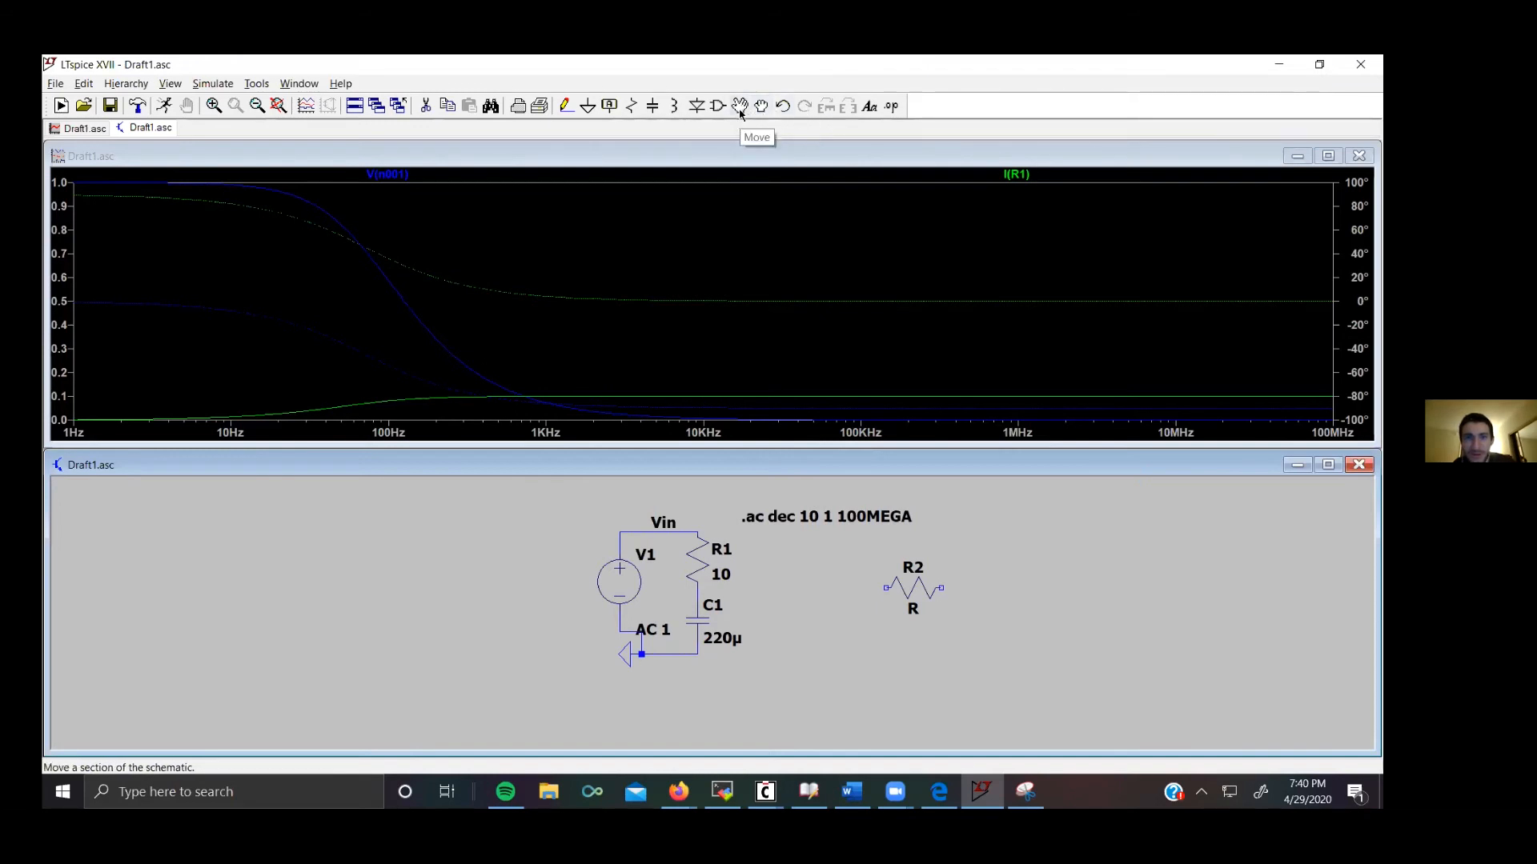
click(896, 587)
key(ctrl+r)
key(ctrl+r)
key(ctrl+r)
key(ctrl+r)
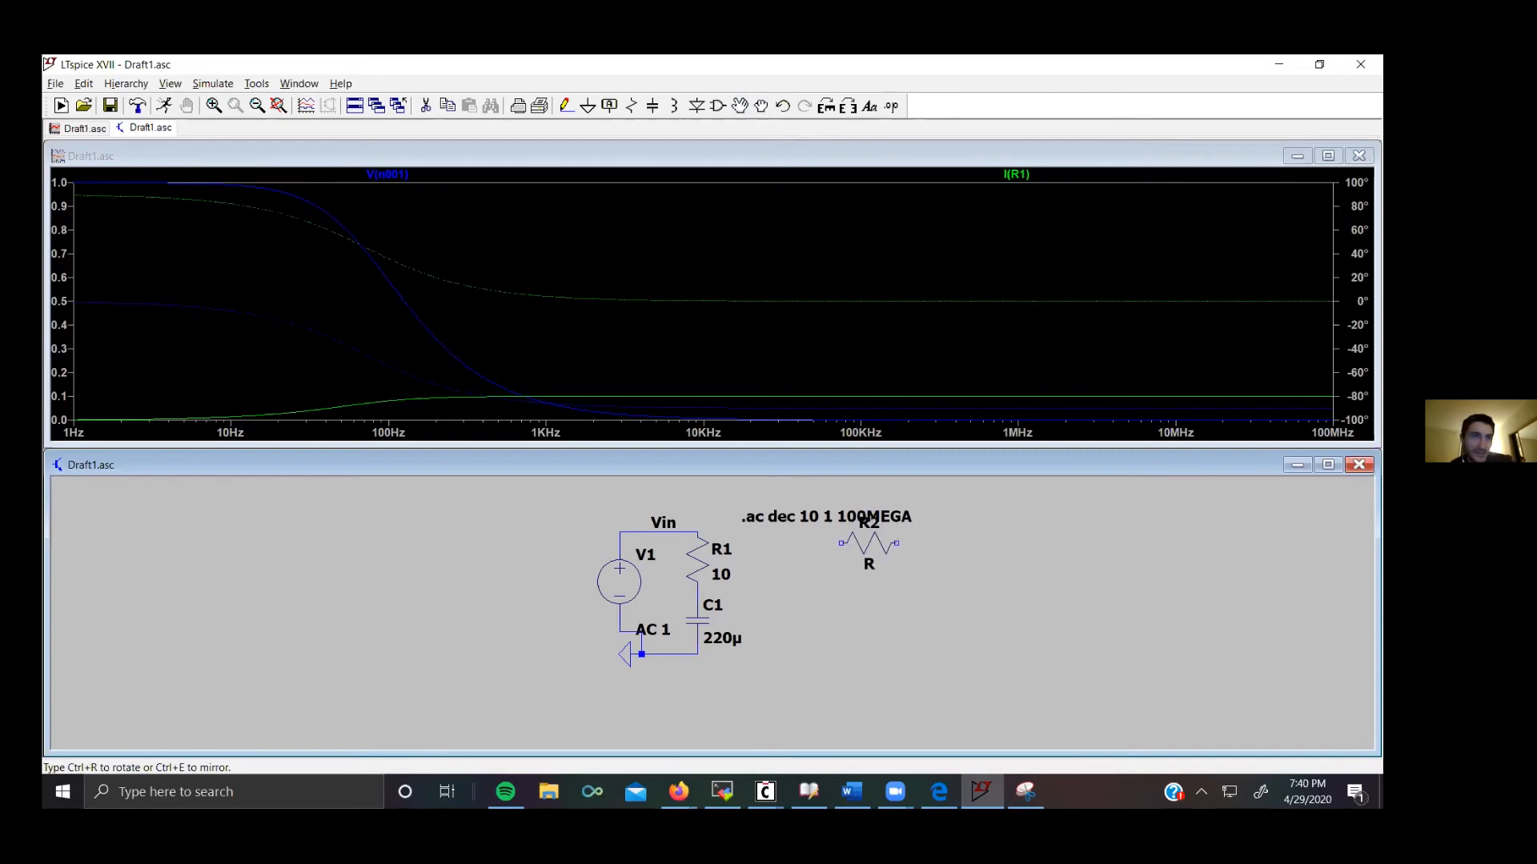
click(912, 589)
click(90, 84)
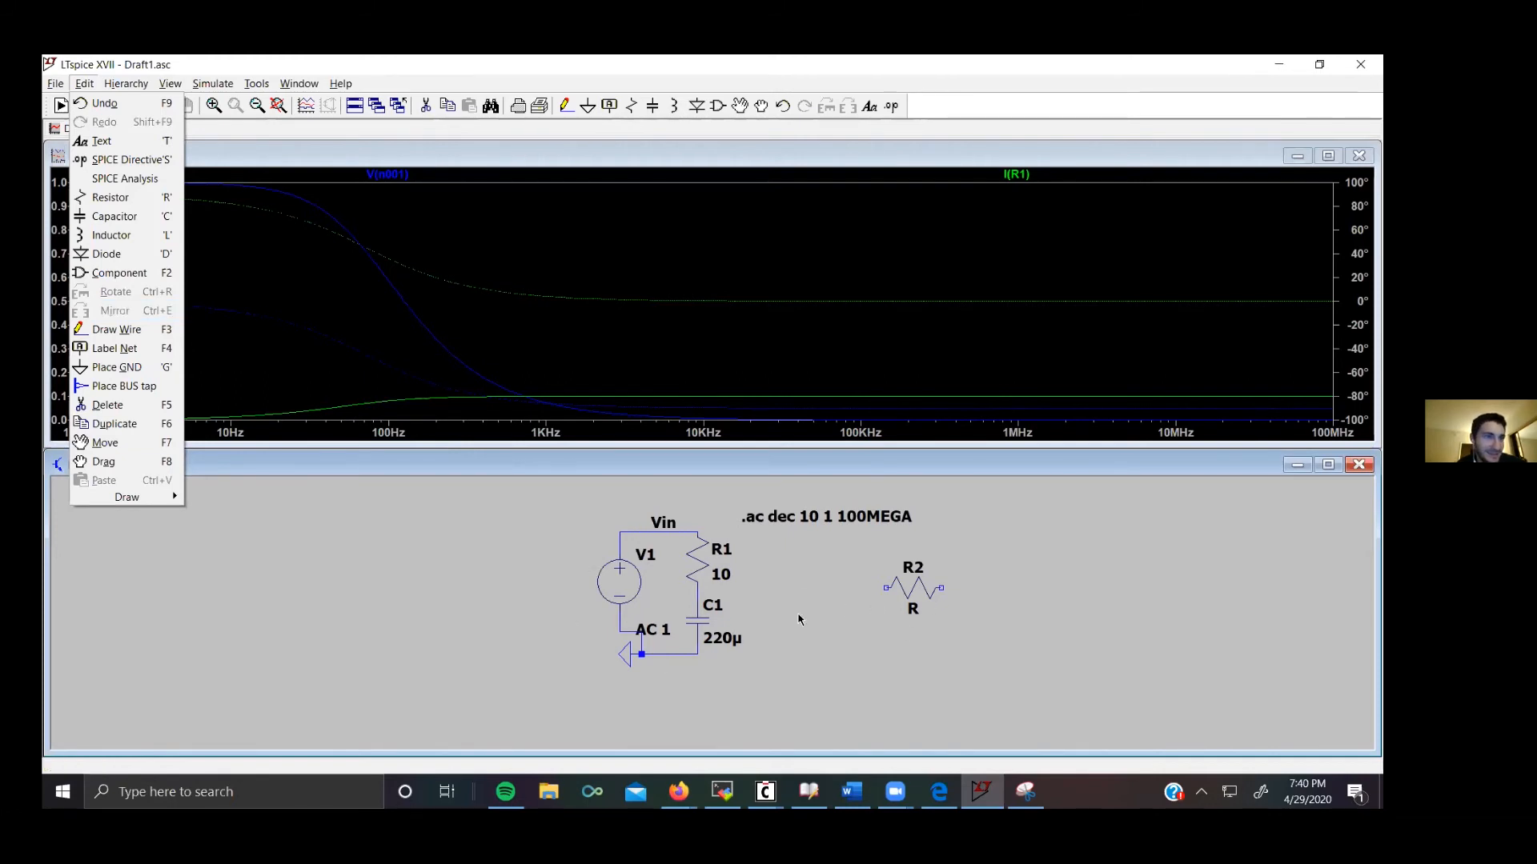
click(775, 625)
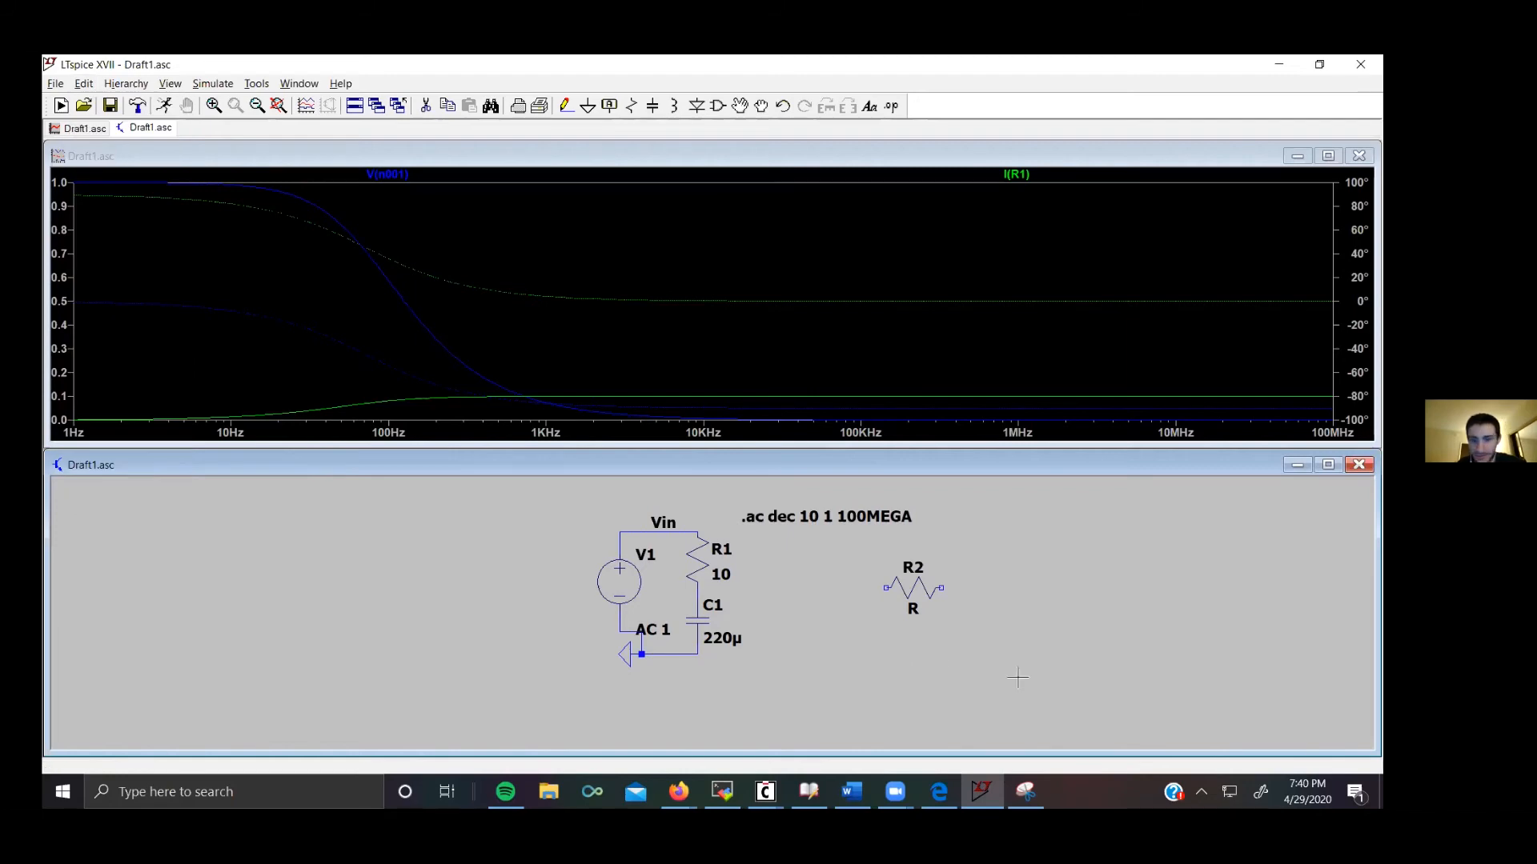
Step: Switch to the lecture slides to review the OP-AMP Example circuit, then return to LTspice
click(679, 791)
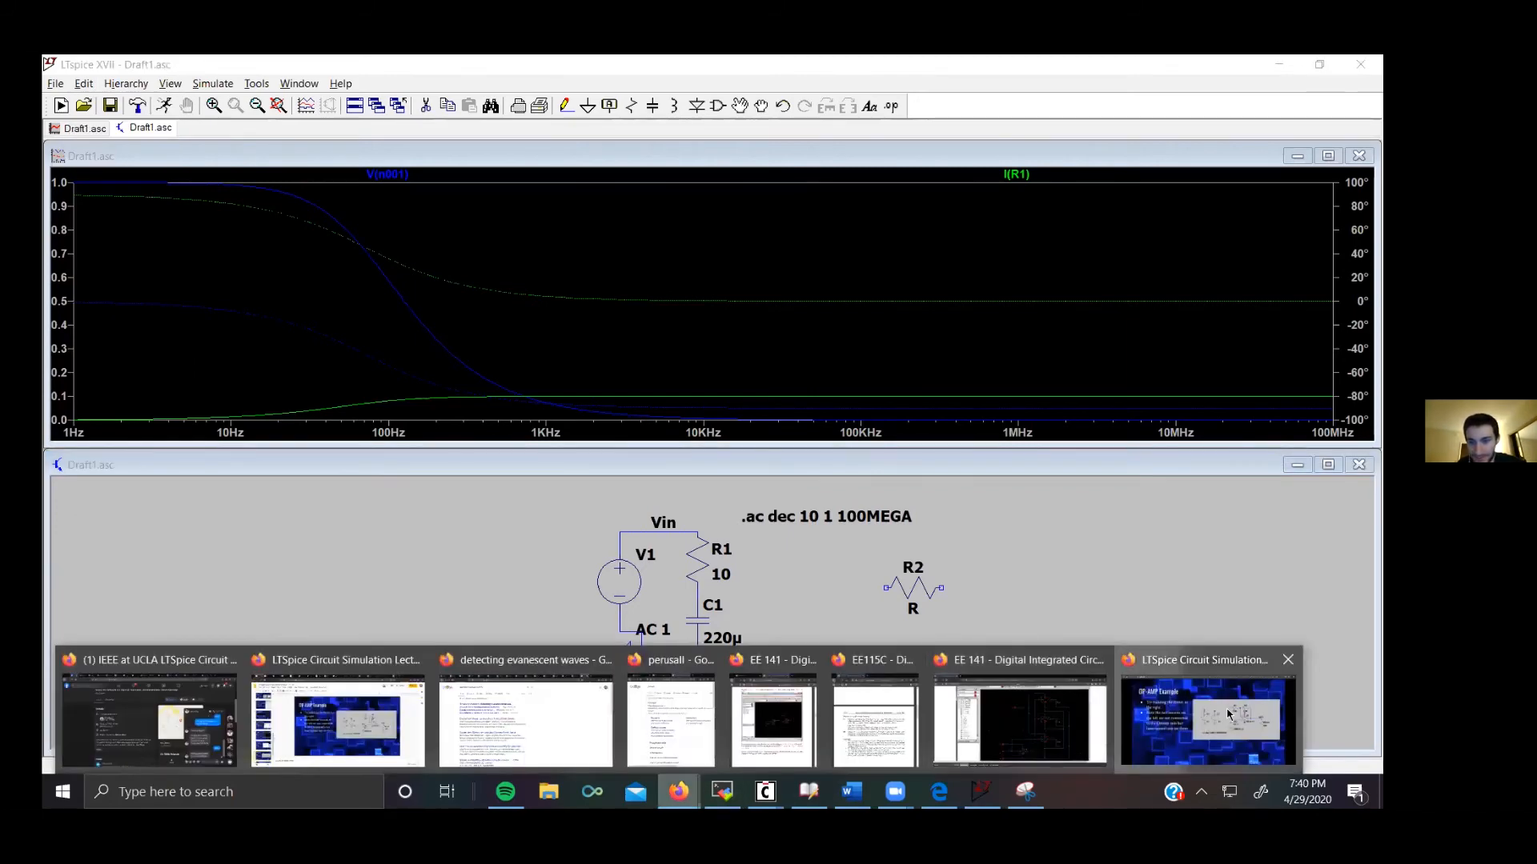
click(1231, 715)
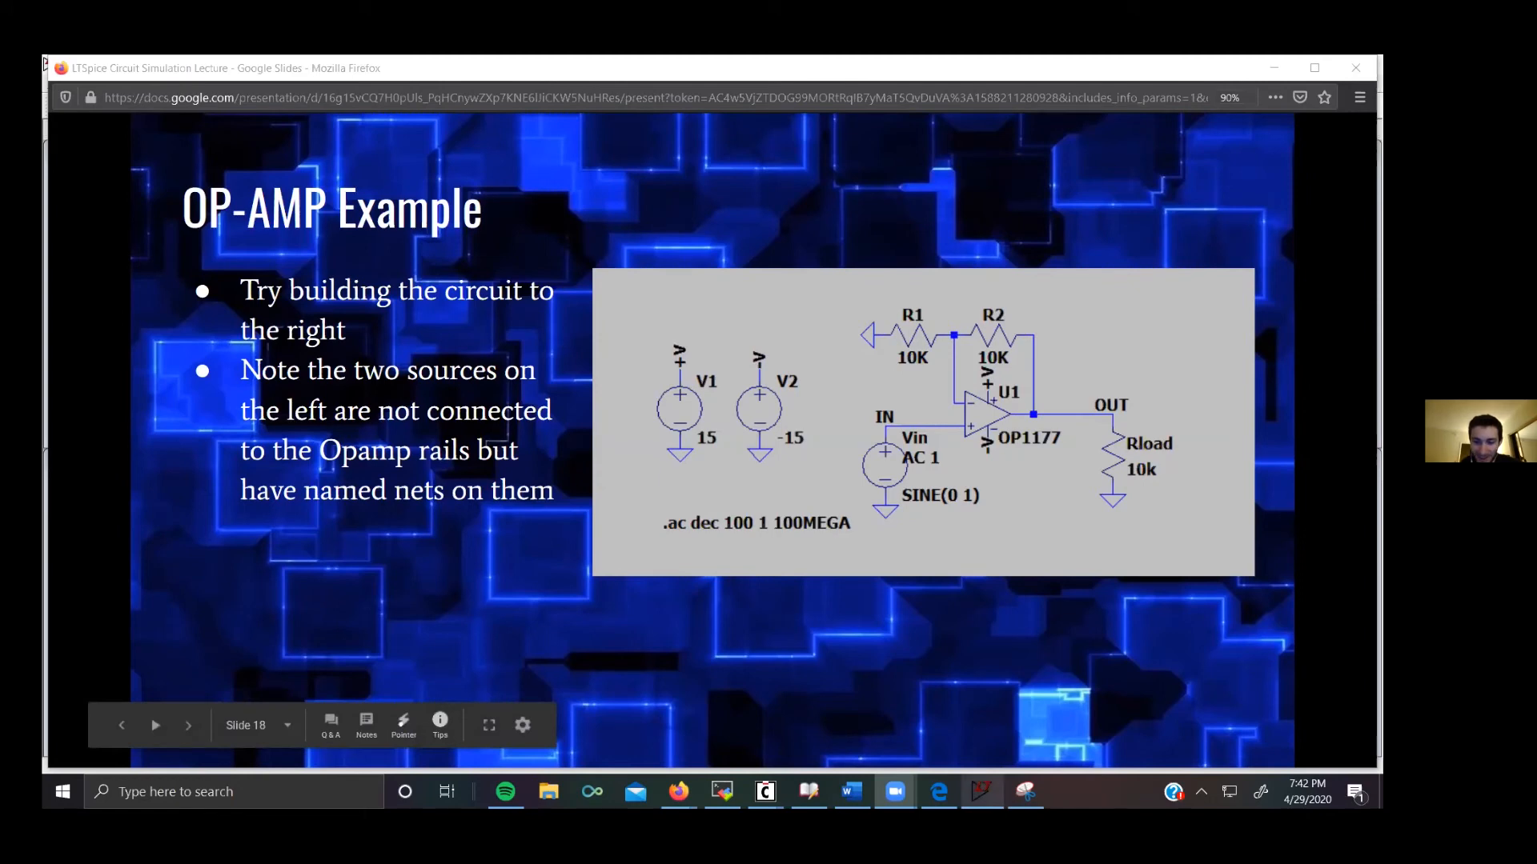
mouse_move(981, 792)
click(981, 792)
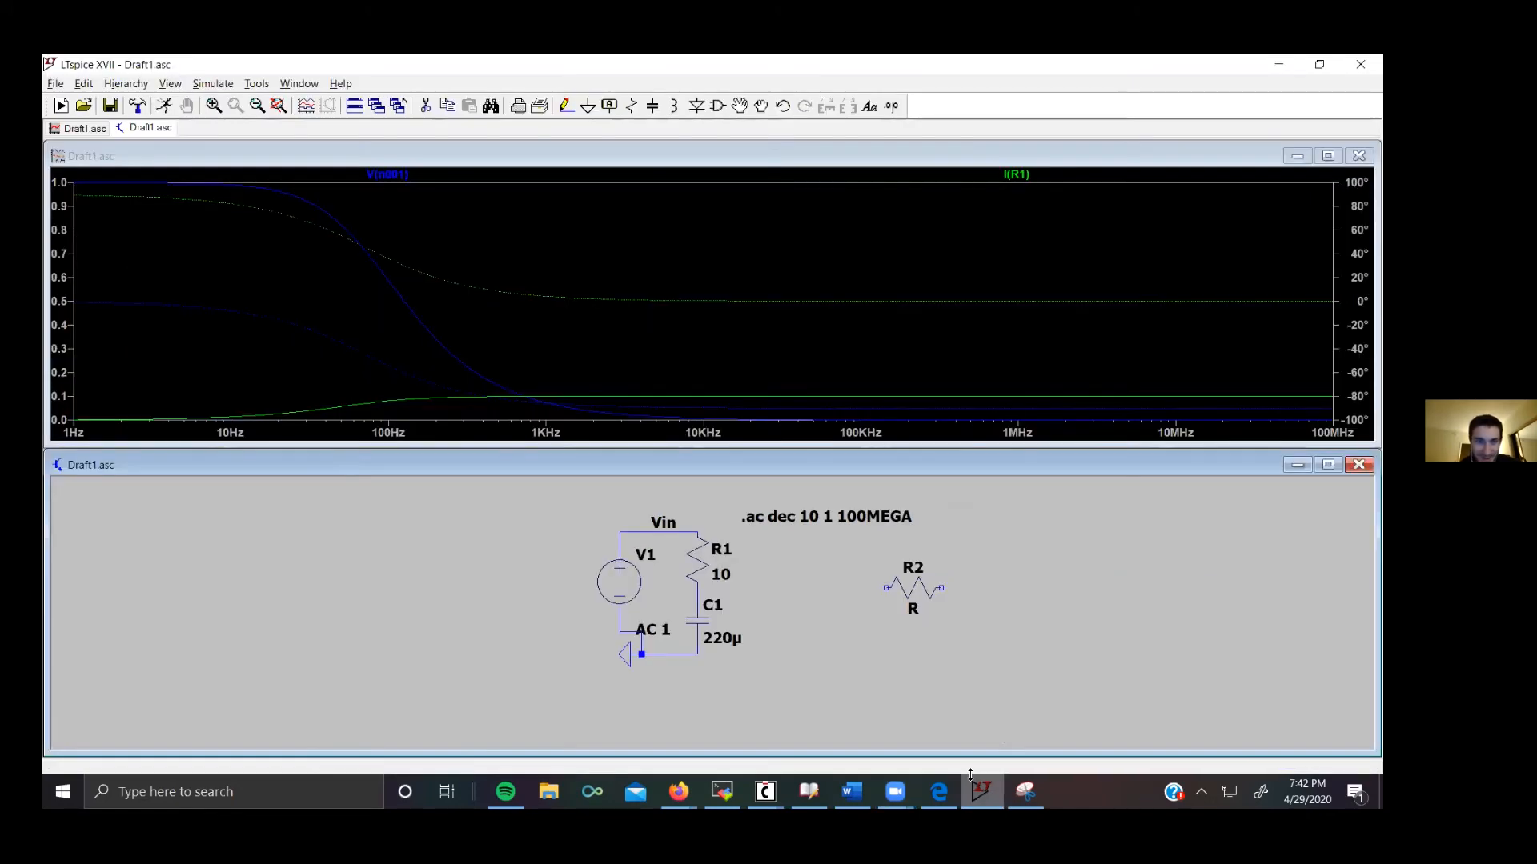
Step: Open the OP1177.asc example schematic from the LTspiceXVII examples jigs folder
click(55, 83)
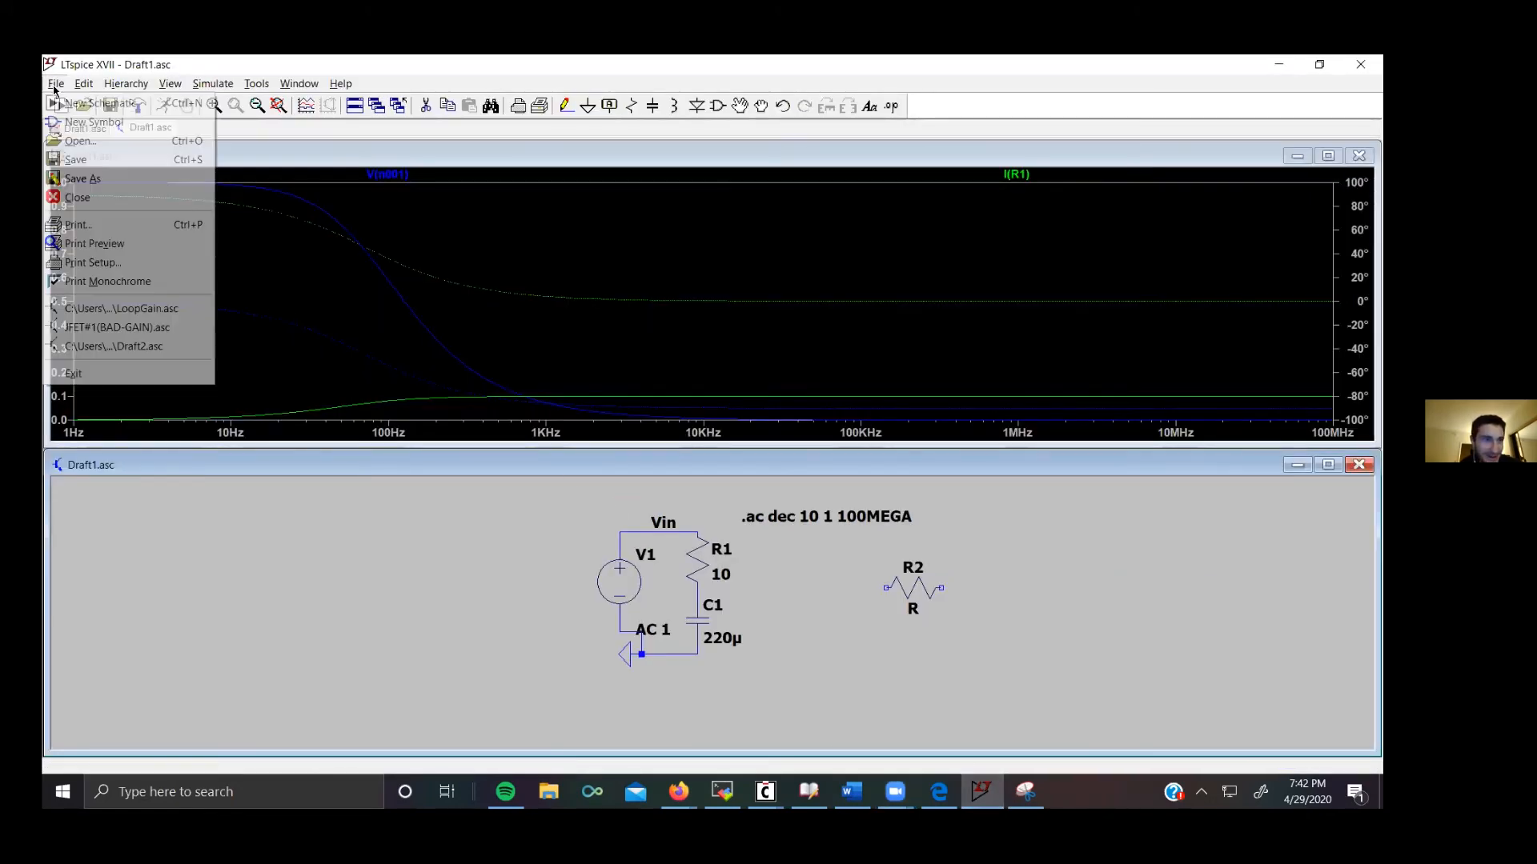
click(75, 142)
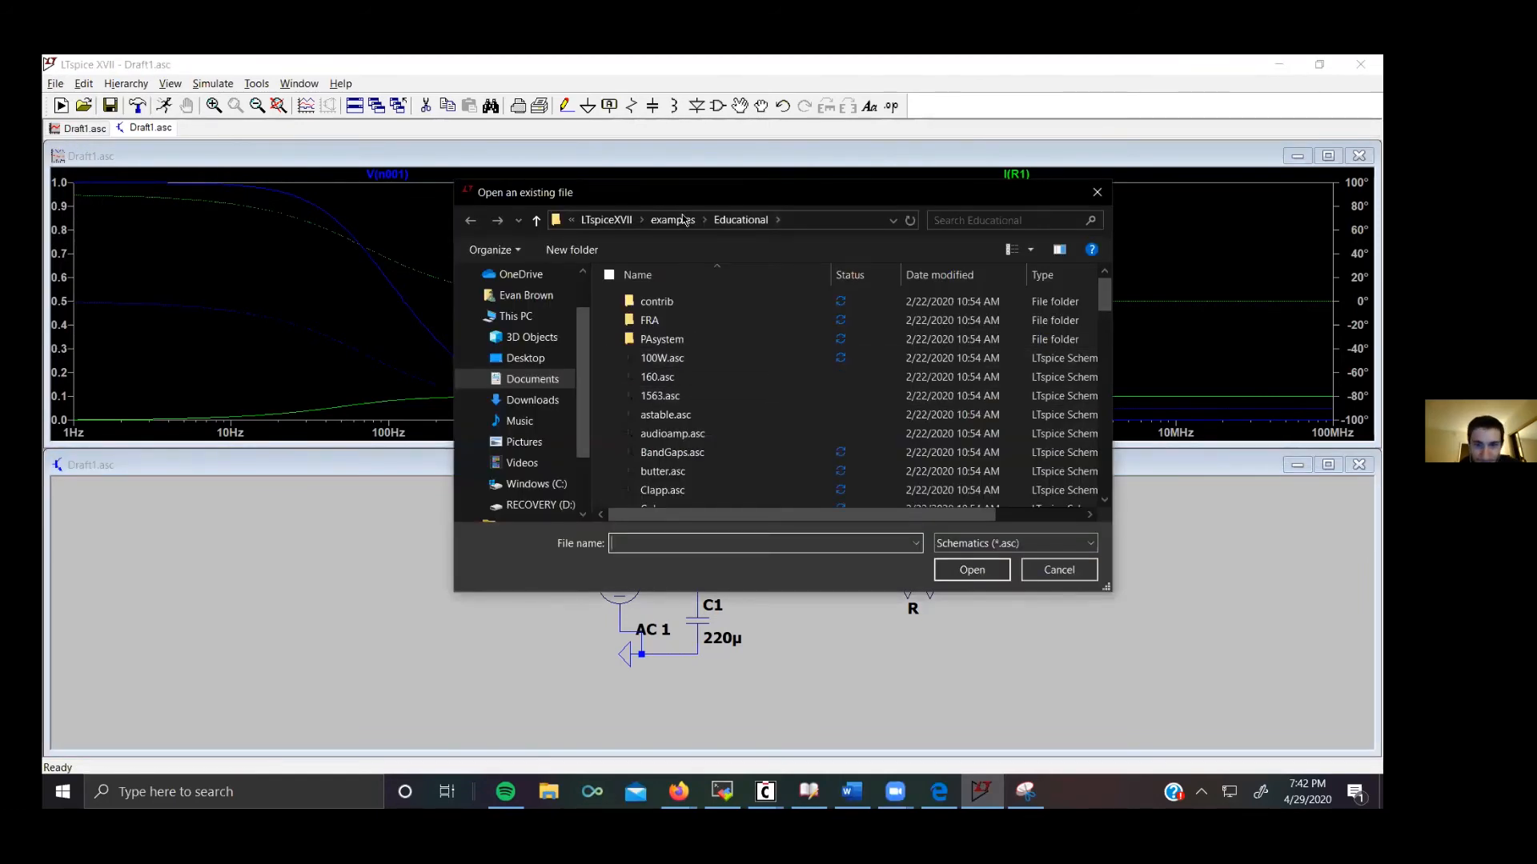
click(532, 378)
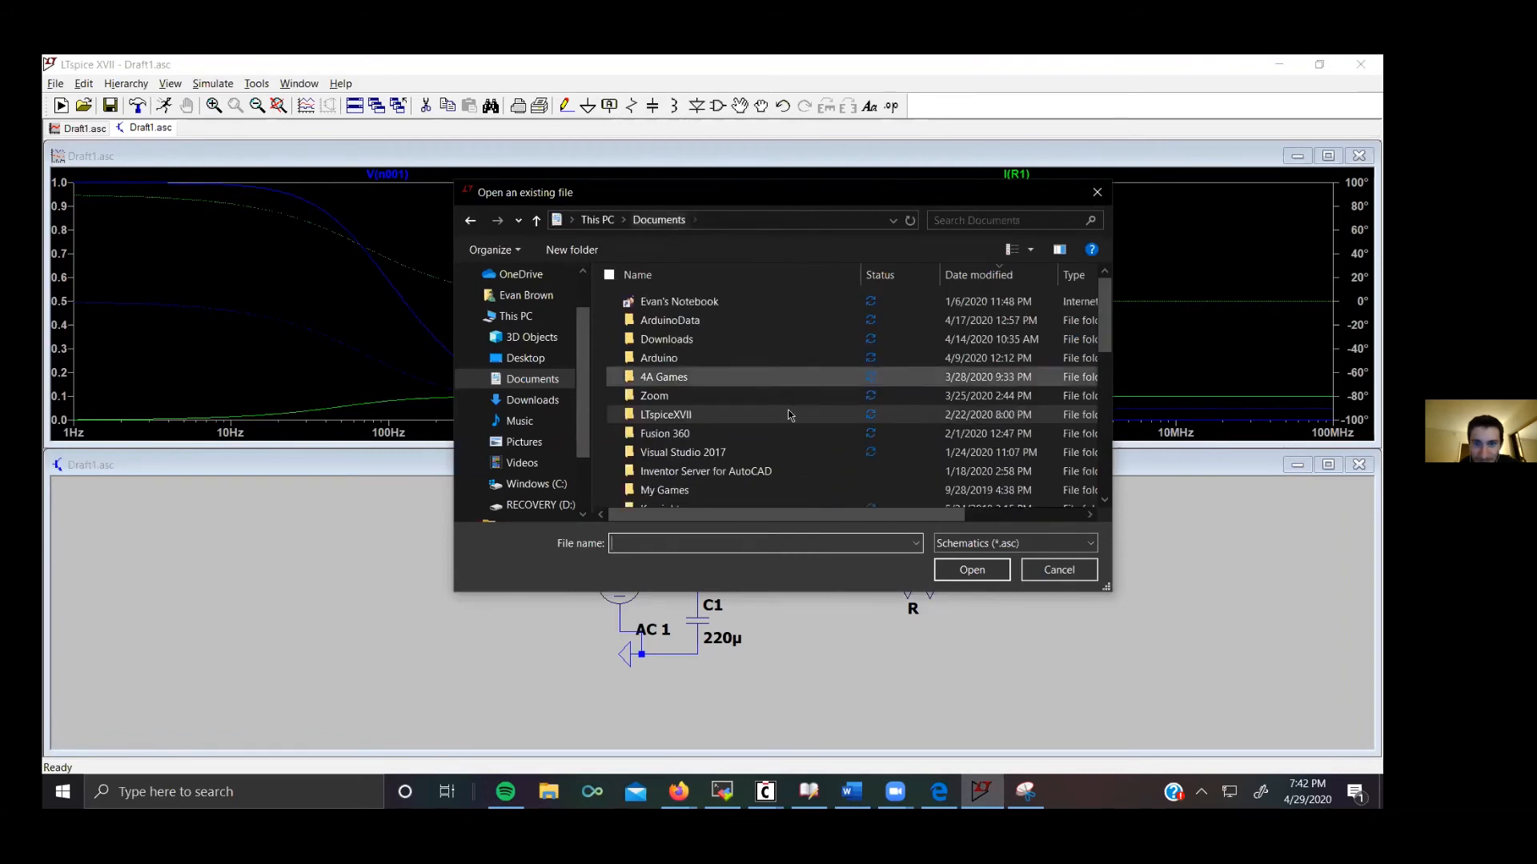
click(1083, 197)
click(84, 106)
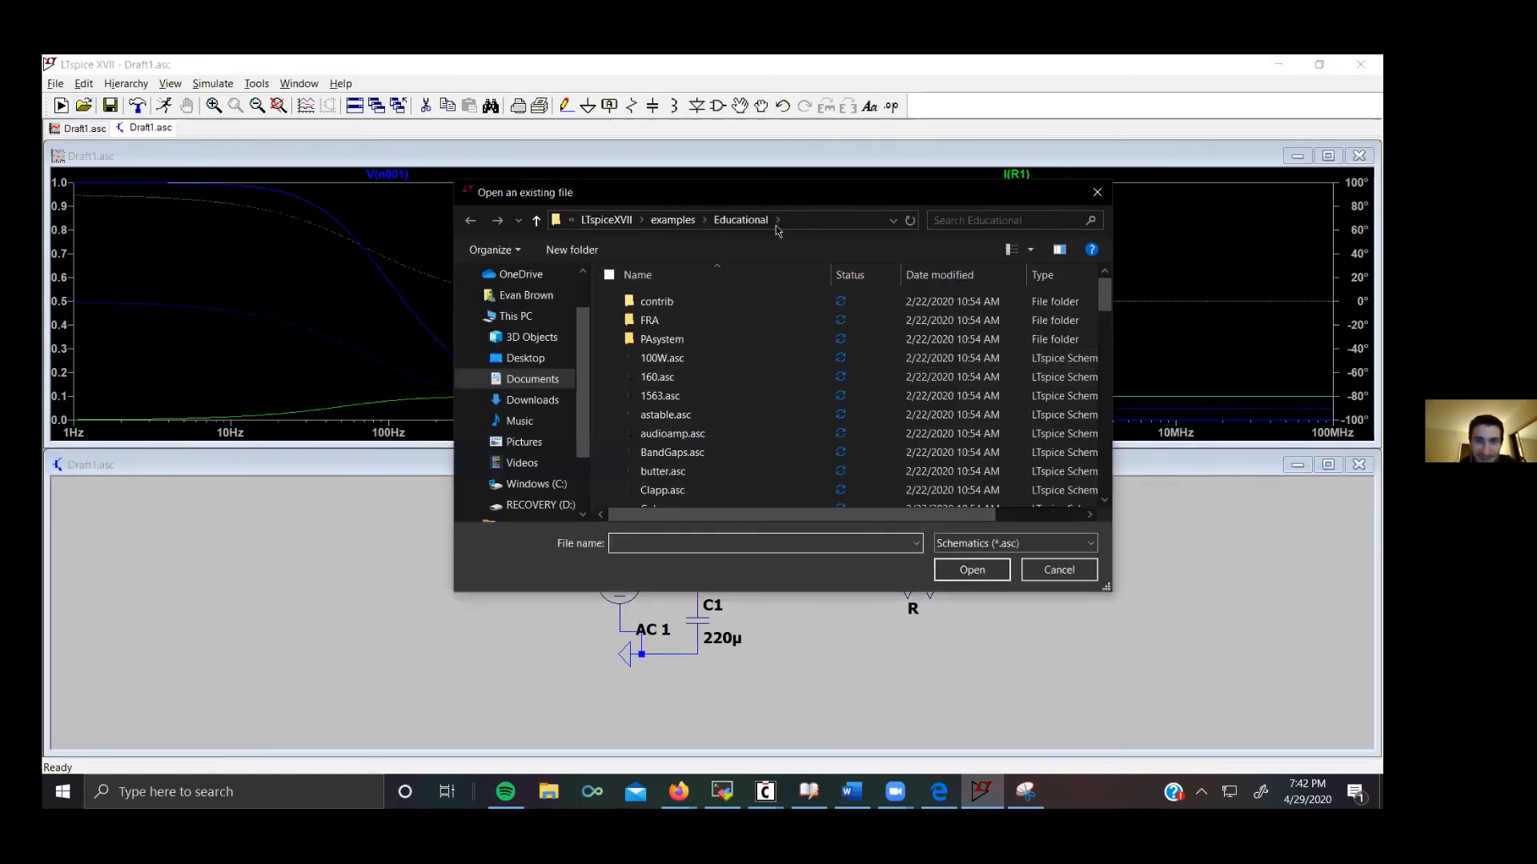
click(606, 220)
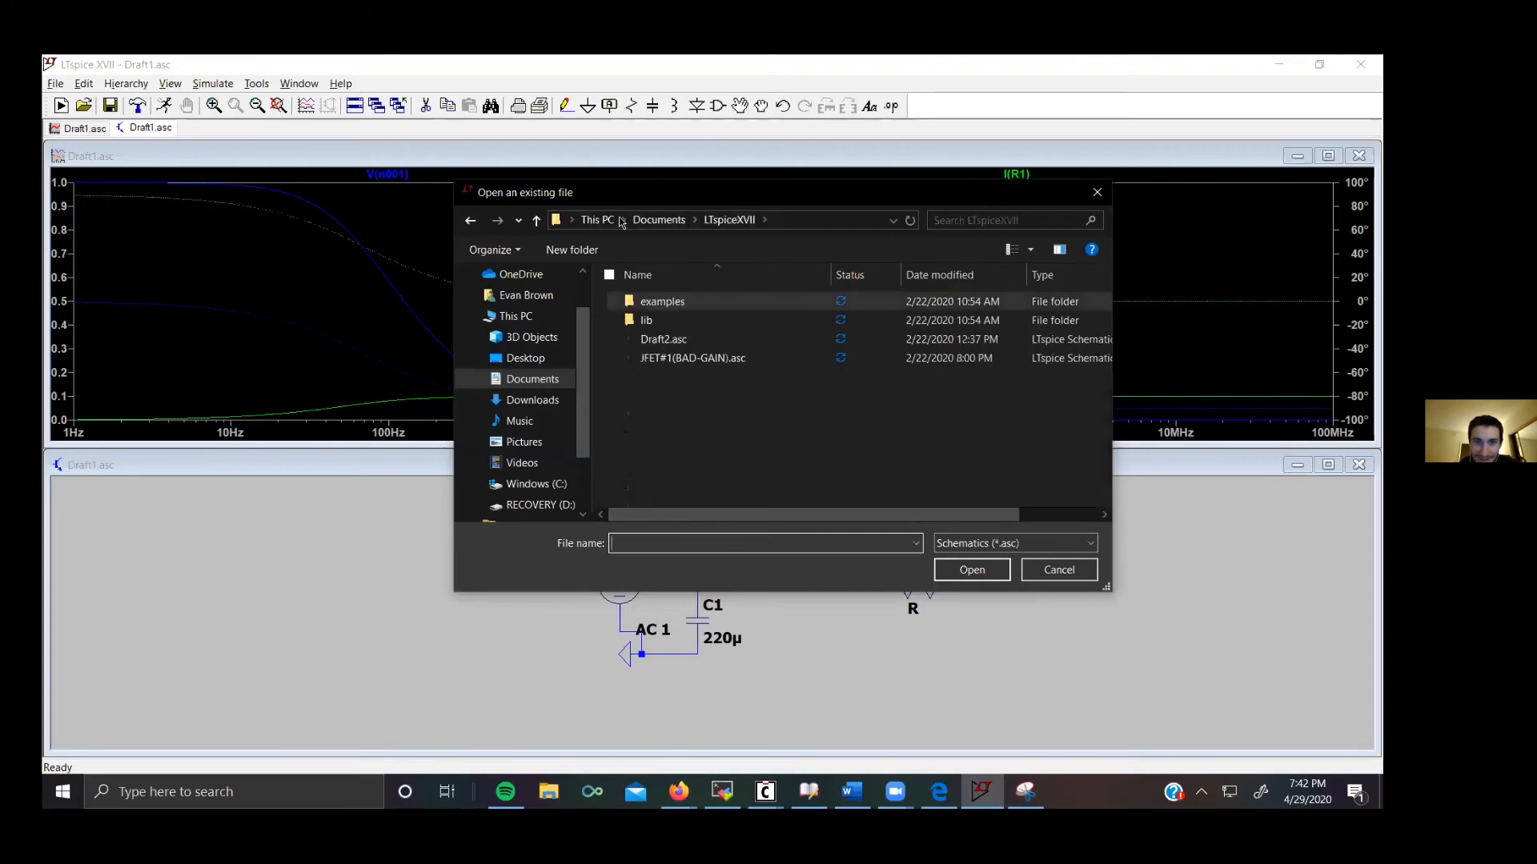
double_click(682, 308)
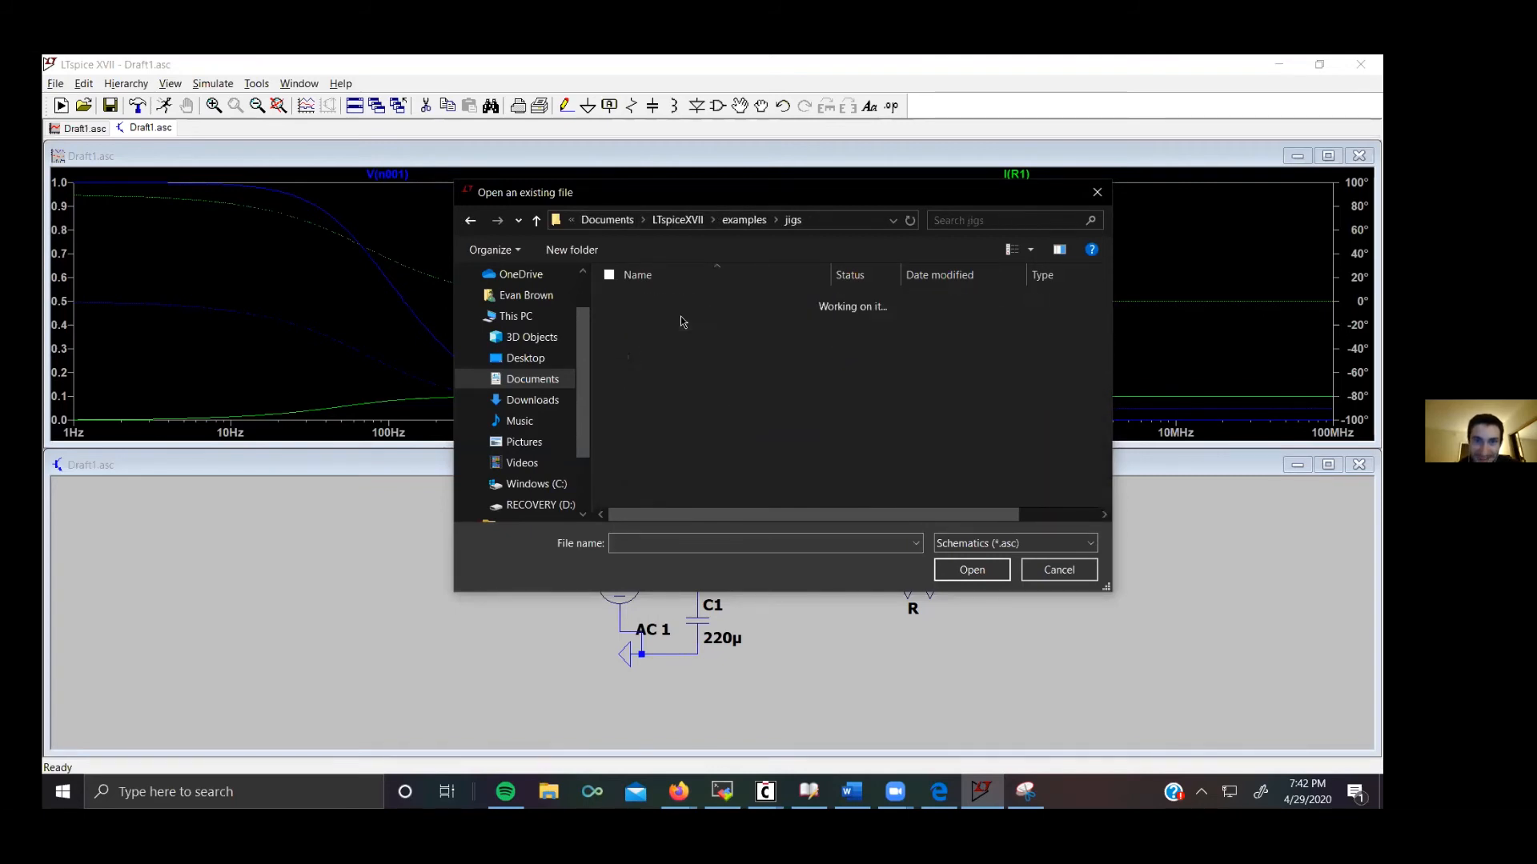
double_click(682, 321)
scroll(723, 364, down, 10)
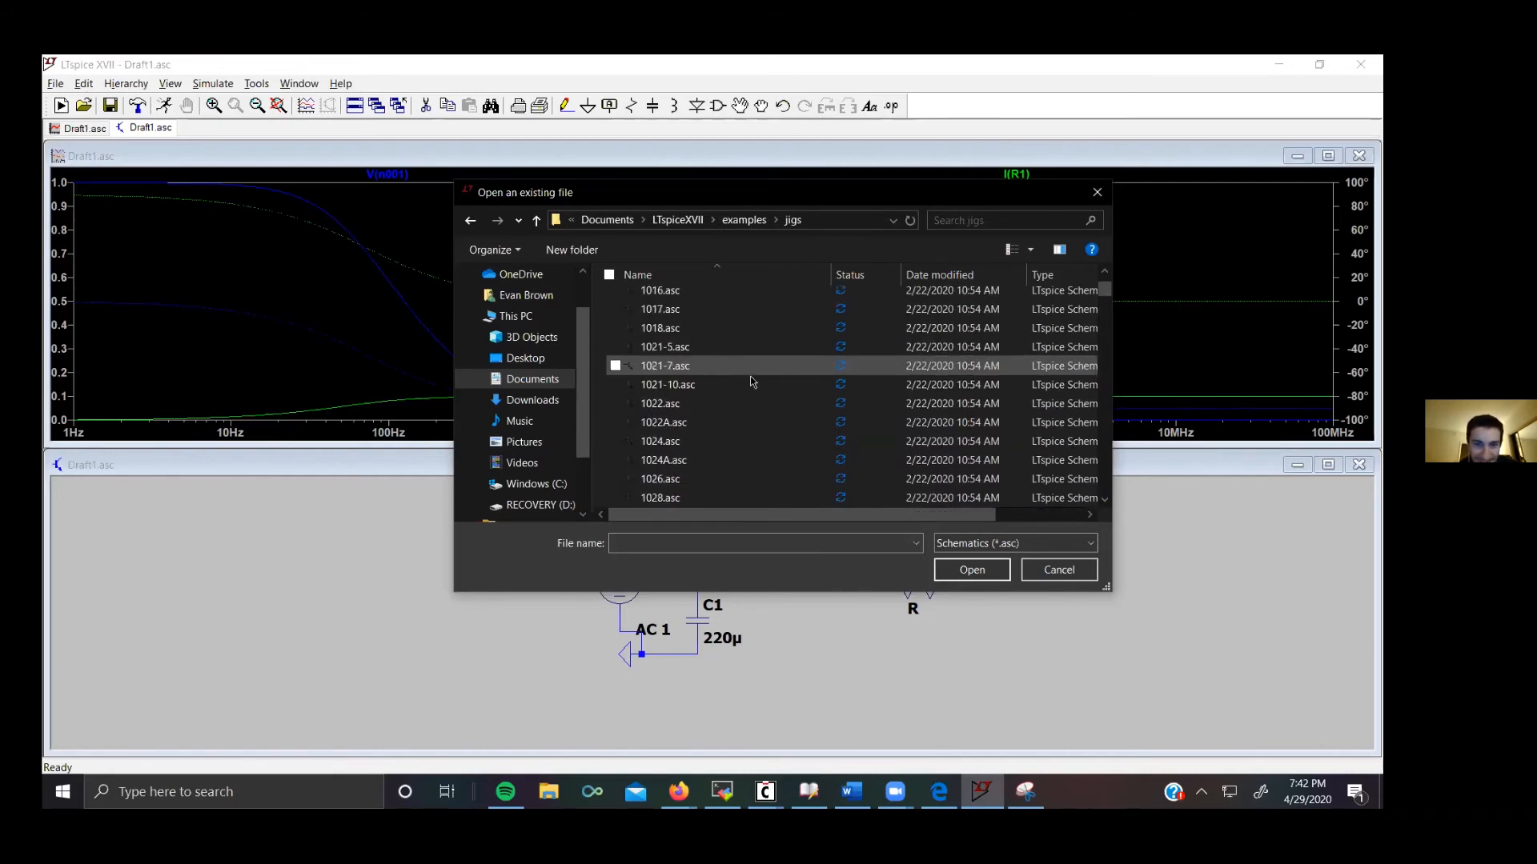
double_click(718, 447)
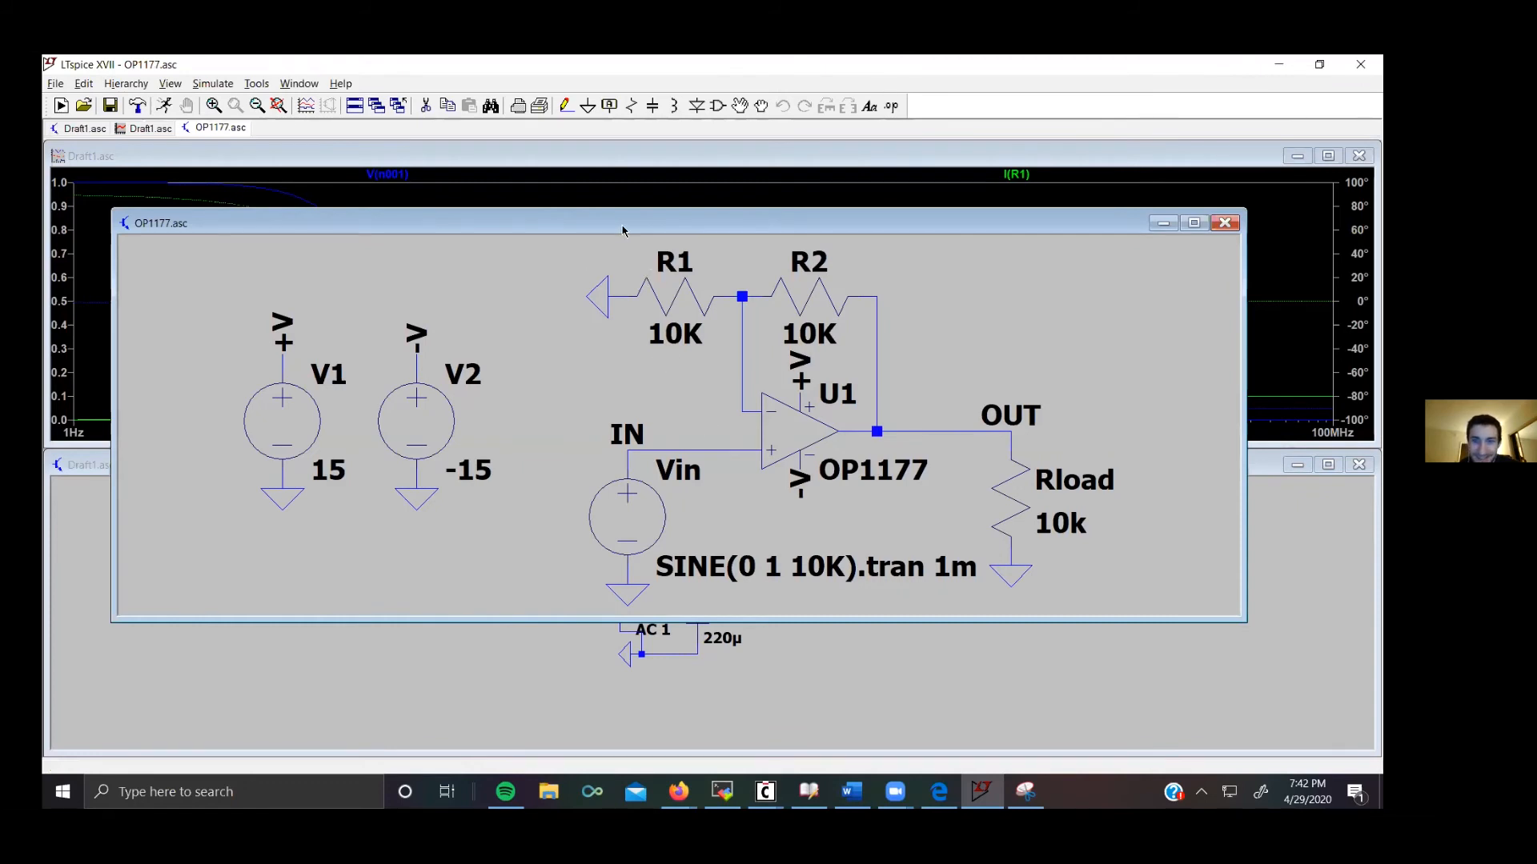
drag(623, 232, 514, 231)
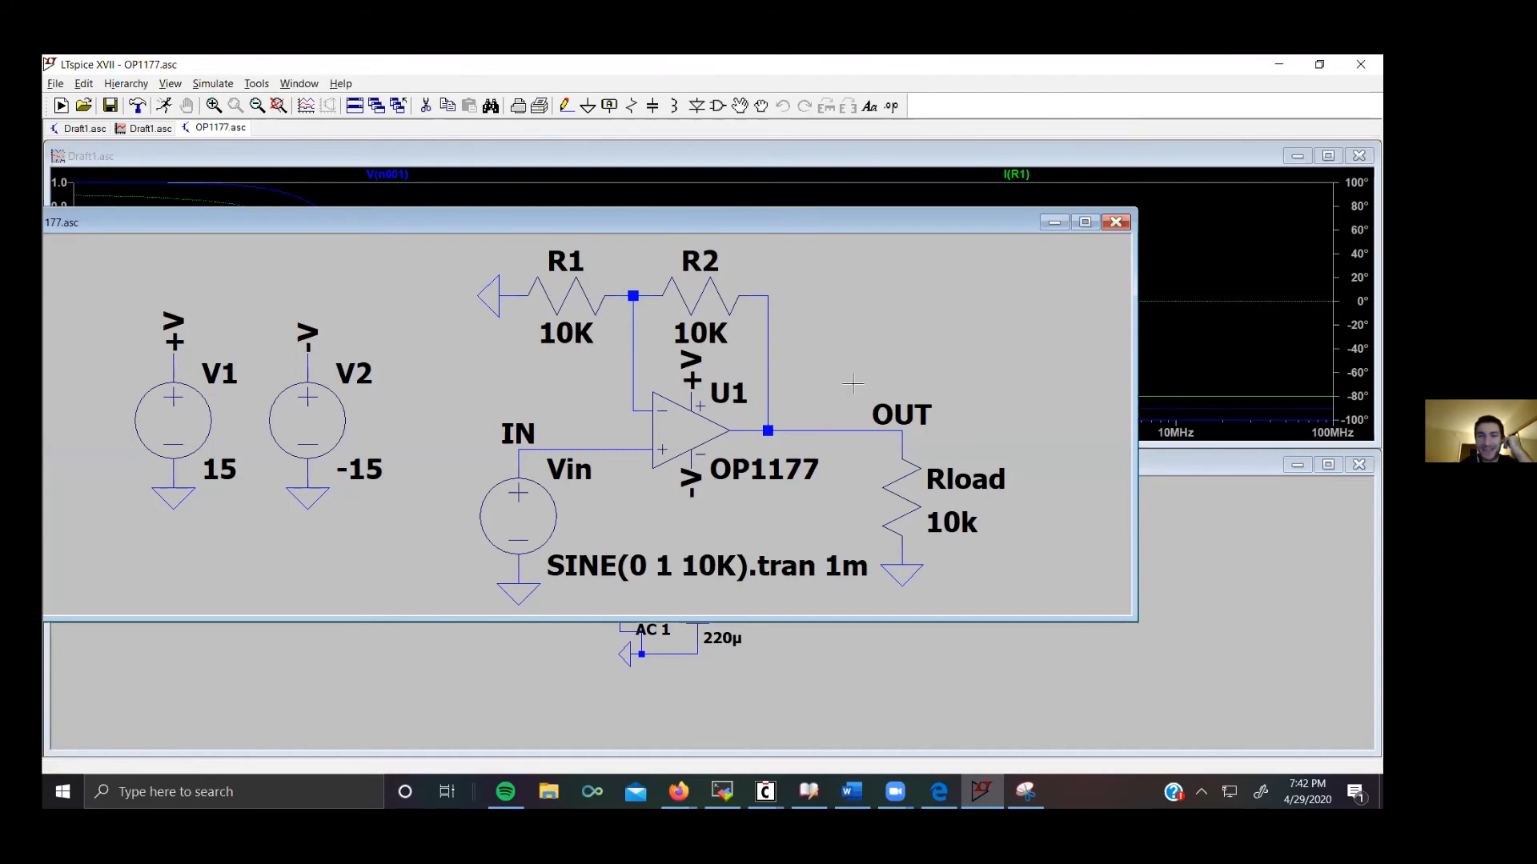
Step: Browse the Educational examples folder and open UniversalOpamp2.asc to examine its op-amp models, then close it
click(83, 106)
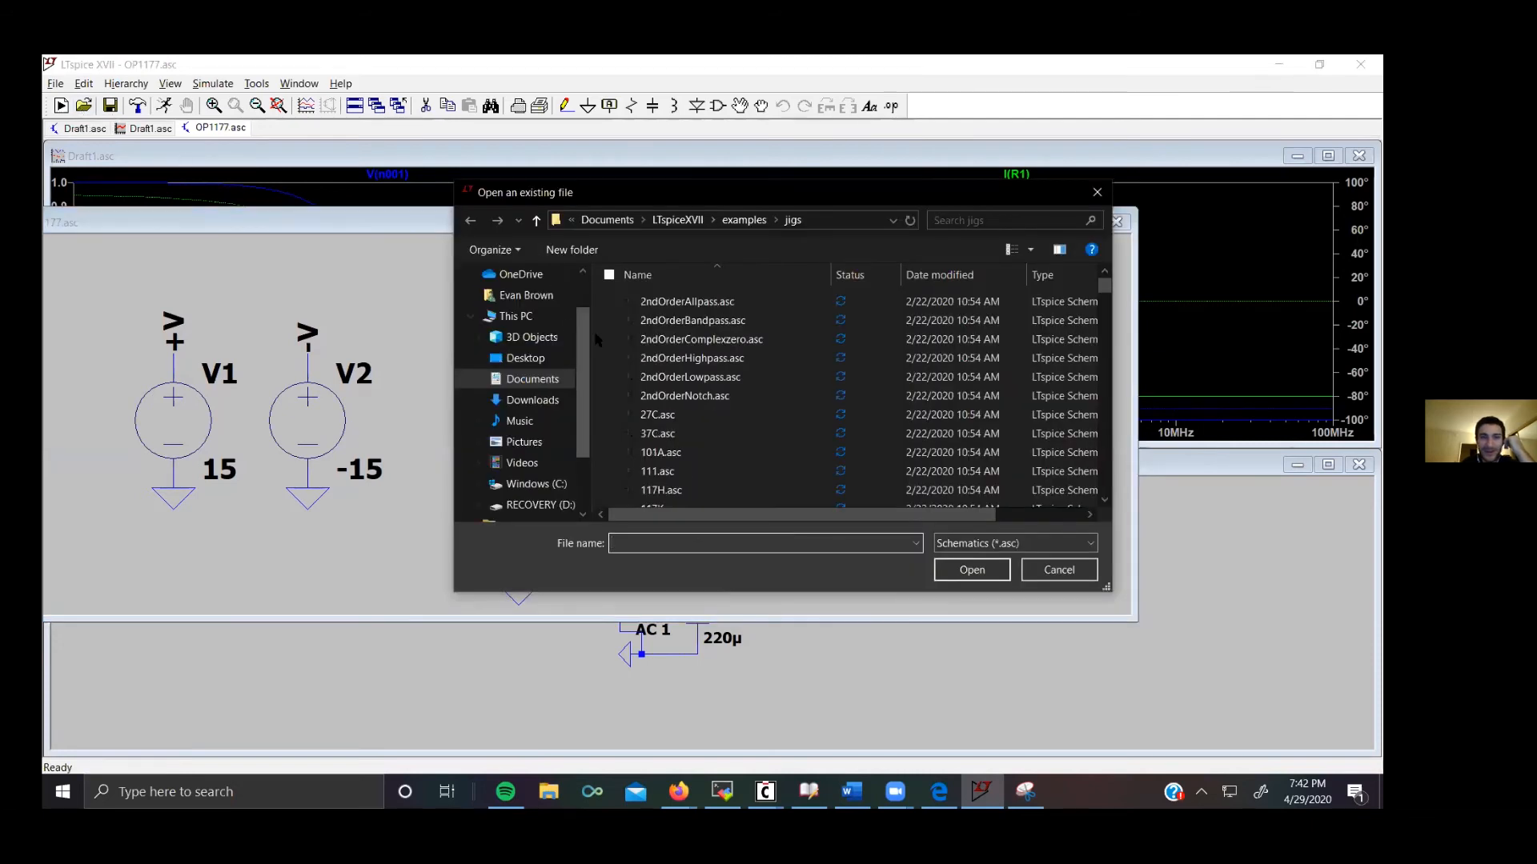
click(674, 221)
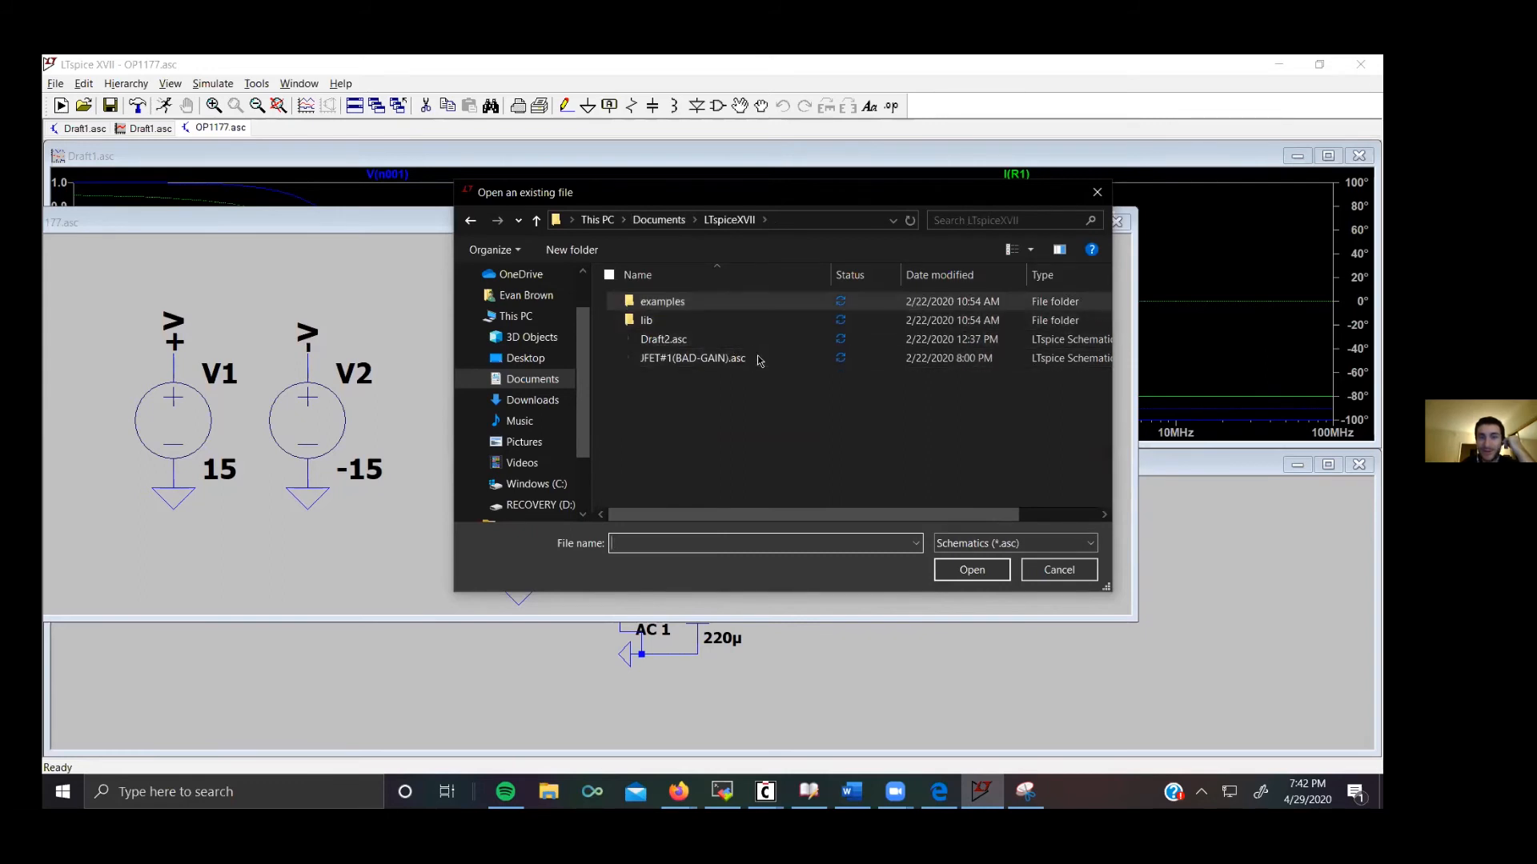
double_click(684, 306)
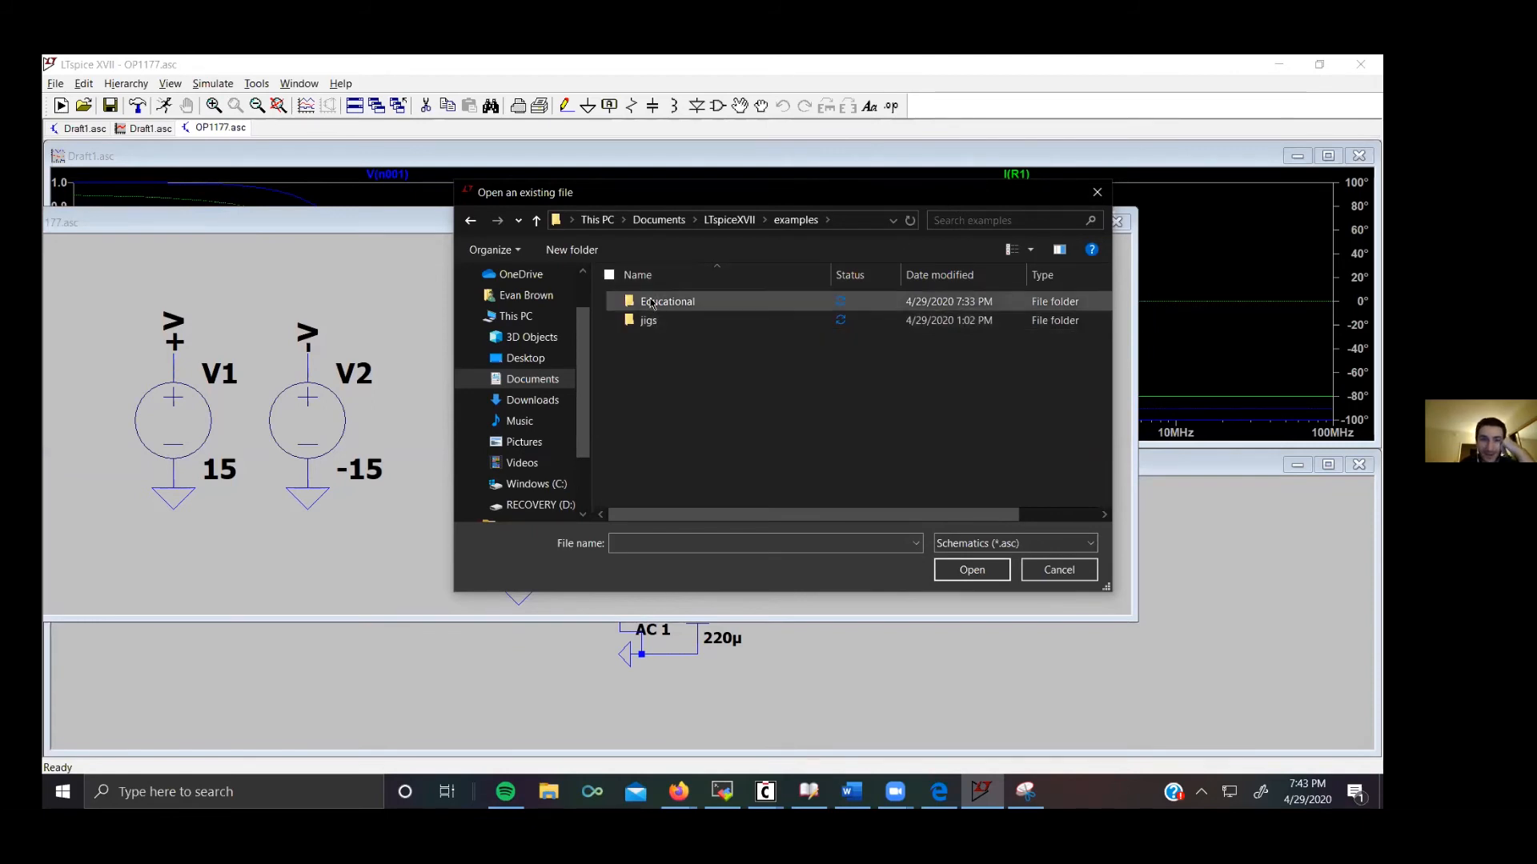
double_click(656, 301)
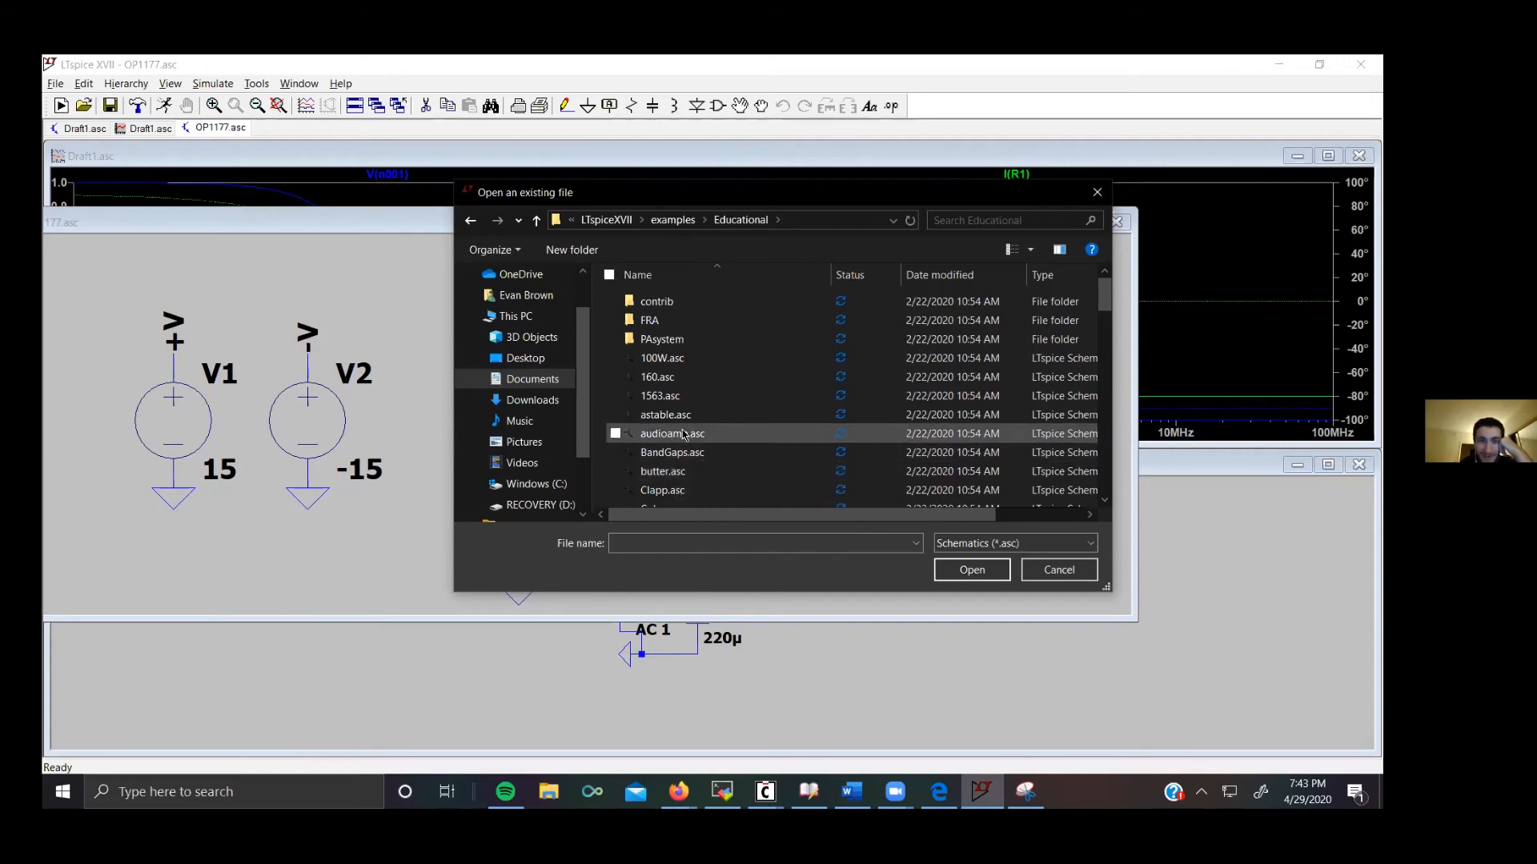
scroll(745, 437, down, 2)
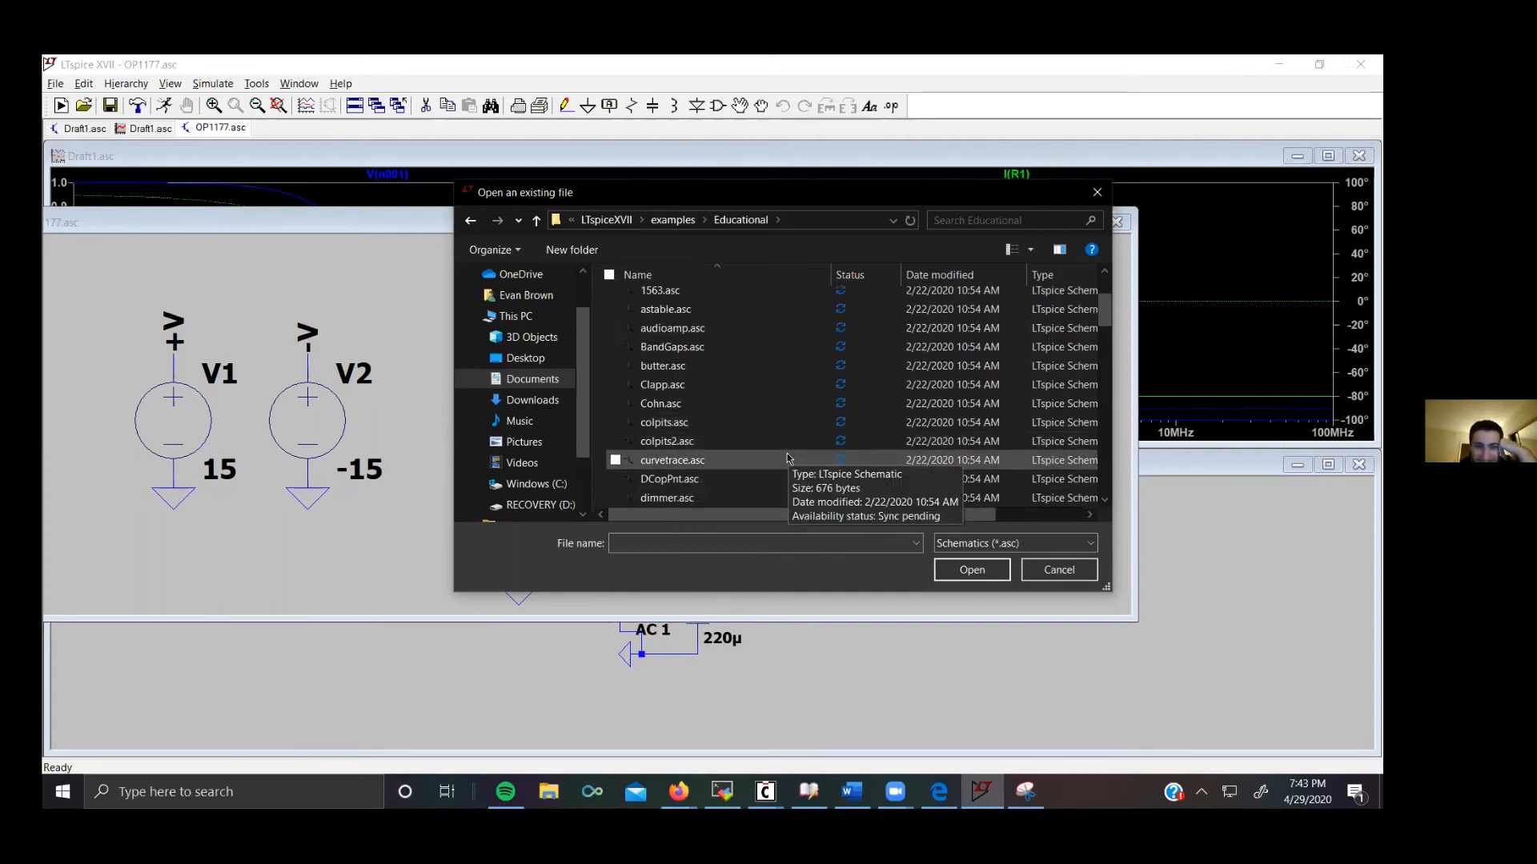
scroll(787, 457, down, 4)
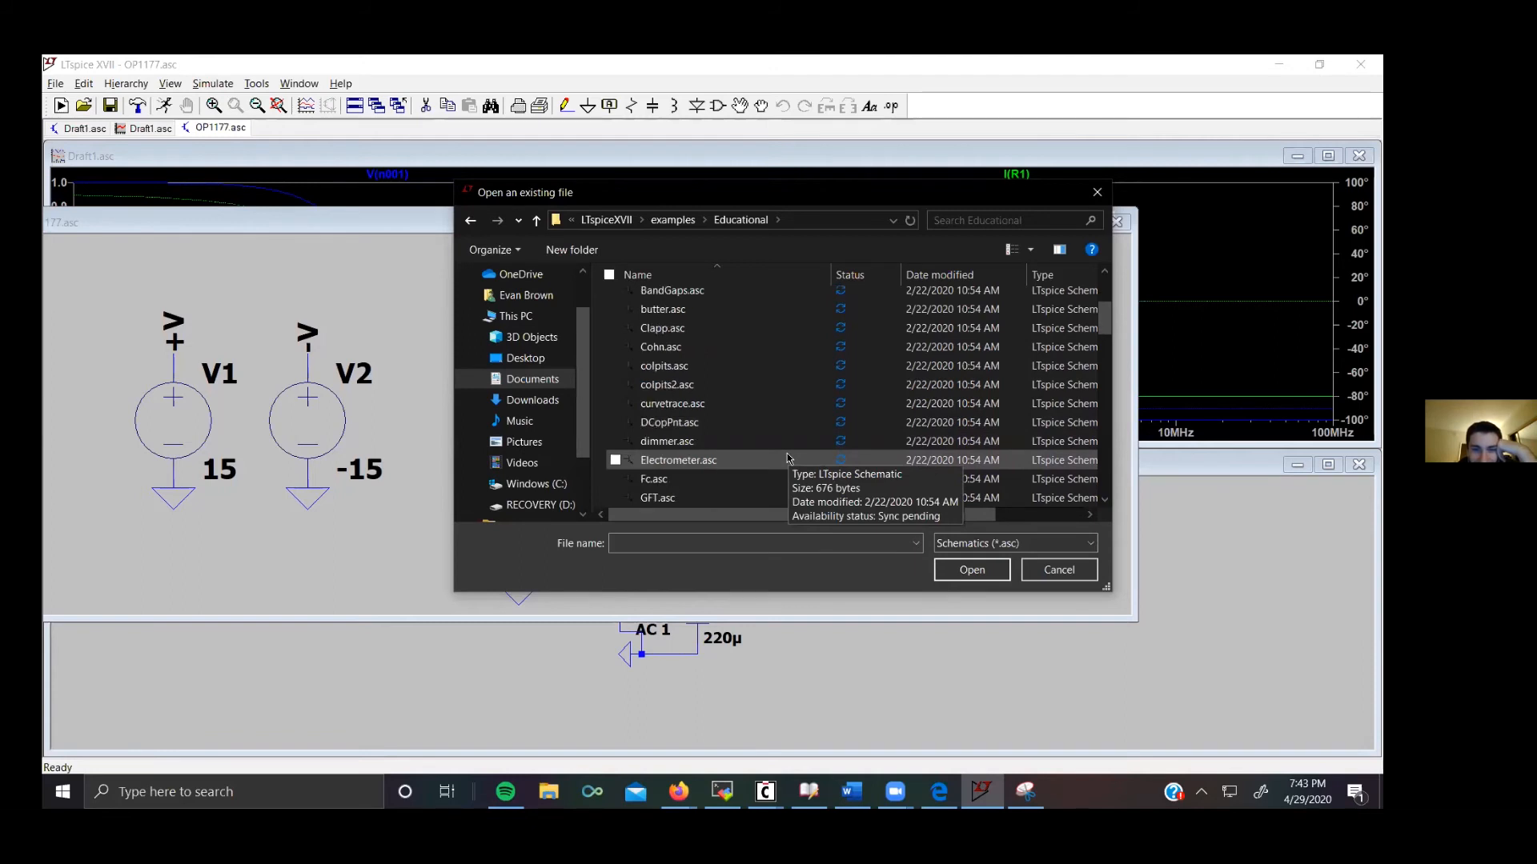
scroll(787, 457, down, 3)
scroll(786, 458, down, 10)
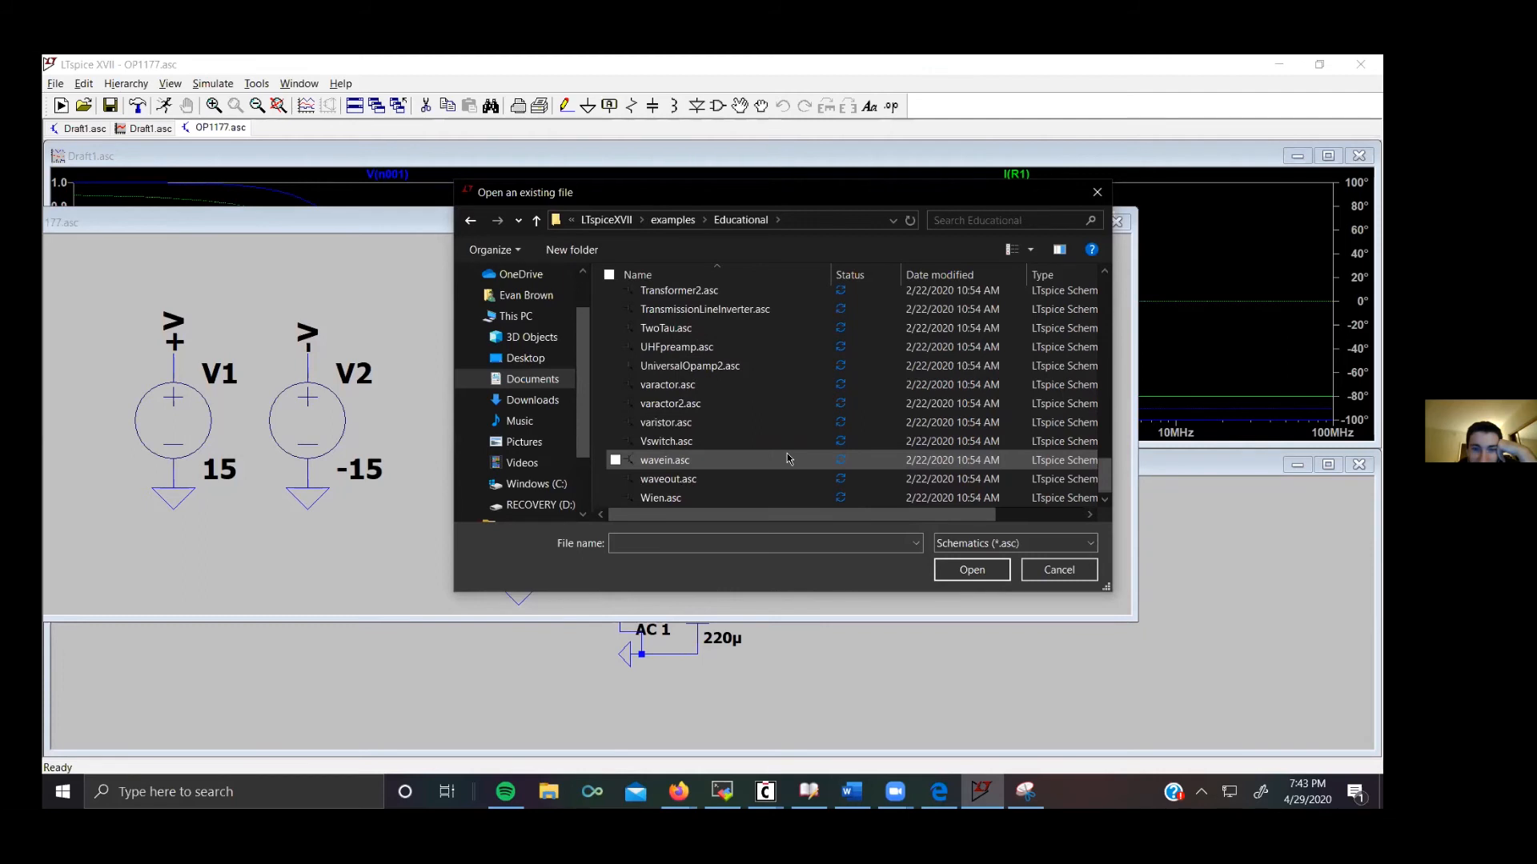
double_click(690, 366)
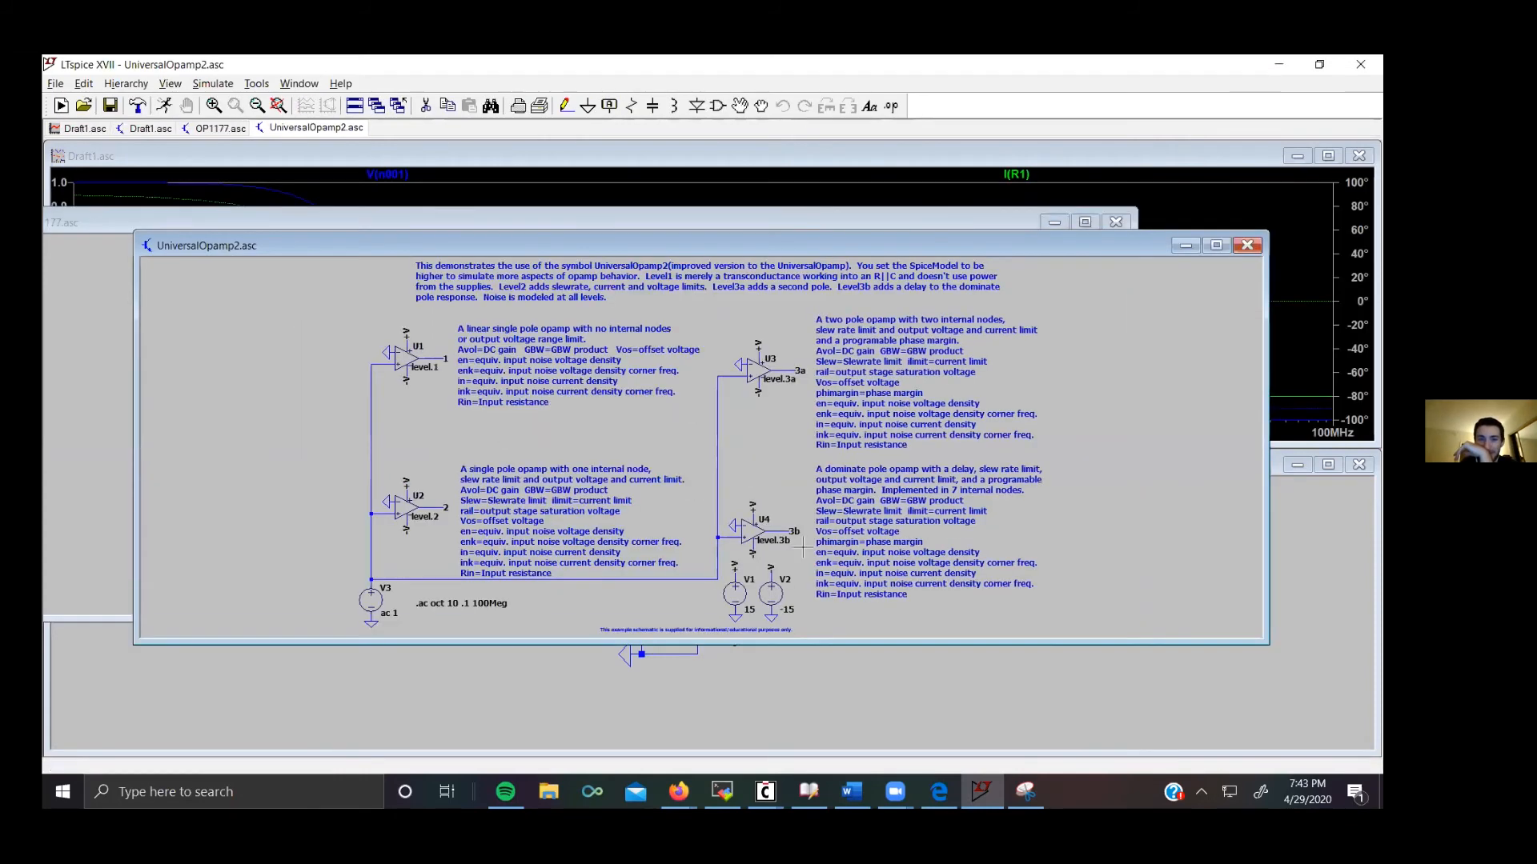
scroll(794, 556, up, 1)
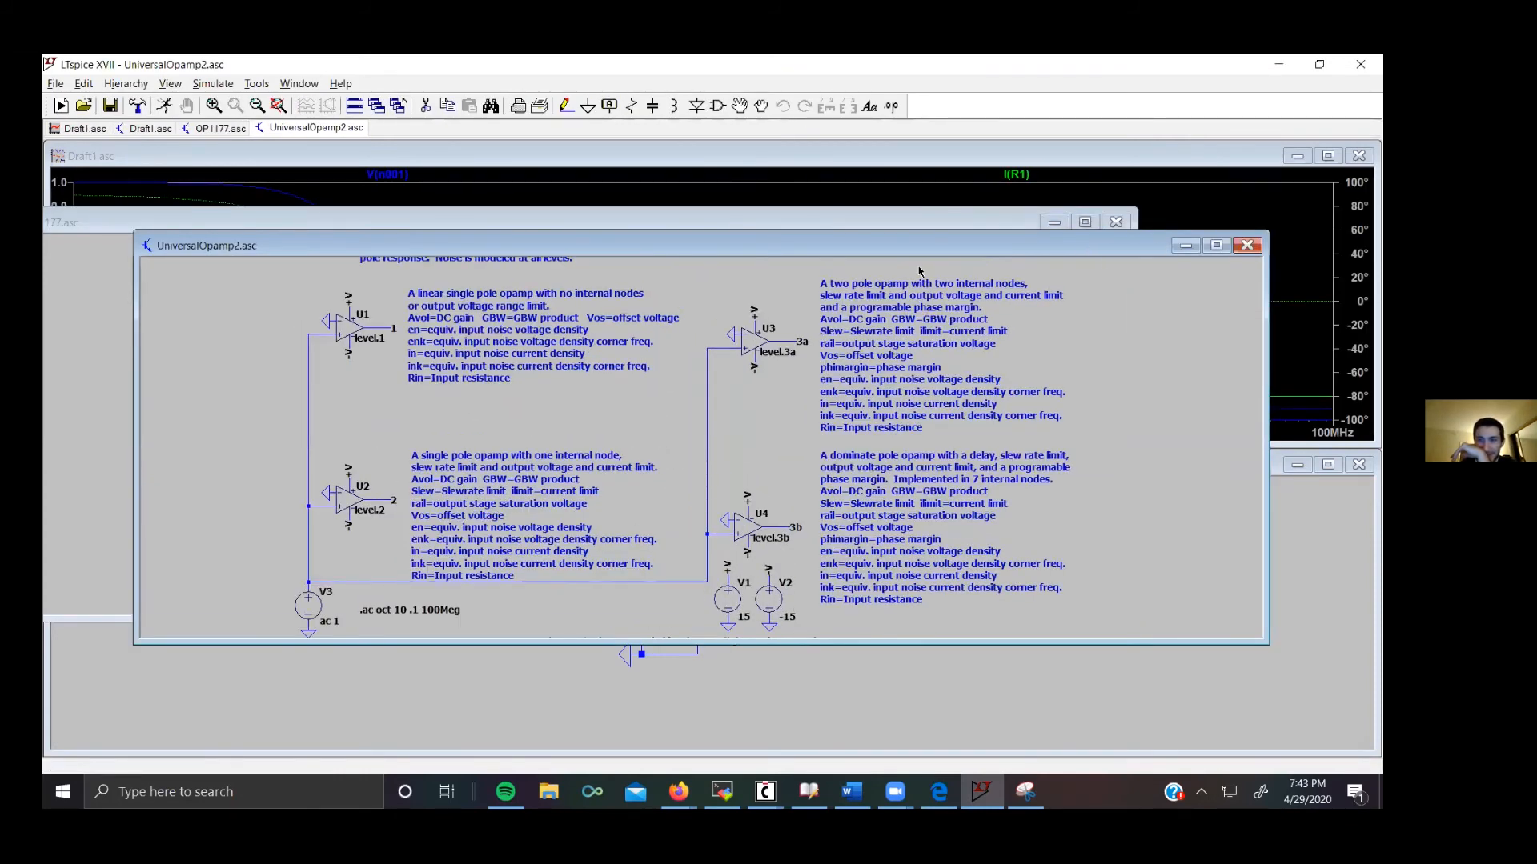
click(1002, 272)
Step: Open the ISO7637-2_example.asc schematic from the Educational examples to look at it, then close it
click(83, 105)
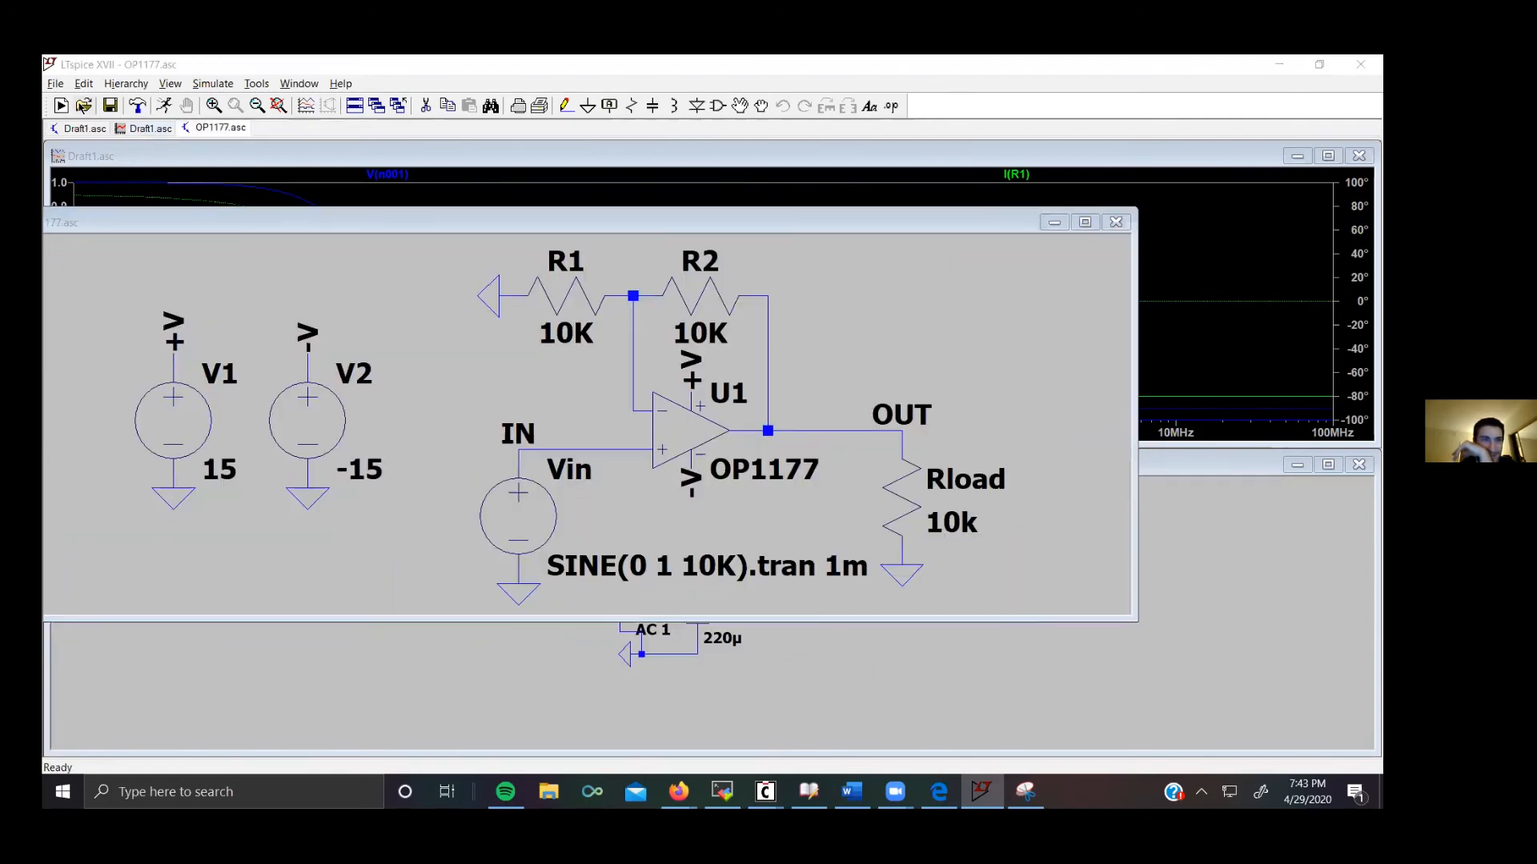
scroll(743, 442, down, 5)
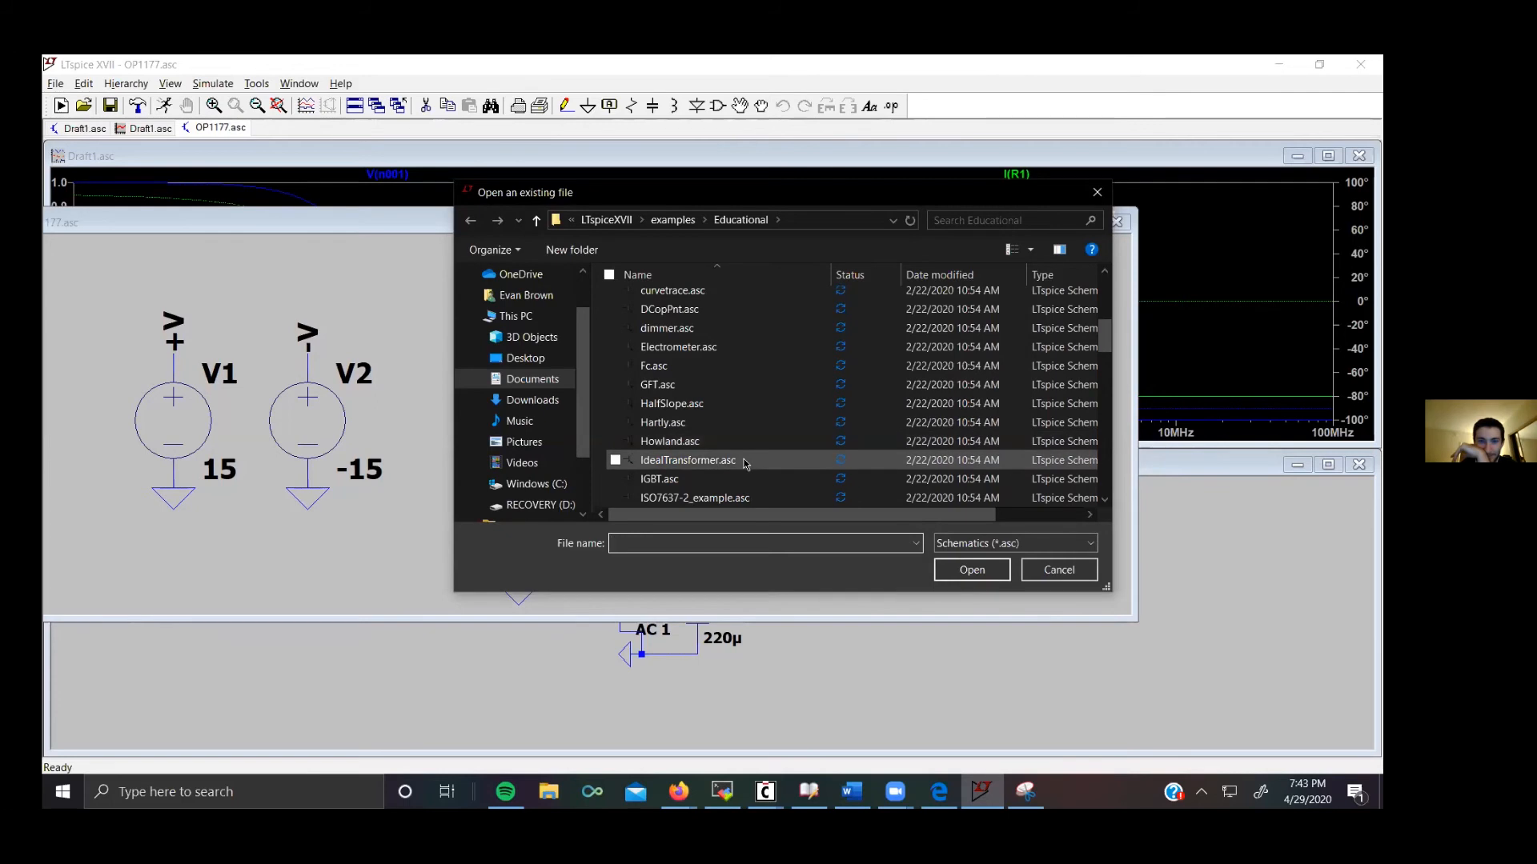
scroll(744, 463, down, 3)
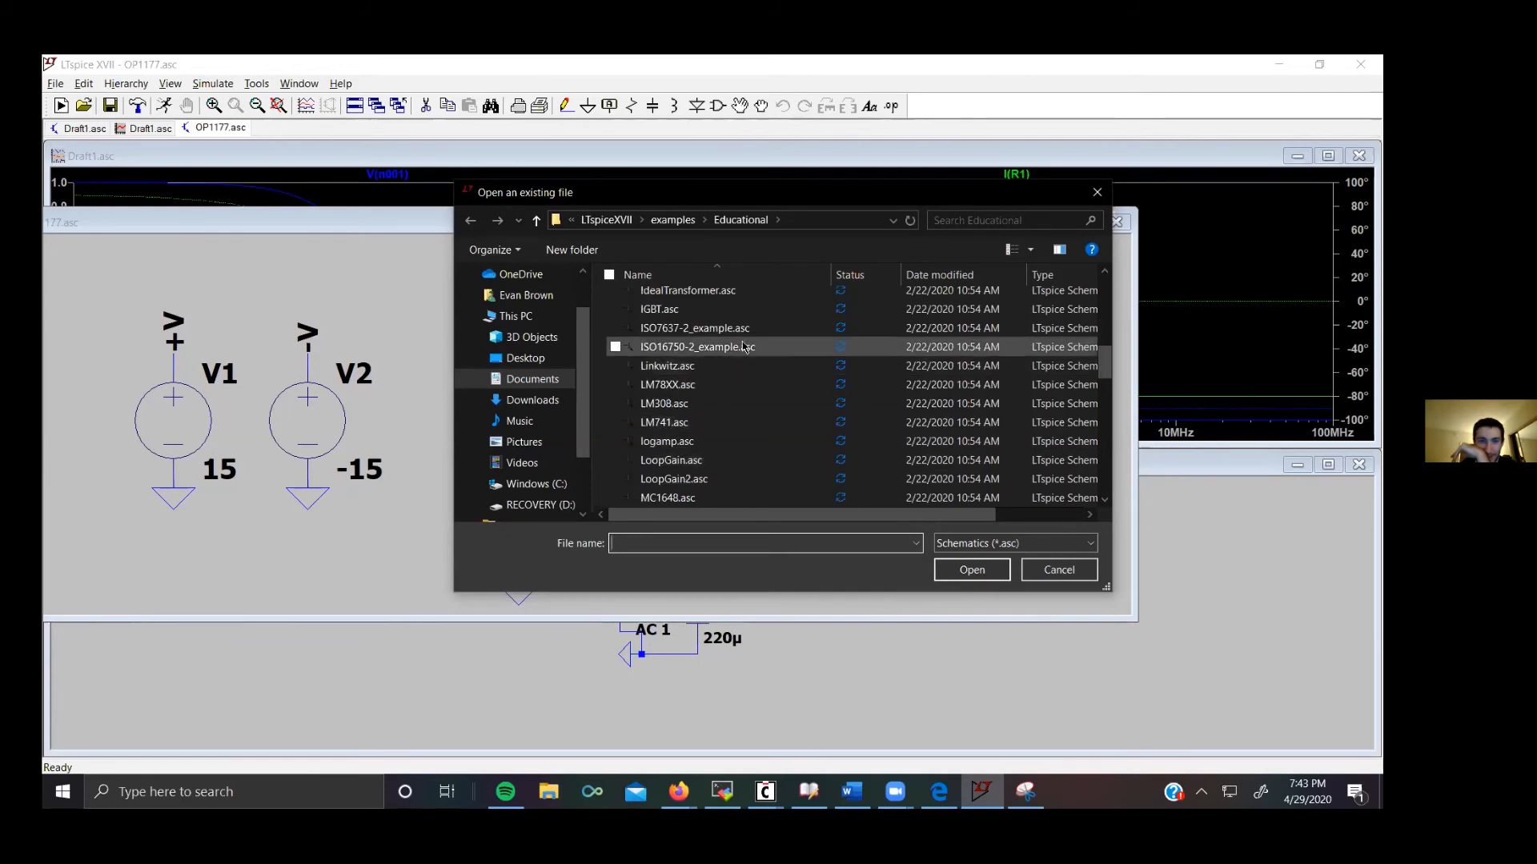
double_click(720, 327)
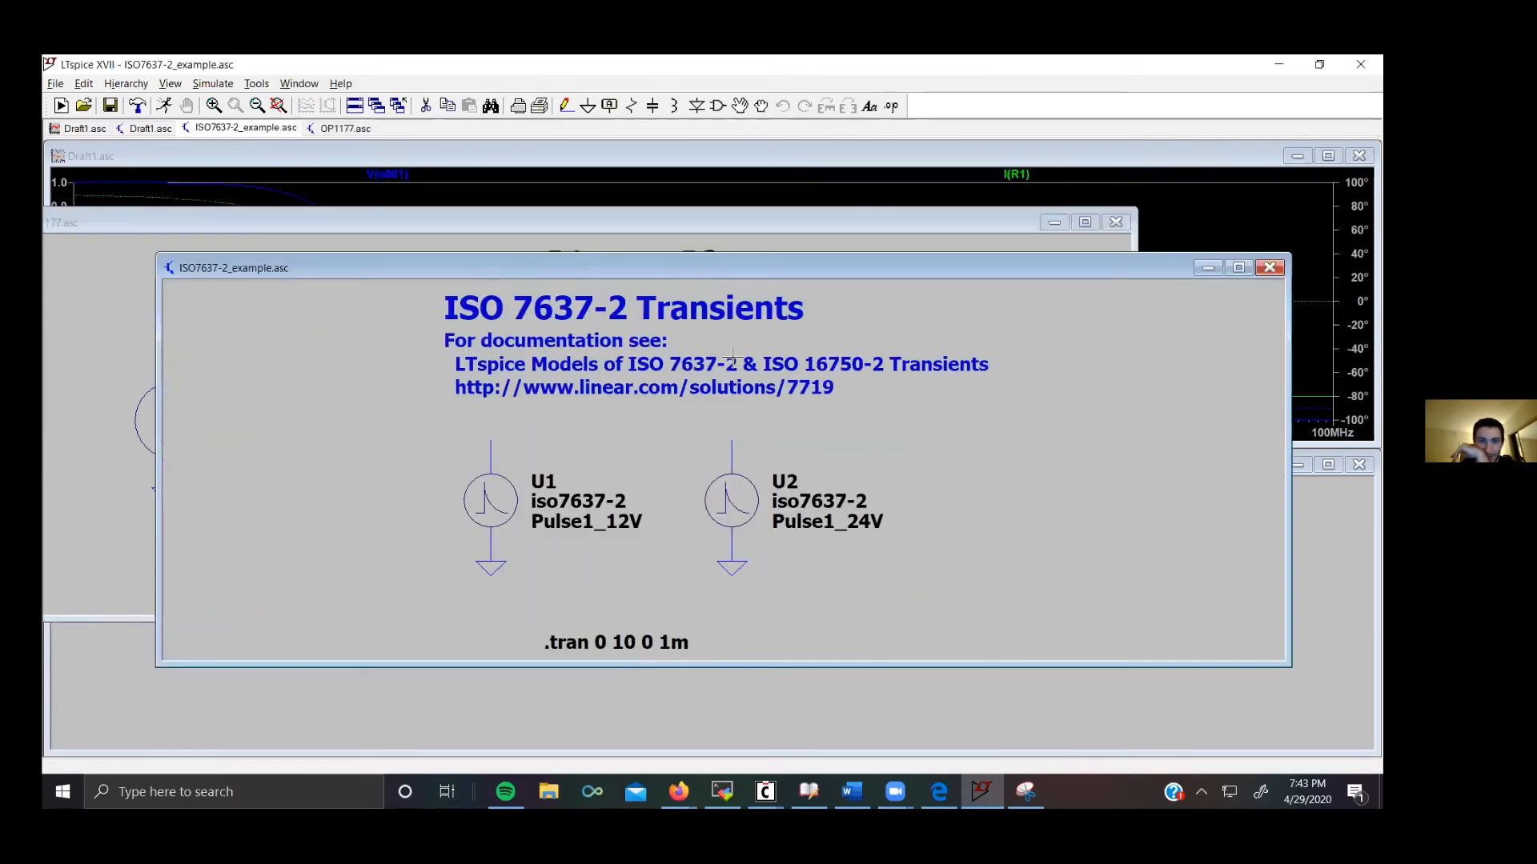
drag(1117, 269, 976, 287)
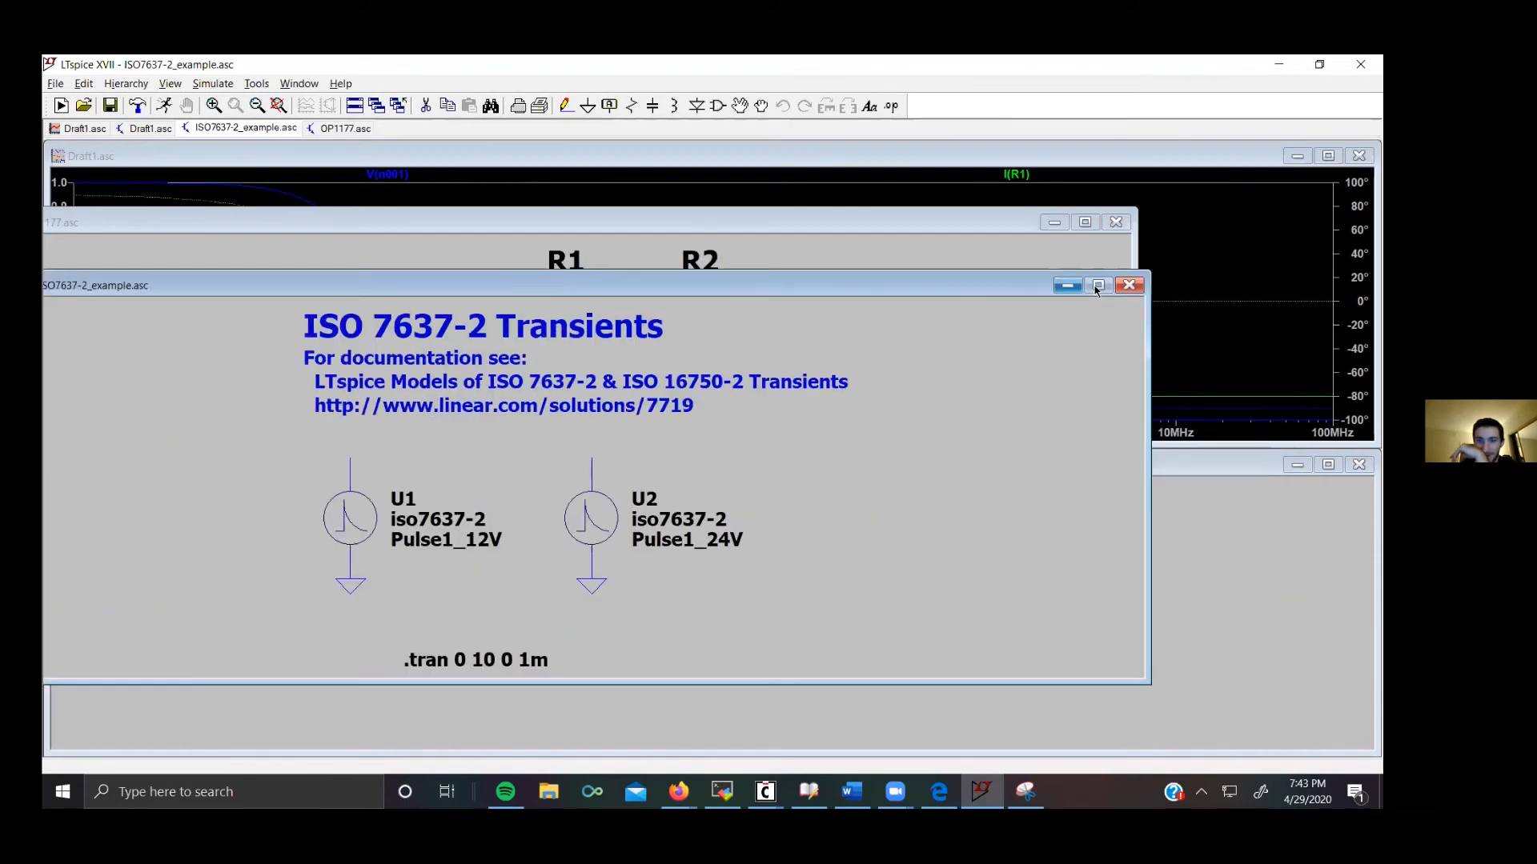
click(1129, 286)
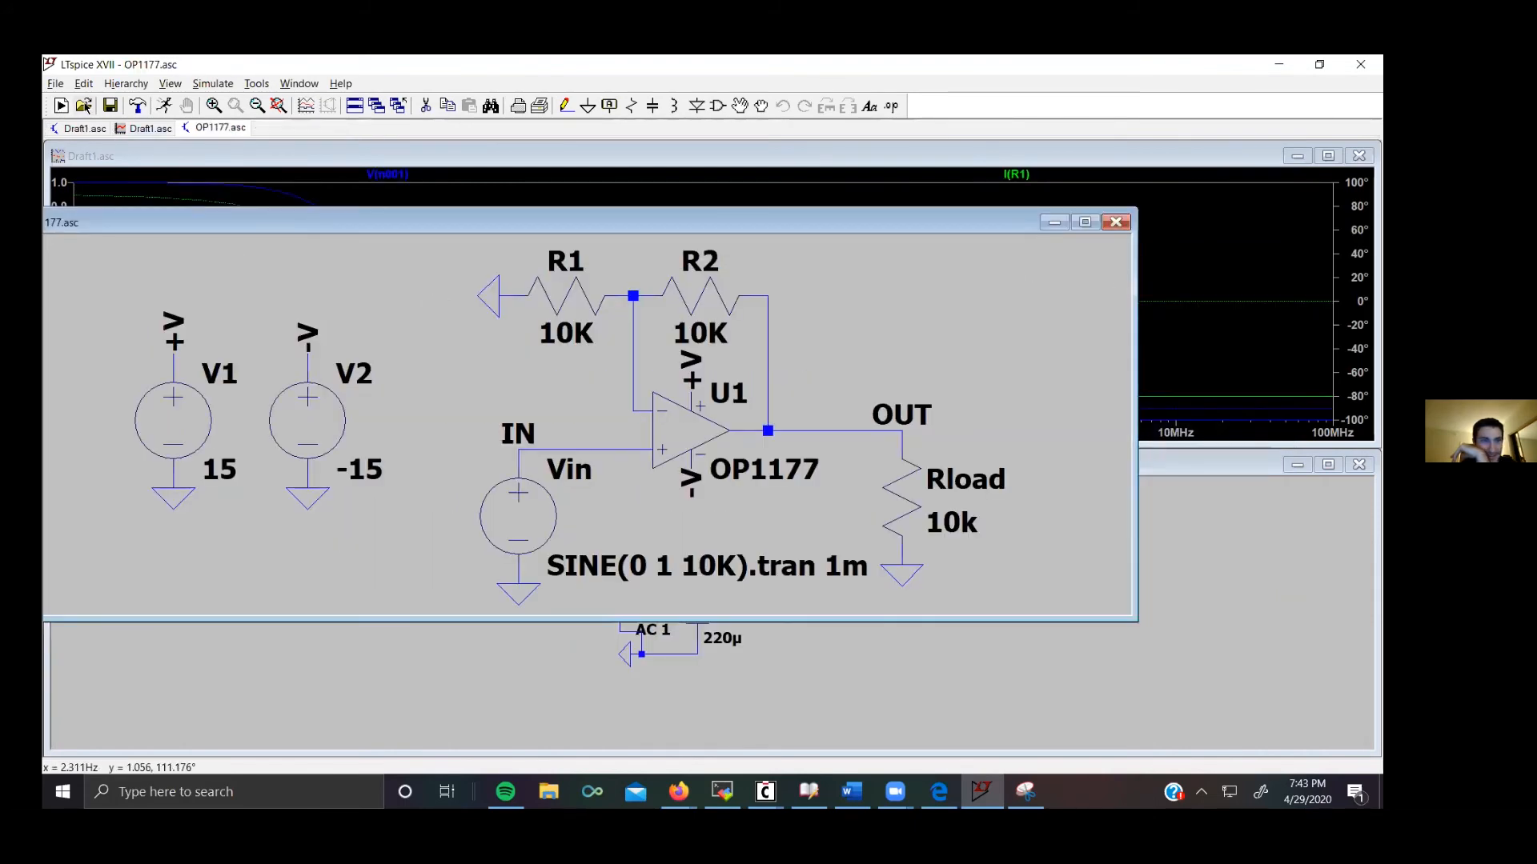
Step: Open the NonLinearTransformer.asc schematic from the Educational examples to look at it, then close it
key(ctrl+o)
scroll(686, 470, down, 5)
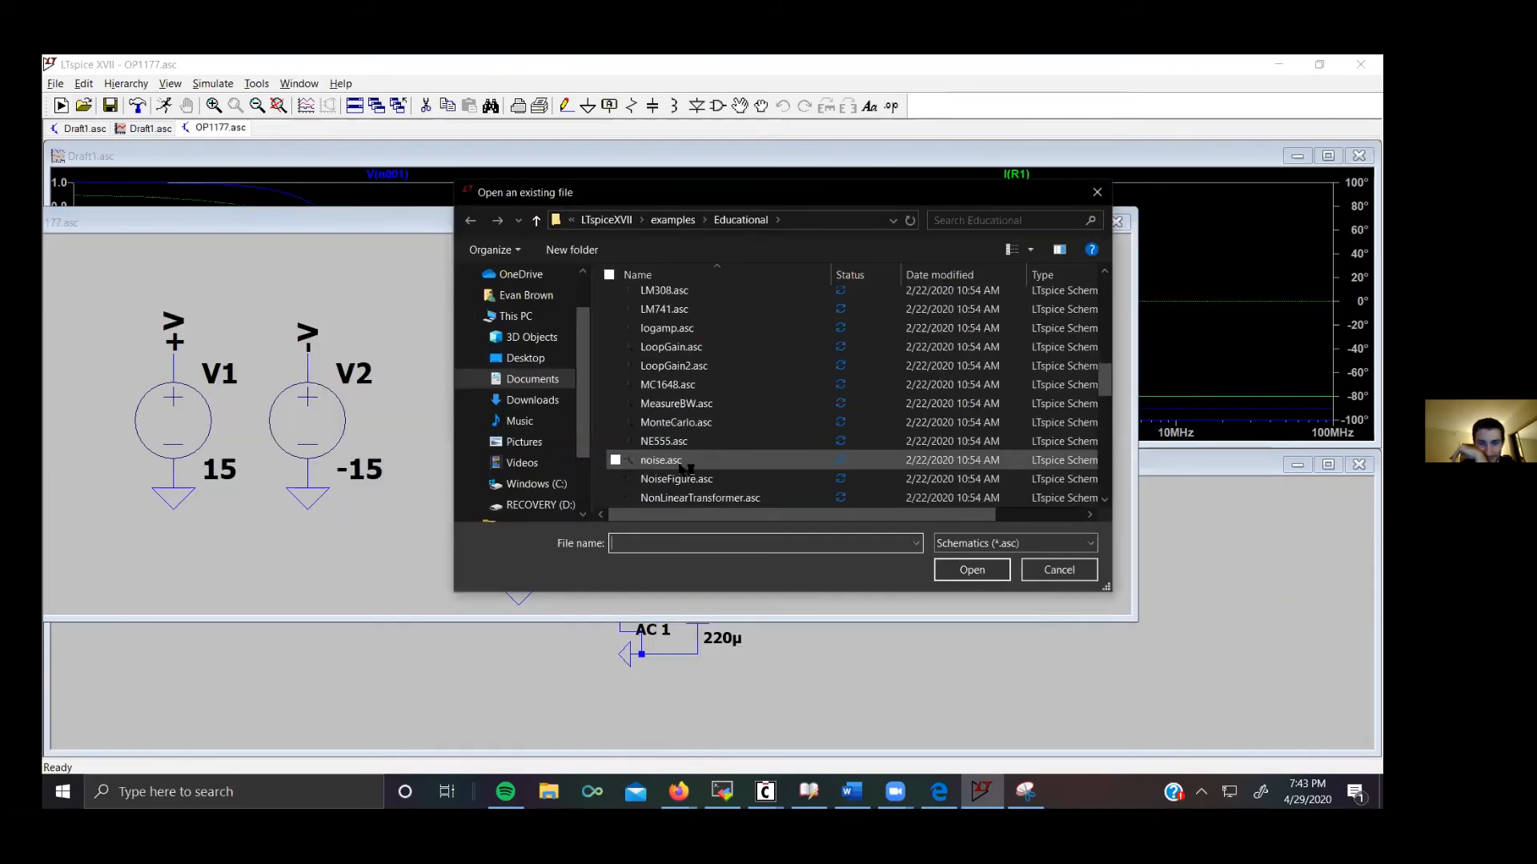
double_click(695, 498)
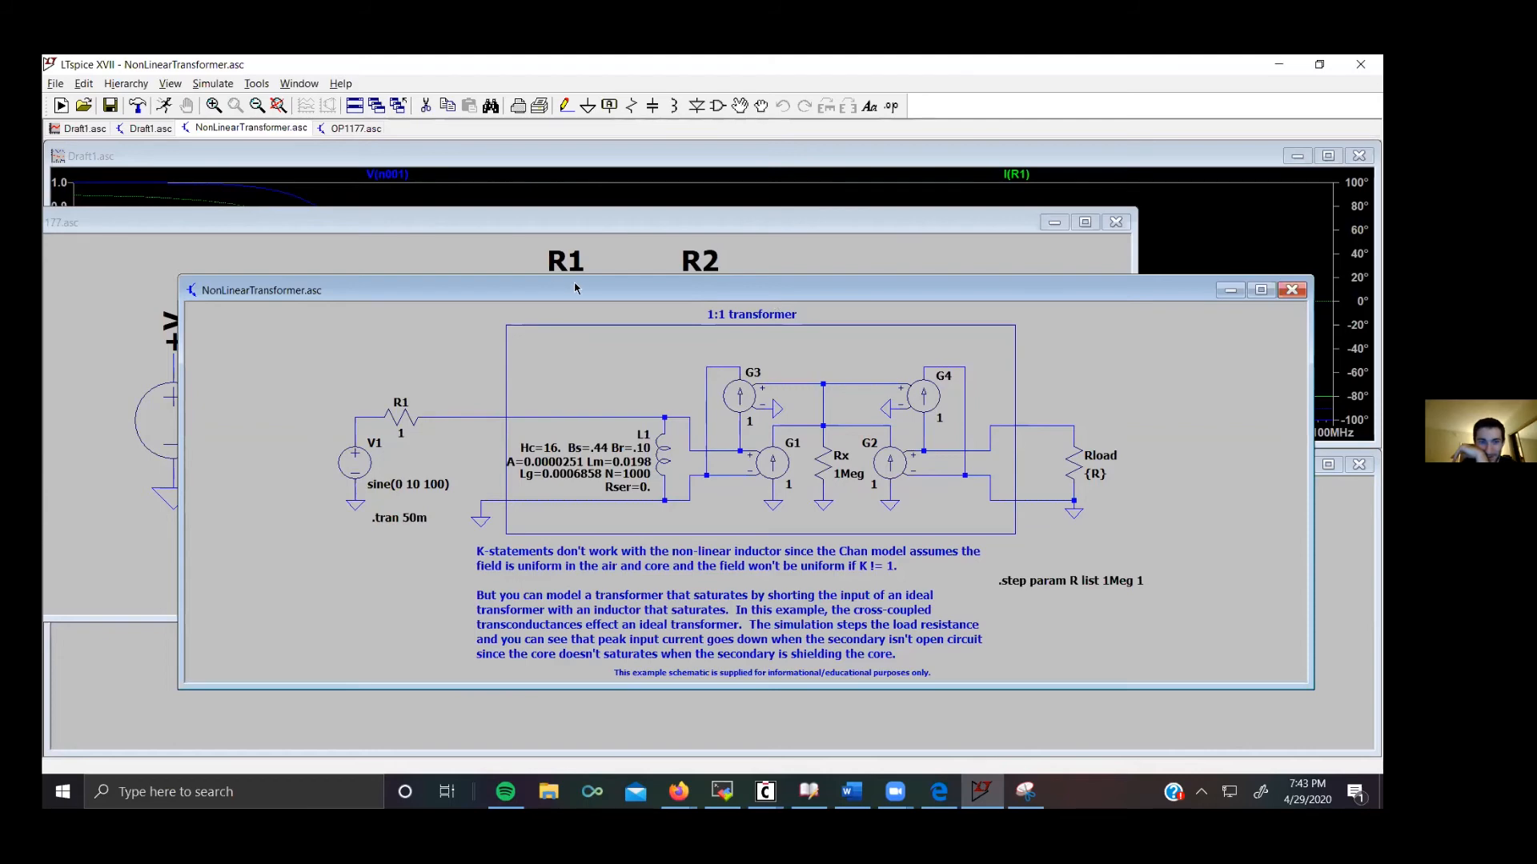
drag(577, 285, 375, 269)
click(1090, 275)
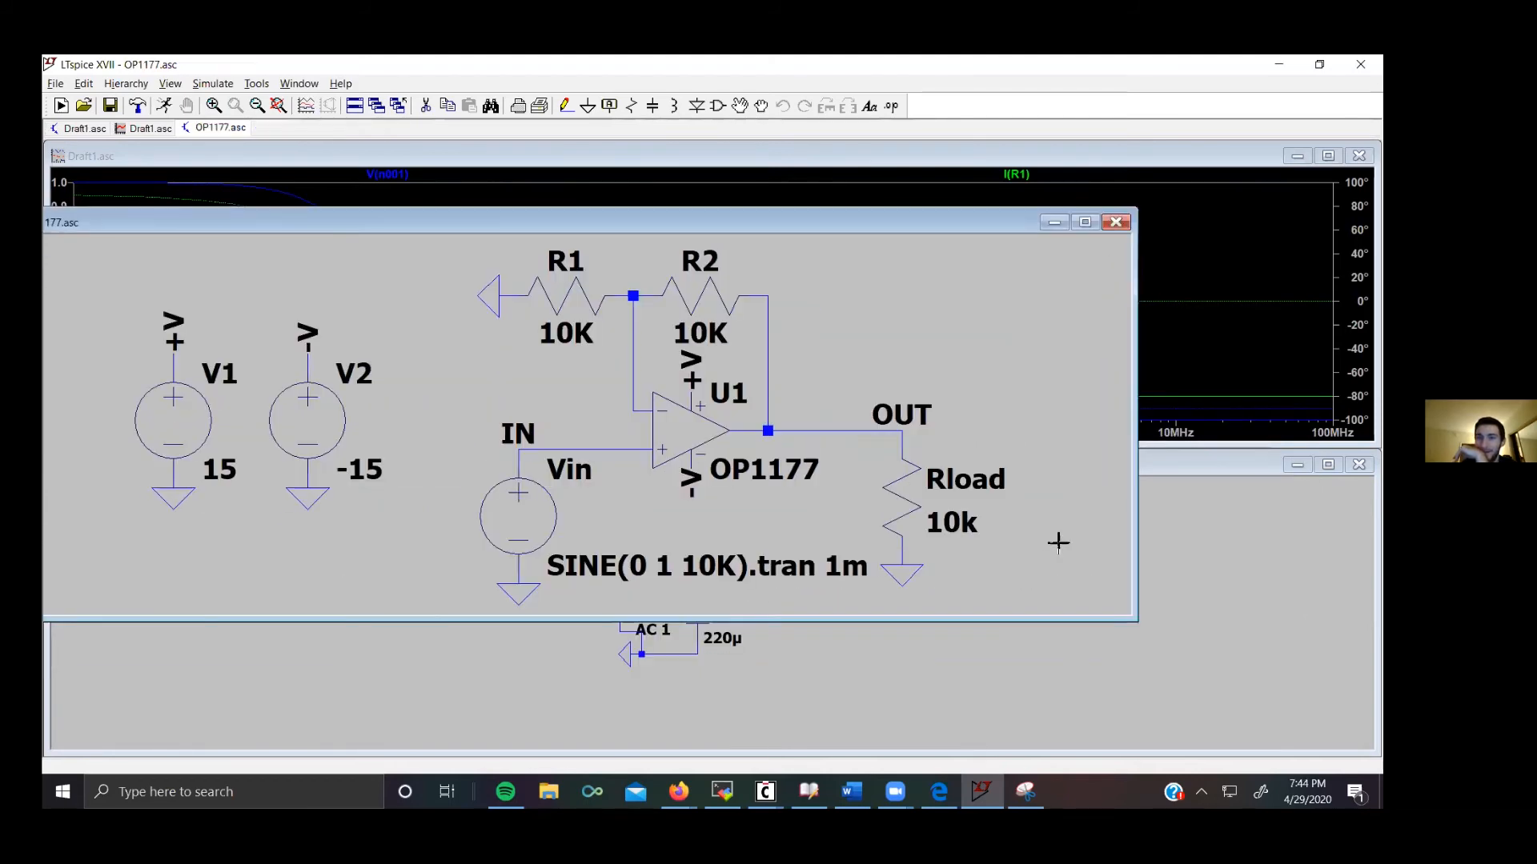
Step: Maximize the OP1177 schematic and close the old Draft1 waveform window
click(1084, 222)
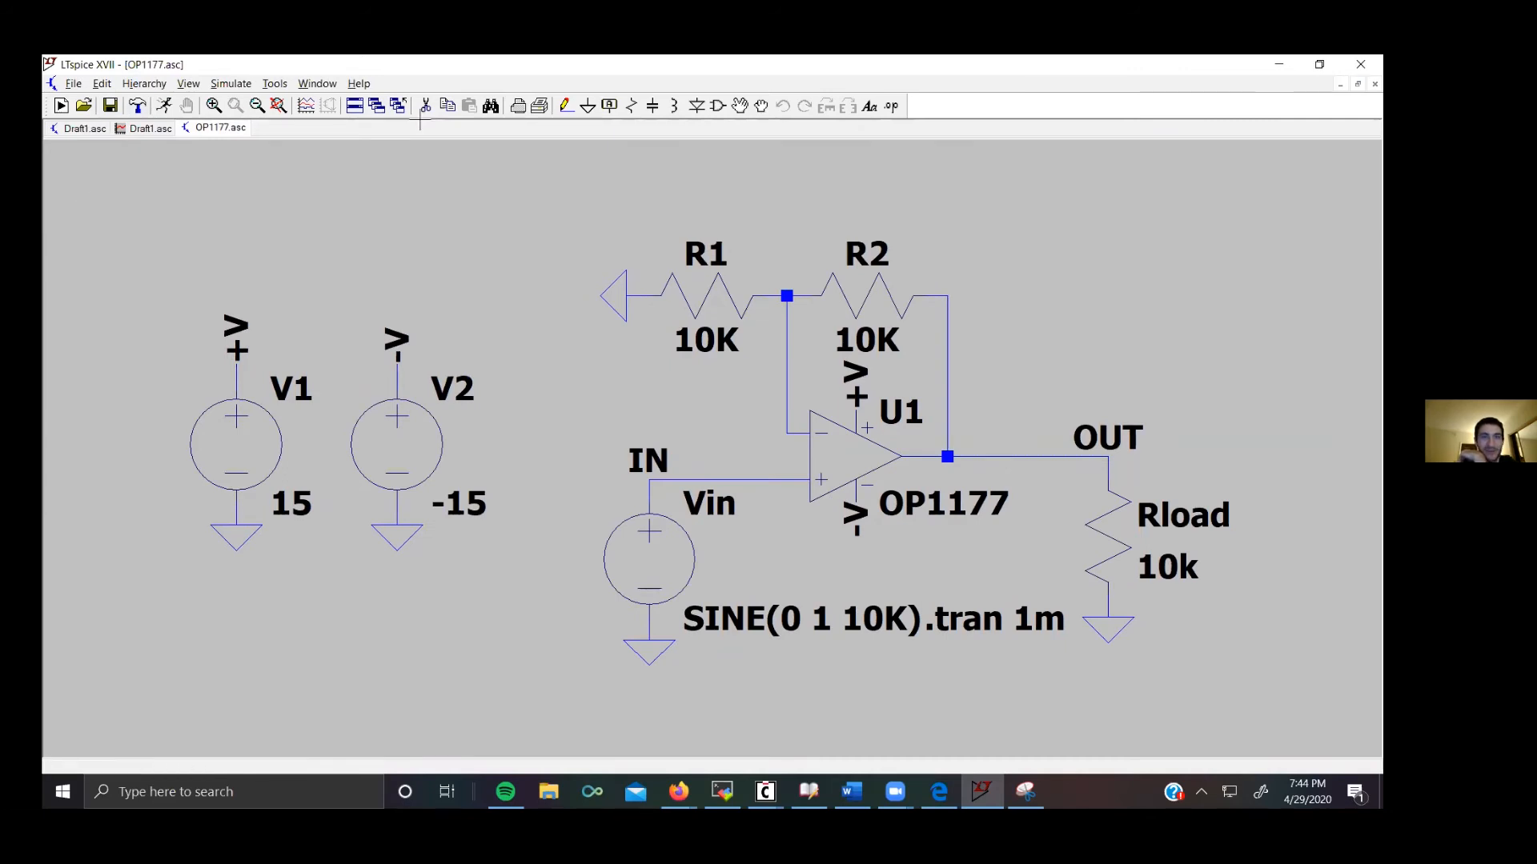
click(148, 130)
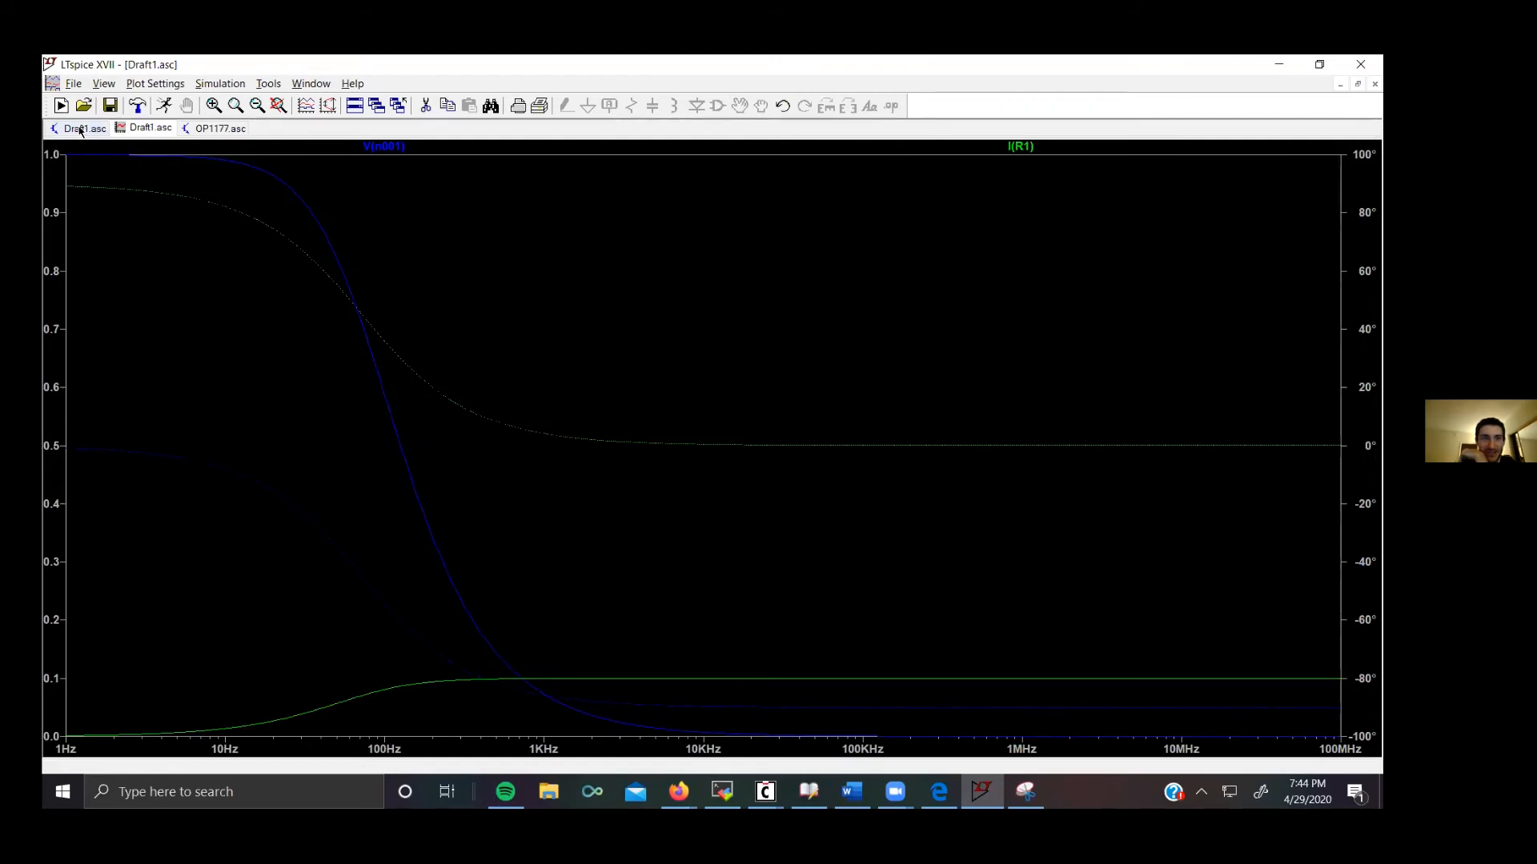
right_click(133, 130)
click(162, 155)
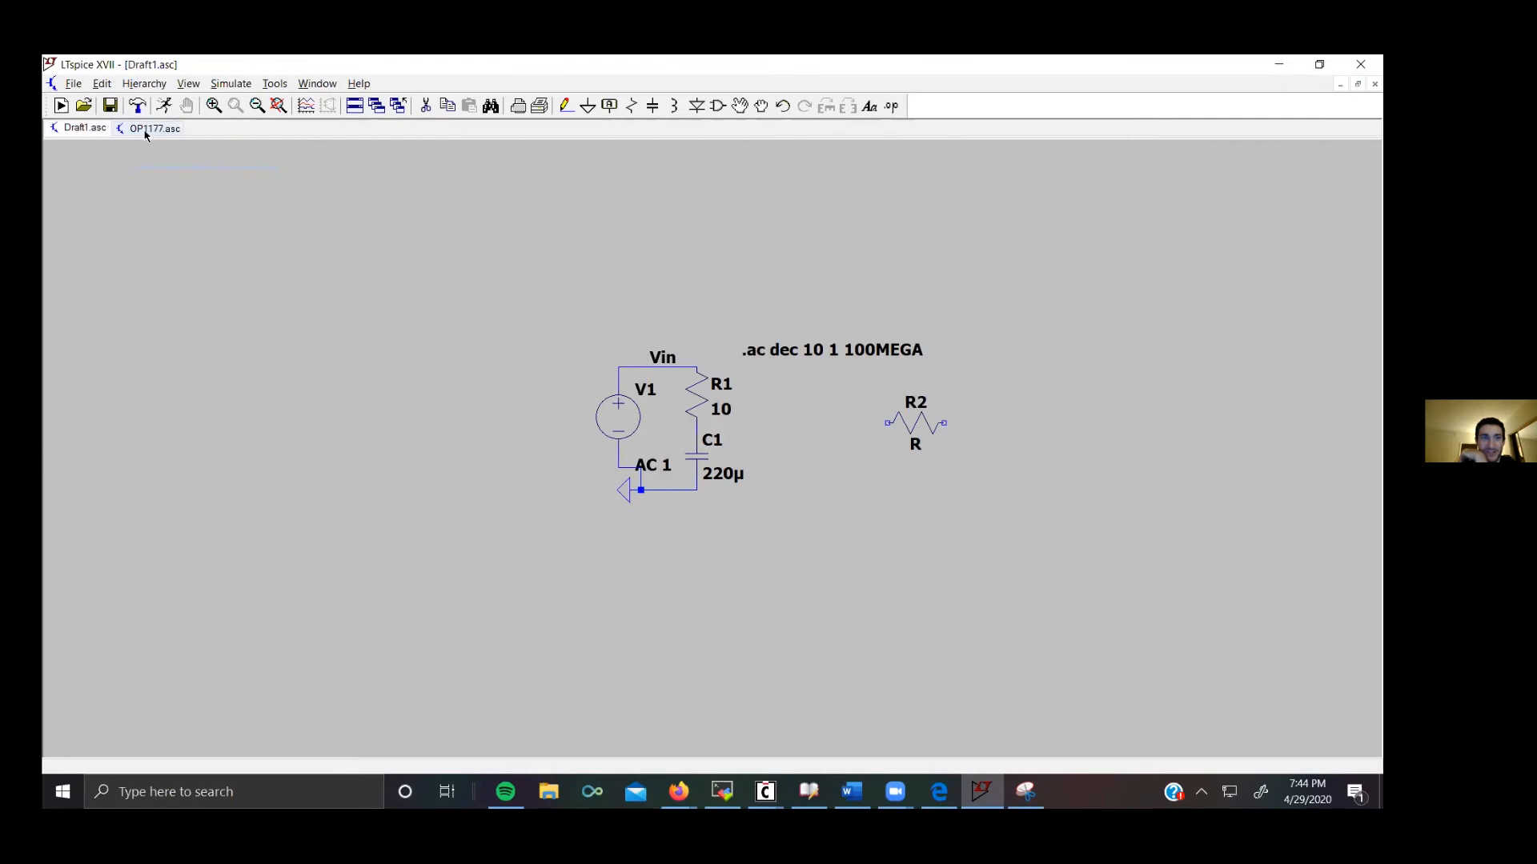
click(146, 132)
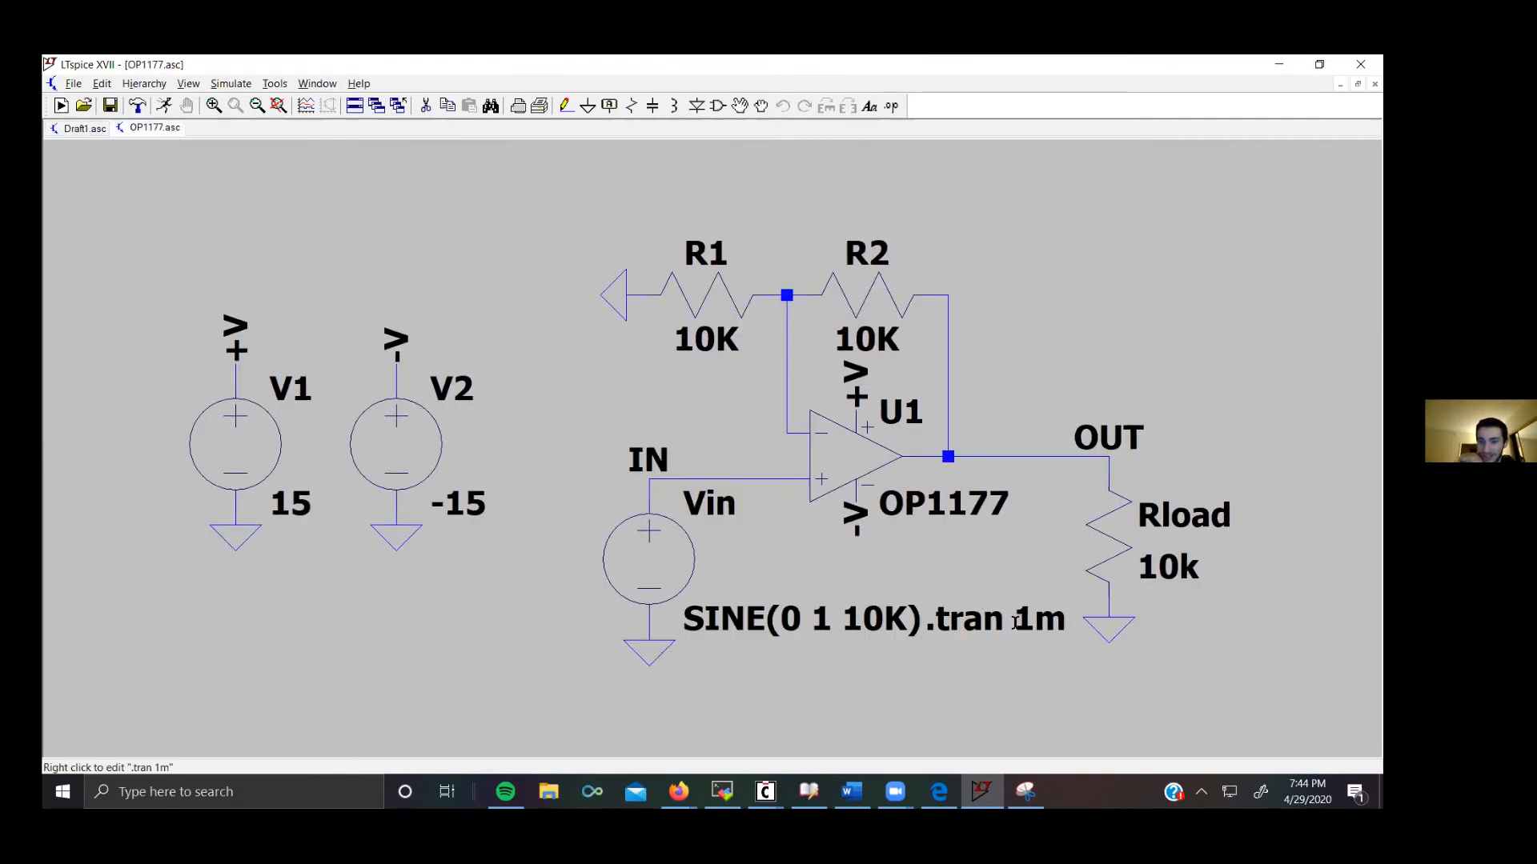
Step: Run the OP1177 transient simulation and plot the voltages at the OUT and IN nodes
click(232, 84)
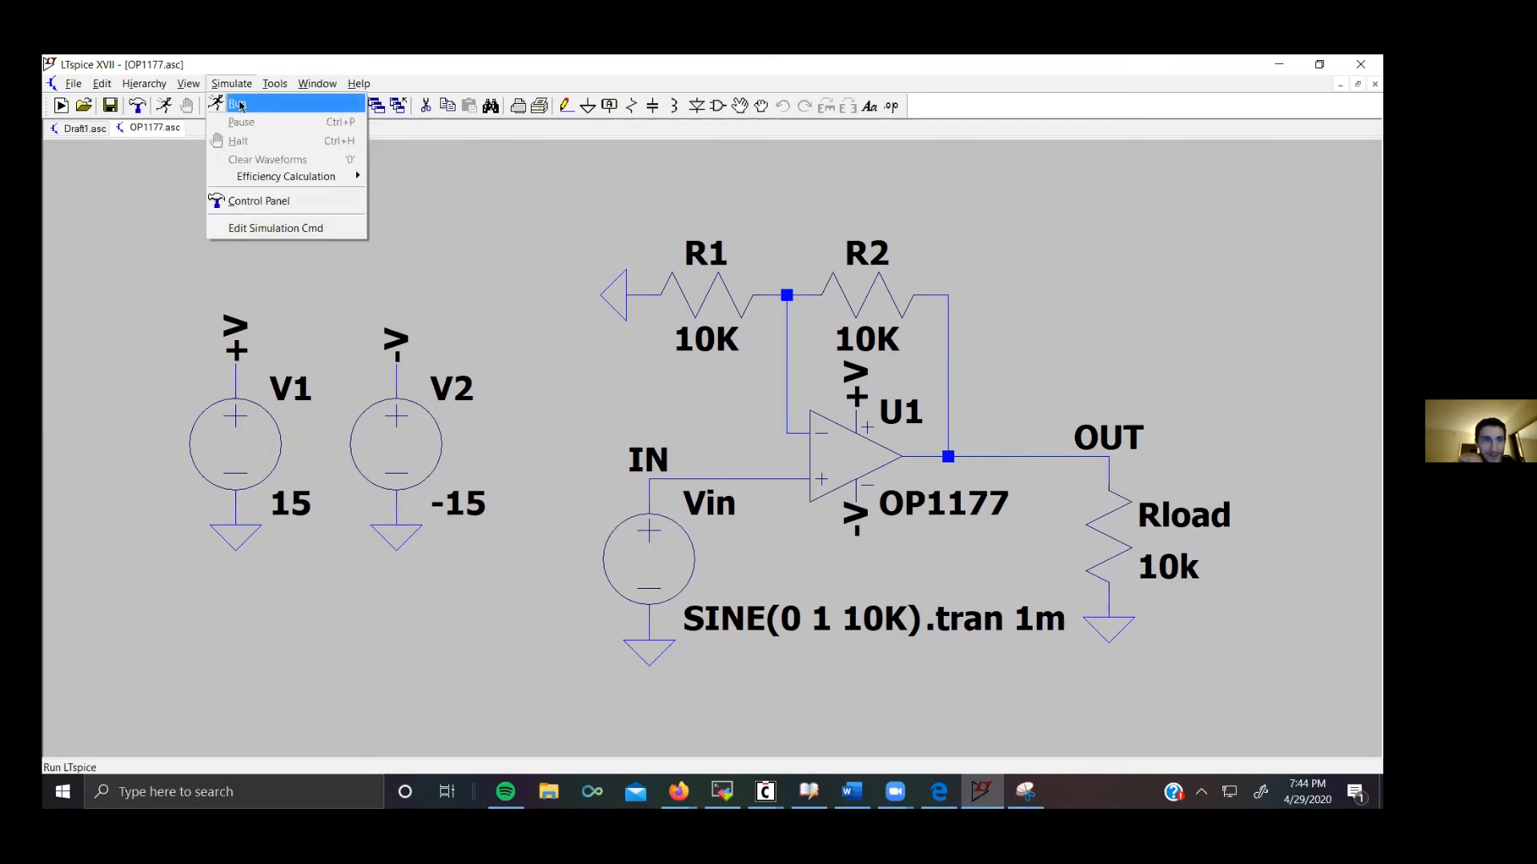
click(240, 105)
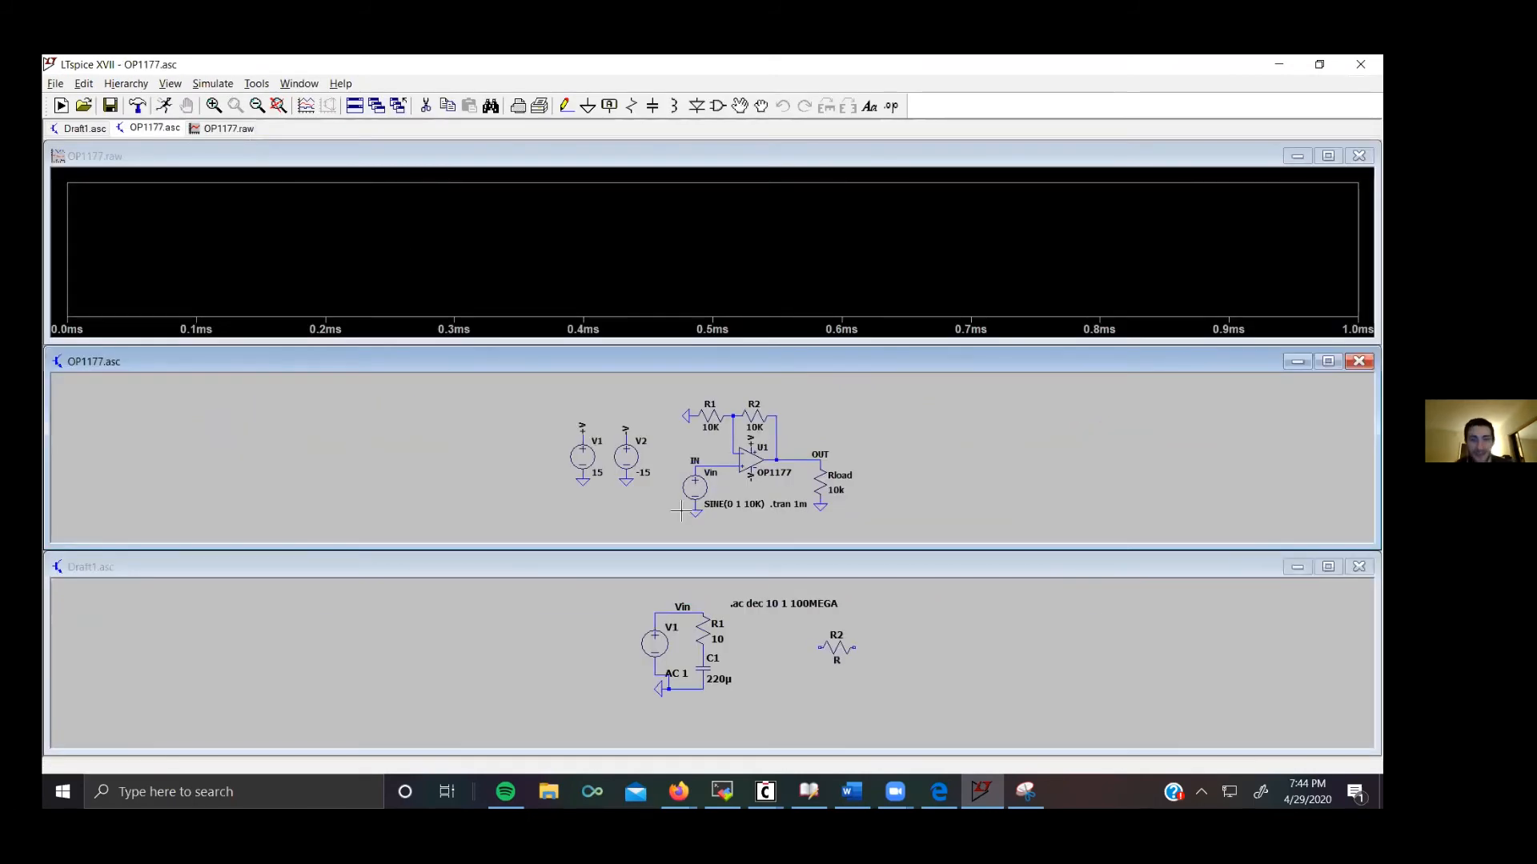
click(811, 457)
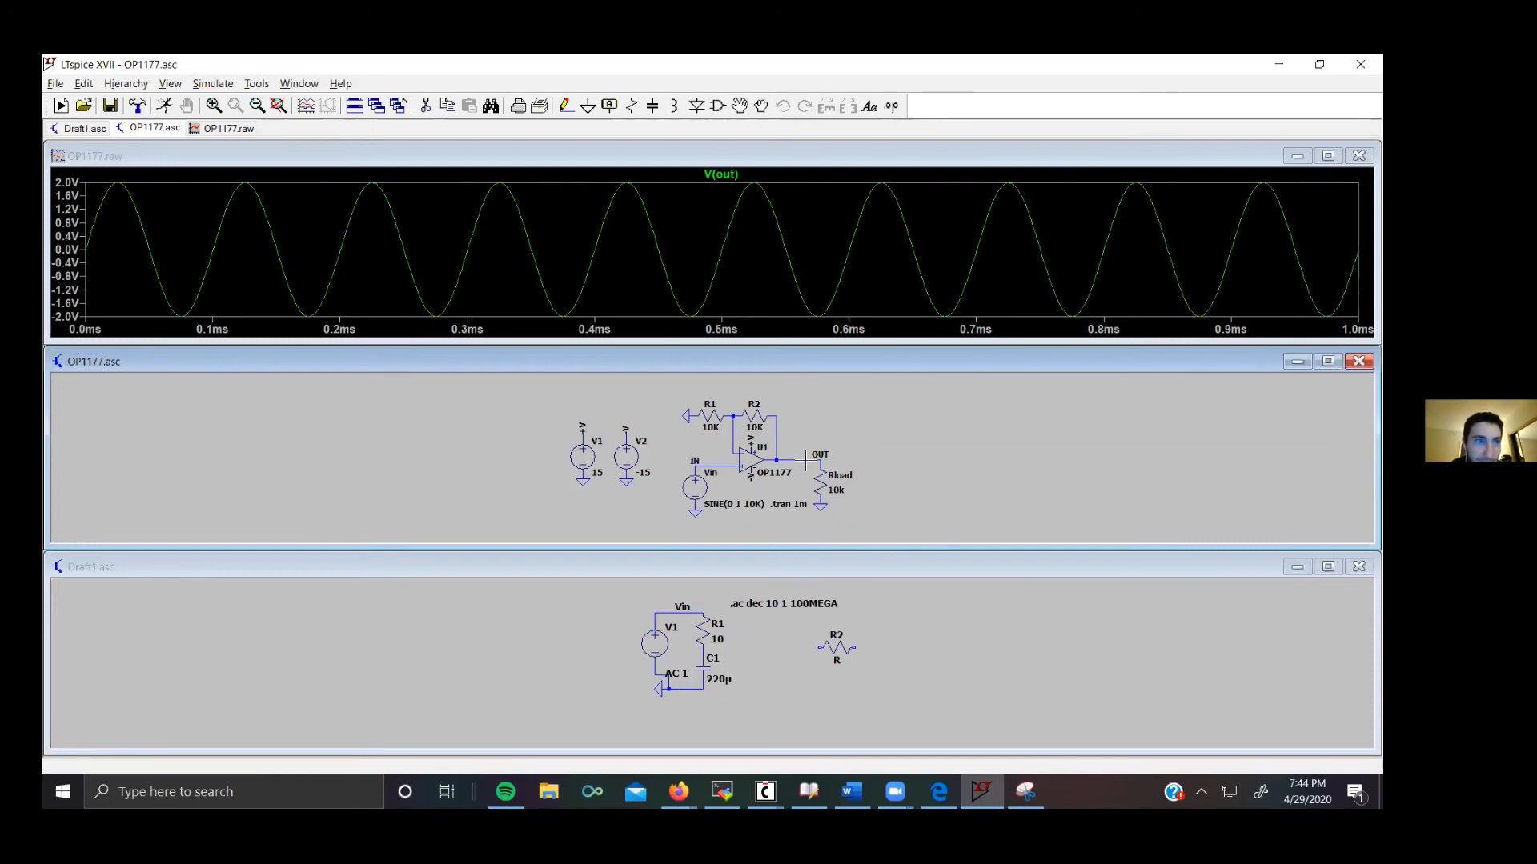
click(710, 463)
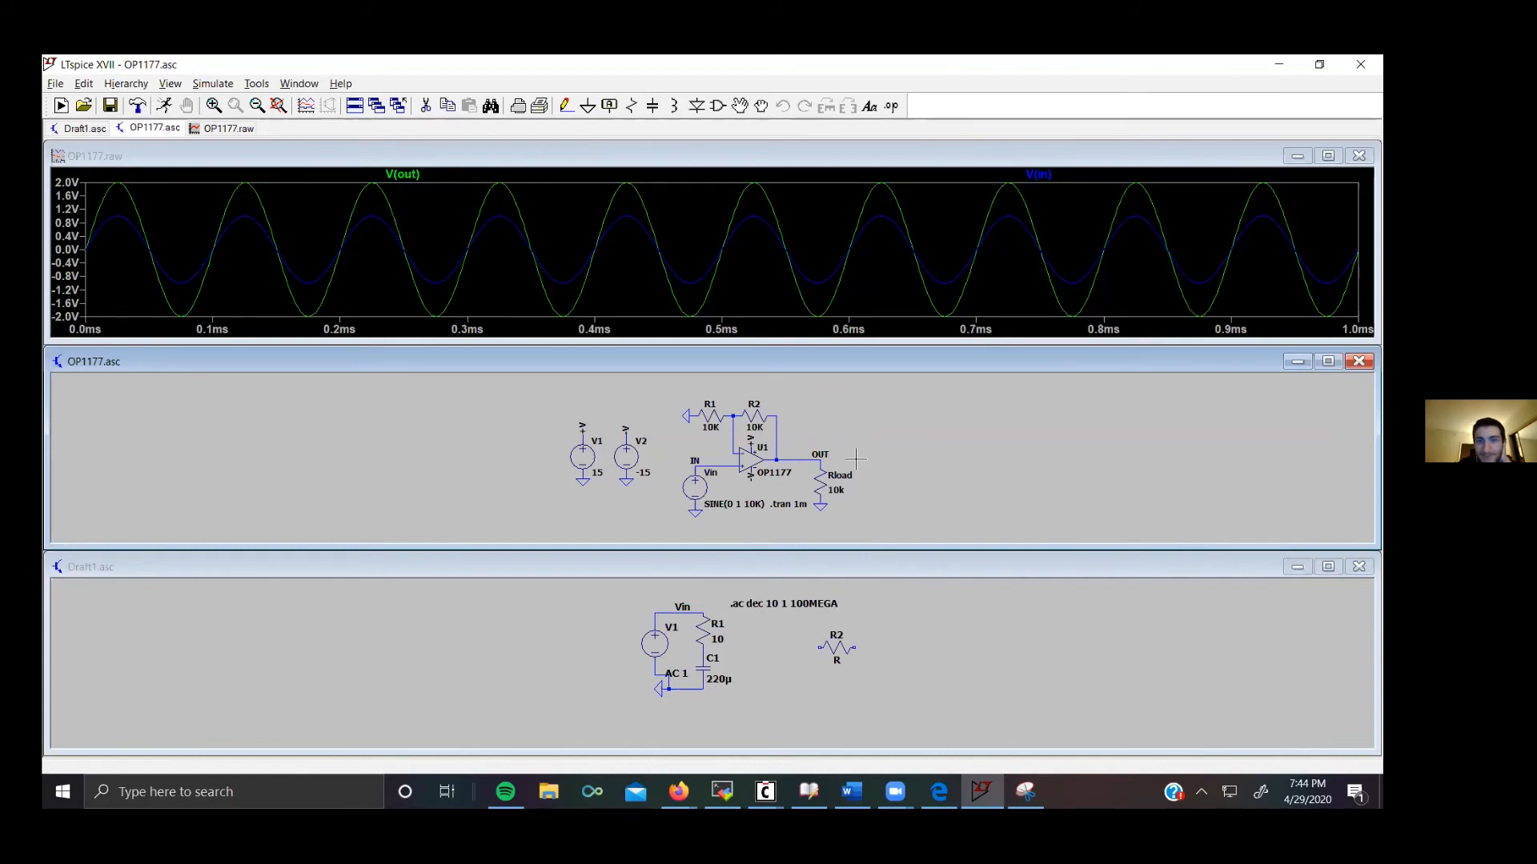
Step: Set the feedback resistor R2's resistance to 100K
right_click(755, 418)
click(783, 437)
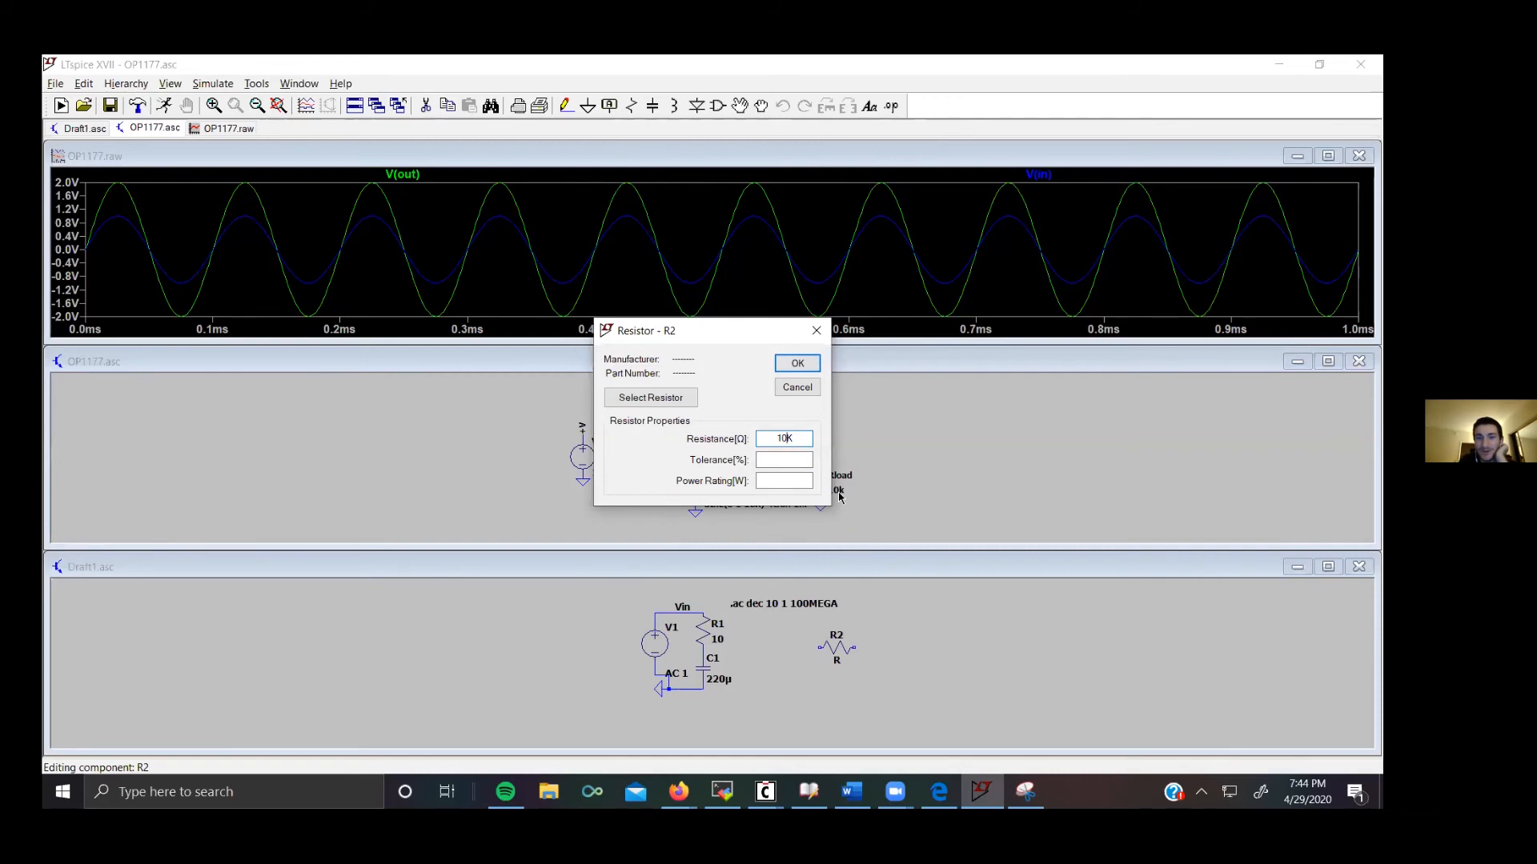
text(0)
click(795, 363)
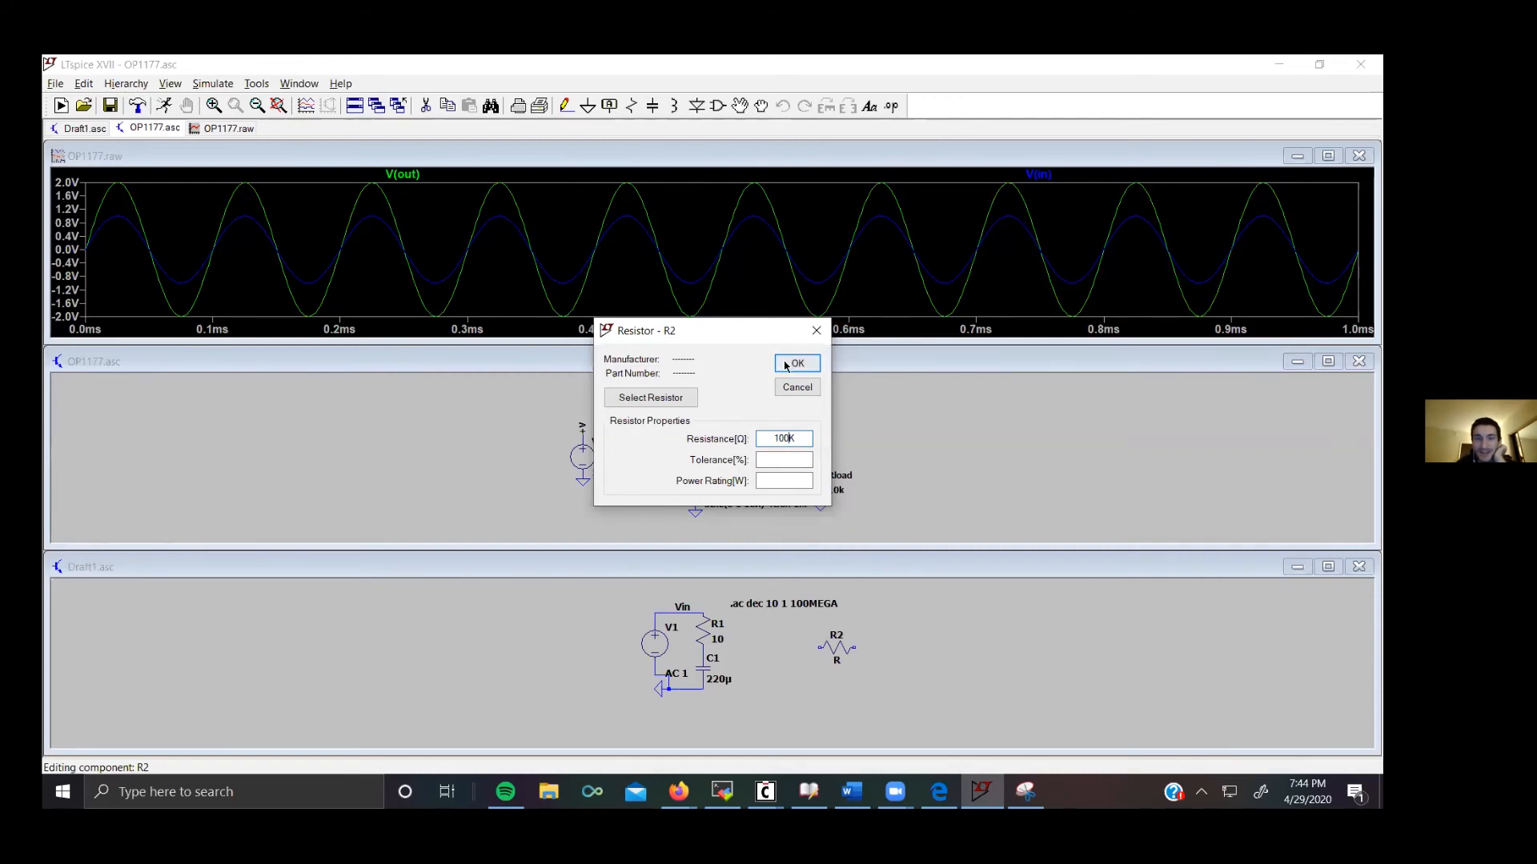
Step: Rerun the simulation to update the output and input waveforms
click(205, 88)
click(221, 100)
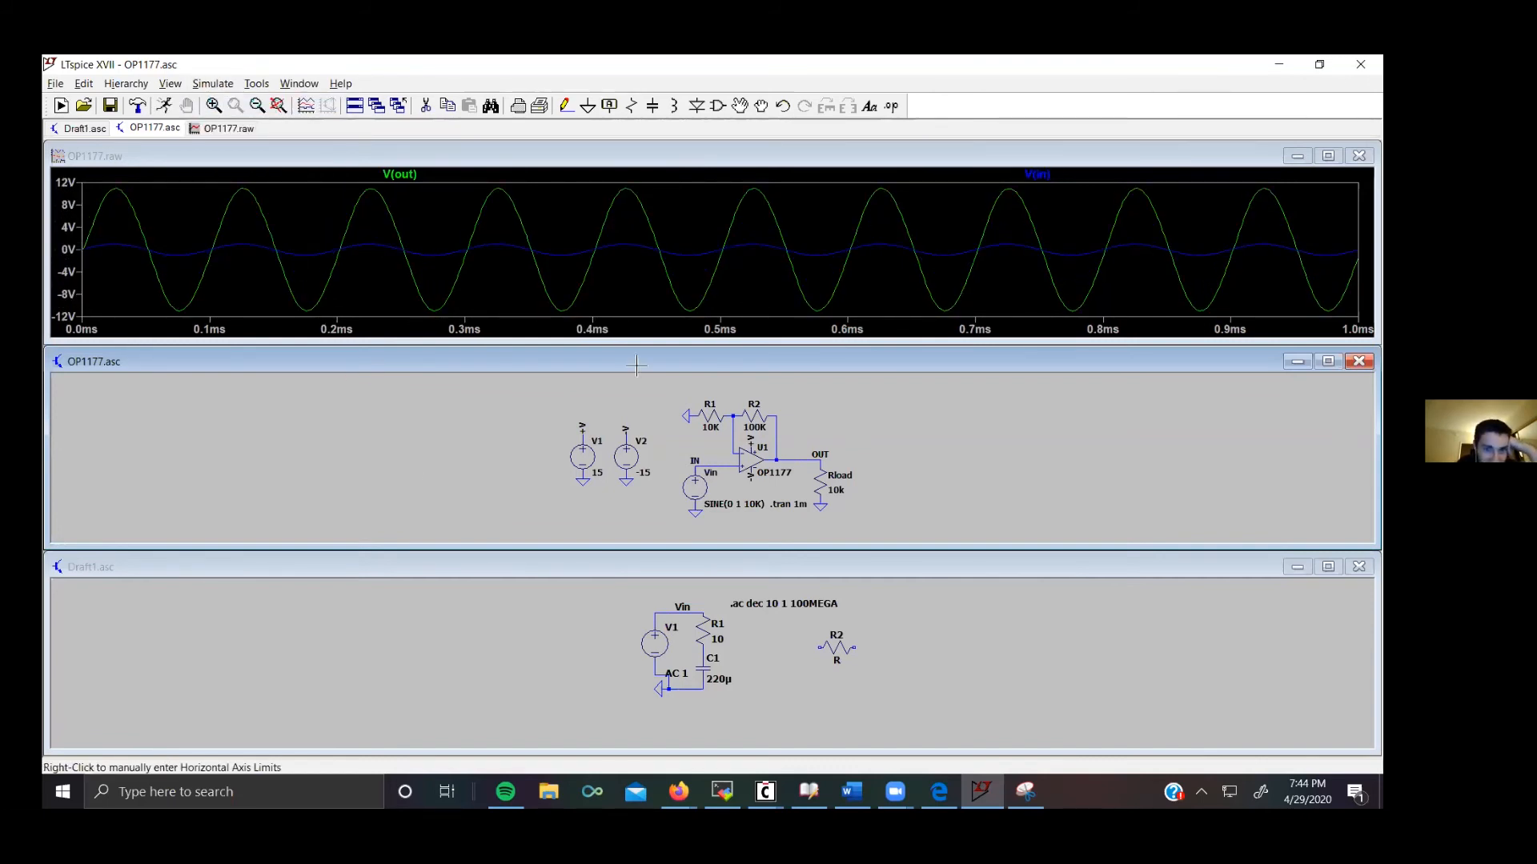
click(115, 245)
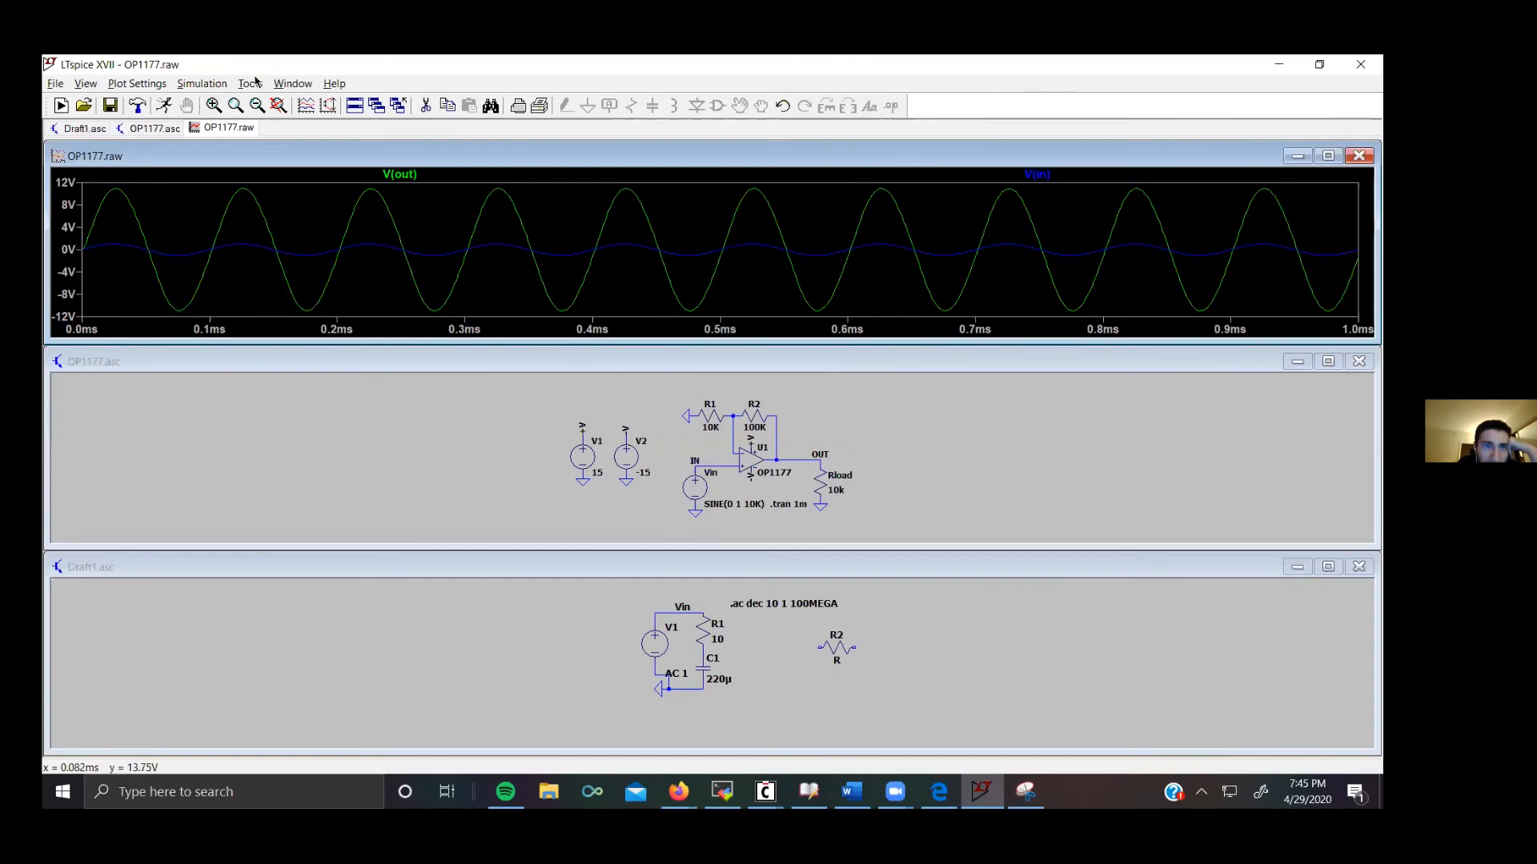
right_click(363, 245)
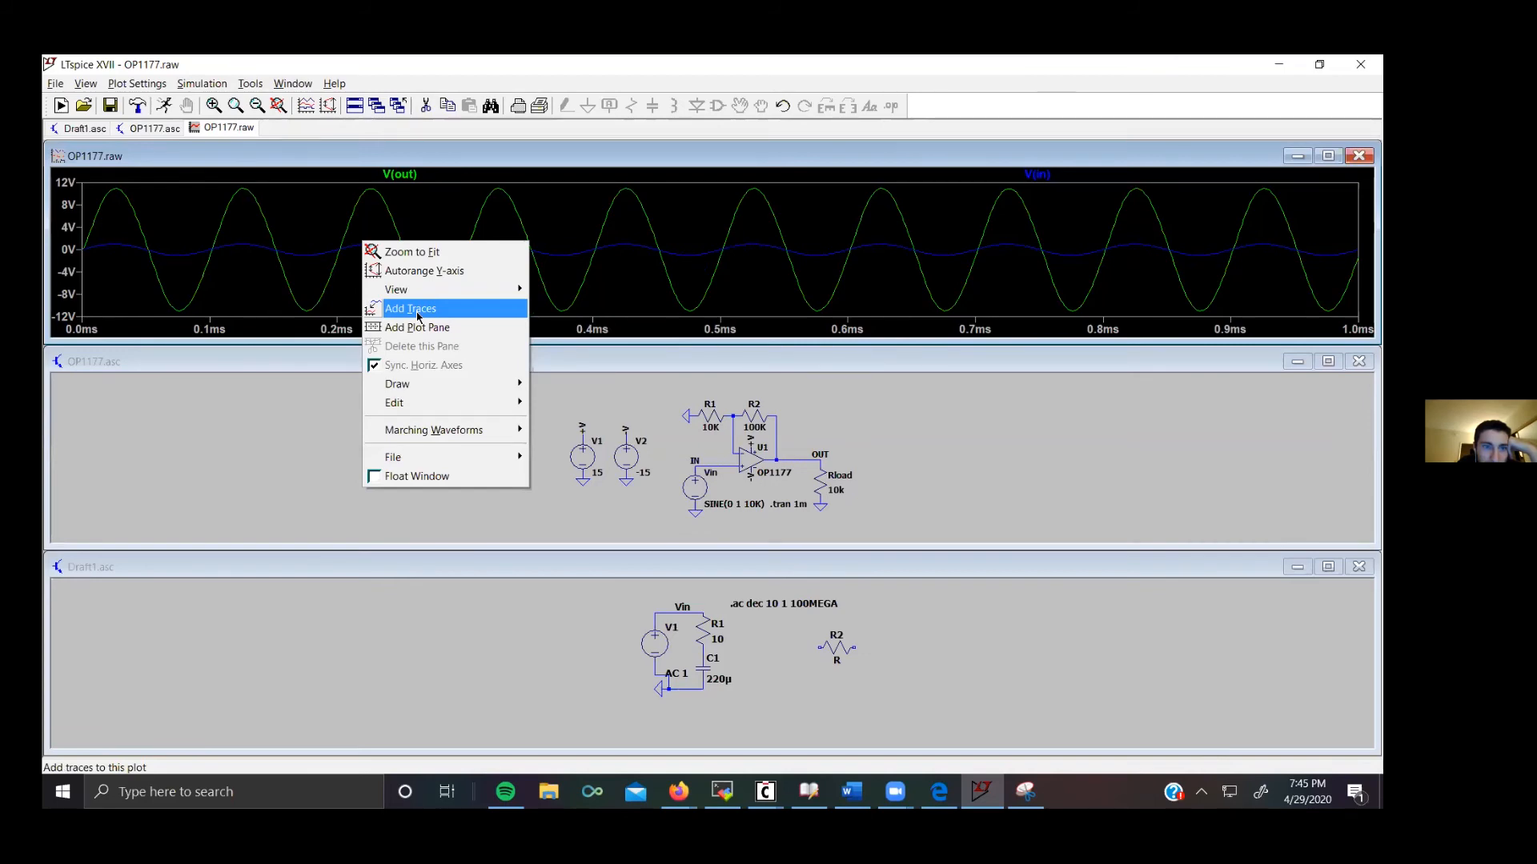
click(418, 311)
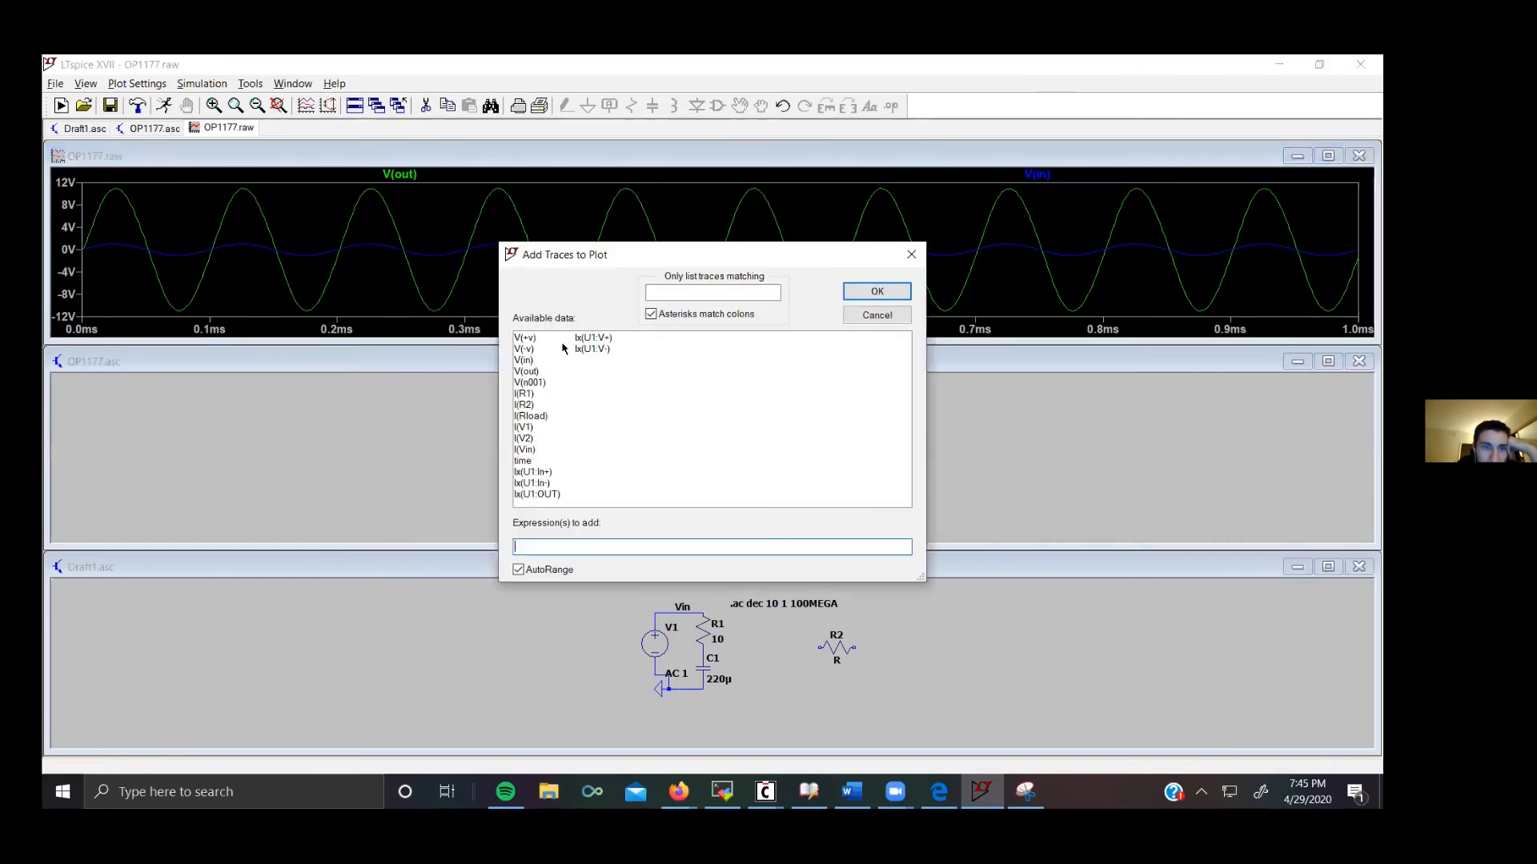
click(911, 254)
right_click(264, 251)
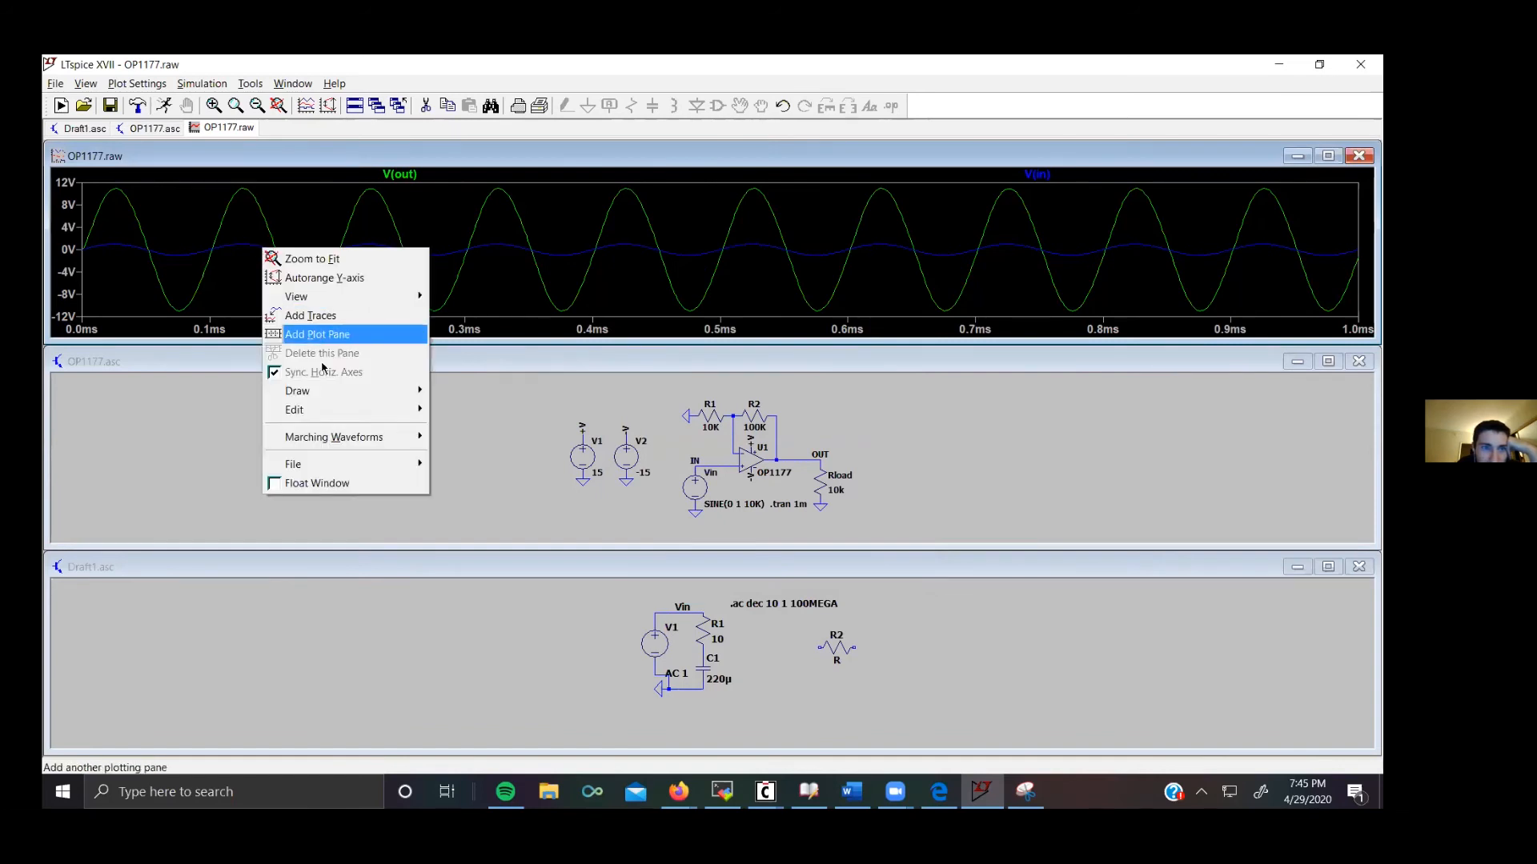
mouse_move(332, 395)
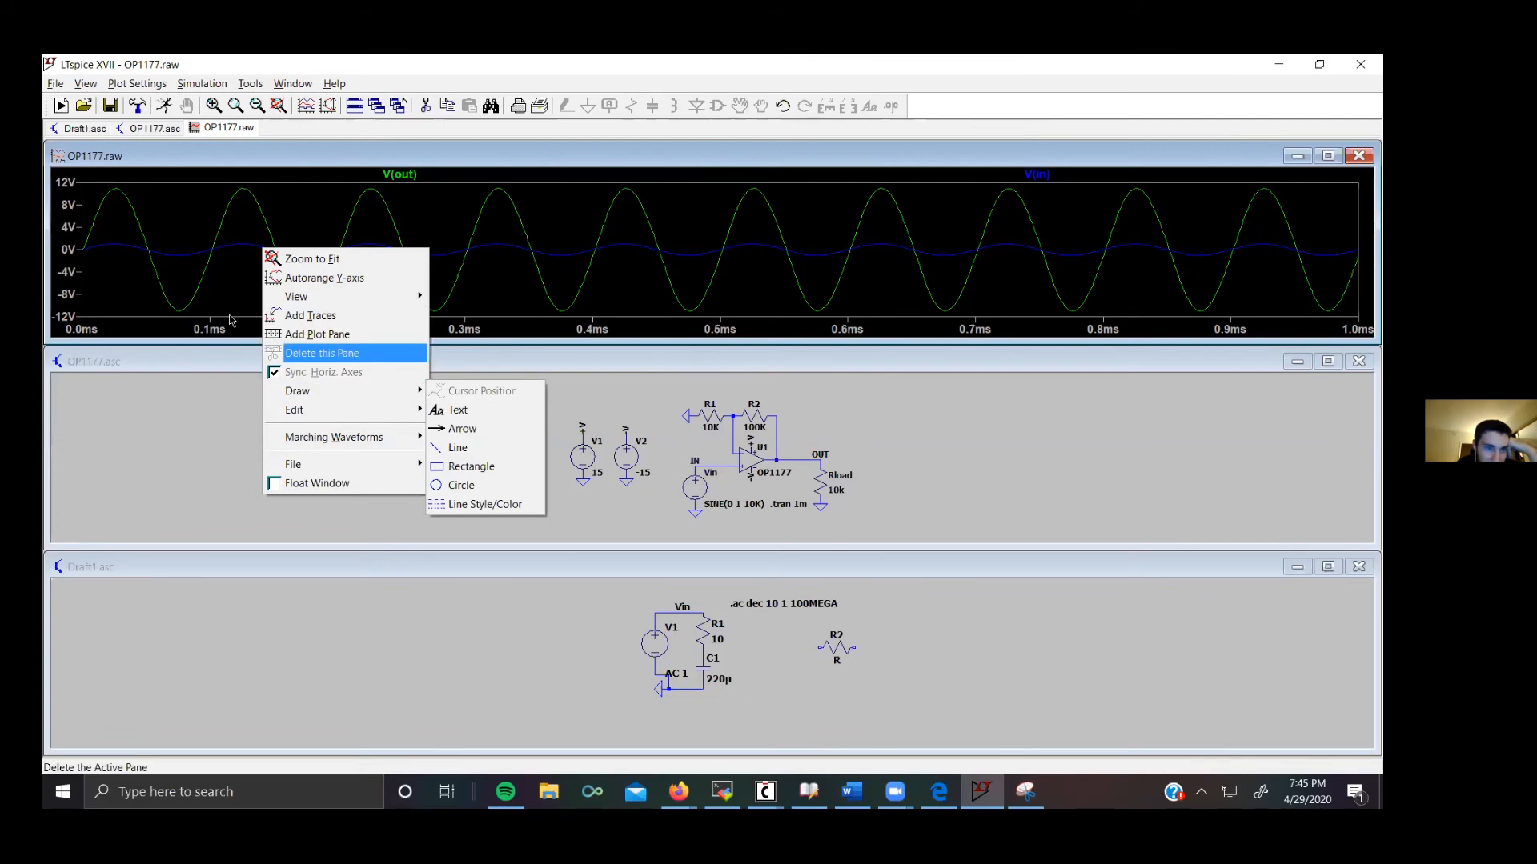
click(262, 258)
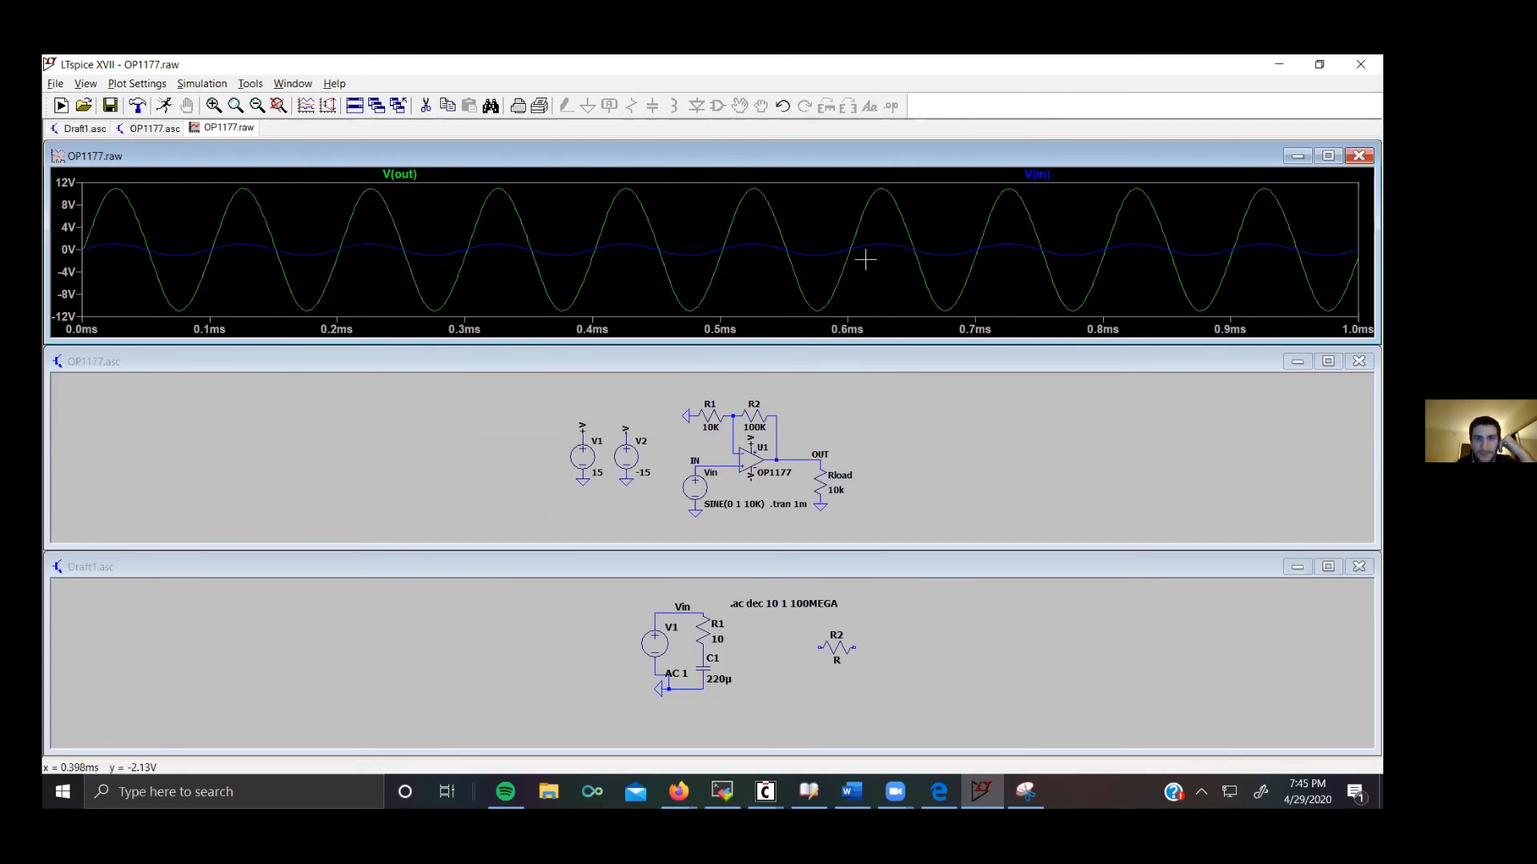
Step: Zoom into short stretches of the output and input waveforms to inspect them, restoring the full view each time
key(ctrl+z)
drag(203, 220, 285, 271)
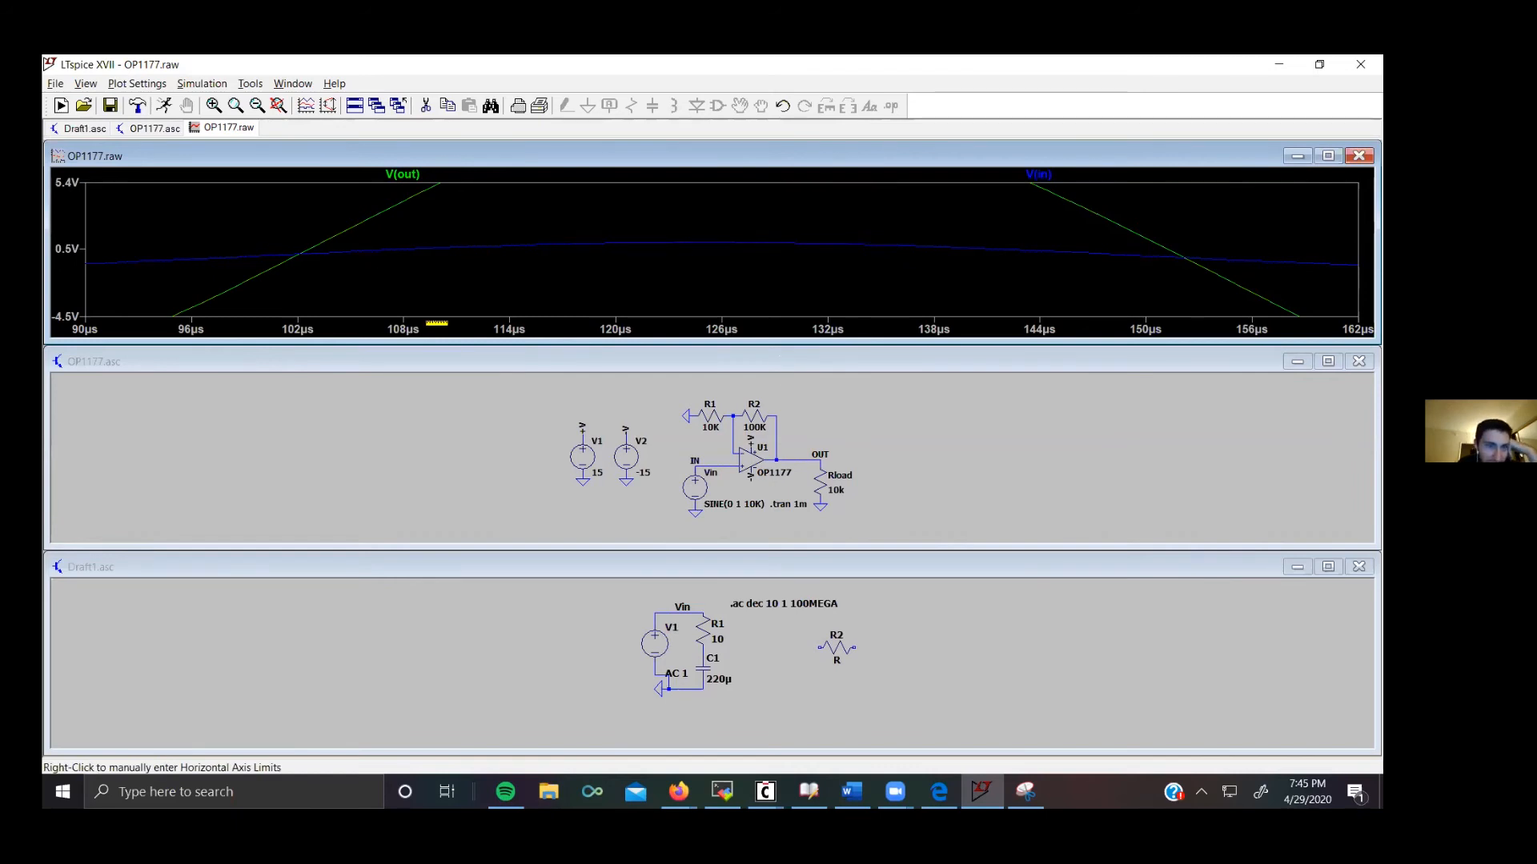
click(279, 106)
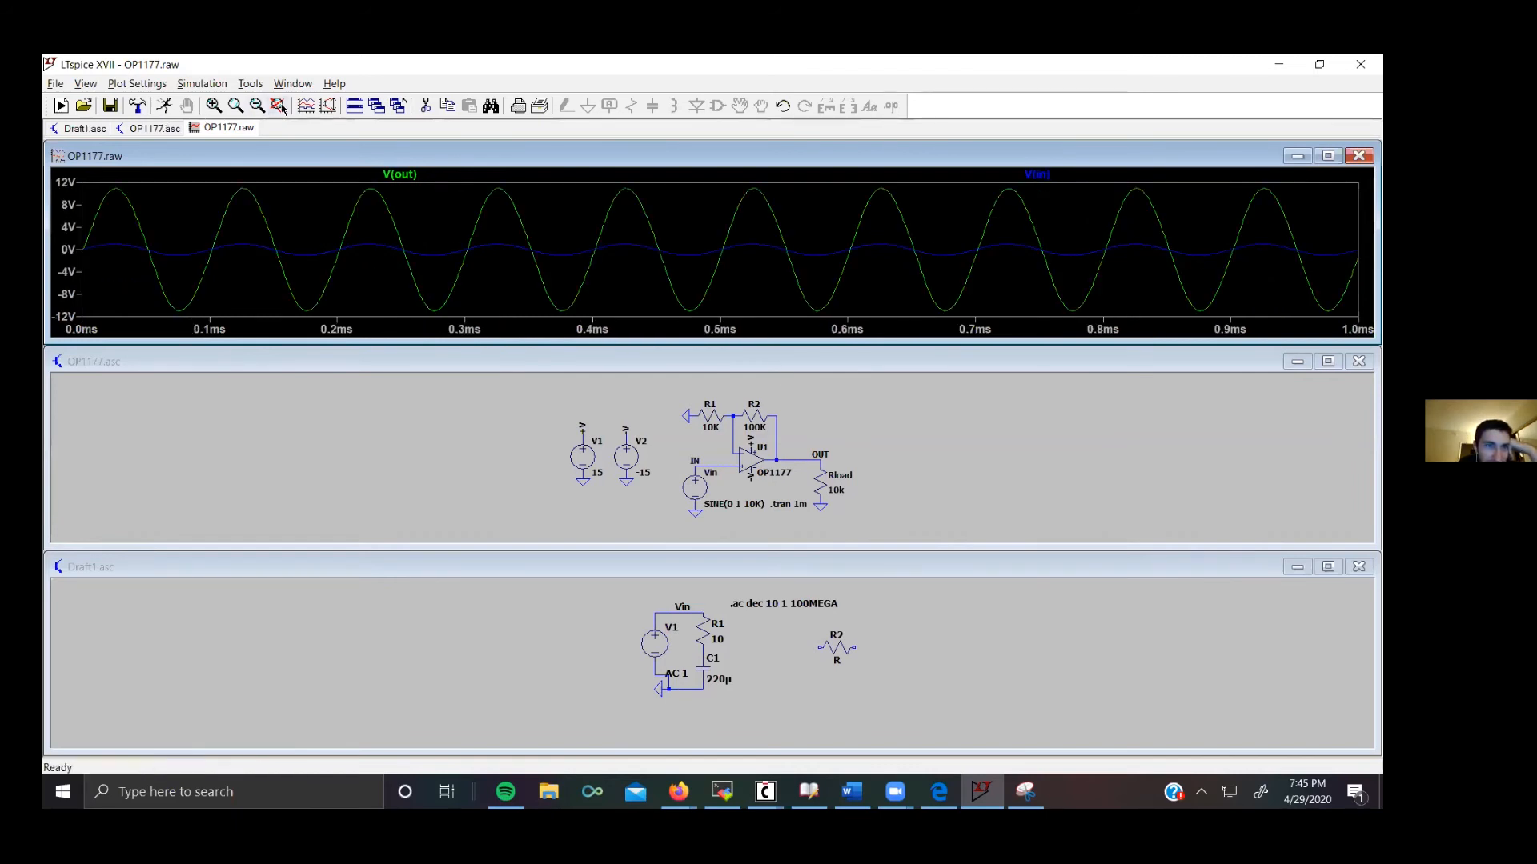
click(214, 105)
drag(85, 229, 196, 287)
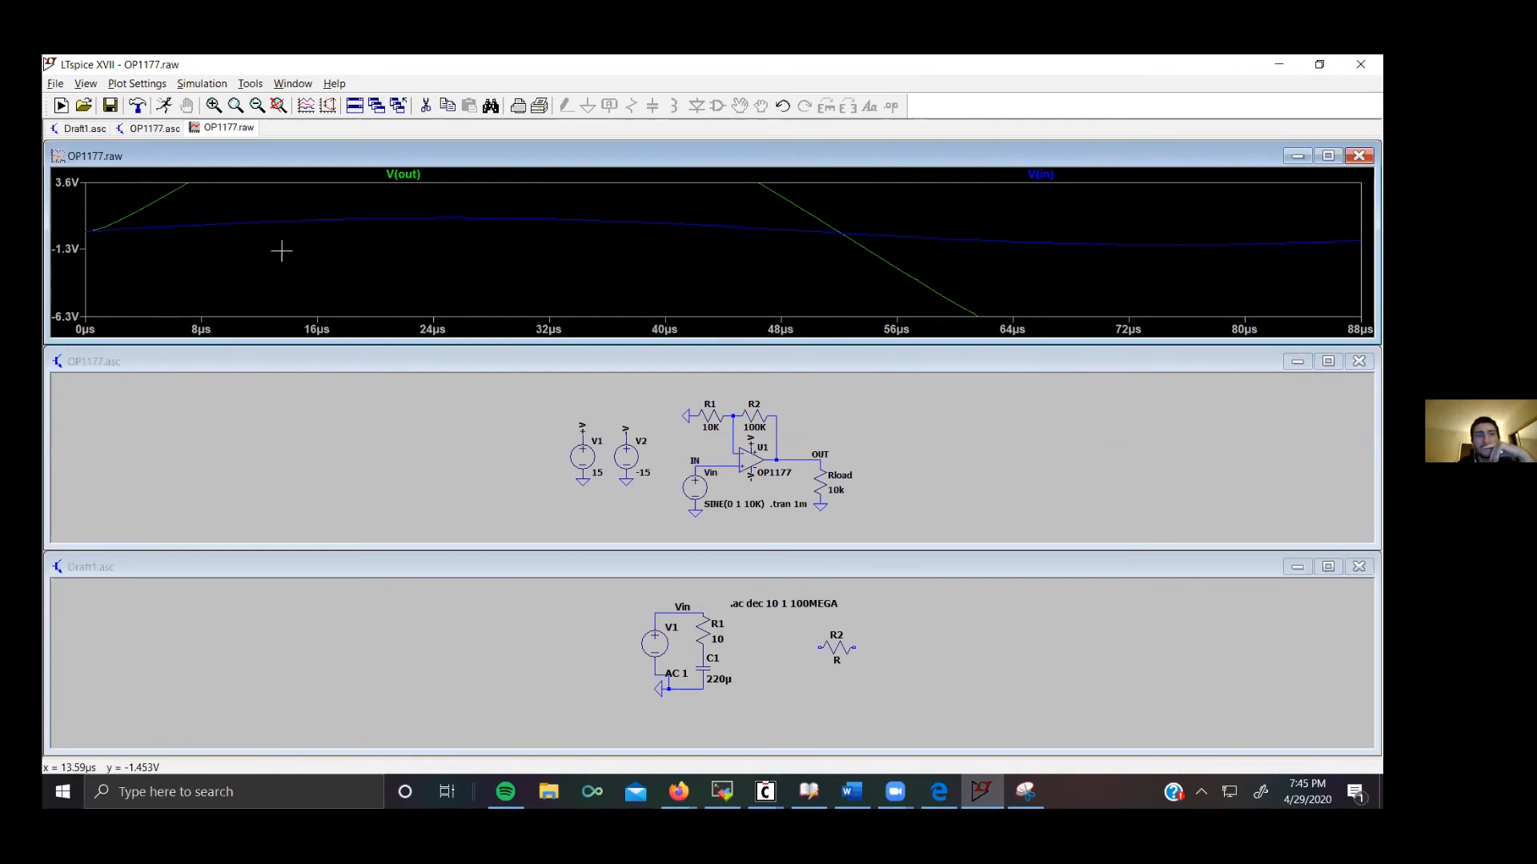
click(274, 109)
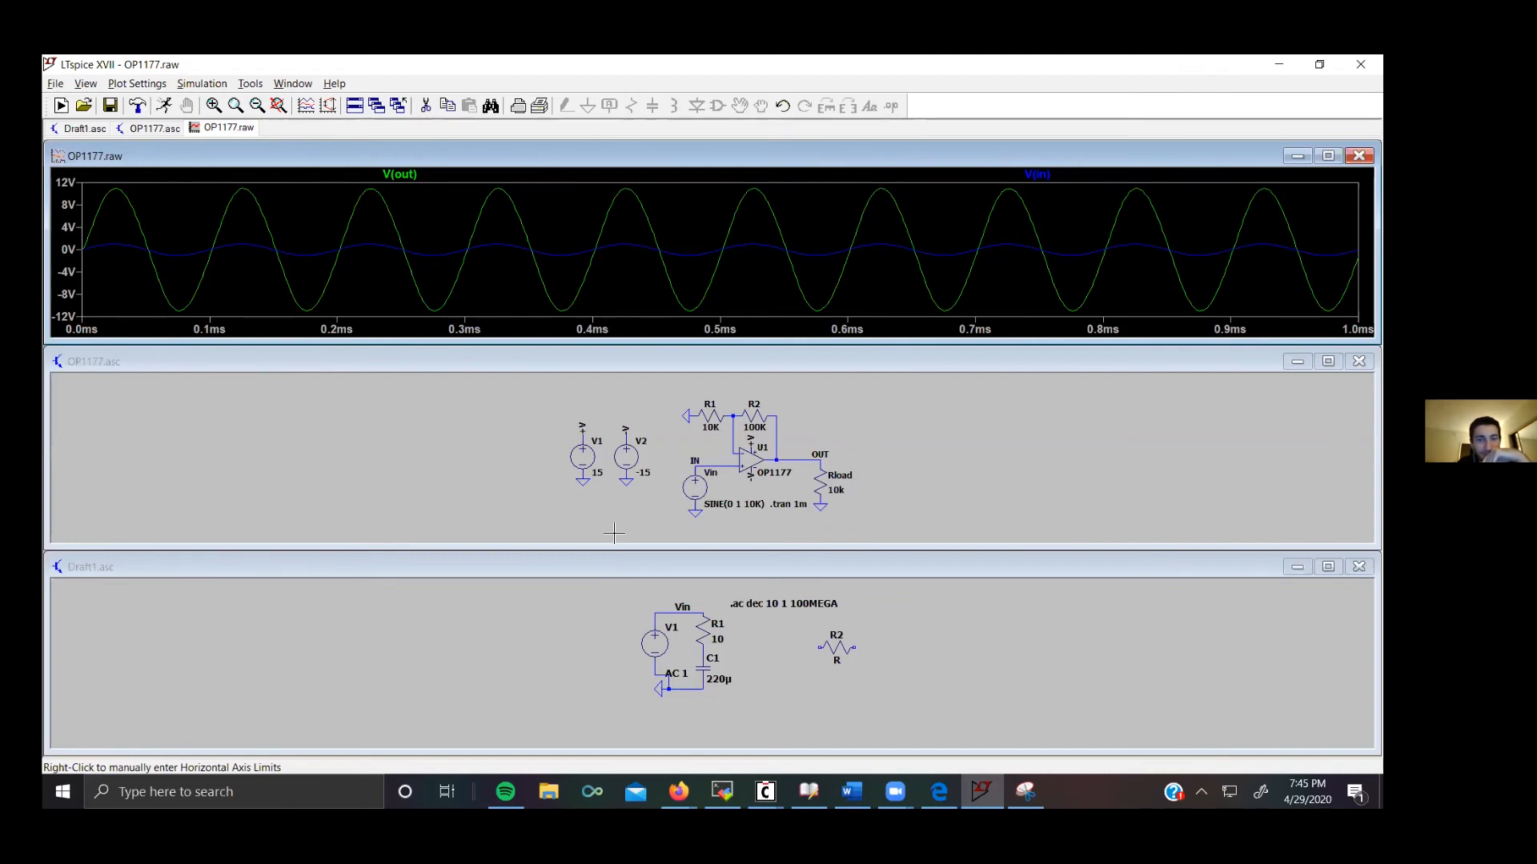
mouse_move(679, 792)
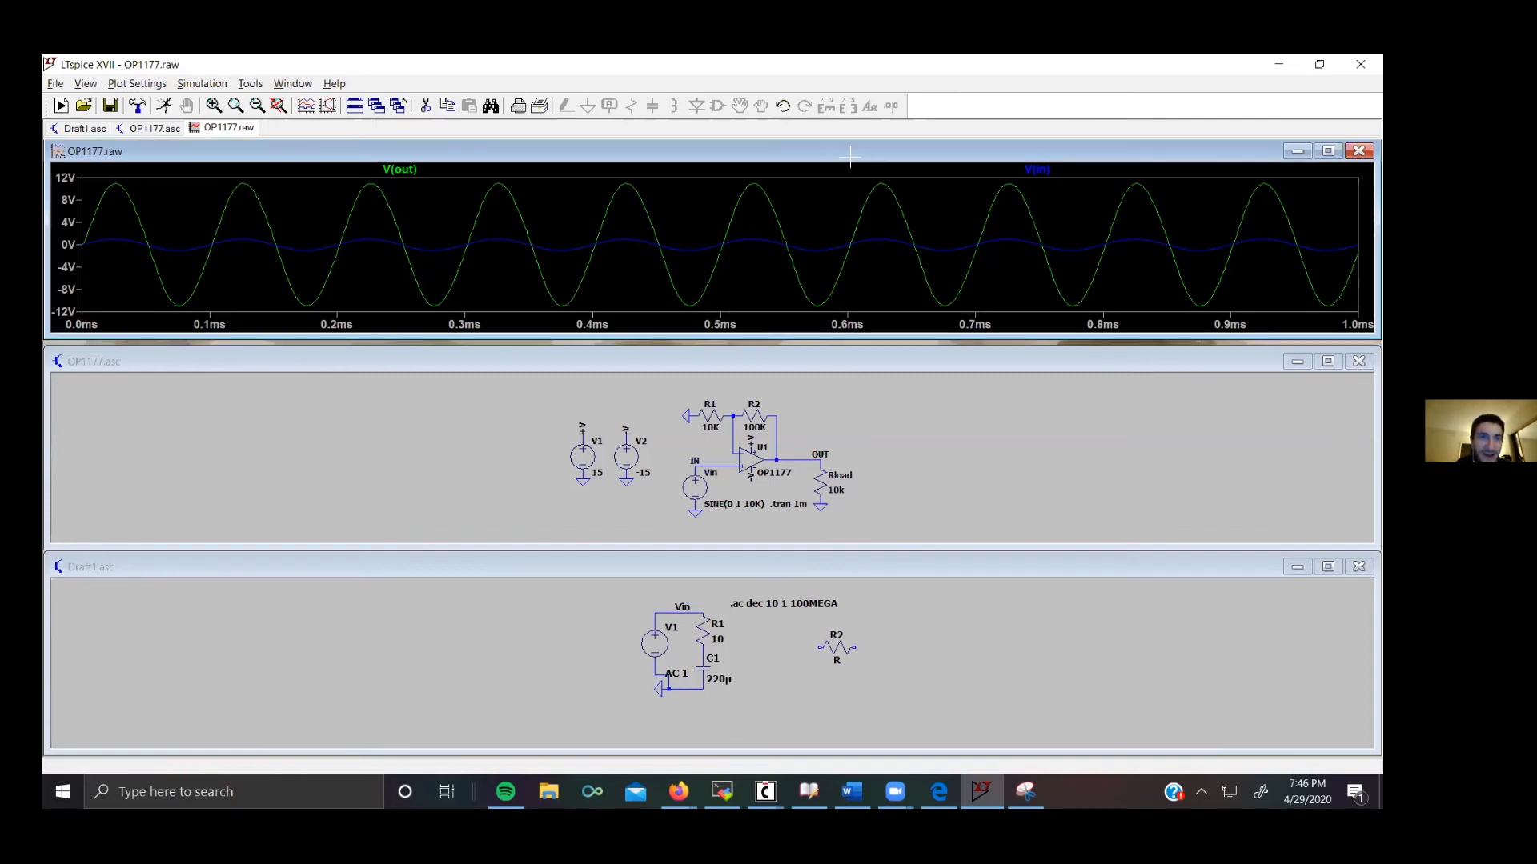
click(401, 432)
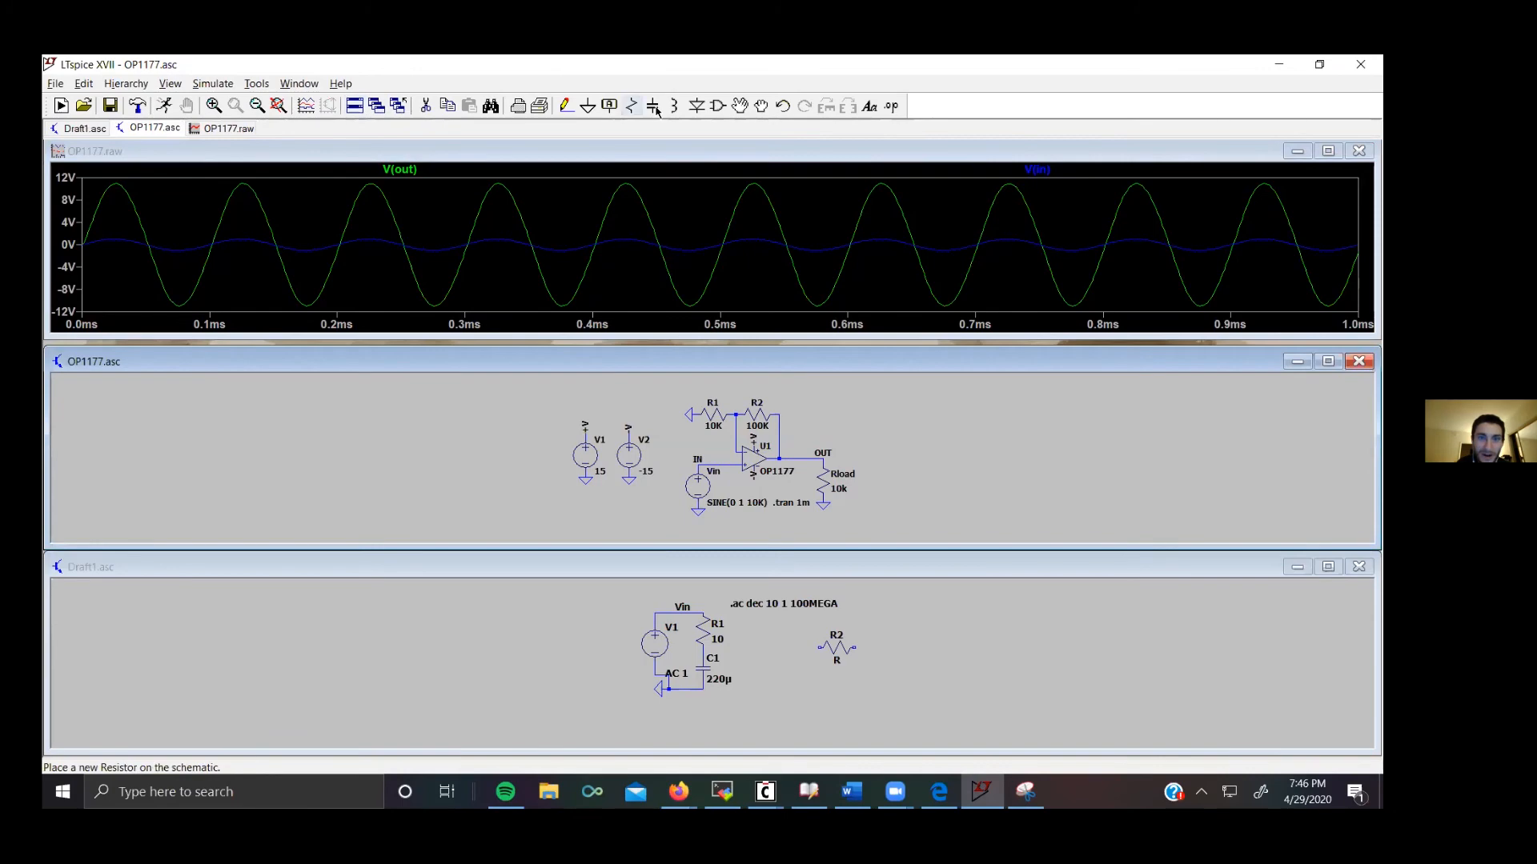
click(714, 112)
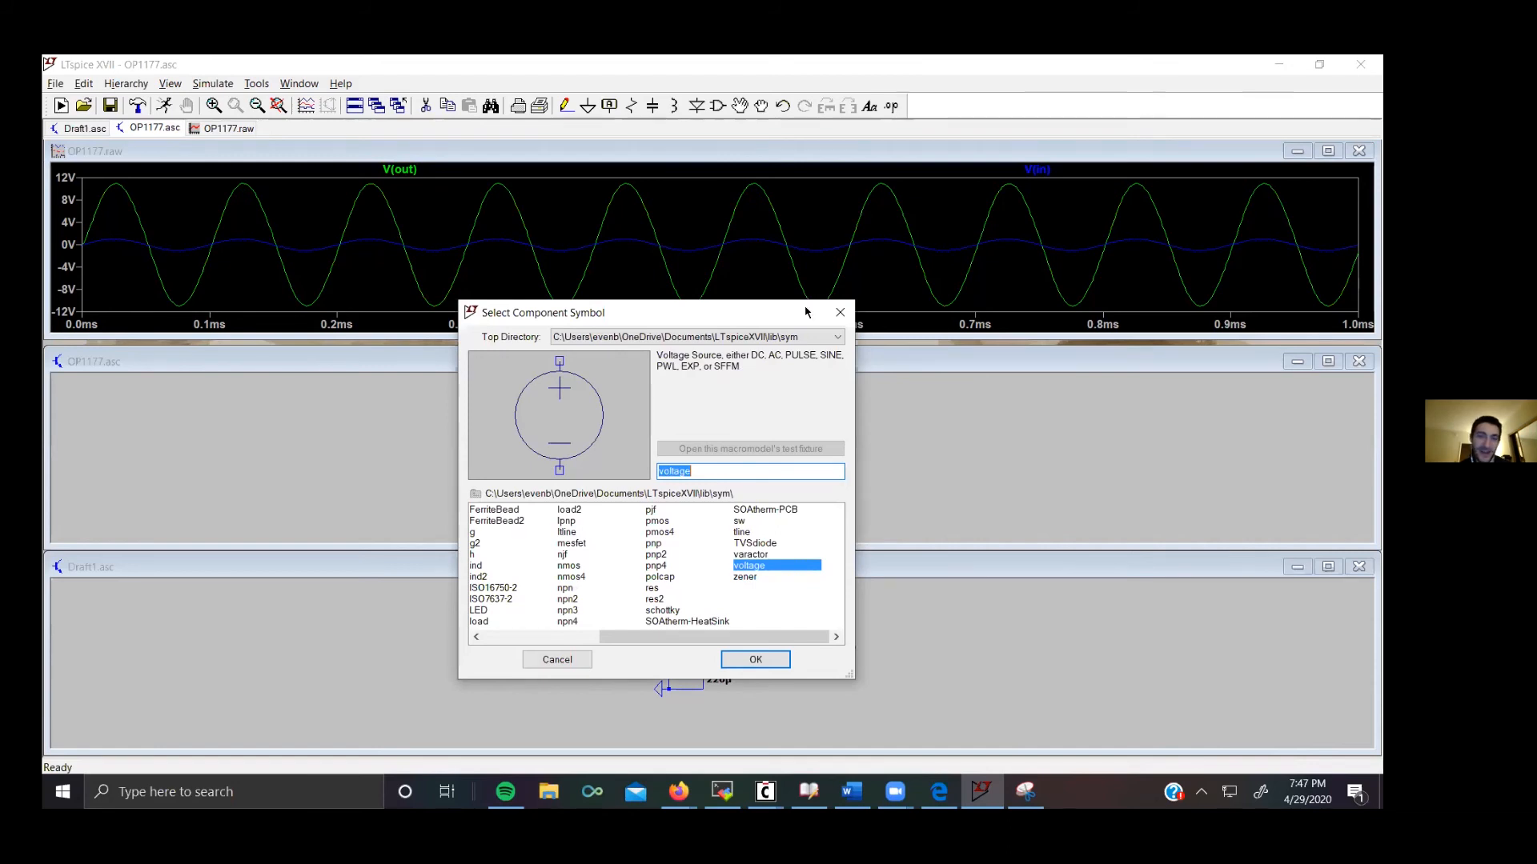
click(840, 312)
scroll(805, 463, up, 2)
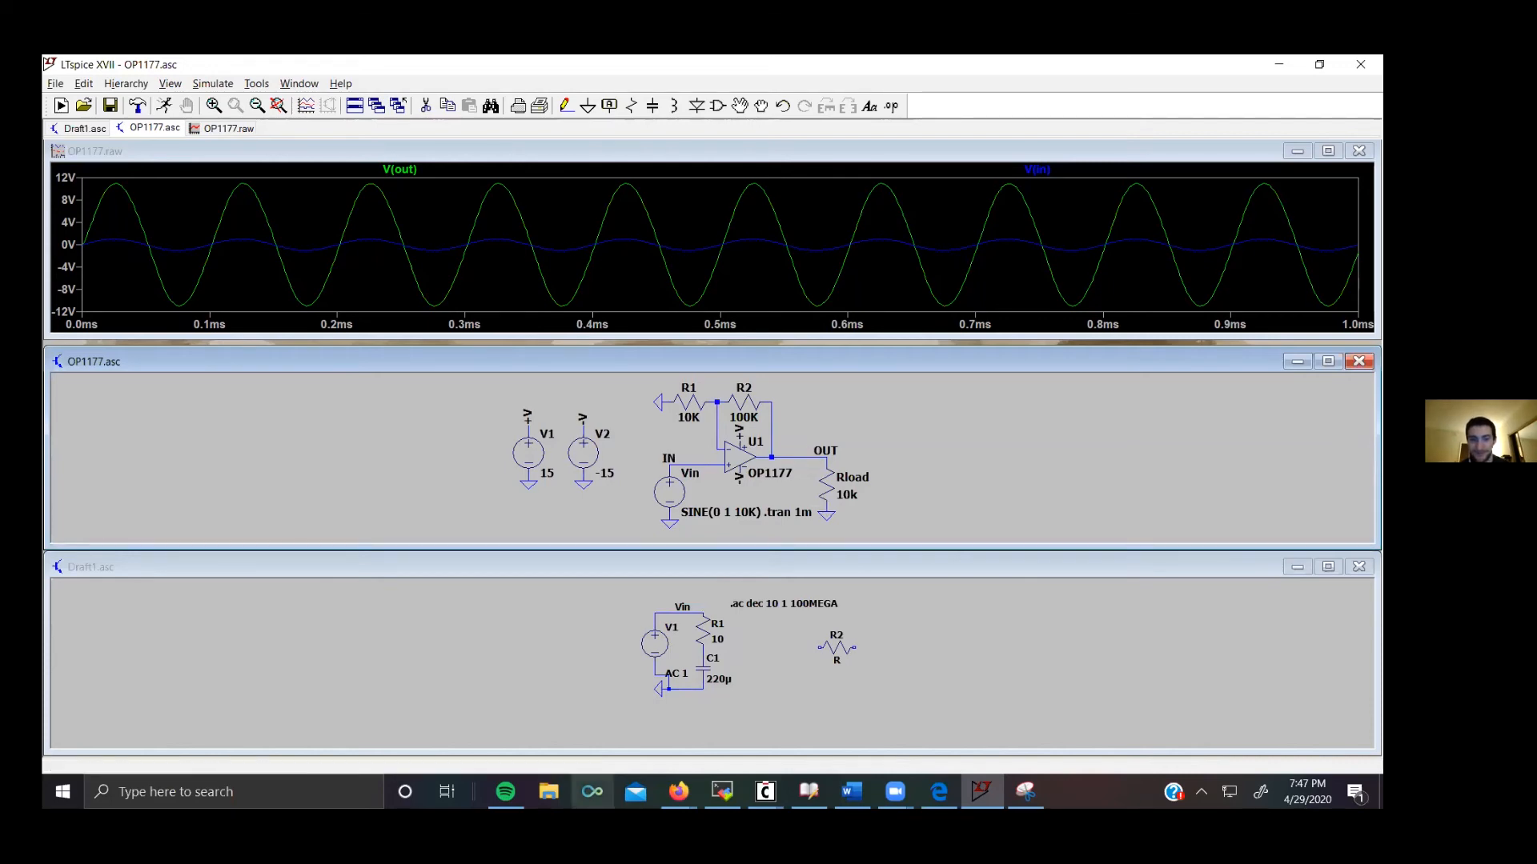
mouse_move(679, 792)
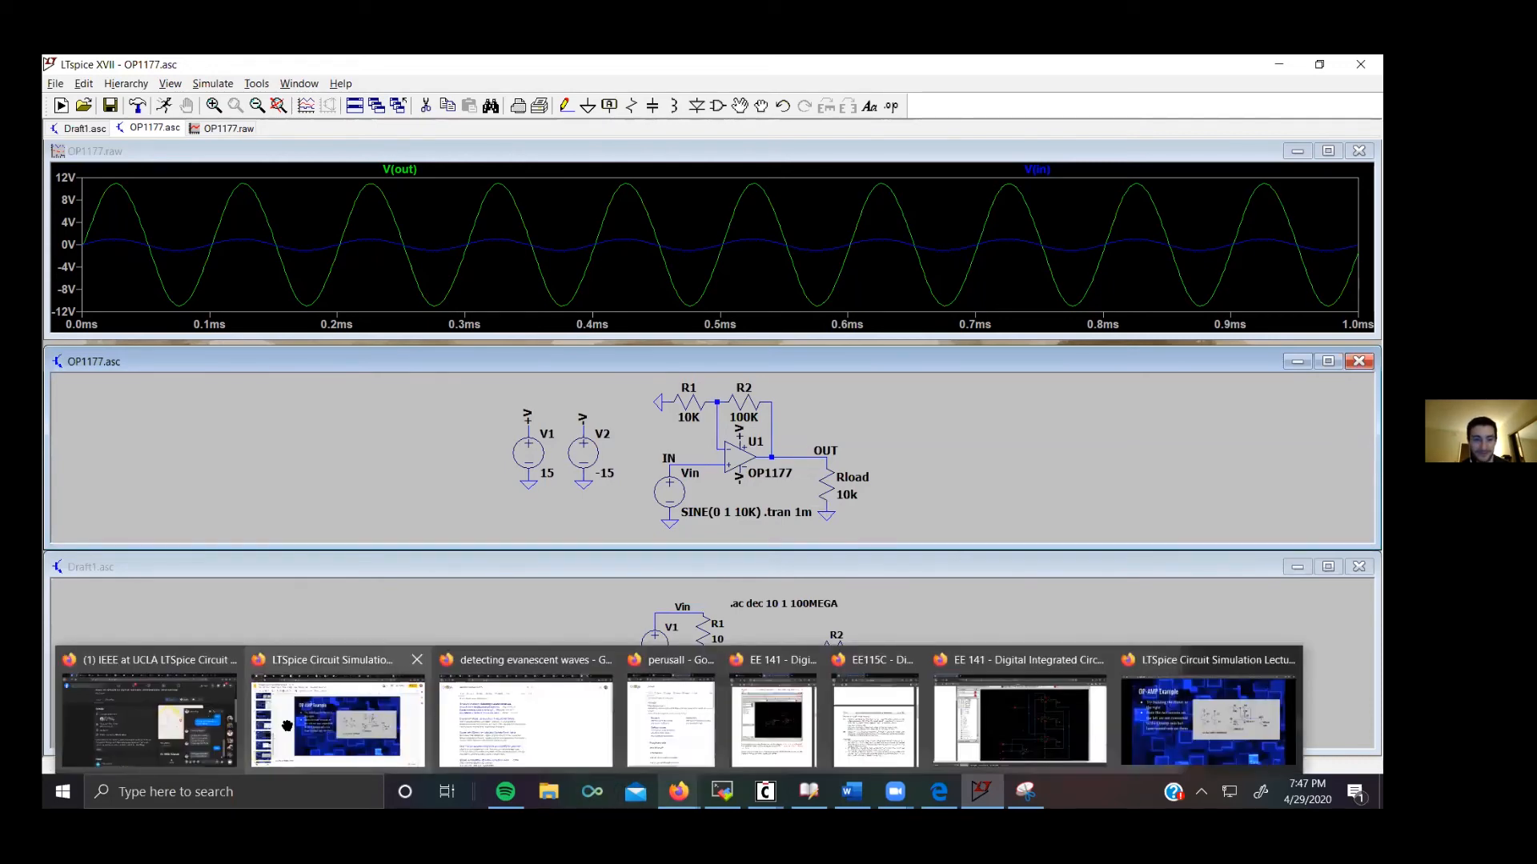
Step: Switch to the lecture slides and review the OP-AMP Example and the slide on experimenting with circuit values via .param
click(340, 724)
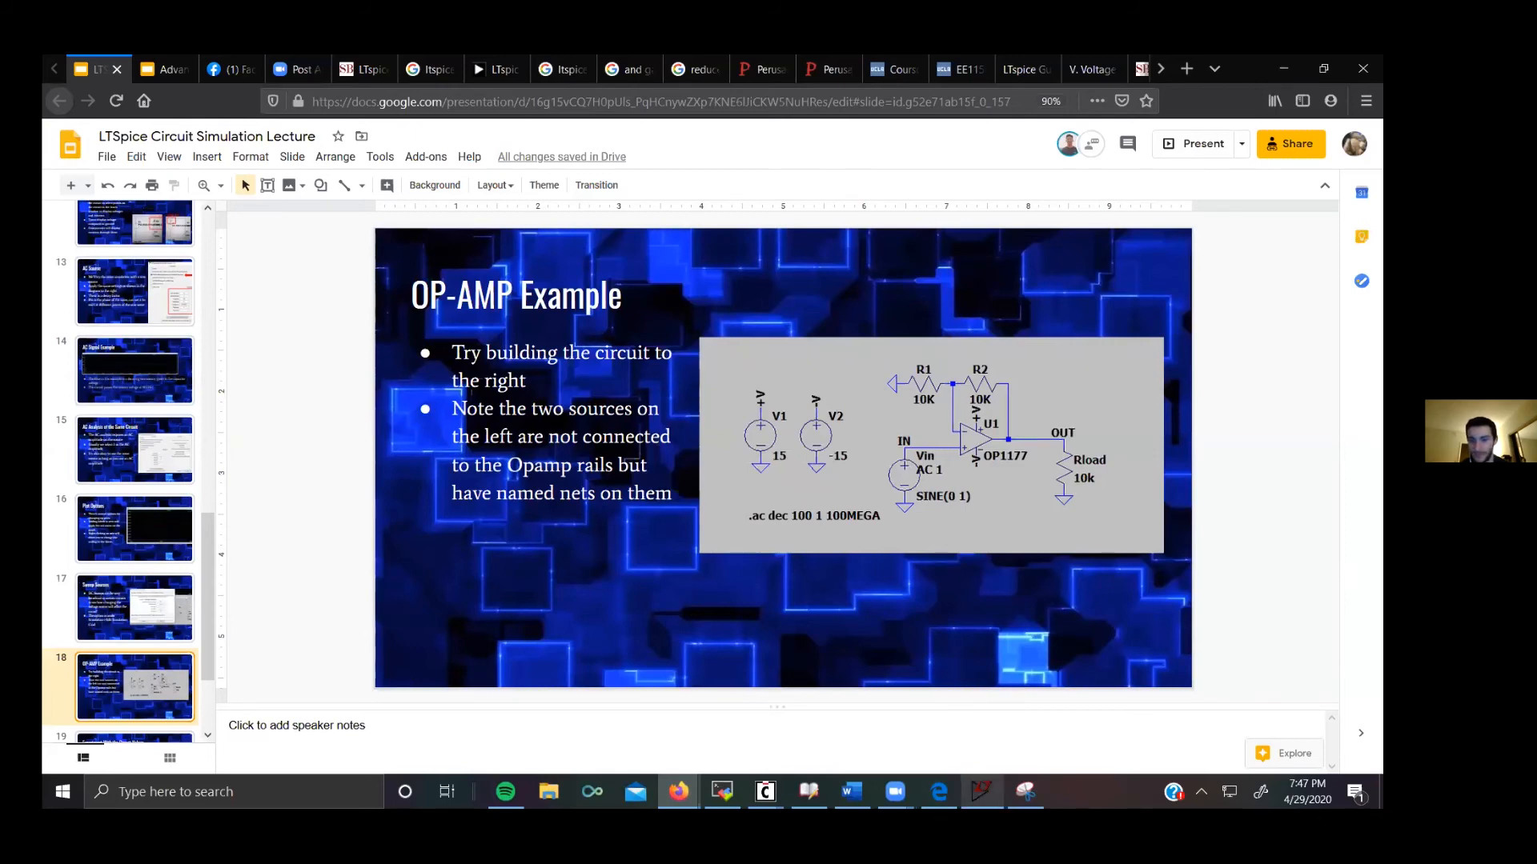
click(981, 792)
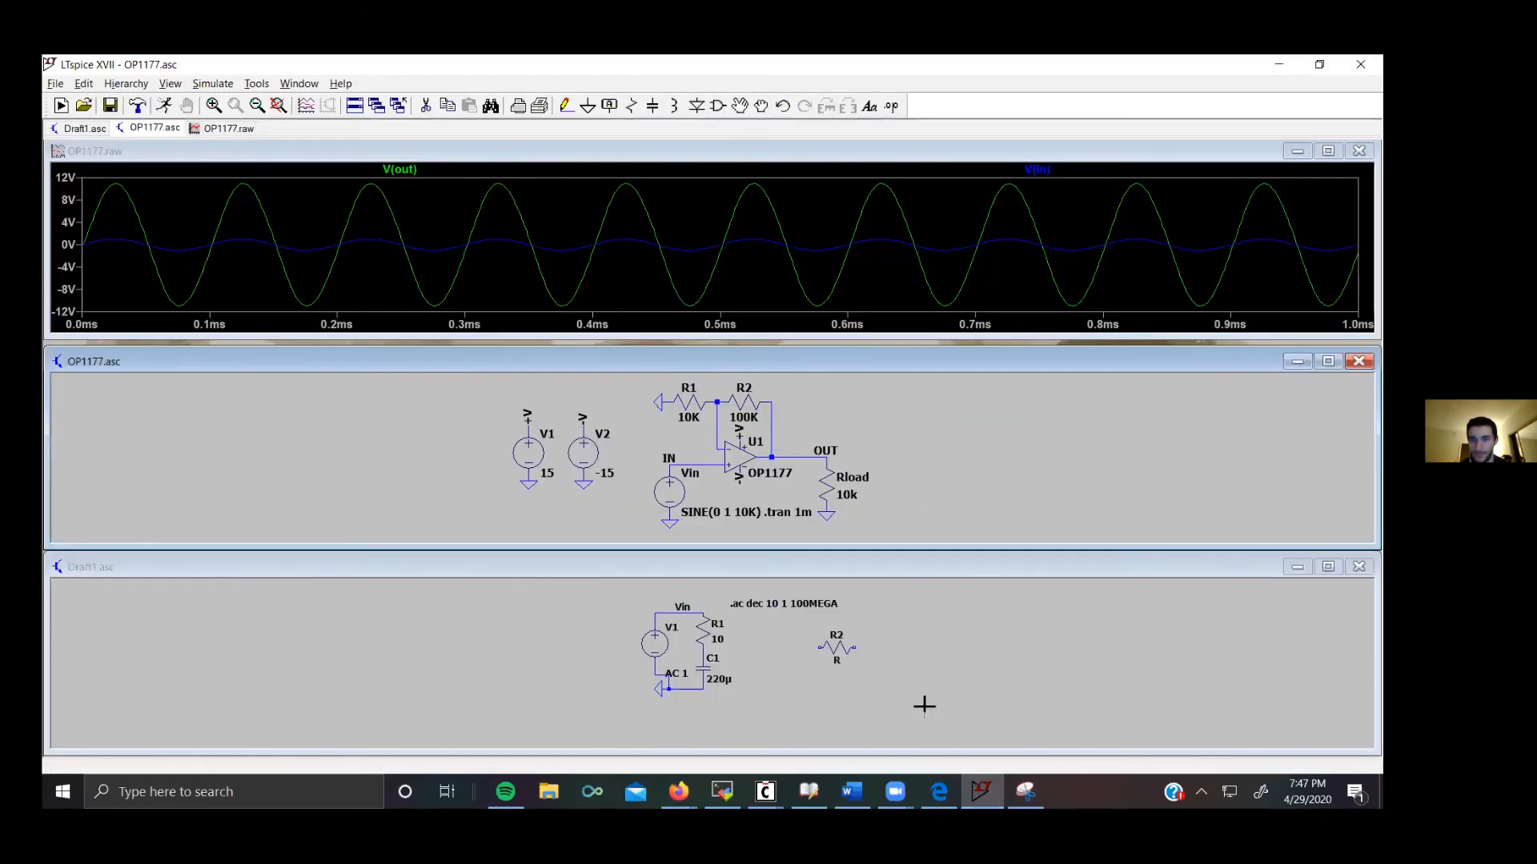
mouse_move(679, 792)
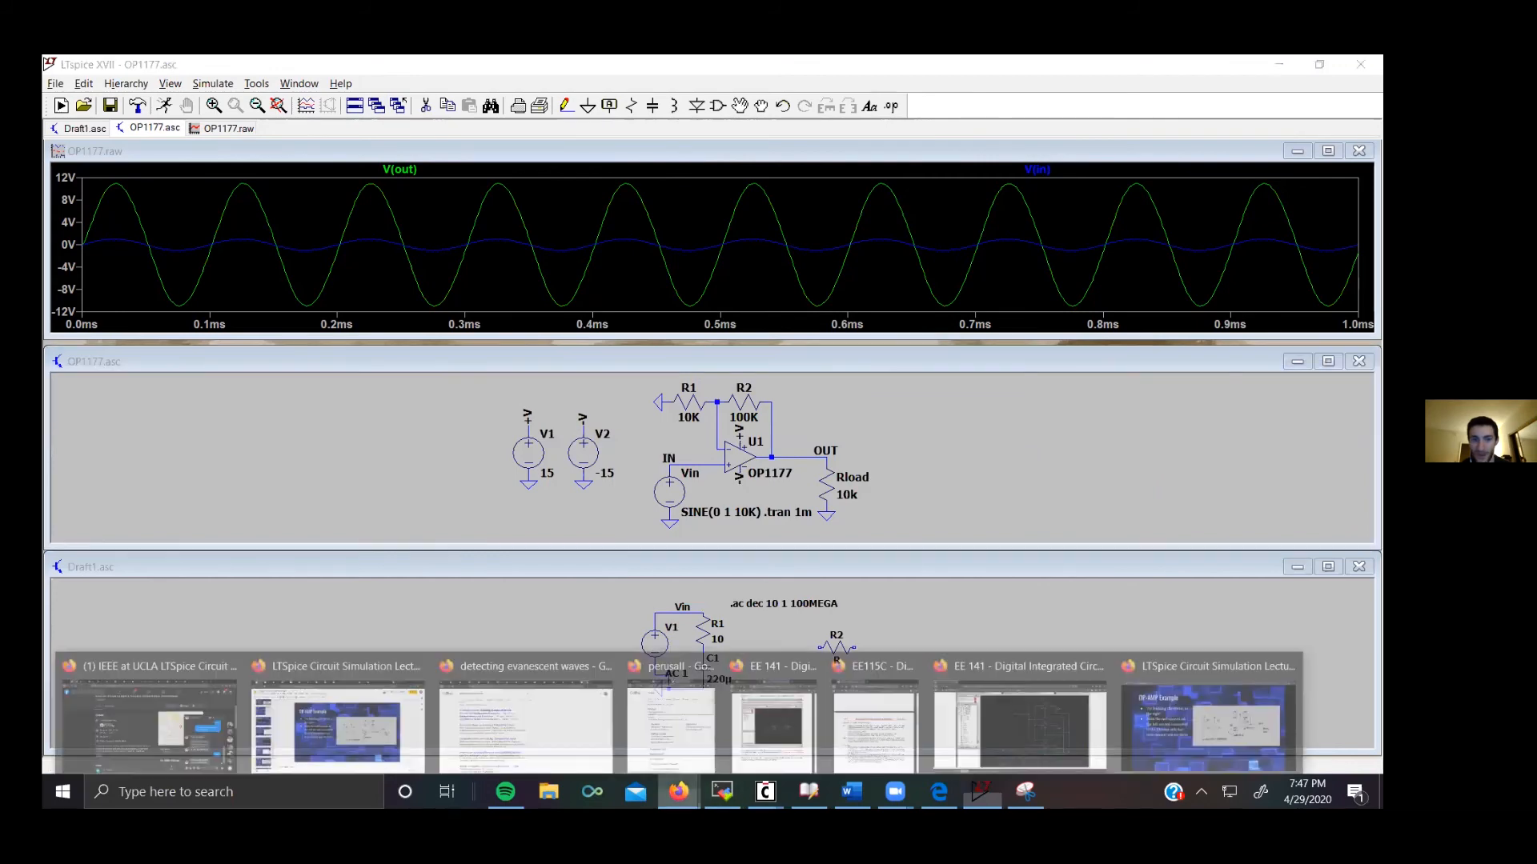
click(436, 720)
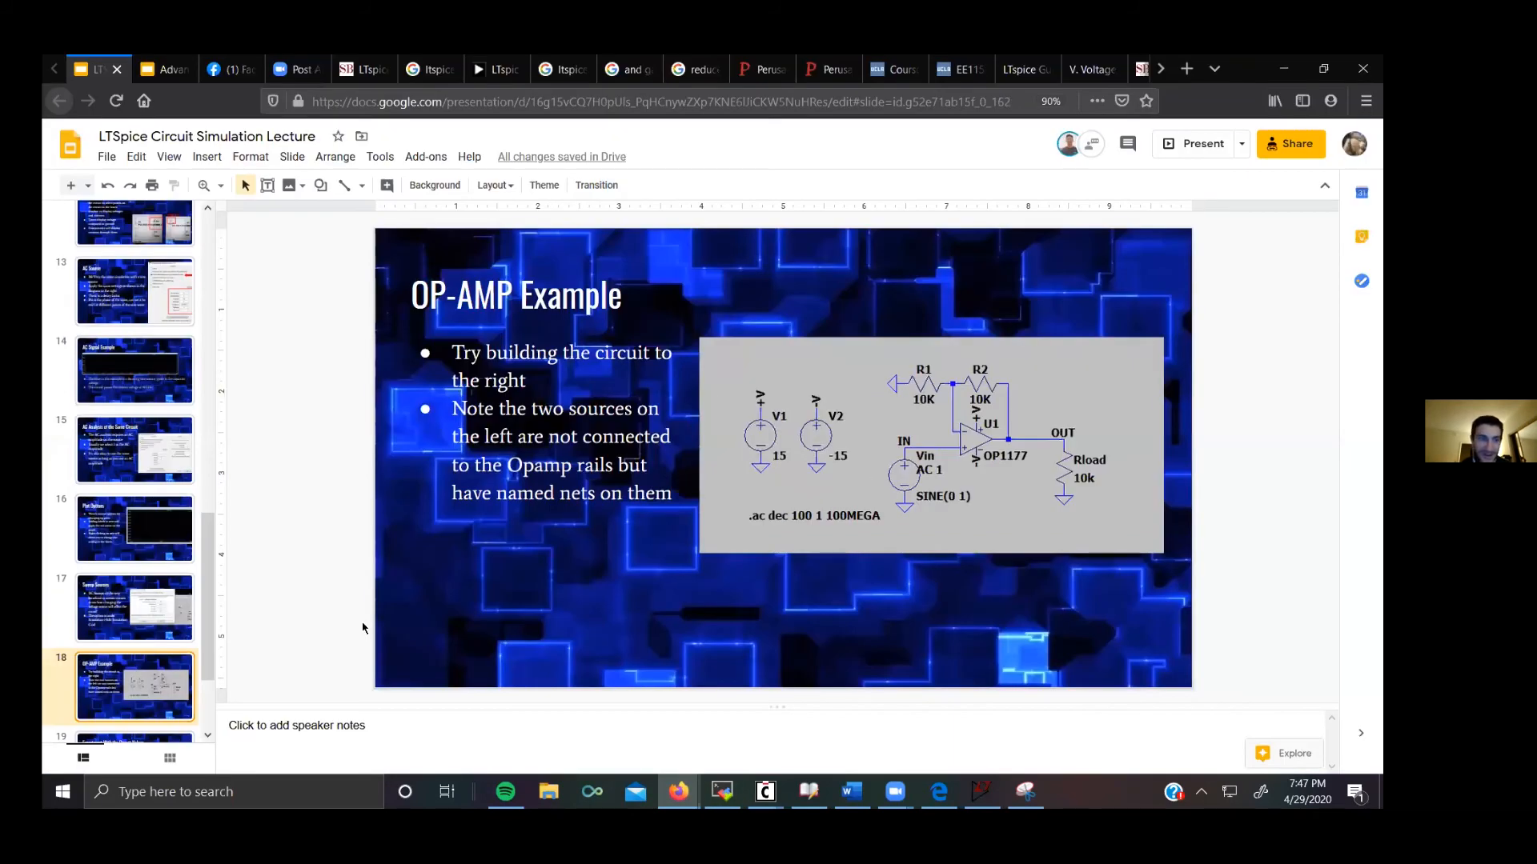
key(Down)
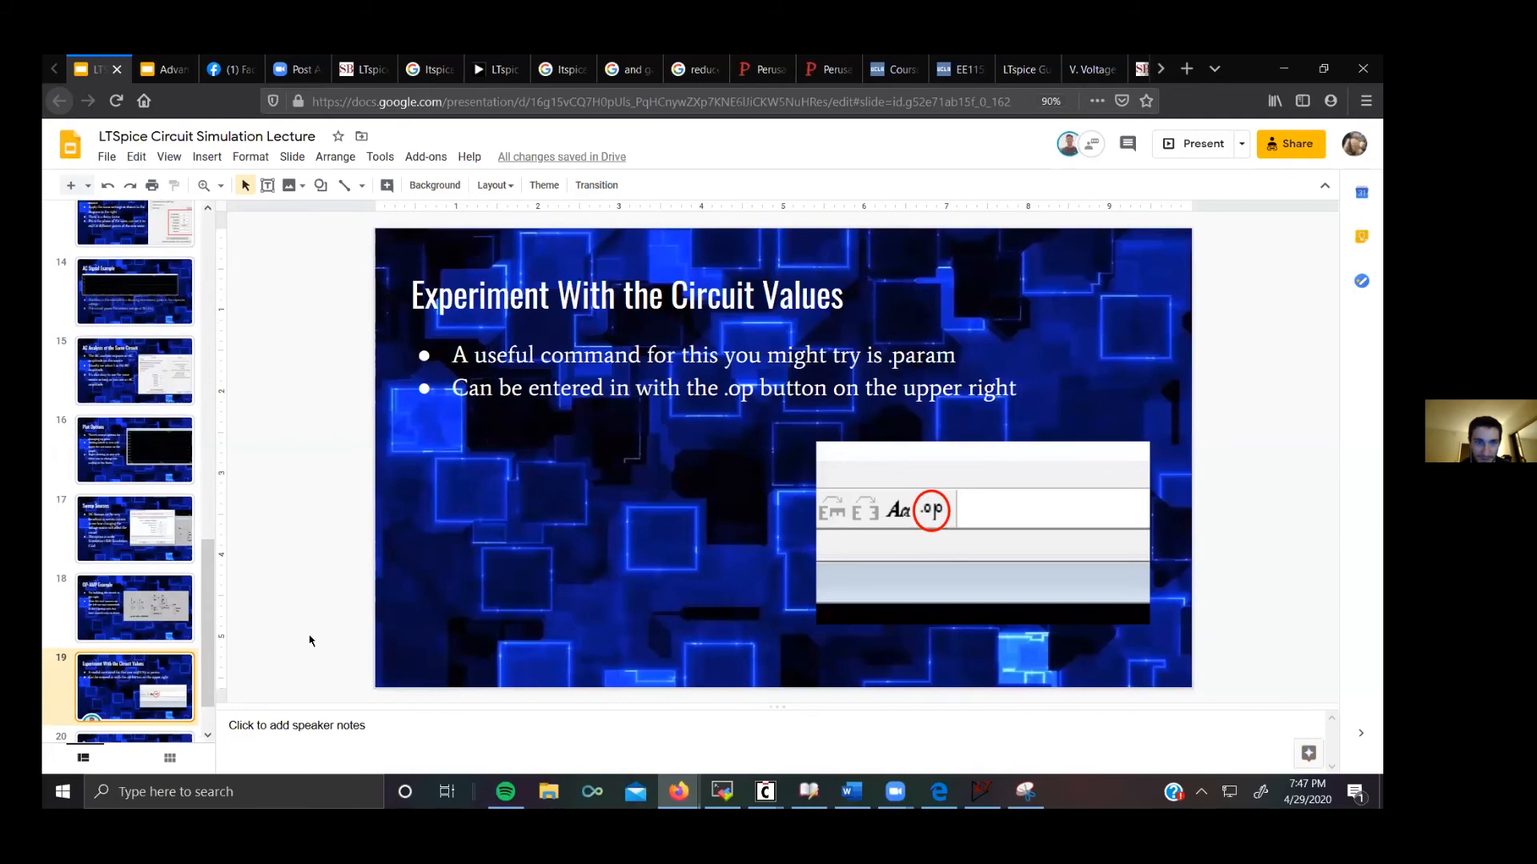
key(Down)
key(Up)
key(Up)
key(Up)
key(Up)
key(Up)
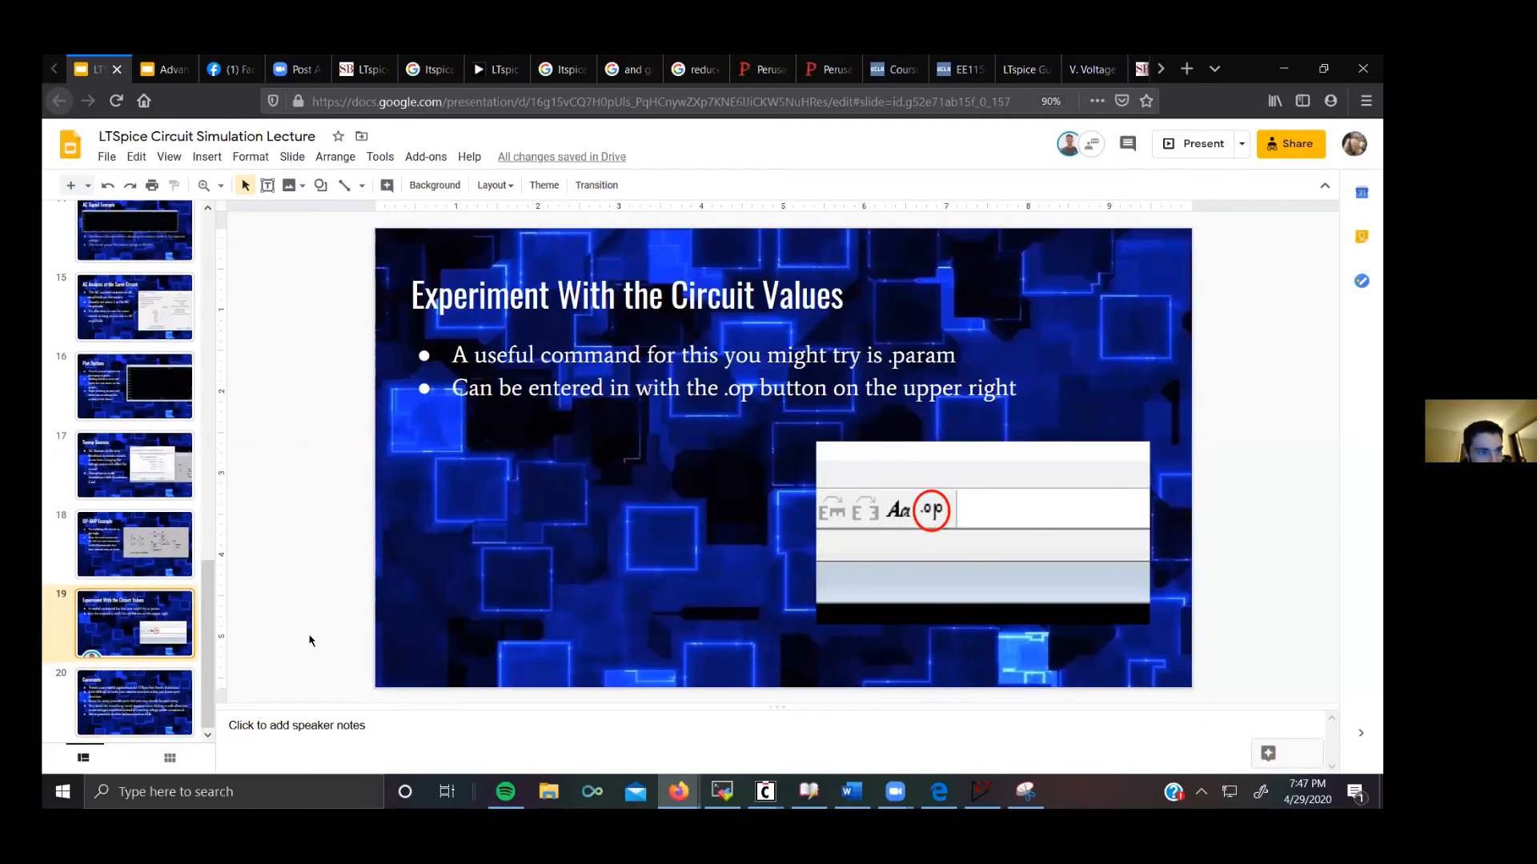
key(Up)
key(Up)
key(Up)
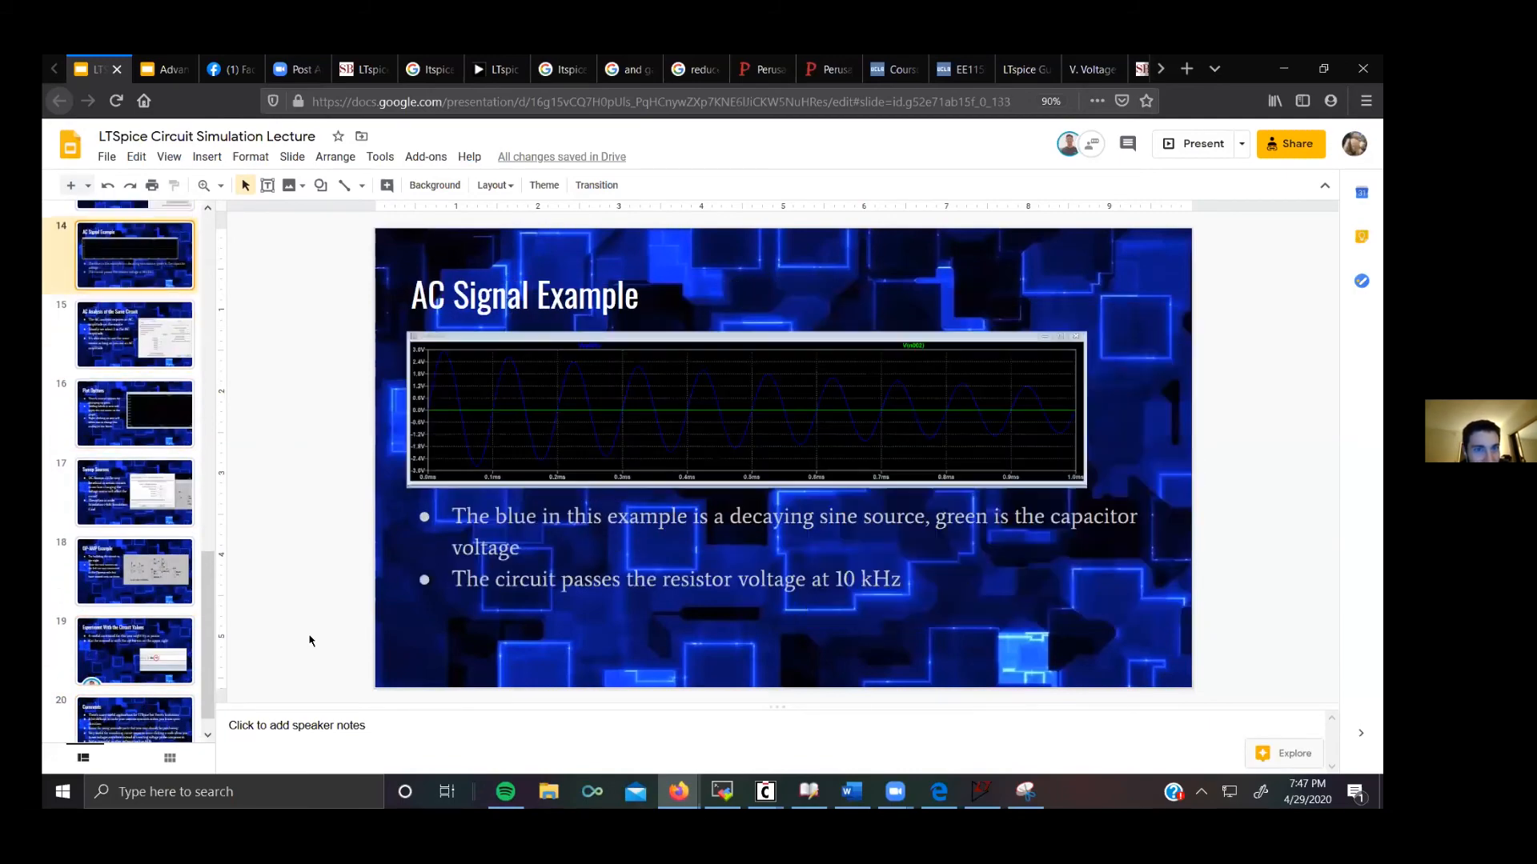
key(Down)
key(Down)
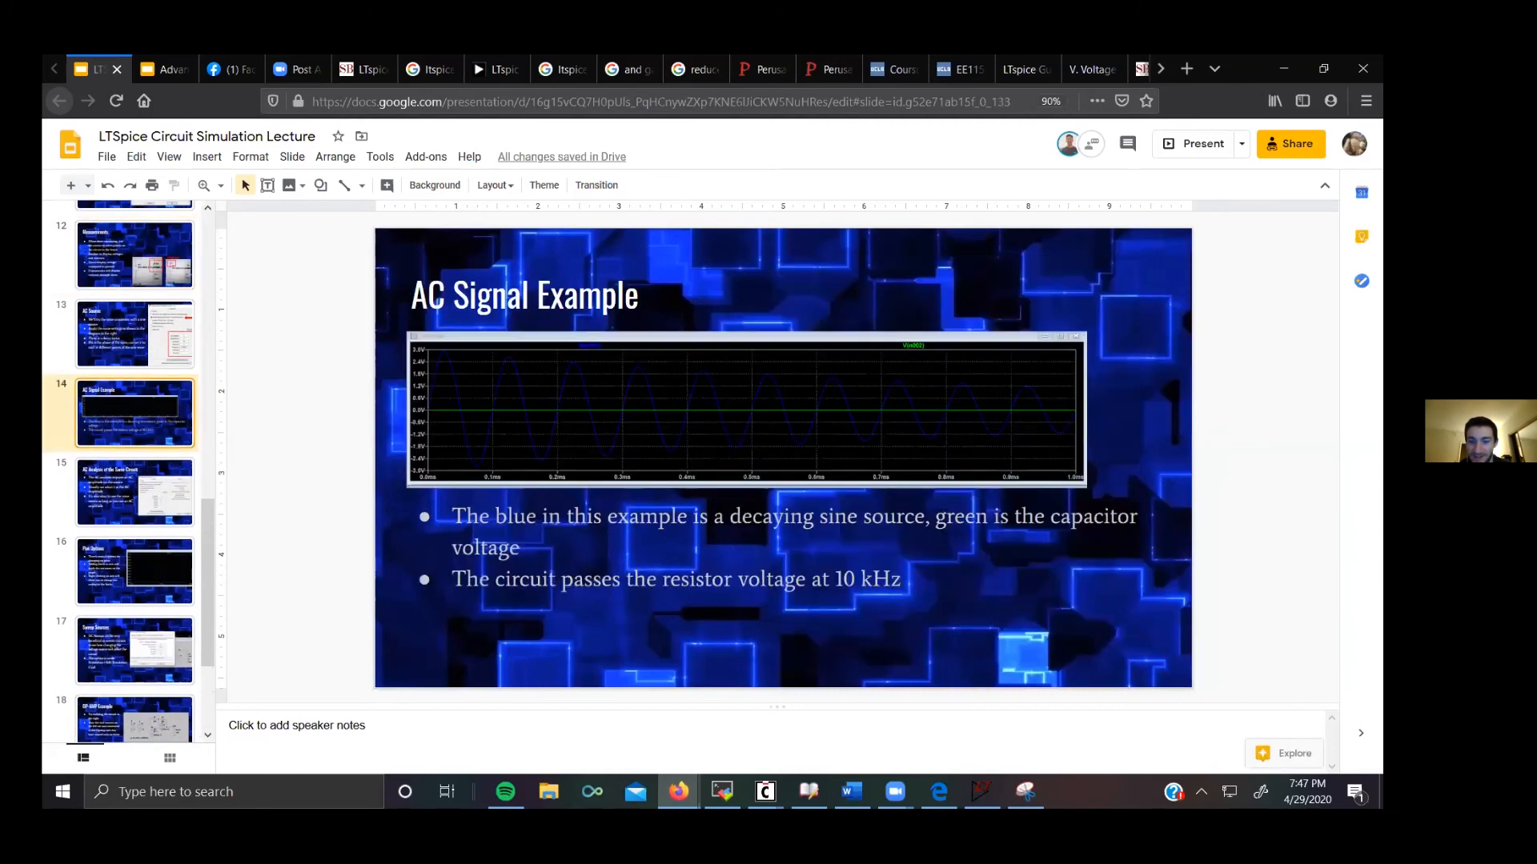
click(982, 791)
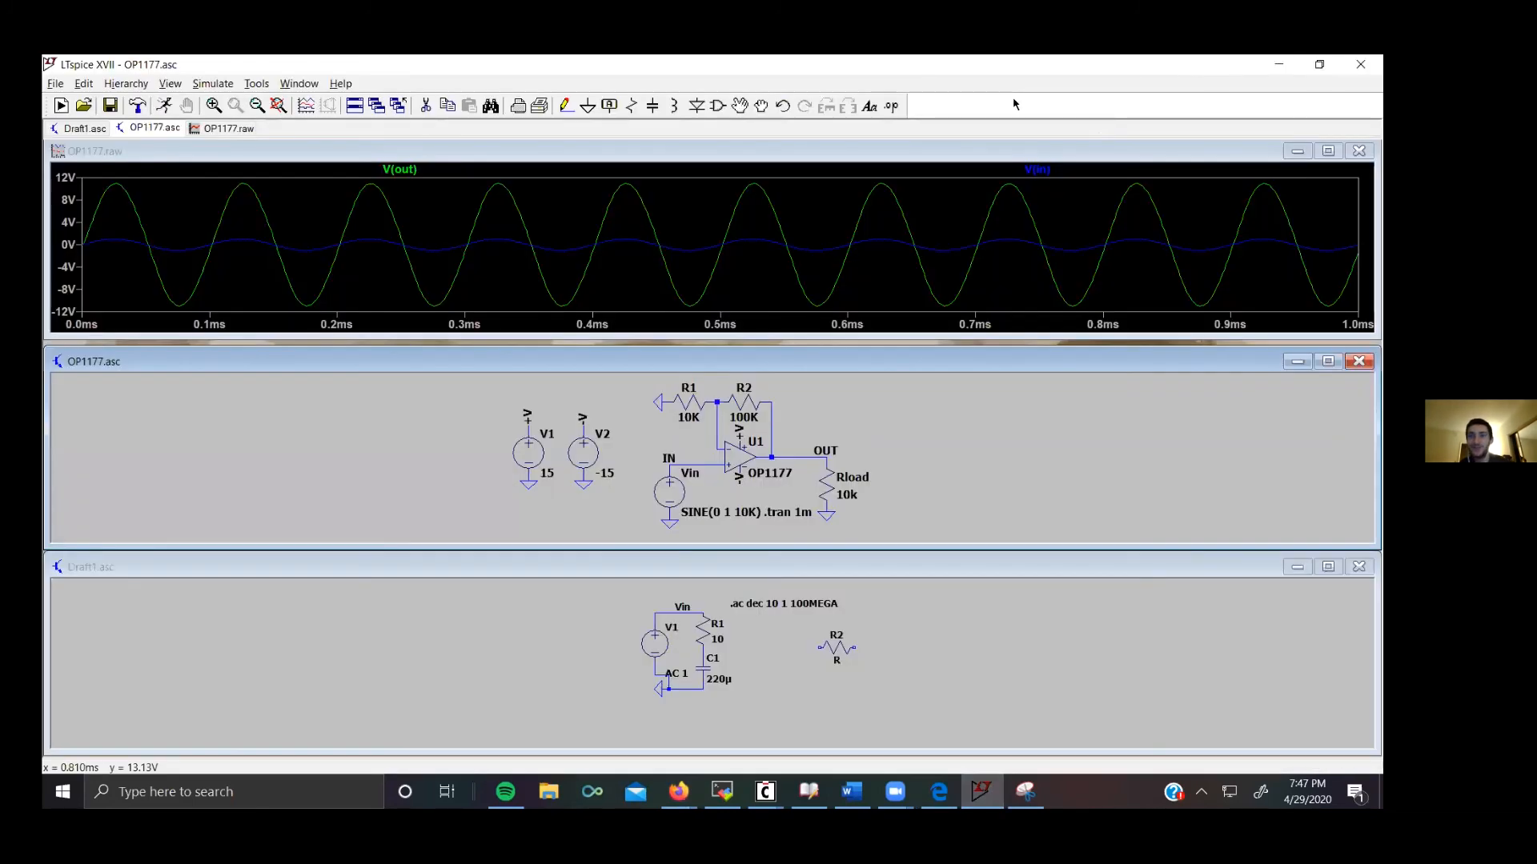
click(891, 106)
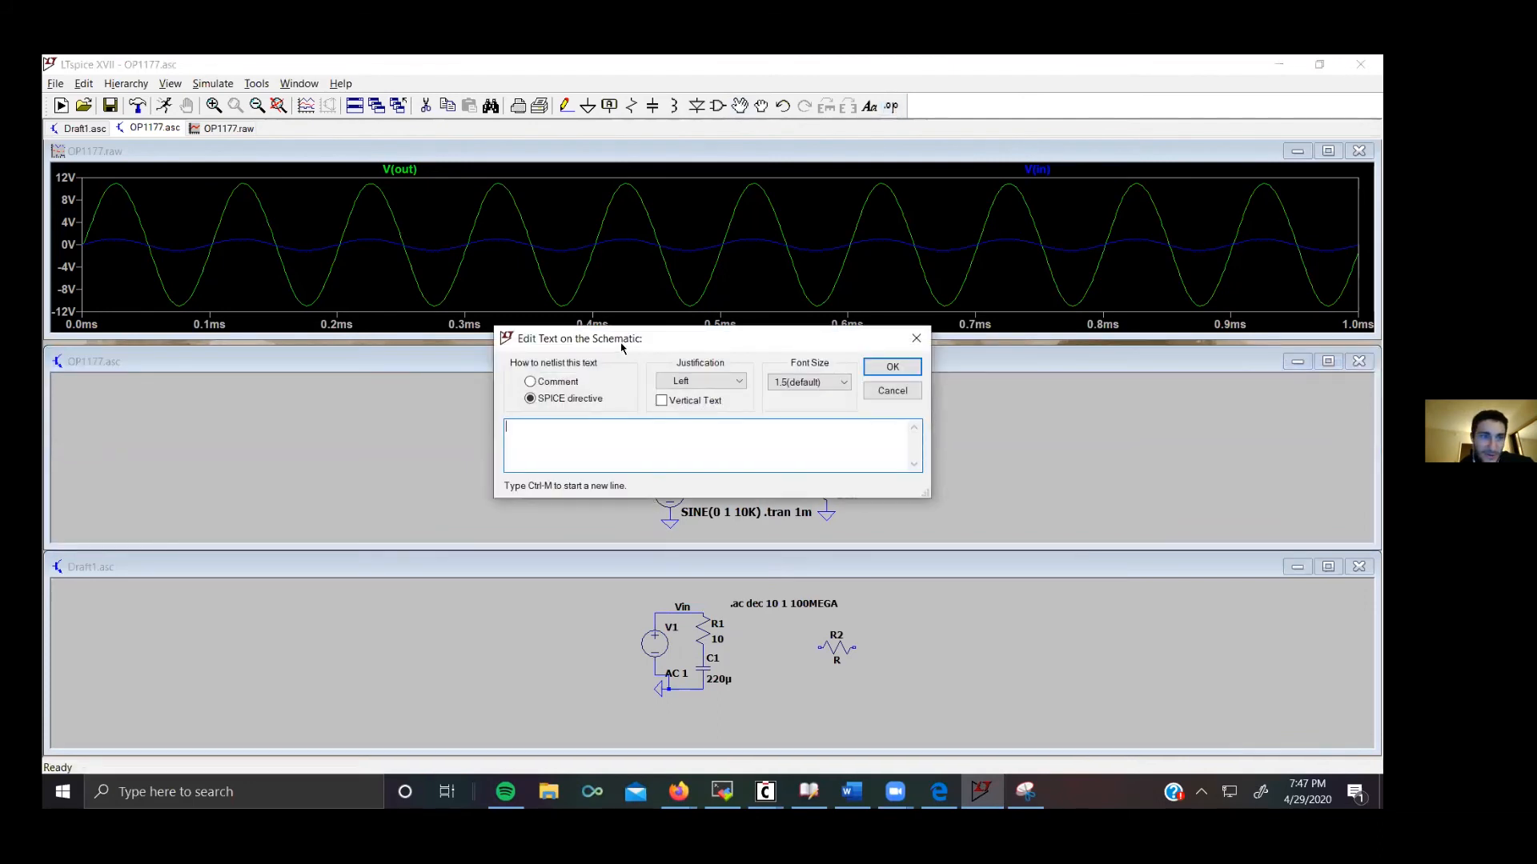
drag(621, 345, 173, 279)
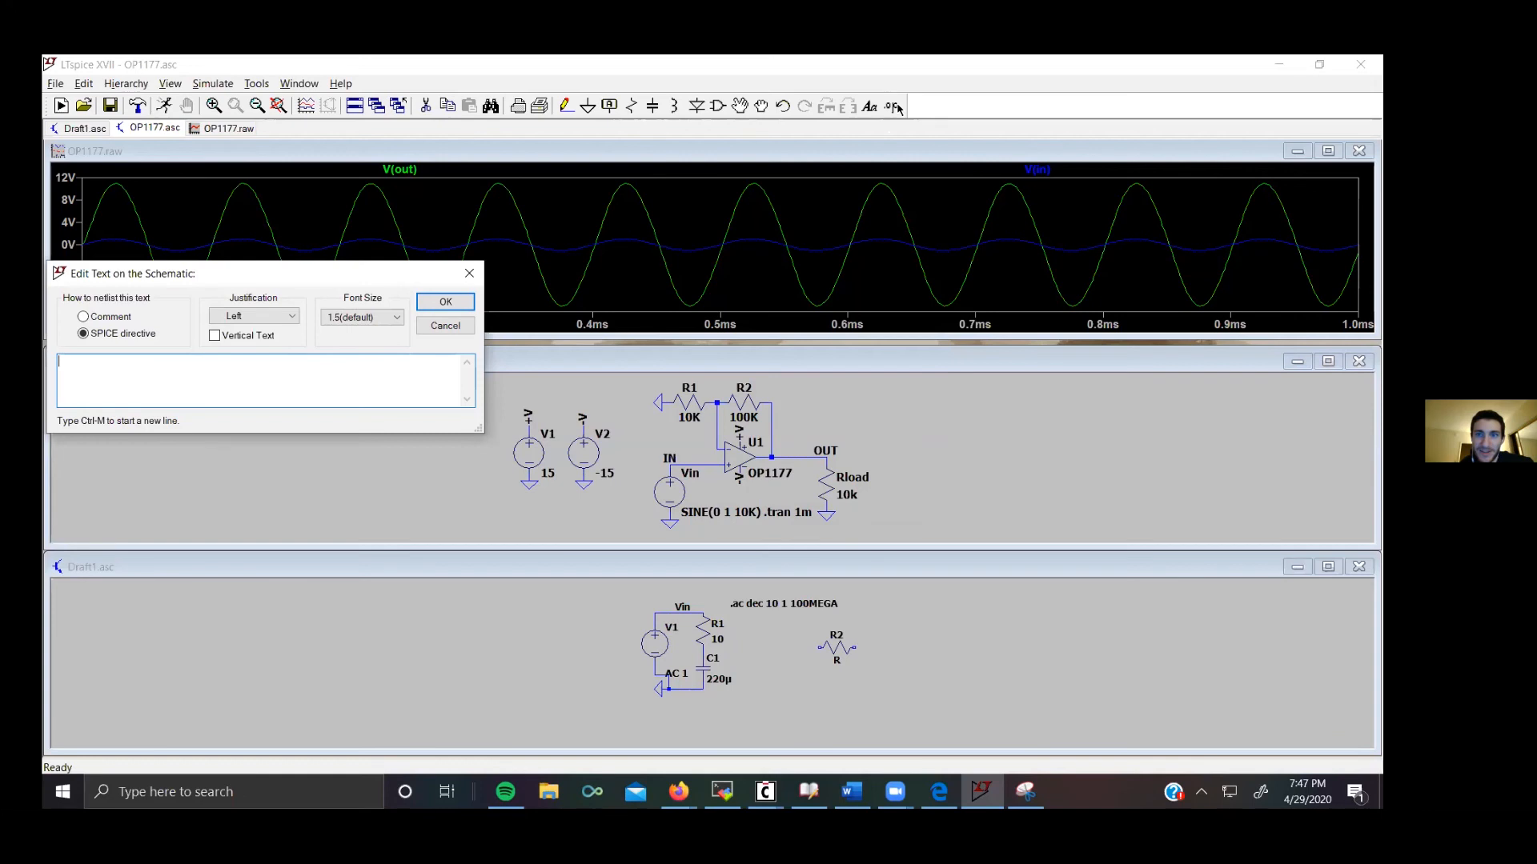
key(Escape)
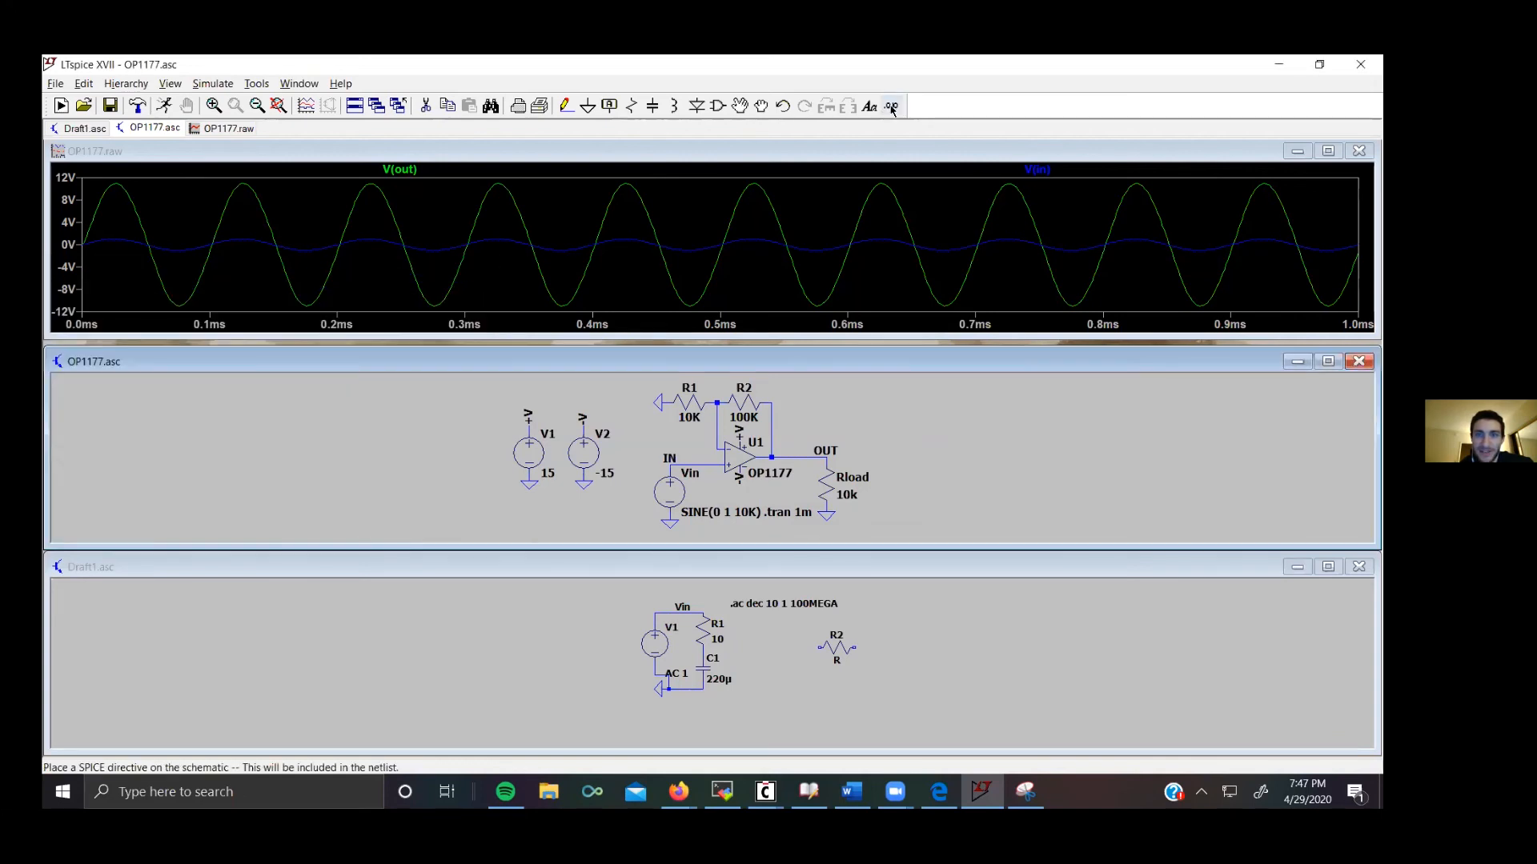
Step: Place a .param SPICE directive on the schematic to the right of the circuit
click(890, 105)
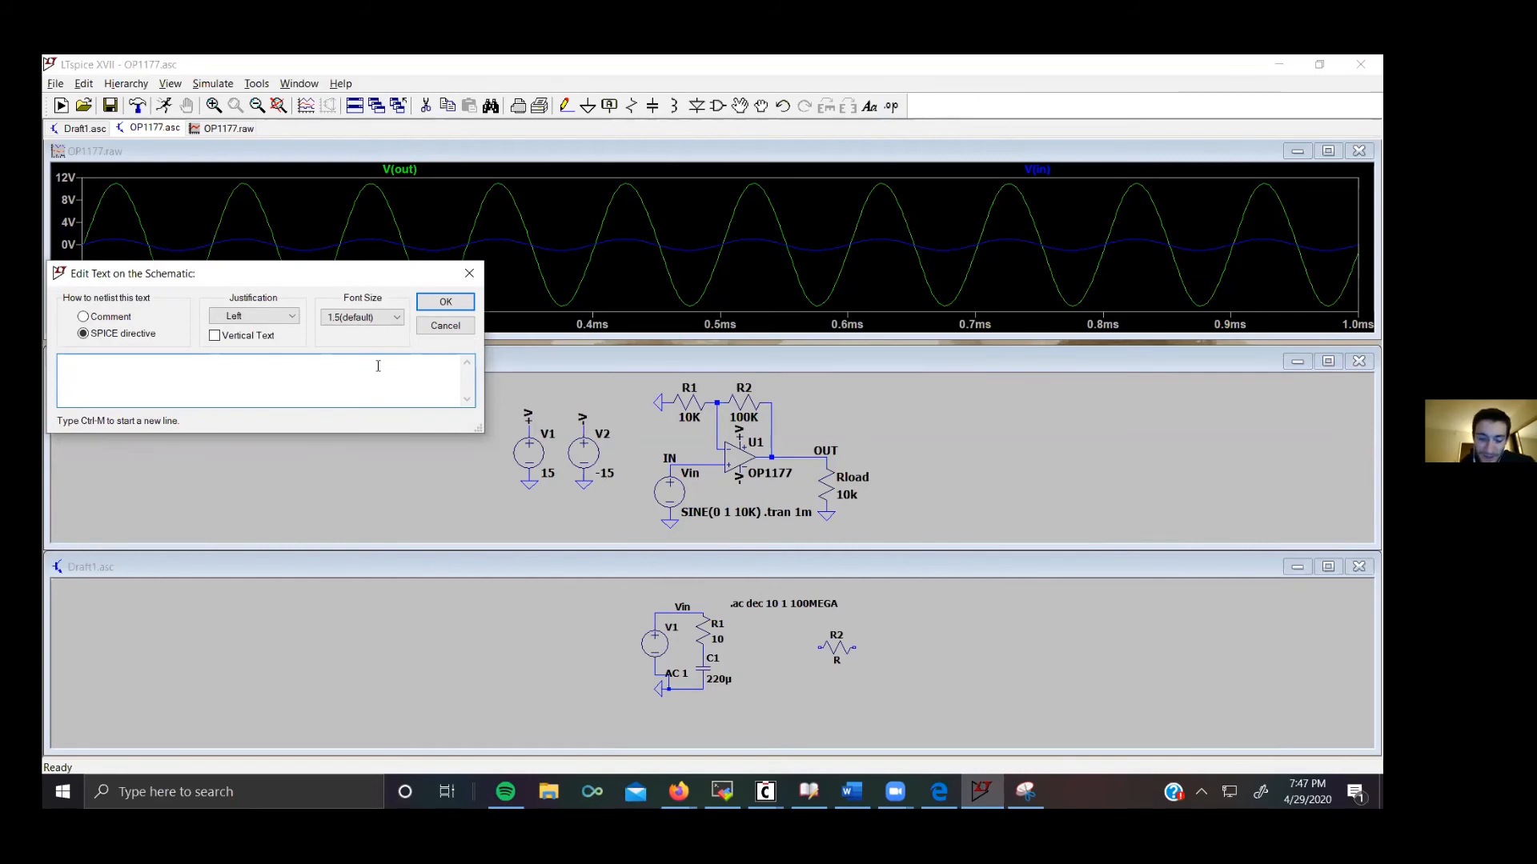
text(.param)
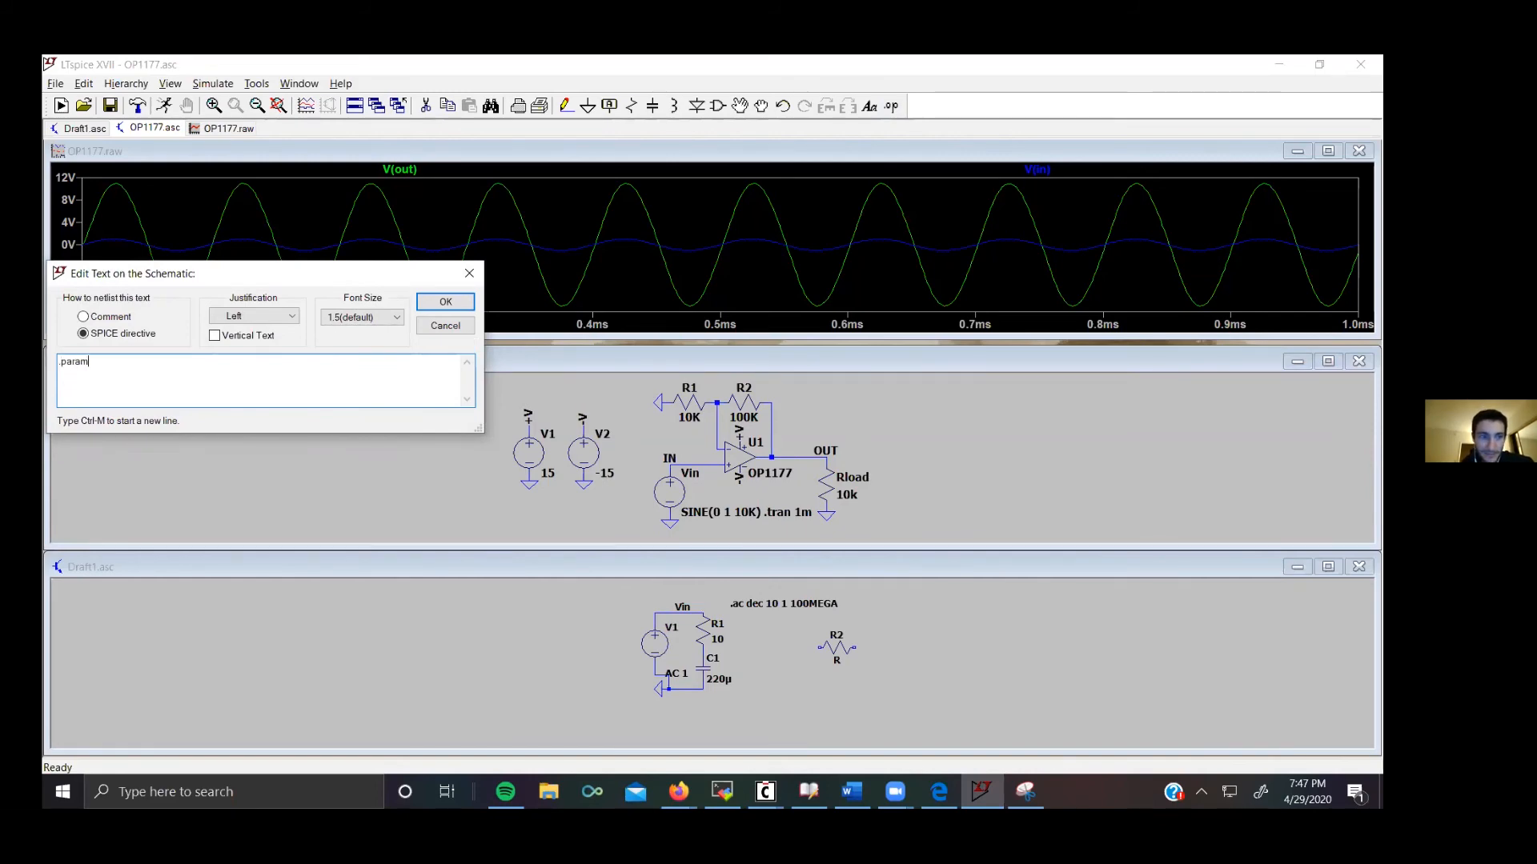
click(446, 302)
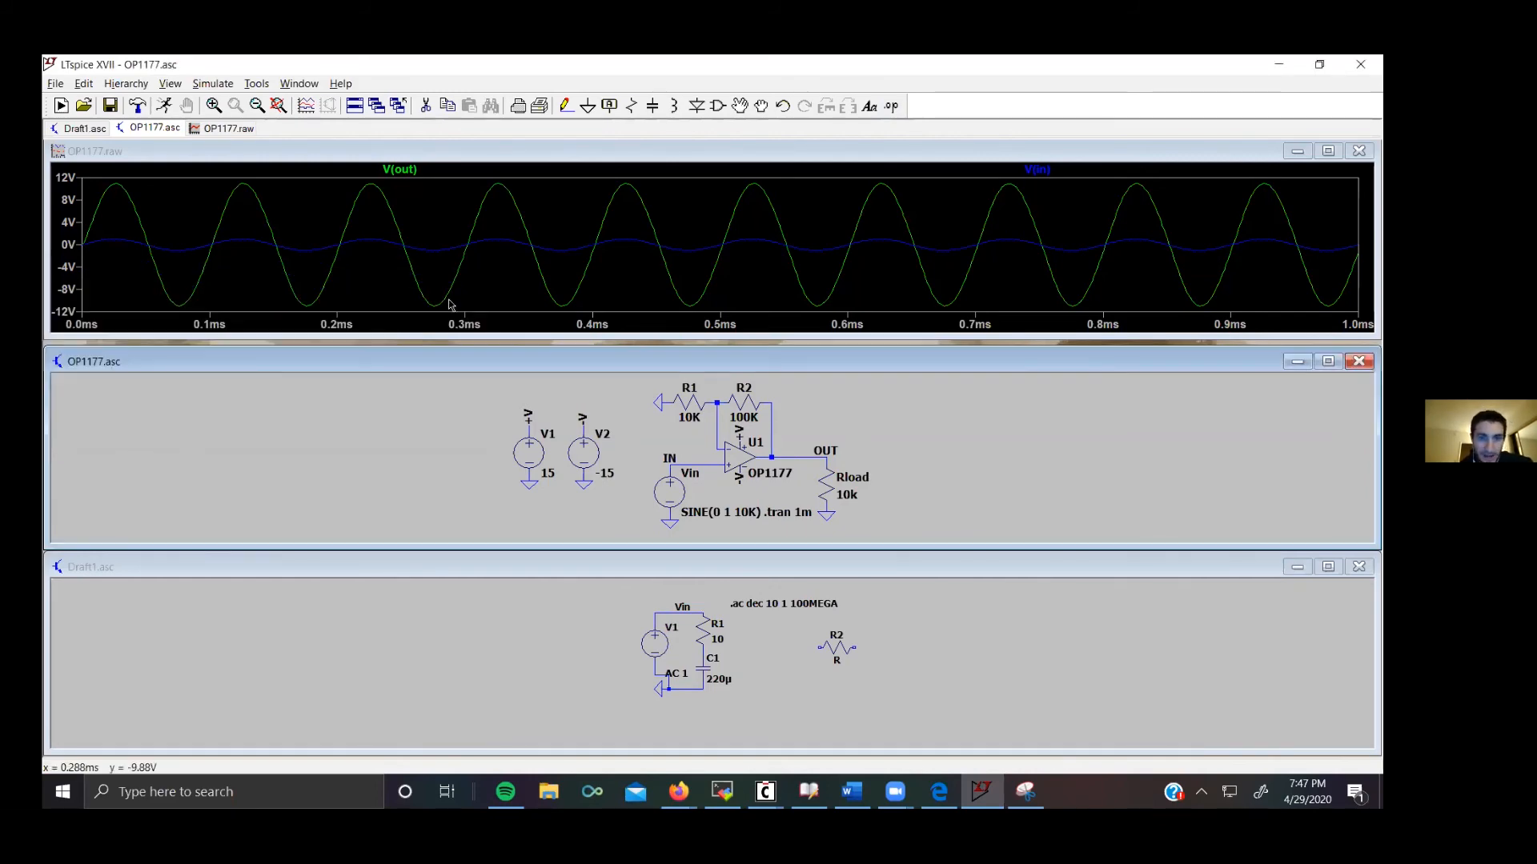
click(928, 463)
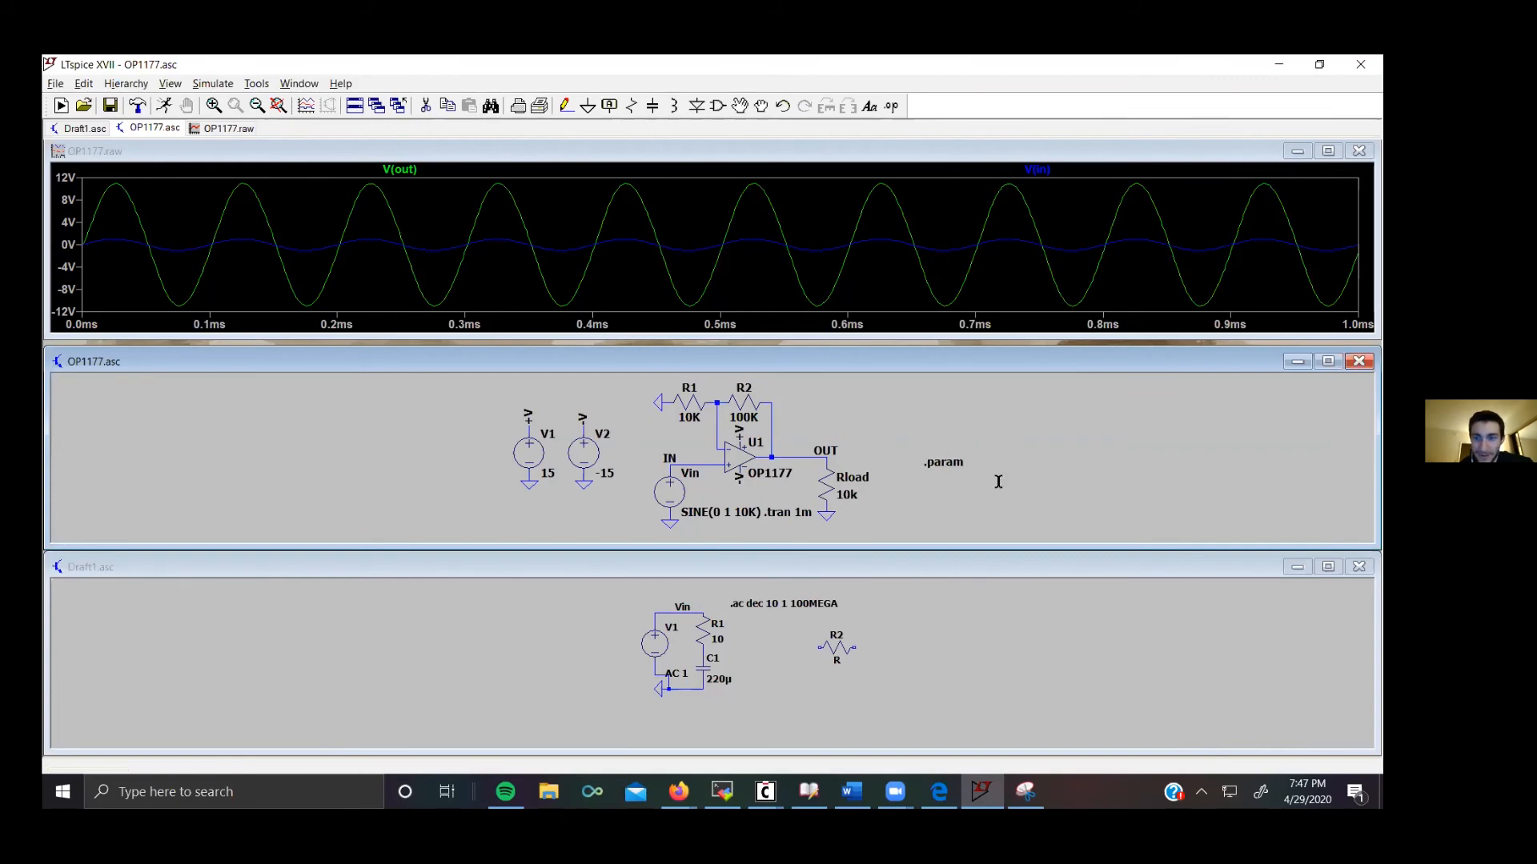
Step: Define a parameter named Vin with value 3 in the .param statement
right_click(937, 465)
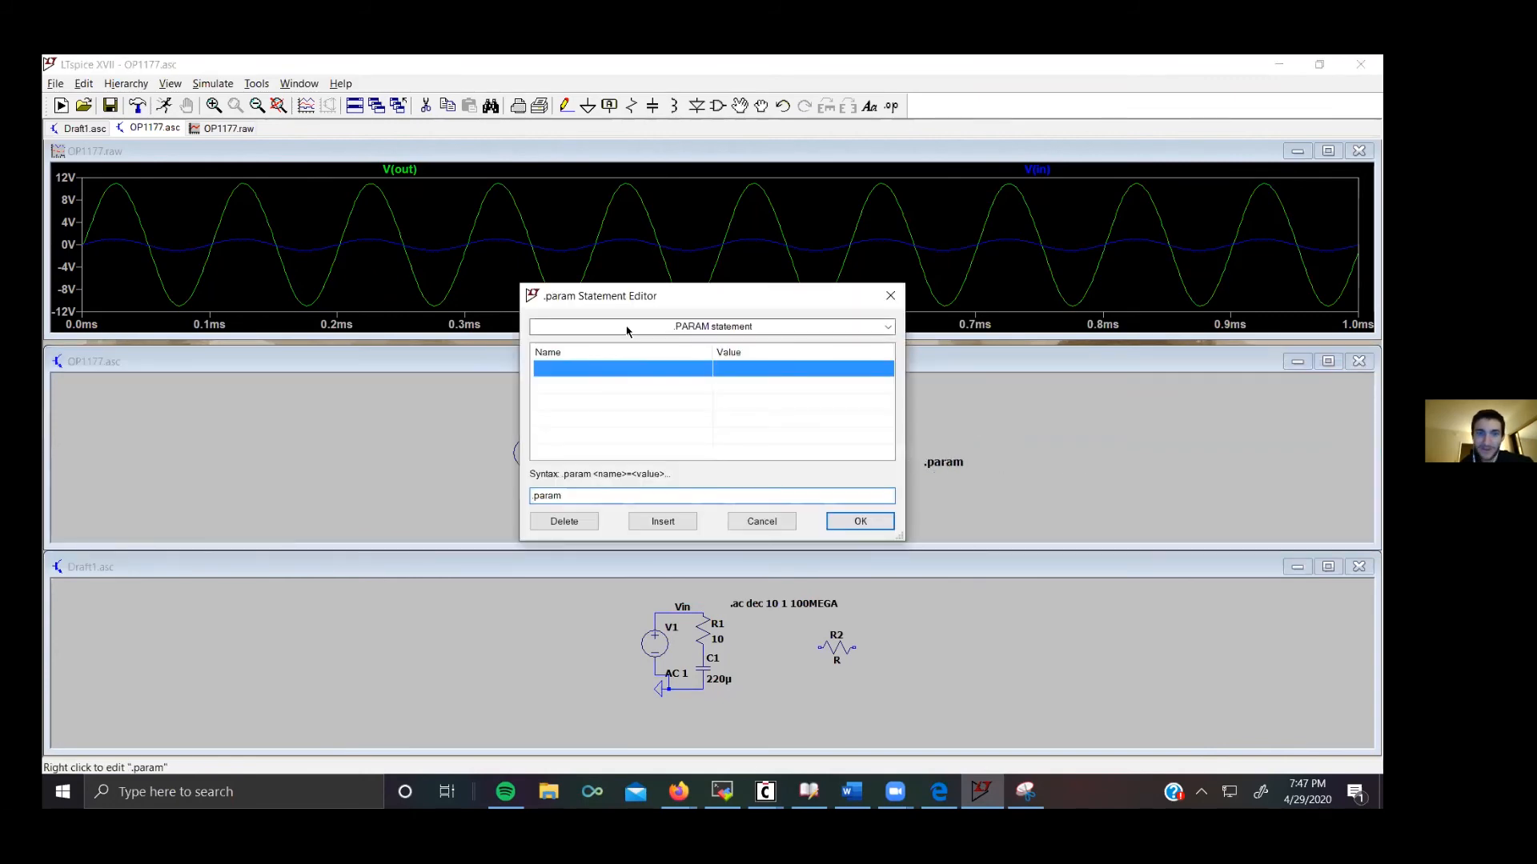
double_click(621, 369)
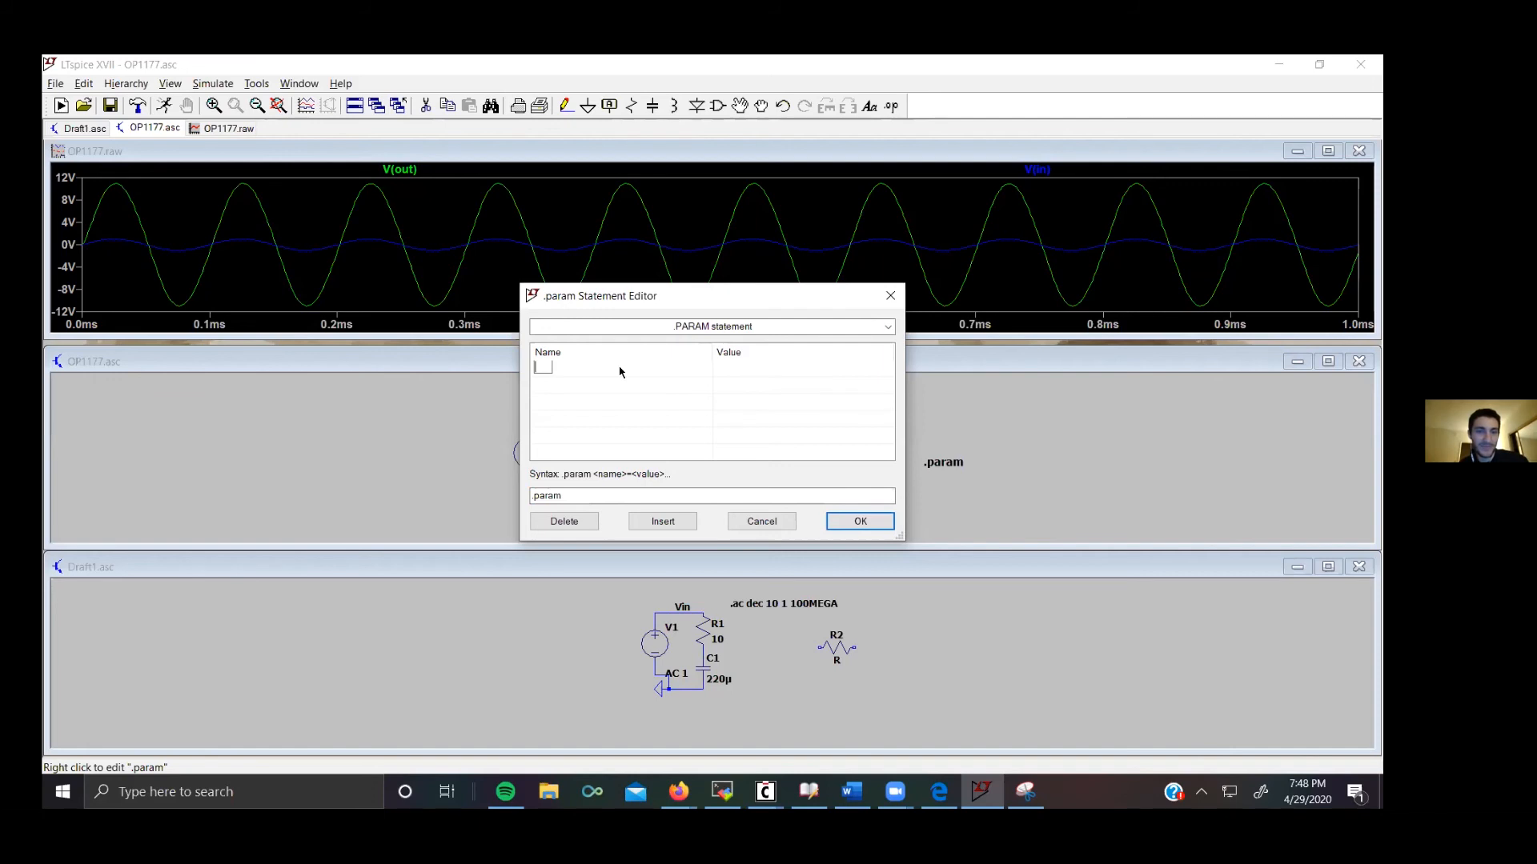
text(Vin)
key(Return)
click(729, 369)
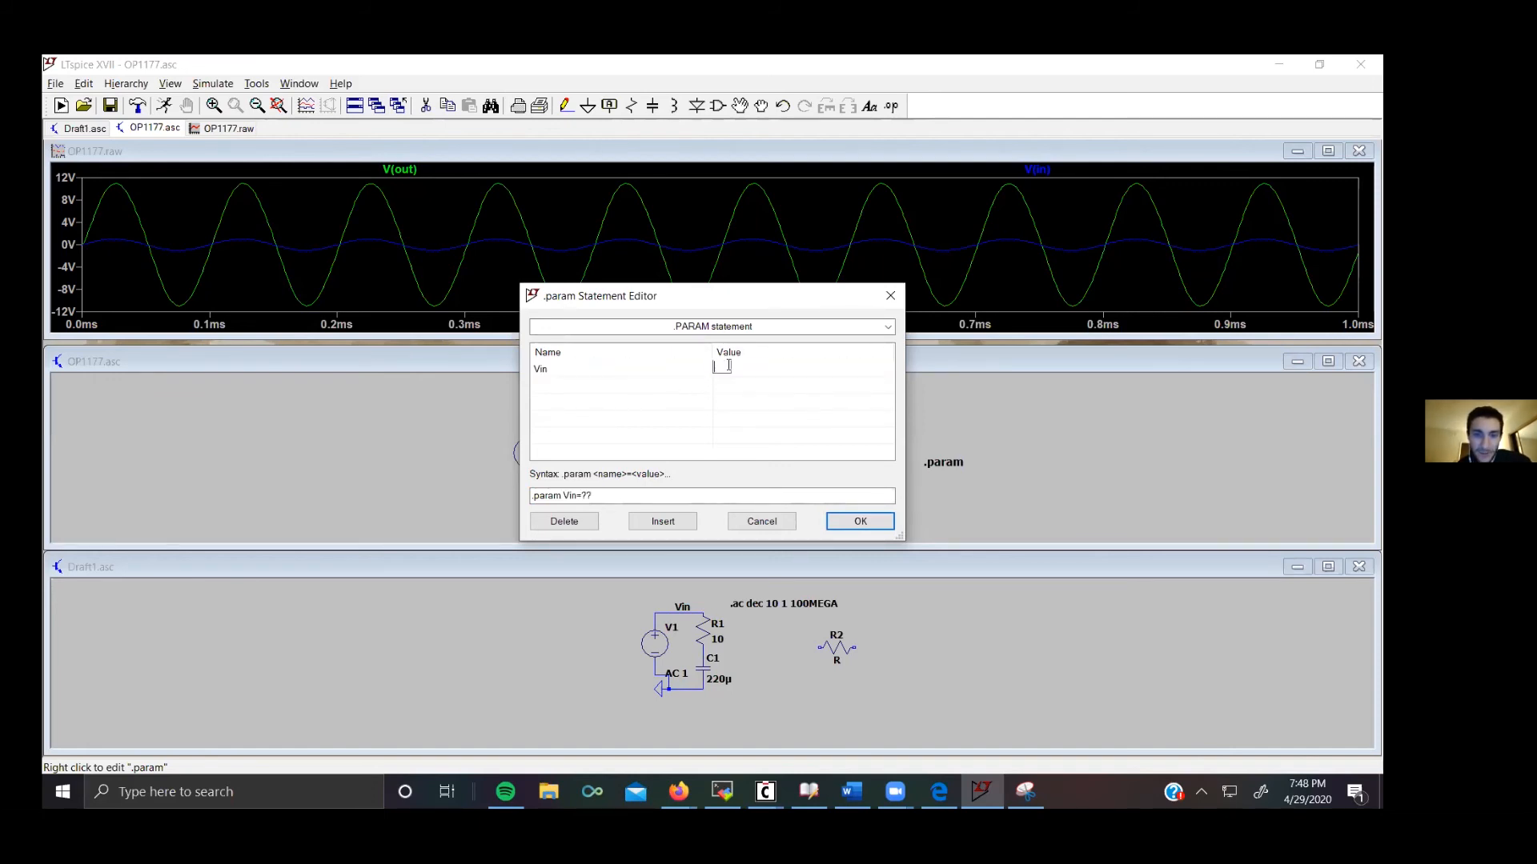
text(10)
key(BackSpace)
text(3)
click(860, 521)
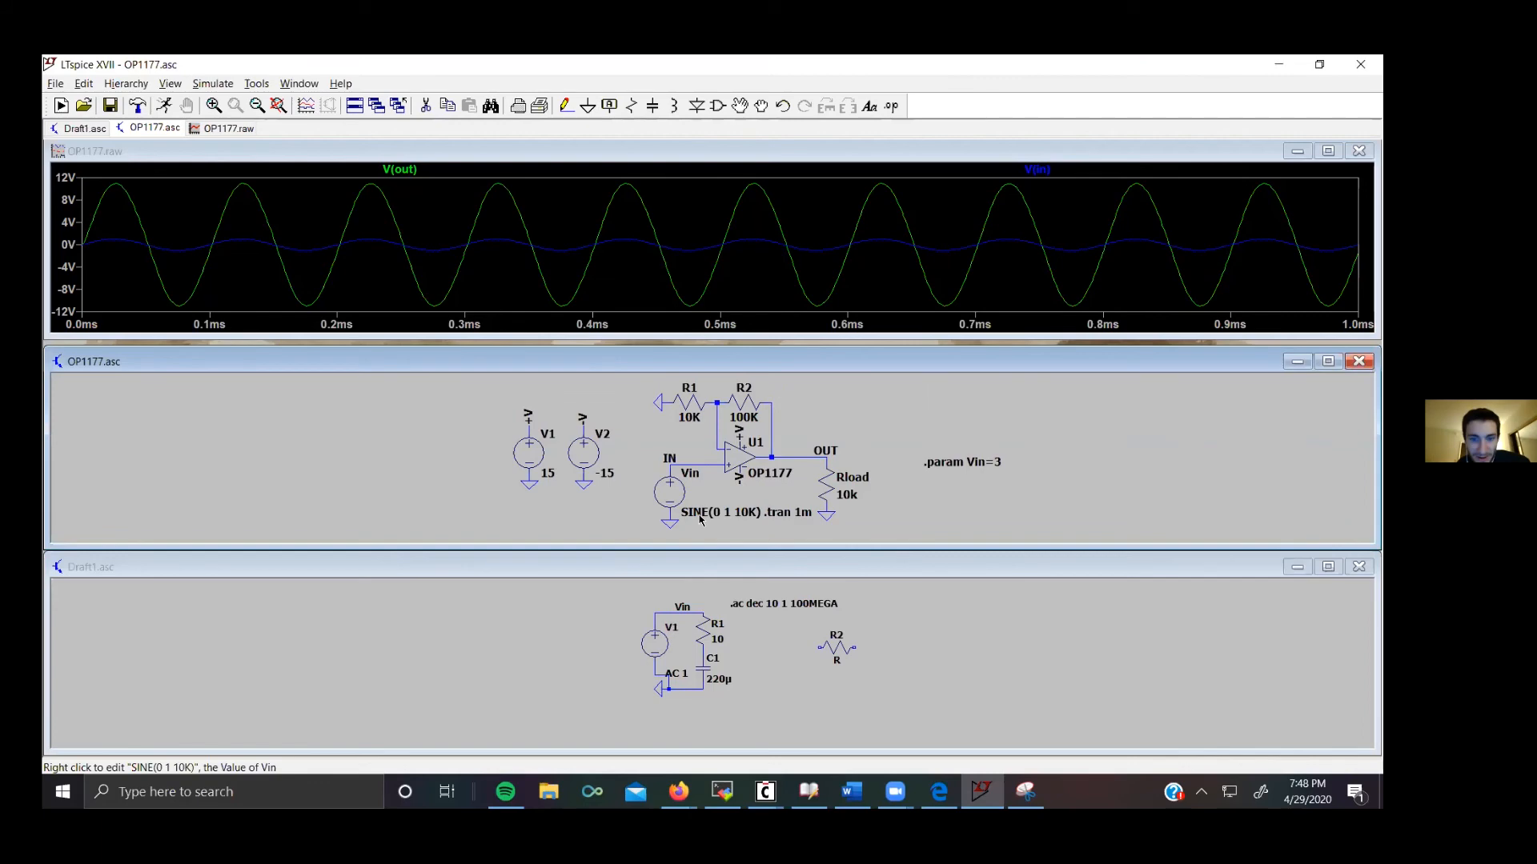
Step: Set the input source Vin's value to SINE(0 Vin)
right_click(699, 514)
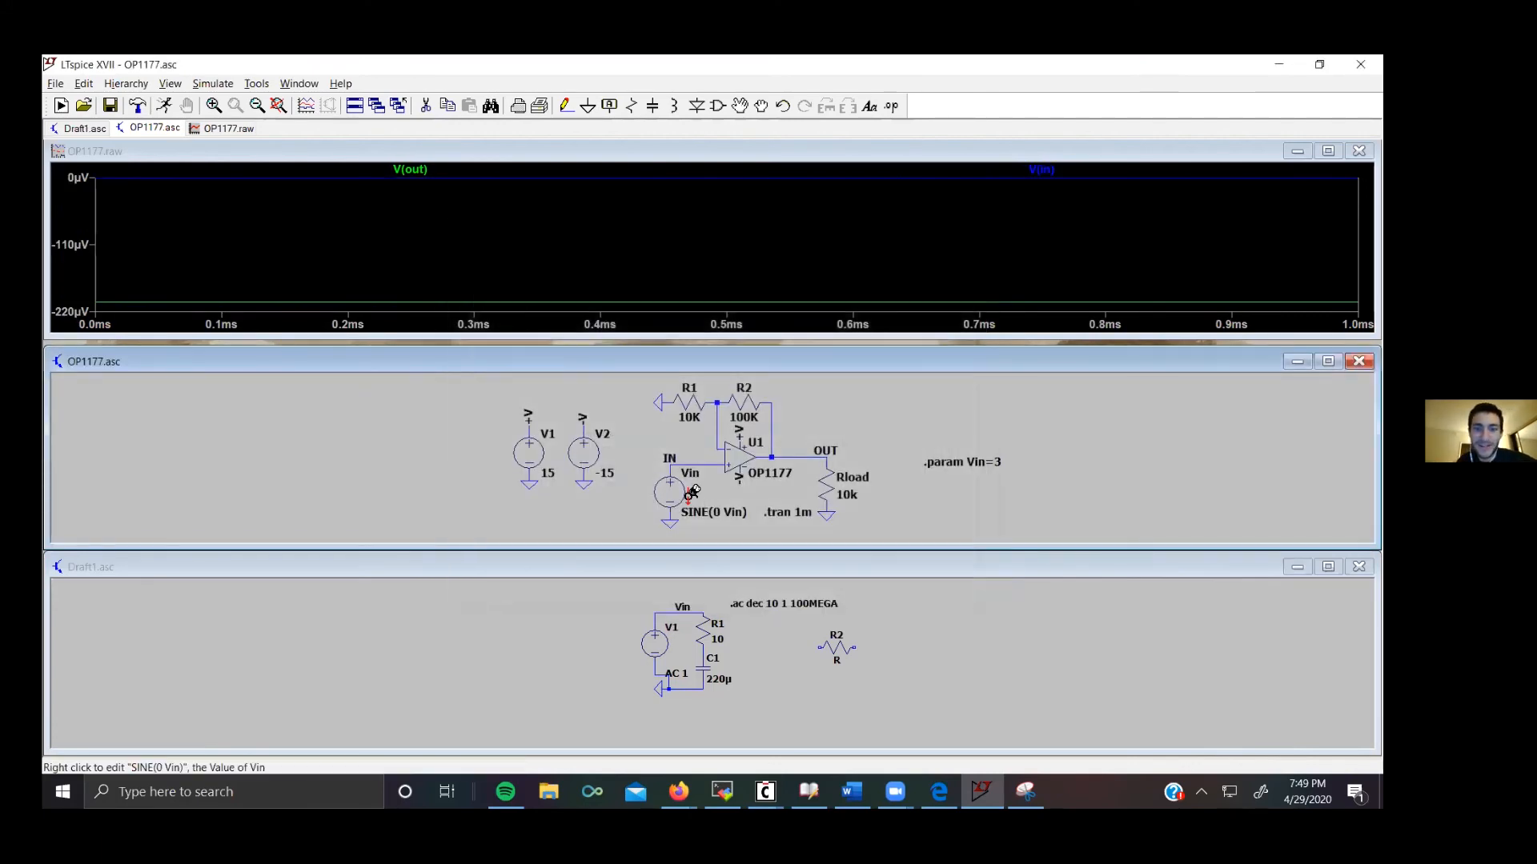
right_click(692, 491)
click(970, 223)
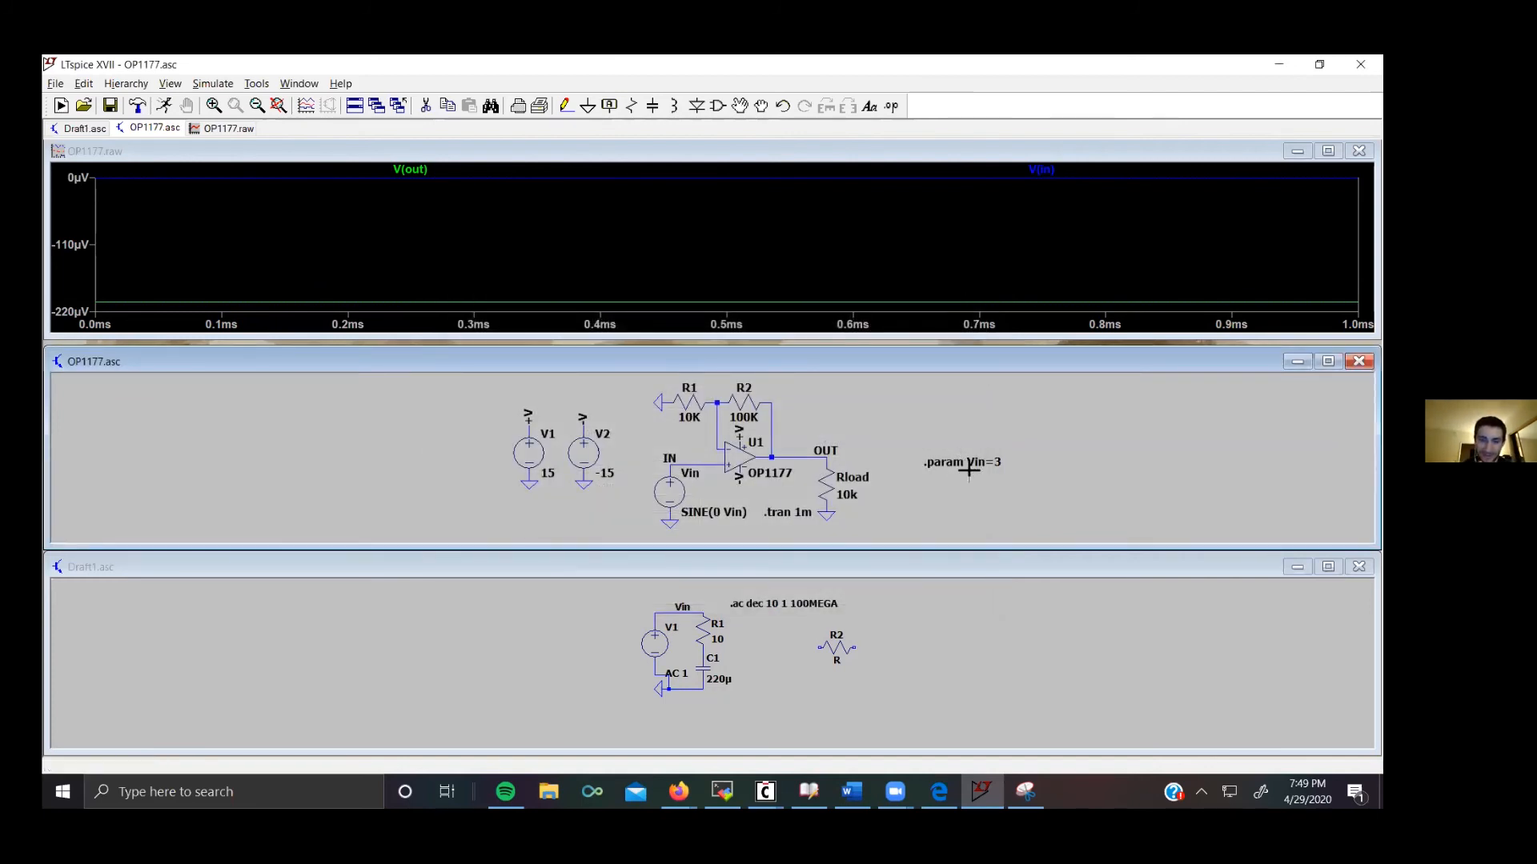
Step: Set the feedback resistor R2's value to Vin
right_click(744, 417)
text(Vin)
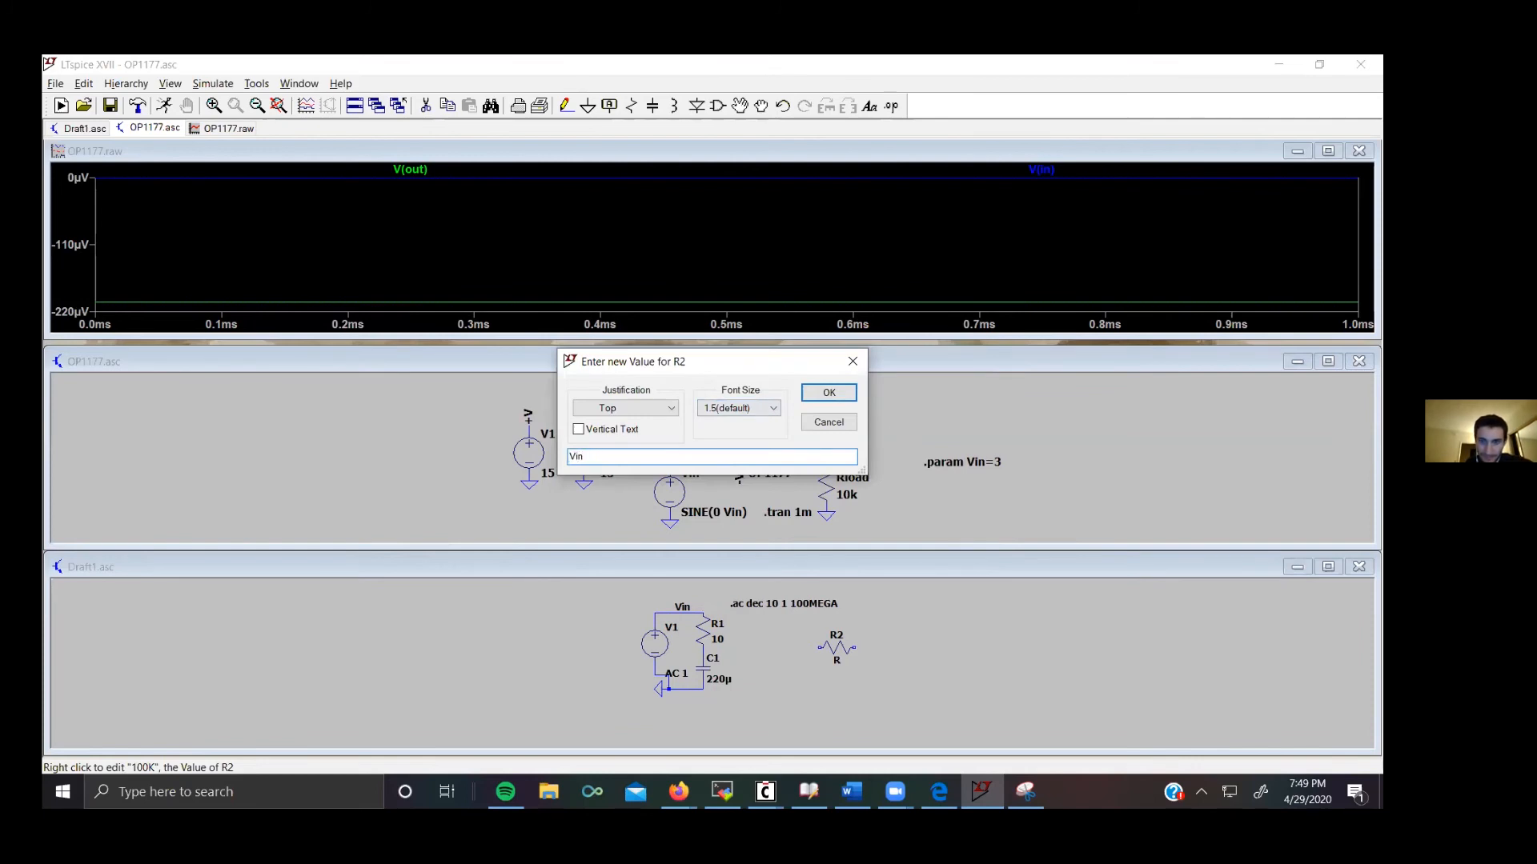
key(Return)
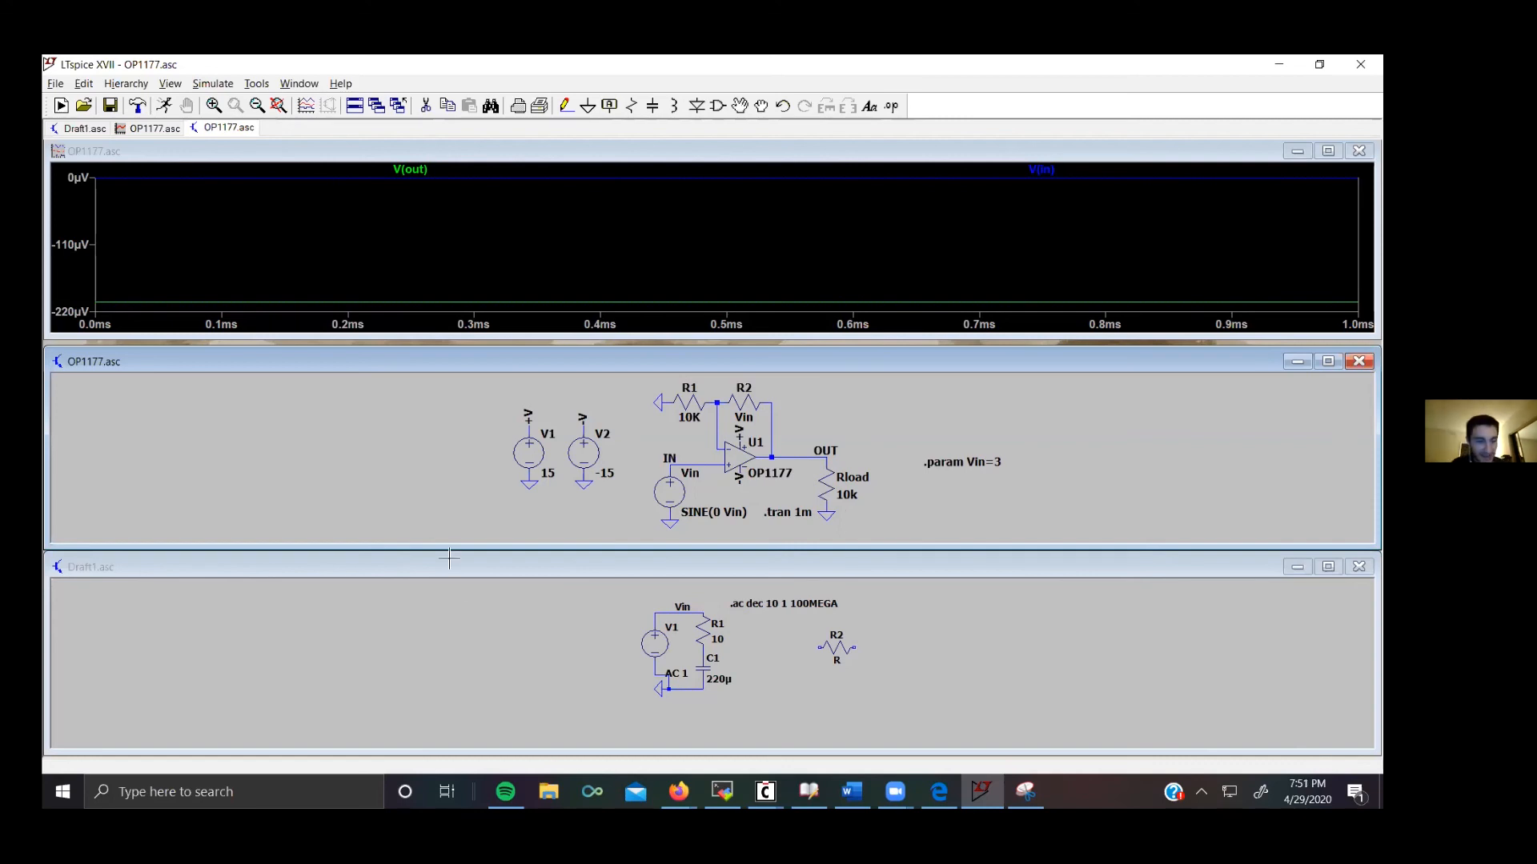
Step: Search Windows for ads and launch Advanced Design System 2019 Update 1
key(super+s)
text(ads)
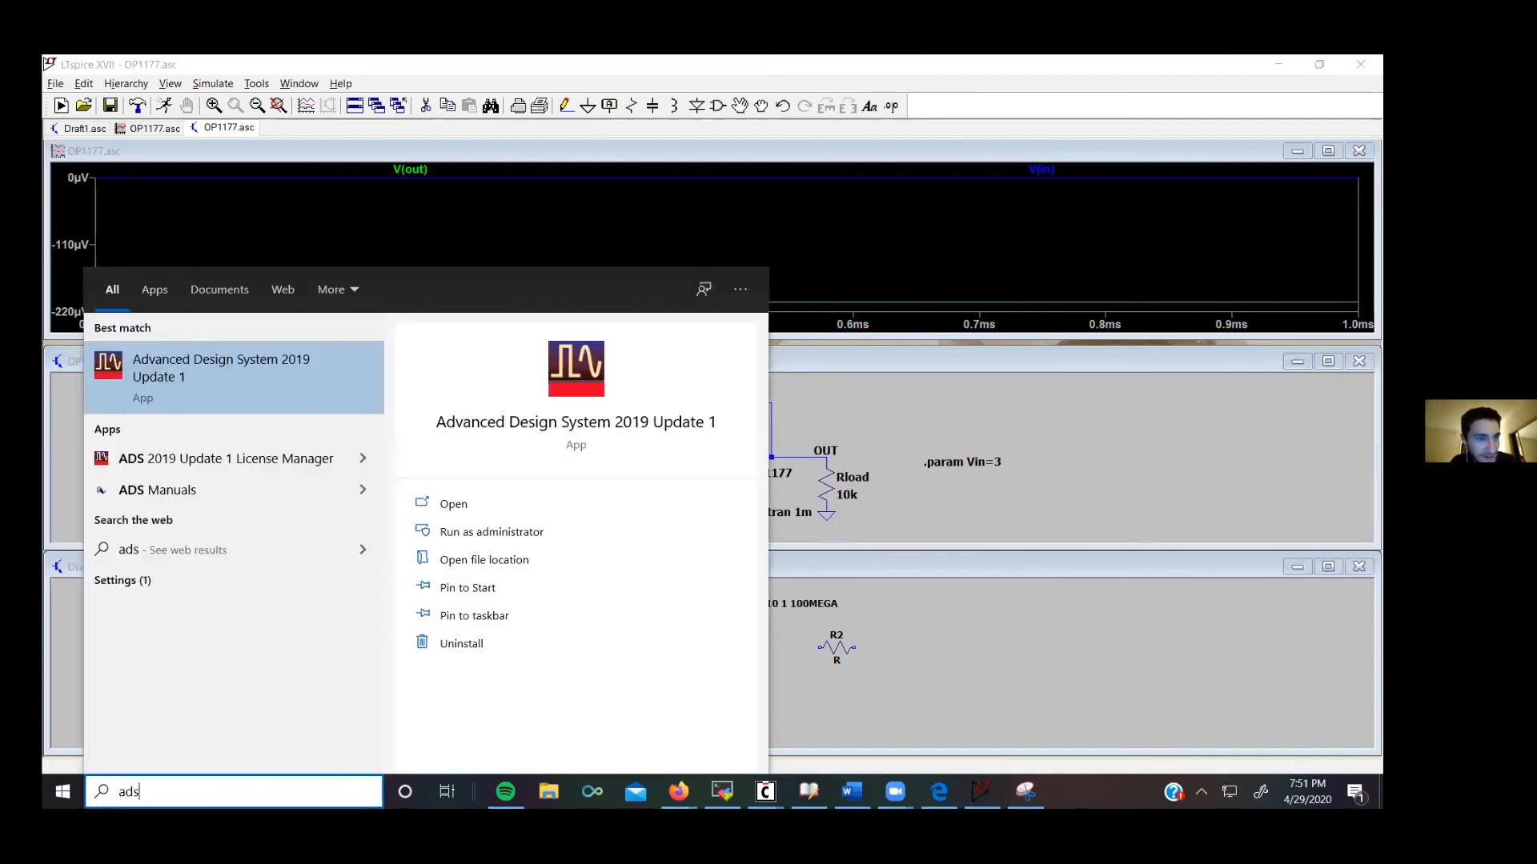
key(Escape)
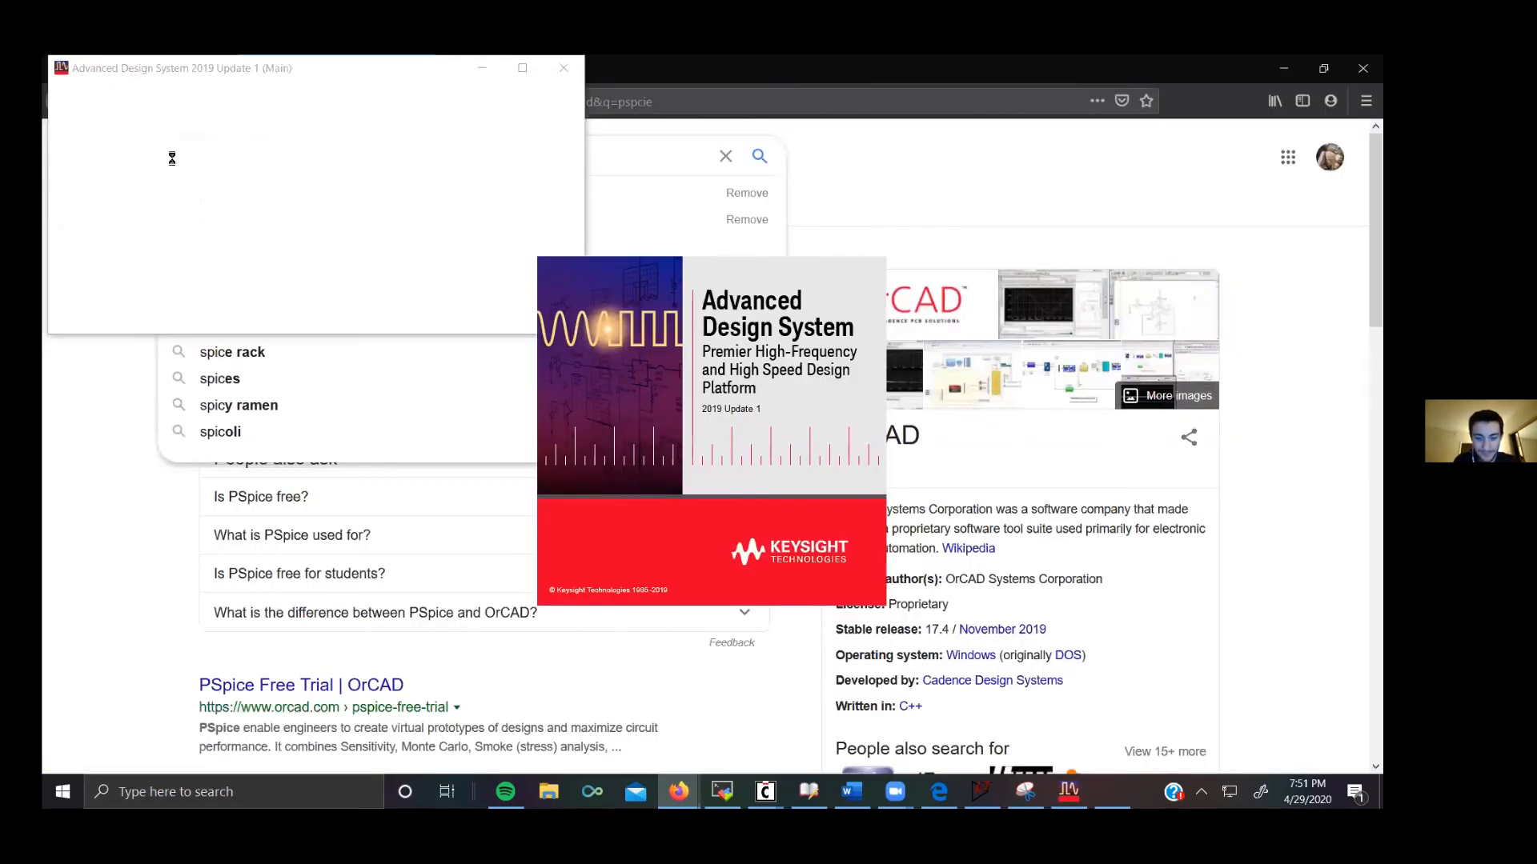
Step: Close the ADS welcome dialog and search Google for "spice software"
text(e software)
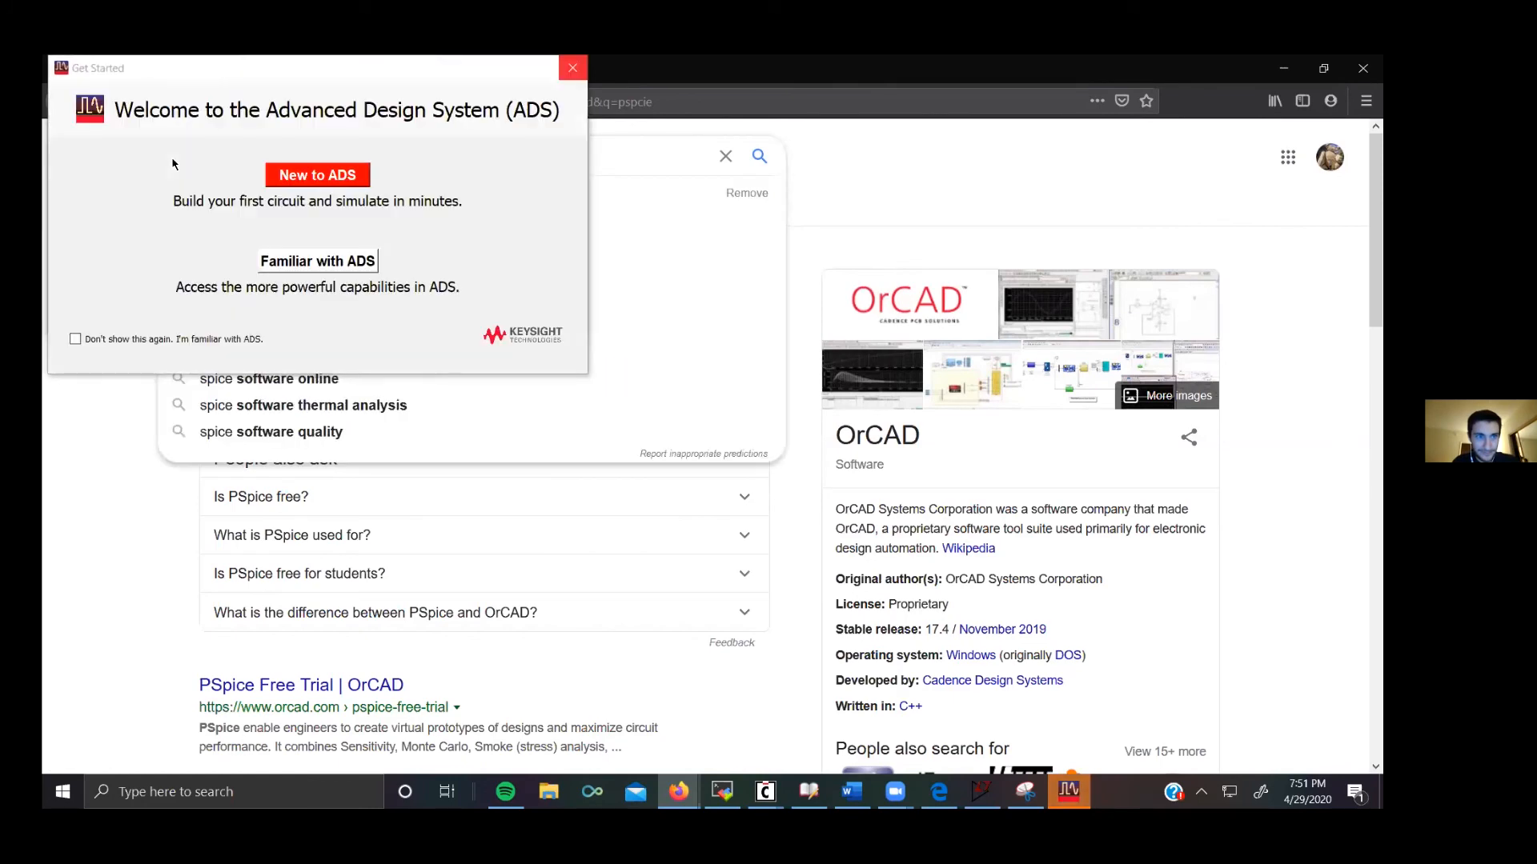
click(573, 68)
click(565, 68)
key(BackSpace)
key(BackSpace)
key(BackSpace)
text(ware)
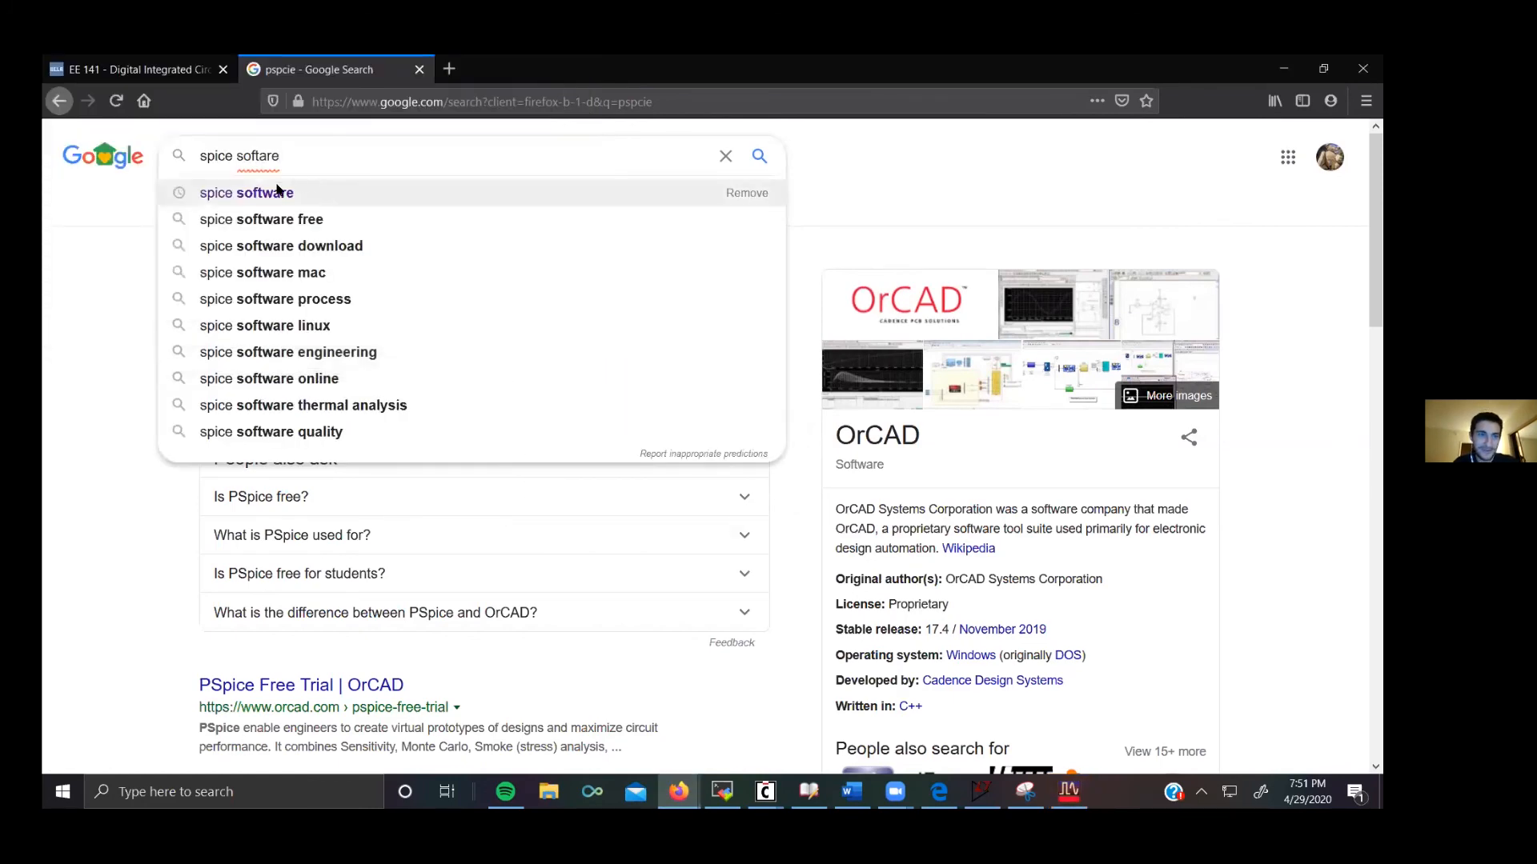
key(Return)
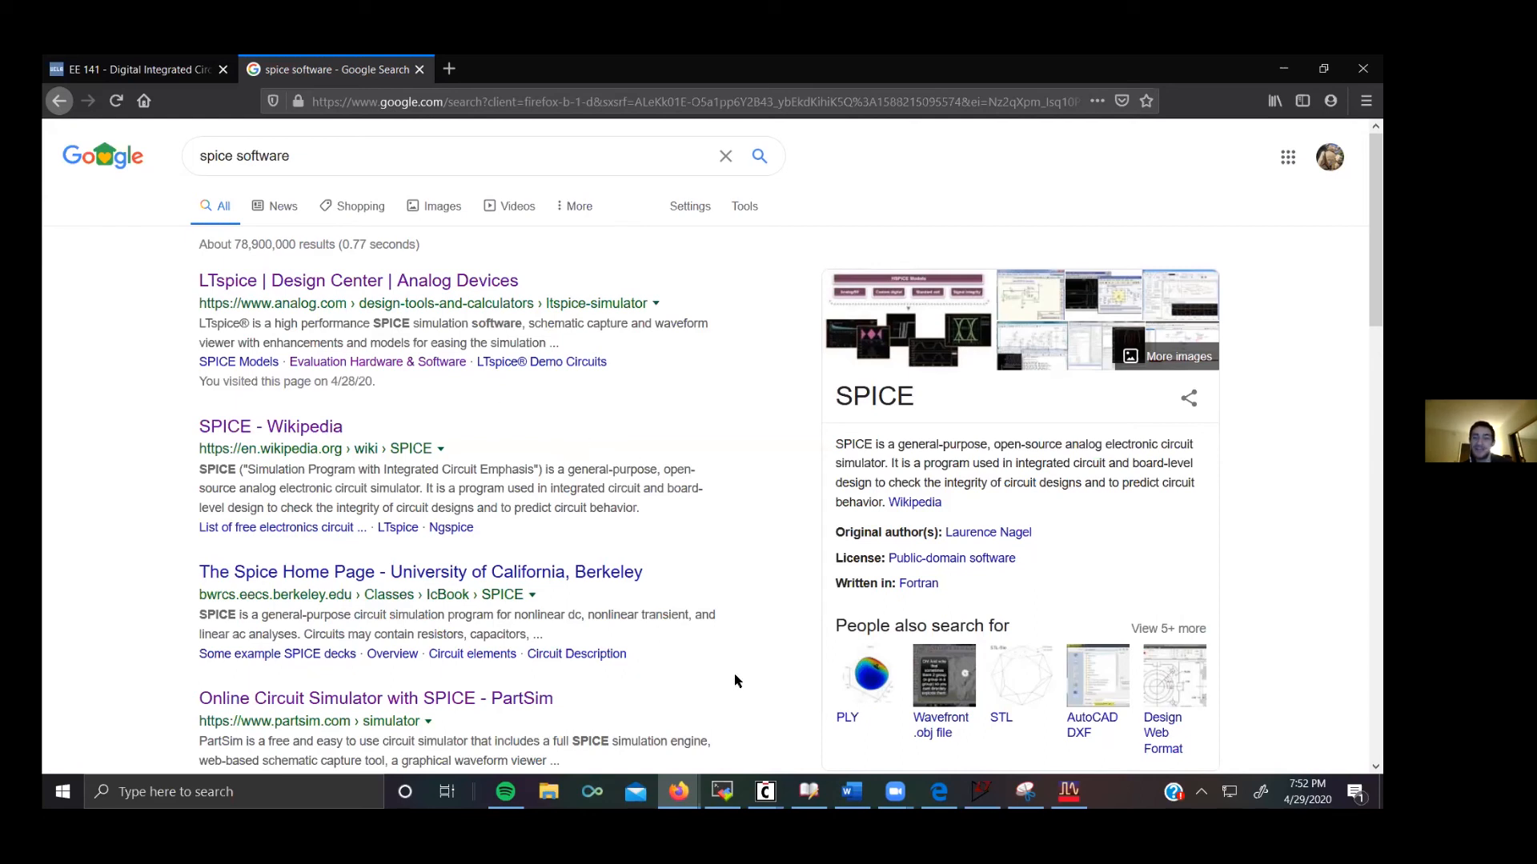
Step: Switch to the ADS main window and open the EE163DAprj2_wrk workspace from the file browser
mouse_move(982, 792)
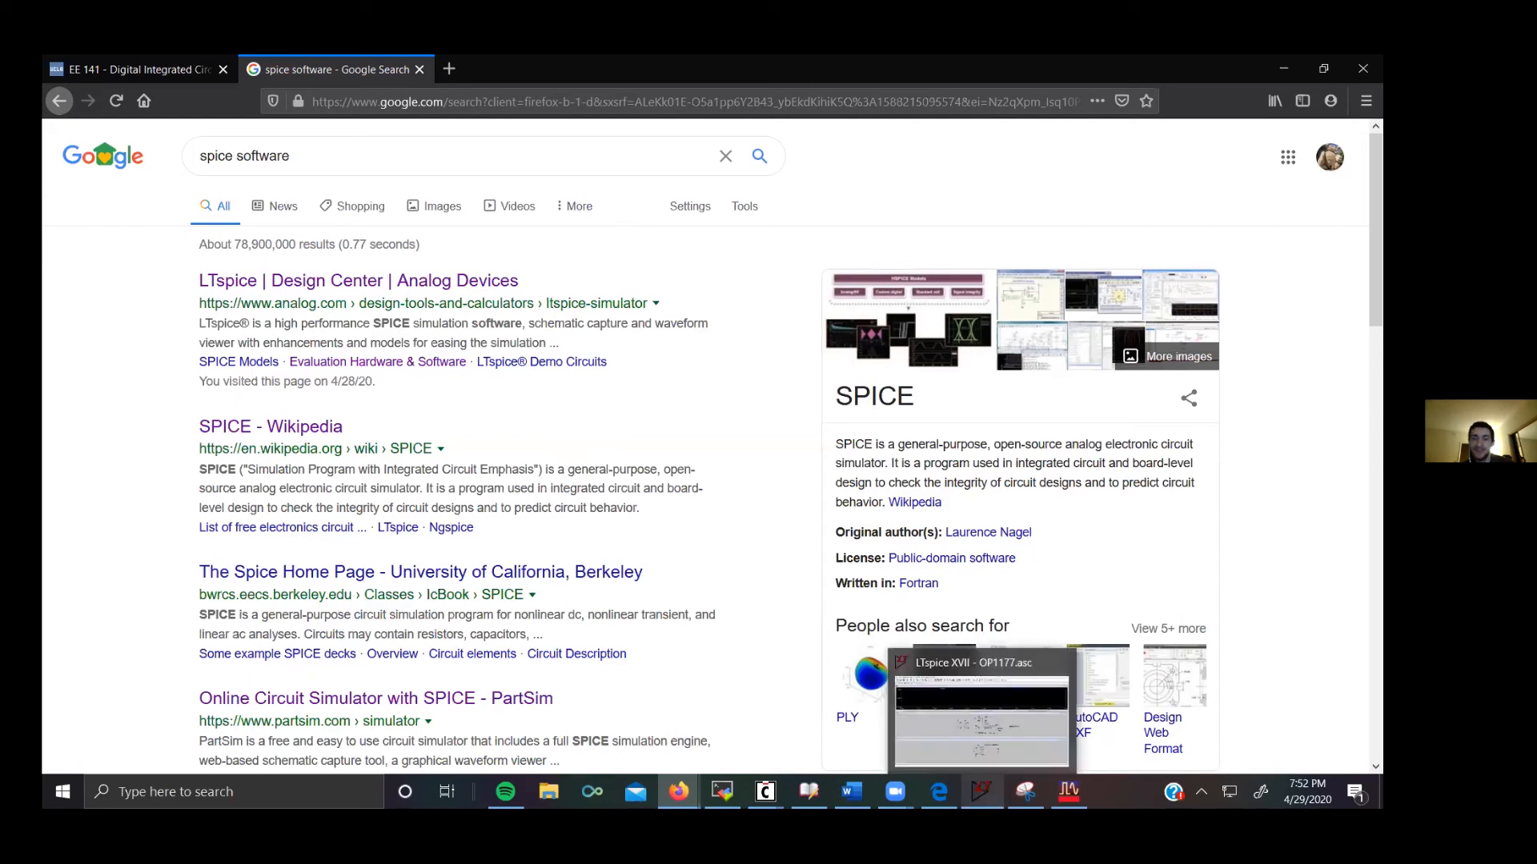
click(982, 721)
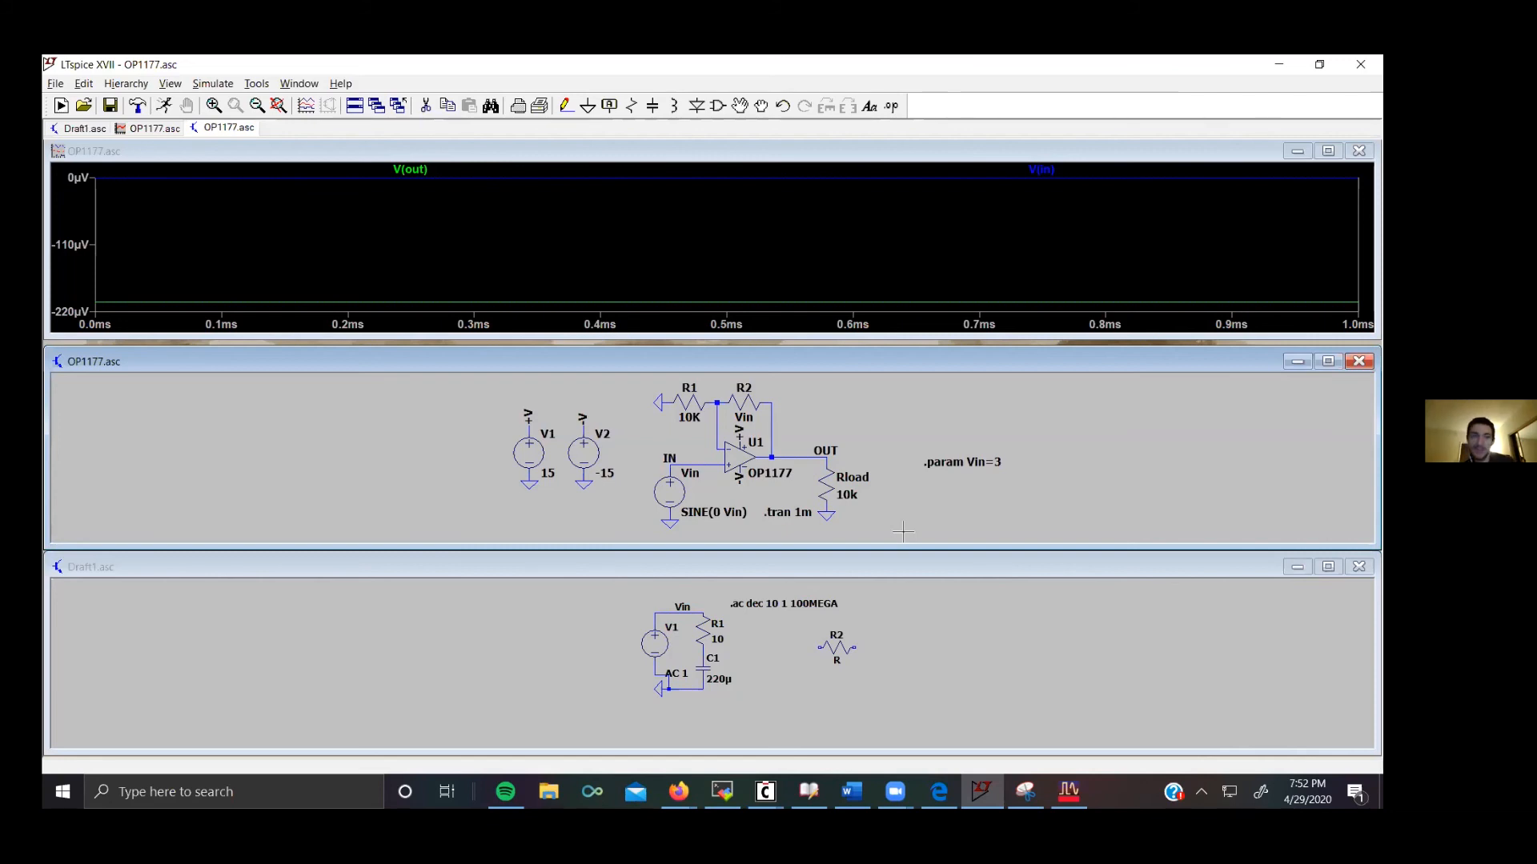
click(1069, 792)
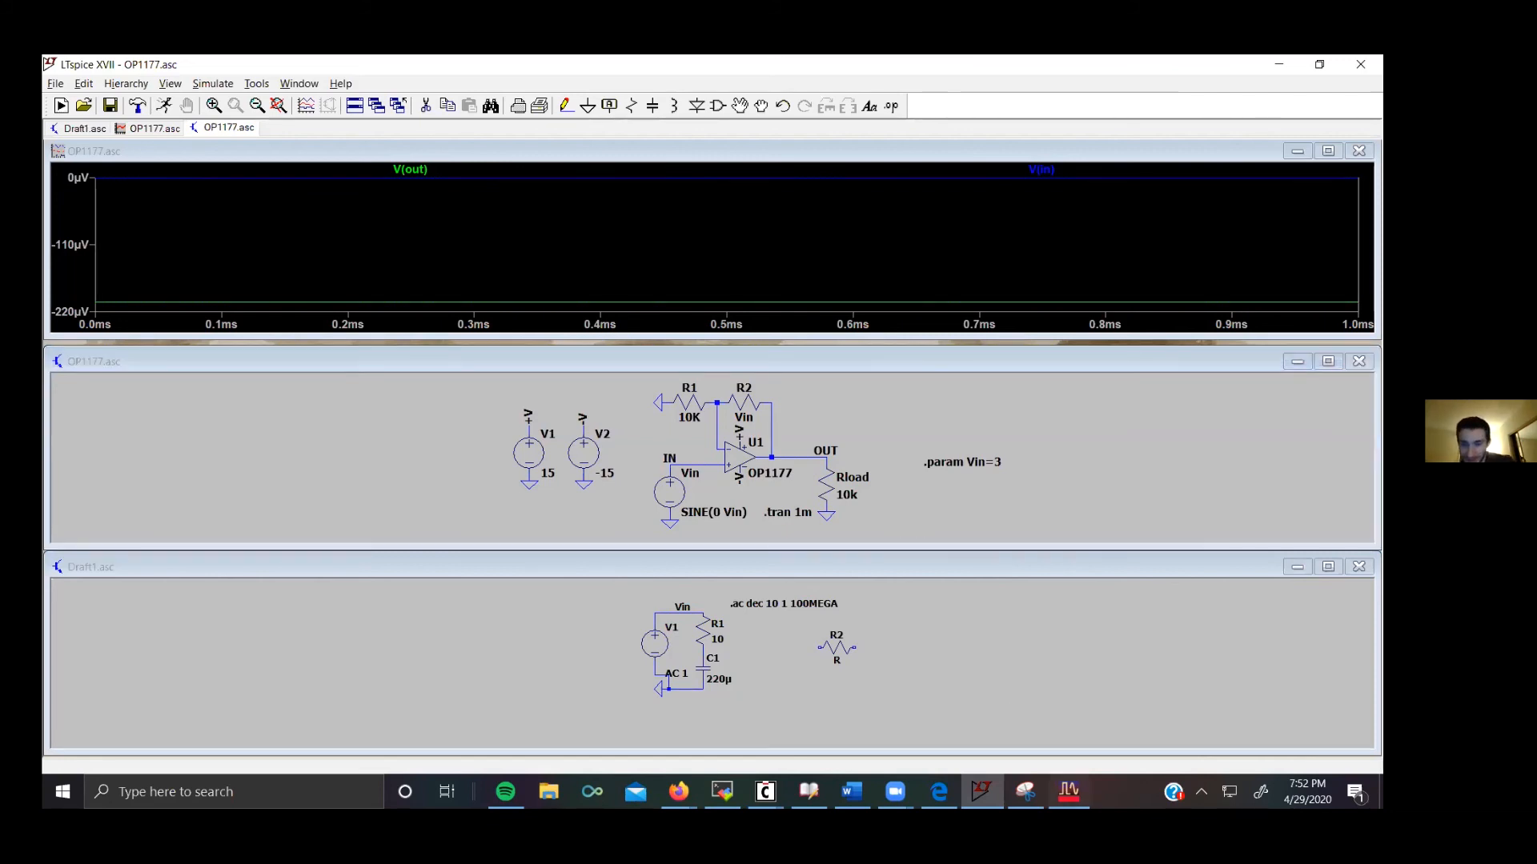
scroll(144, 213, down, 5)
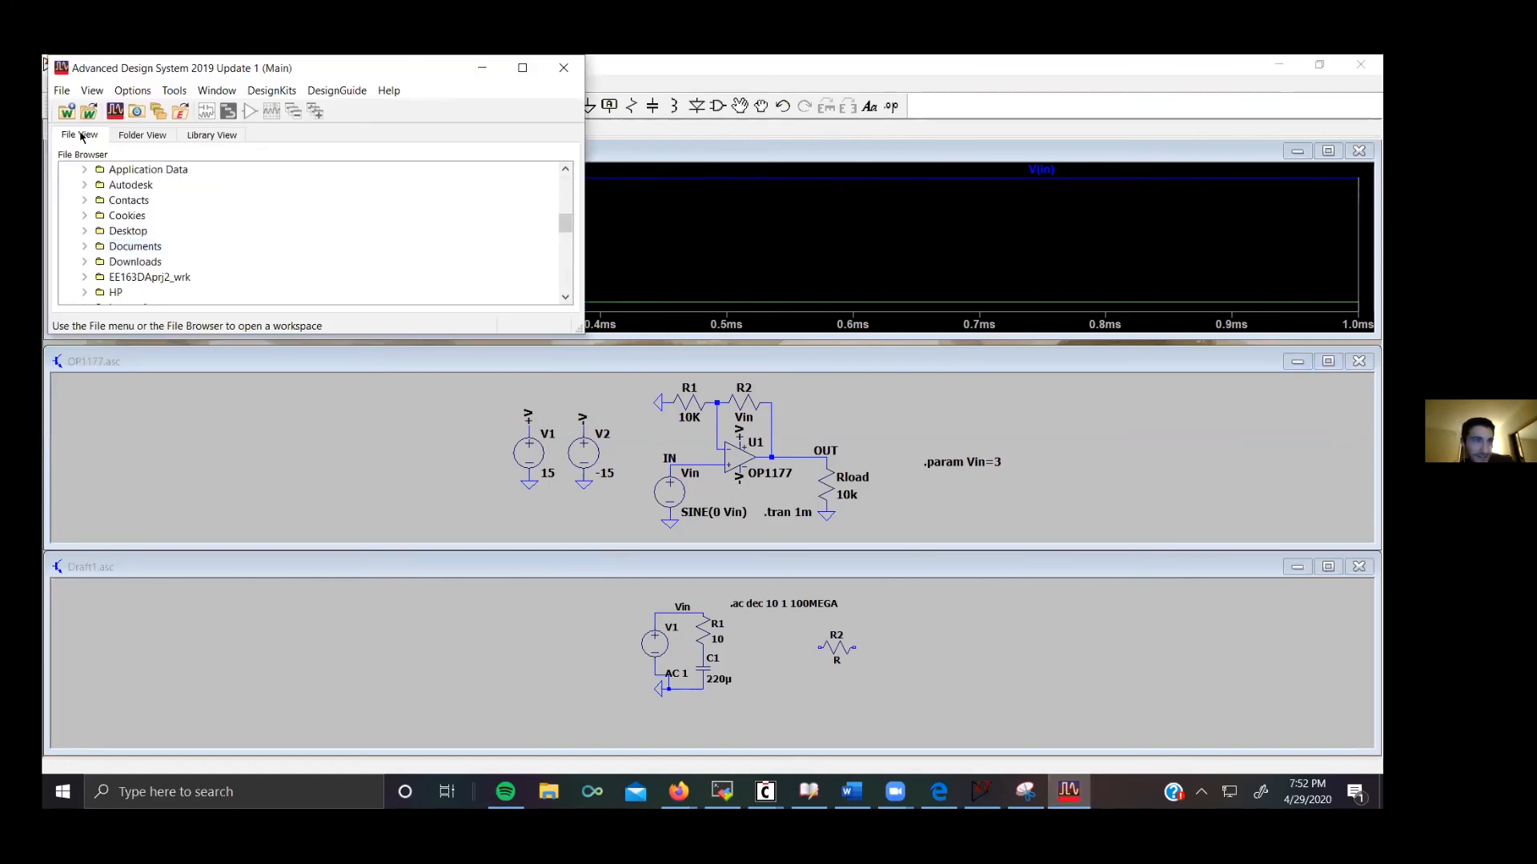
double_click(150, 277)
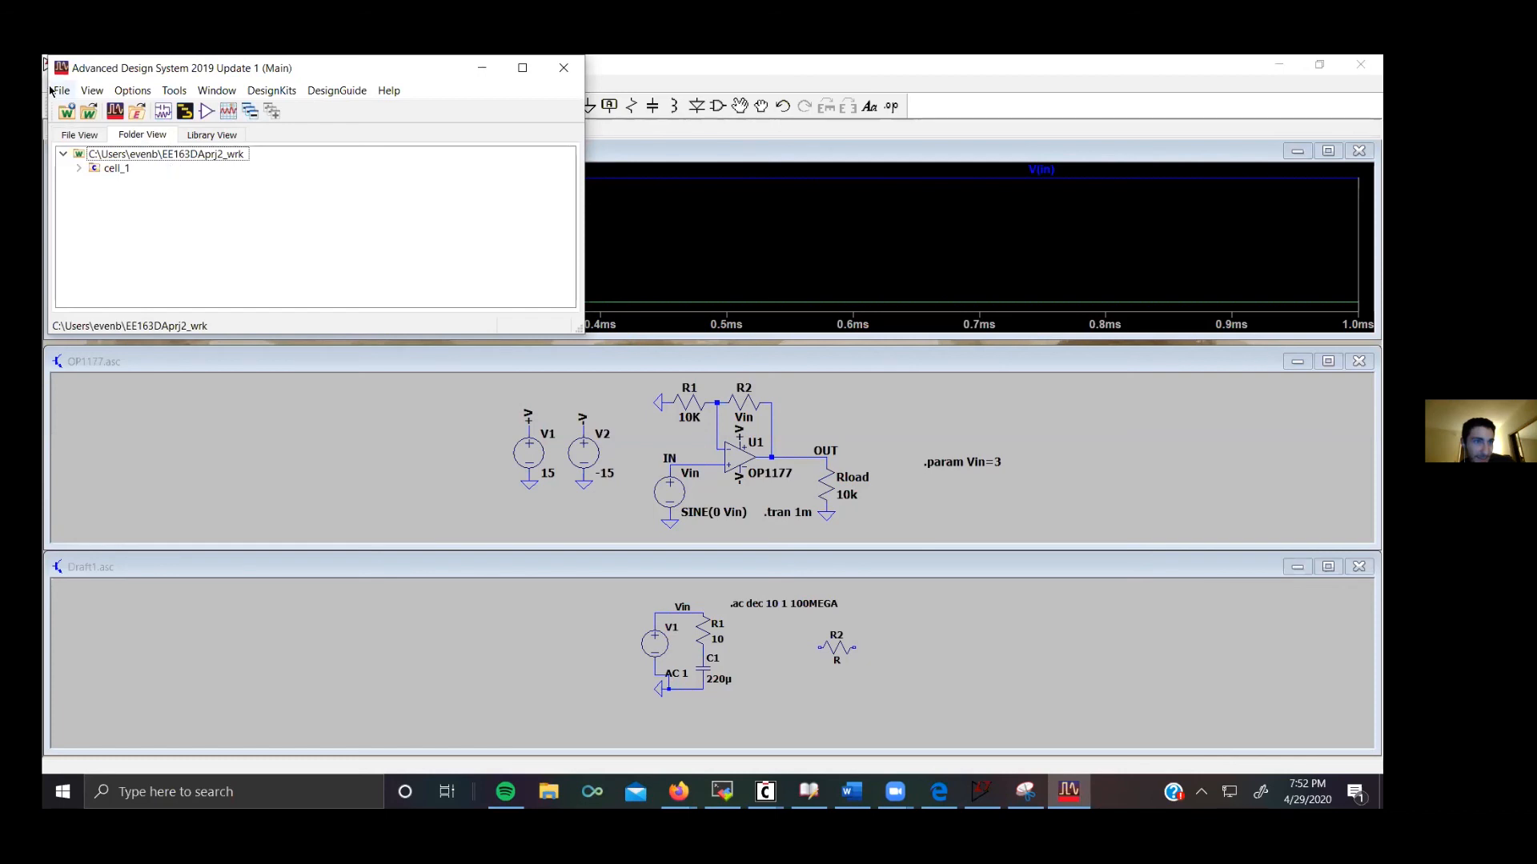
click(89, 113)
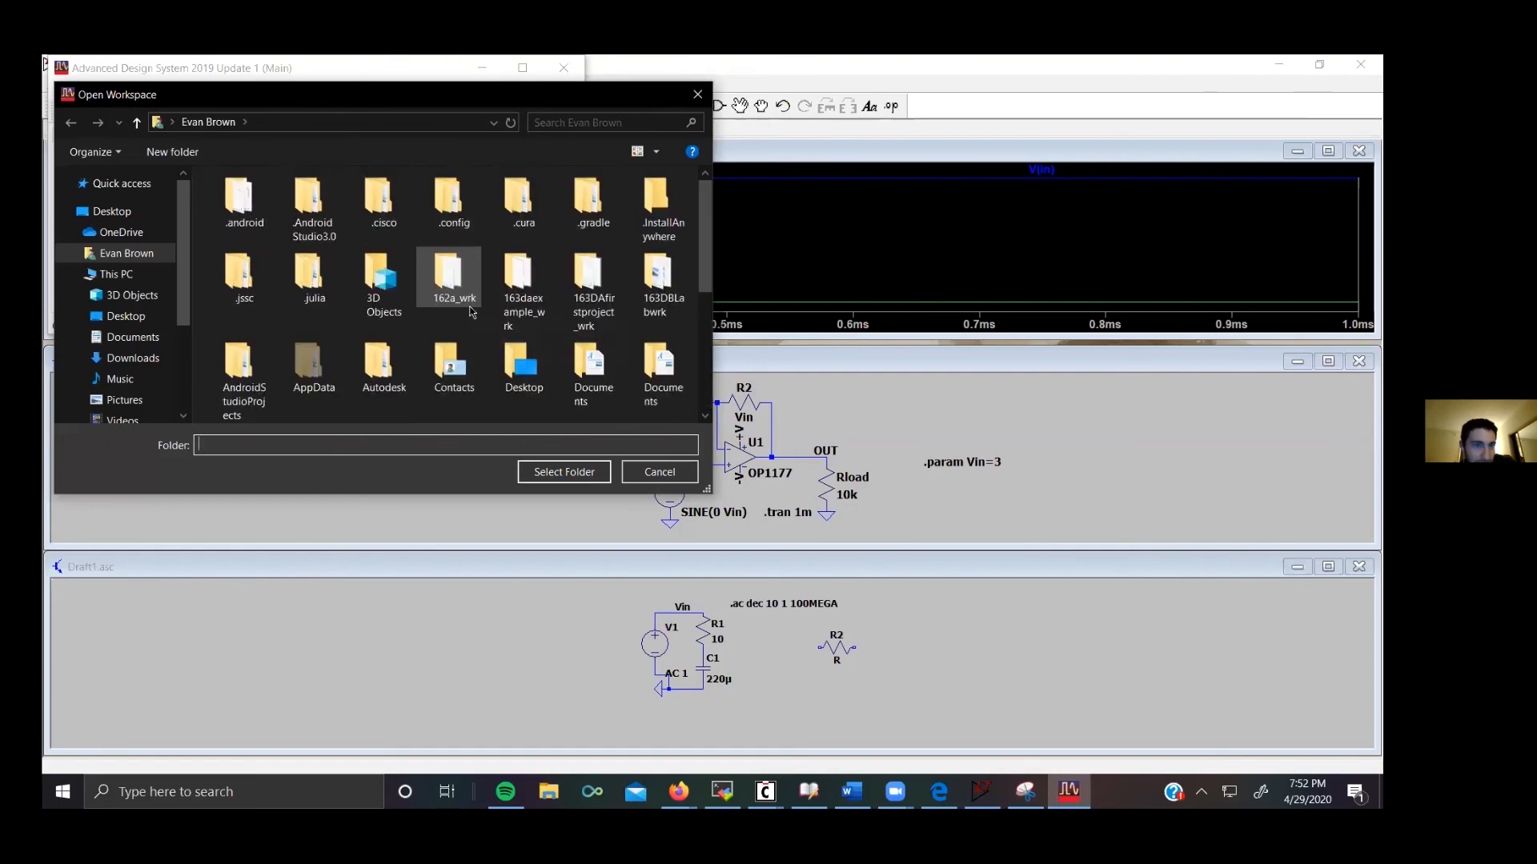
scroll(472, 312, up, 3)
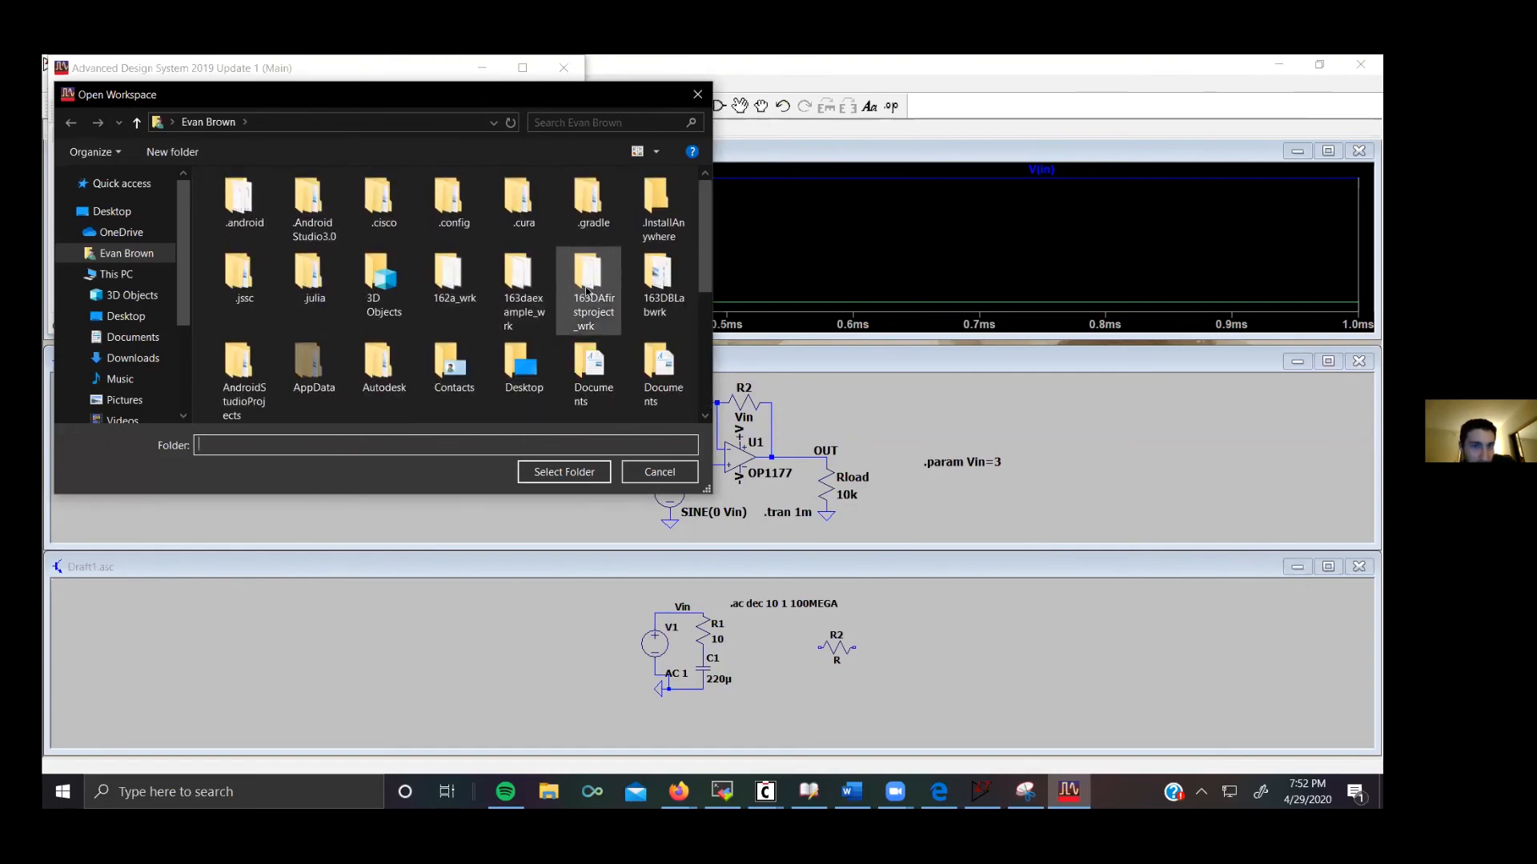
key(Escape)
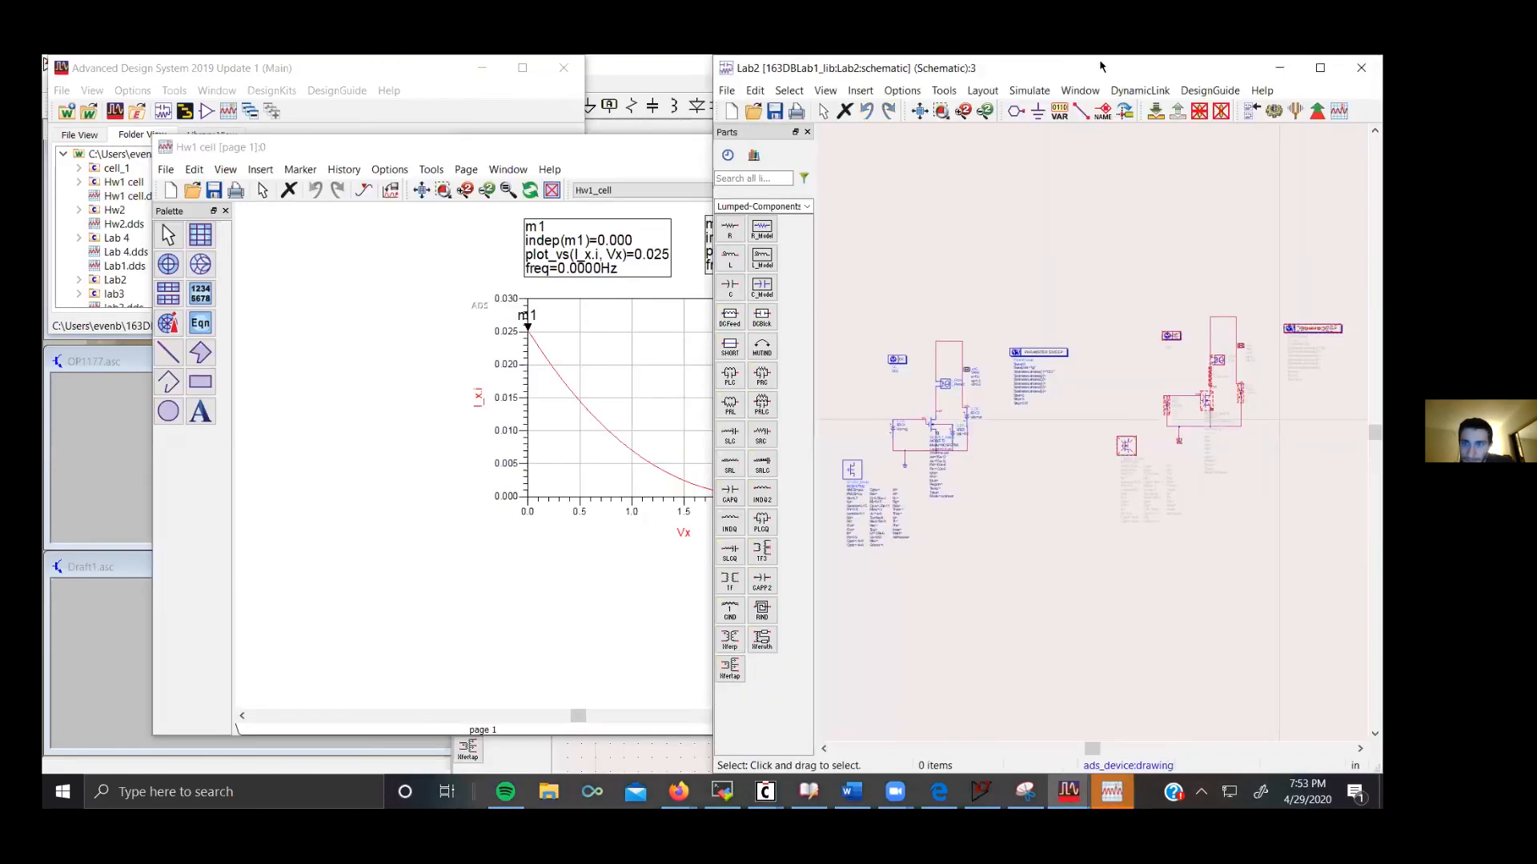
Step: Run the simulation of the Lab2 MOSFET schematic
scroll(705, 468, up, 5)
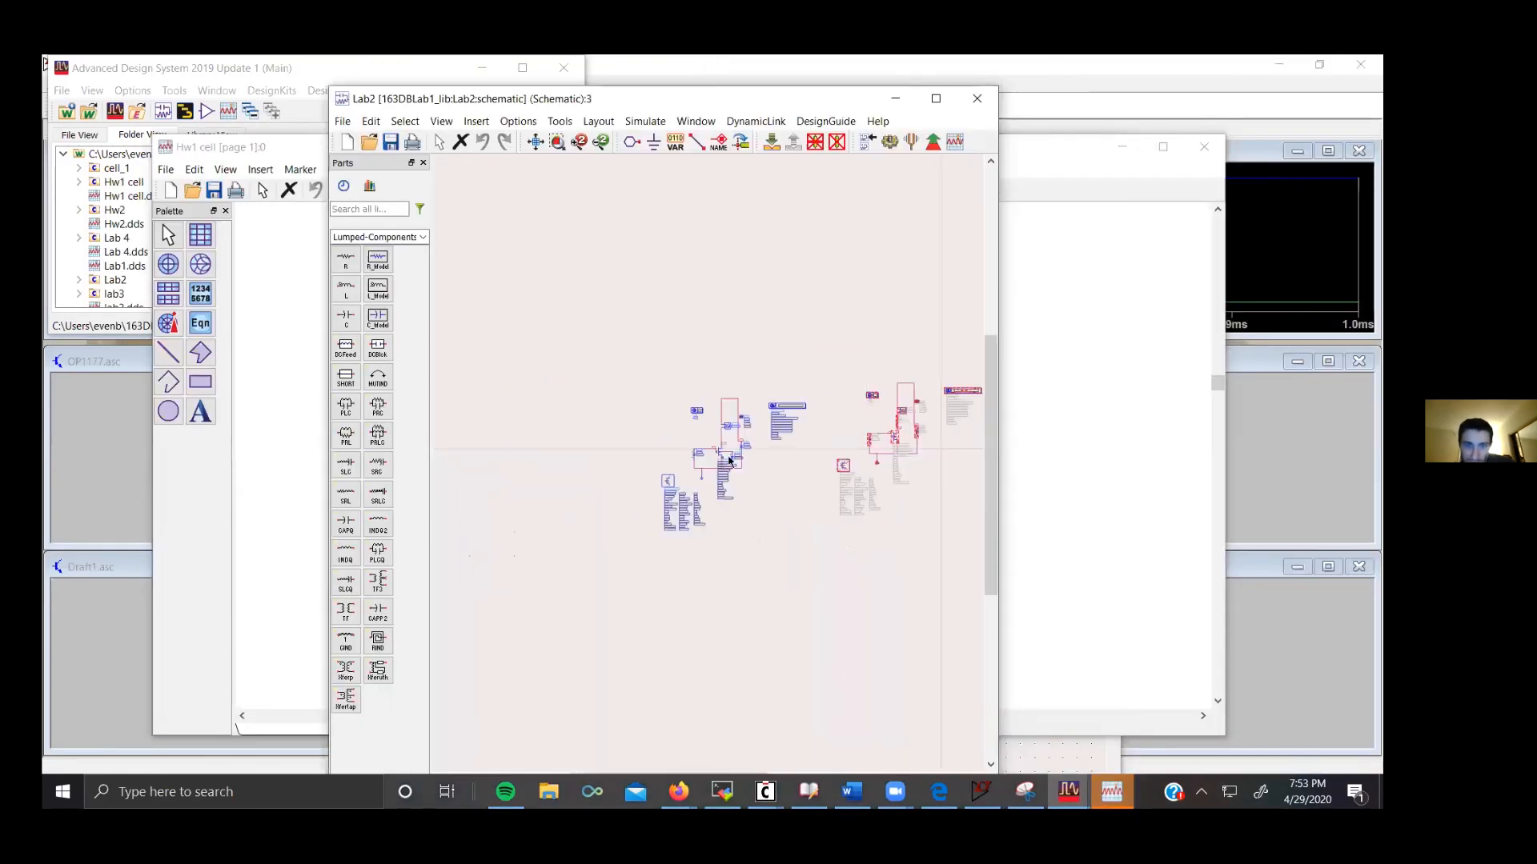
scroll(705, 468, up, 3)
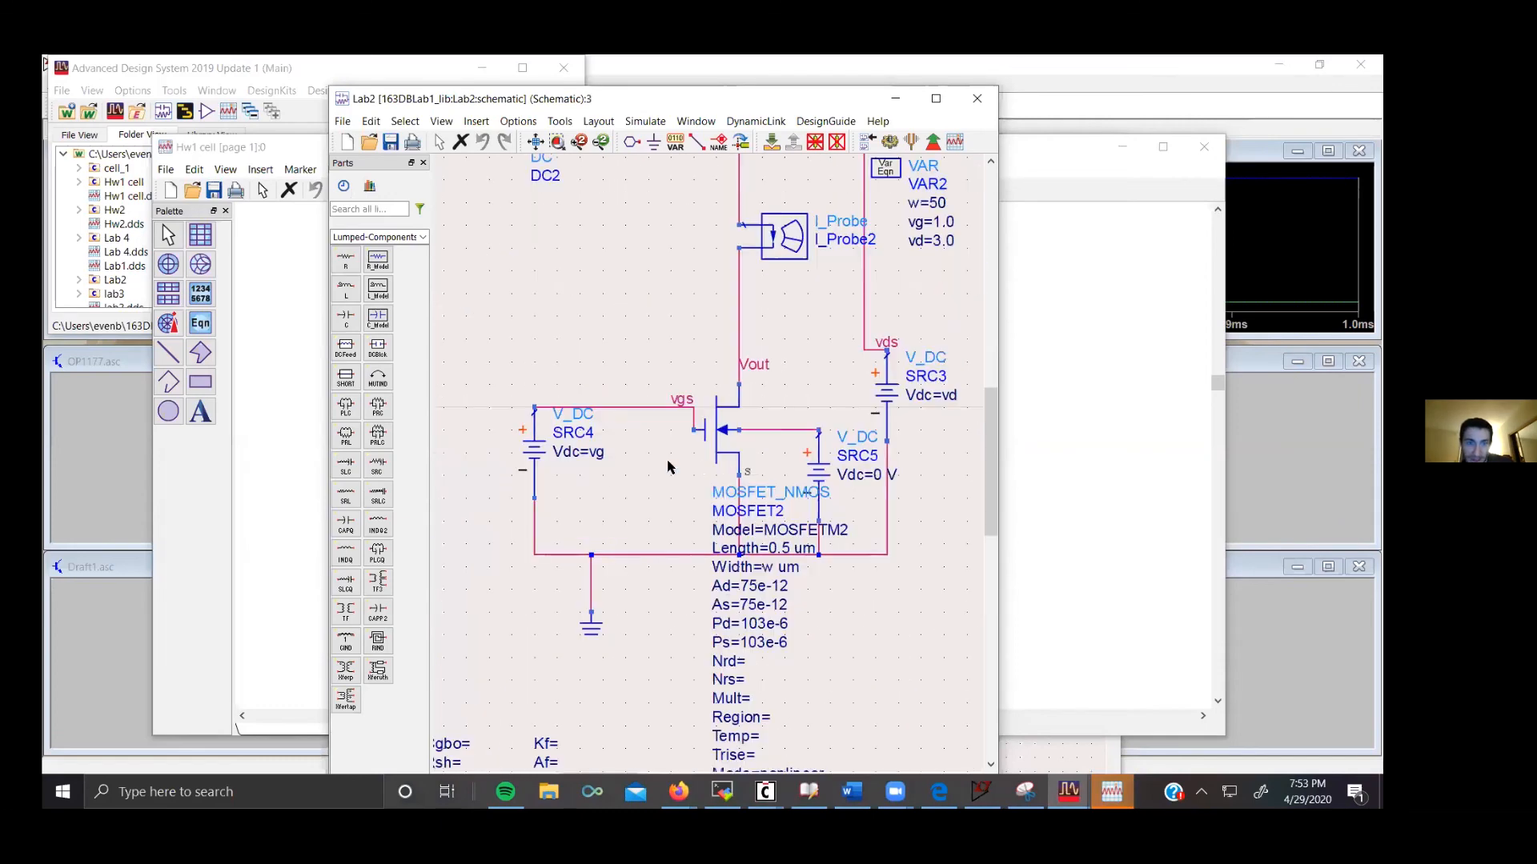
scroll(767, 440, down, 1)
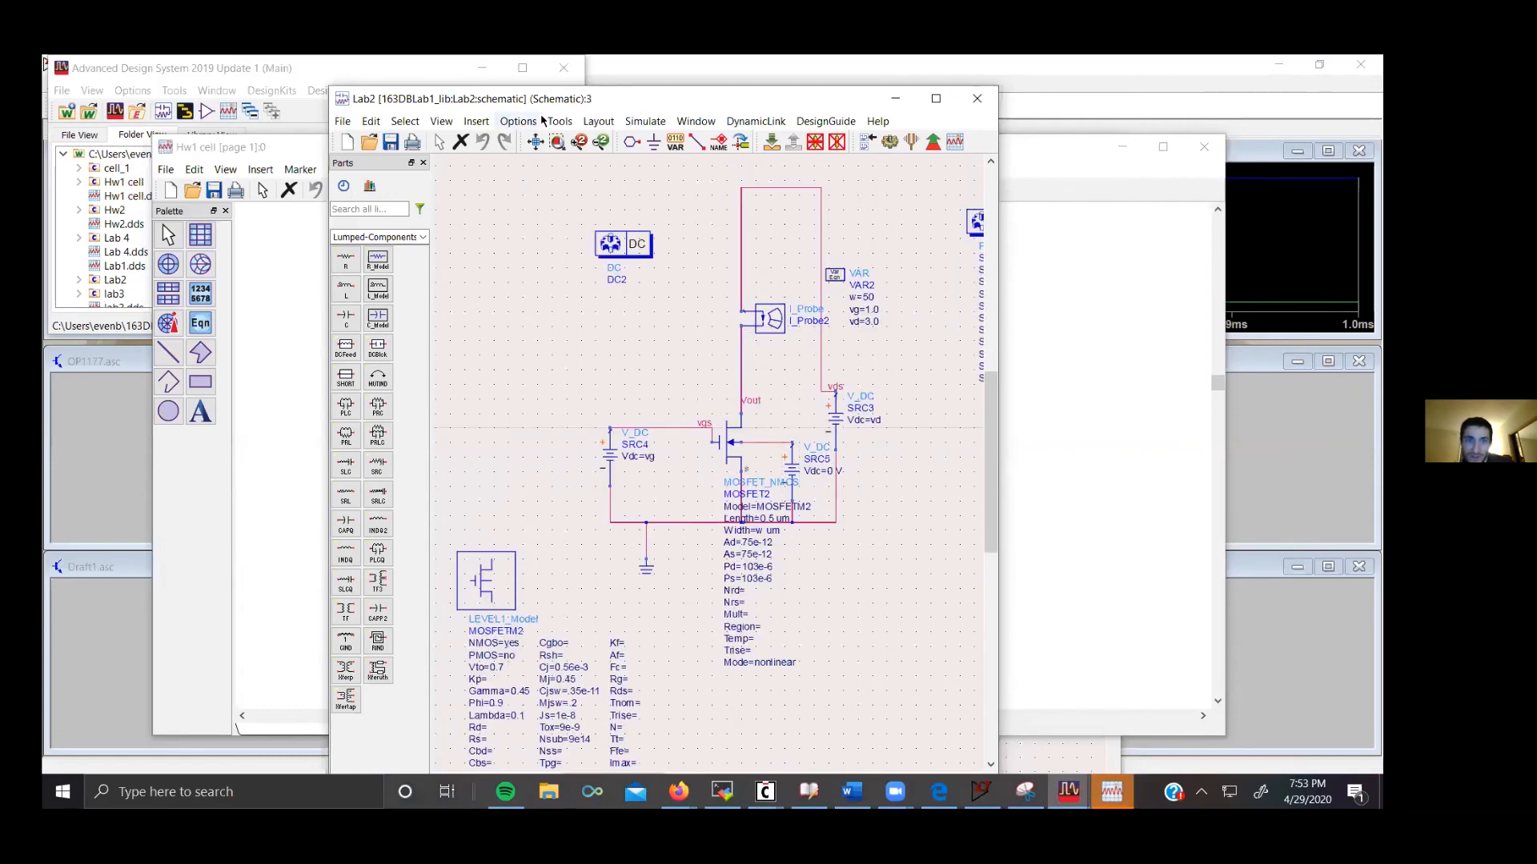
click(646, 121)
click(662, 140)
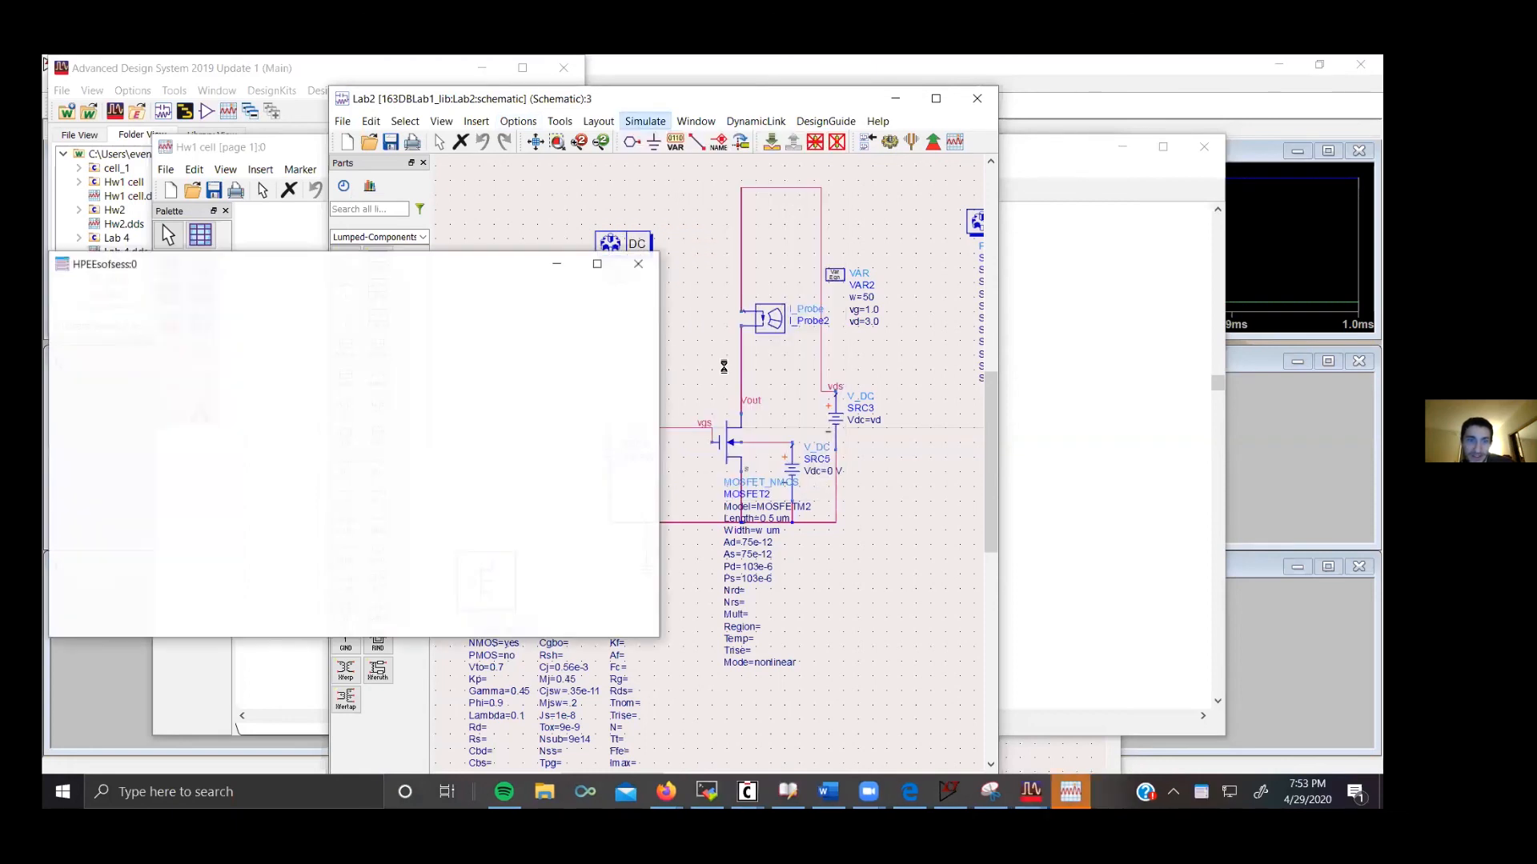